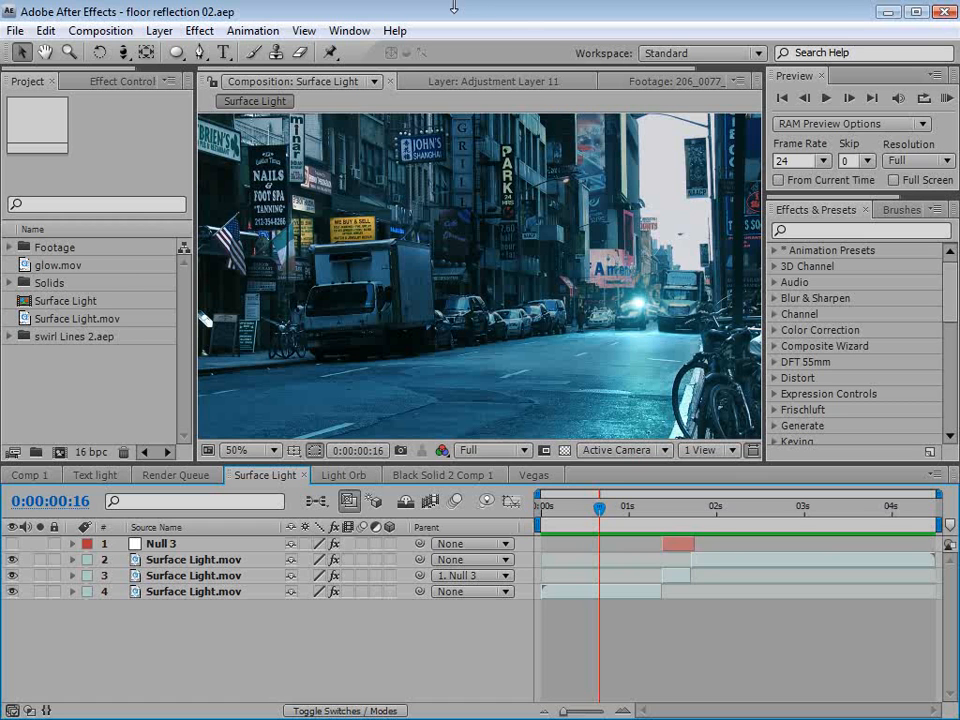
- Scrub through the Surface Light composition to examine the moving light and its reflections on the street, including a full-frame view
drag(600, 509, 640, 508)
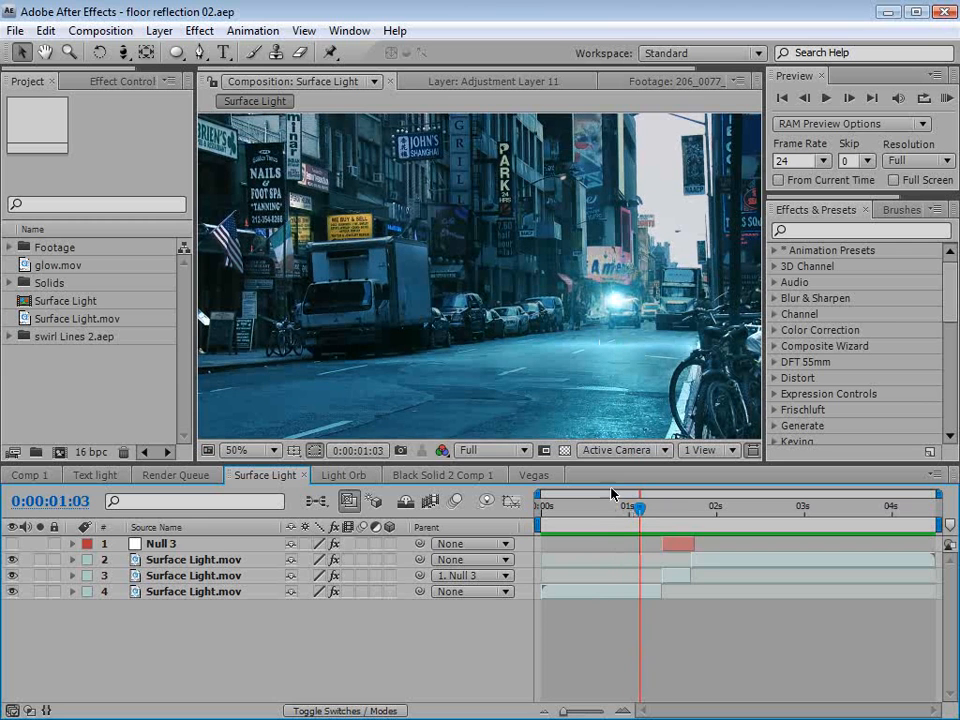
key(grave)
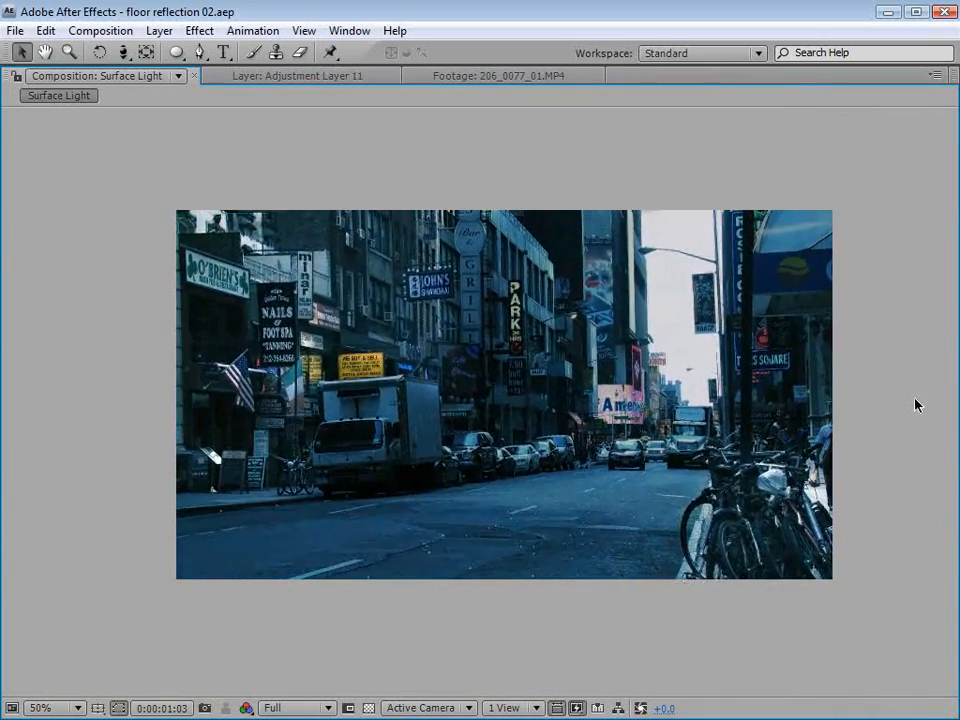
key(grave)
mouse_move(639, 508)
mouse_down()
mouse_move(628, 507)
mouse_move(658, 512)
mouse_move(632, 519)
mouse_up()
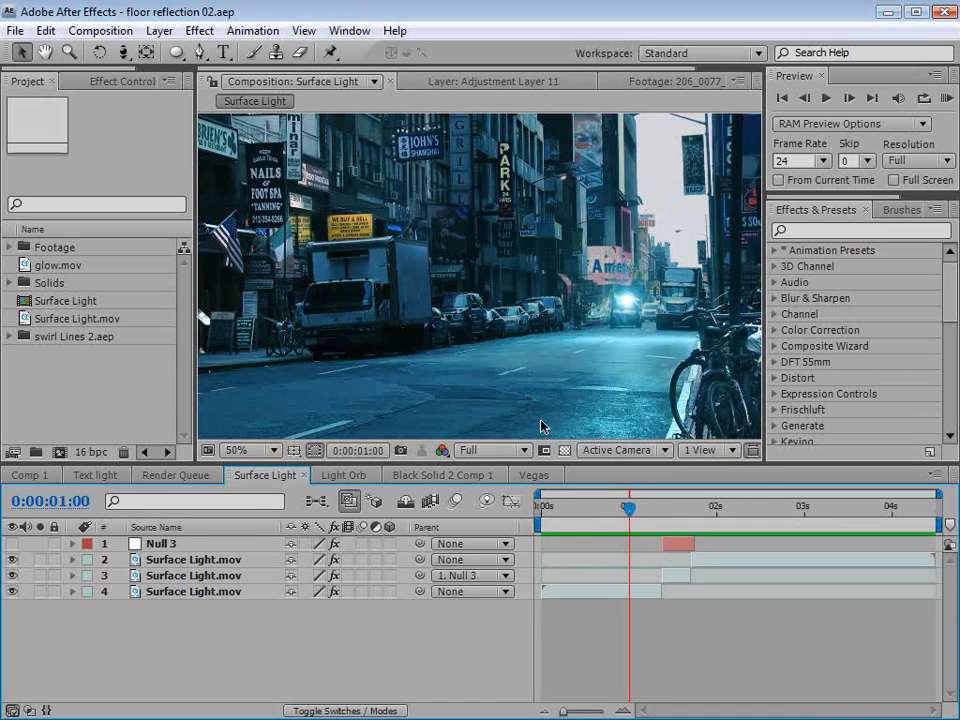
mouse_move(628, 507)
mouse_down()
mouse_move(649, 512)
mouse_move(636, 508)
mouse_up()
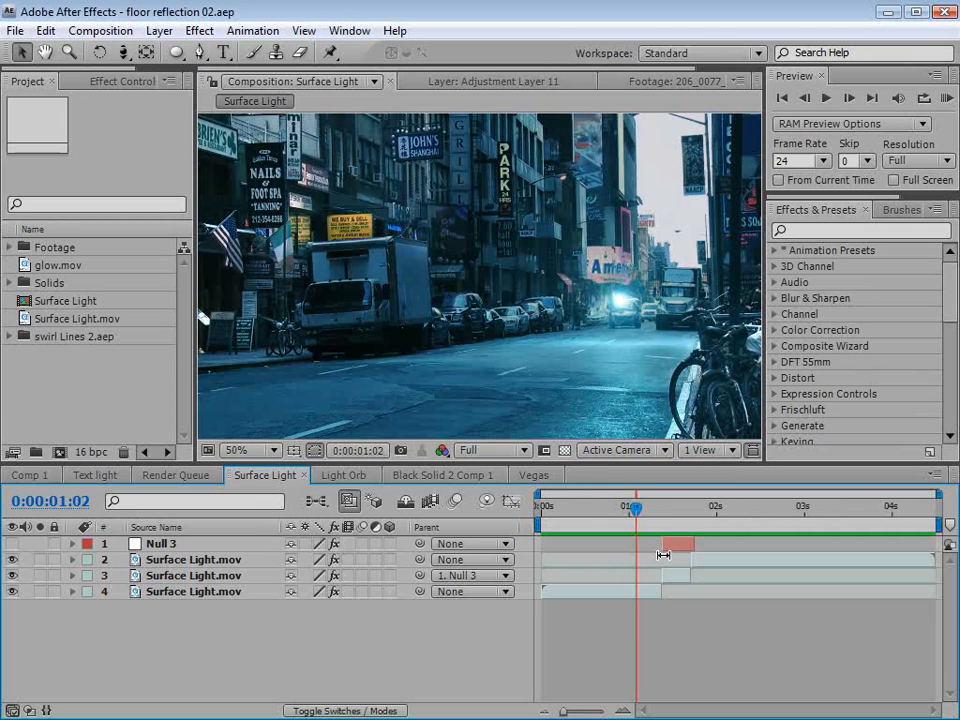
drag(650, 509, 670, 515)
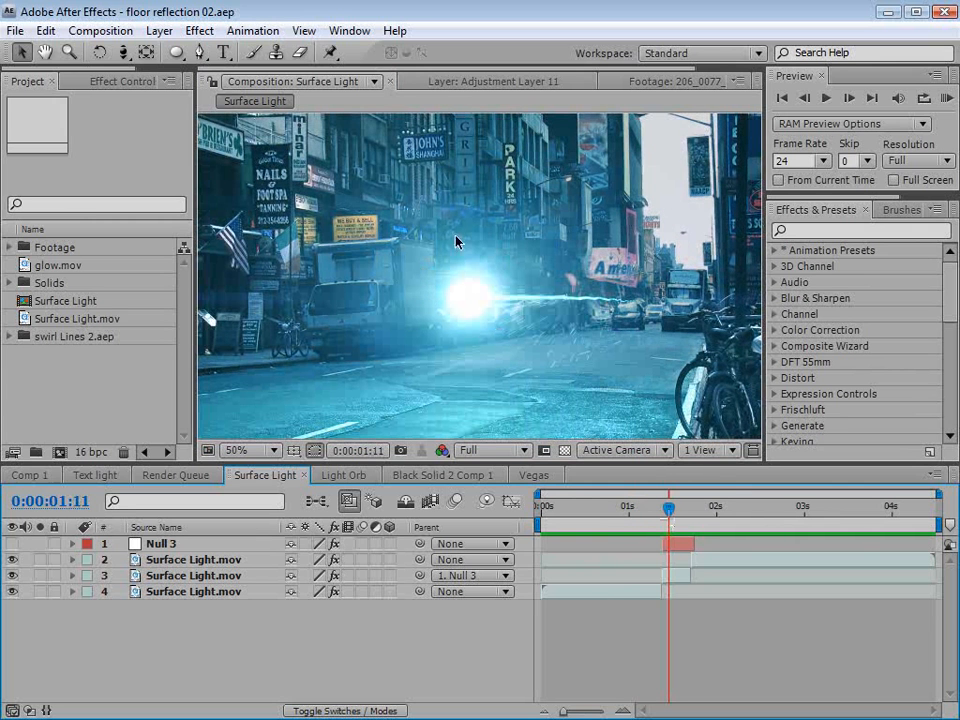
- Switch to the media player, scrub through the glow movie, and return to After Effects
key(alt+Tab)
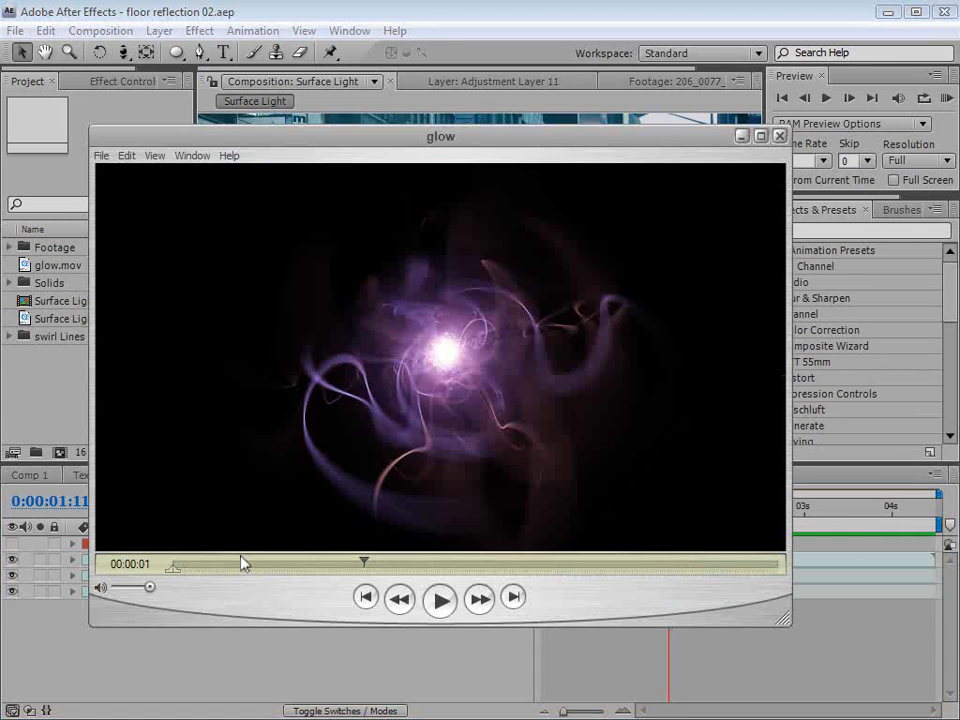
drag(240, 565, 648, 572)
click(463, 31)
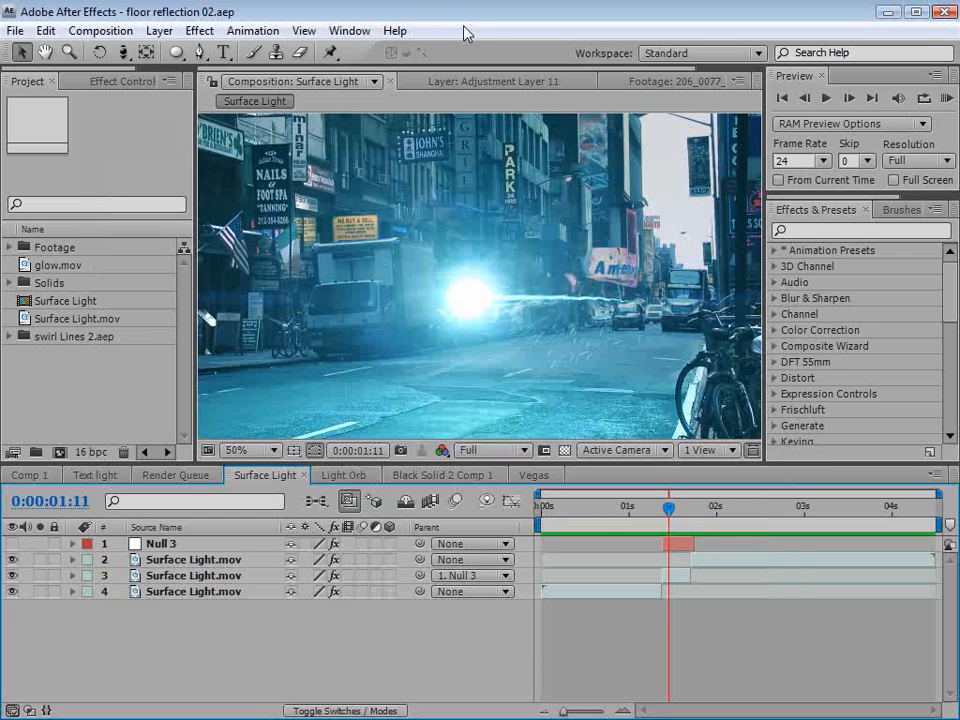
- Start a new composition with a width of 1280 px and a height of 720 px
click(100, 30)
click(152, 54)
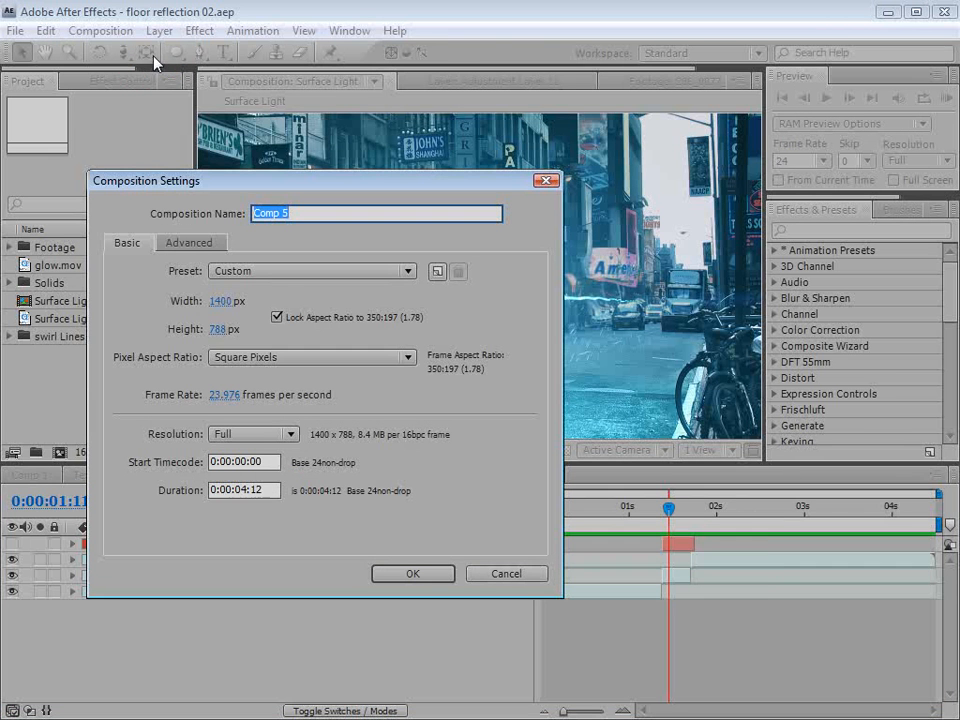
click(219, 300)
text(1280)
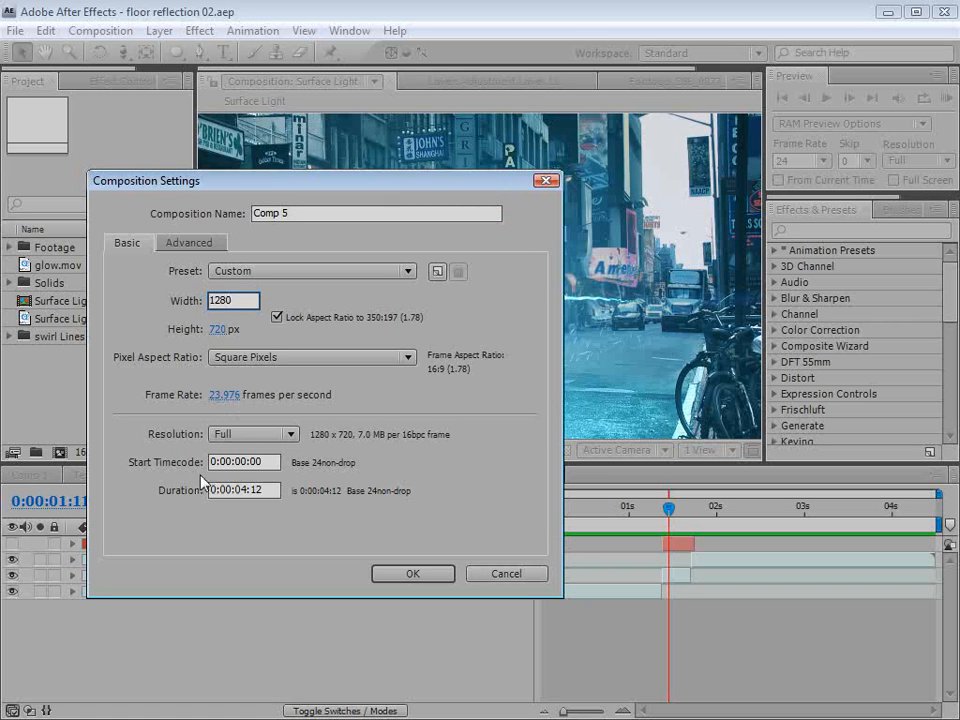
- Set the new composition's duration to 0:00:10:00 and create it
double_click(244, 490)
text(10)
key(Right)
key(Right)
key(Right)
key(BackSpace)
key(BackSpace)
text(00)
click(412, 578)
key(comma)
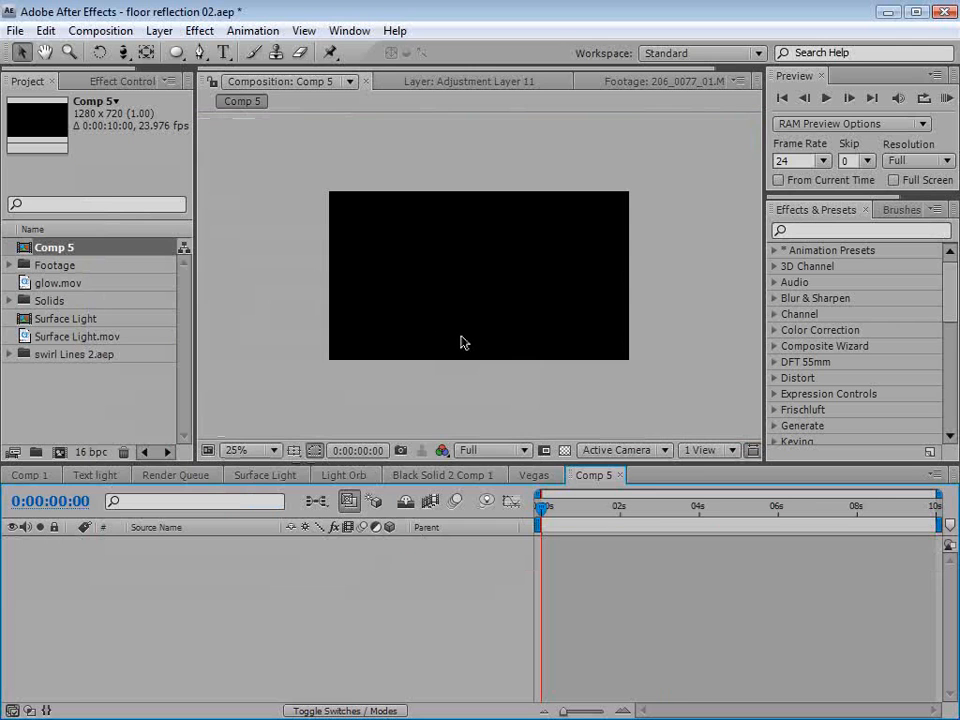
- Add a black (000000) solid layer at composition size, 1280 × 720 px
click(160, 32)
mouse_move(171, 60)
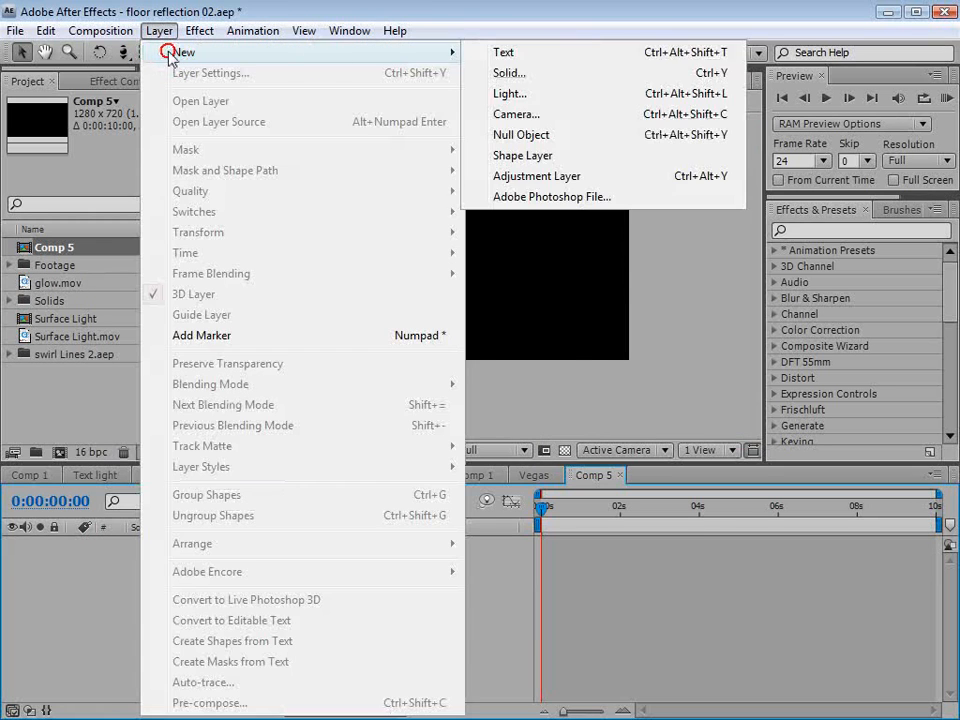
click(538, 77)
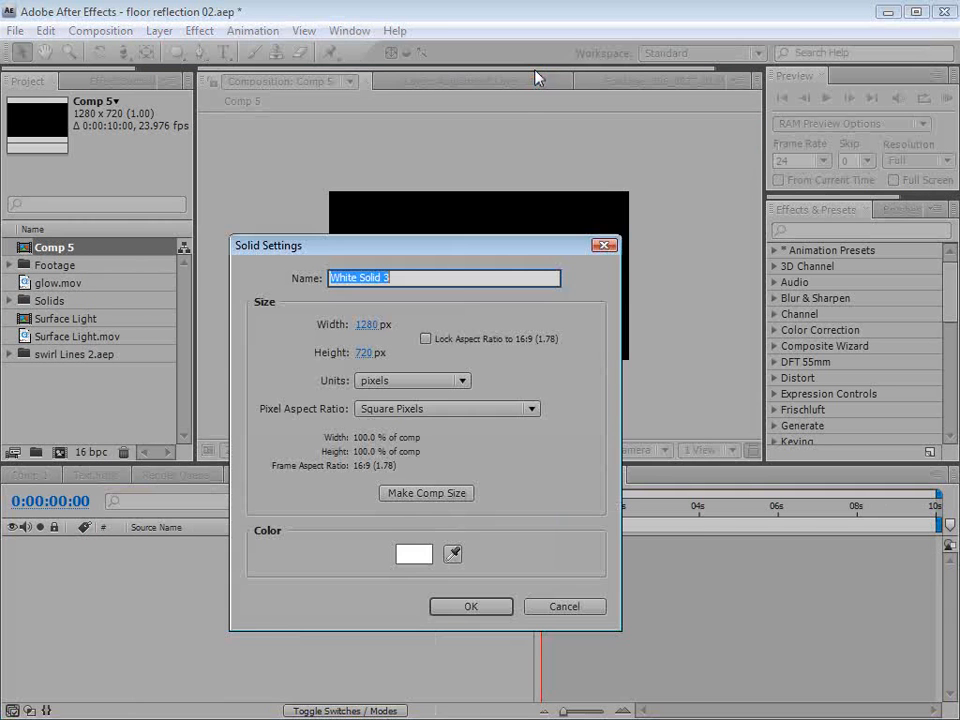
click(409, 492)
click(408, 555)
drag(671, 562, 464, 221)
drag(449, 347, 795, 569)
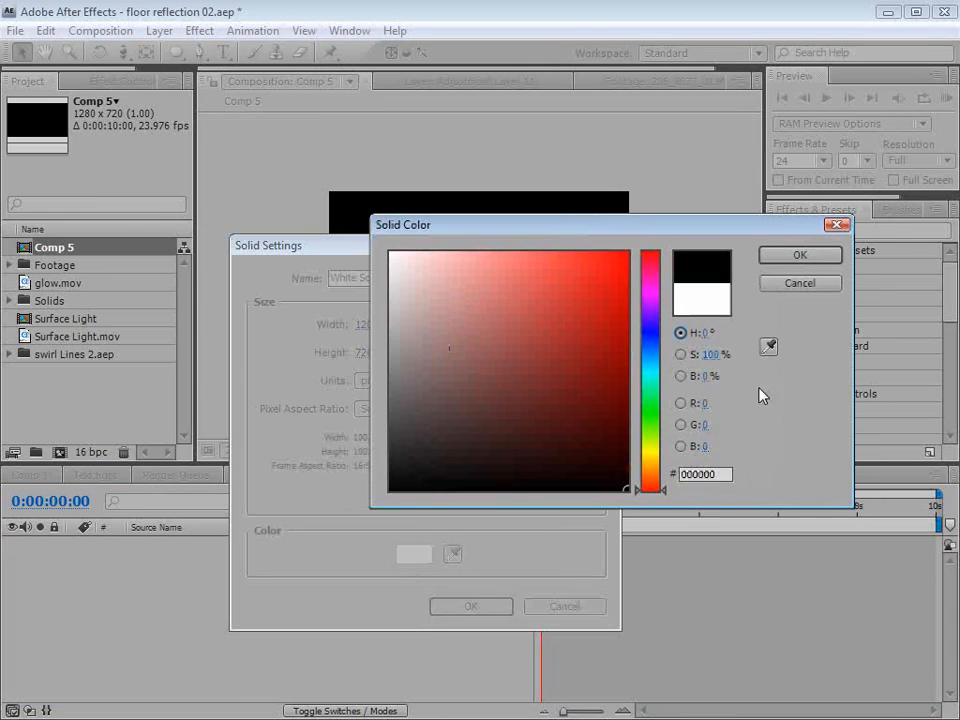
click(797, 256)
click(466, 608)
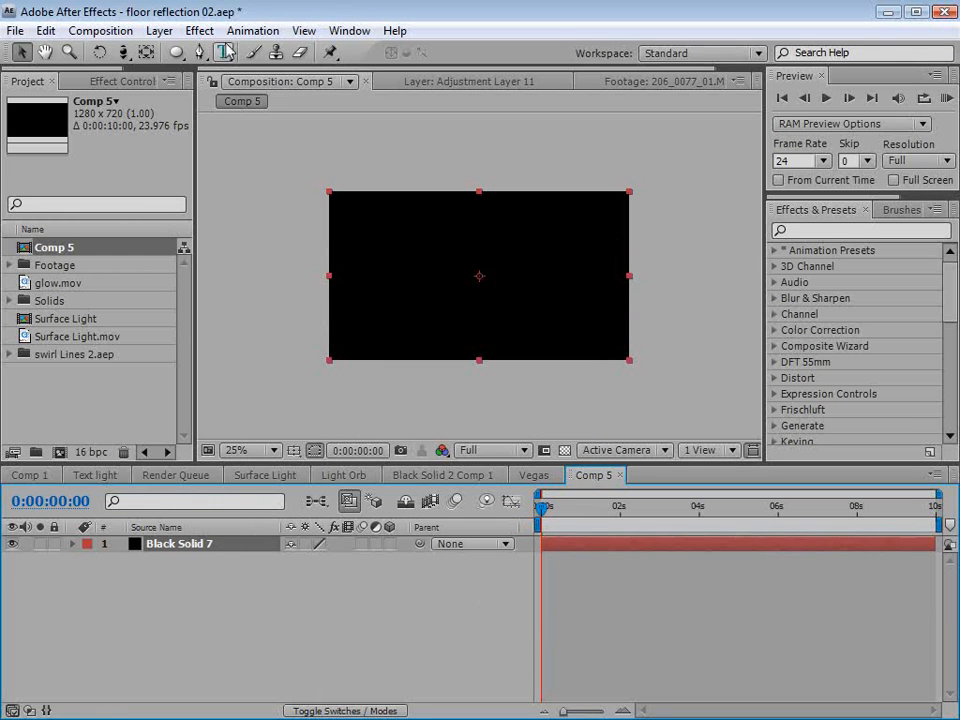
- Draw an open, curved mask path on the black solid with the Pen tool, winding from upper left through the centre to upper right
click(200, 53)
drag(445, 209, 599, 308)
drag(638, 271, 628, 208)
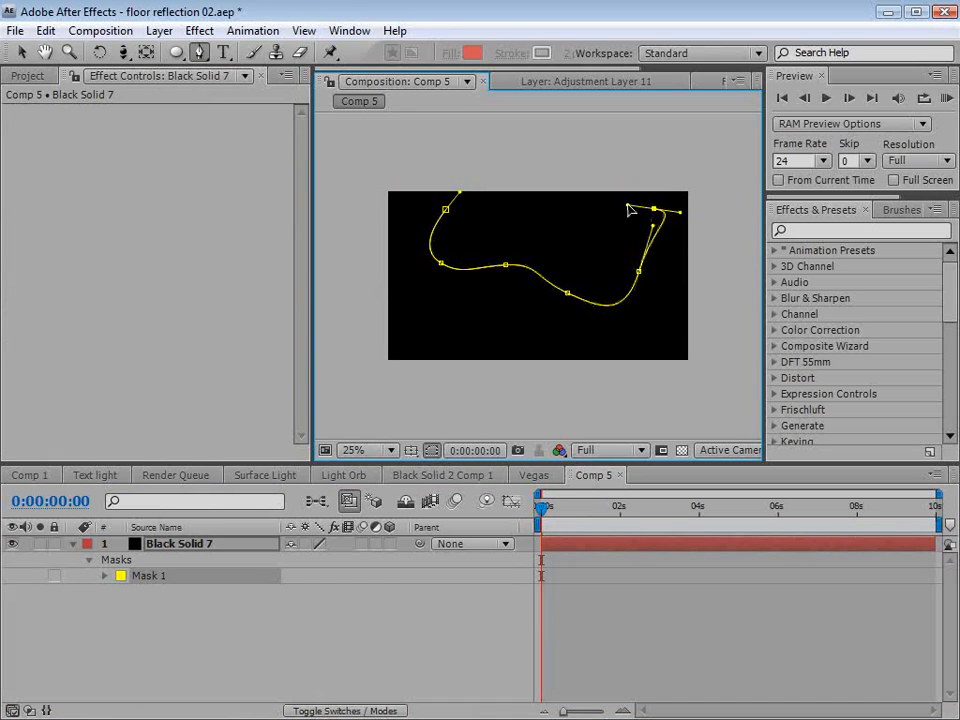
click(570, 596)
click(573, 552)
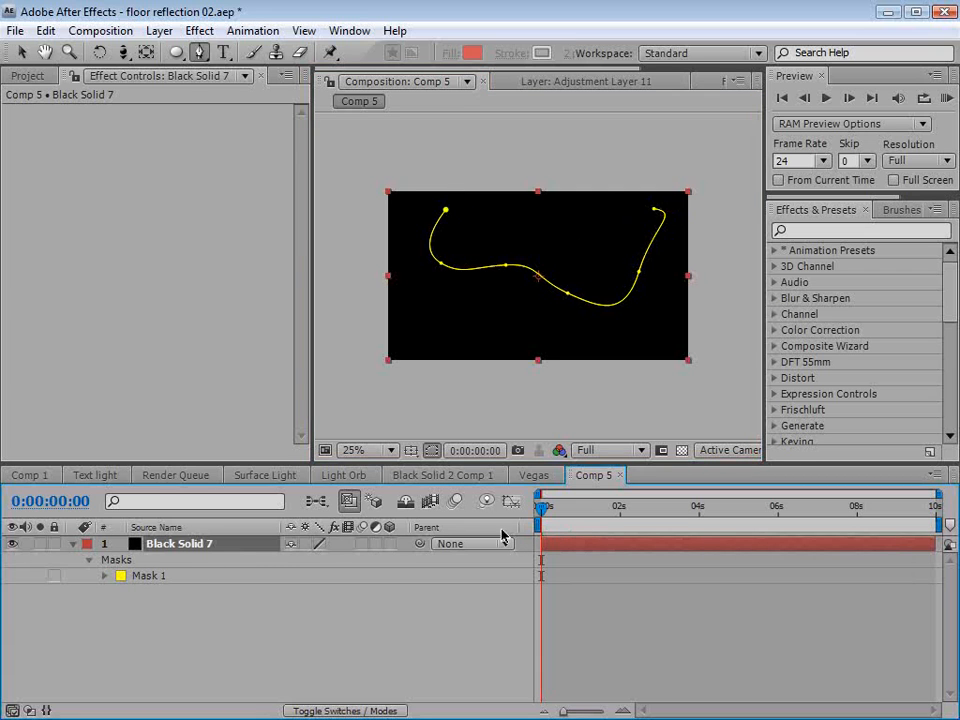
- Draw a second open mask path from the upper left down to the bottom, looping at lower left and running to lower right
drag(481, 209, 484, 242)
click(471, 334)
drag(470, 334, 422, 326)
drag(427, 297, 463, 285)
drag(532, 307, 590, 314)
drag(647, 300, 672, 264)
click(628, 545)
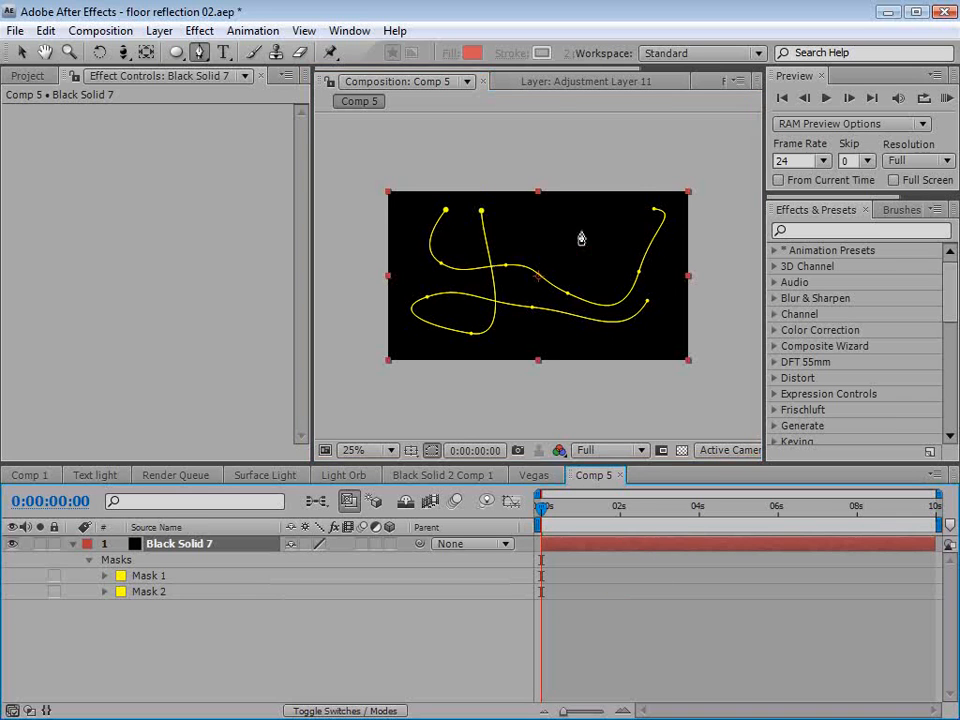
- Draw a third open mask path from the upper right, curving over the top centre and down to the bottom of the solid
mouse_move(629, 210)
mouse_down()
mouse_move(615, 265)
mouse_move(586, 261)
mouse_move(570, 215)
mouse_move(541, 255)
mouse_up()
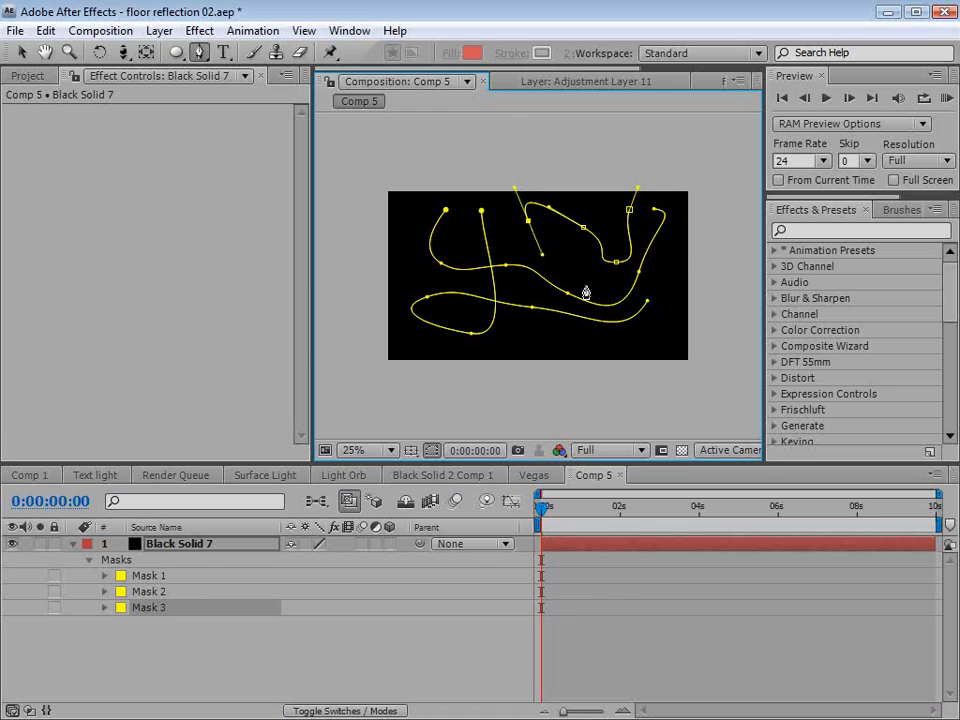
drag(591, 336, 565, 345)
click(530, 335)
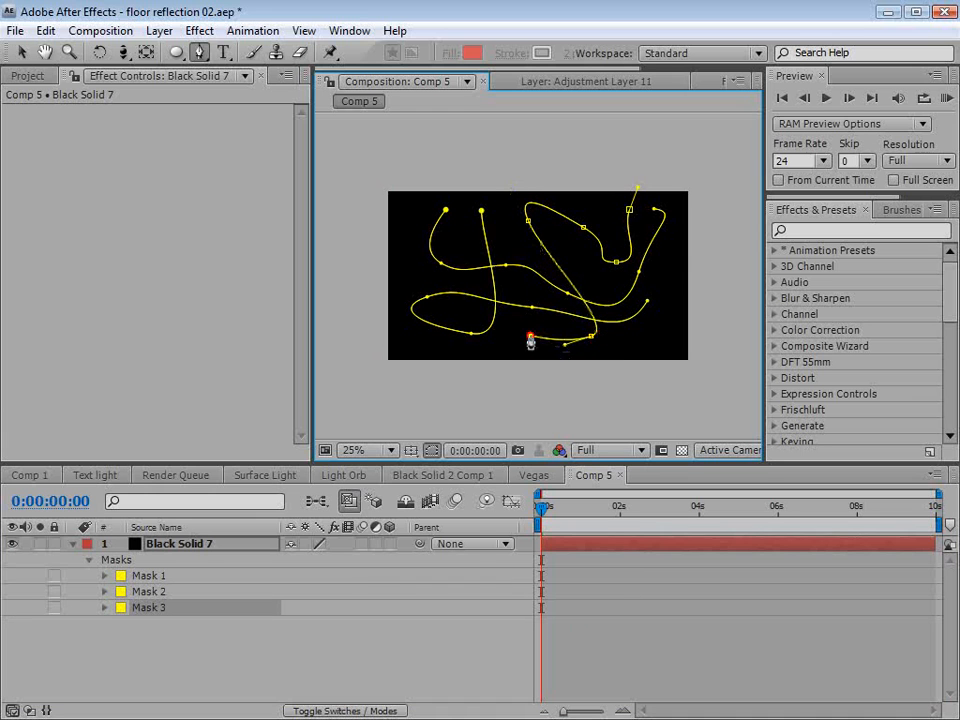
click(584, 578)
click(586, 546)
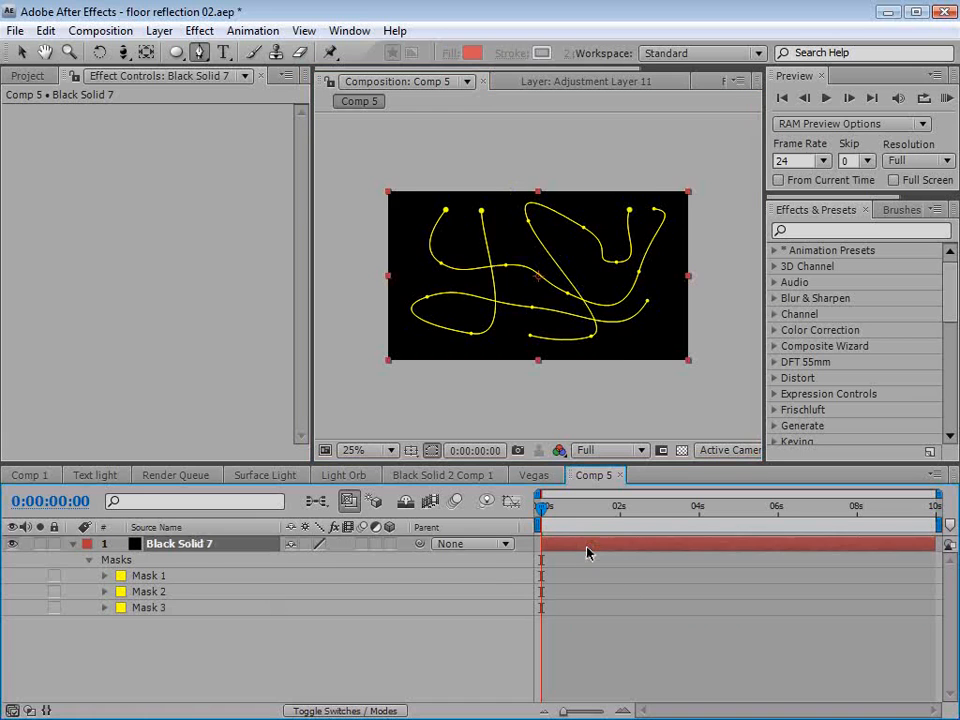
- Apply the Vegas effect to the black solid and hide the mask outlines in the composition view
click(199, 30)
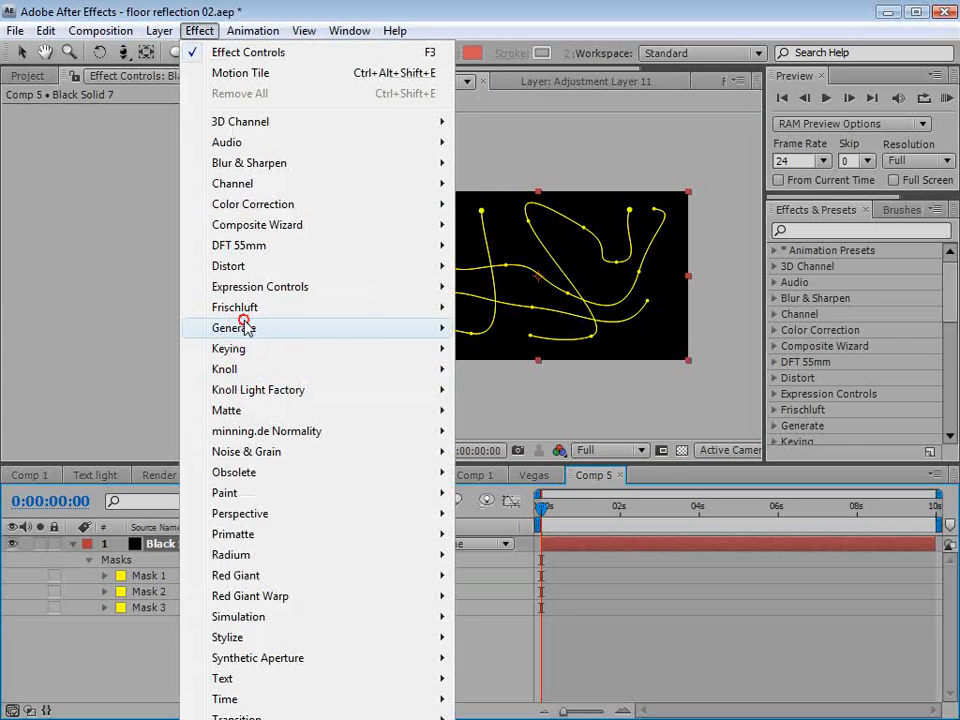
mouse_move(251, 328)
click(501, 719)
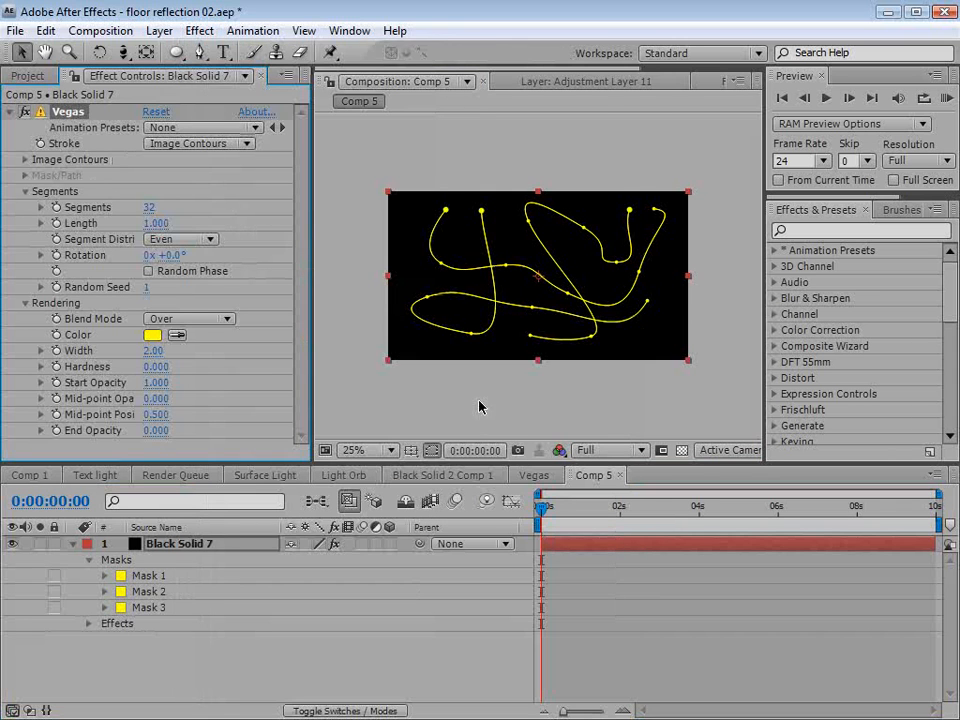
click(431, 451)
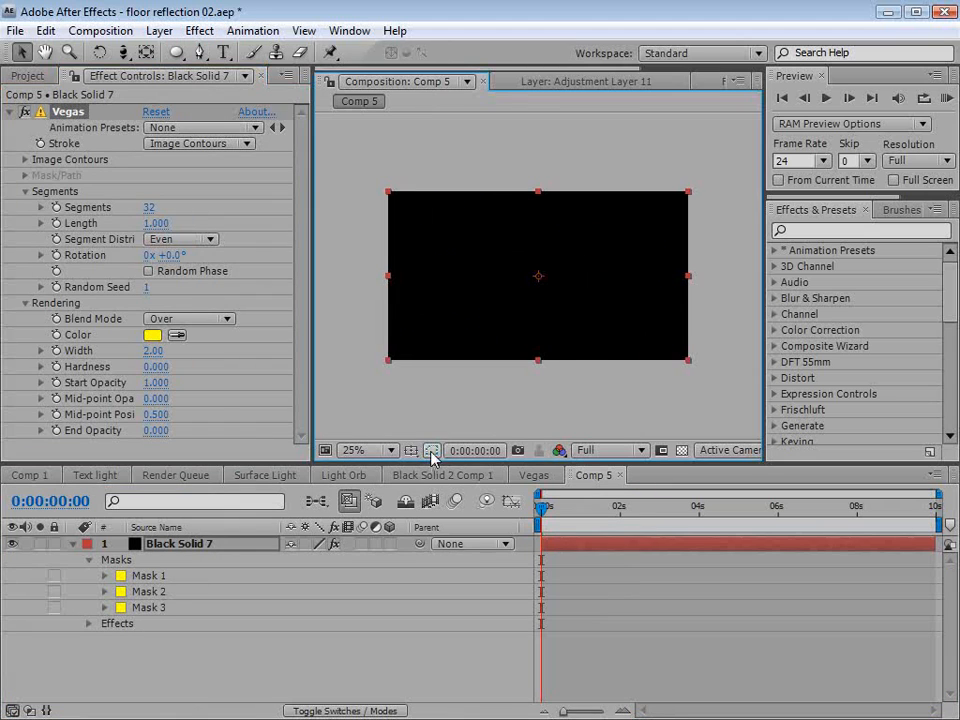
- Set the Vegas stroke to Mask/Path with Mask 1 as its path
click(189, 142)
click(203, 170)
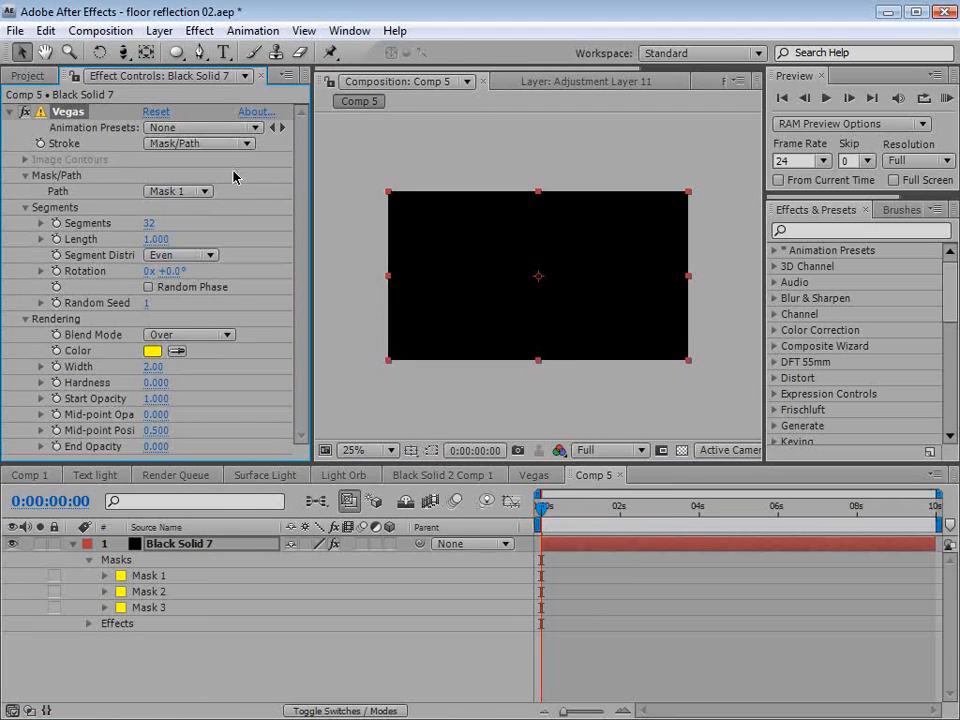
click(184, 191)
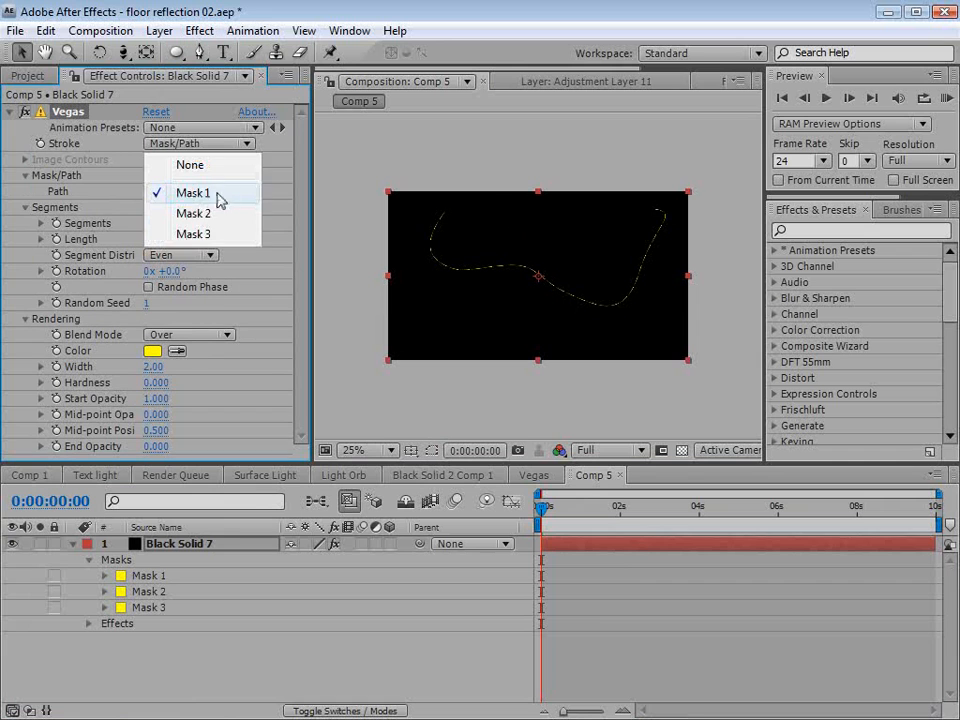
click(201, 200)
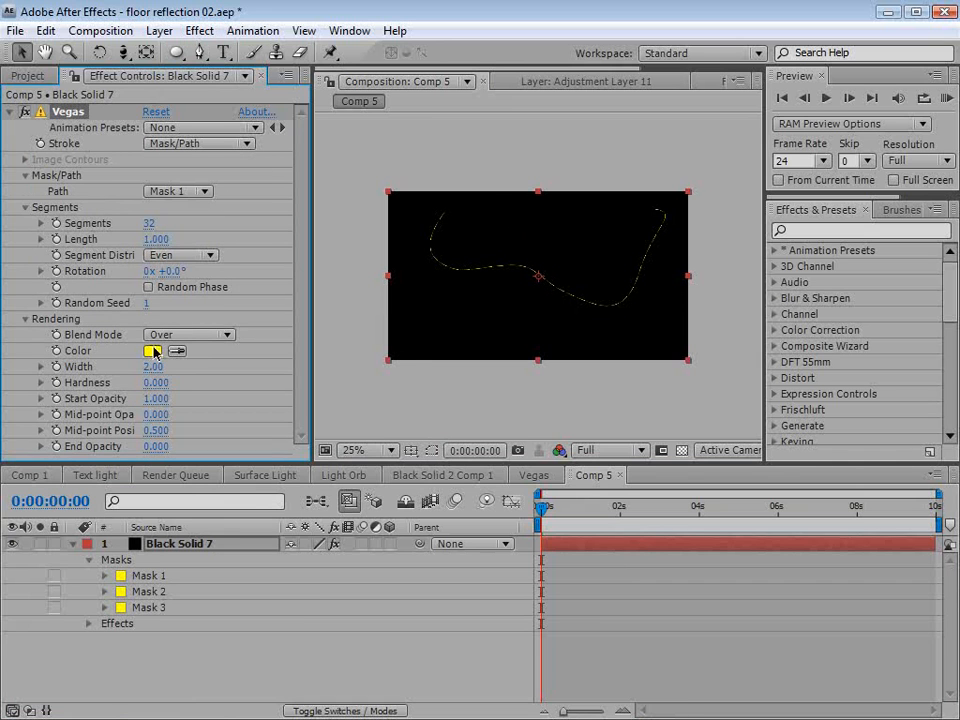
- Set the Vegas stroke colour to orange (FF9C00) and the number of segments to 1
click(152, 351)
drag(636, 455, 654, 468)
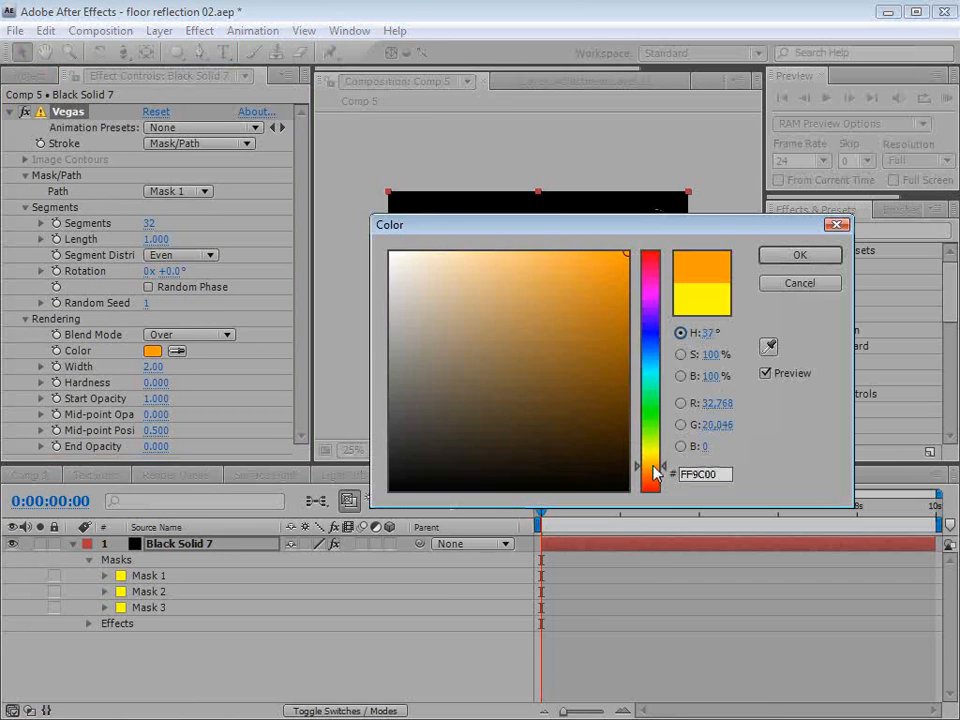
click(798, 262)
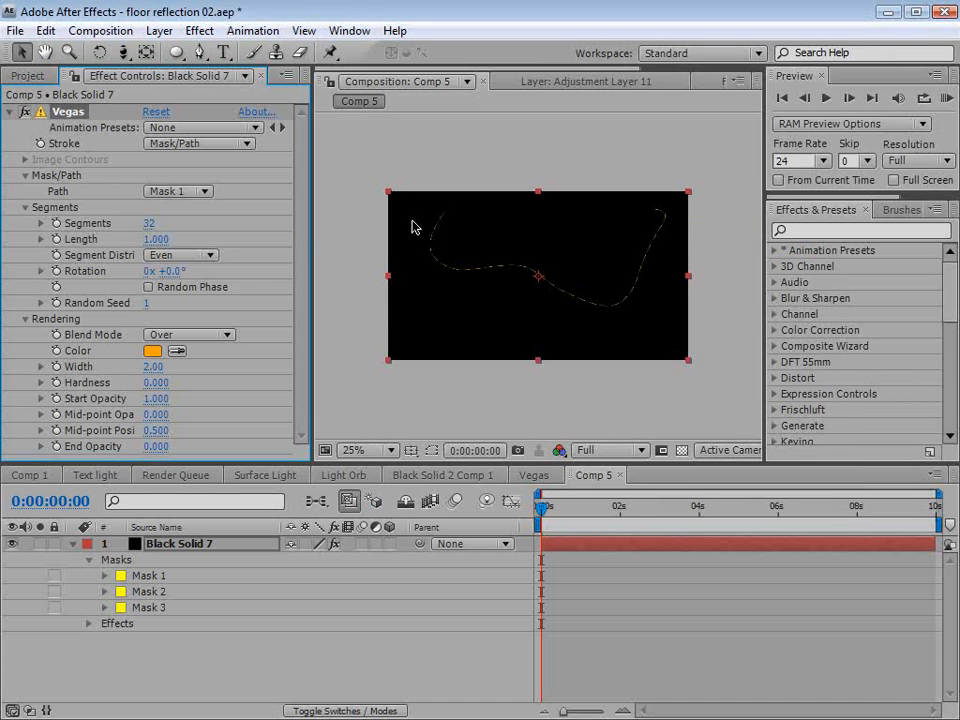
key(period)
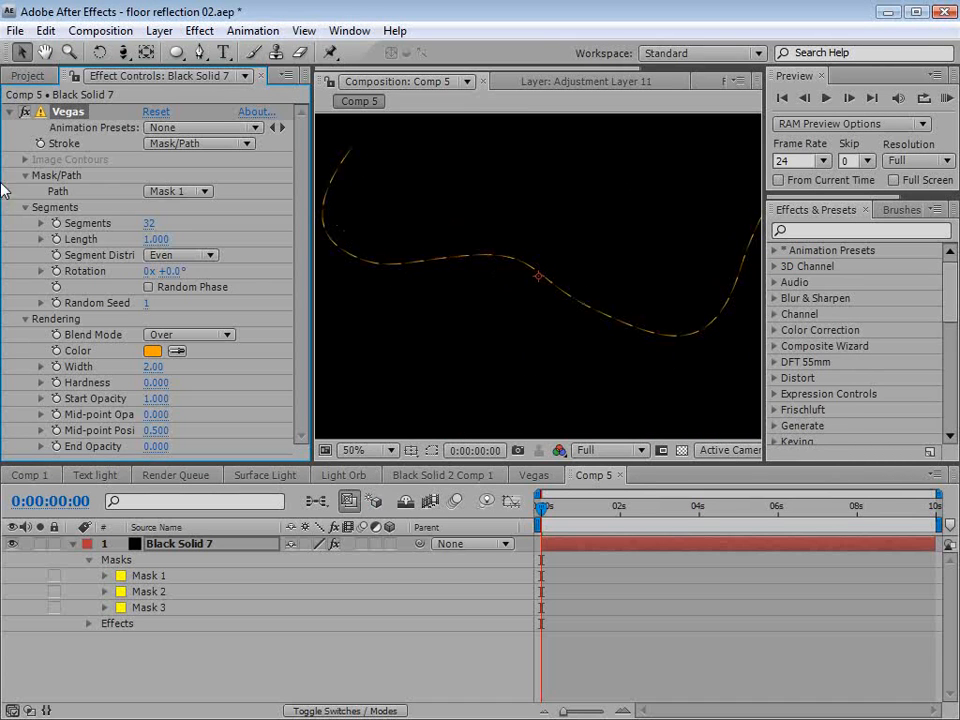
drag(149, 224, 68, 236)
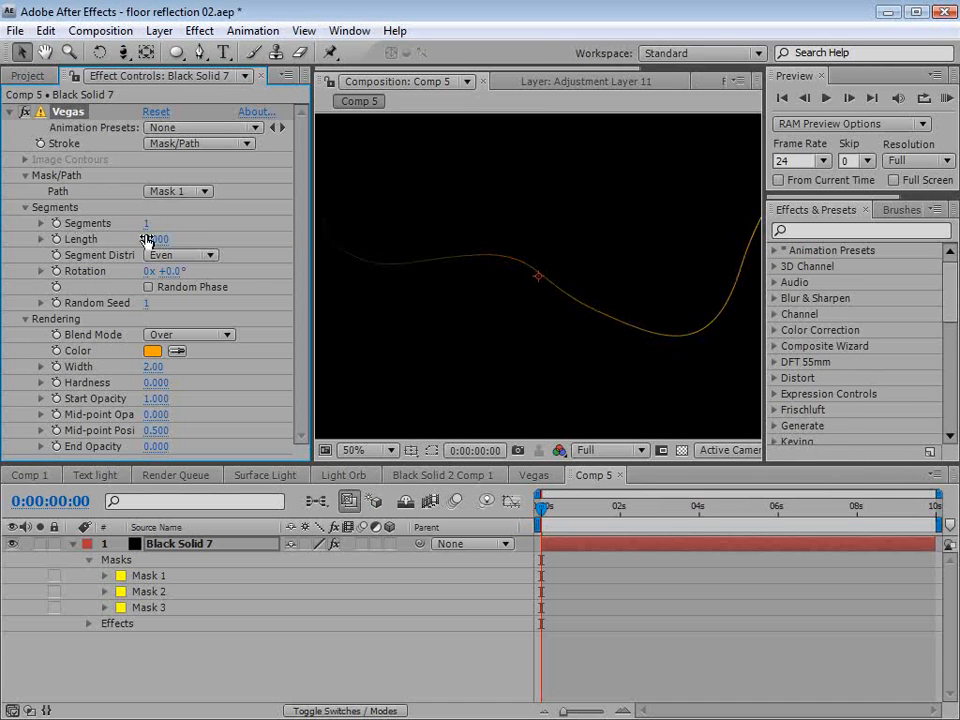
- Set the composition preview resolution to Half and widen the composition view and the effect settings area
key(comma)
click(611, 450)
click(612, 519)
key(period)
drag(766, 285, 870, 253)
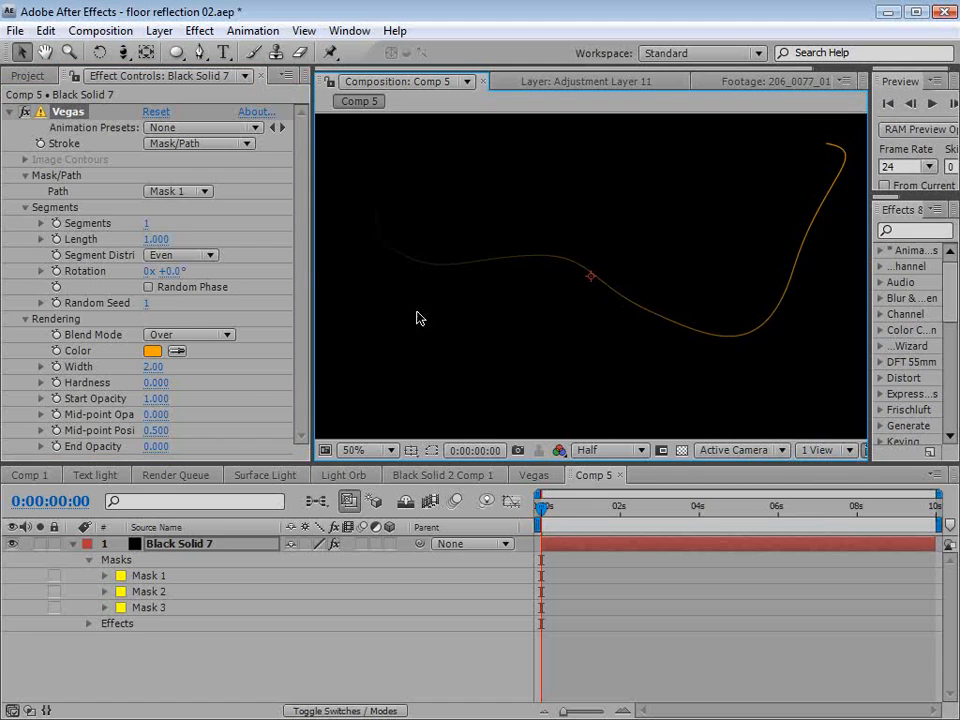
drag(311, 335, 339, 340)
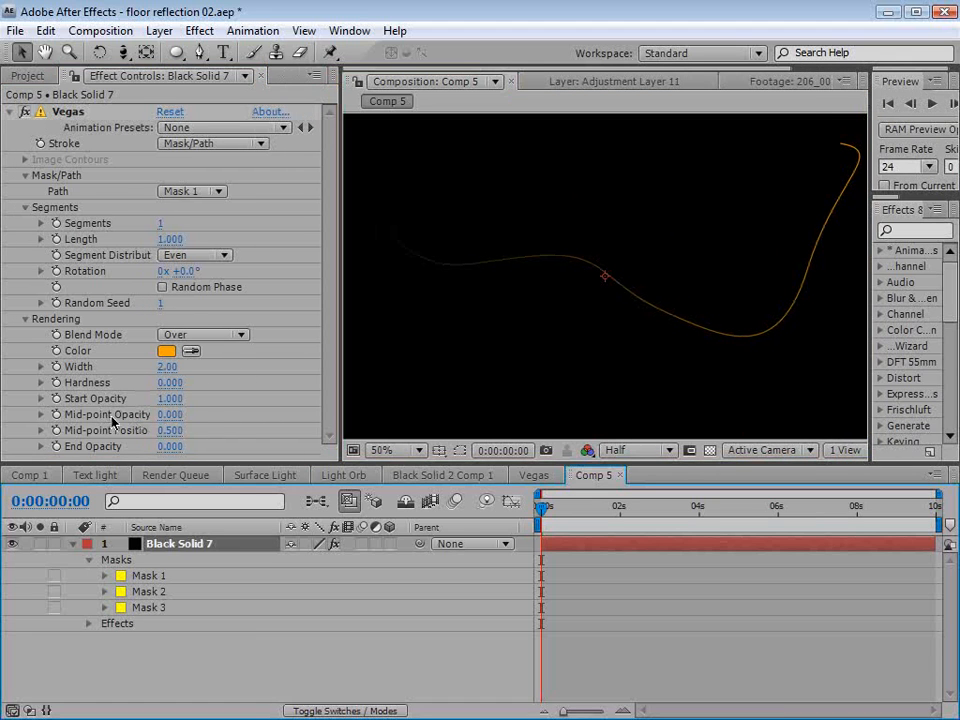
- Set the Vegas Mid-point Opacity to 1.000, Start Opacity to 0 and Hardness to 0.650
drag(180, 418, 208, 403)
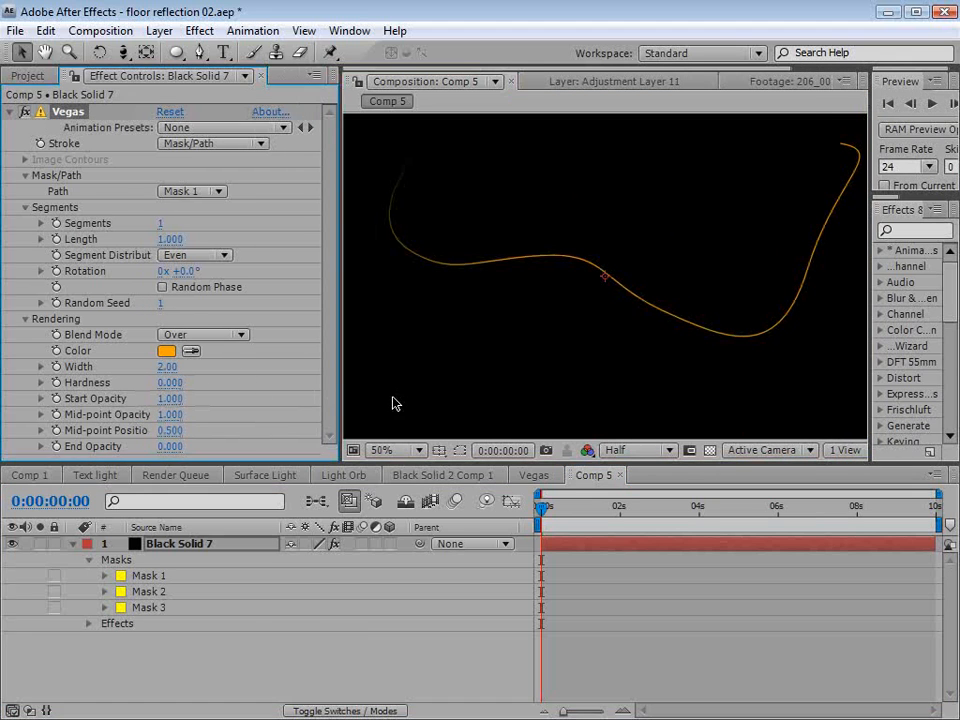
click(166, 399)
text(0)
key(Return)
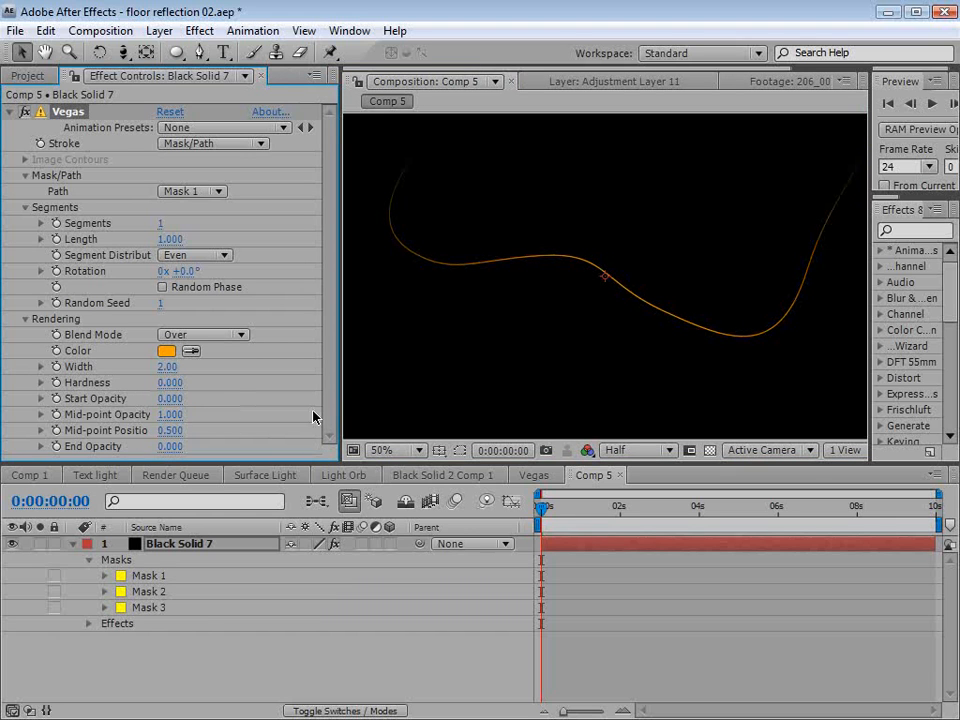
drag(166, 388, 224, 383)
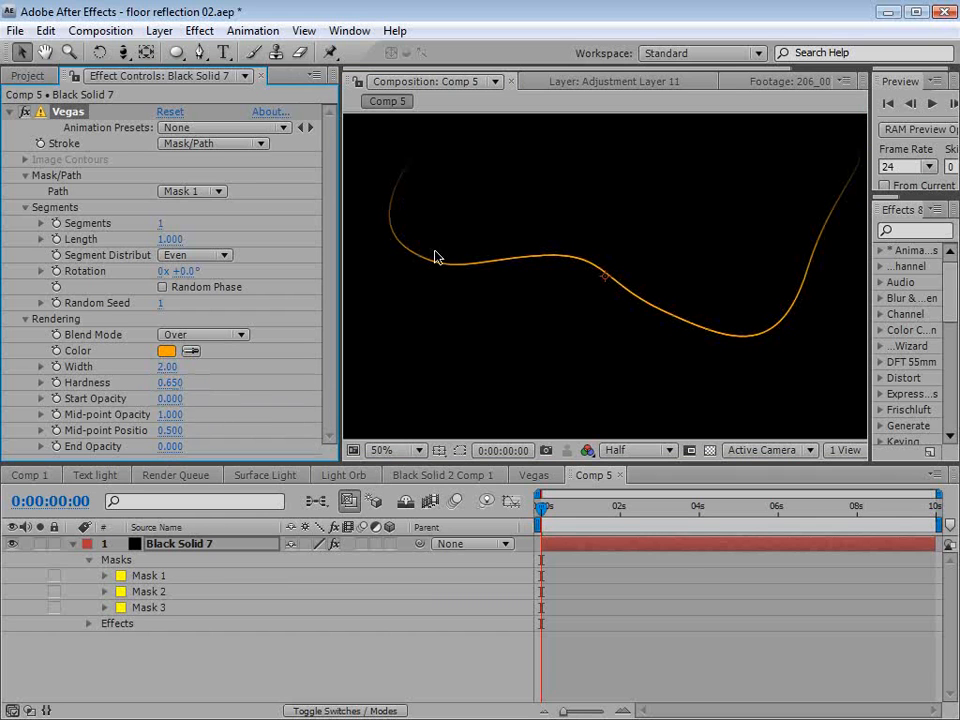
- Duplicate the Vegas effect on the black solid and set the copy's stroke path to Mask 2
click(10, 111)
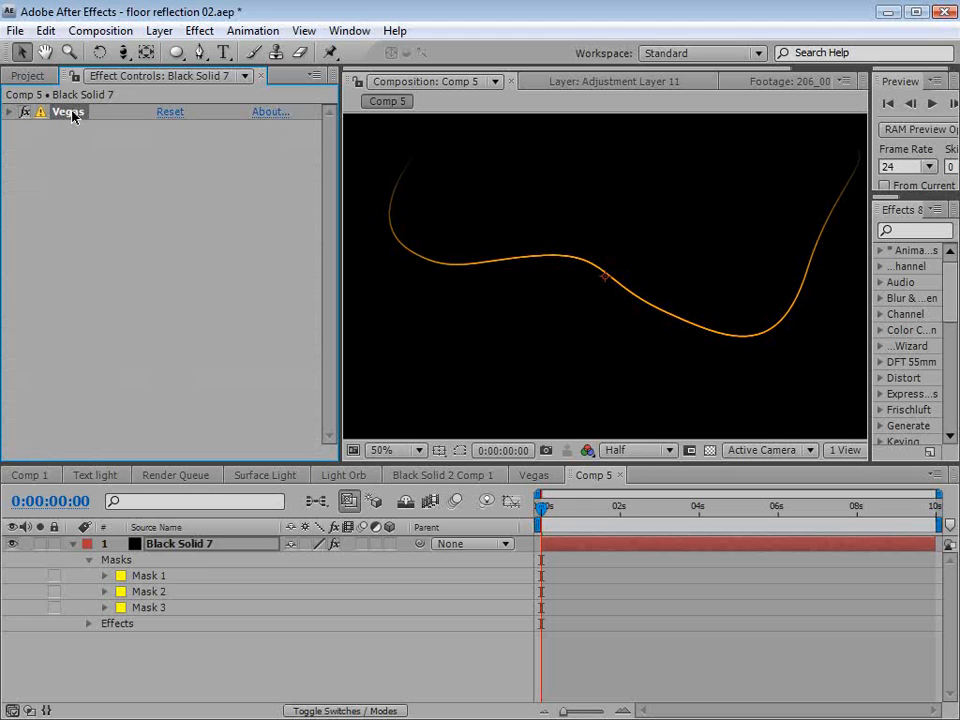
click(46, 31)
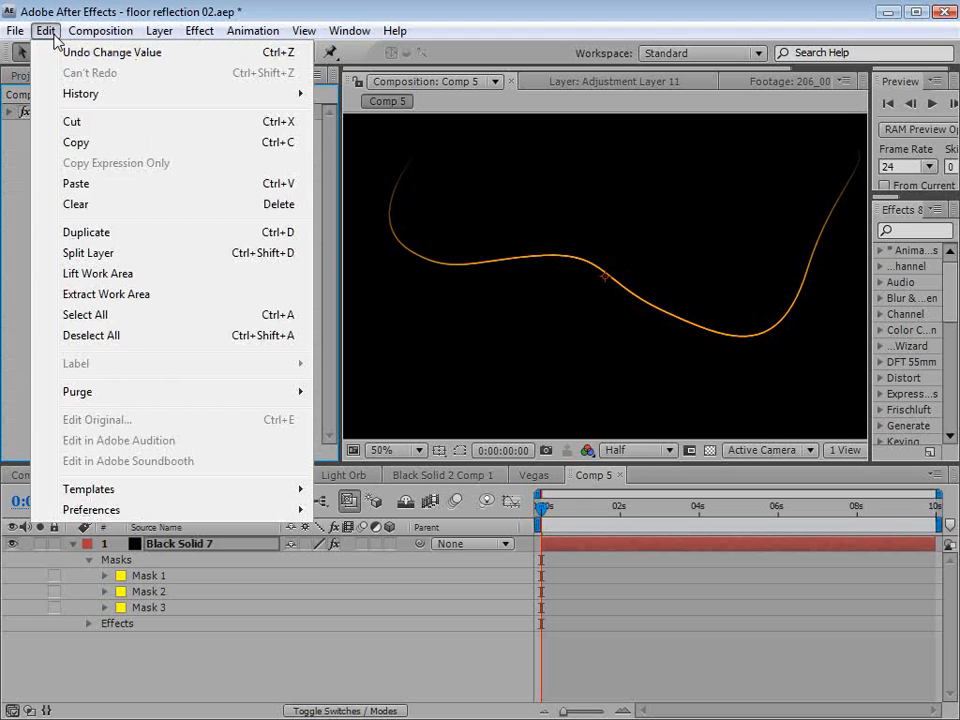
click(104, 231)
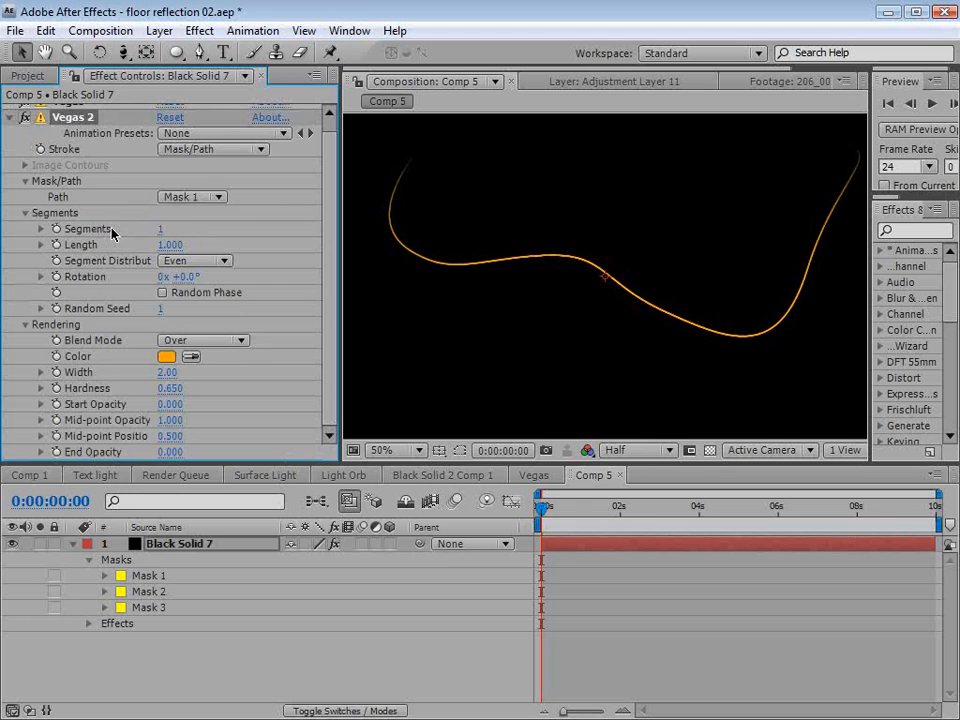
click(163, 200)
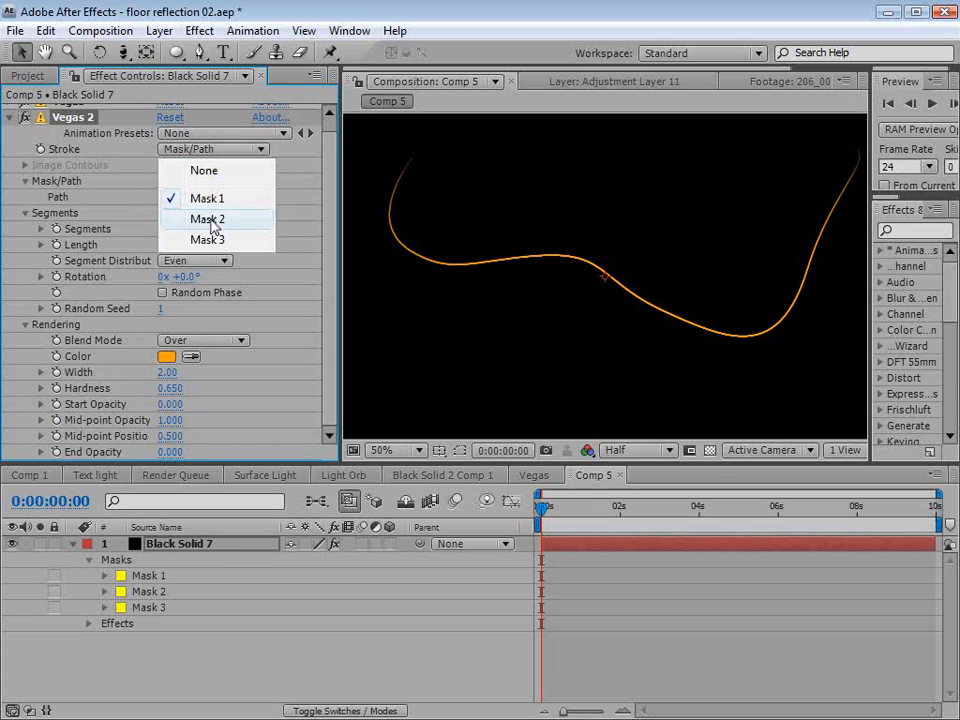
click(211, 221)
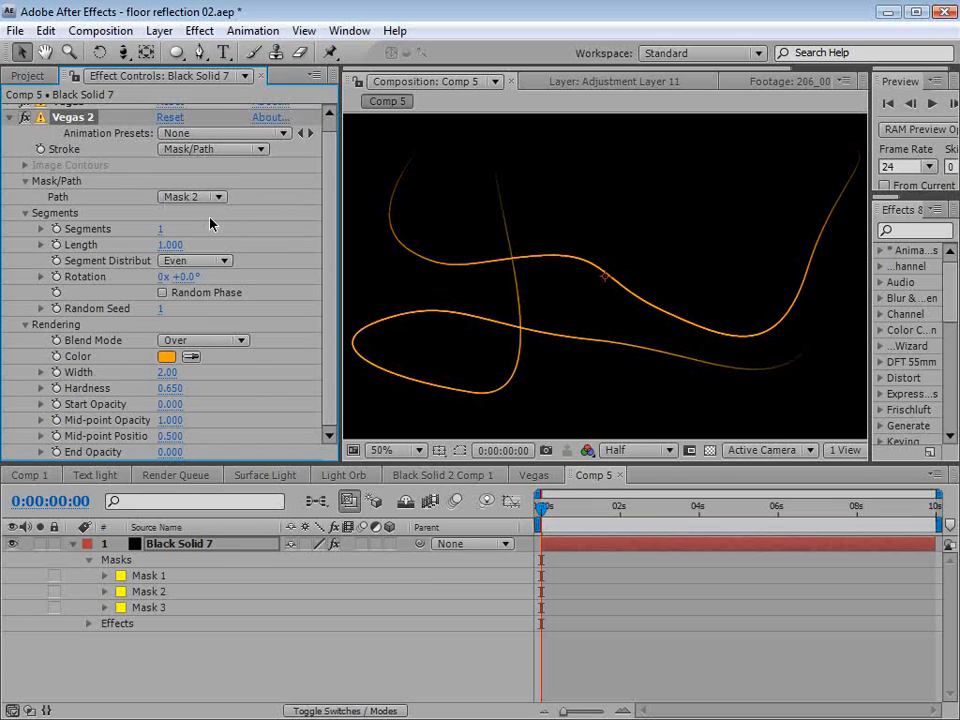
- Duplicate the second Vegas effect and set the new copy's stroke path to Mask 3
scroll(206, 221, up, 1)
click(45, 30)
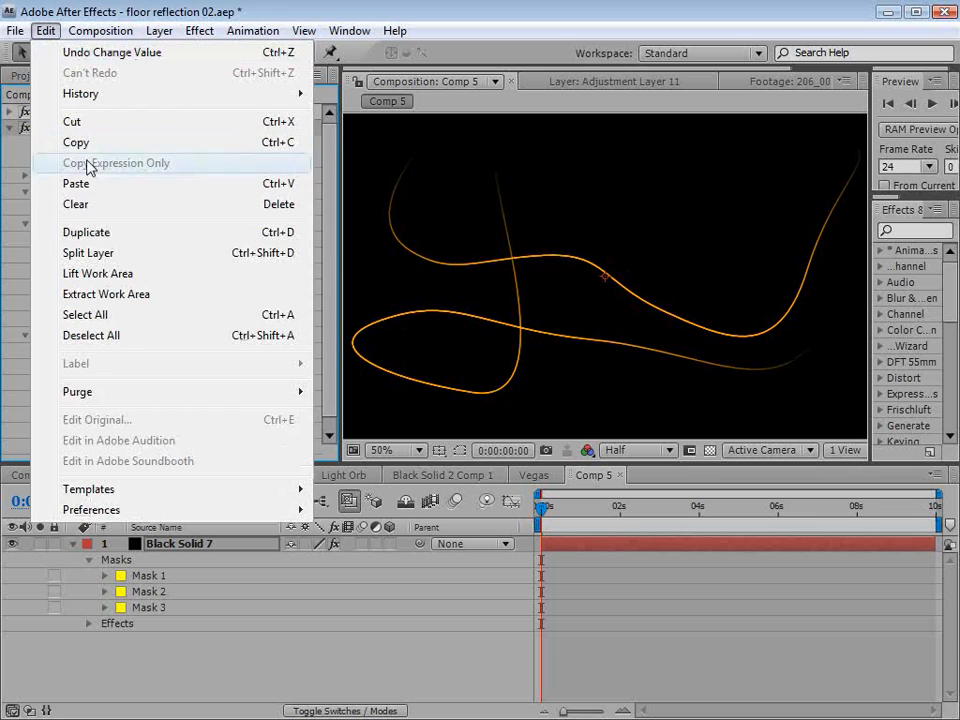
click(78, 230)
click(190, 196)
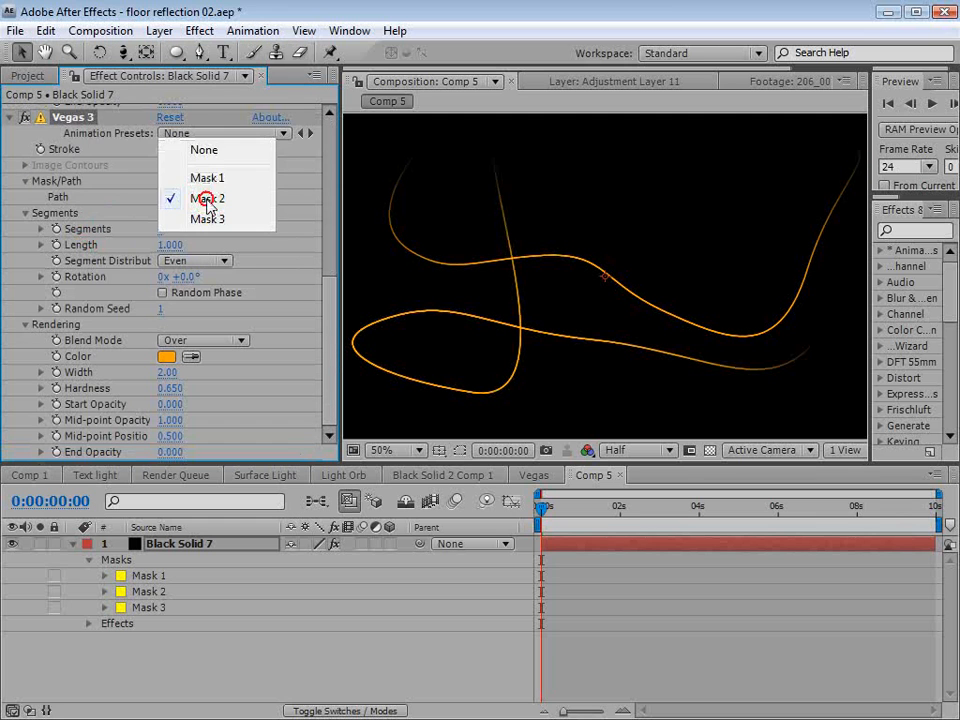
click(208, 219)
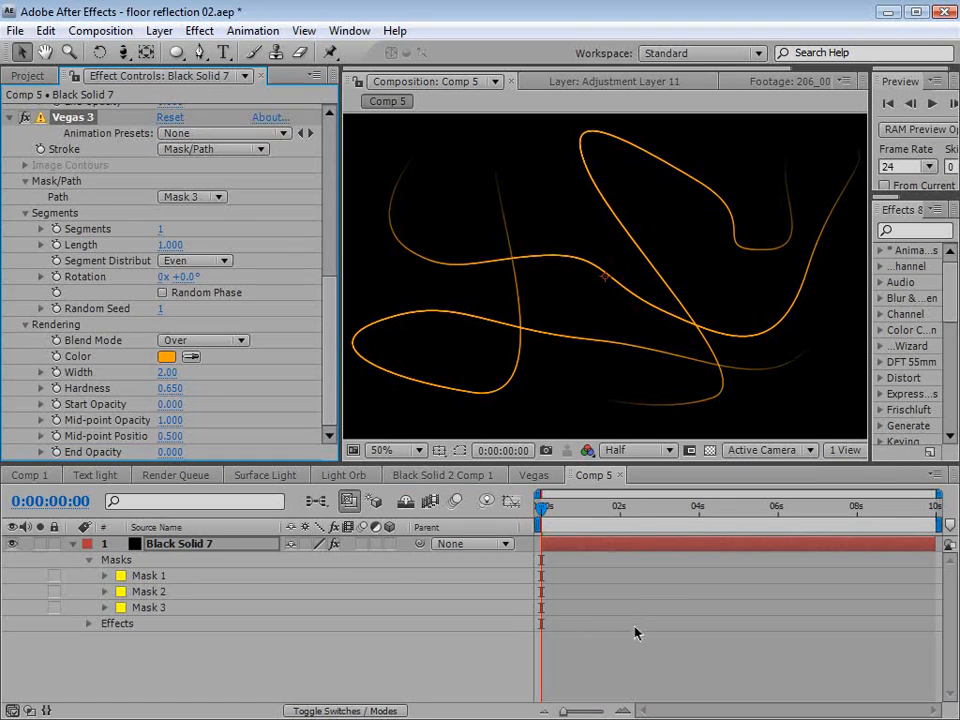
- Pre-compose the black solid as "Lines", moving all attributes into the new composition
drag(541, 507, 448, 544)
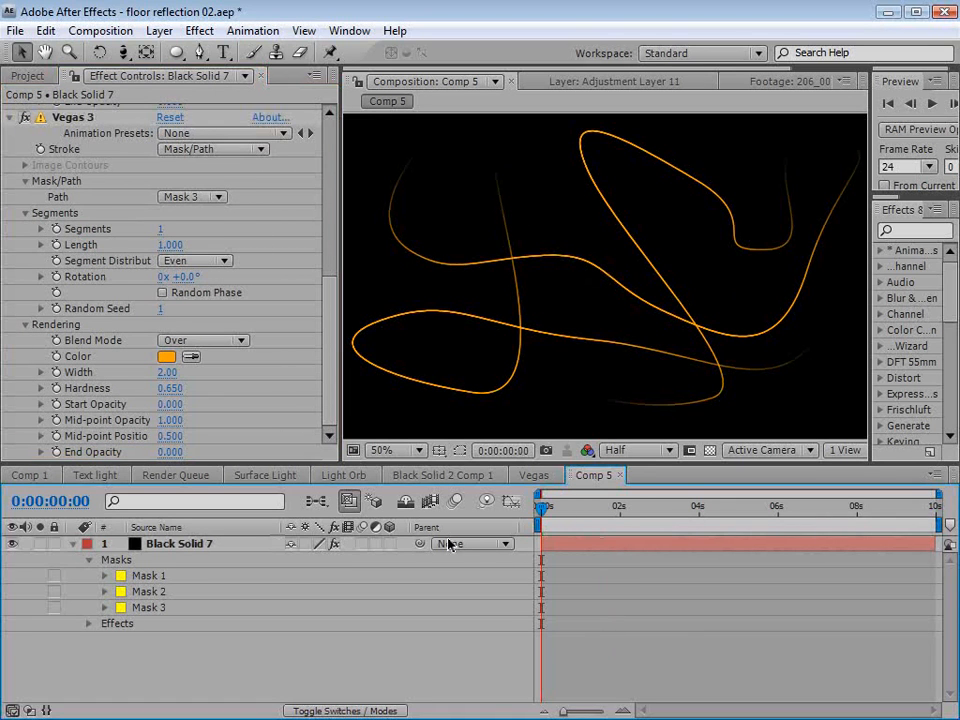
click(611, 548)
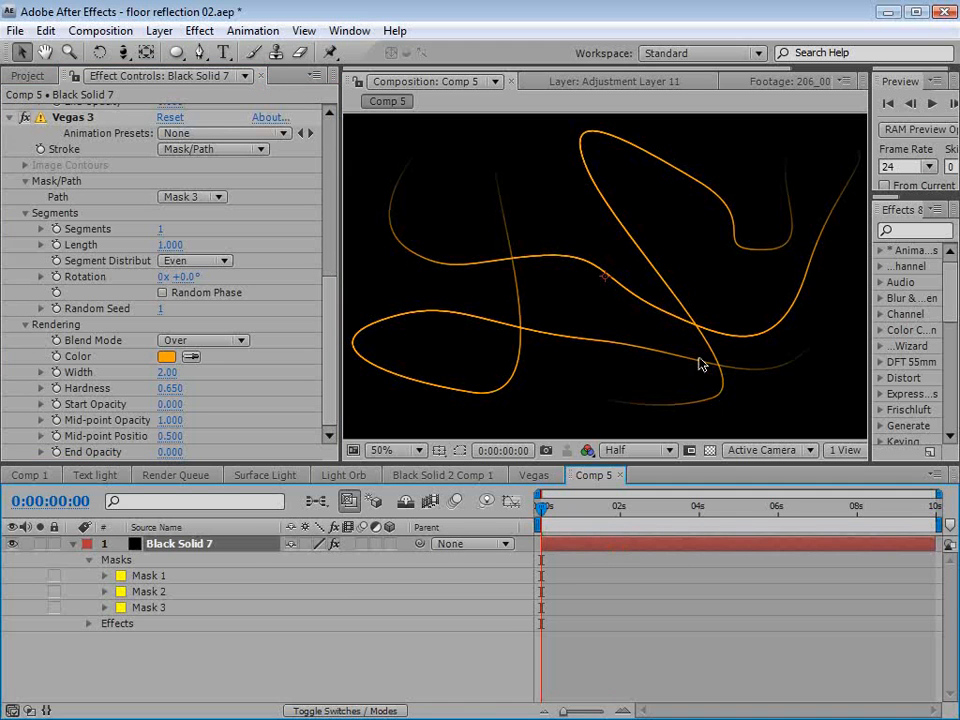
click(159, 30)
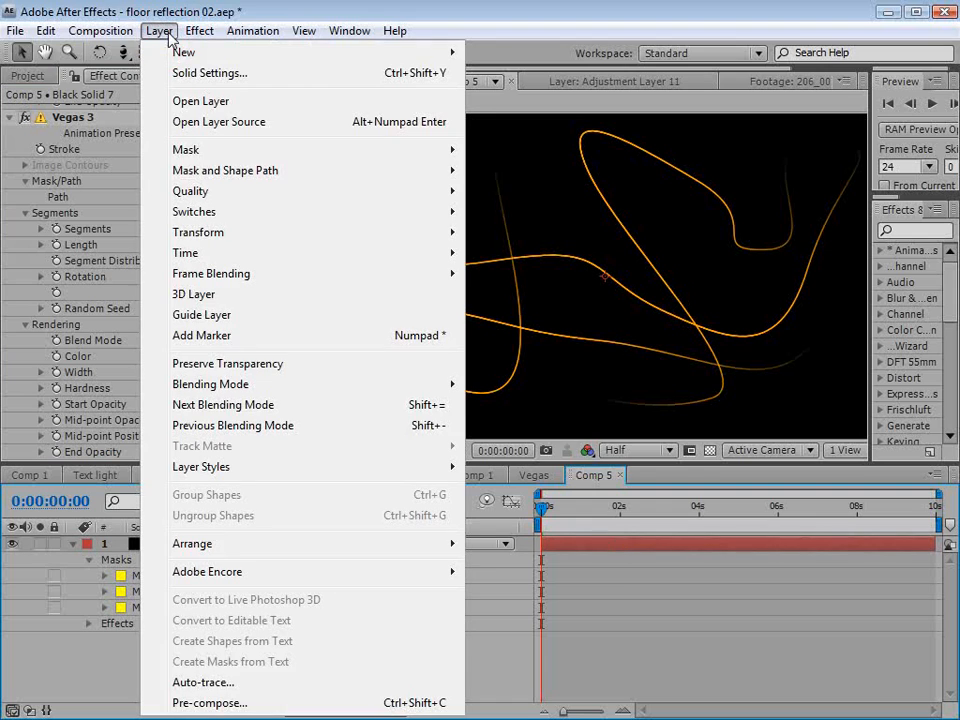
click(198, 703)
click(360, 507)
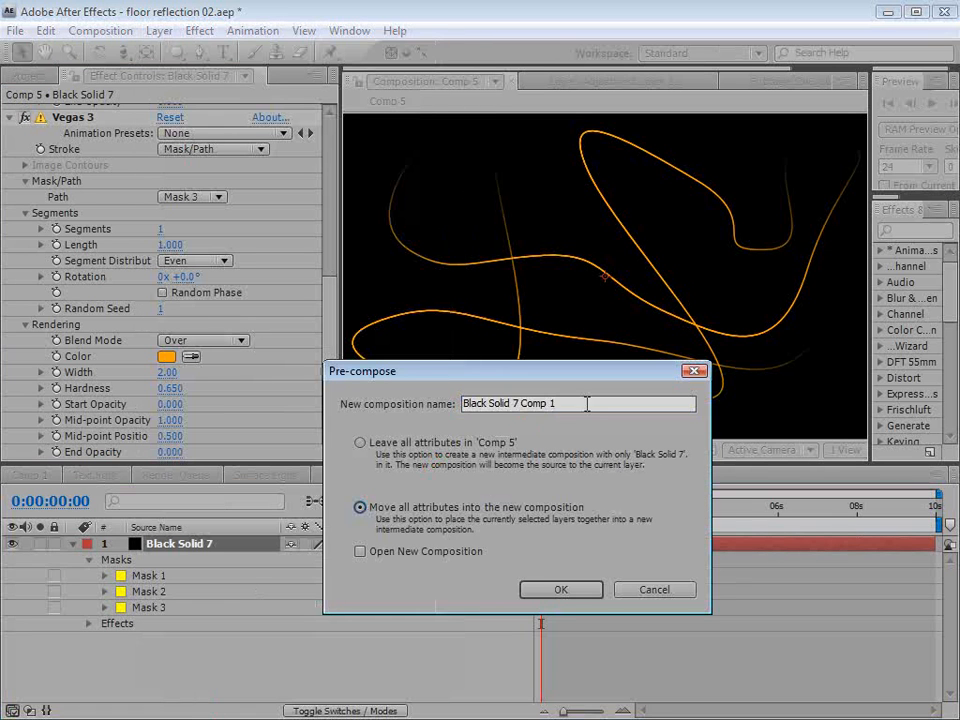
text(Lines)
click(563, 592)
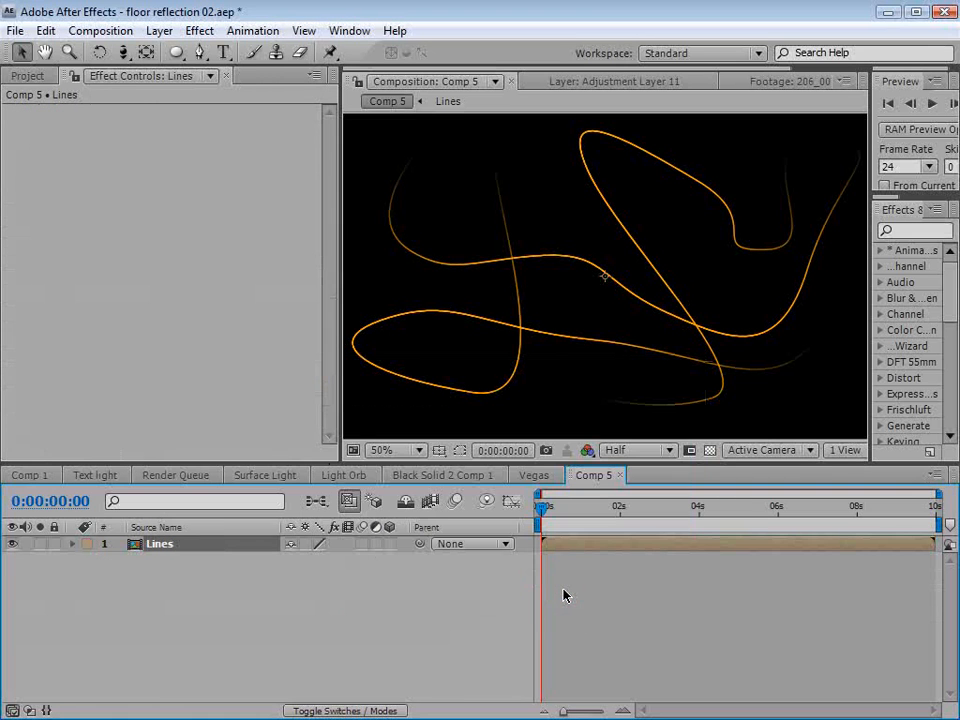
- Find the Offset distort effect and apply it to the Lines layer
drag(338, 375, 185, 380)
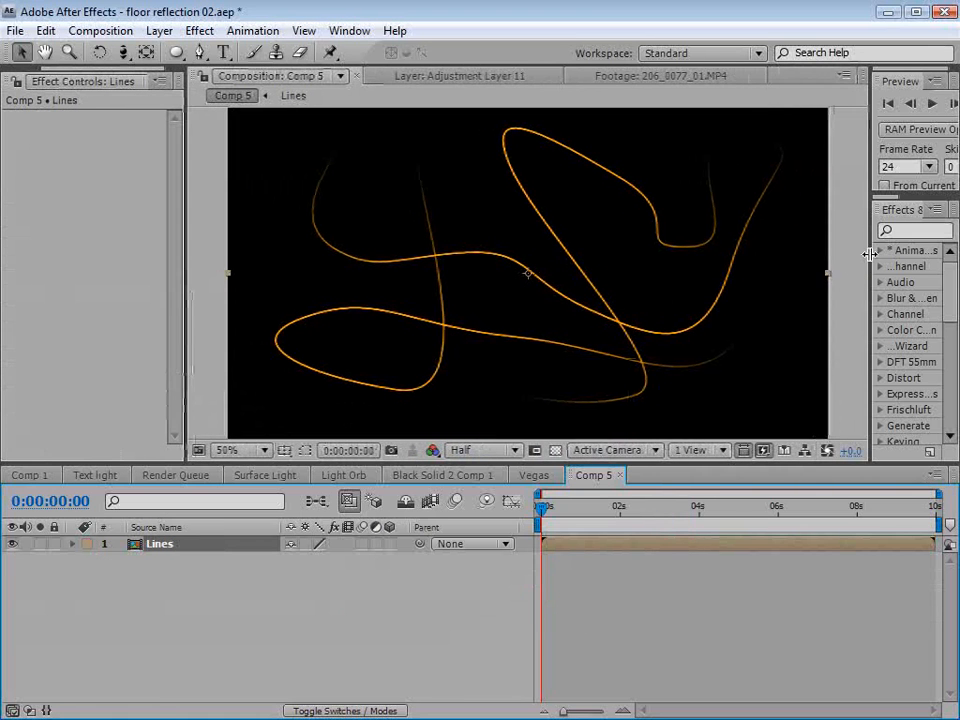
drag(868, 258, 735, 260)
click(804, 232)
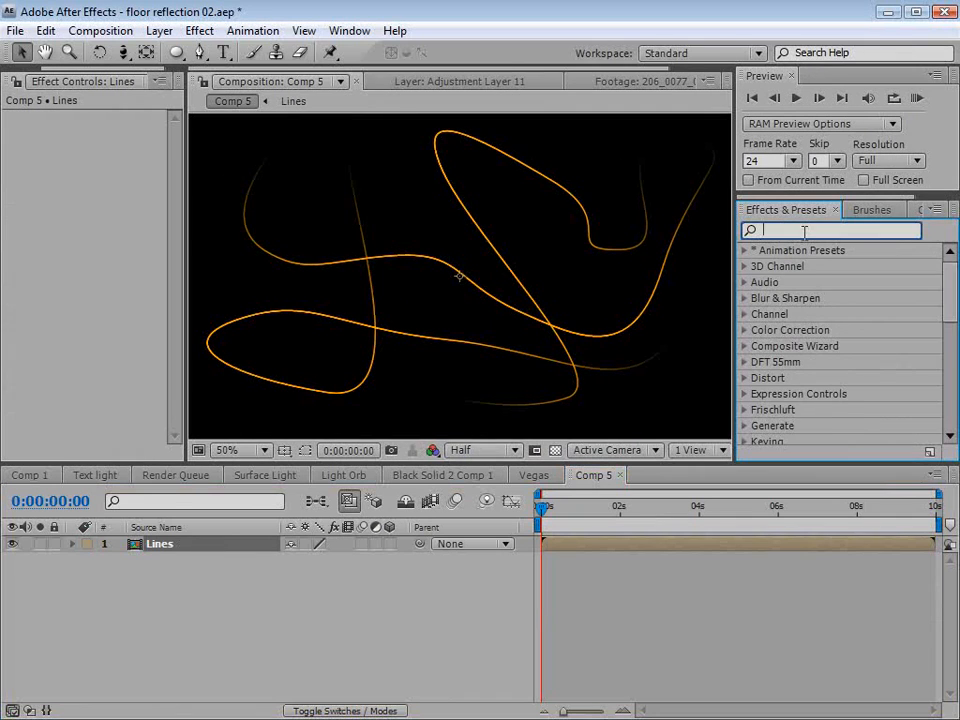
text(offse)
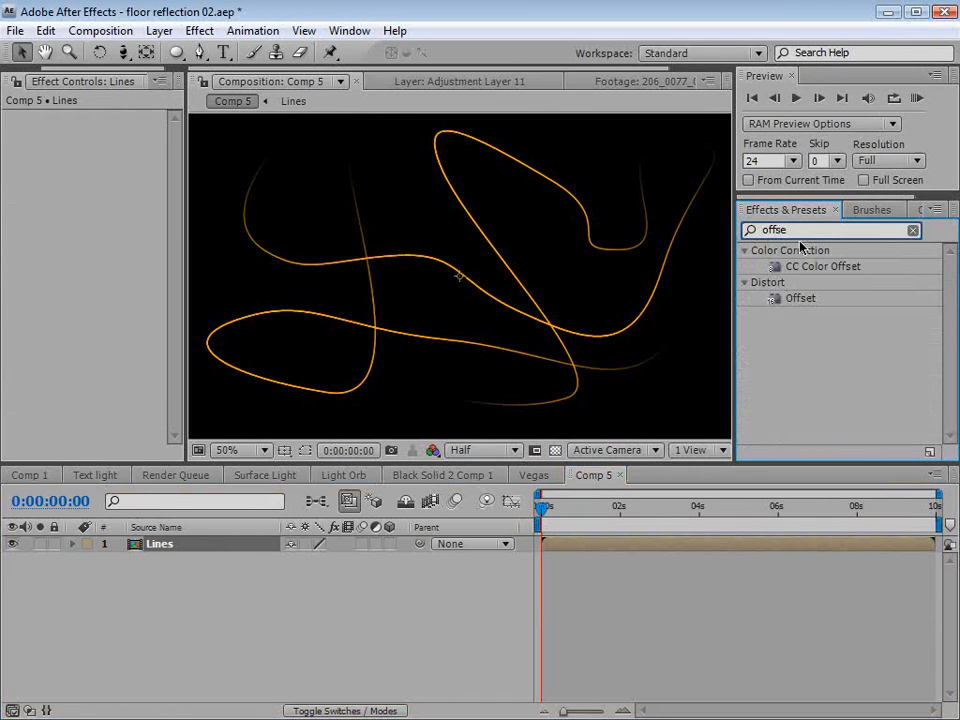
drag(793, 302, 556, 546)
- Keyframe the Offset's Shift Center To at 640, 360 on the first frame and with a much larger vertical value at 0:00:09:23
drag(186, 223, 237, 223)
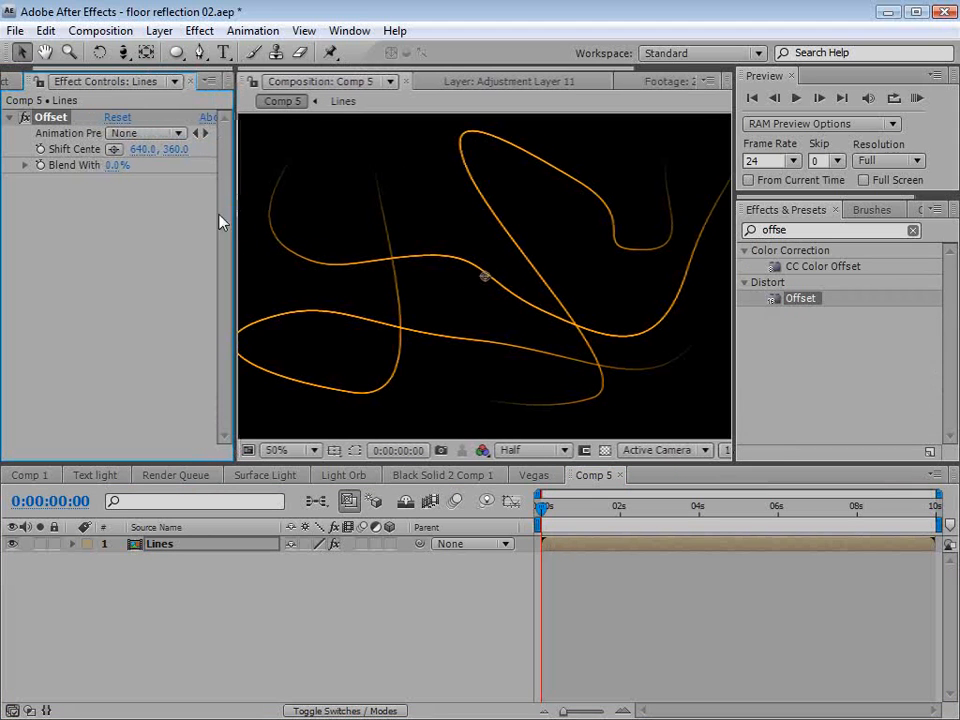
click(41, 149)
drag(559, 519, 945, 561)
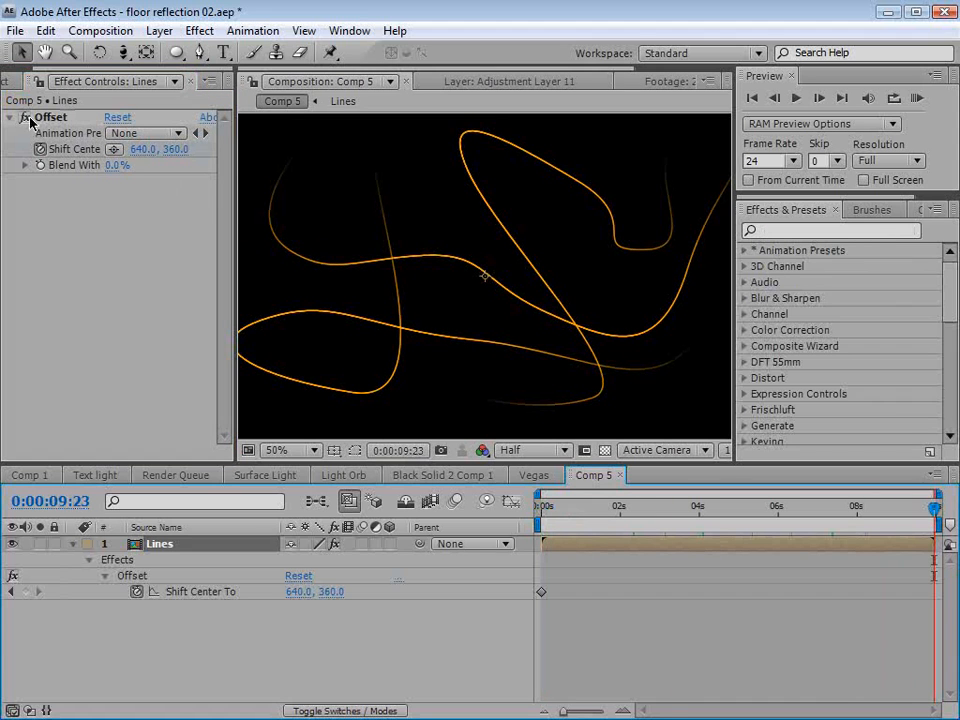
drag(173, 155, 486, 221)
click(549, 512)
mouse_move(549, 512)
mouse_down()
mouse_move(948, 538)
mouse_move(793, 508)
mouse_move(564, 508)
mouse_up()
- Apply Polar Coordinates to the Lines layer with Rect to Polar conversion and 100% interpolation, and check the motion across the timeline
text(polar)
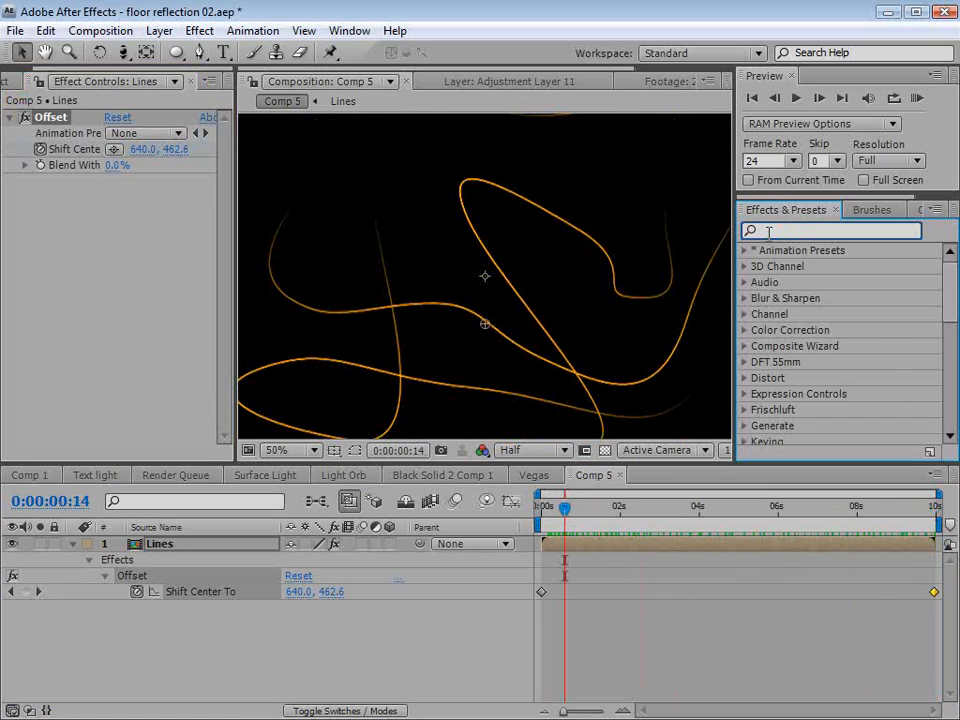
drag(803, 309, 574, 541)
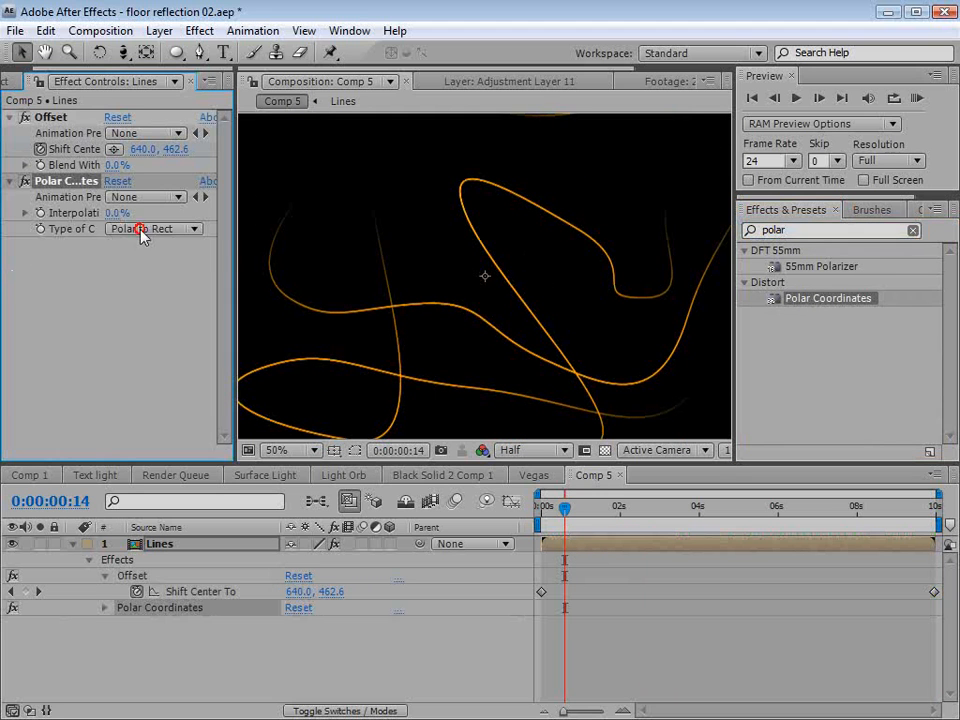
click(141, 229)
click(165, 211)
drag(113, 212, 243, 209)
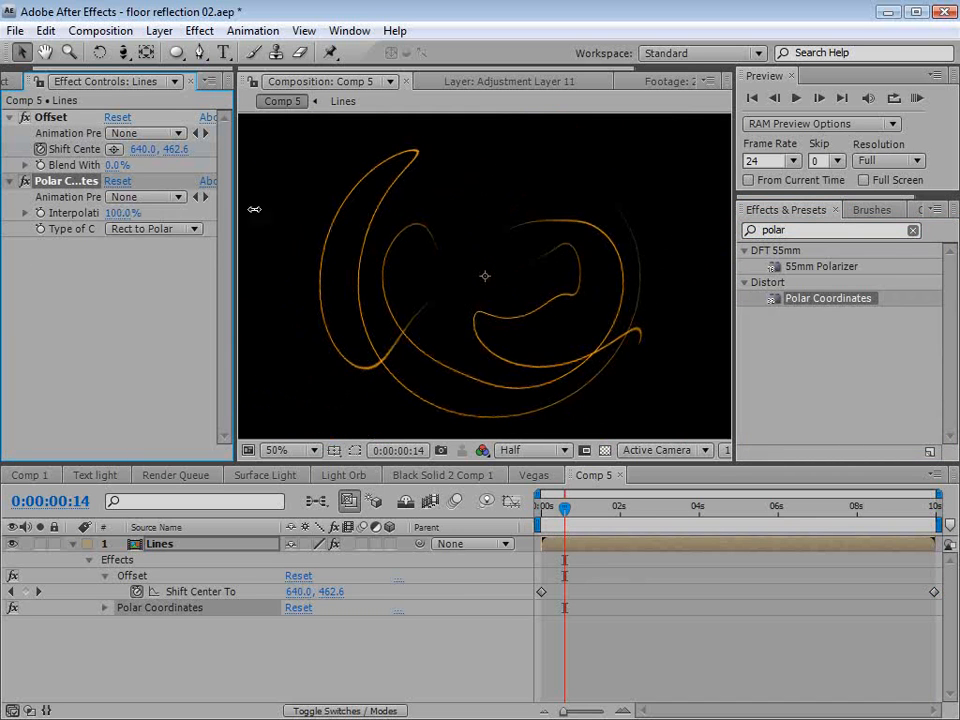
drag(580, 507, 752, 507)
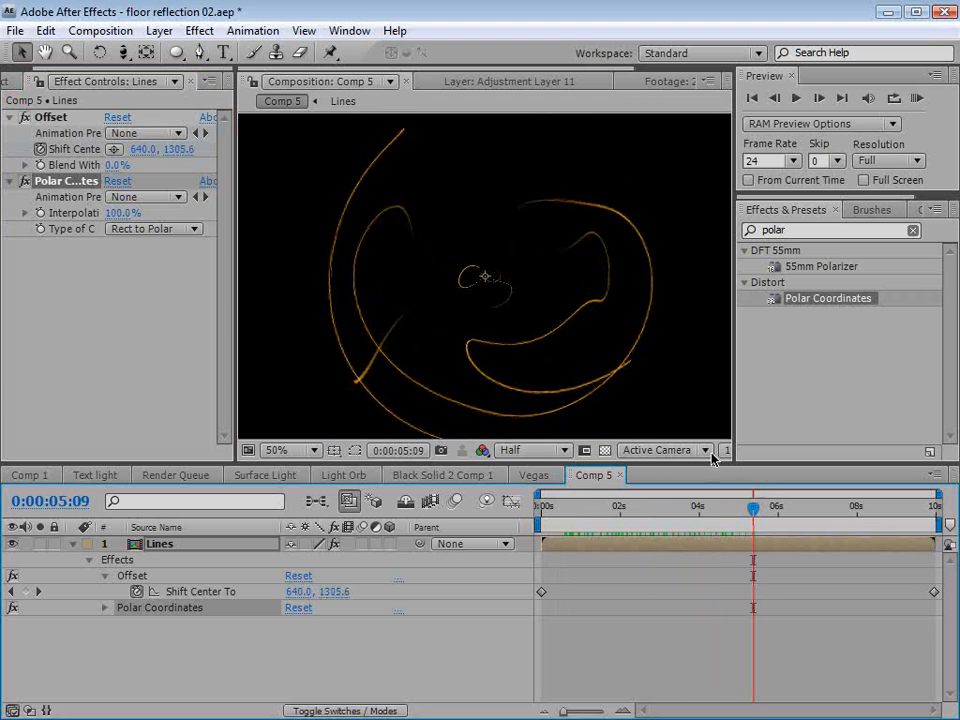
drag(576, 507, 667, 507)
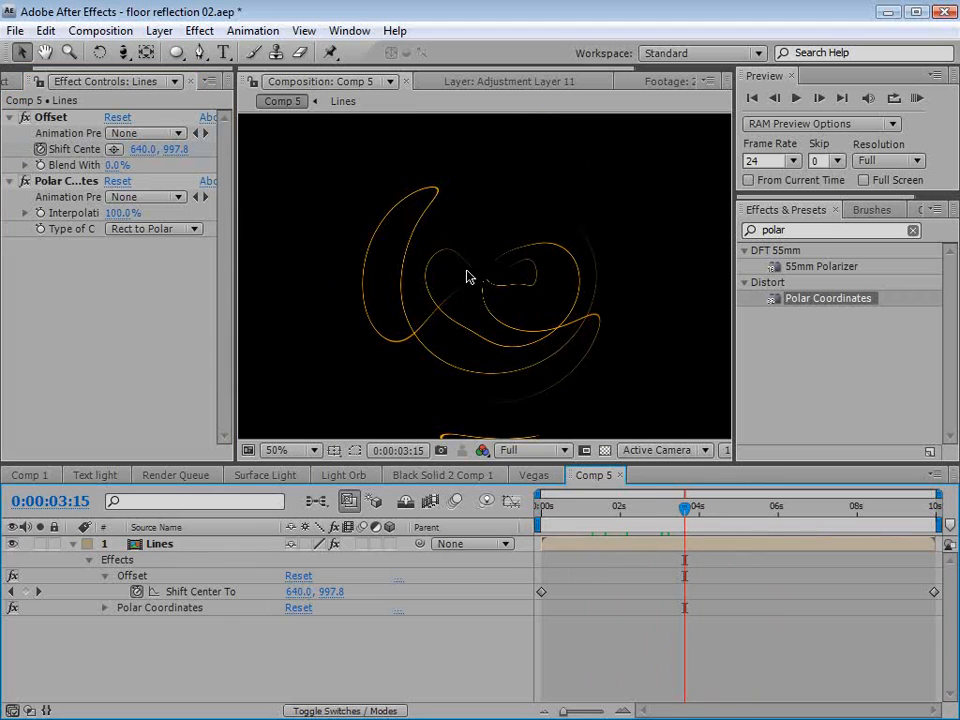
- Open the Lines composition and set the first Vegas effect's stroke Width to 4 on the black solid
scroll(467, 274, up, 2)
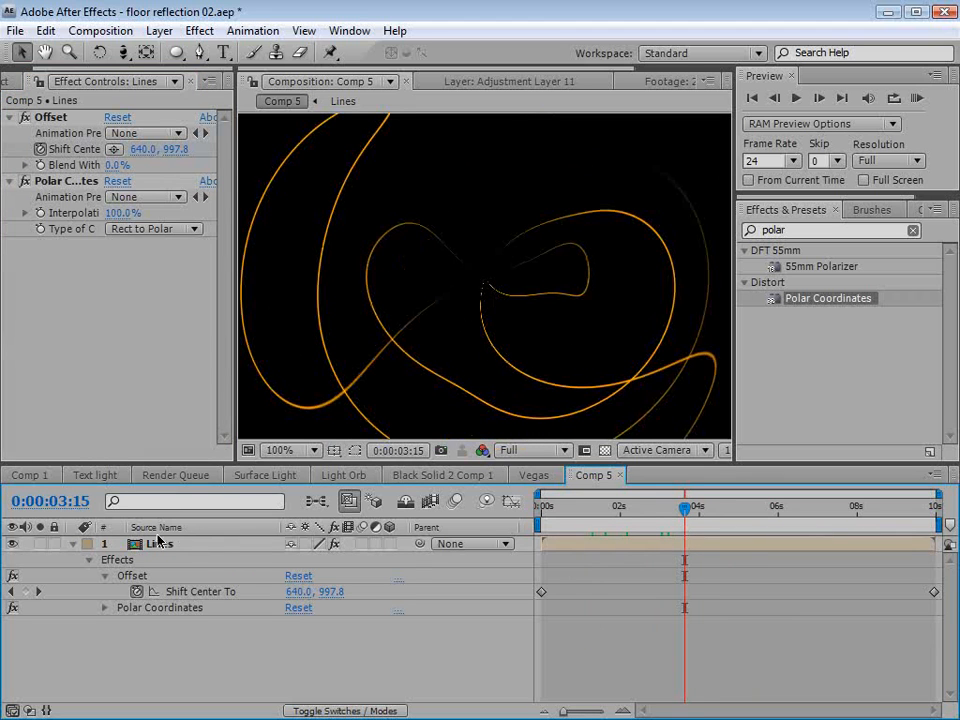
double_click(159, 545)
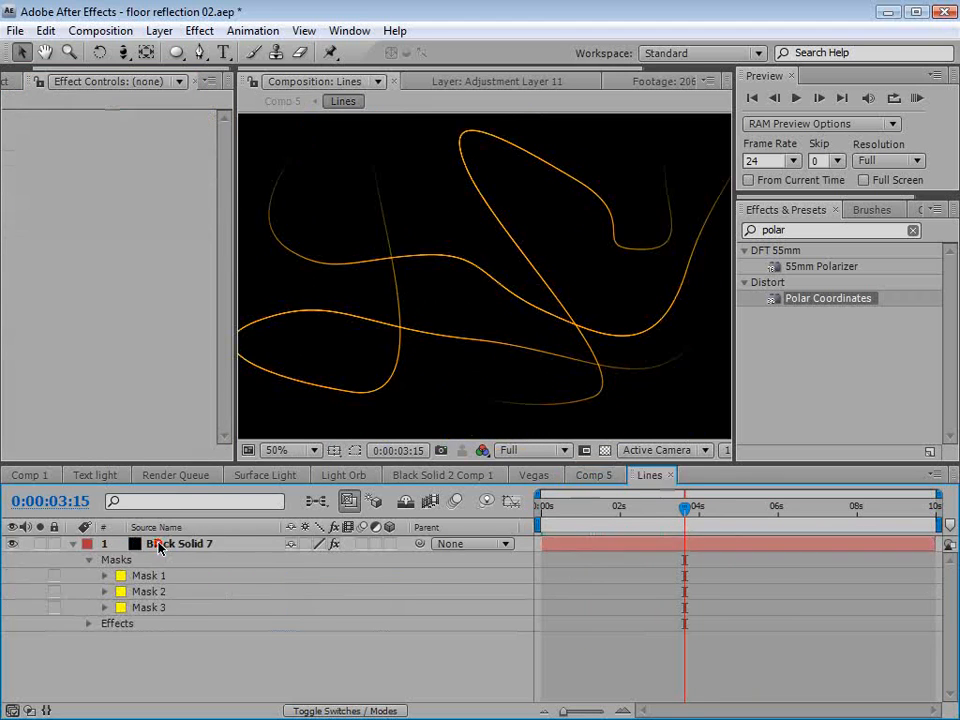
click(157, 544)
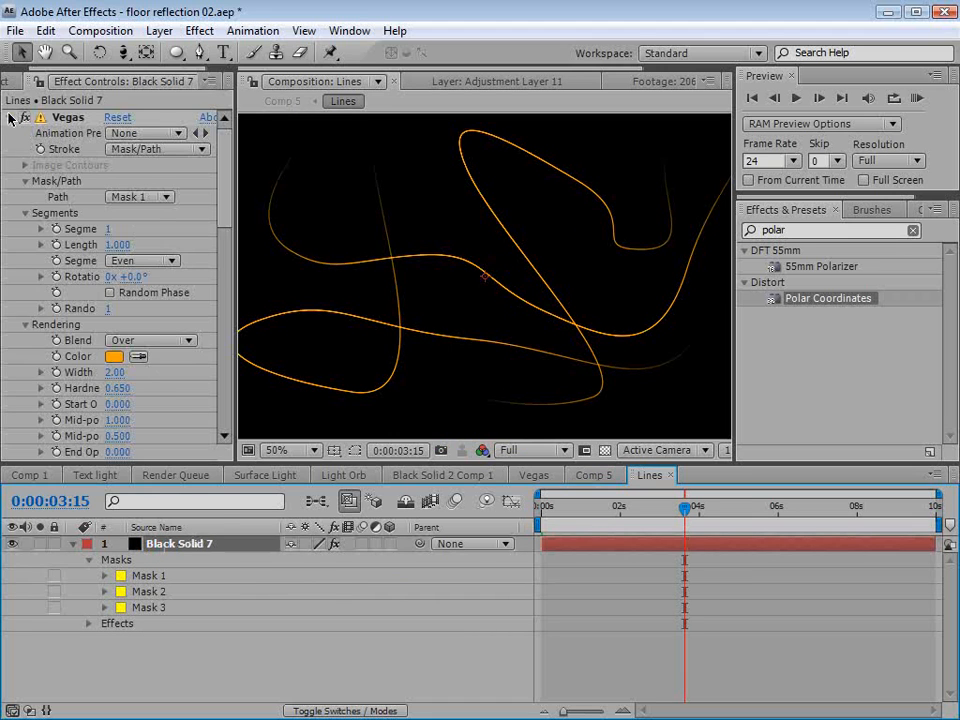
key(ctrl+d)
key(ctrl+d)
click(10, 148)
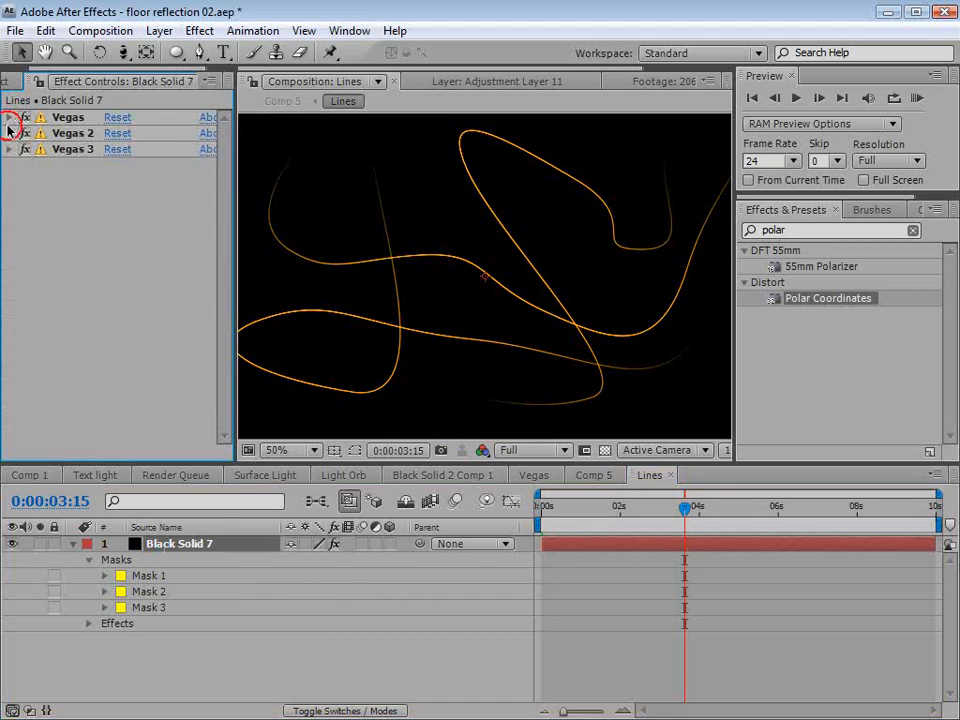
click(10, 118)
click(114, 372)
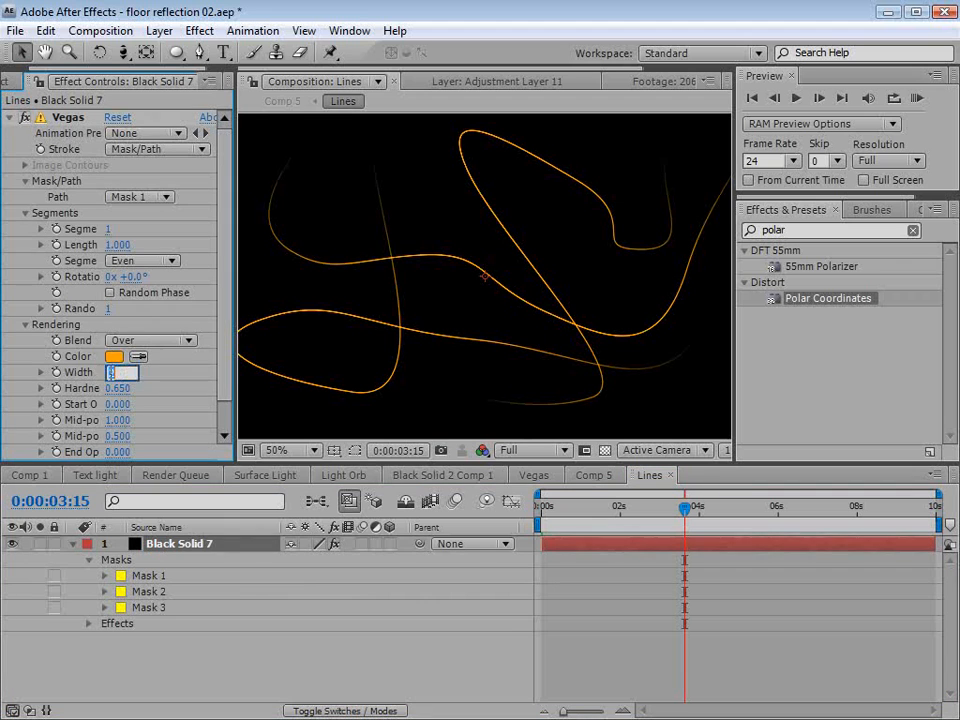
key(Return)
- Set the stroke Width of the Vegas 2 effect to 4
scroll(118, 345, down, 1)
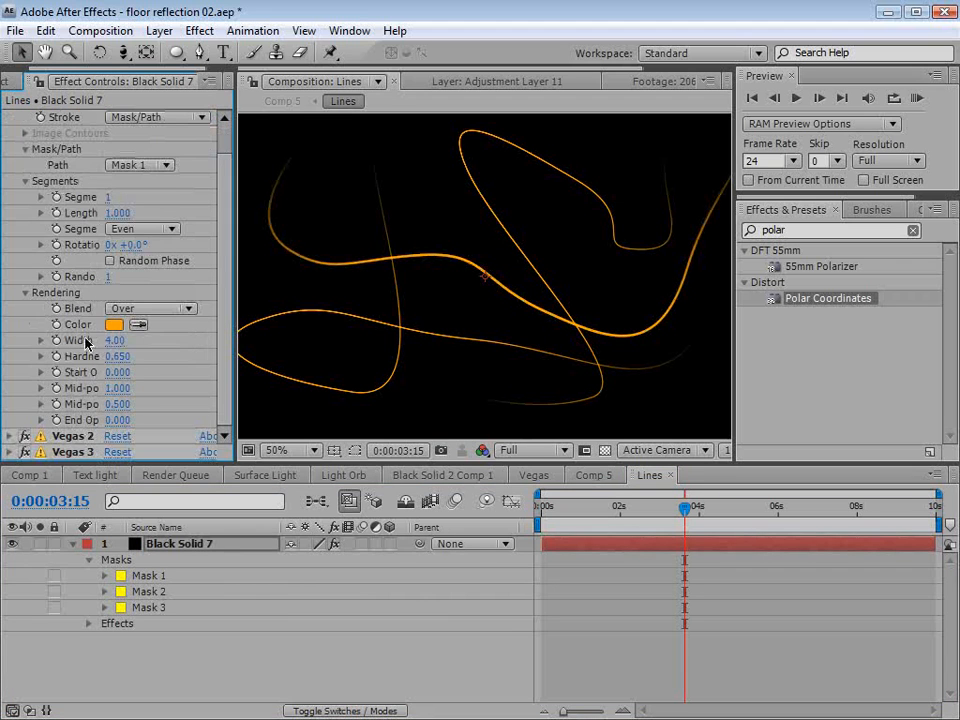
click(10, 437)
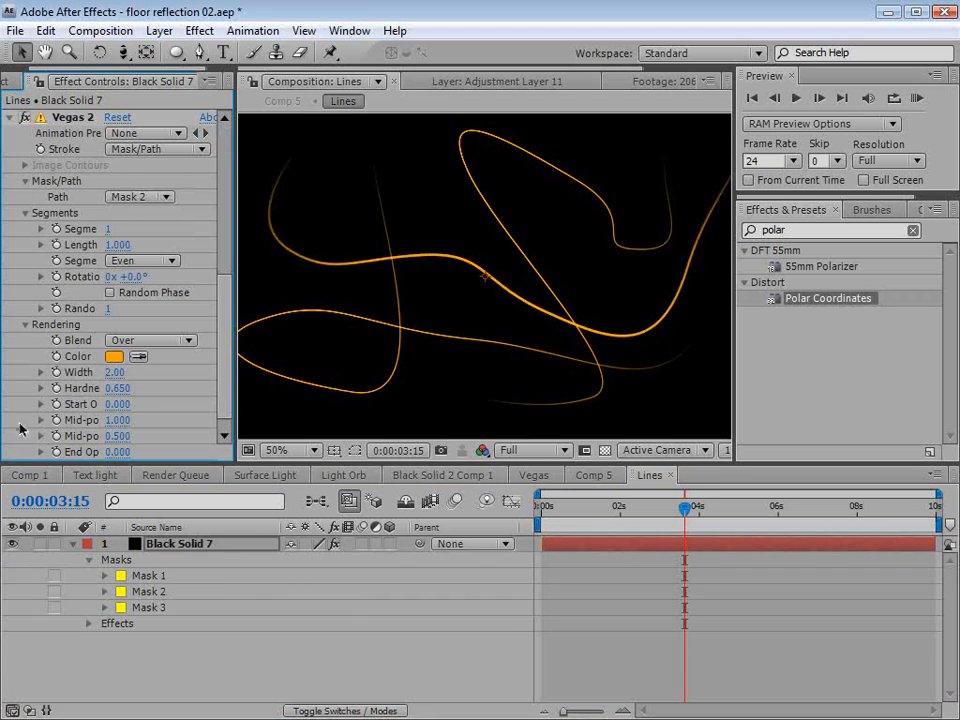
click(114, 372)
text(4)
key(Return)
- Set the stroke Width of the Vegas 3 effect to 4
scroll(222, 387, down, 1)
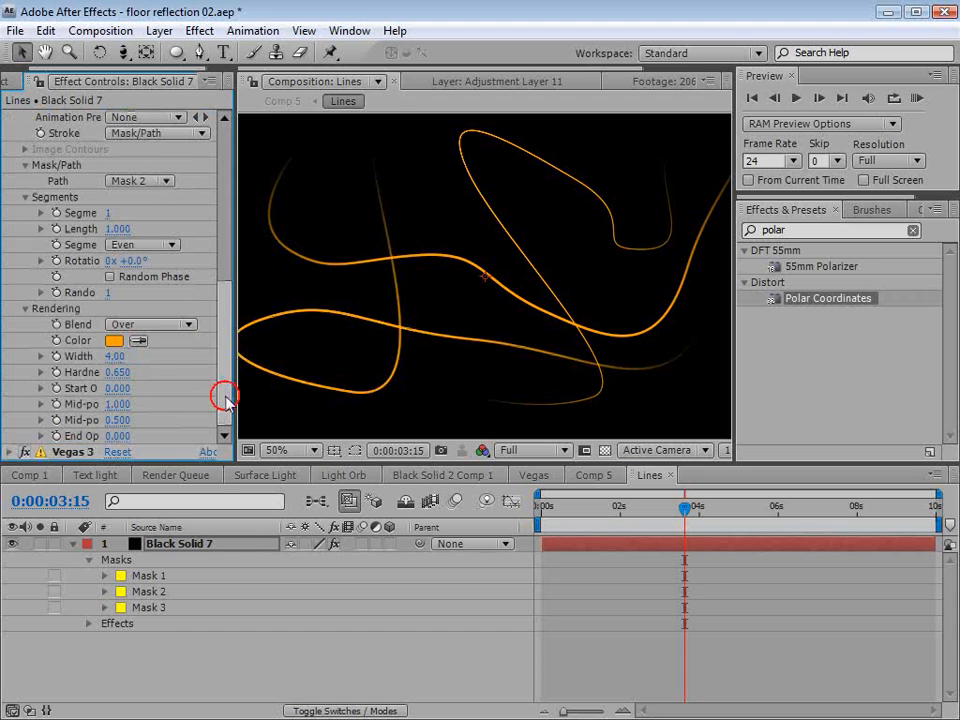
click(11, 450)
click(116, 372)
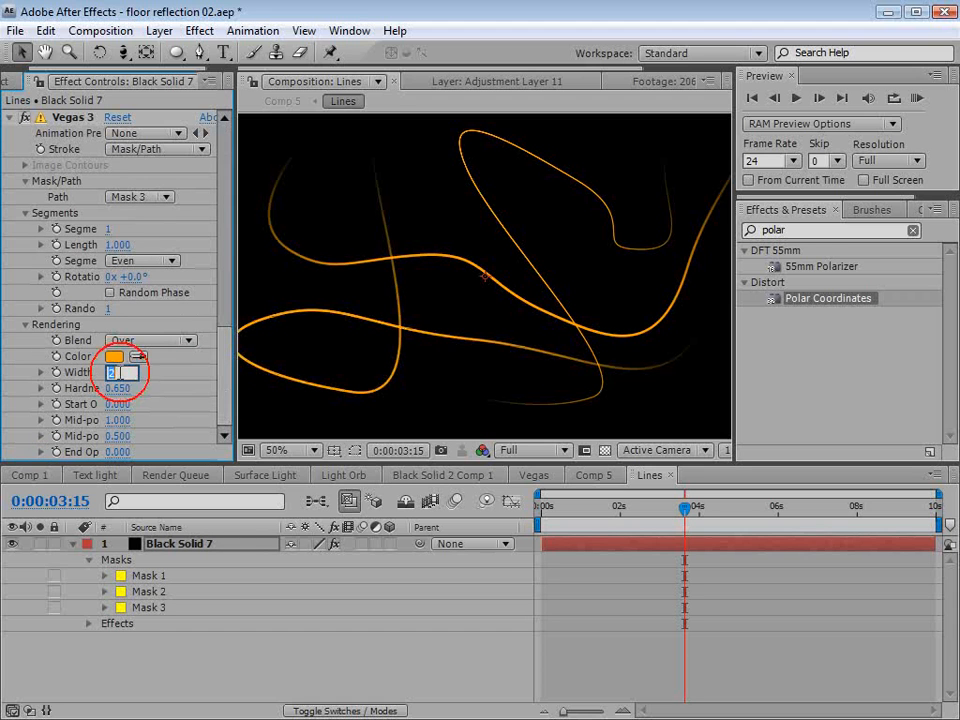
text(4)
key(Return)
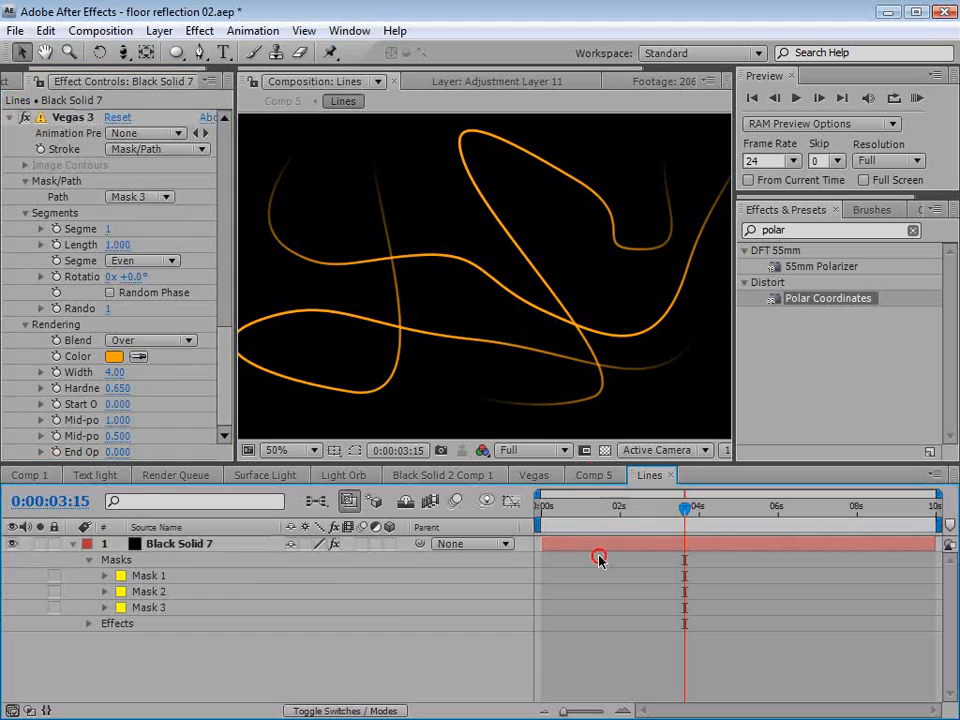
- Return to Comp 5 and scrub to 0:00:05:01 to check the thicker warped lines
click(593, 475)
click(568, 522)
drag(568, 522, 740, 522)
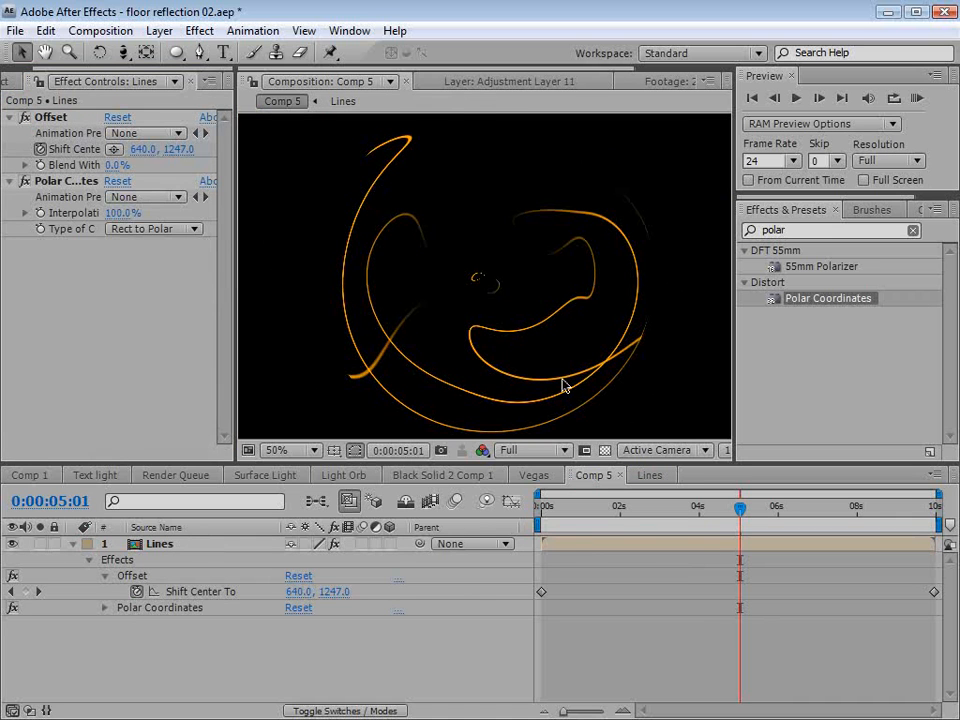
- Create a new black 1280 x 720 px solid in Comp 5 above the Lines layer
click(159, 30)
mouse_move(150, 51)
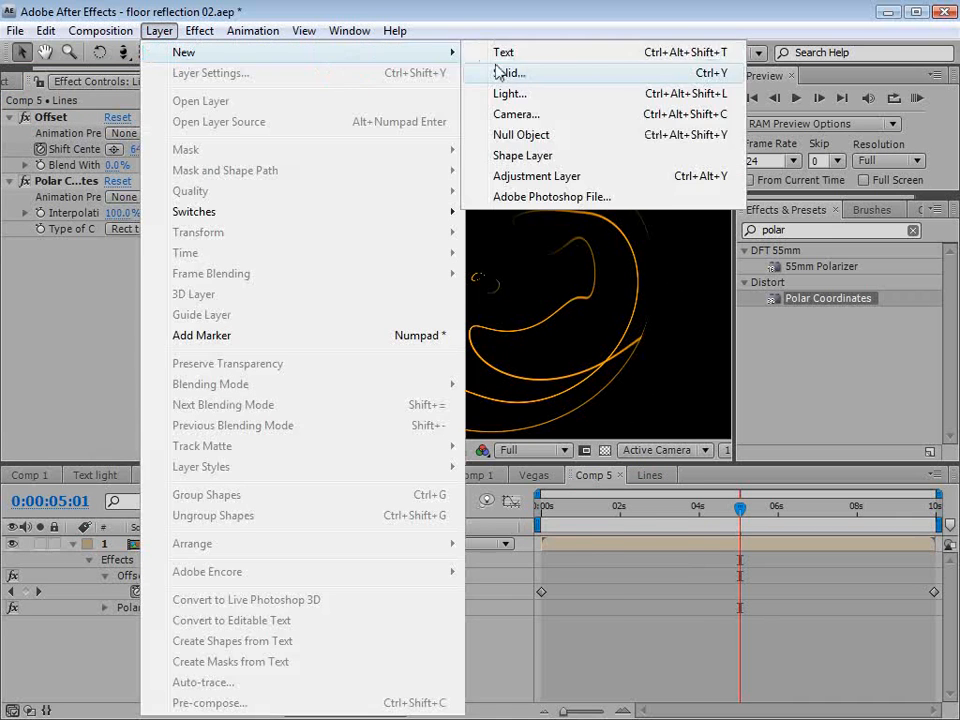
click(505, 74)
click(467, 606)
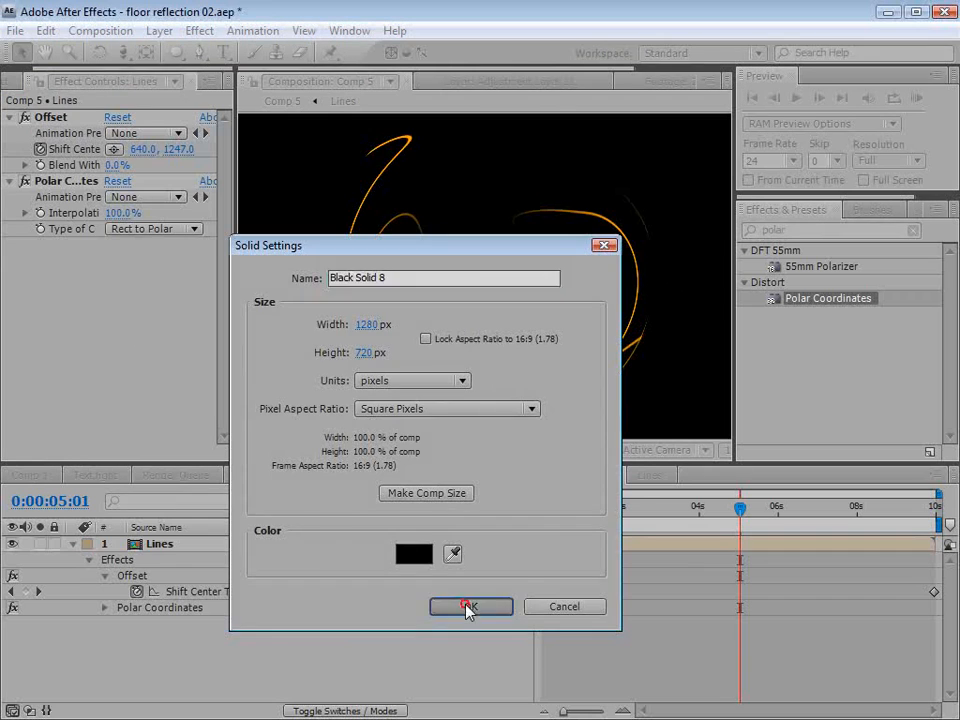
- Draw a circular mask on the new black solid, centred on the composition and nearly as tall as the frame, enclosing the lines
click(172, 546)
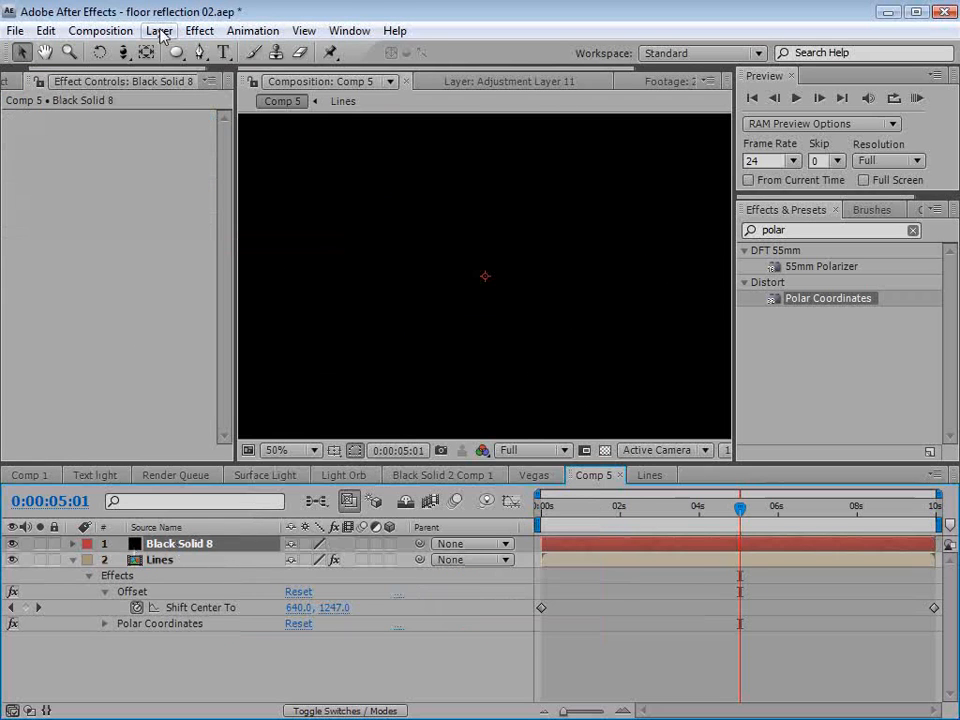
click(176, 52)
key(comma)
key(comma)
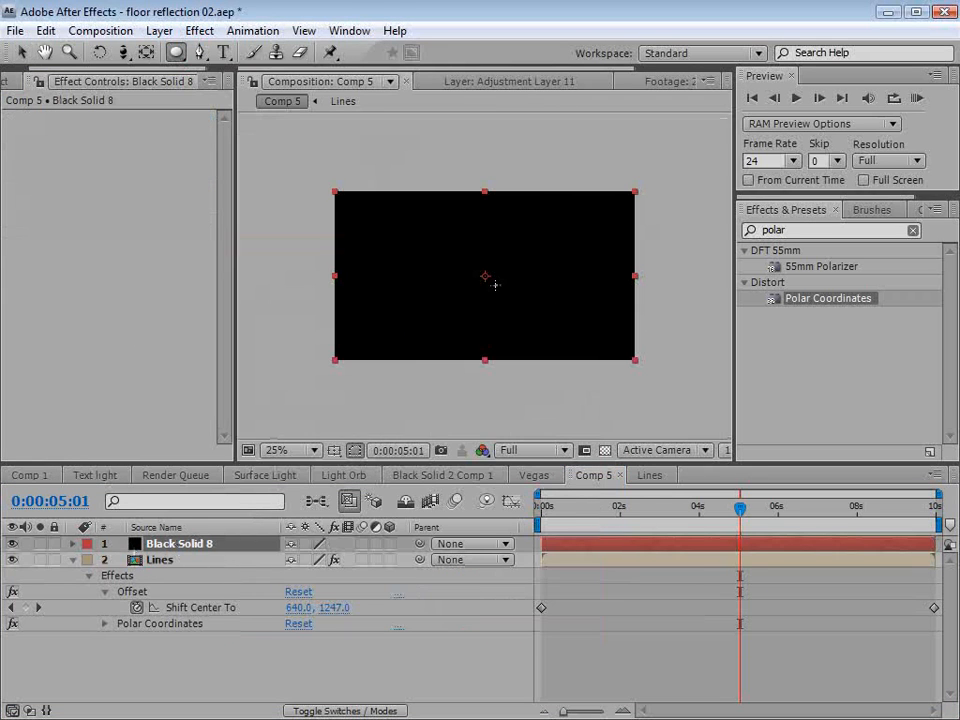
drag(485, 275, 565, 351)
key(v)
drag(564, 273, 570, 280)
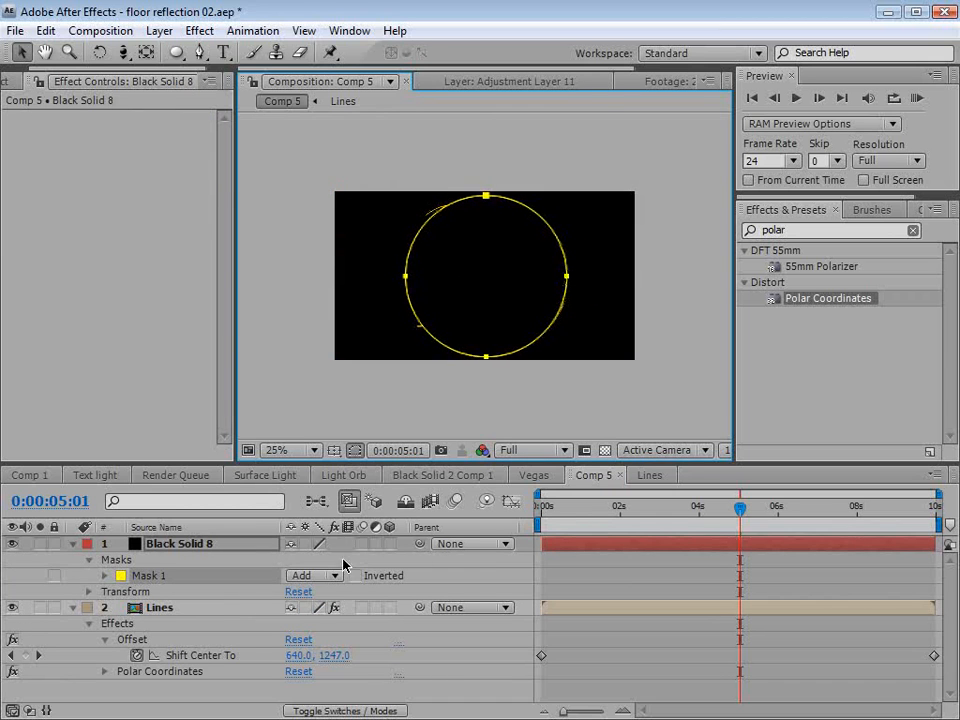
- Set the circular mask's mode to Subtract and its Mask Feather to 95 pixels
click(317, 583)
click(319, 597)
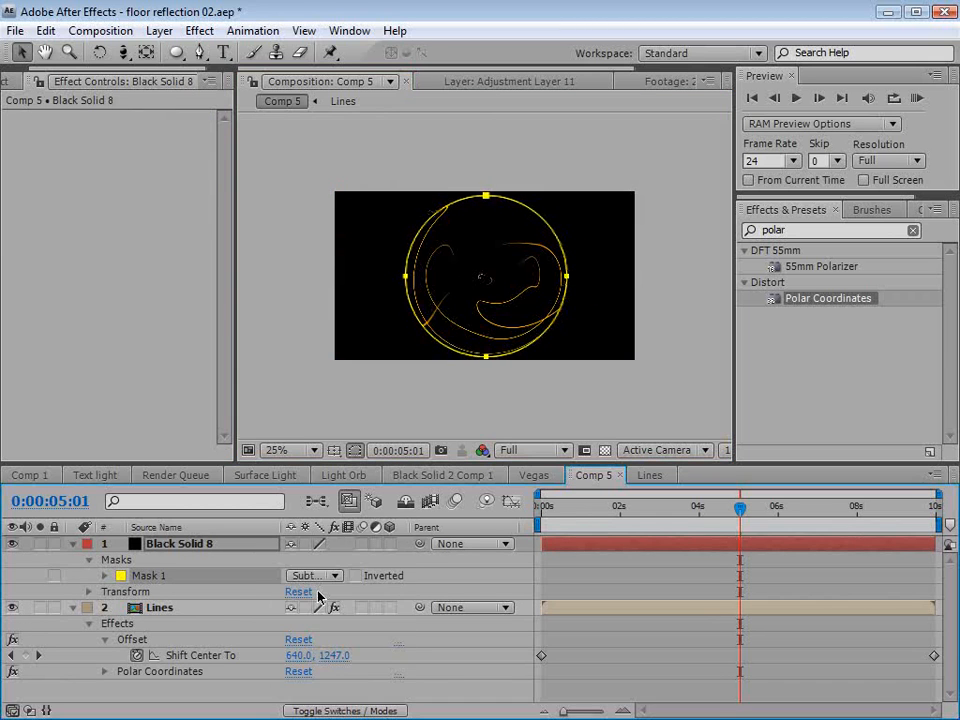
click(103, 577)
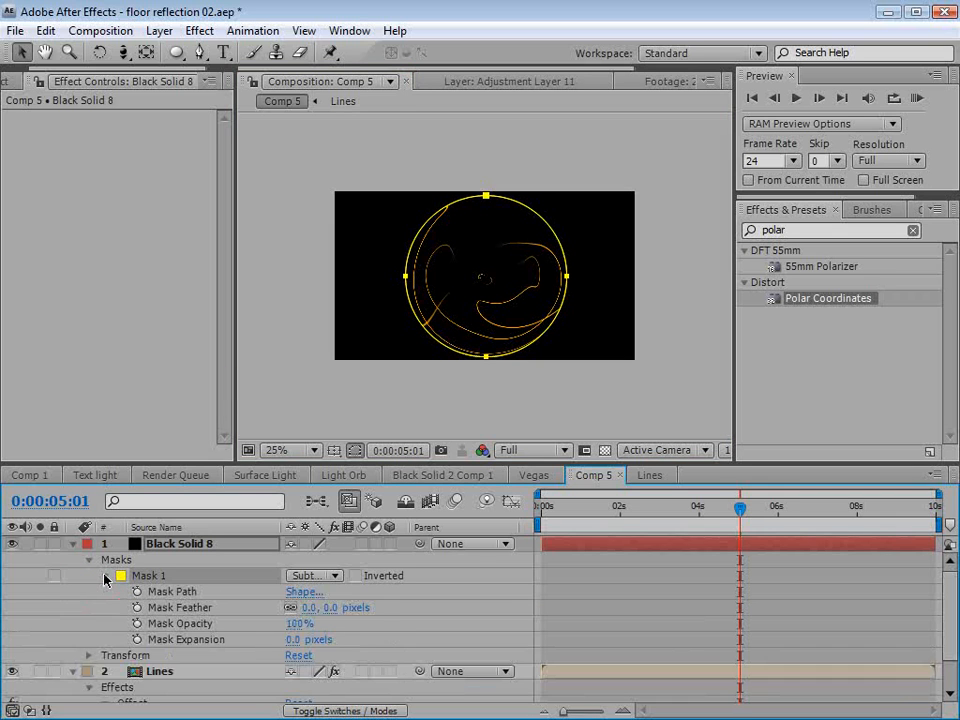
drag(331, 607, 387, 602)
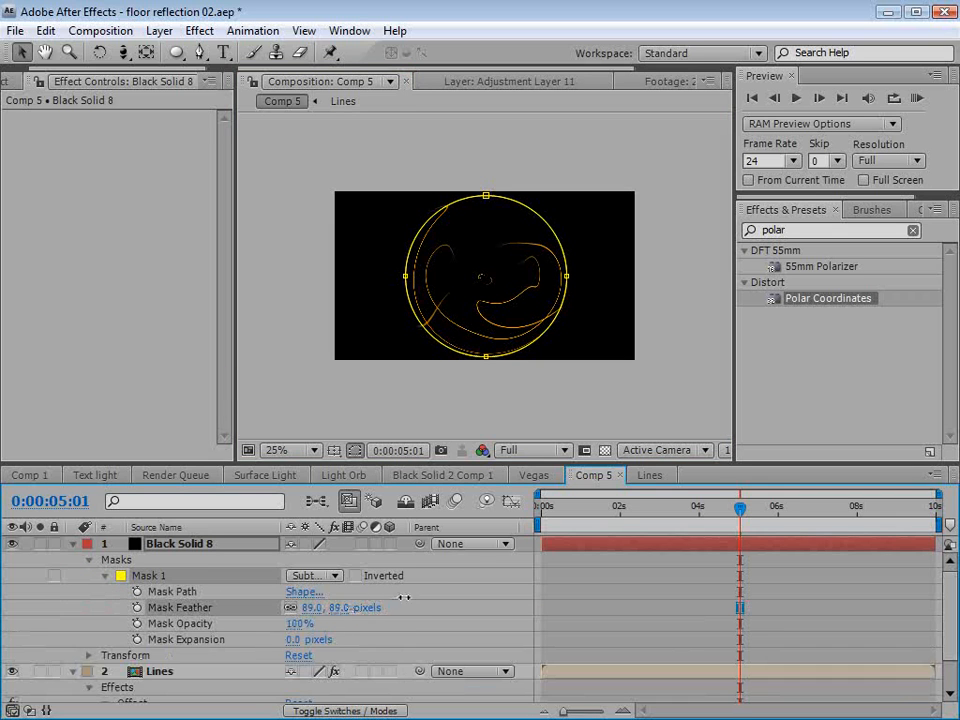
- Set the Lines layer's track matte to Alpha Inverted Matte, using the masked black solid
click(140, 670)
scroll(196, 630, down, 1)
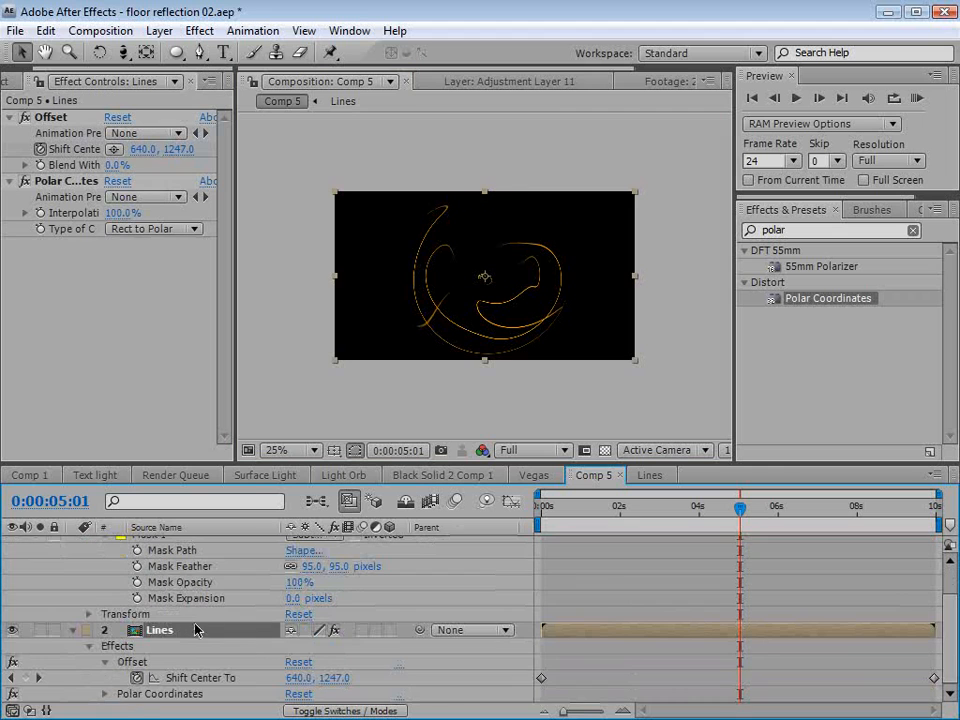
key(F4)
click(420, 630)
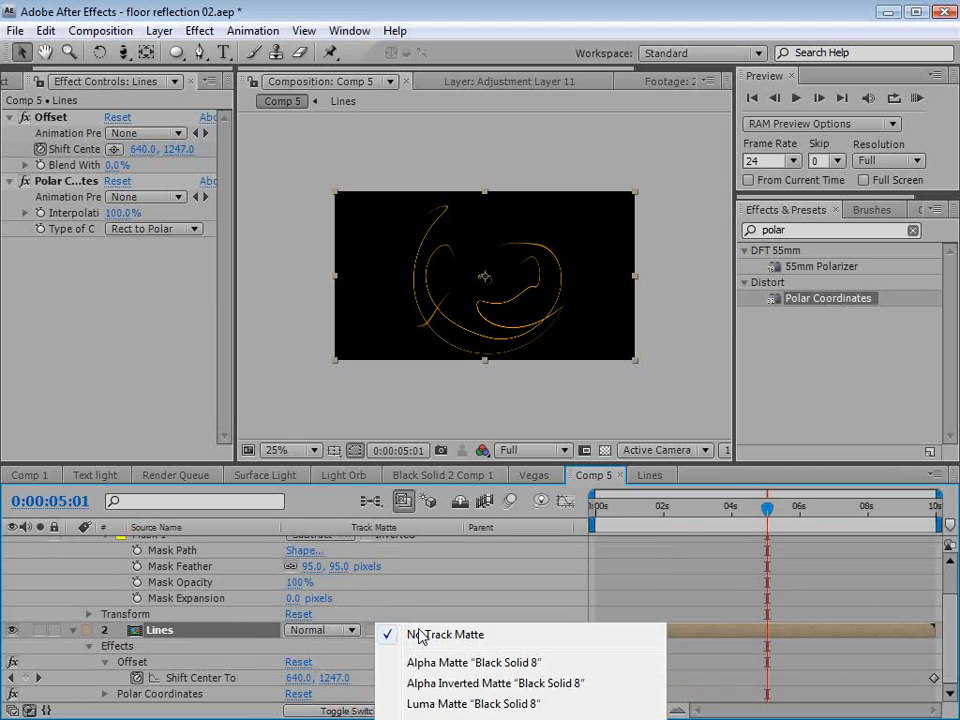
click(442, 683)
click(489, 347)
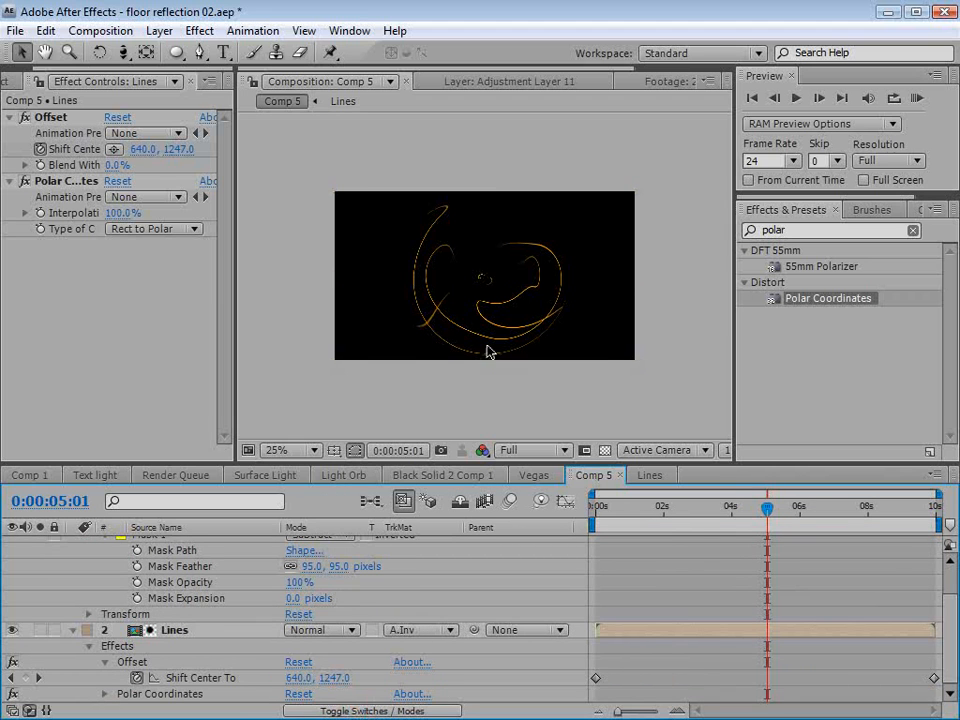
- Set the circular mask's expansion to about -84 pixels and scrub the timeline to check the faded line edges
key(period)
drag(295, 607, 257, 605)
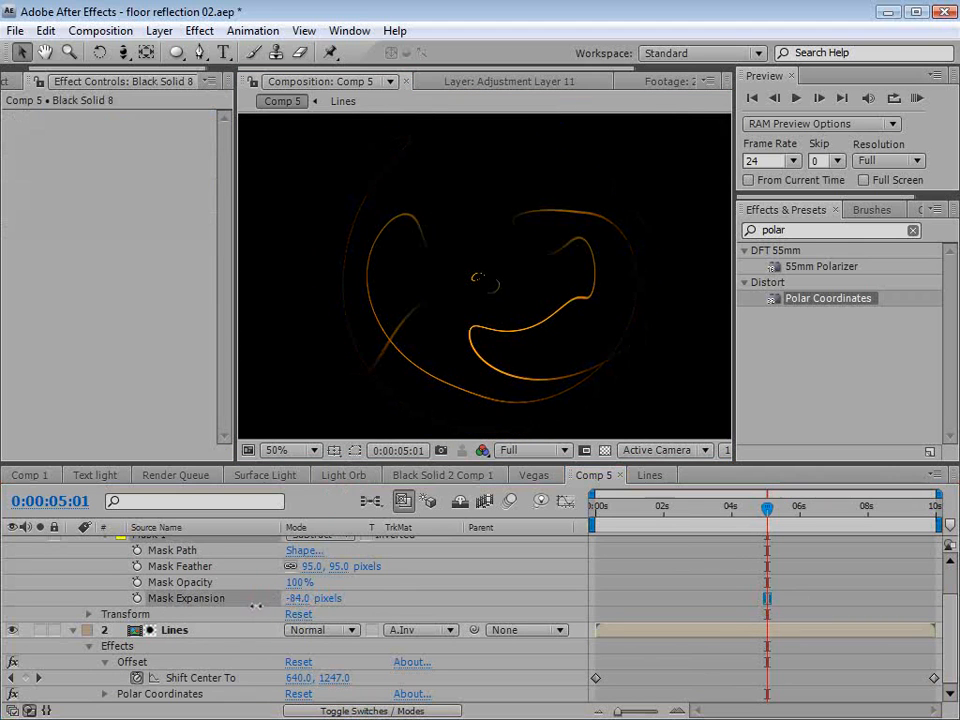
drag(668, 506, 752, 507)
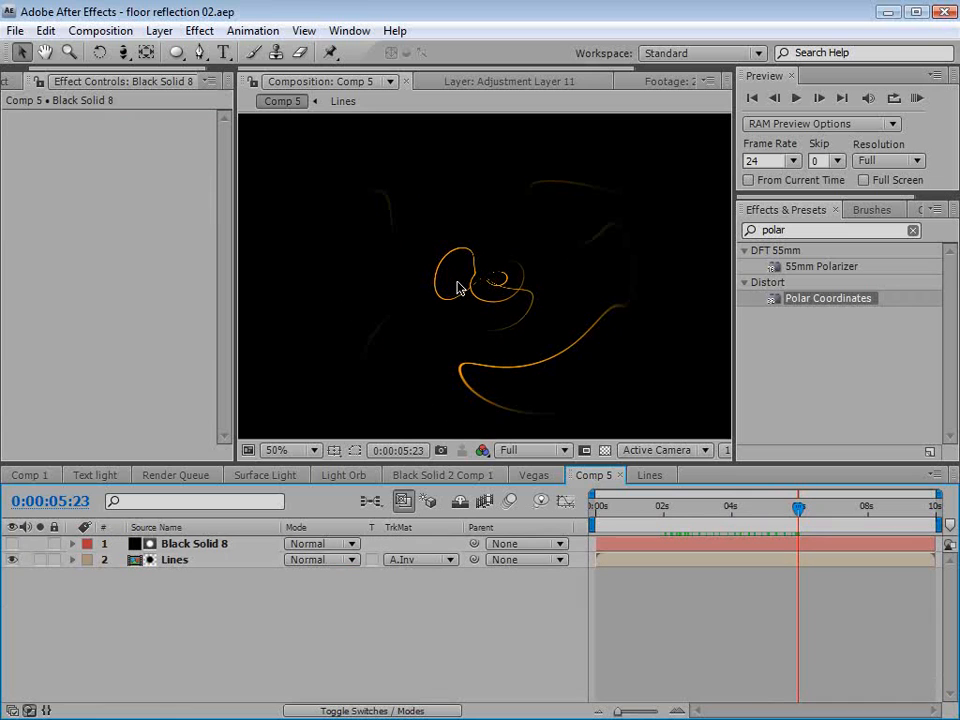
- Pre-compose the masked solid and the Lines layer as "String Energy", moving all attributes into the new composition
click(171, 544)
ctrl+click(165, 560)
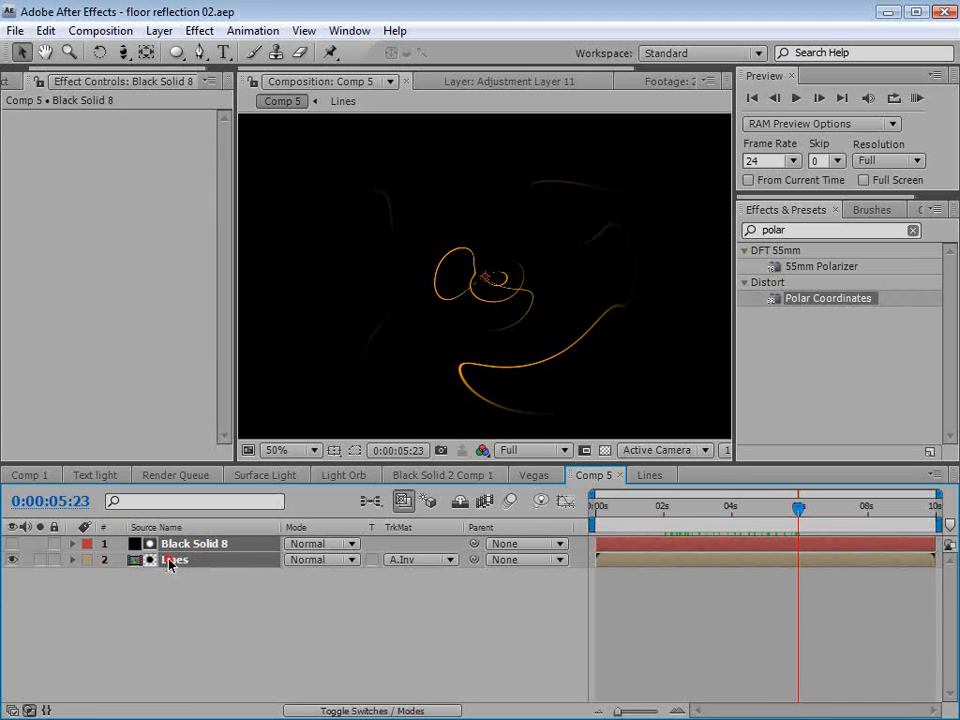
click(159, 30)
click(208, 703)
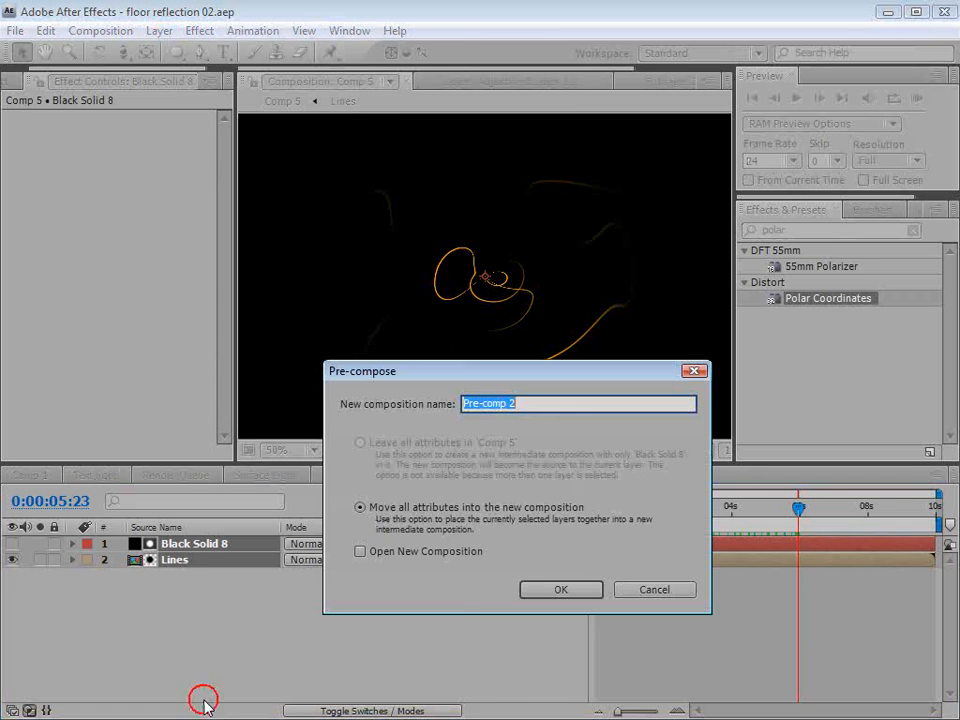
text(String Energy)
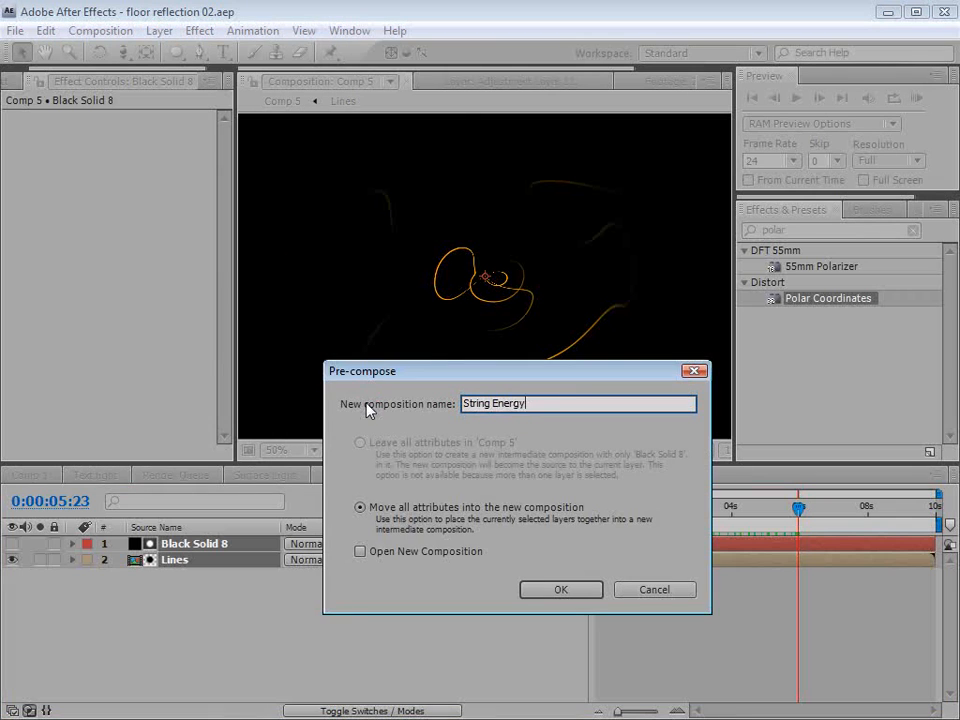
click(557, 593)
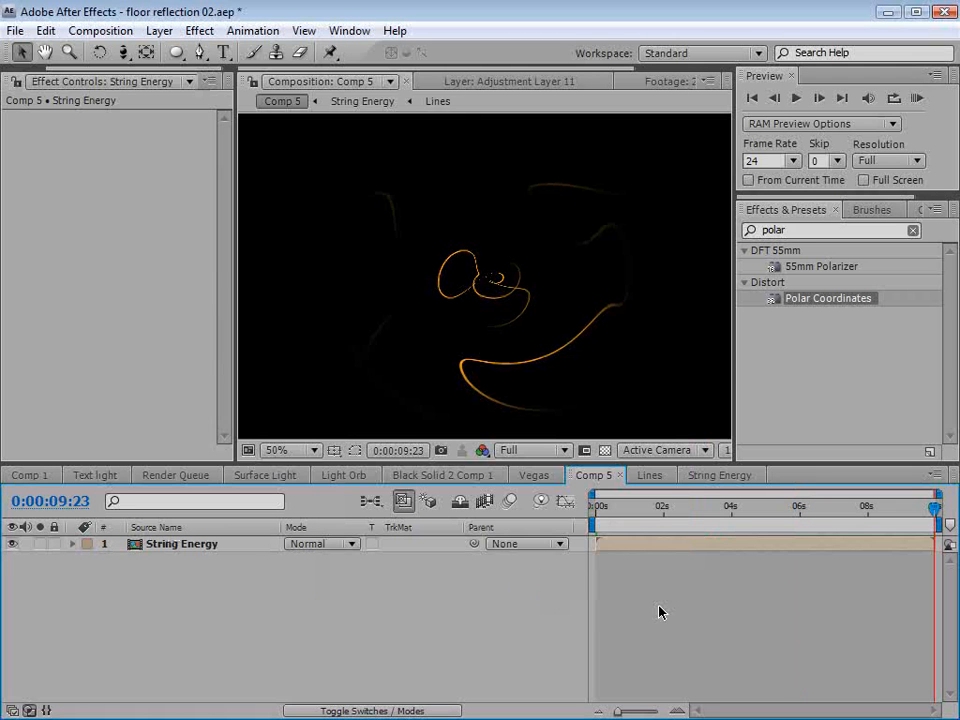
- In the String Energy composition, set the Lines layer's Offset Shift Center horizontal value to 841 at 0:00:09:23
double_click(181, 546)
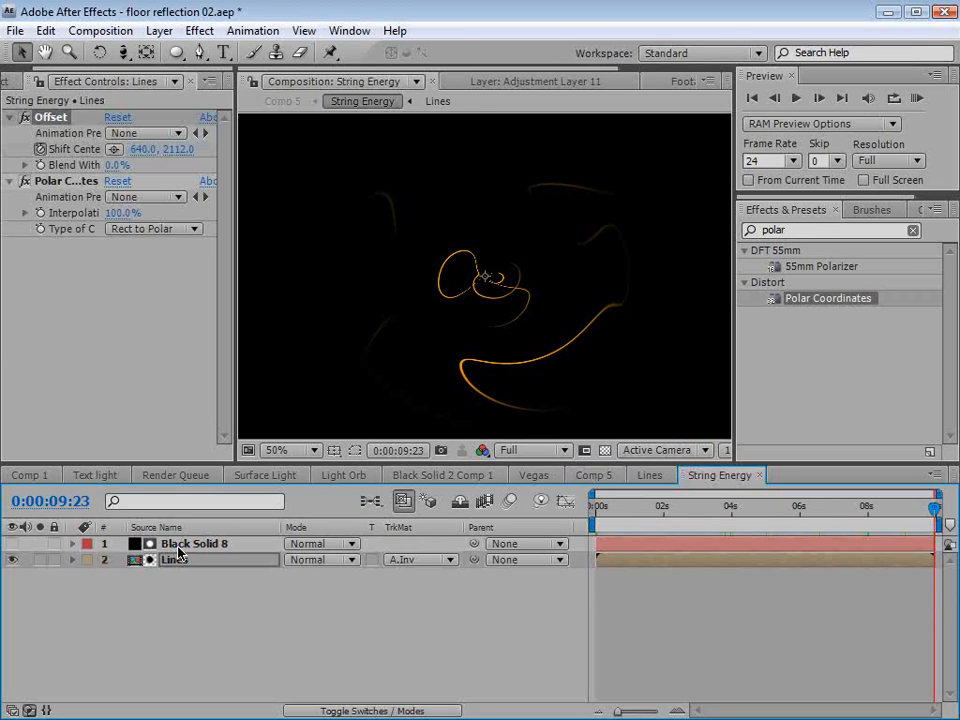
click(47, 120)
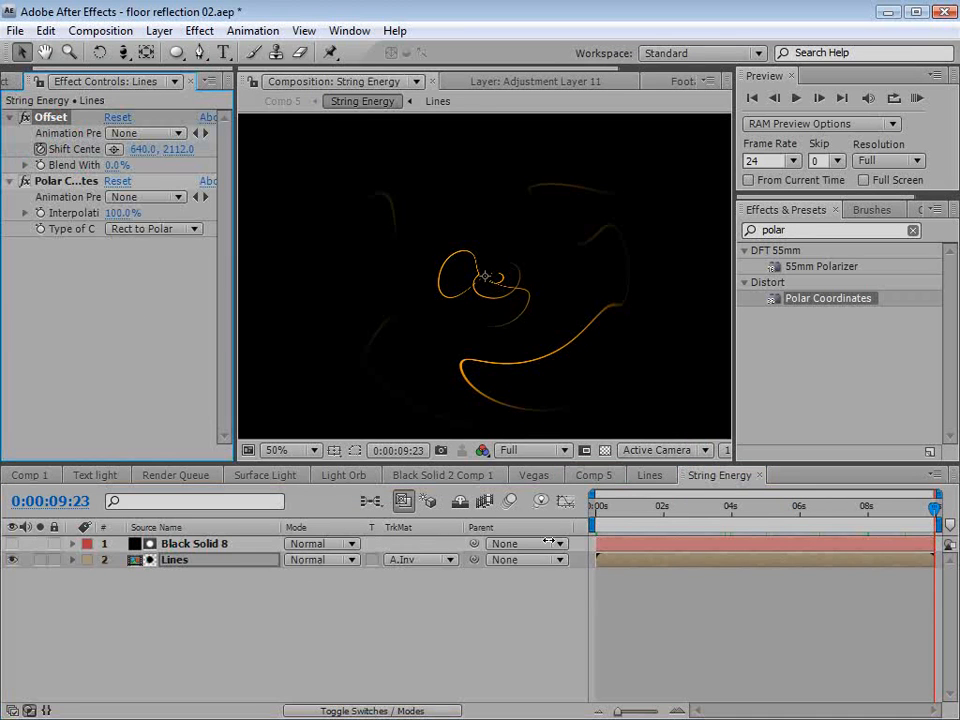
drag(811, 519, 943, 523)
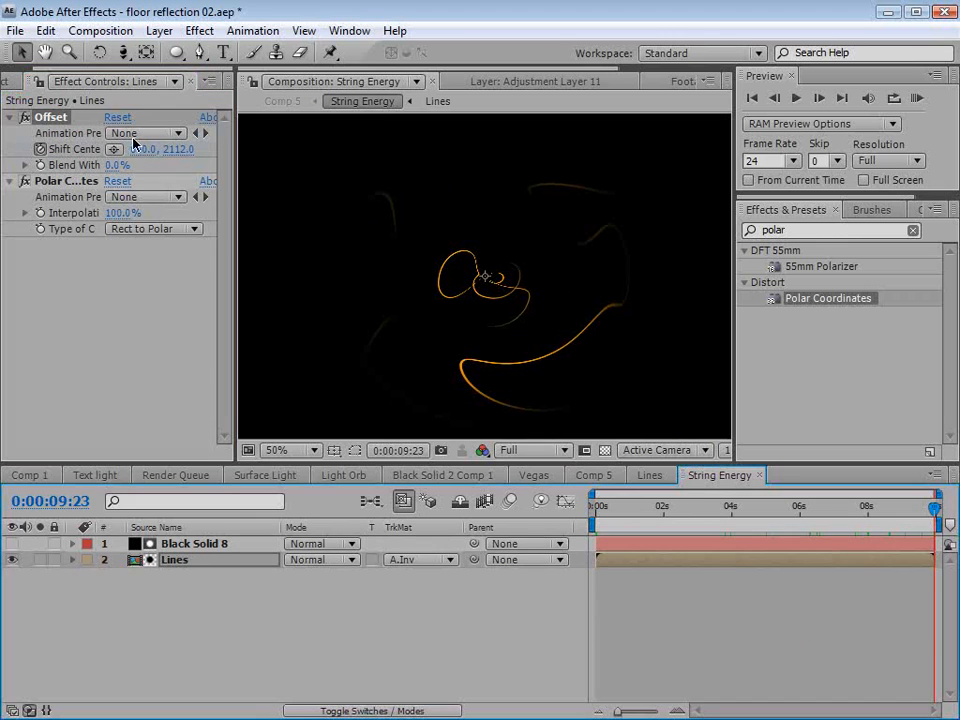
drag(138, 153, 321, 150)
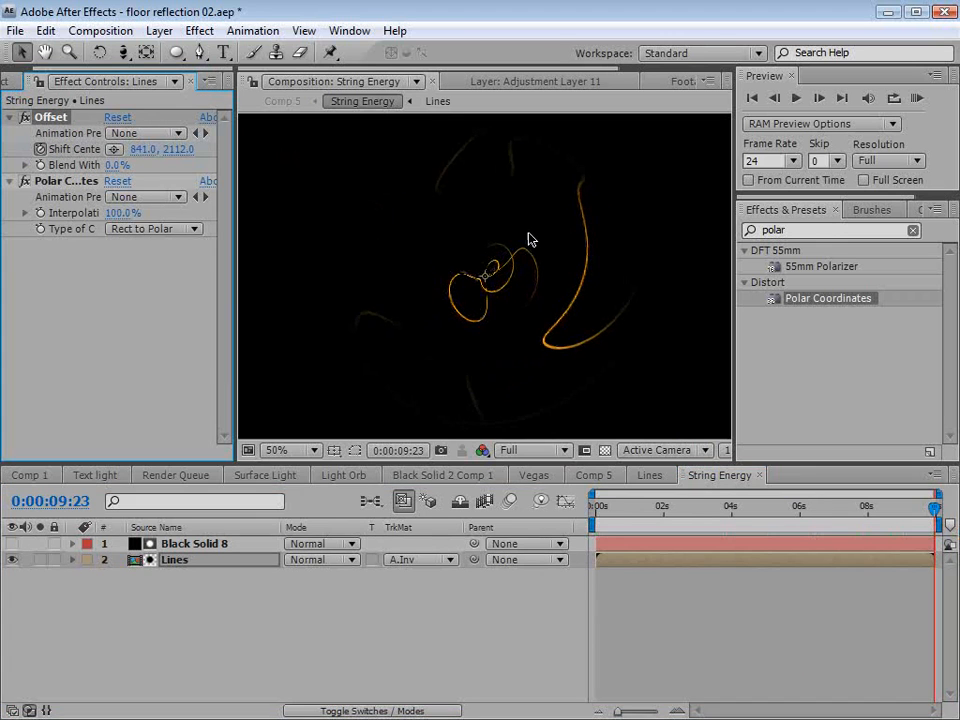
- Return to Comp 5 and scrub to 0:00:08:02 to check the rotating line animation
click(588, 484)
drag(632, 519, 869, 535)
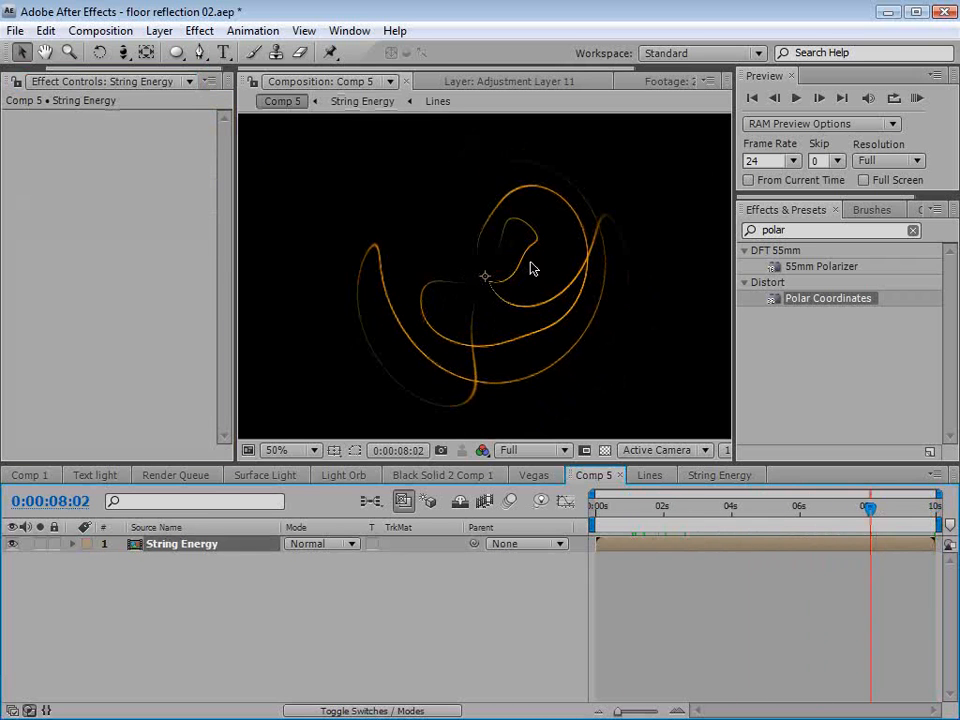
click(441, 596)
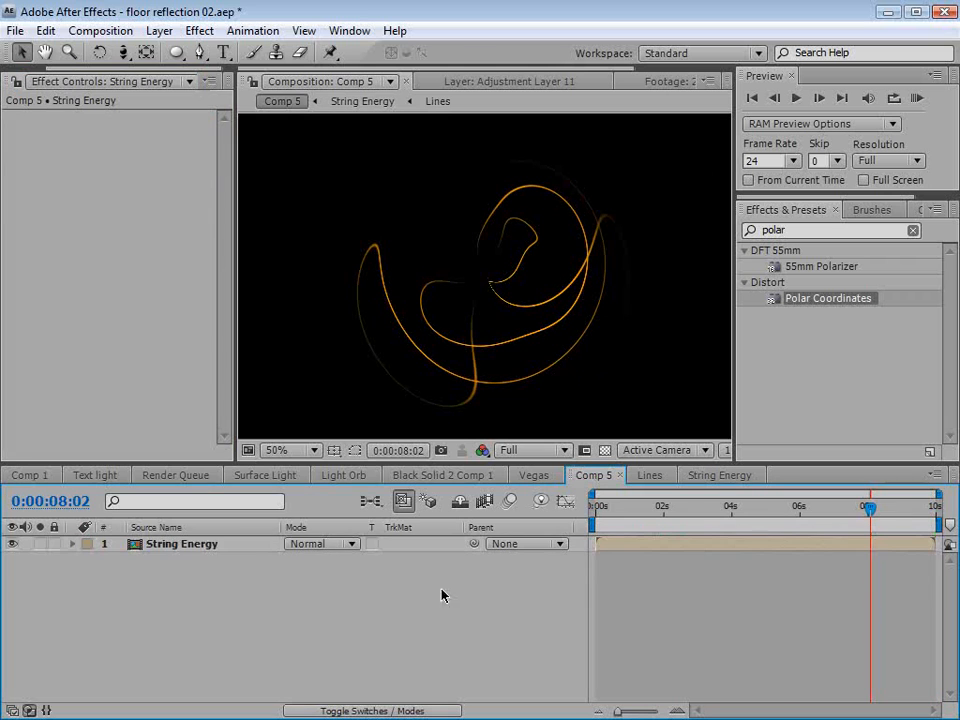
- Create a new black solid in Comp 5 and move it below the String Energy layer
click(159, 31)
mouse_move(170, 58)
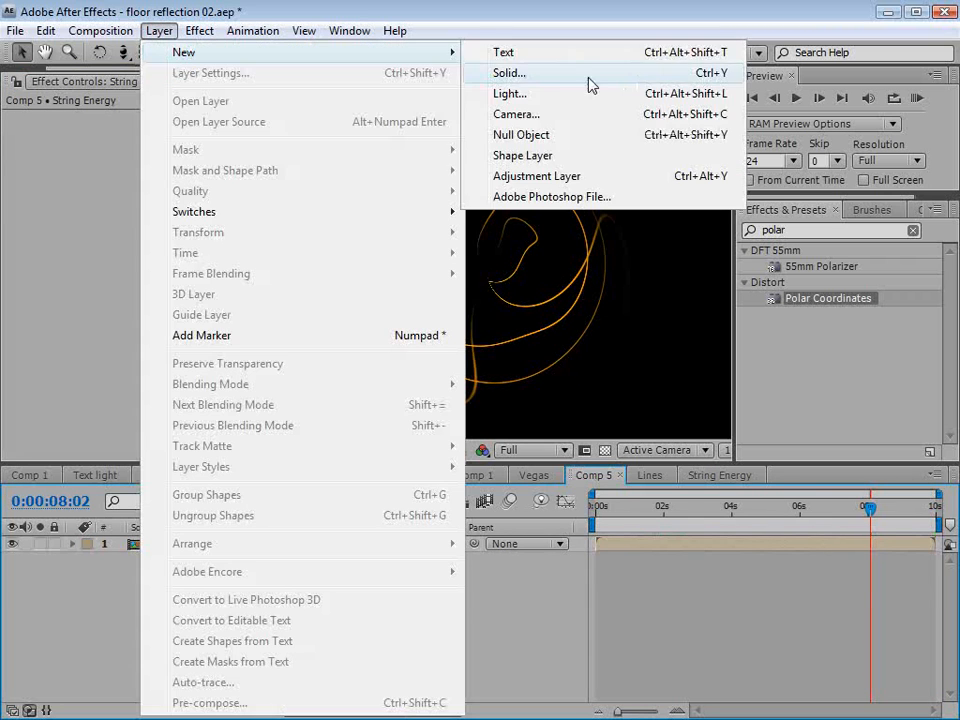
click(570, 77)
click(468, 610)
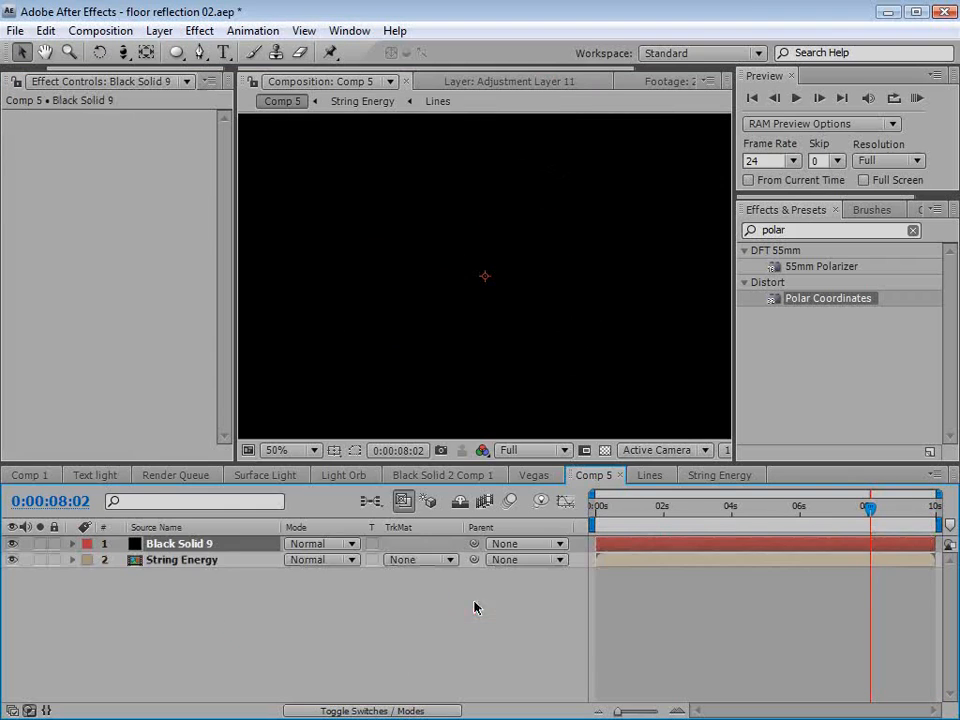
drag(168, 551, 176, 589)
- Turn the String Energy layer into a 3D layer
click(185, 545)
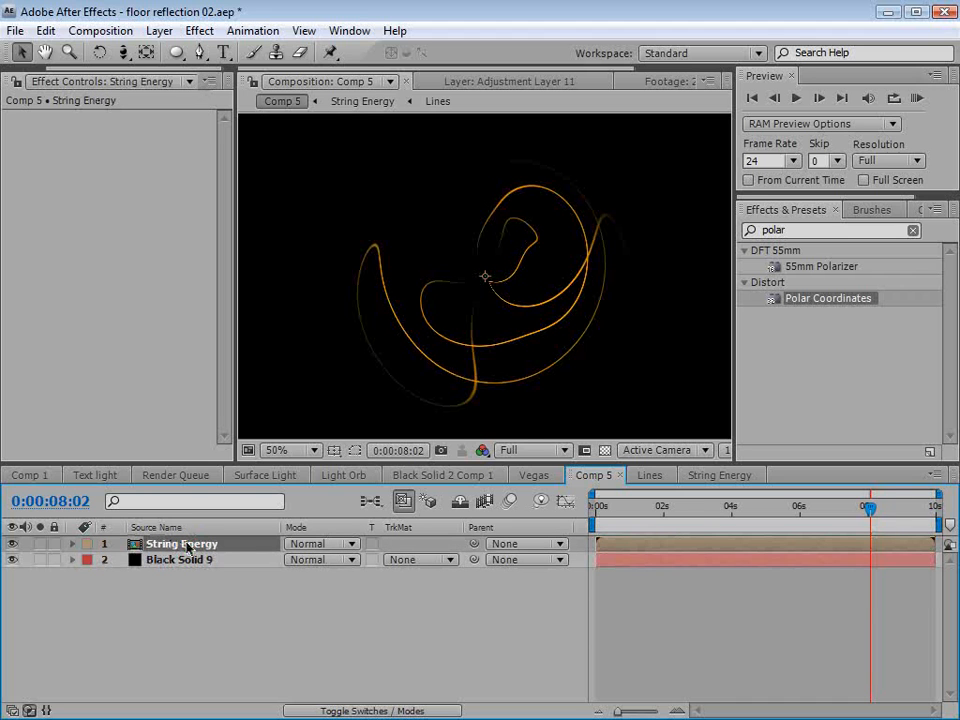
key(F4)
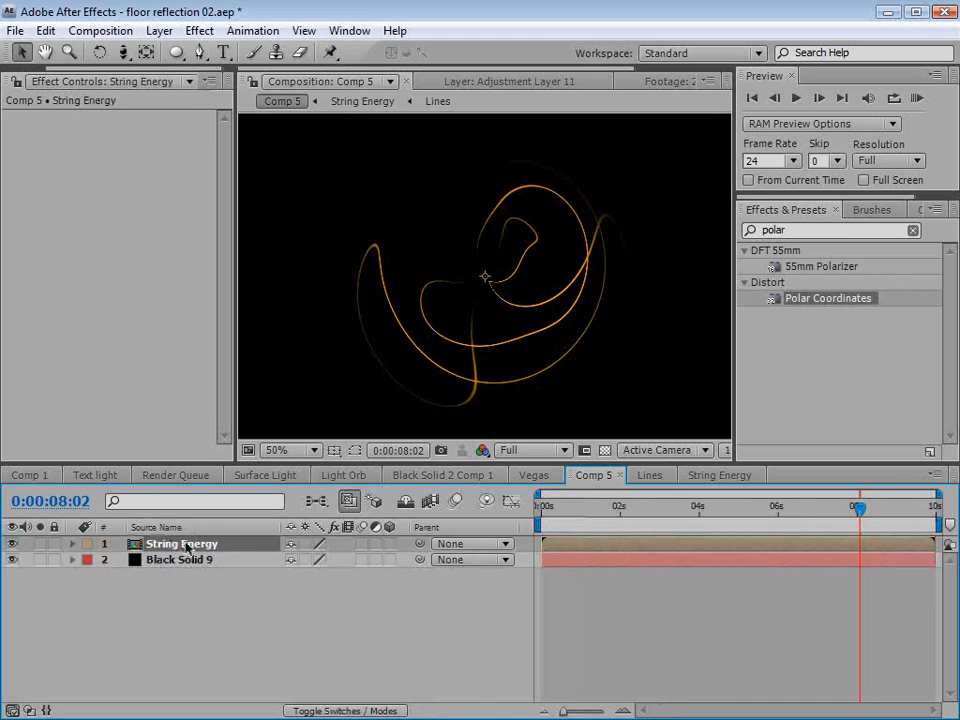
key(F4)
key(F4)
click(390, 545)
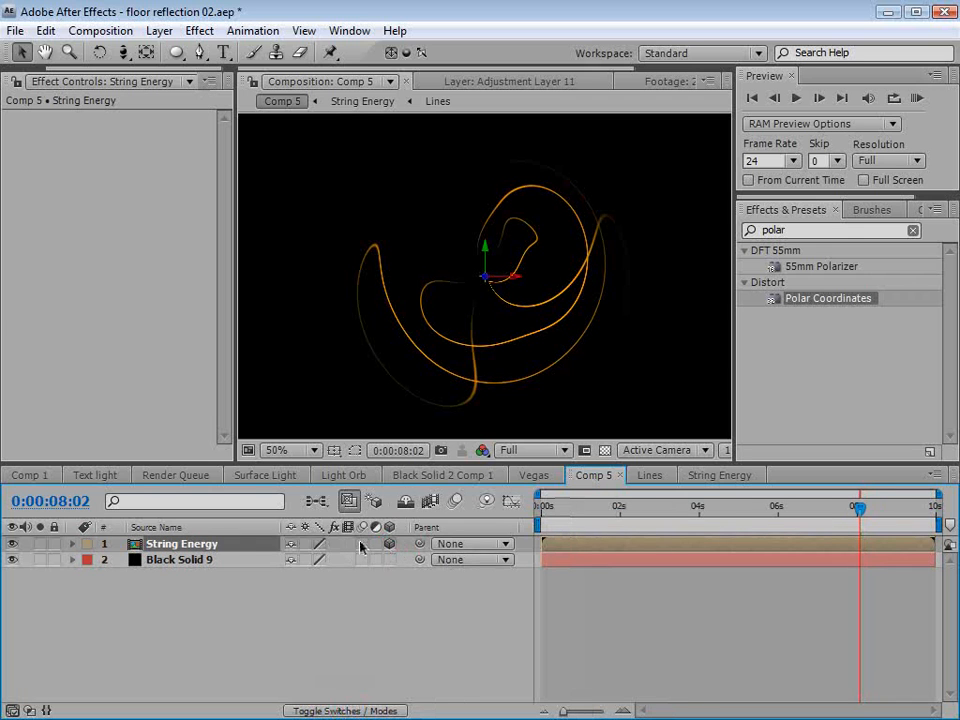
- Duplicate the 3D String Energy layer twice and rotate the top copy in 3D so it stands almost edge-on
click(162, 617)
click(174, 544)
key(ctrl+d)
key(ctrl+d)
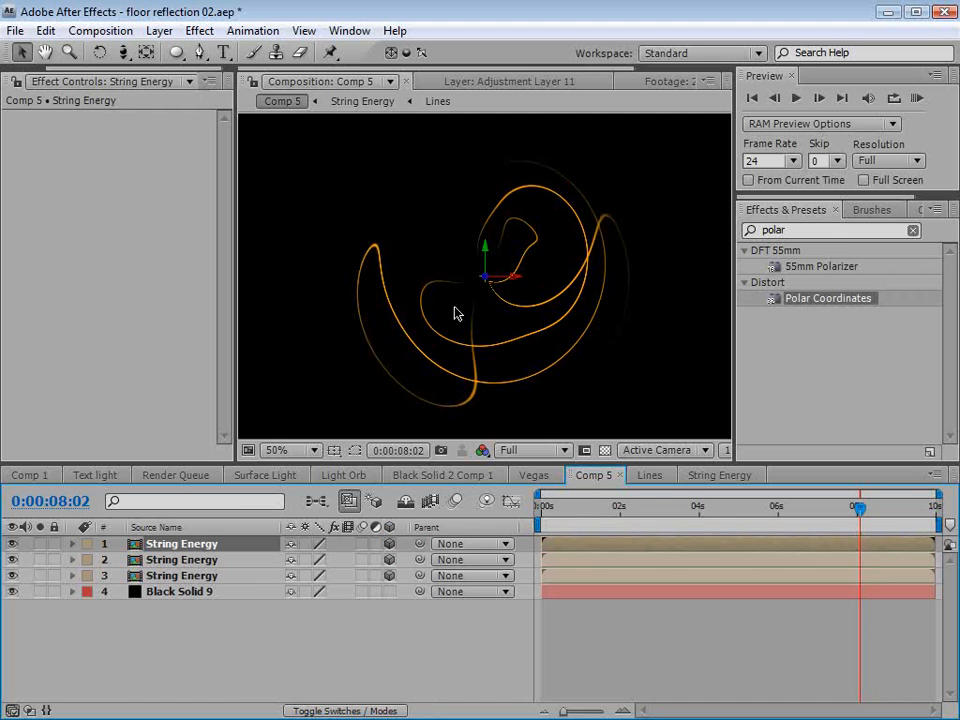
click(99, 52)
drag(479, 263, 453, 225)
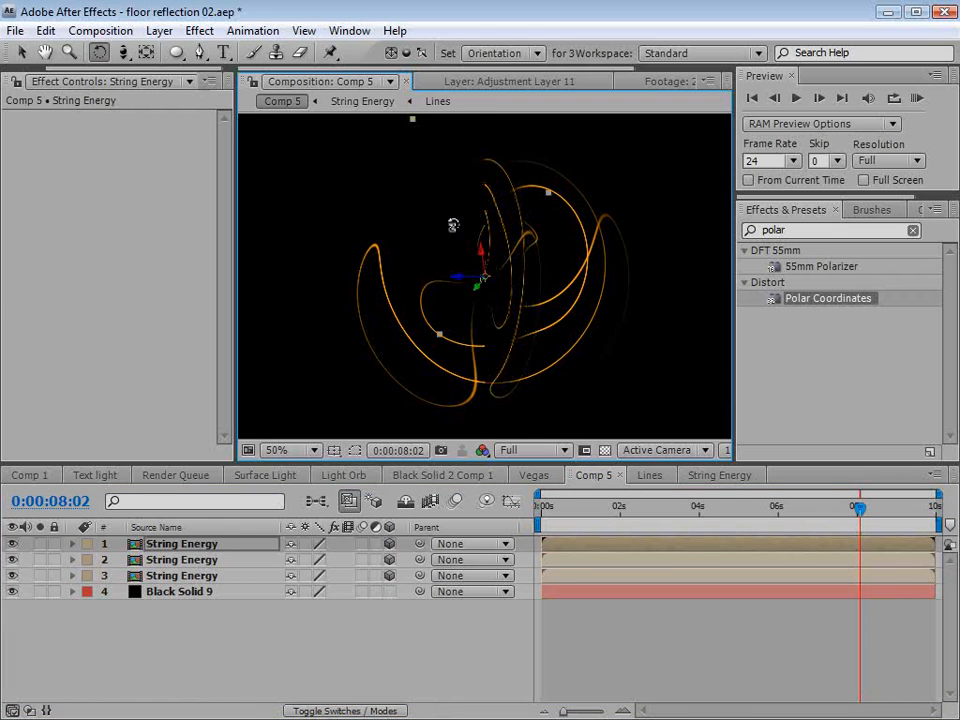
- Set the blending mode of all three String Energy layers to Screen
key(F4)
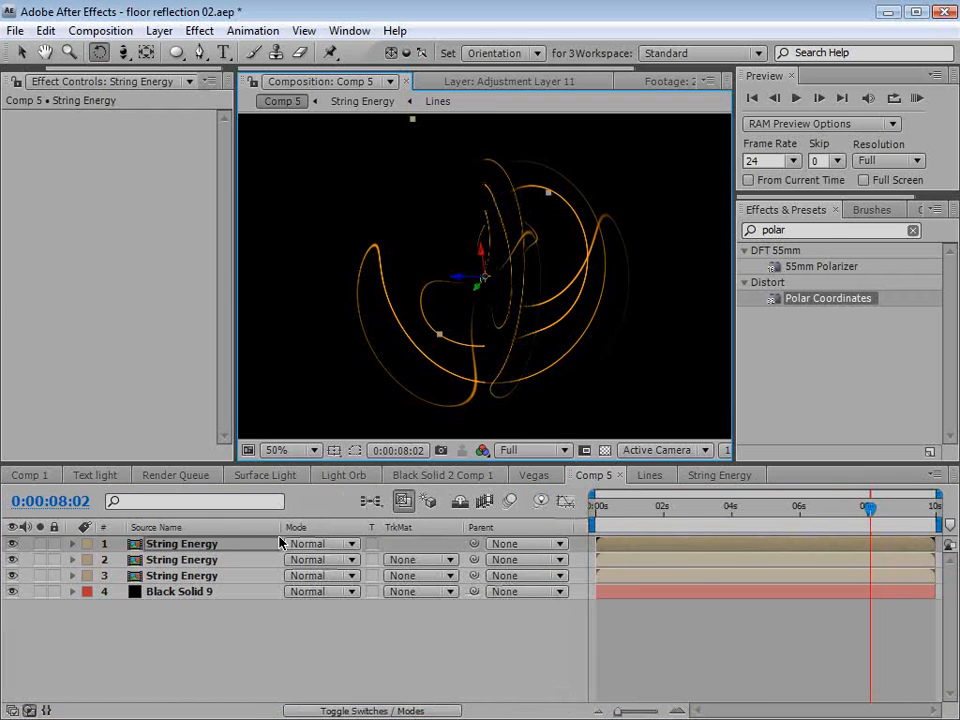
shift+click(190, 575)
click(323, 542)
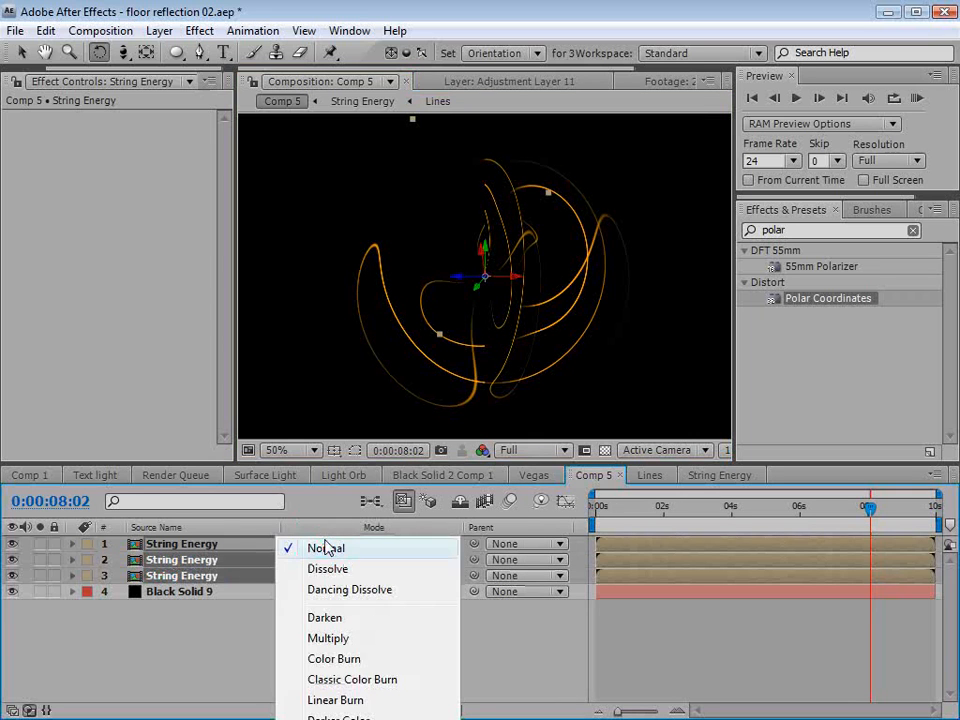
click(330, 719)
click(258, 635)
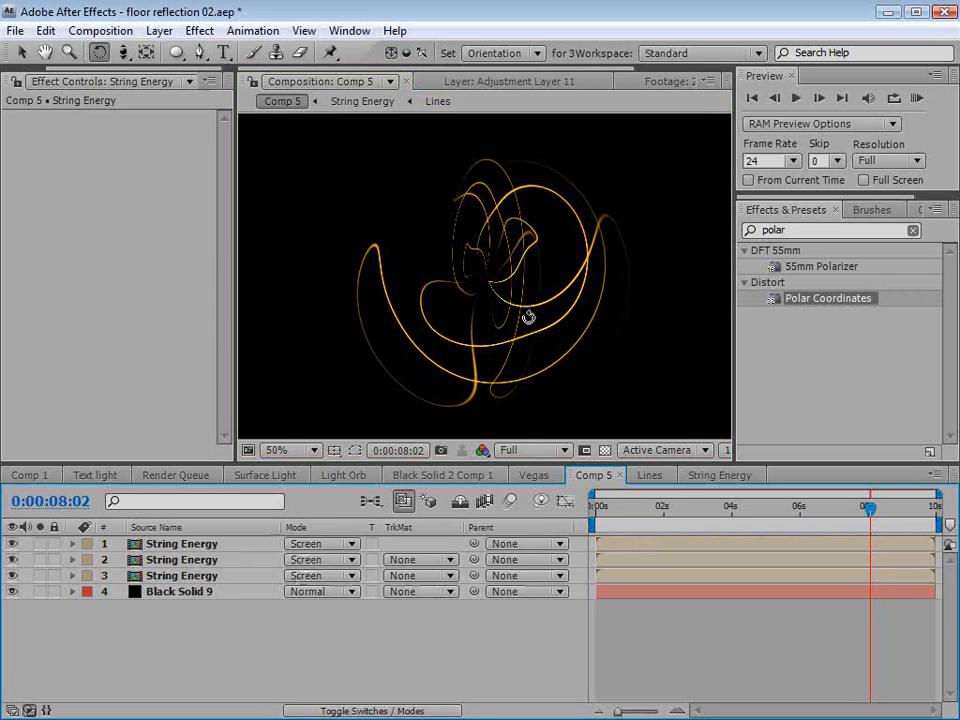
- Scale the second String Energy layer to 72% and rotate it in 3D to a different tilted angle
key(c)
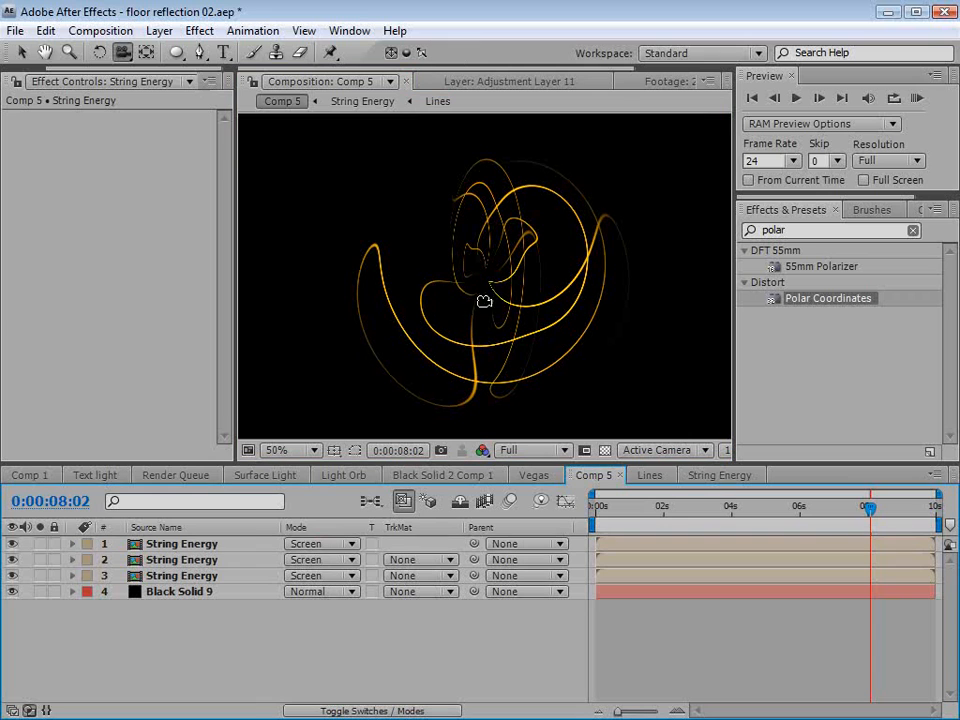
click(204, 559)
key(s)
mouse_move(312, 575)
mouse_down()
mouse_move(340, 575)
mouse_move(316, 575)
mouse_up()
key(w)
drag(486, 279, 440, 320)
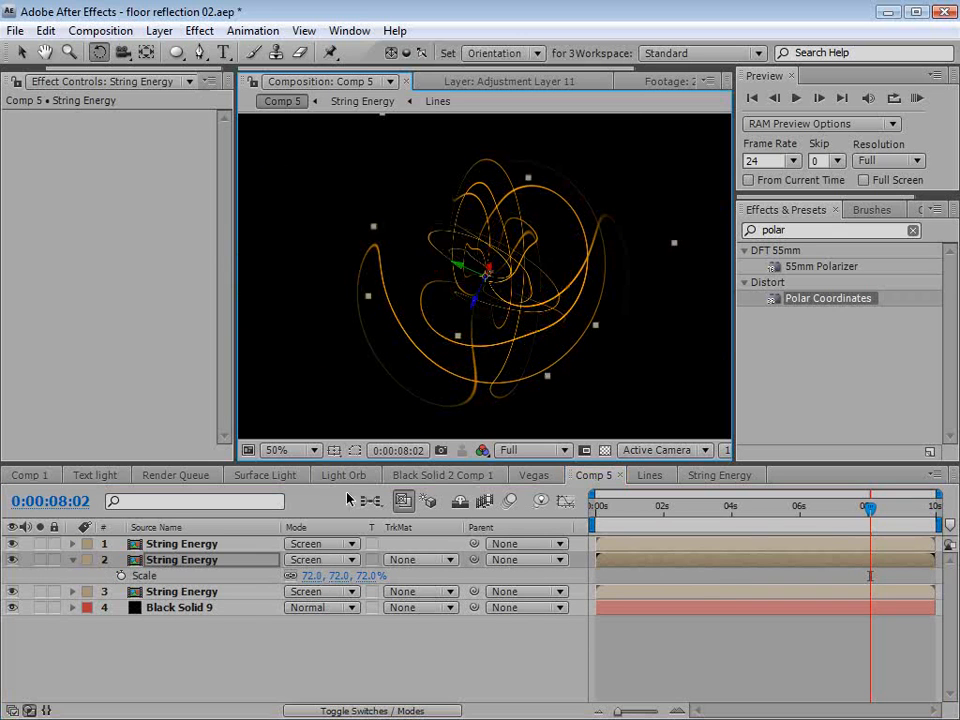
- Duplicate the top String Energy layer and rotate the copy in 3D to a new angle
click(201, 545)
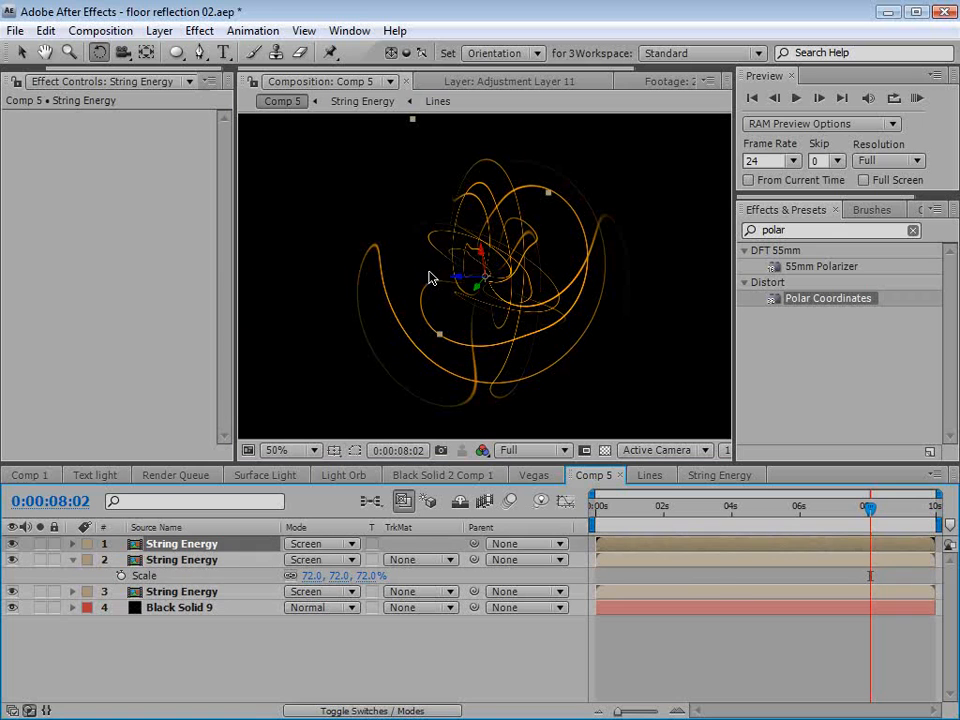
key(ctrl+d)
drag(483, 265, 553, 317)
- Scale the third String Energy layer to 56%, duplicate it, and rotate the copy in 3D to a different angle
click(165, 578)
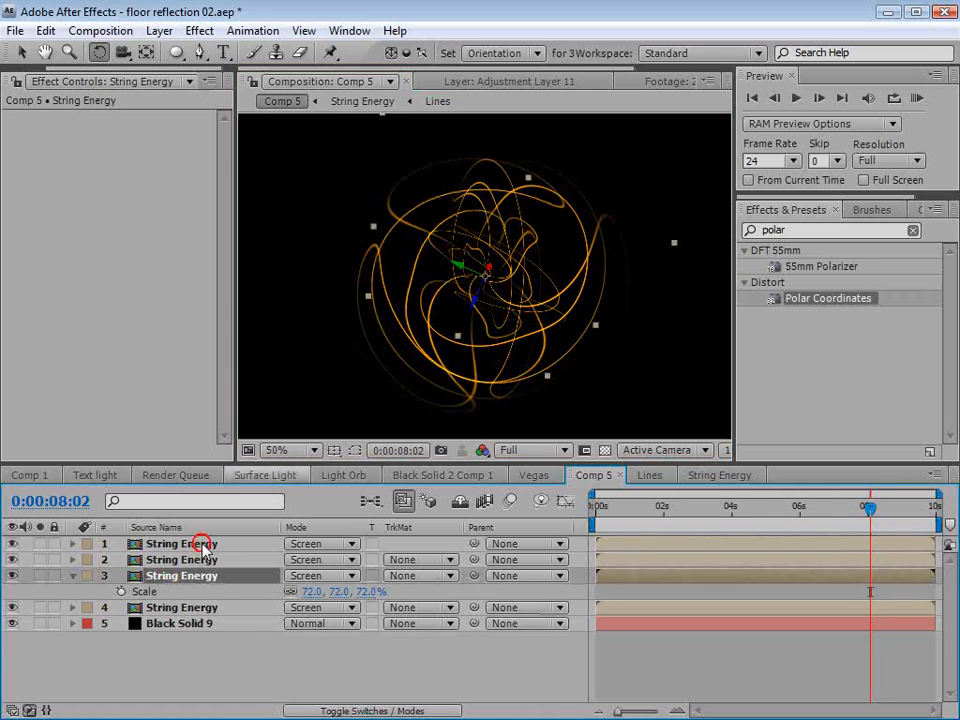
key(v)
mouse_move(546, 379)
mouse_down()
mouse_move(536, 344)
mouse_move(538, 368)
mouse_up()
key(ctrl+d)
key(w)
drag(466, 270, 456, 313)
- Add a new camera to the composition using the 28mm preset
click(160, 30)
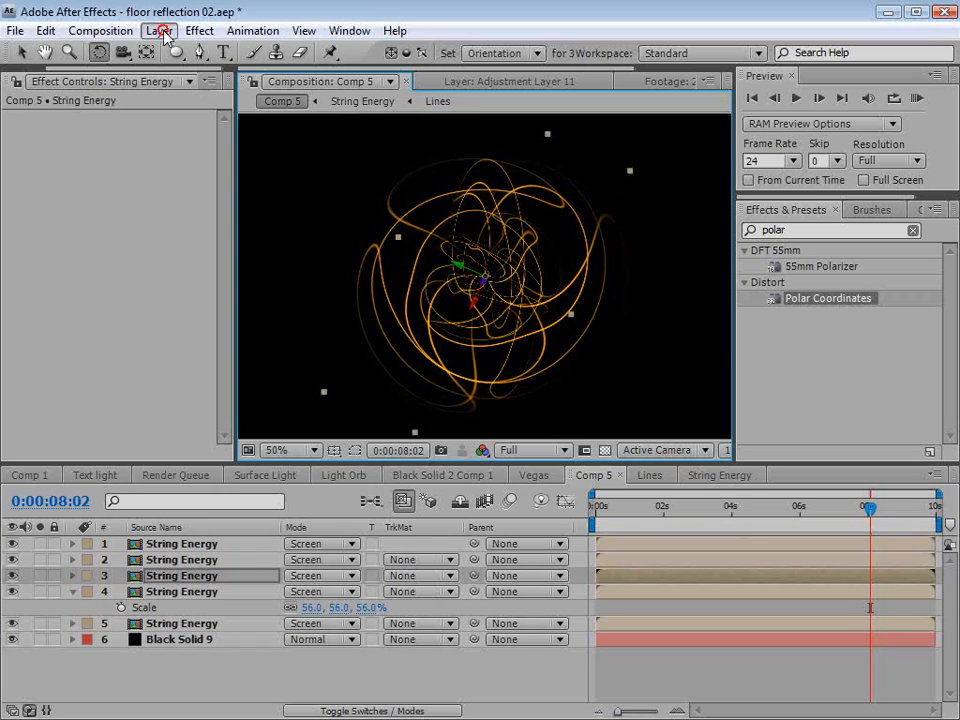
click(198, 58)
click(516, 114)
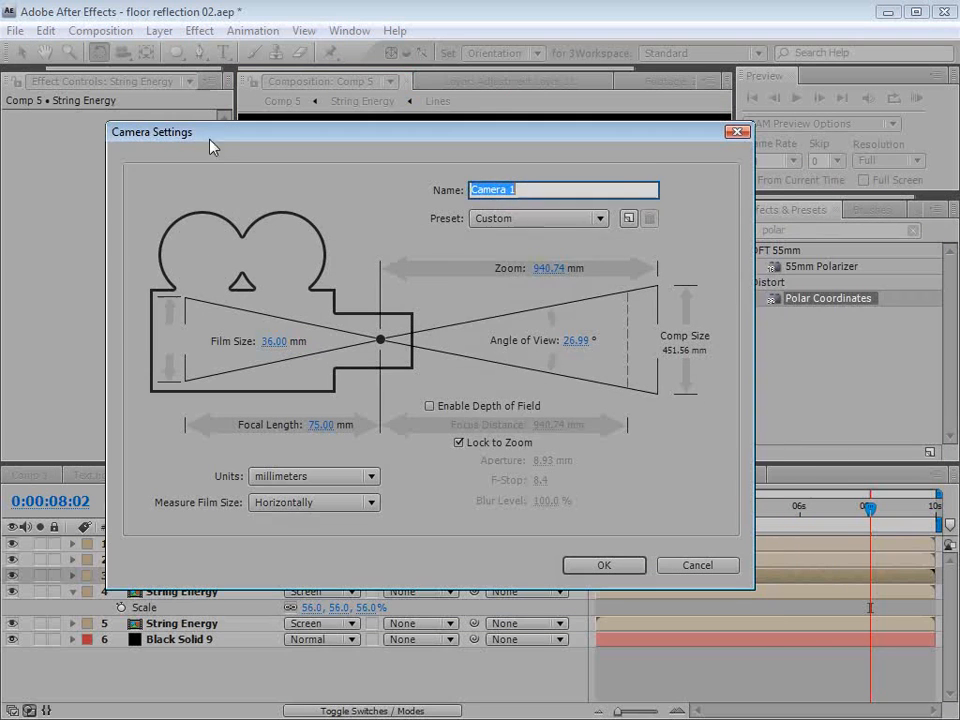
click(514, 218)
click(525, 330)
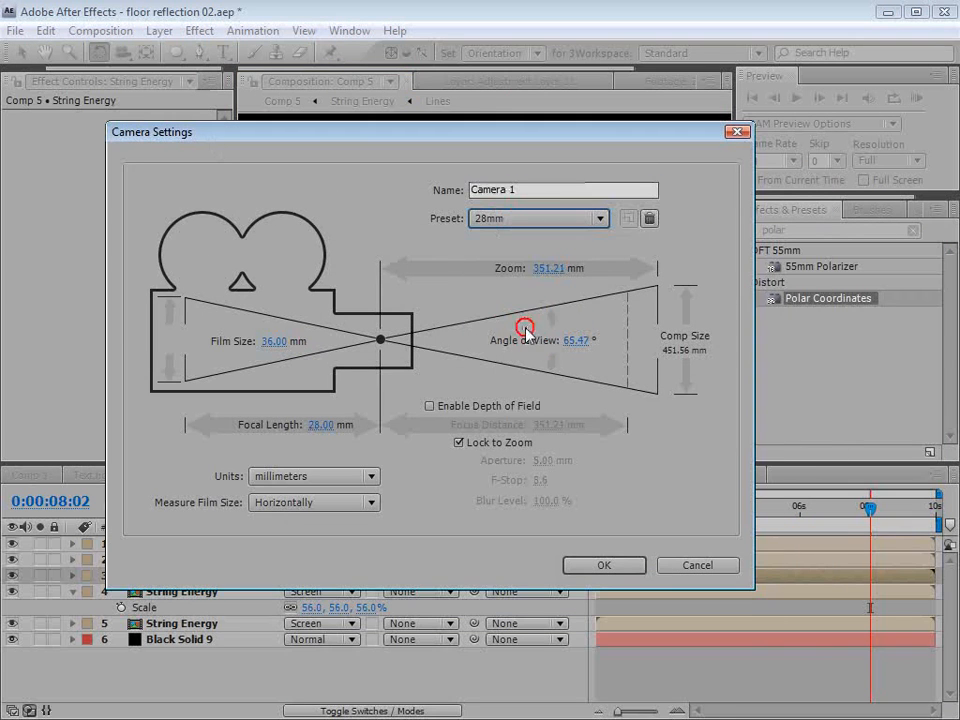
click(600, 565)
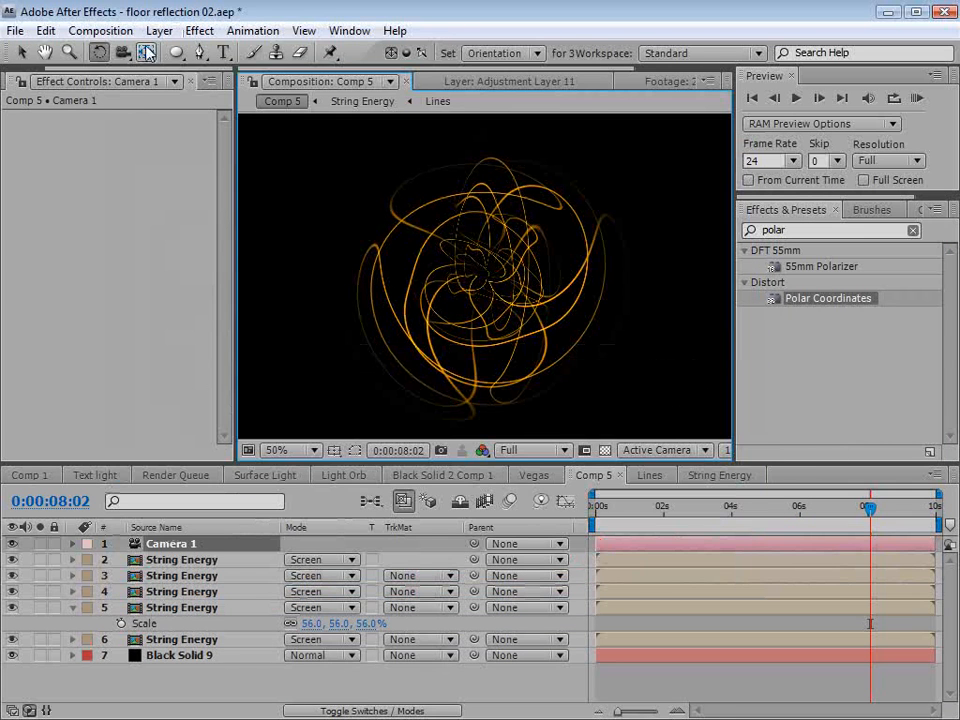
- Orbit the camera around the string layers to see them from a different angle
click(122, 52)
click(200, 72)
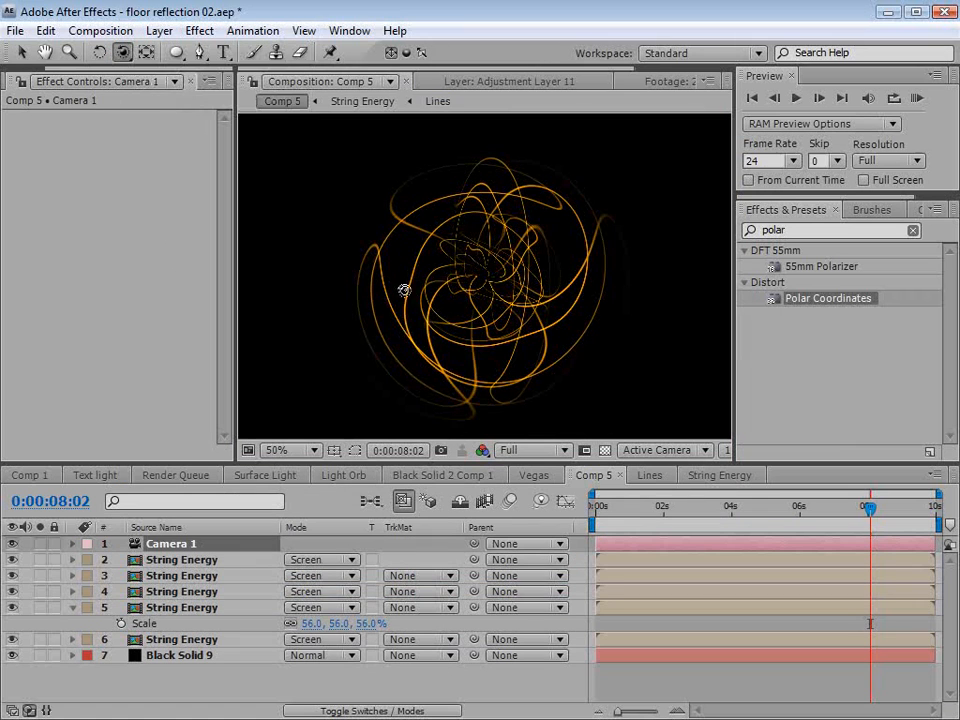
drag(406, 282, 491, 186)
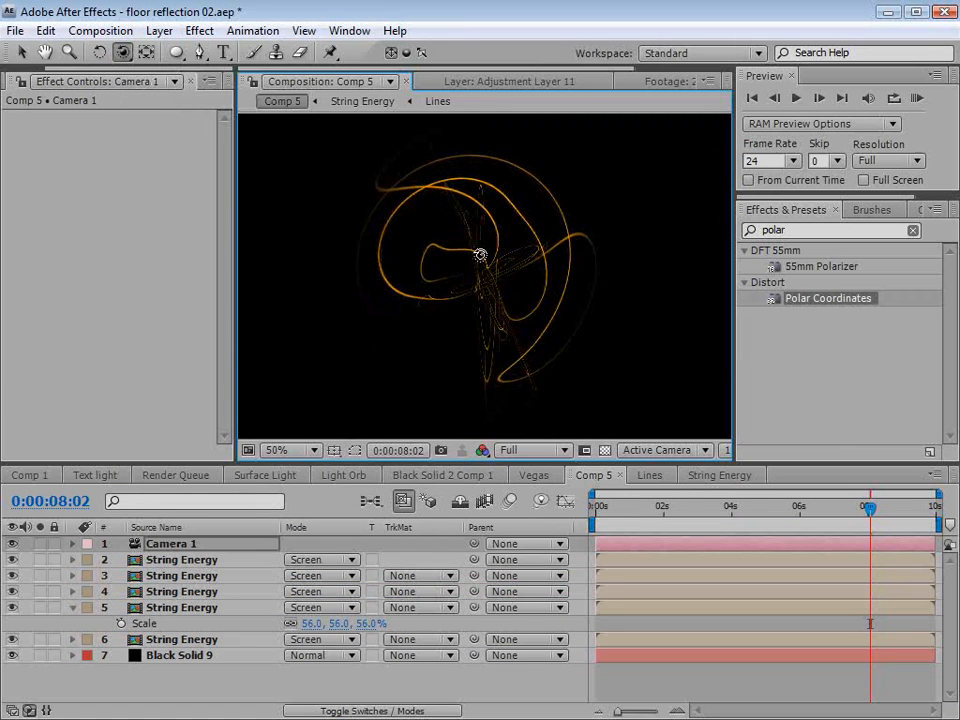
- Duplicate the String Energy layer in row 4, then rotate the copy in 3D and rescale it
click(210, 592)
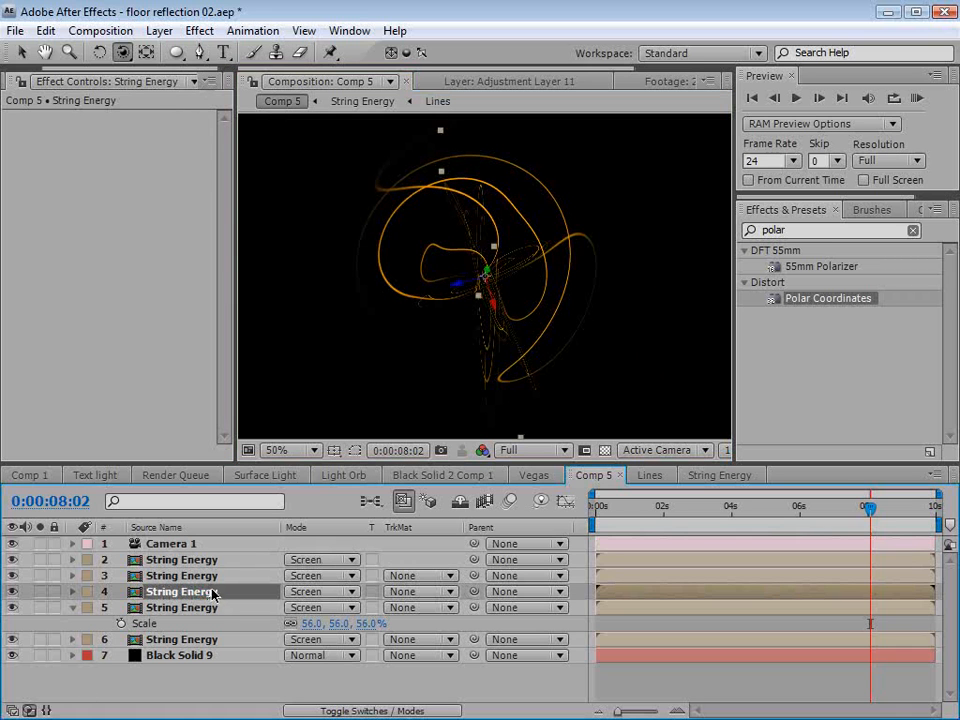
click(47, 30)
click(100, 230)
key(w)
drag(486, 289, 450, 304)
key(v)
drag(577, 258, 481, 237)
- Slide the upper String Energy layers earlier in time by different amounts so their animations are staggered
drag(868, 508, 825, 508)
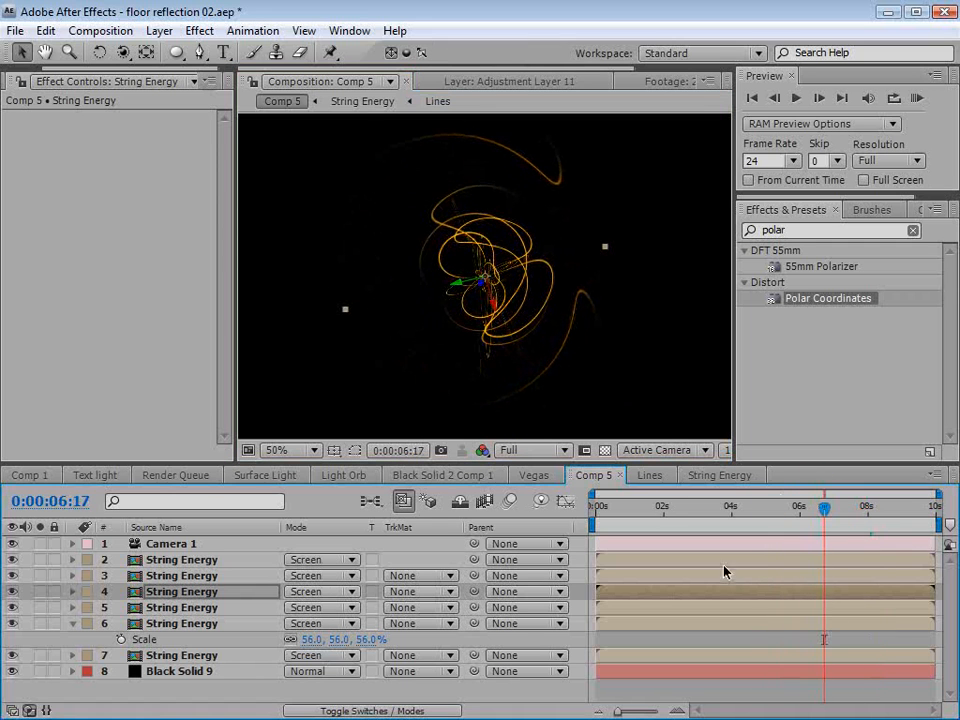
drag(734, 592, 693, 577)
drag(620, 508, 702, 517)
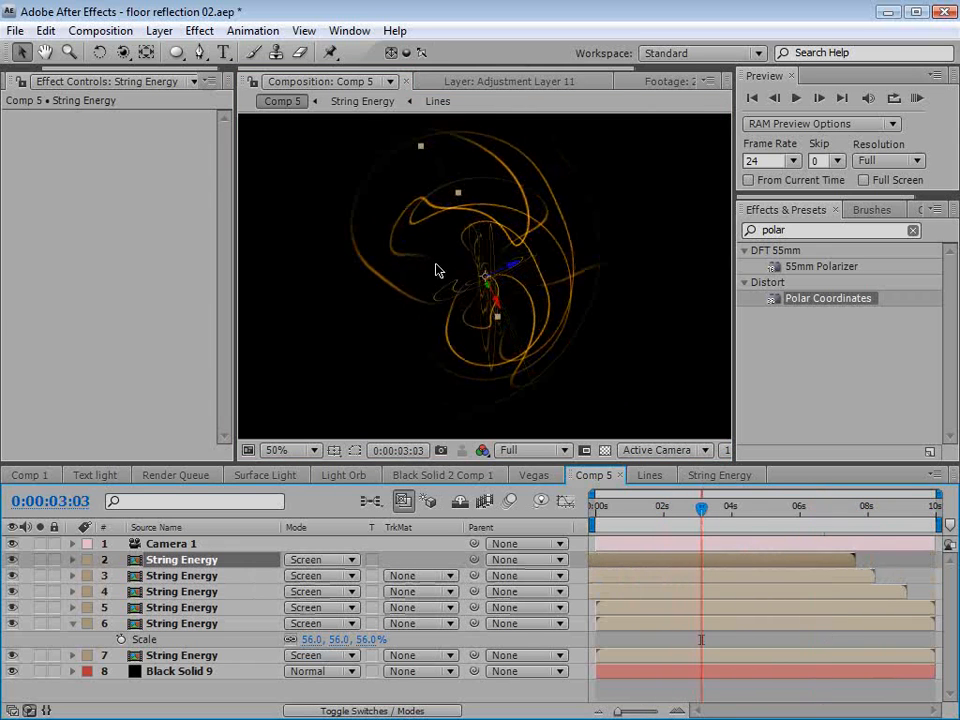
- Reset the transform of Camera 1 to its default position
right_click(182, 545)
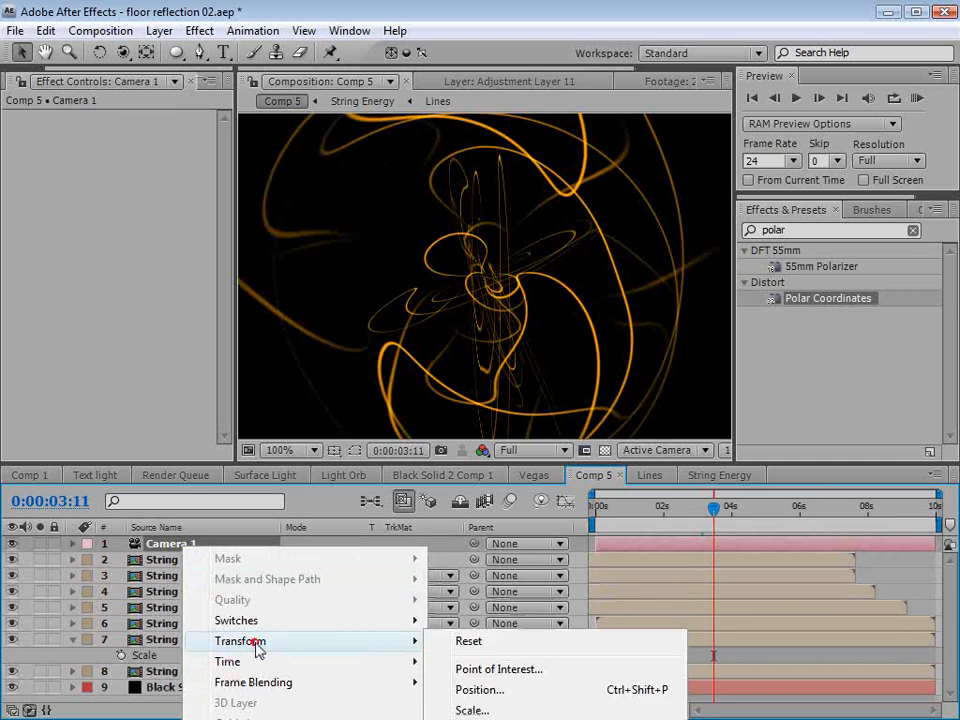
mouse_move(396, 645)
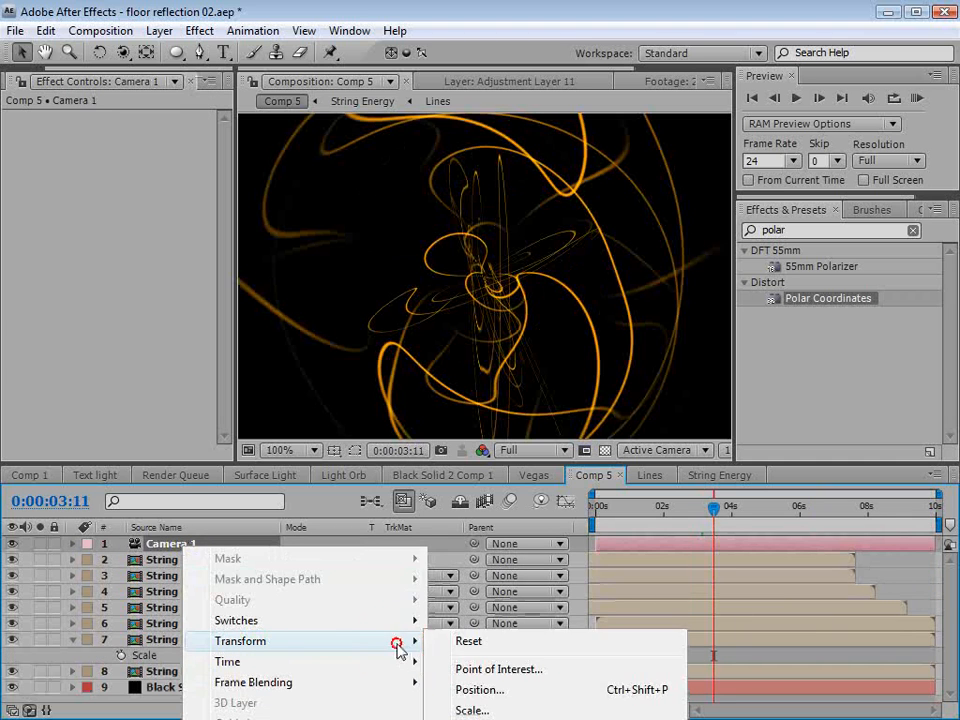
click(466, 643)
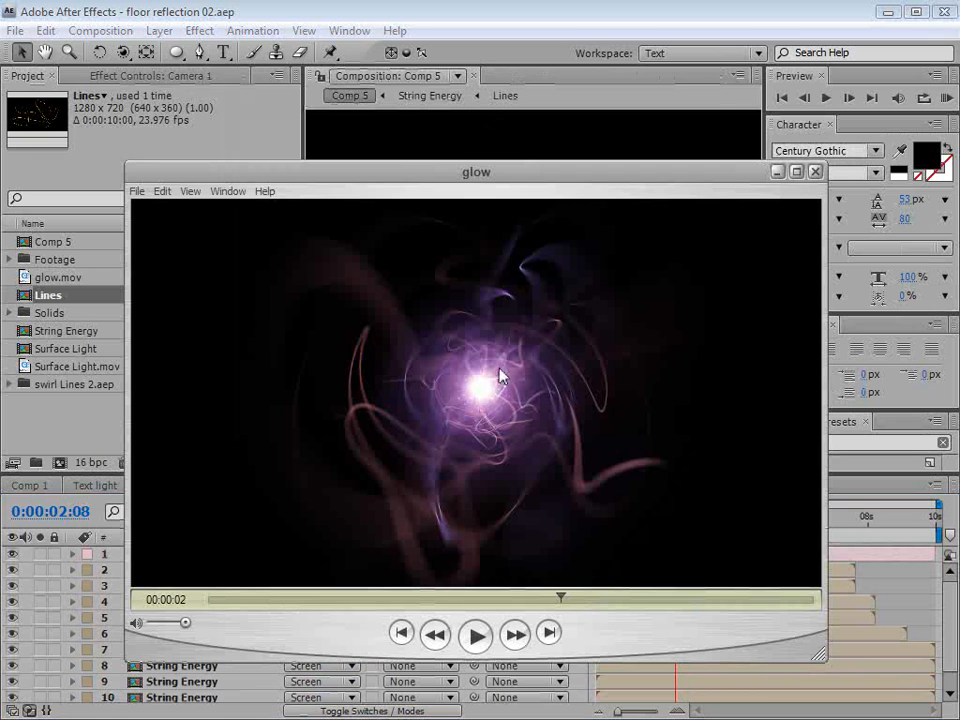
- Switch back to After Effects and create a 1280 x 720 solid in a light orange colour
click(428, 21)
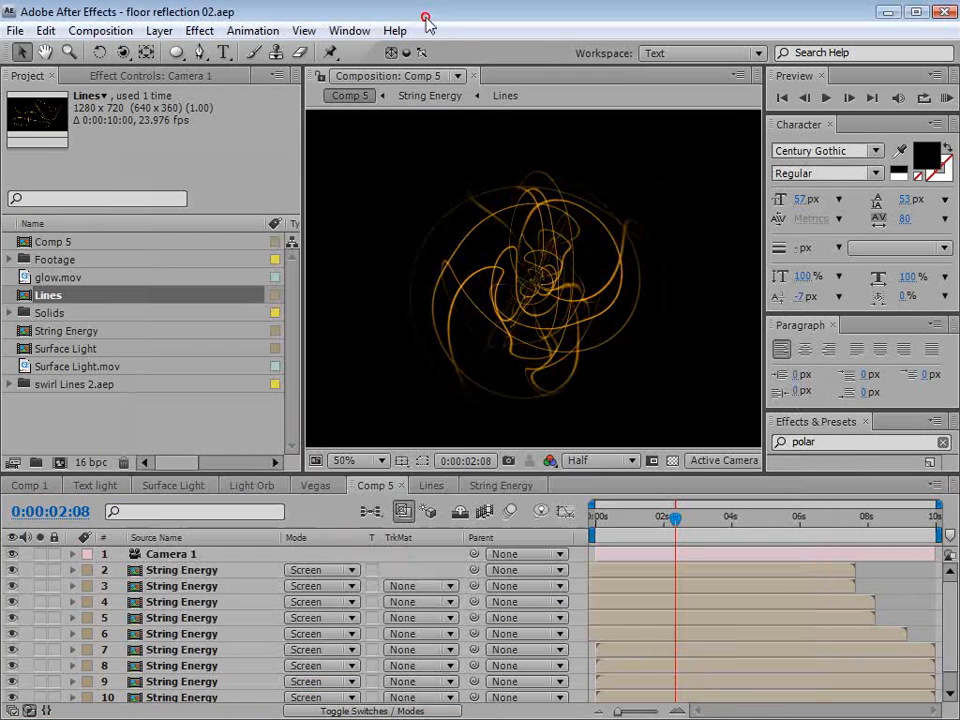
click(159, 30)
mouse_move(166, 55)
click(508, 71)
click(412, 553)
click(649, 462)
drag(619, 426, 480, 264)
click(798, 258)
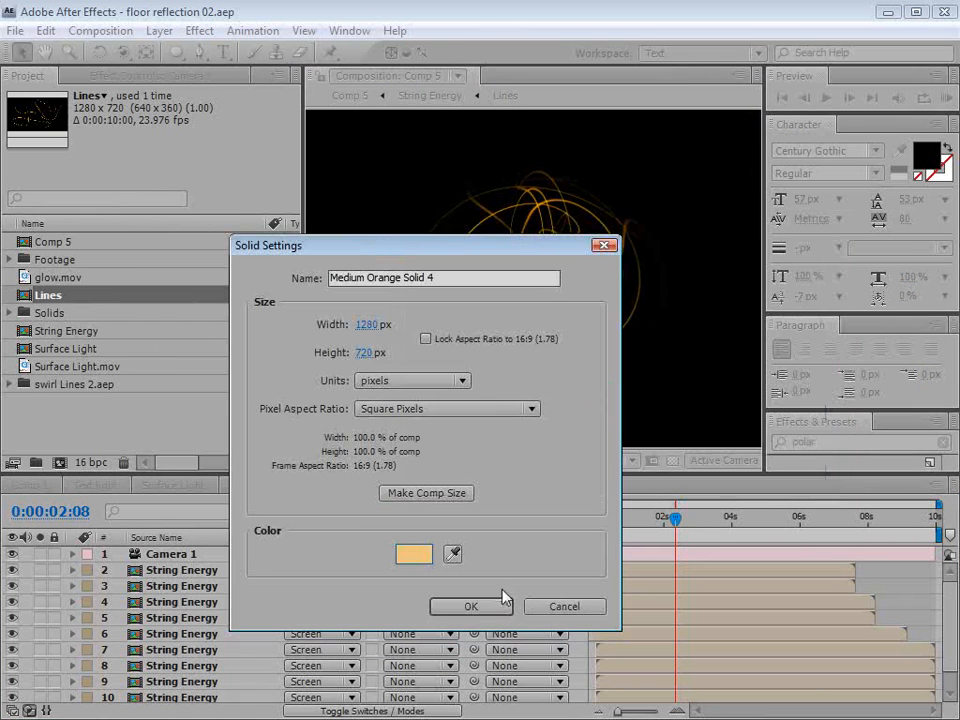
click(471, 606)
- Mask the light orange solid with a small circle at the centre of the composition, hiding the solid while drawing
drag(176, 52, 215, 90)
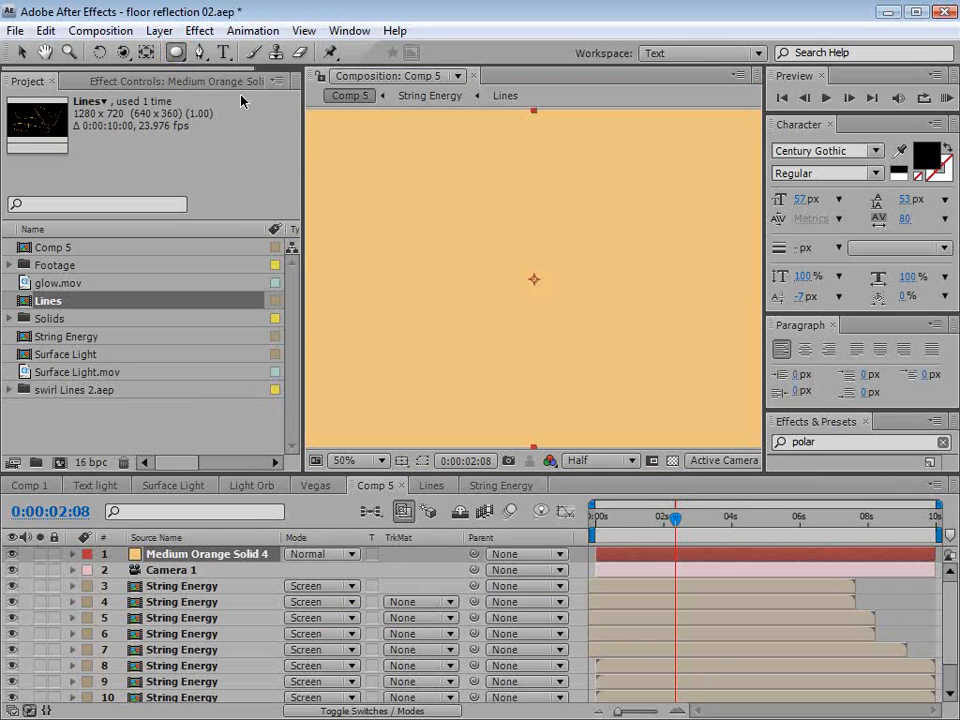
click(13, 555)
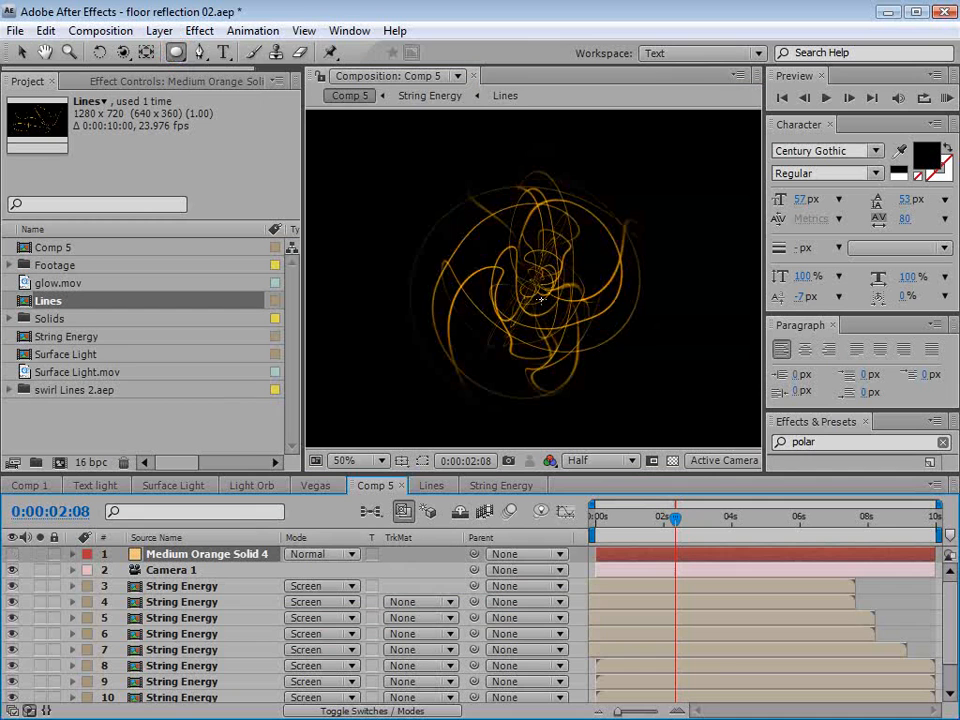
scroll(541, 301, up, 2)
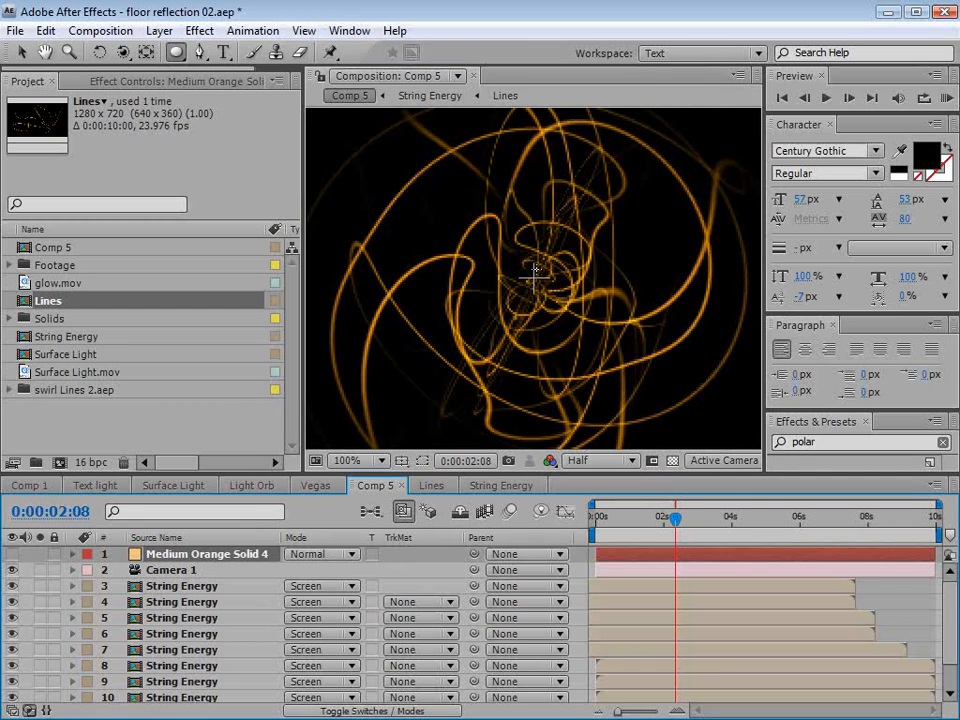
drag(535, 280, 563, 311)
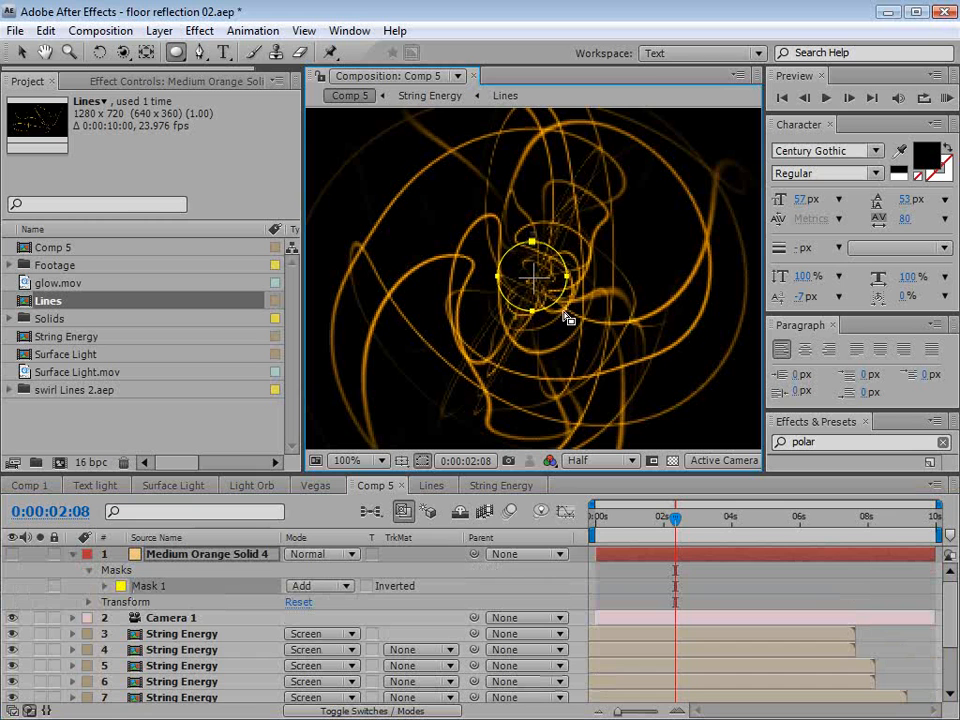
click(13, 554)
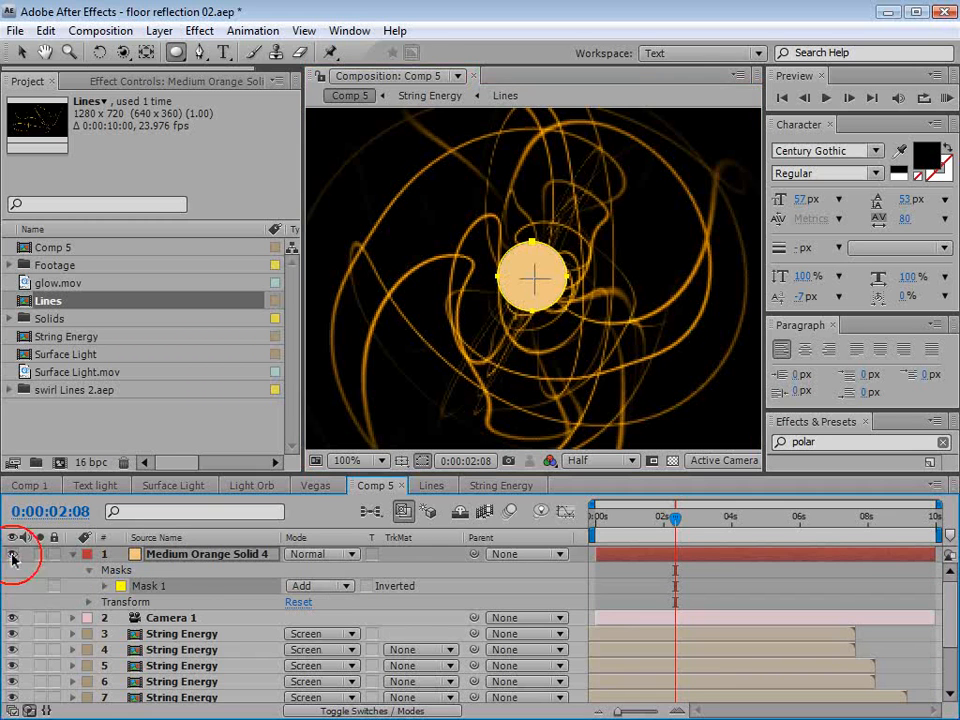
- Set the feather of the circular mask on the light orange solid to 7 pixels
click(104, 587)
mouse_move(330, 617)
mouse_down()
mouse_move(345, 617)
mouse_move(328, 617)
mouse_move(336, 617)
mouse_up()
click(659, 578)
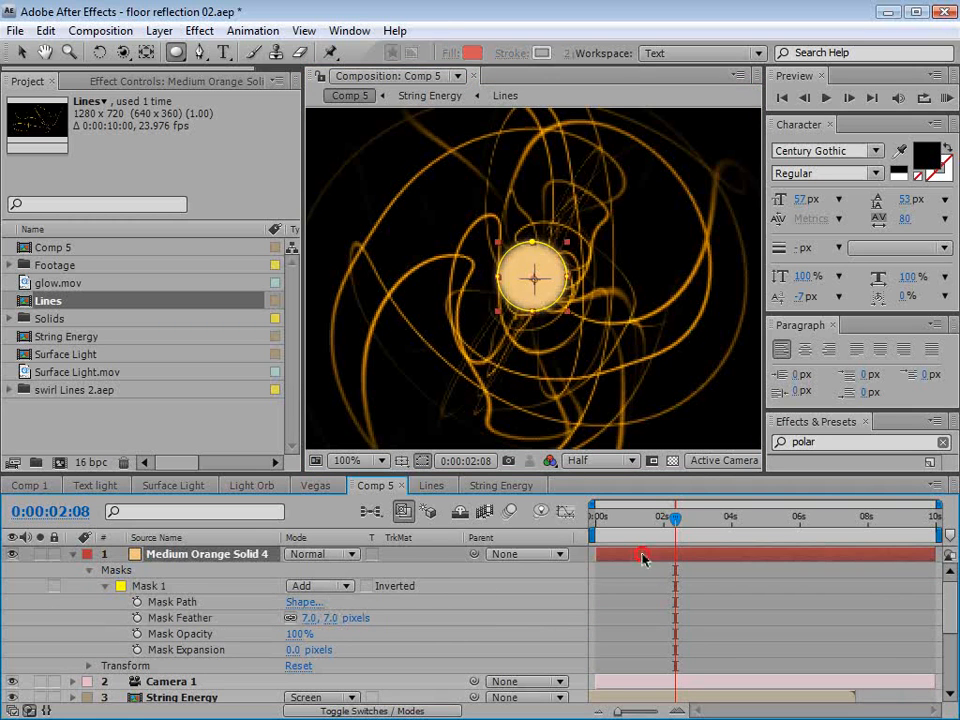
- Duplicate Mask 1 on the light orange solid and set the copy's feather to 70 pixels
click(158, 584)
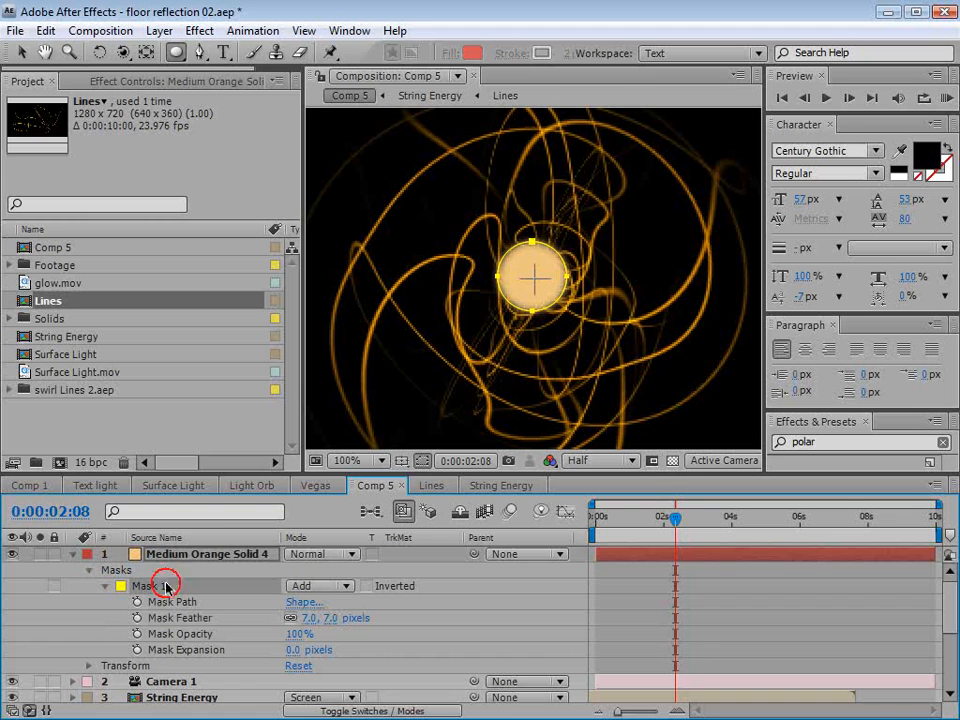
click(46, 30)
click(86, 232)
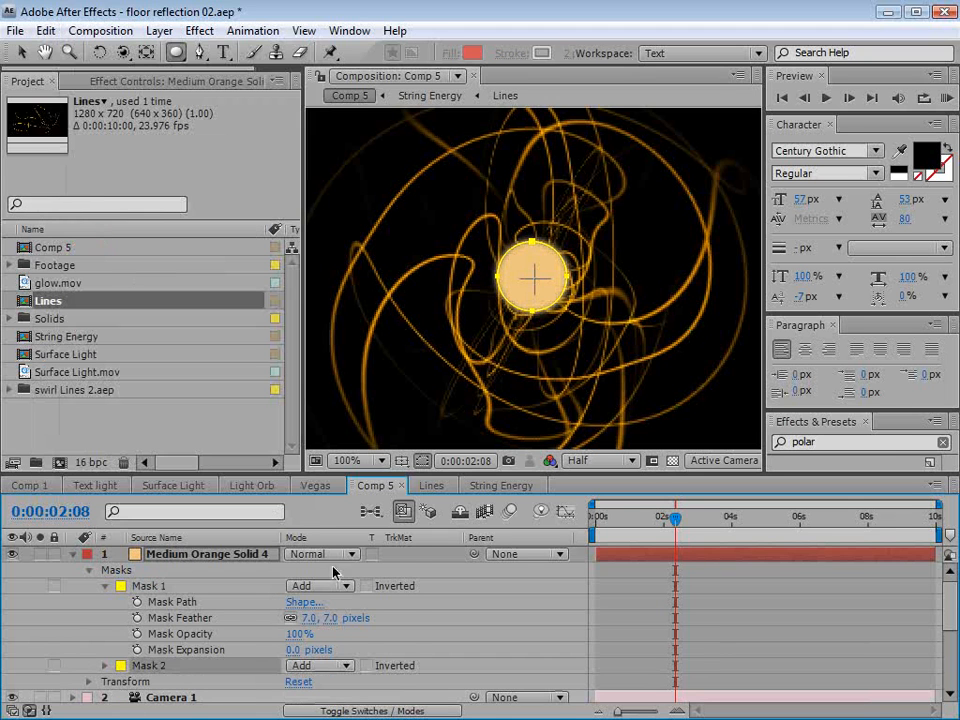
click(104, 666)
drag(328, 663, 533, 638)
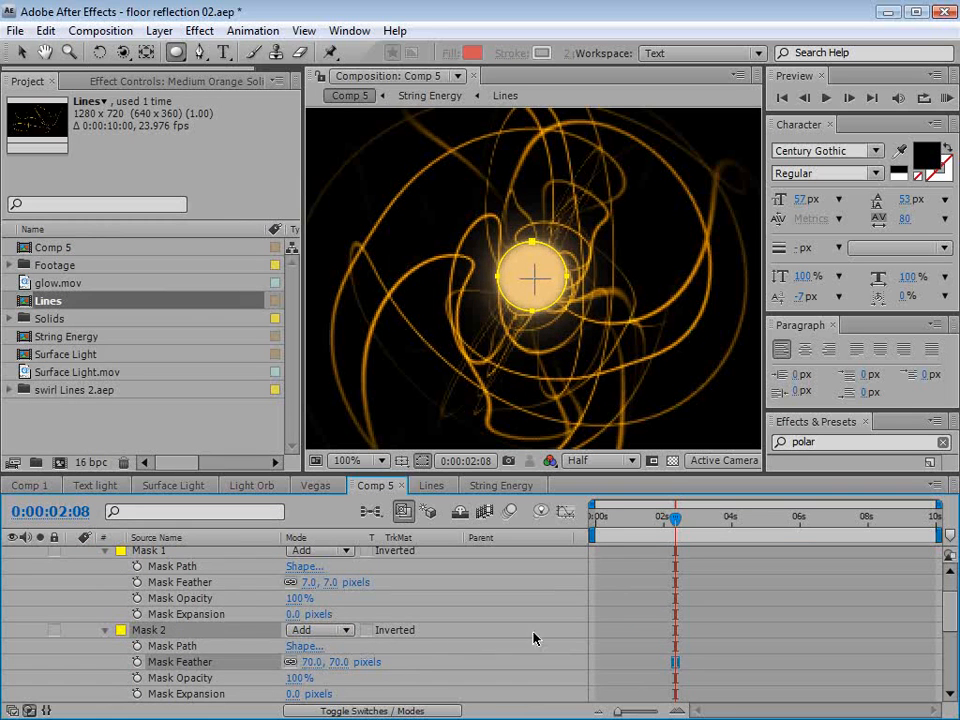
click(533, 638)
scroll(263, 578, up, 2)
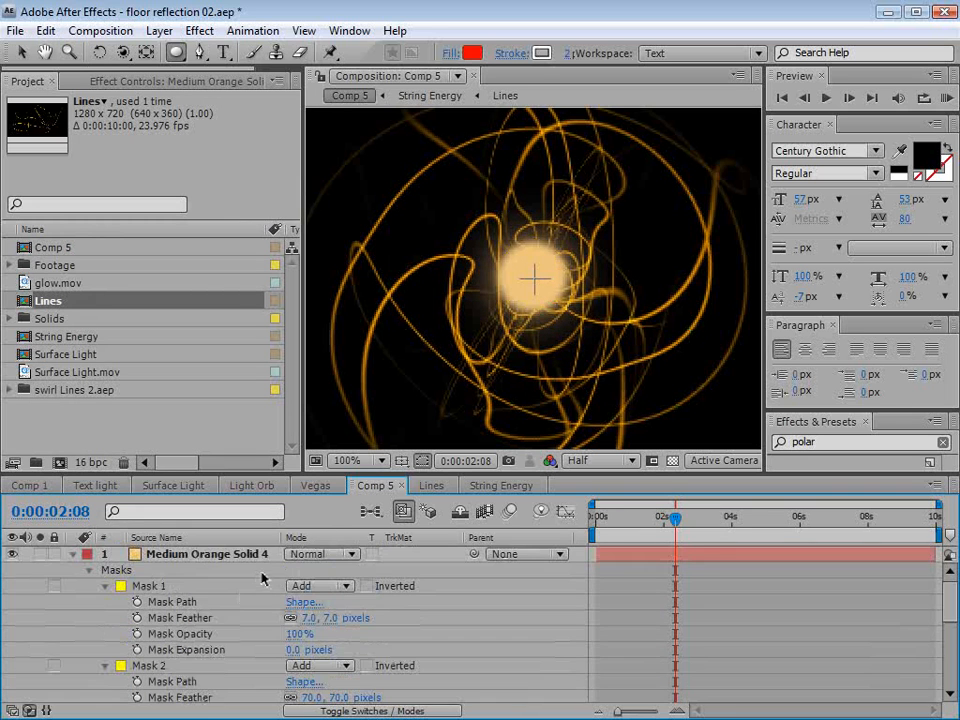
- Set the light orange solid's blending mode to Add
click(203, 557)
click(320, 554)
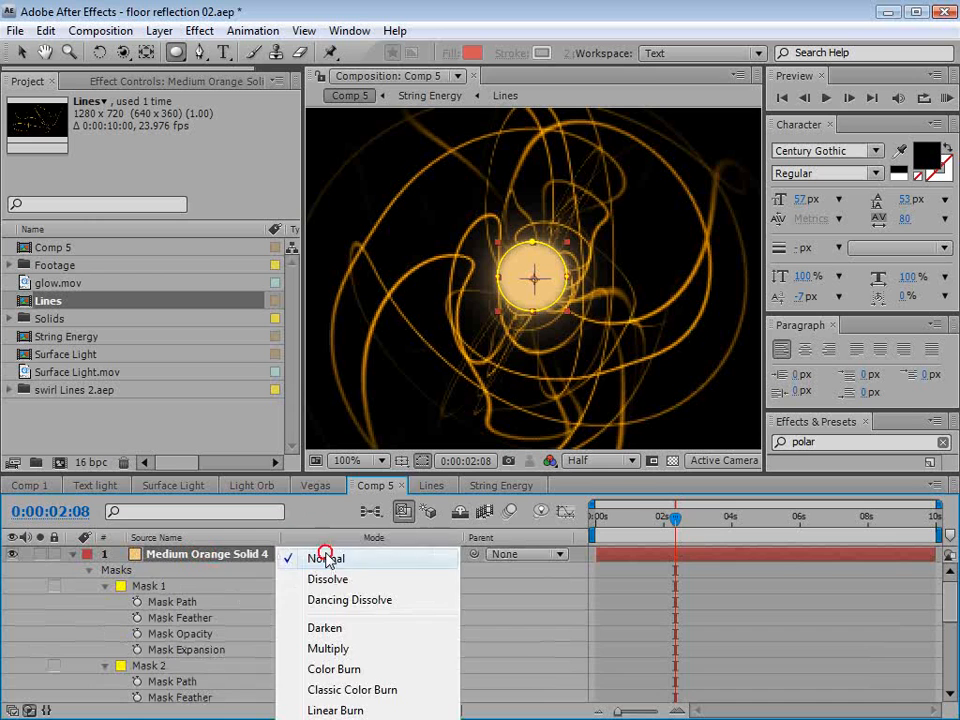
click(337, 719)
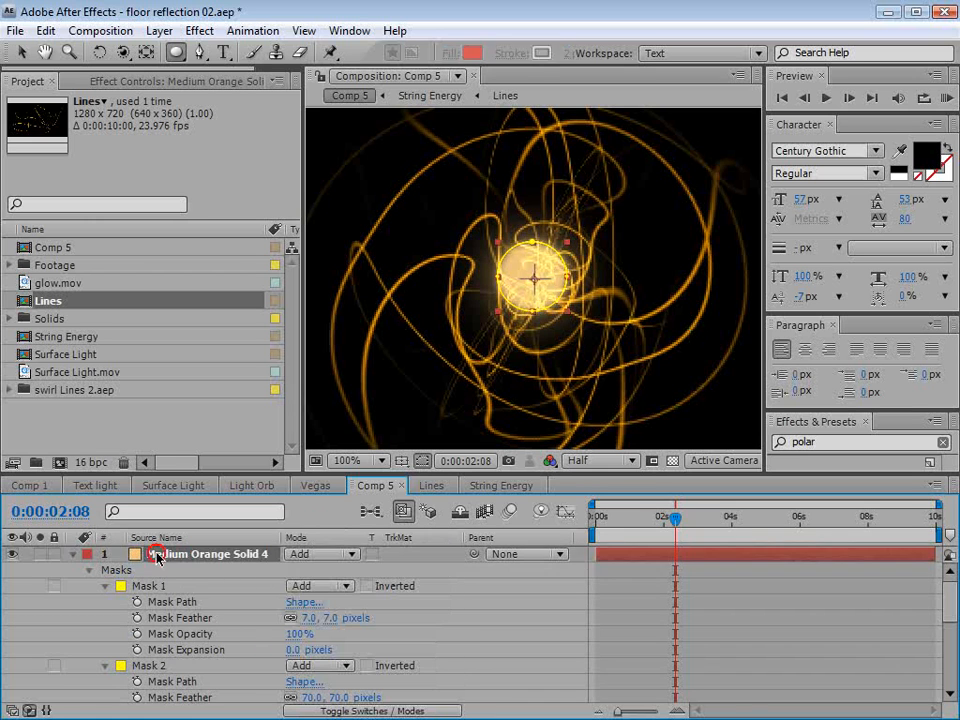
- Duplicate the masked light orange solid and scale the copy down slightly to brighten the core
click(74, 555)
click(186, 569)
click(184, 555)
click(44, 32)
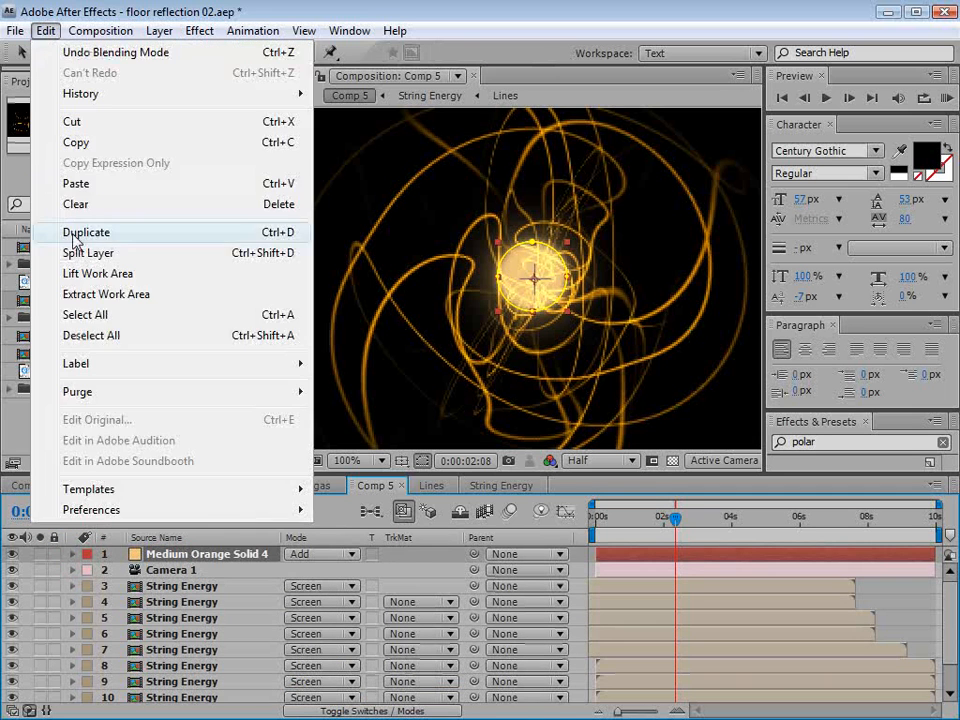
click(86, 232)
key(v)
drag(567, 311, 561, 306)
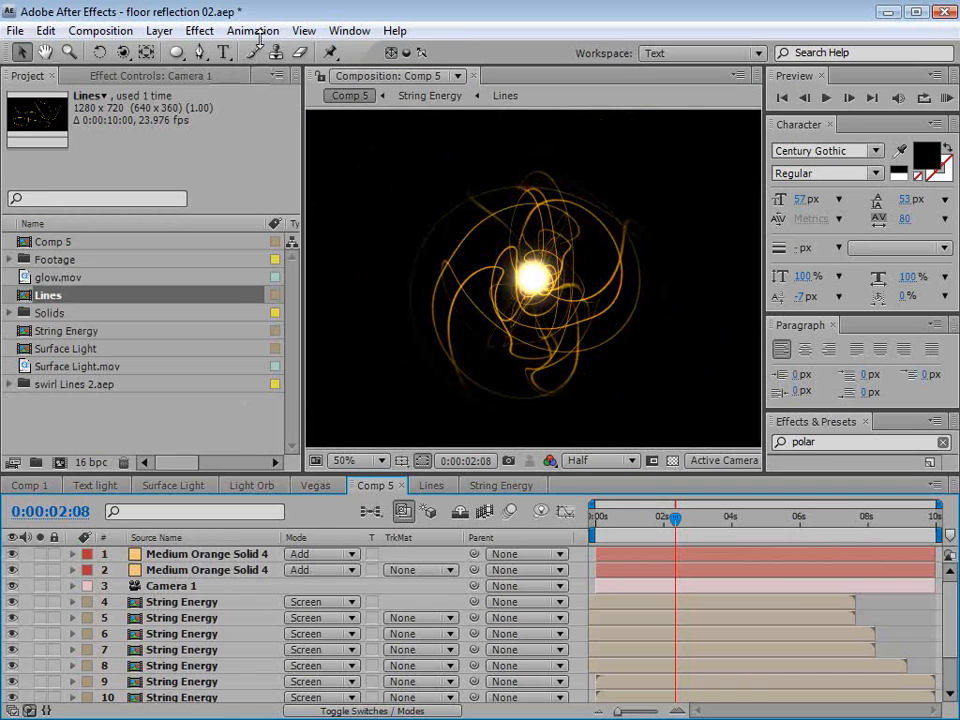
- Create a 1280 x 720 solid in deep orange with colour BA6228
click(159, 30)
mouse_move(214, 54)
click(495, 74)
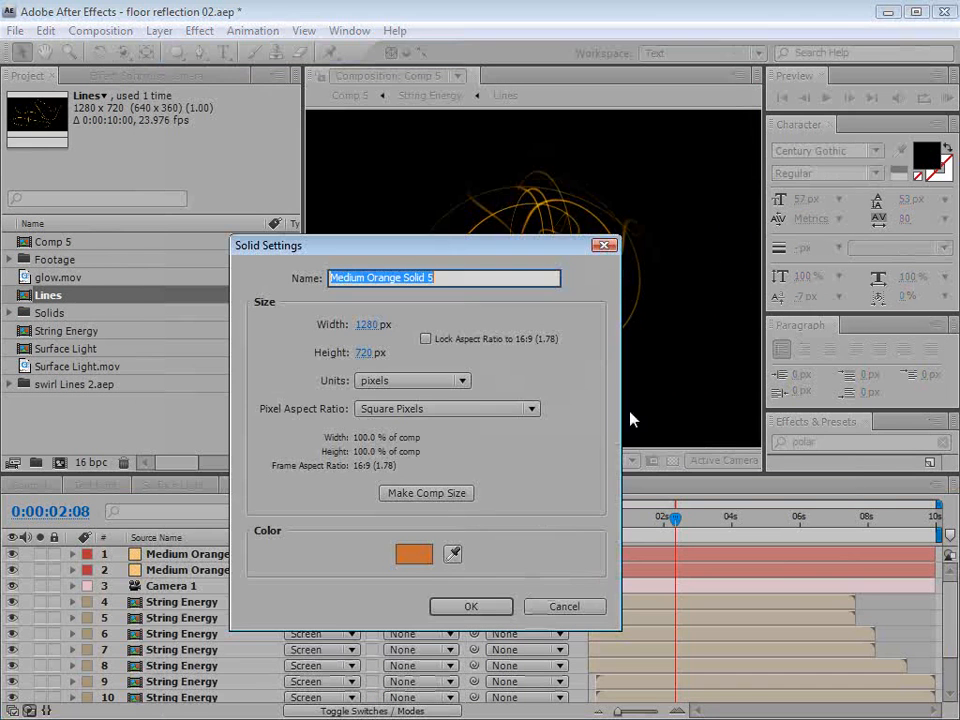
click(426, 561)
drag(564, 304, 577, 316)
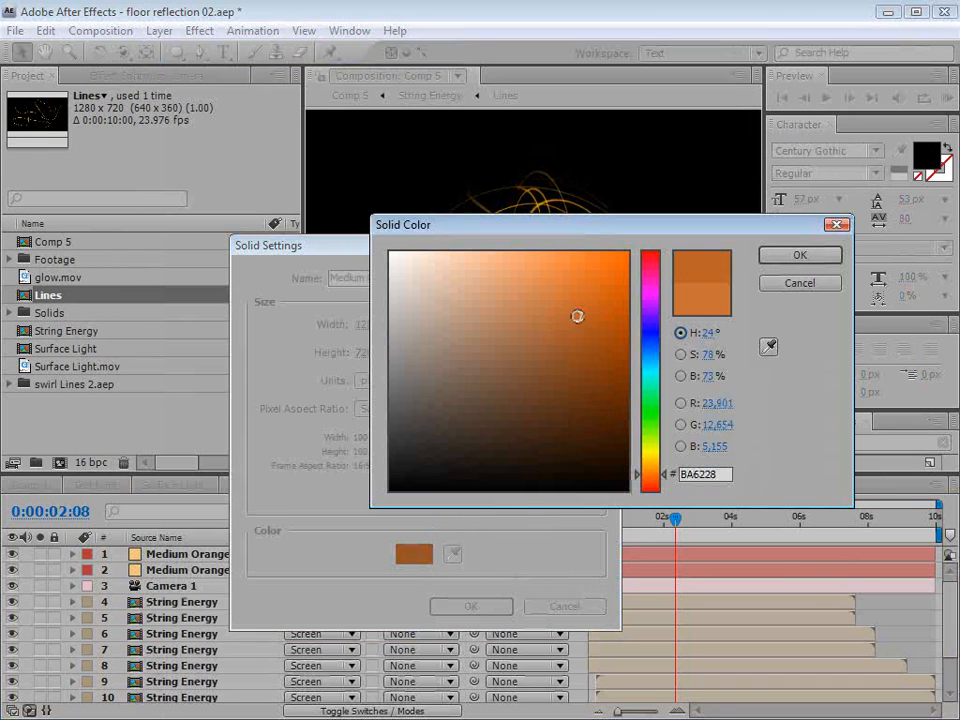
click(798, 255)
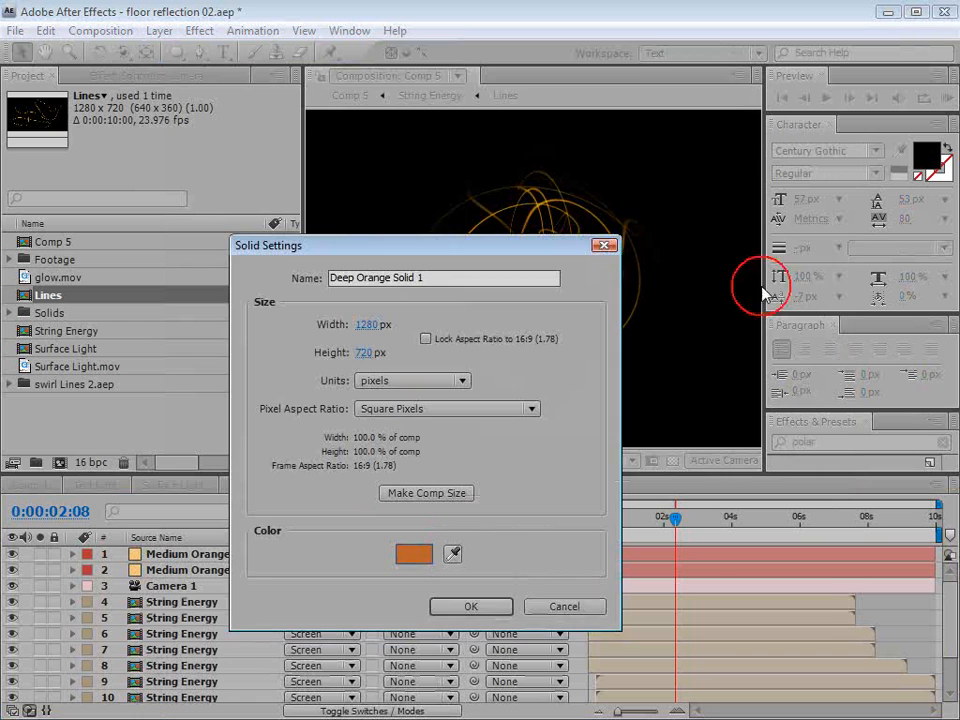
click(470, 606)
- Mask the deep orange solid with a larger circle drawn outward from the composition's centre
click(176, 52)
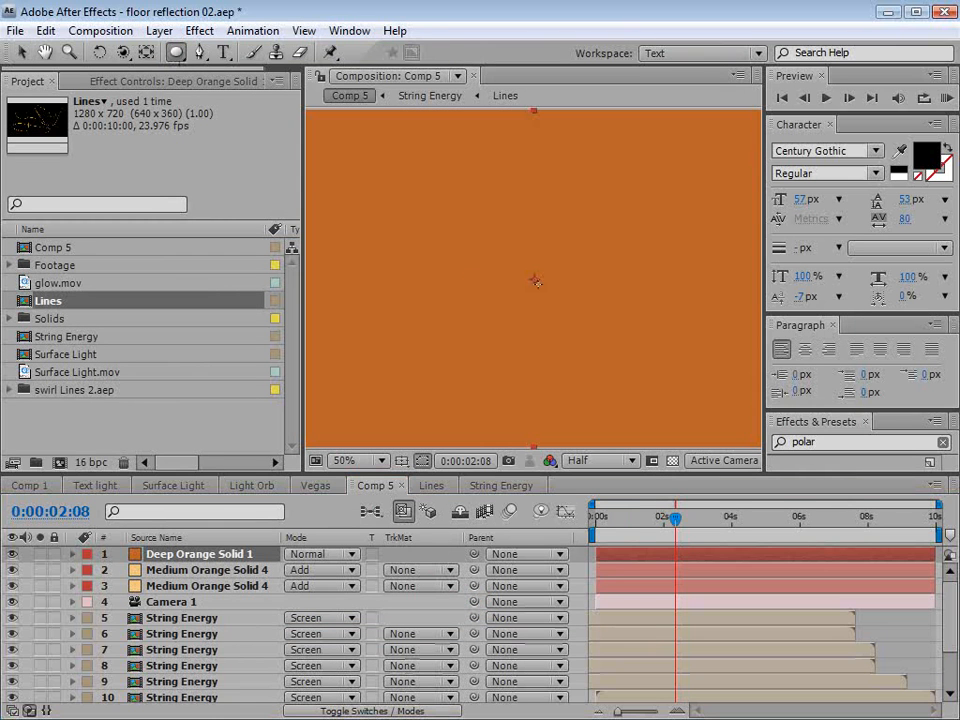
drag(533, 278, 590, 335)
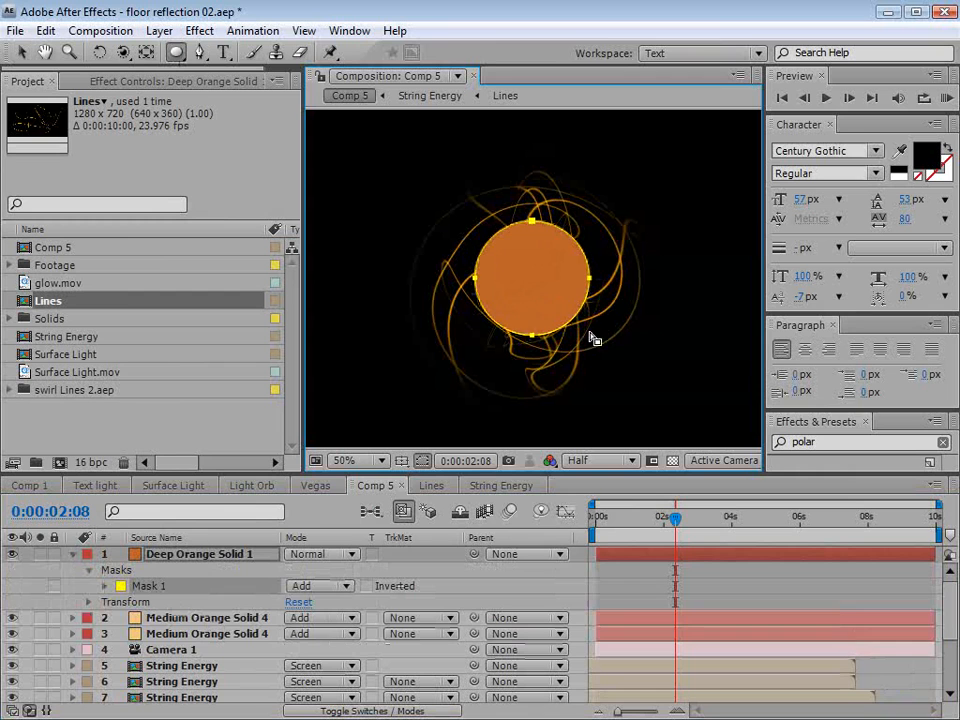
- Shift the deep orange solid's circular mask slightly off the centre, down and to the right, and feather it by 151 pixels
key(v)
drag(532, 333, 537, 347)
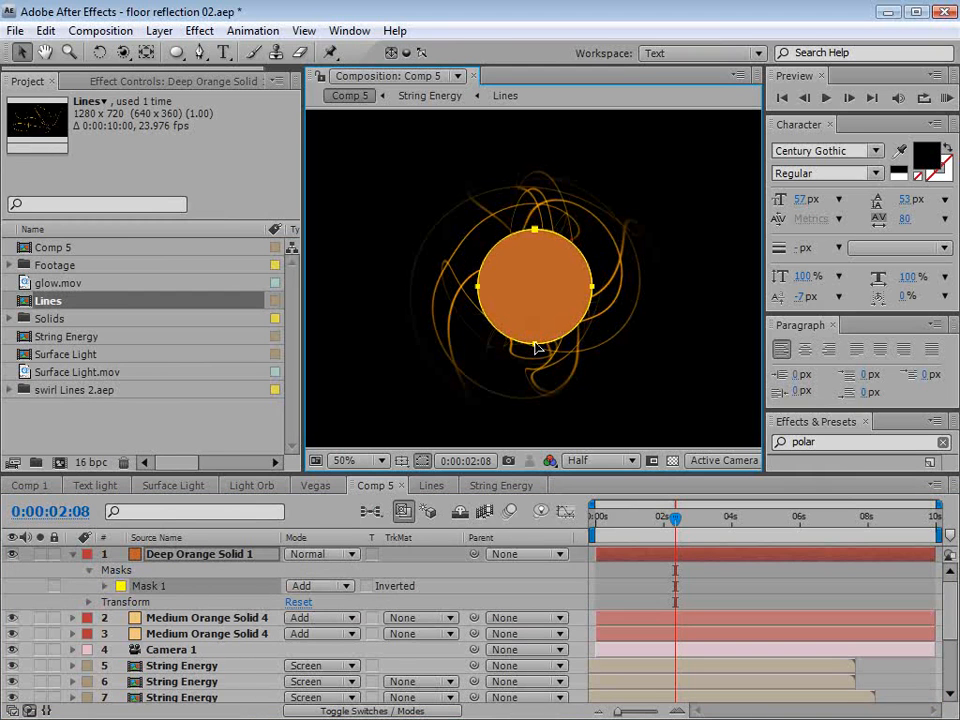
key(f)
drag(321, 587, 453, 568)
- Set the deep orange solid's blending mode to Add and check the glow in an enlarged composition view
click(316, 554)
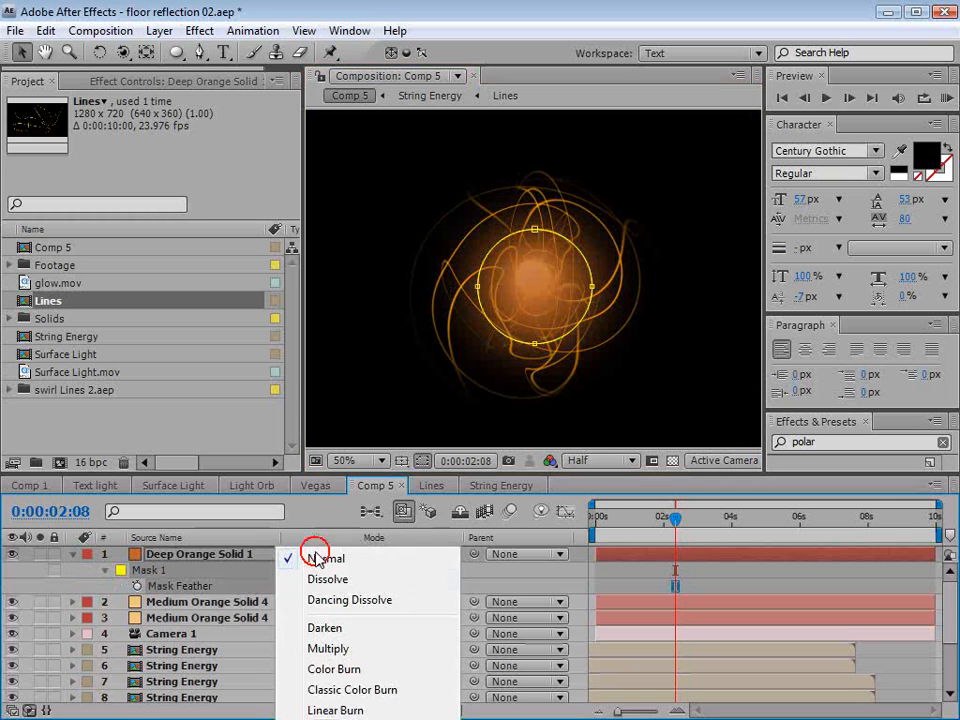
click(316, 719)
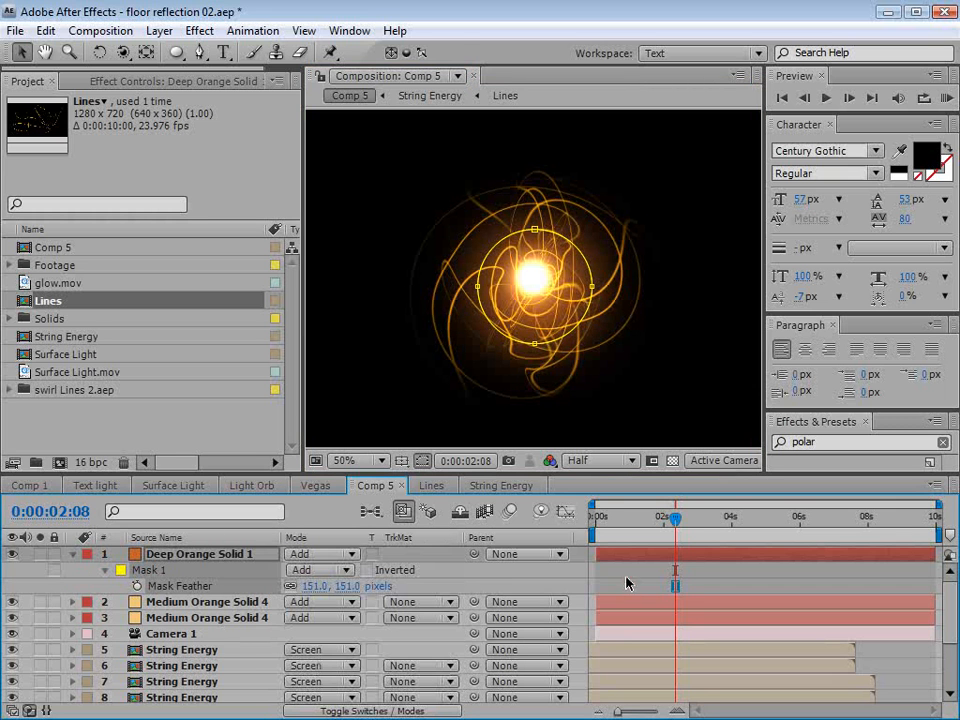
scroll(428, 256, up, 2)
key(grave)
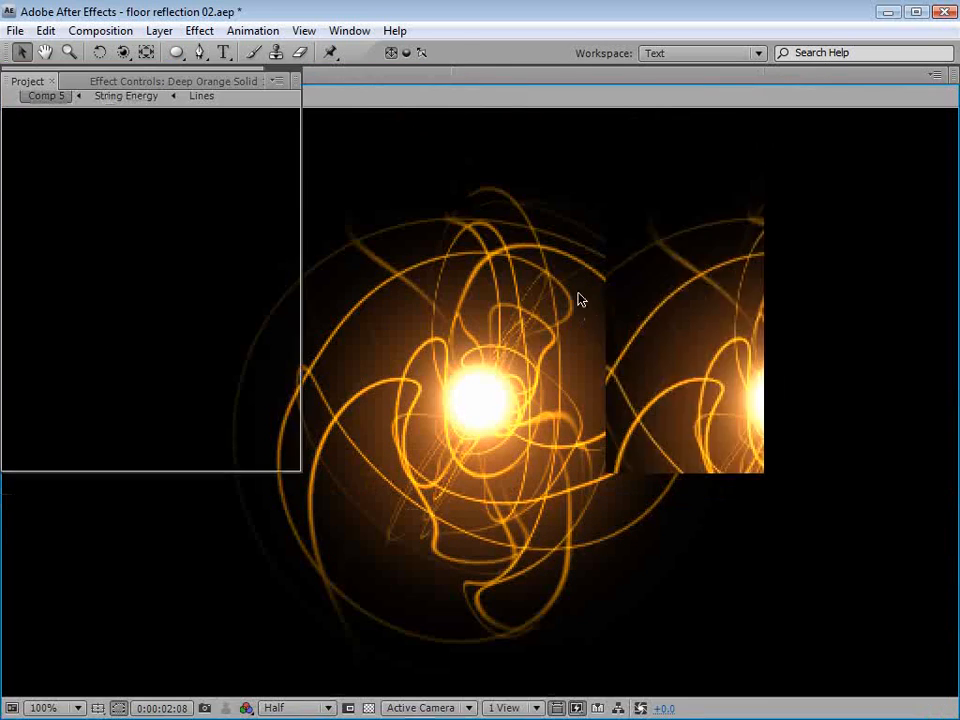
scroll(578, 298, down, 2)
key(grave)
- Add a null object above the deep orange solid and make it a 3D layer
click(212, 554)
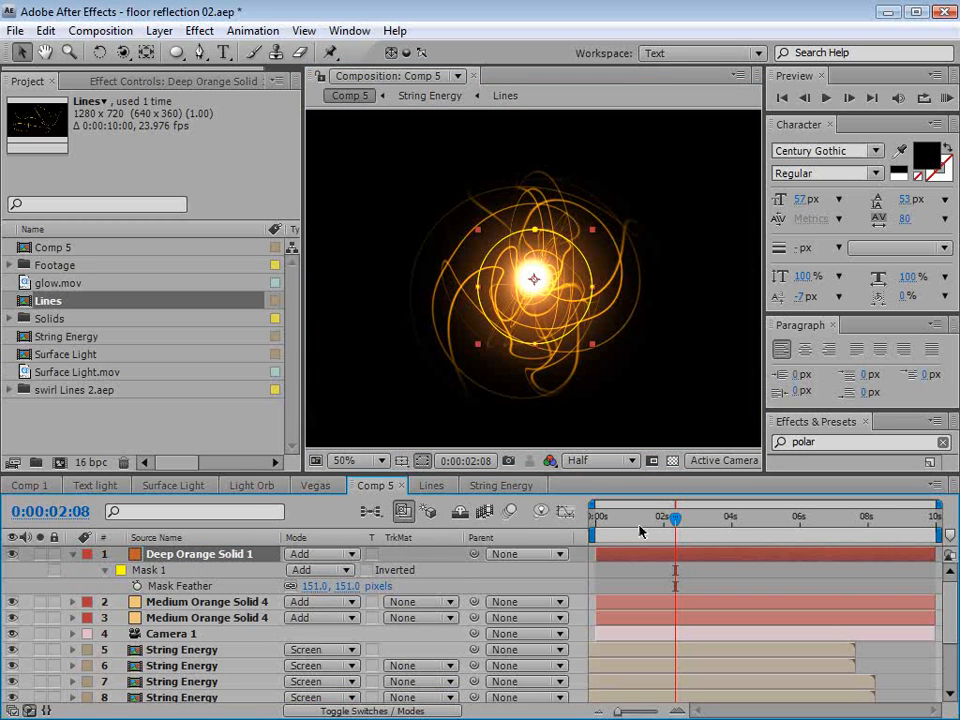
click(159, 31)
mouse_move(176, 51)
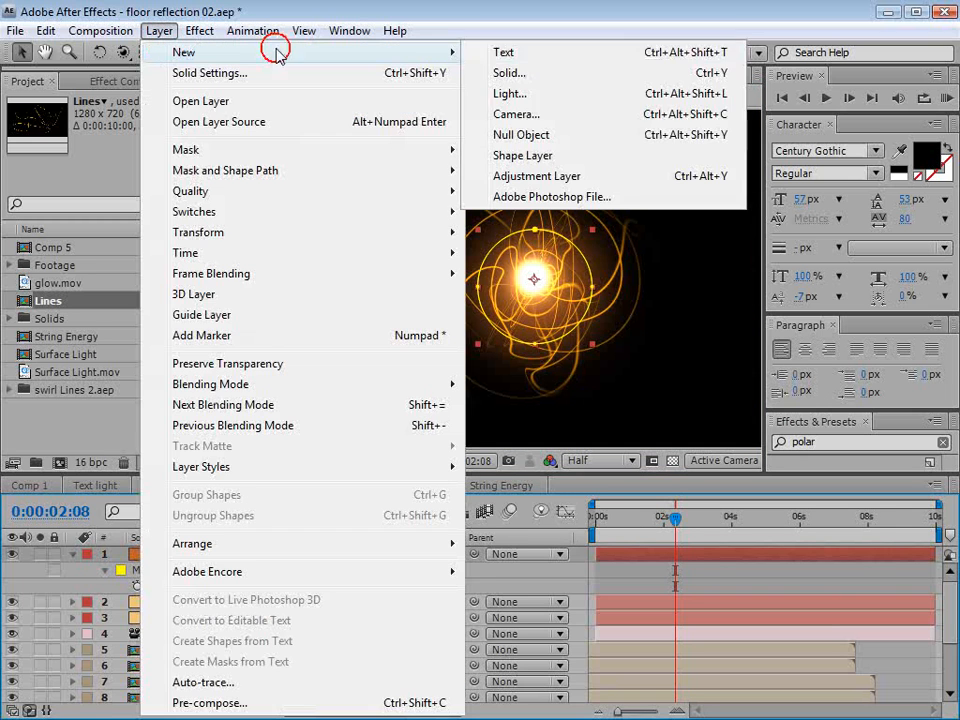
click(521, 134)
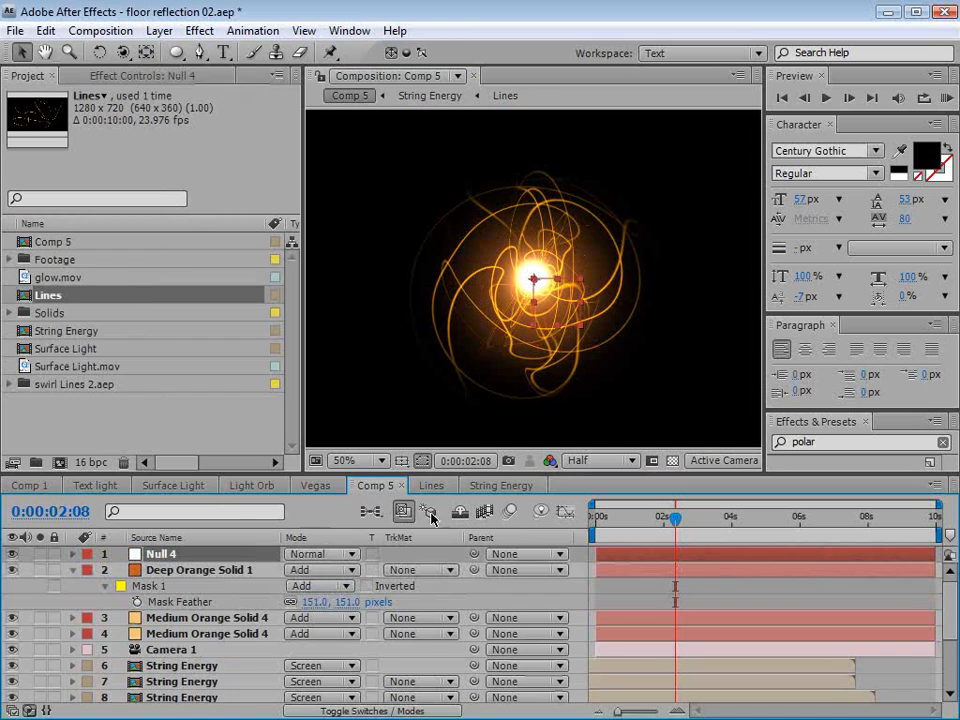
click(350, 711)
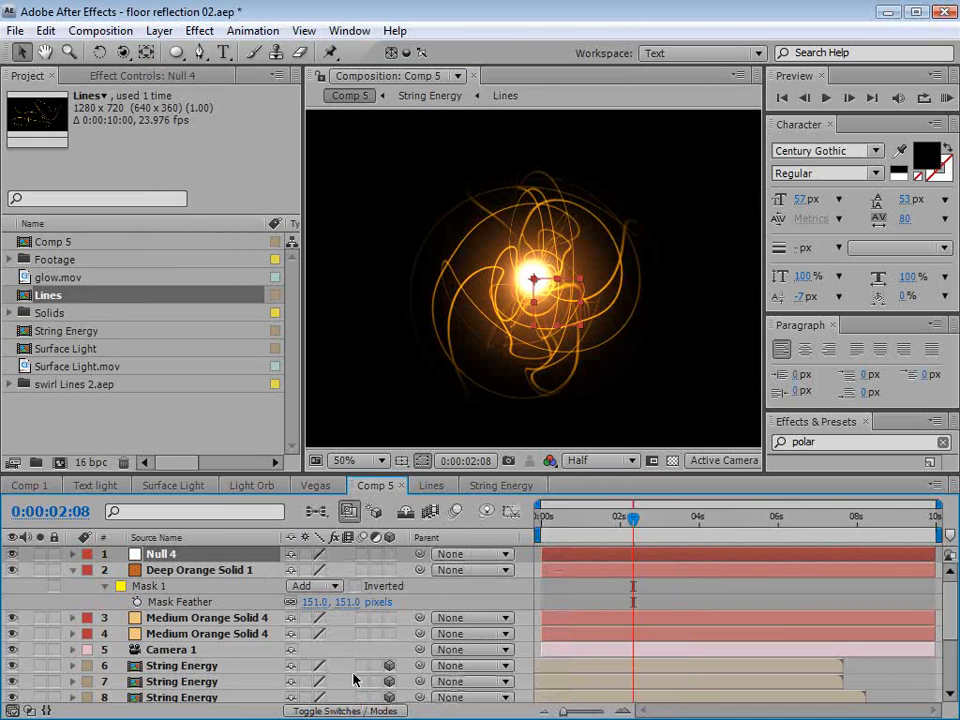
drag(330, 475, 329, 347)
scroll(469, 251, down, 2)
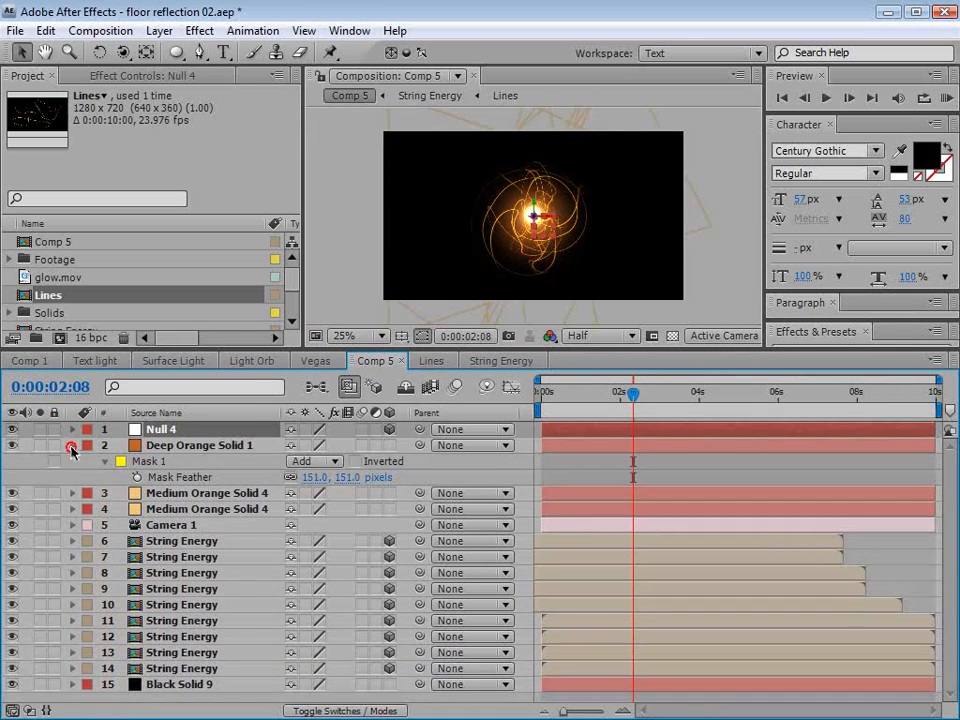
- Parent all nine String Energy layers to the new null
click(71, 446)
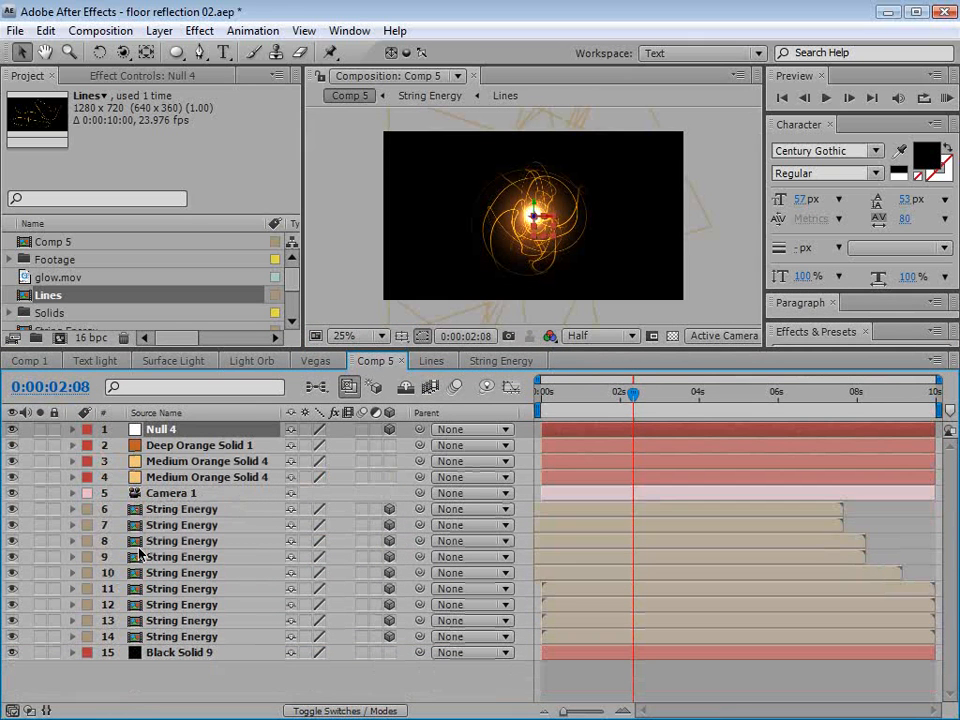
click(186, 514)
shift+click(184, 636)
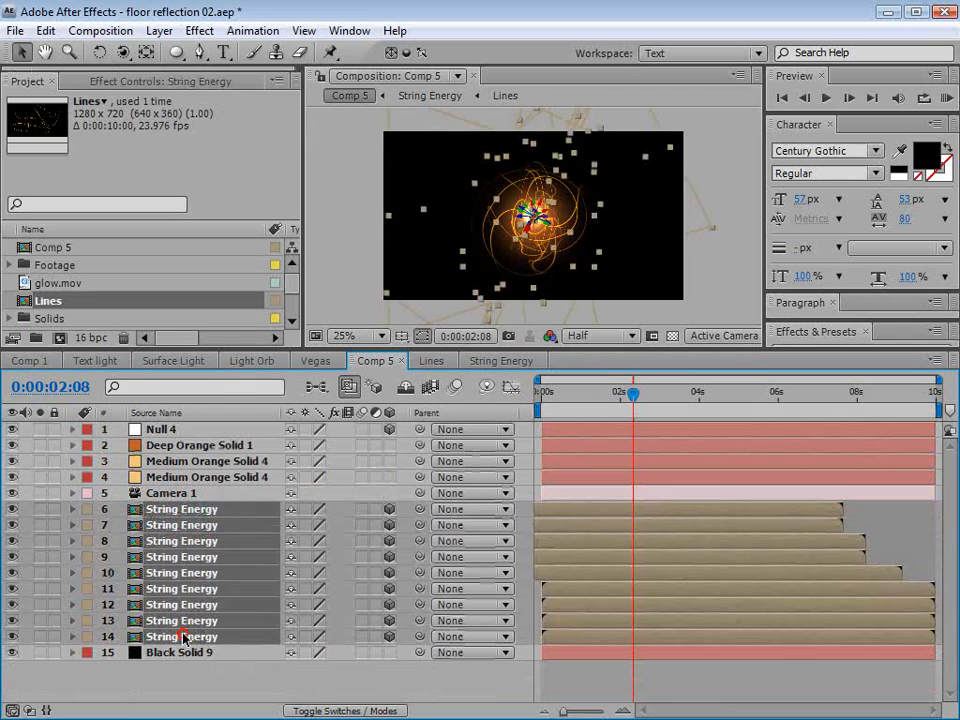
drag(419, 509, 166, 432)
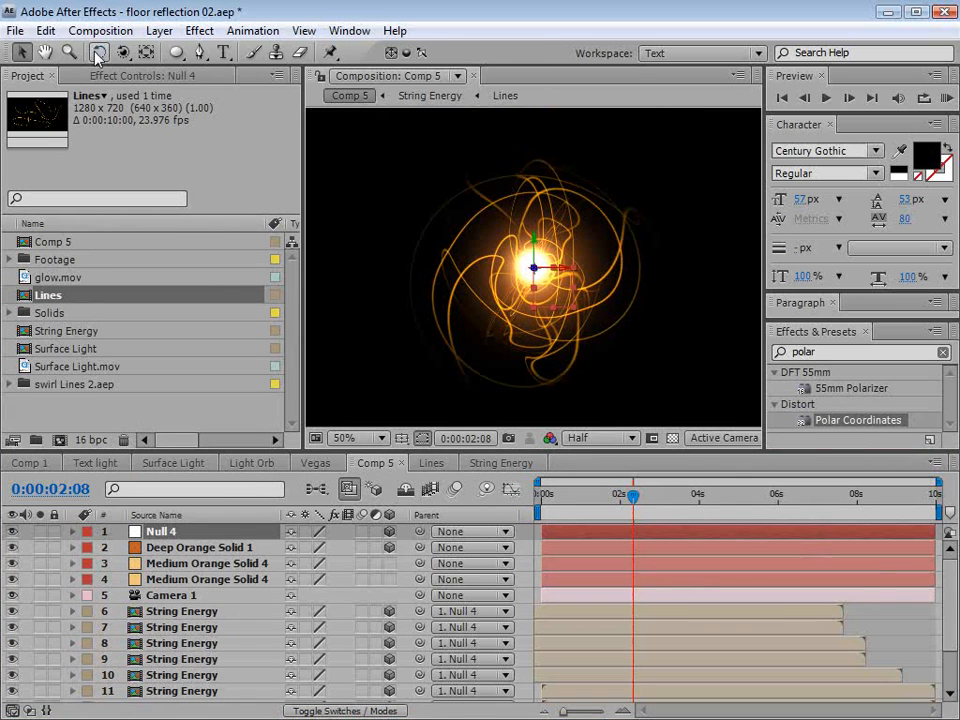
- Try rotating the null to turn all the String Energy layers together, and undo the rotation
click(97, 53)
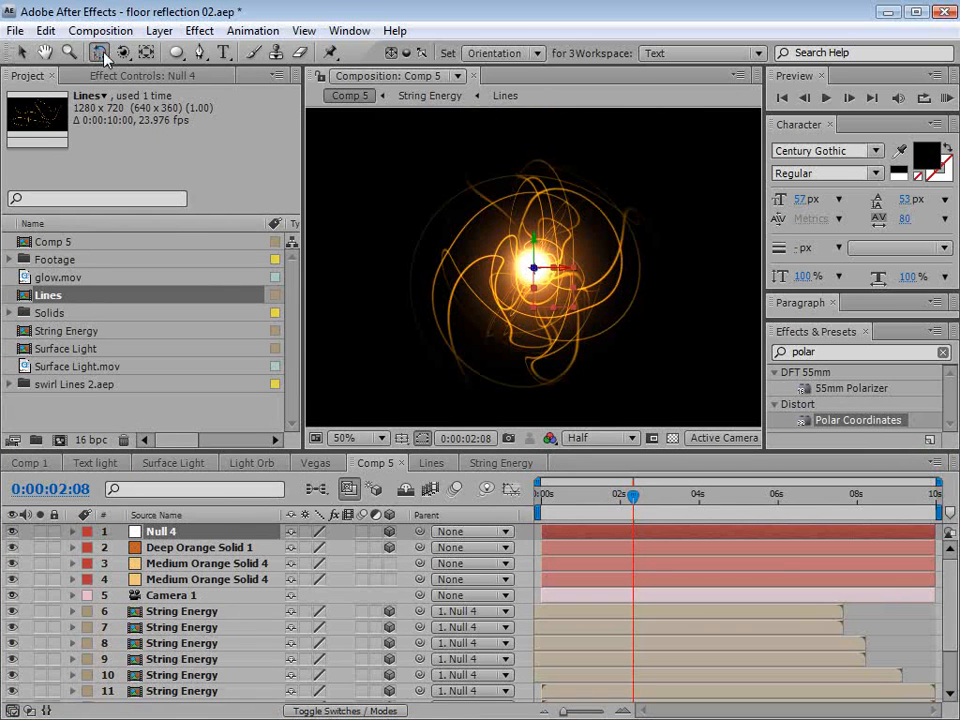
drag(534, 248, 454, 280)
key(ctrl+z)
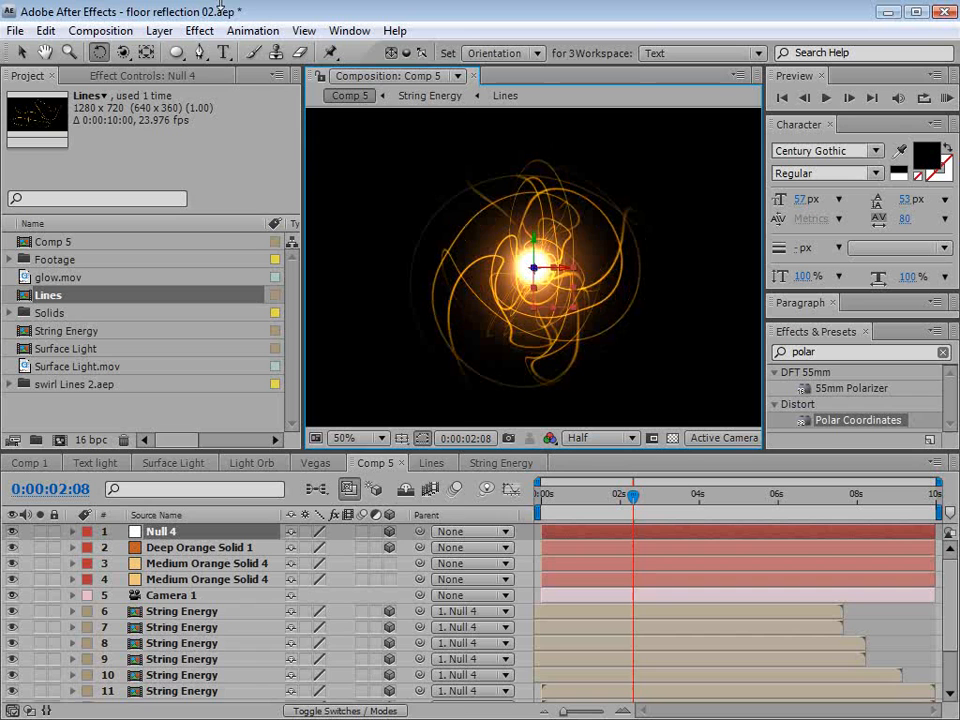
- Create a black 1280 x 720 solid above the null
click(159, 30)
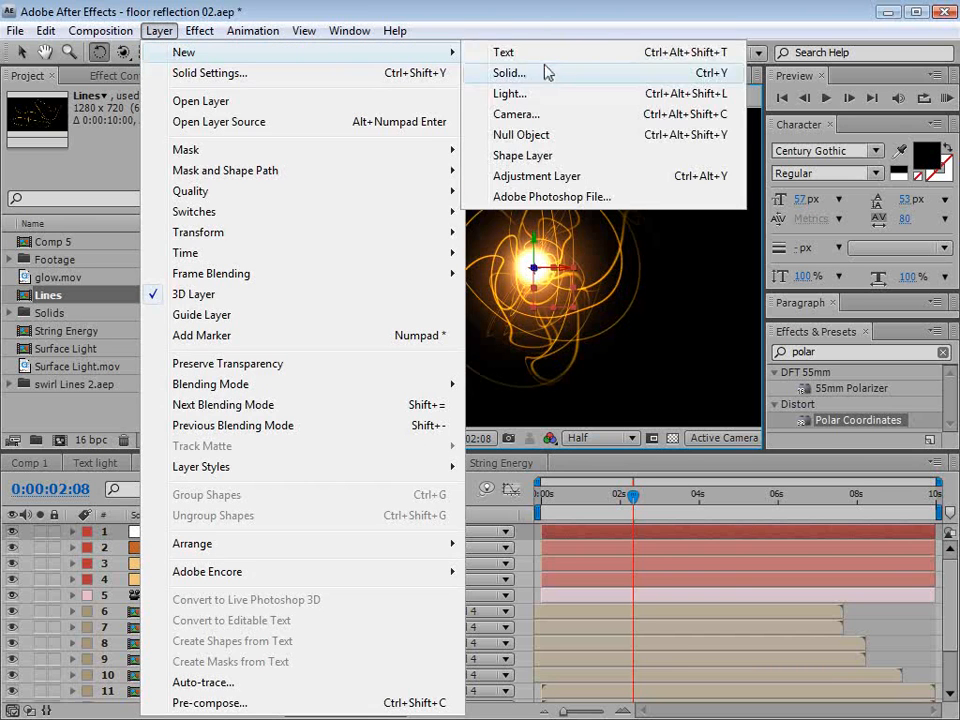
click(508, 73)
click(403, 561)
drag(459, 457, 546, 602)
key(Return)
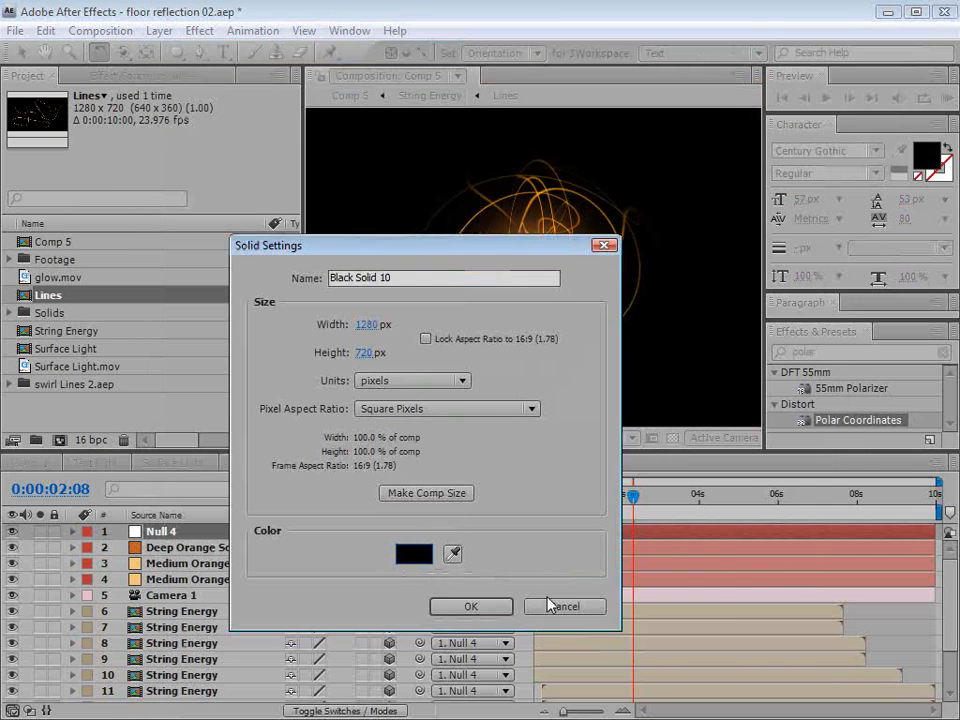
click(472, 607)
- Apply the CC Particle World effect to the black solid and turn its grid off
click(199, 30)
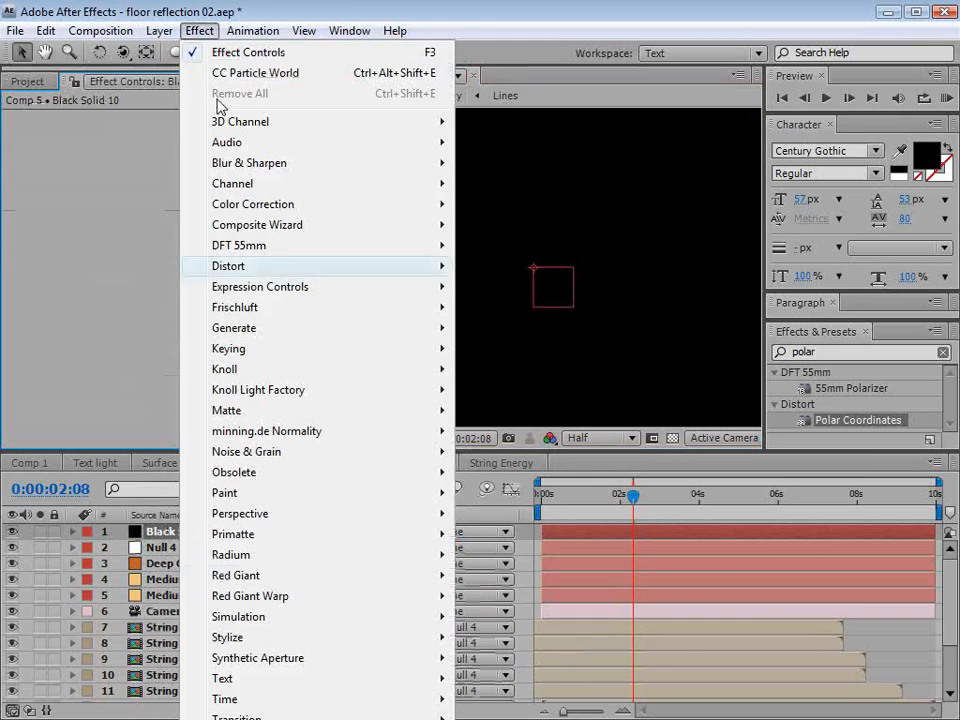
click(279, 617)
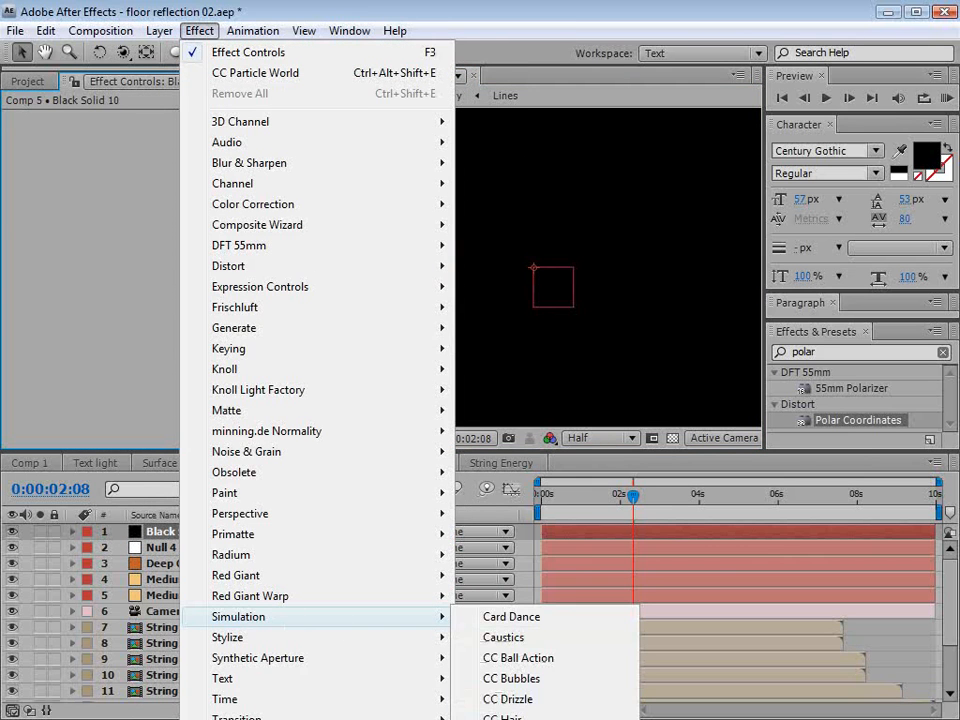
click(520, 719)
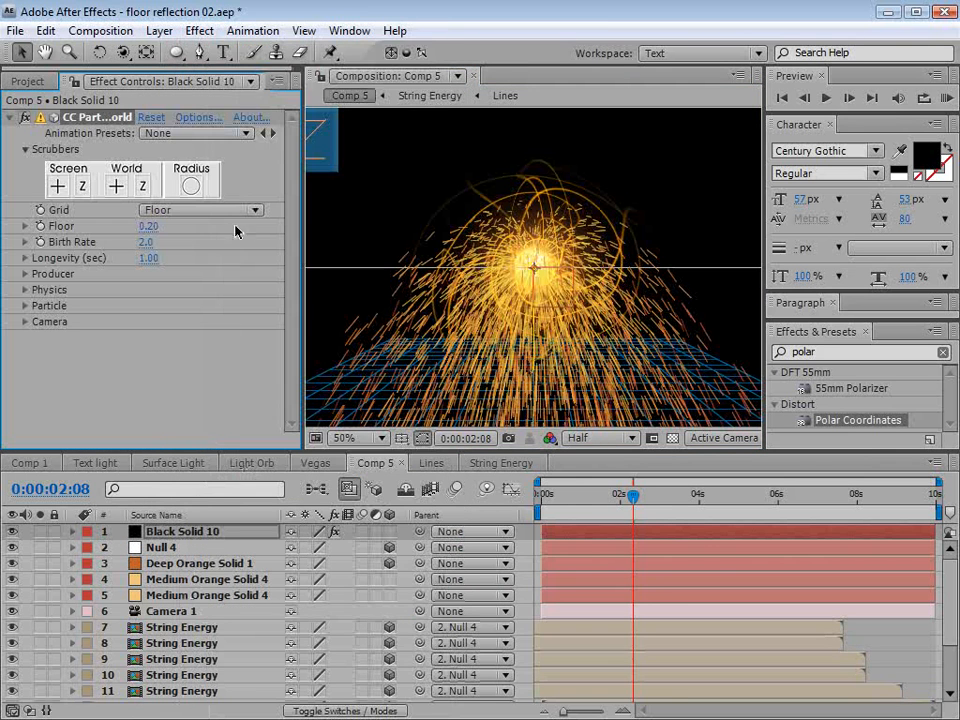
click(186, 210)
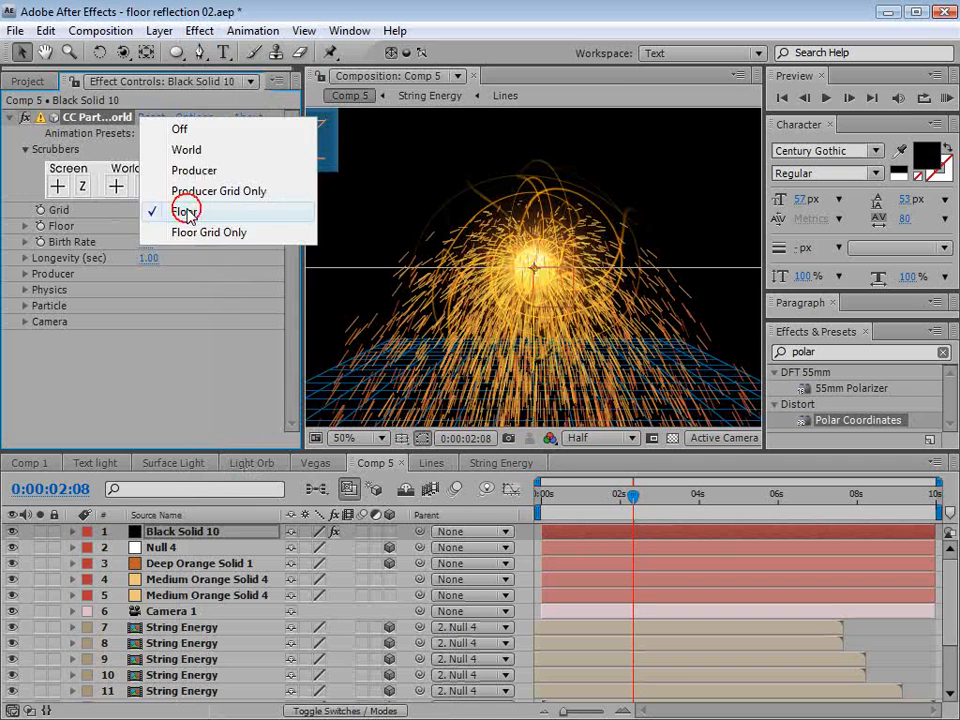
click(180, 129)
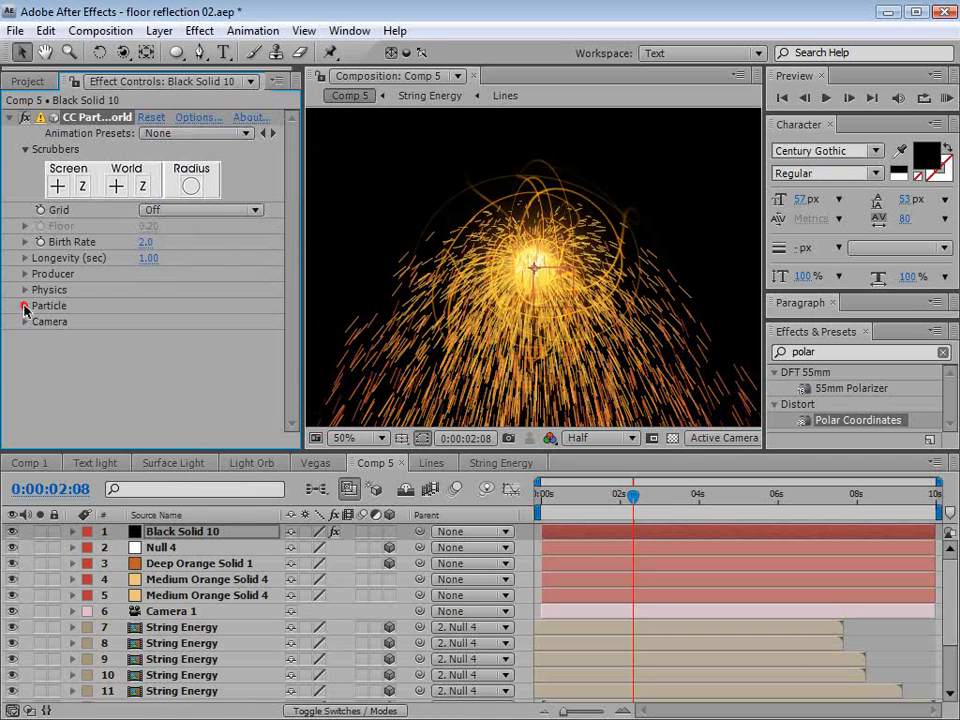
- Change the CC Particle World particle type to Faded Sphere
click(26, 306)
click(180, 203)
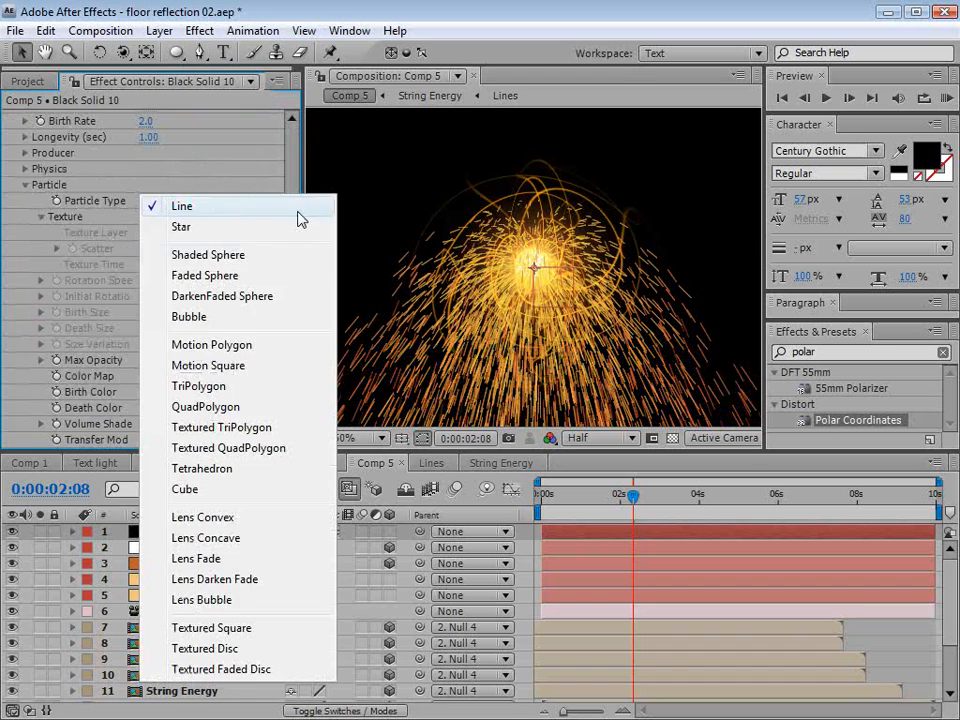
click(227, 280)
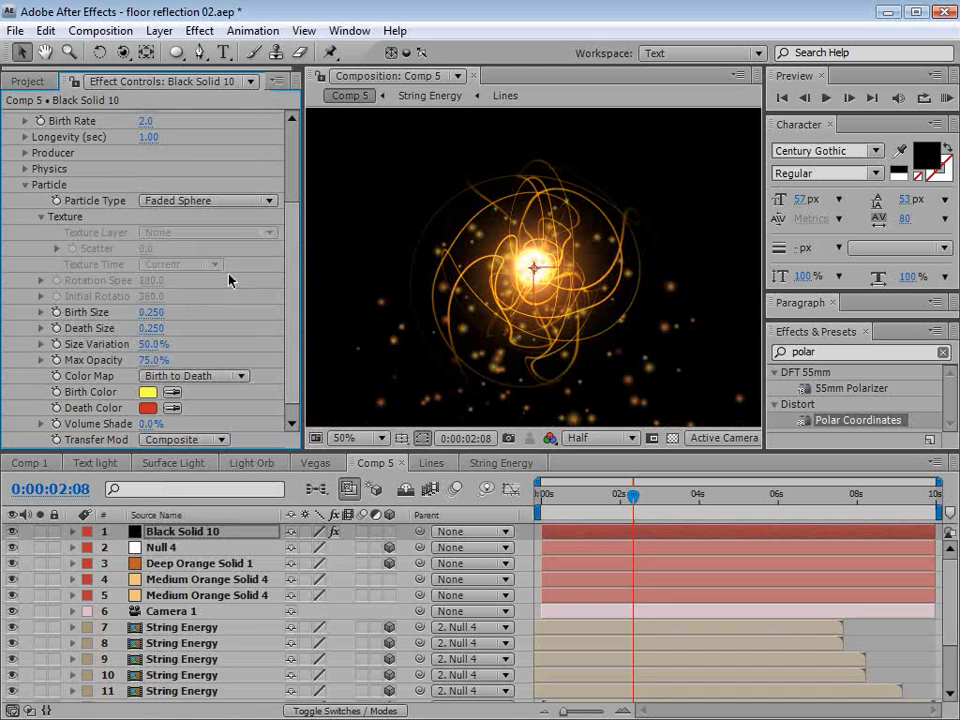
- In the particle physics, lower the velocity to 0.66 and set the gravity to 0
click(24, 170)
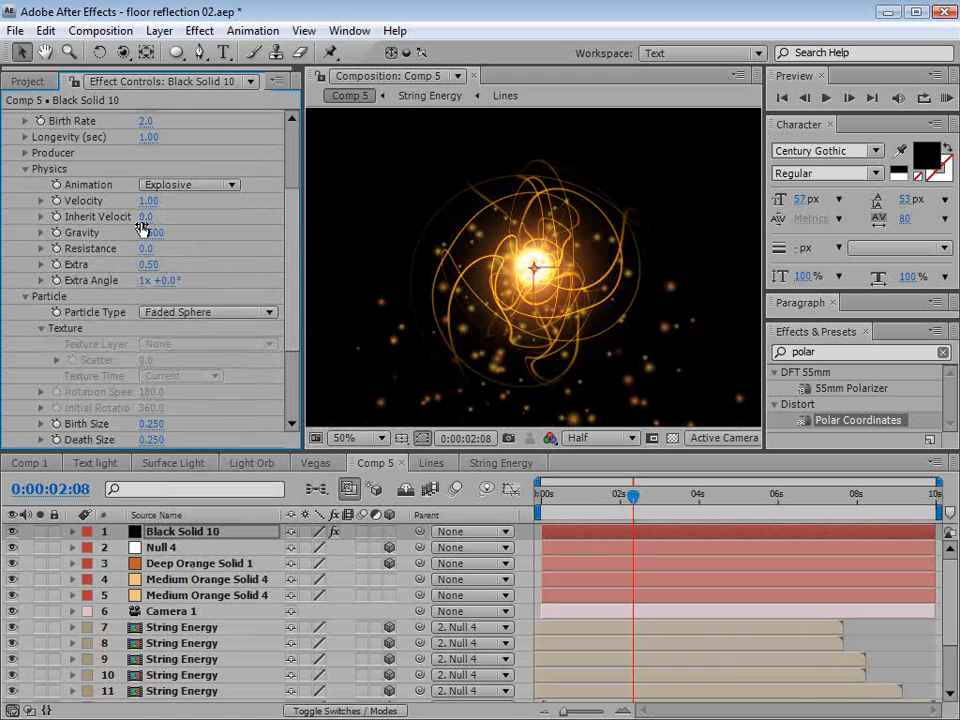
drag(151, 203, 119, 206)
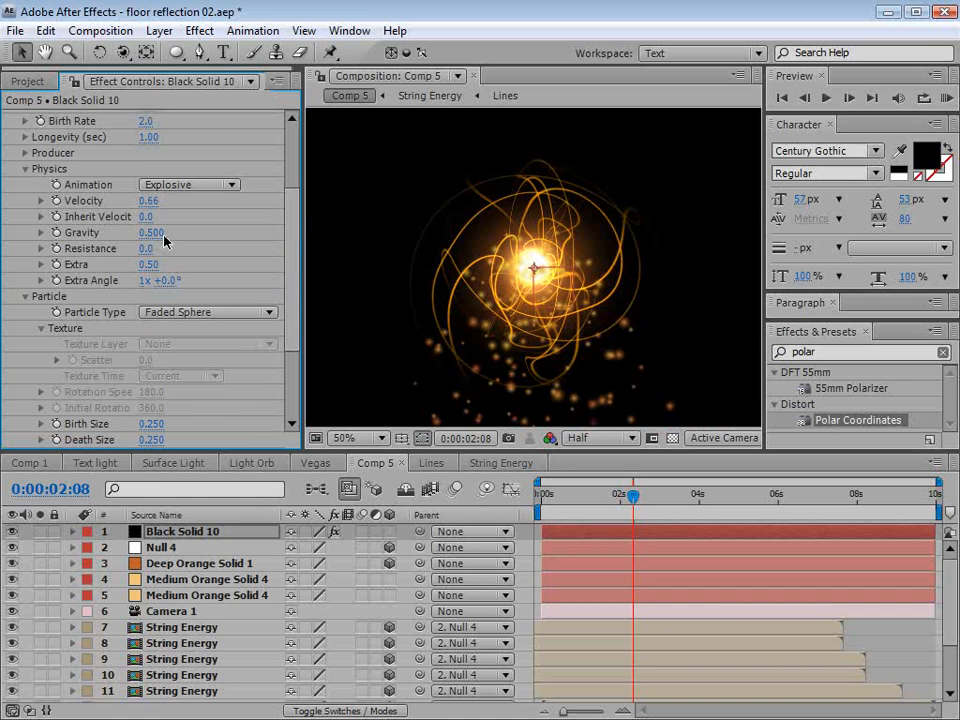
click(152, 233)
text(0)
key(Return)
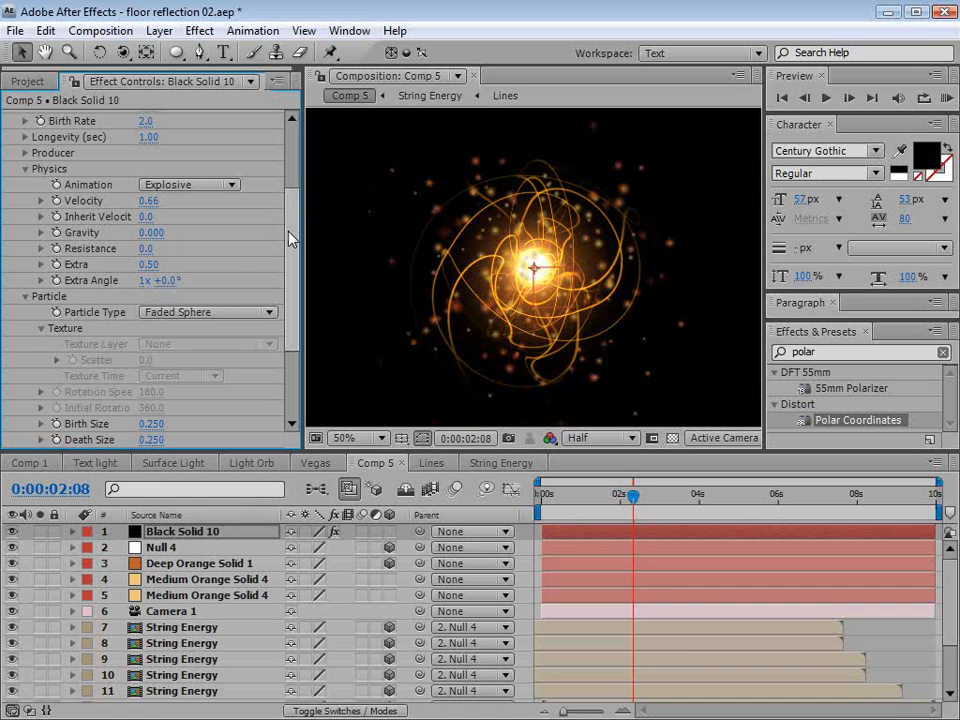
- Reduce the particle birth rate to 0.7 and raise the resistance to 2.9
scroll(250, 242, up, 2)
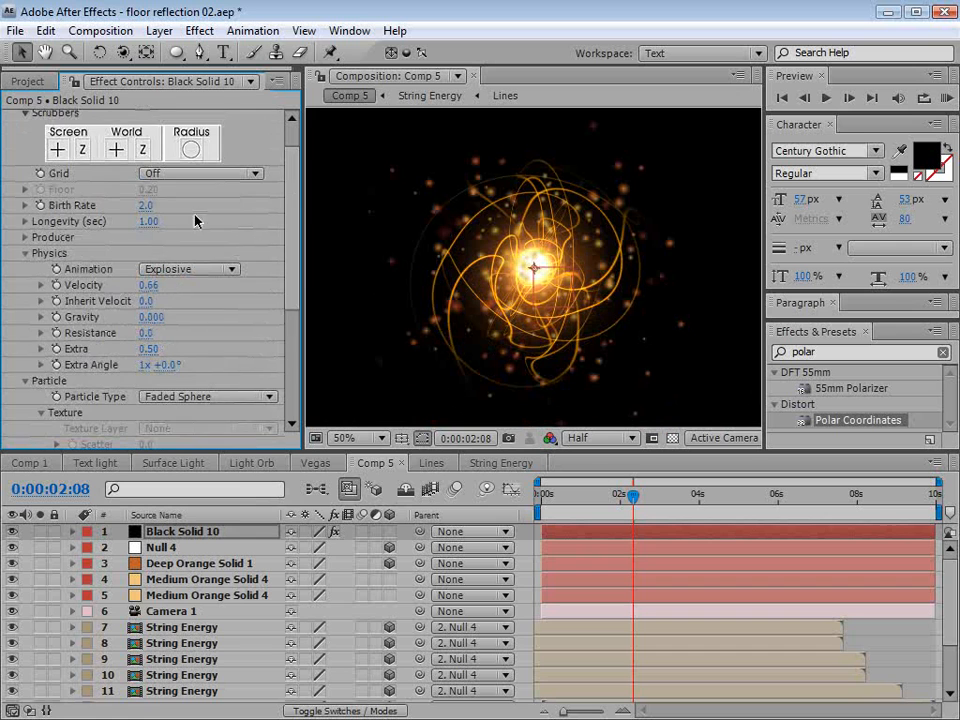
drag(146, 206, 133, 207)
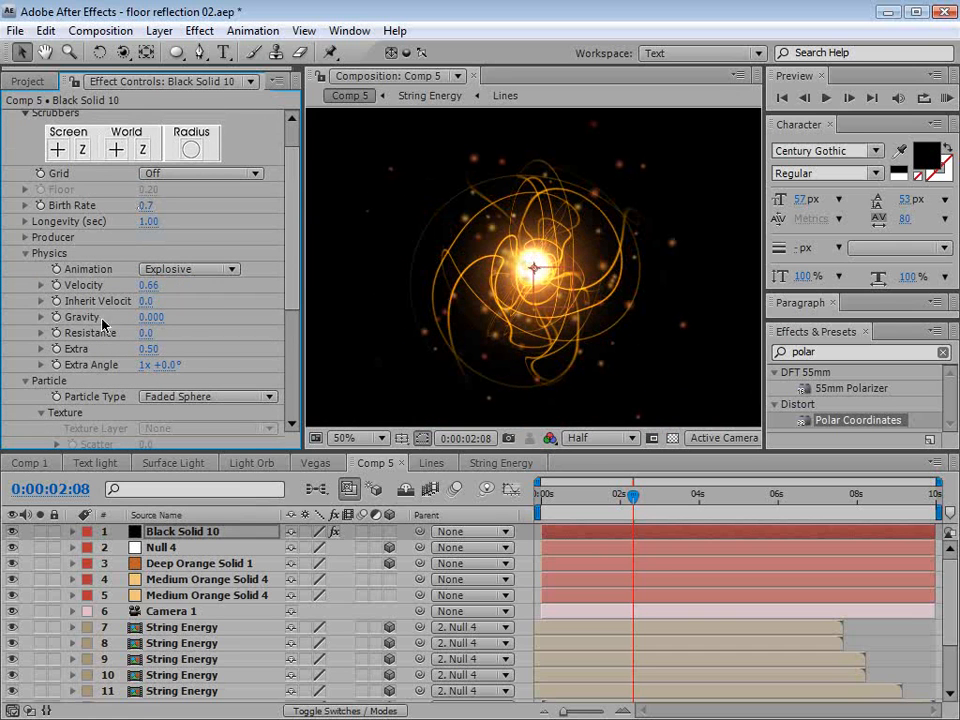
drag(150, 334, 171, 332)
- Reduce the particles' death size to 0.060 and preview the composition at 100% in Full resolution
scroll(268, 364, down, 5)
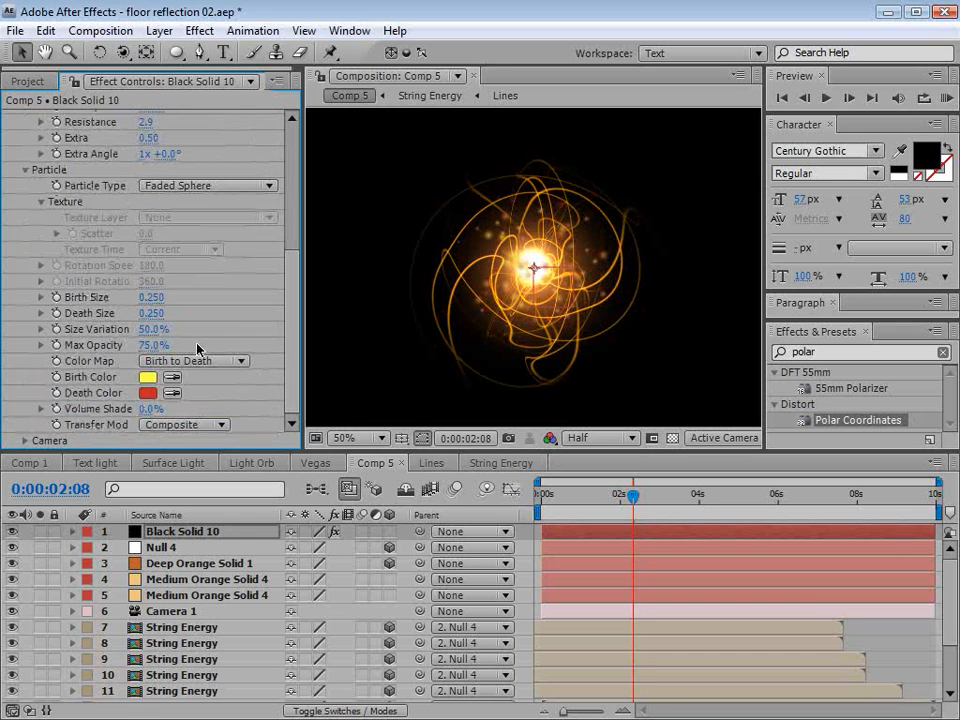
drag(153, 315, 138, 316)
scroll(571, 285, up, 1)
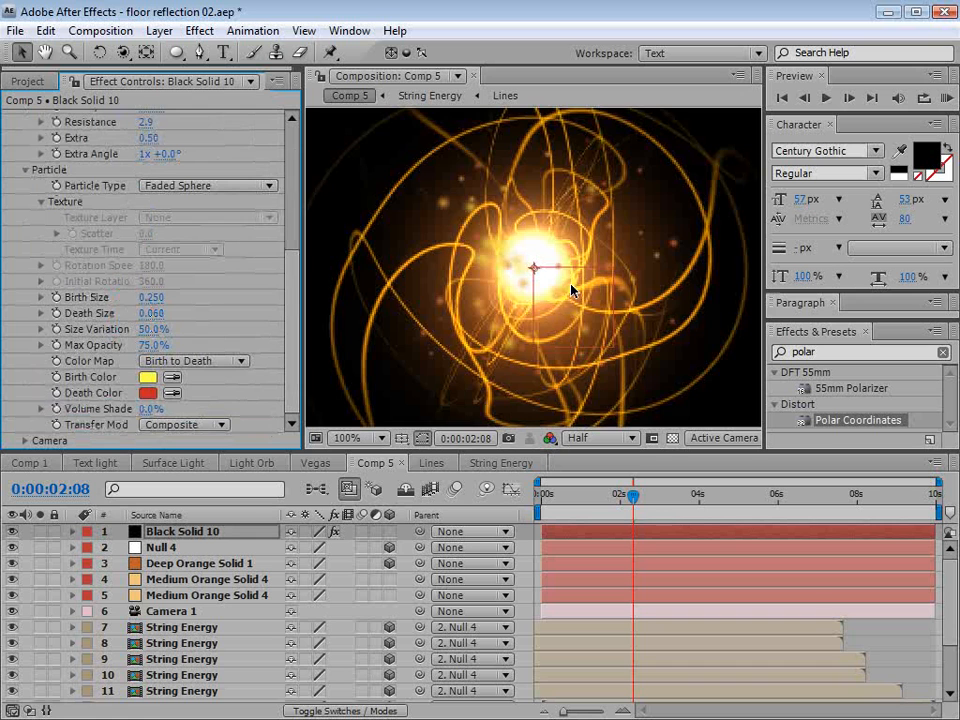
click(583, 438)
click(600, 490)
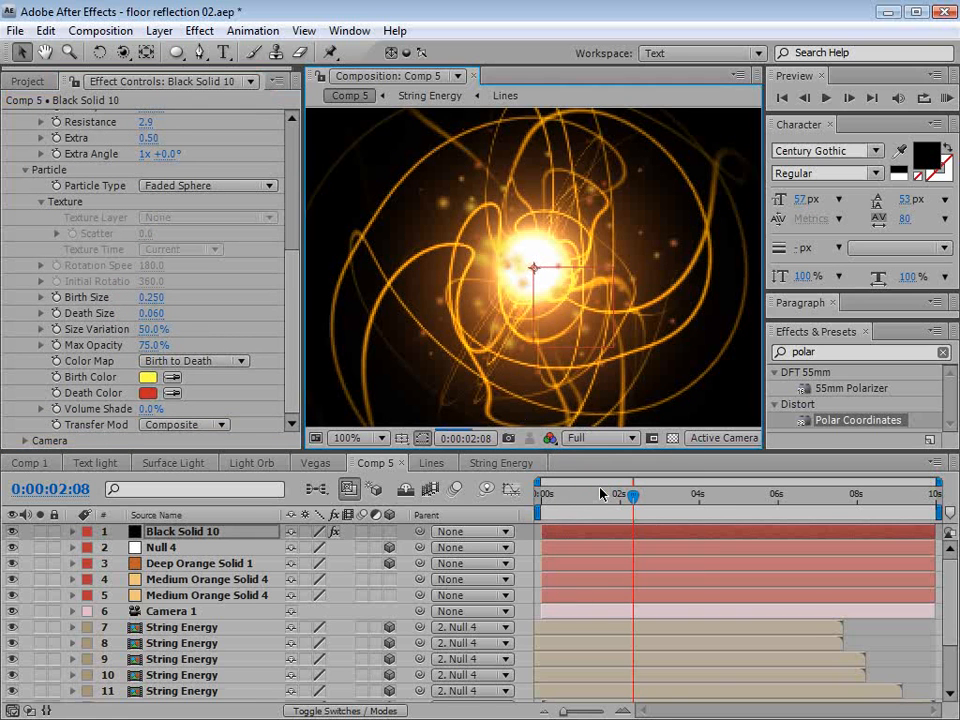
- Shrink the particles further, with a birth size of 0.110 and a death size of 0.010
drag(140, 297, 124, 298)
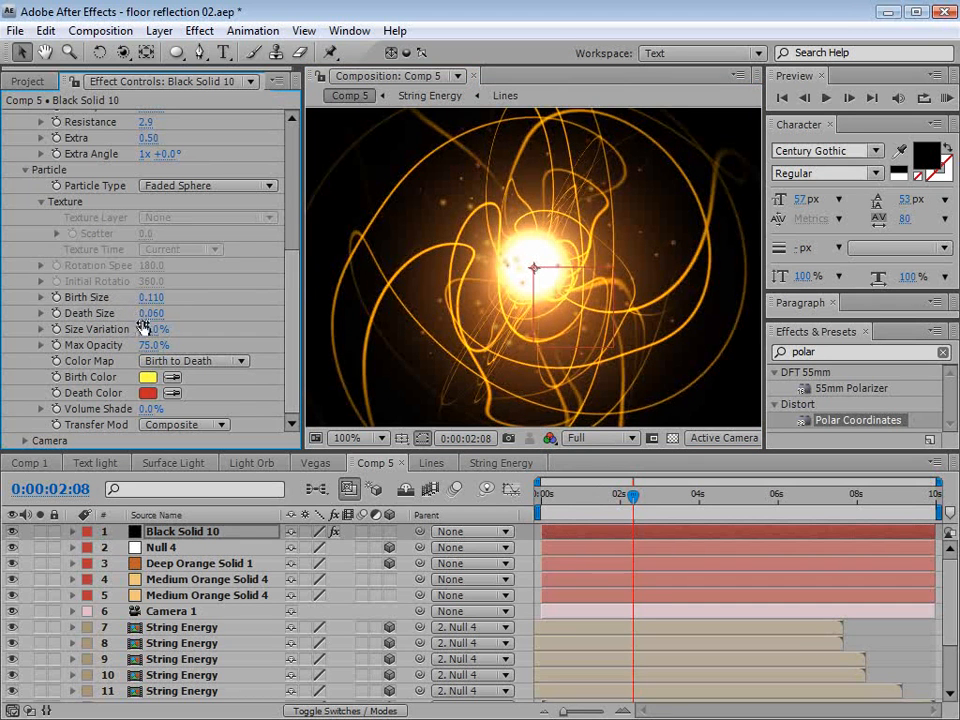
click(147, 313)
drag(147, 313, 143, 315)
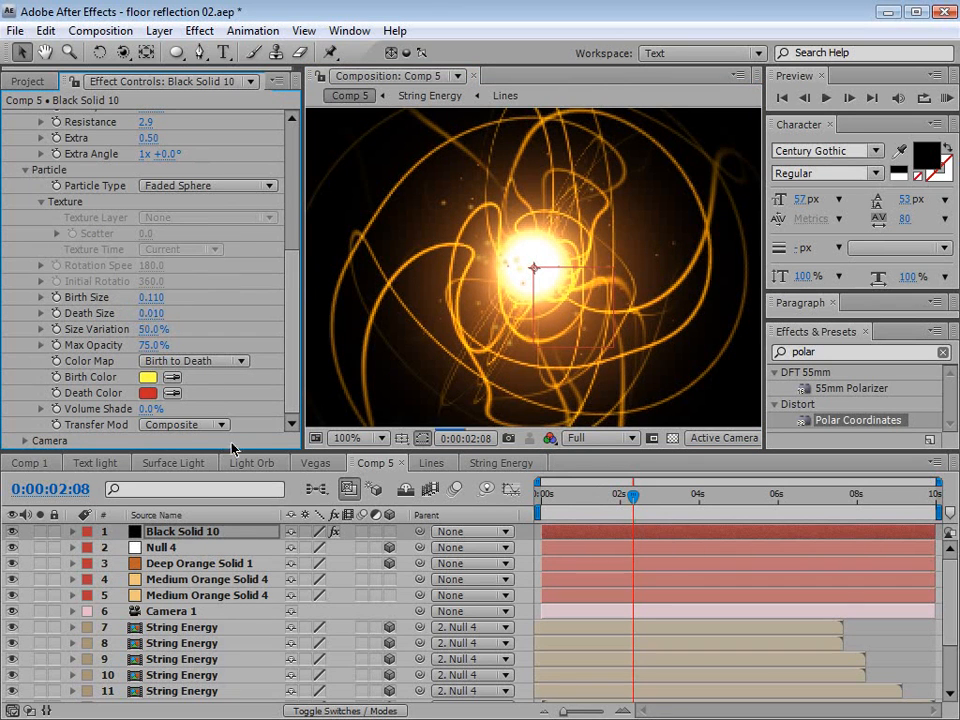
- Rename the Black Solid 10 layer to Particles and set its blending mode to Add
key(Return)
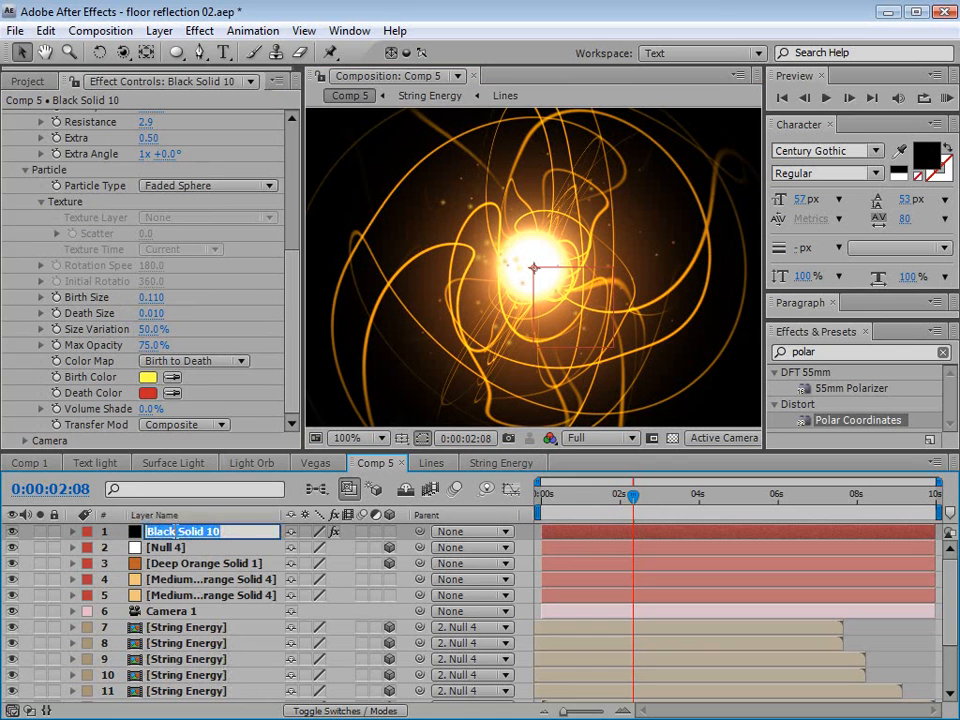
text(P)
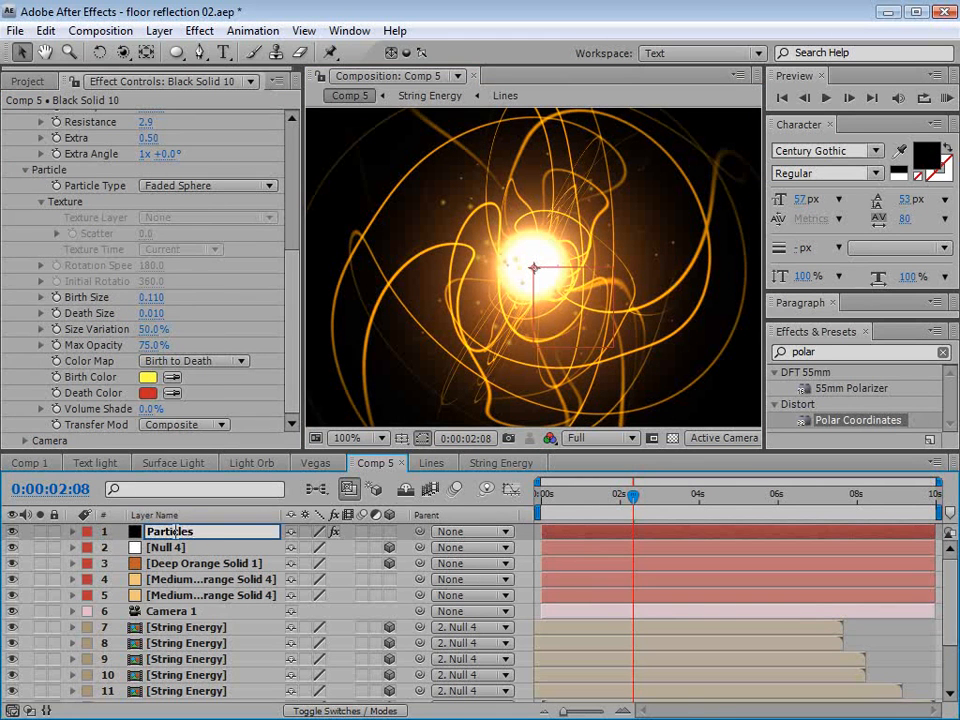
text(articles)
key(Return)
click(348, 711)
click(322, 531)
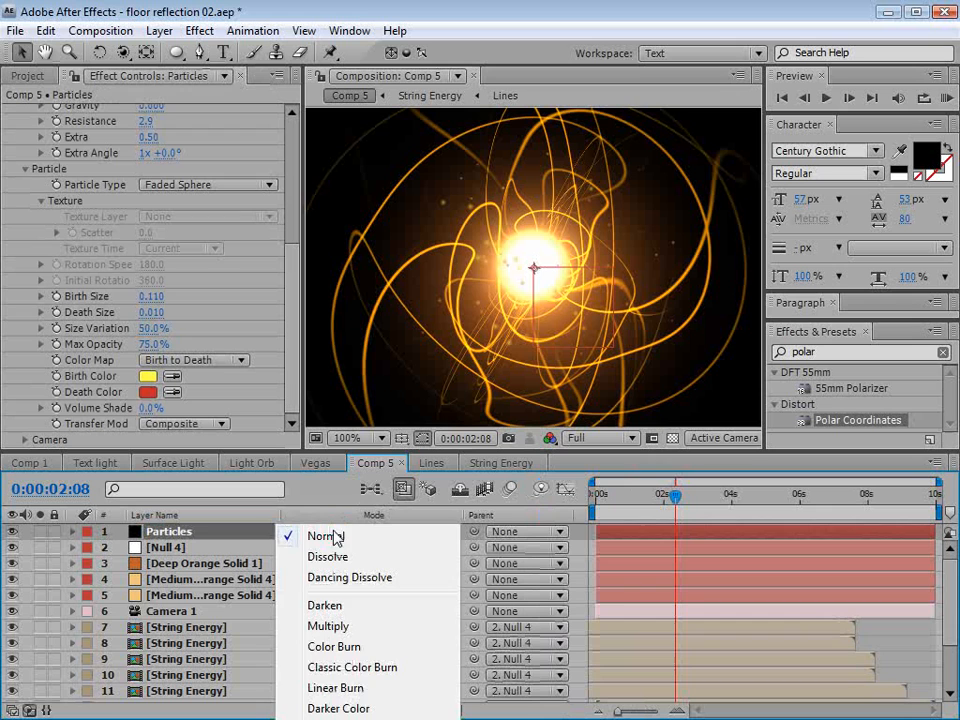
click(345, 719)
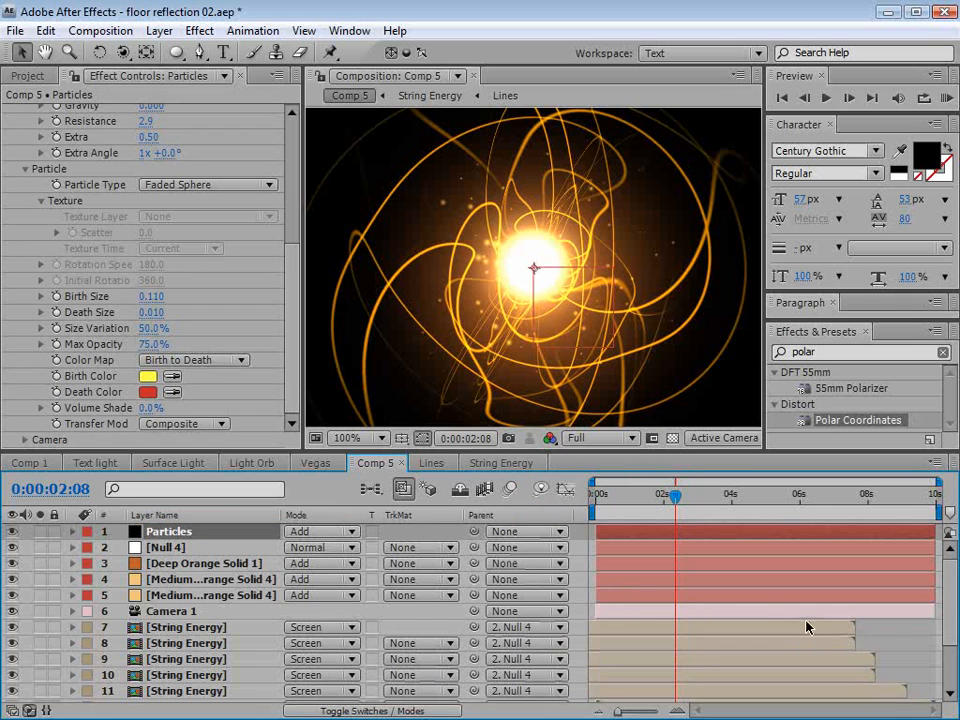
- Lower the particle velocity to 0.43 at 0:00:01:17 and check the orb in an enlarged composition view
key(grave)
key(grave)
drag(630, 496, 654, 494)
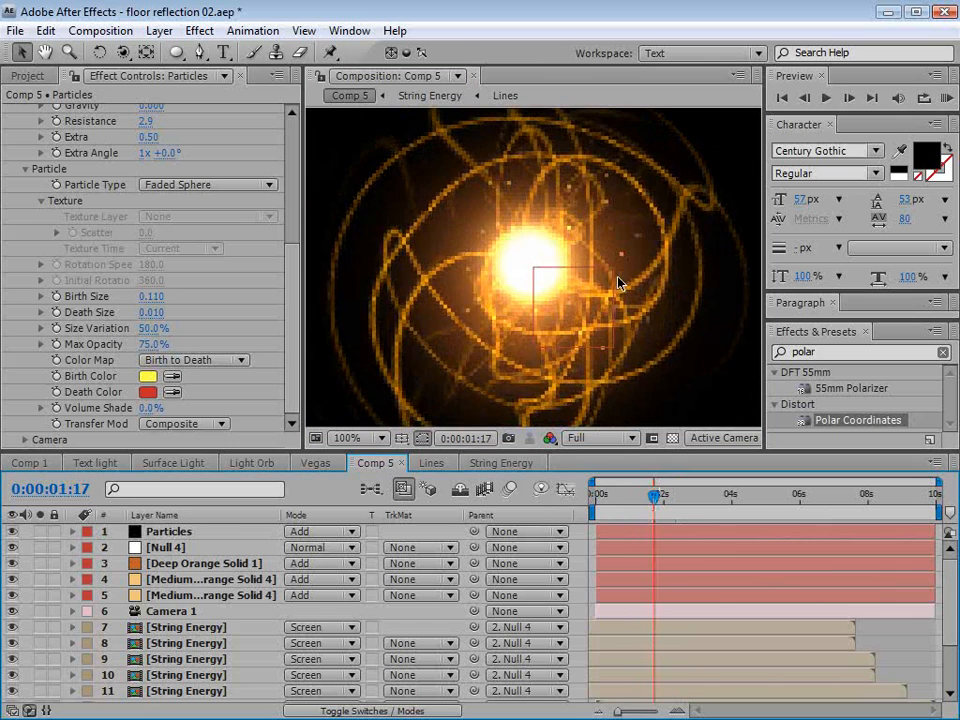
scroll(222, 246, up, 3)
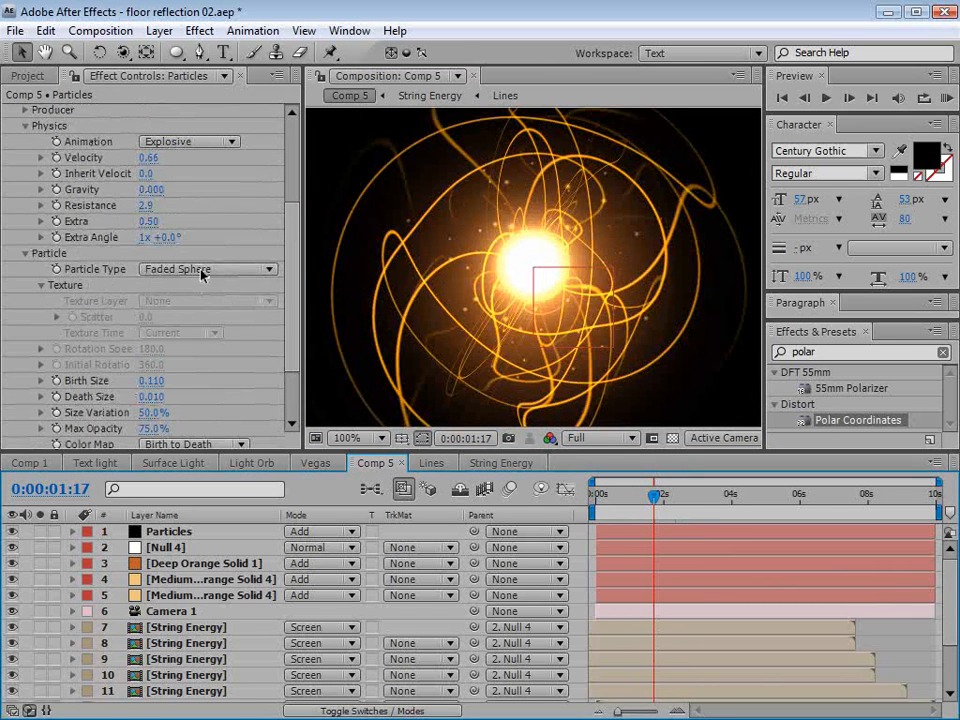
drag(148, 157, 134, 162)
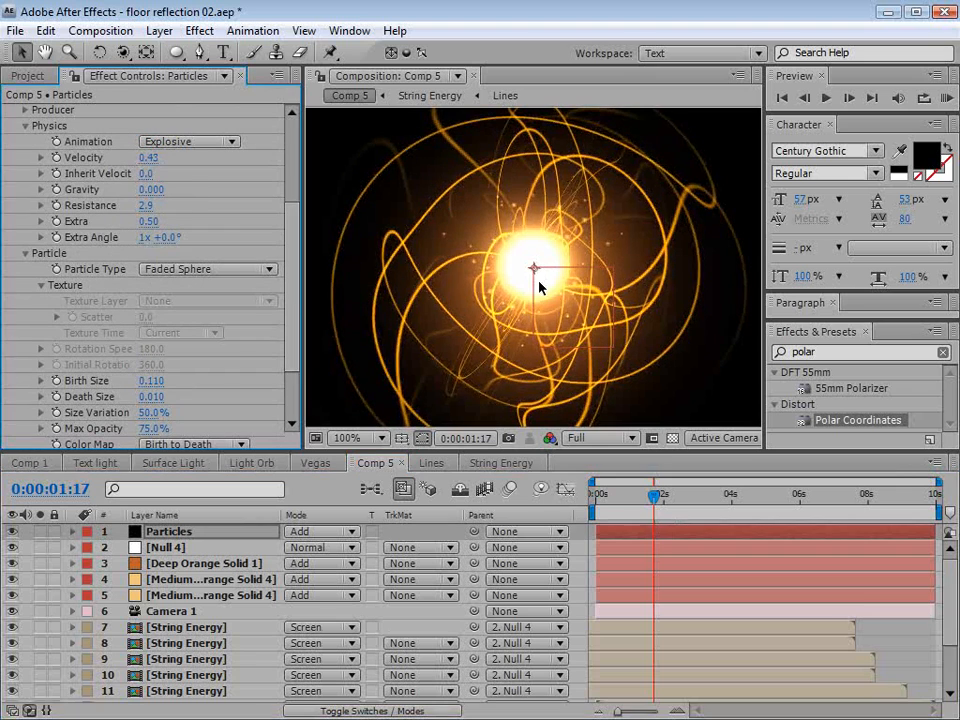
key(grave)
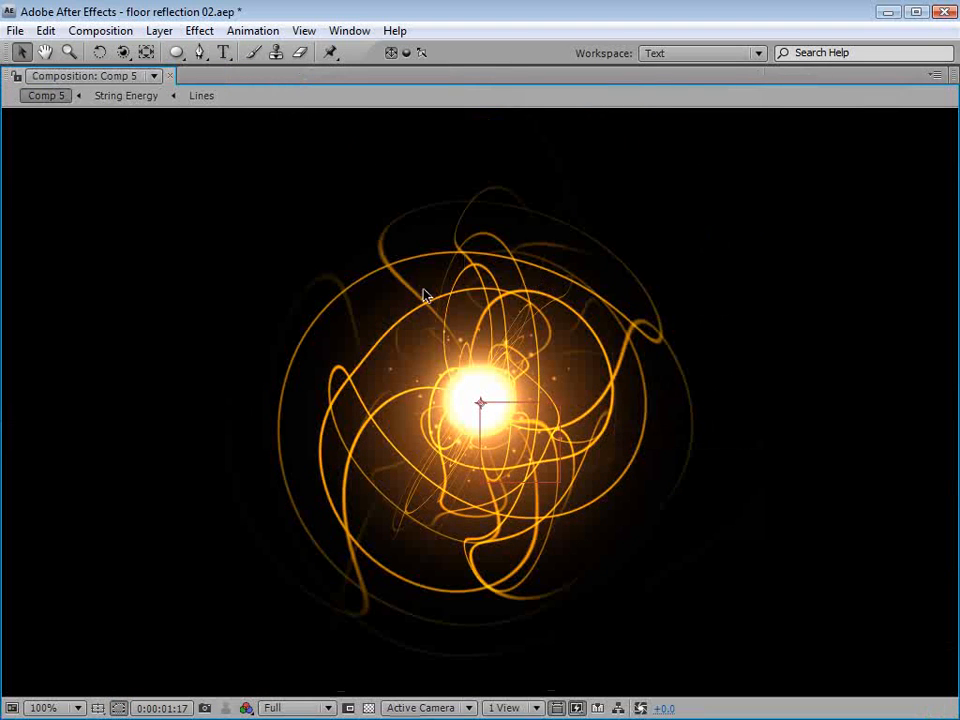
key(grave)
- Turn on depth of field for Camera 1 and set its aperture to 50 pixels
click(170, 611)
click(122, 52)
drag(470, 265, 509, 275)
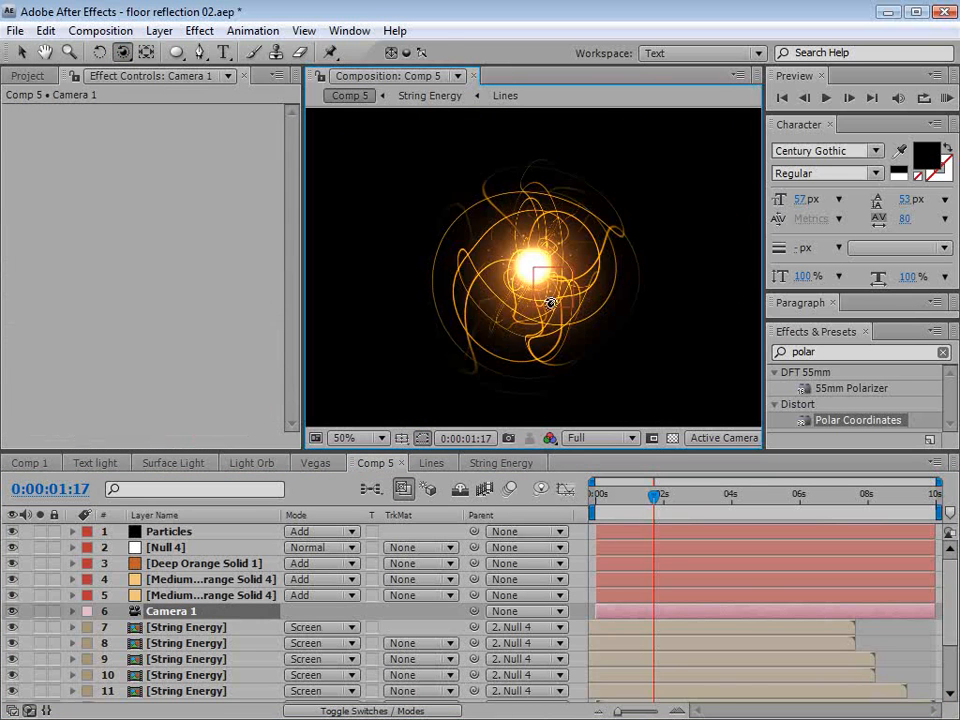
key(period)
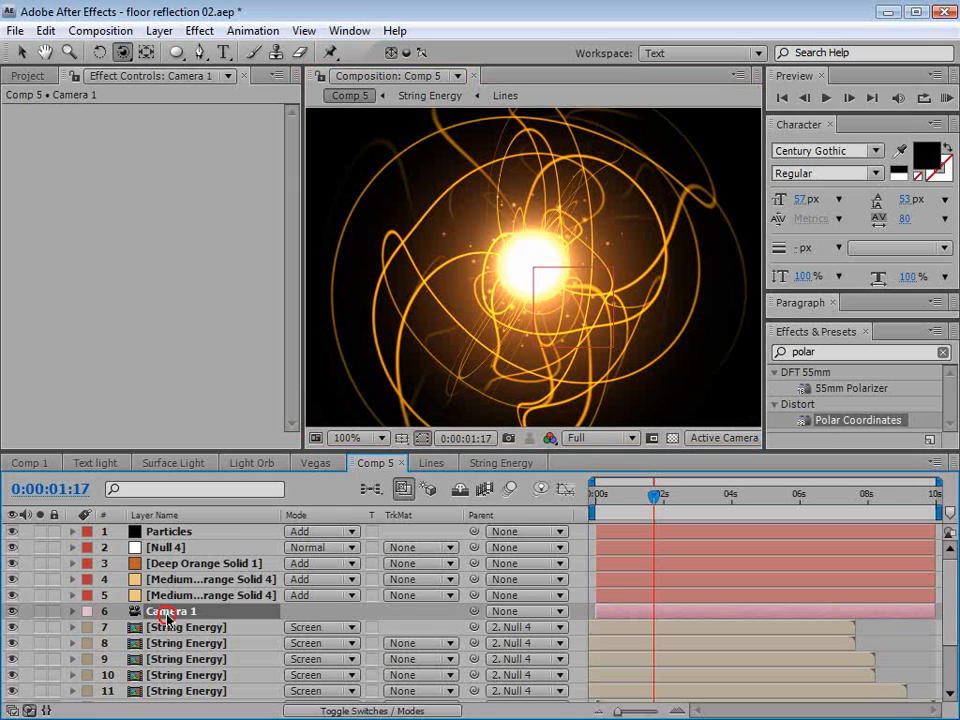
scroll(86, 583, down, 2)
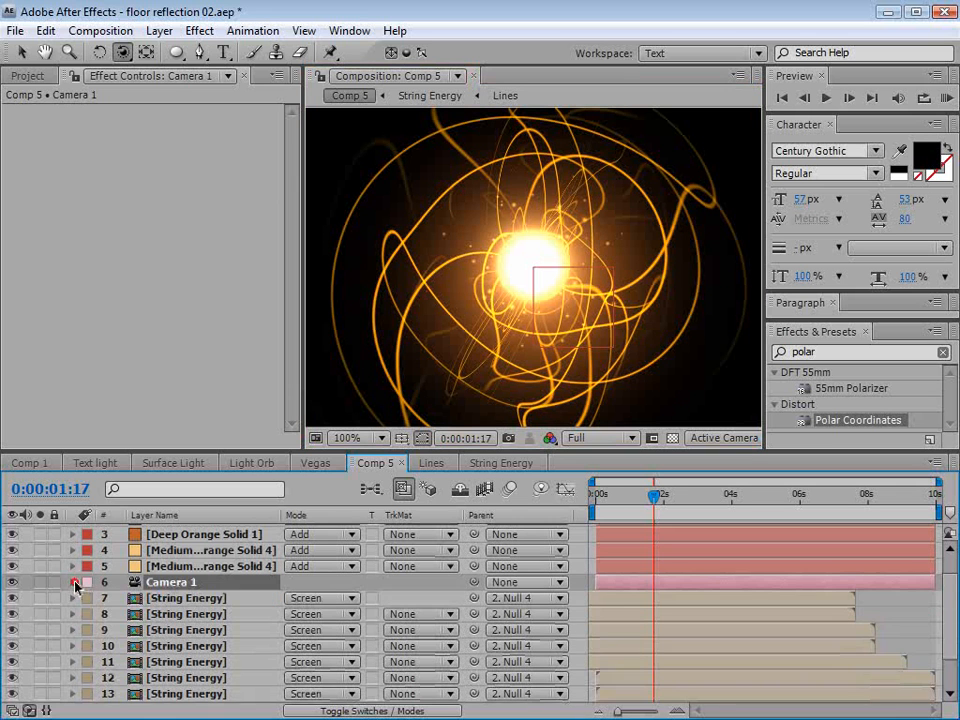
click(74, 583)
scroll(150, 615, down, 3)
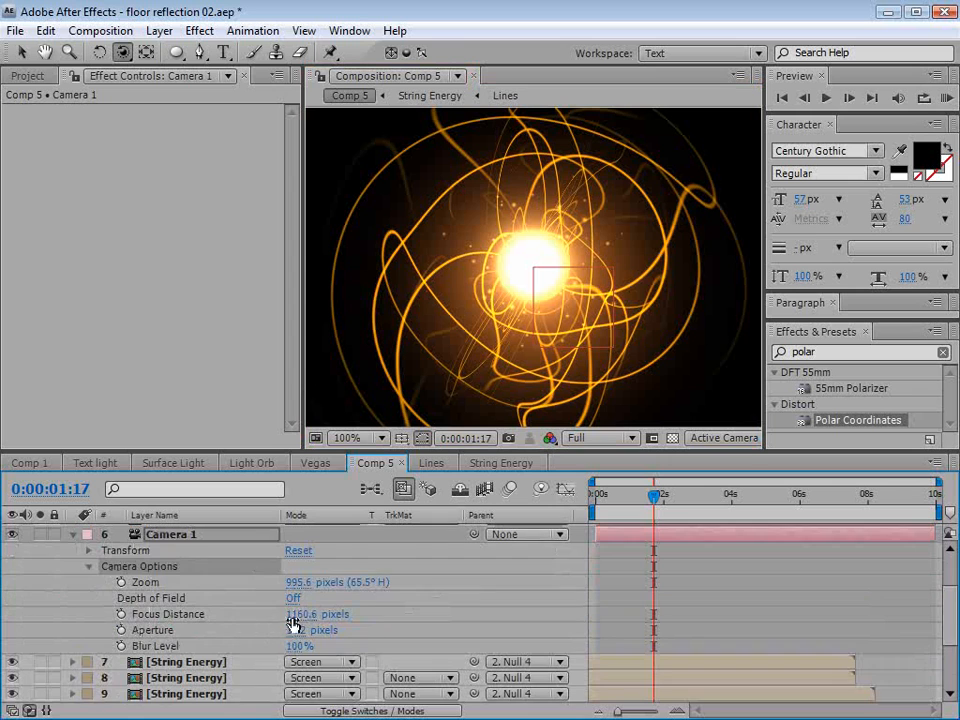
click(293, 599)
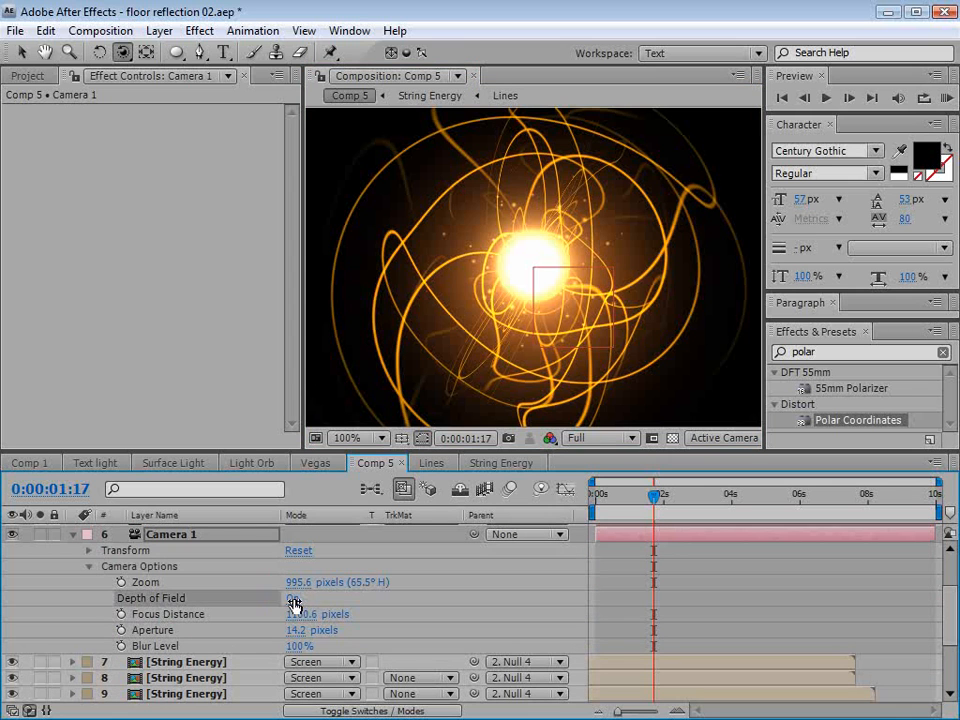
click(306, 631)
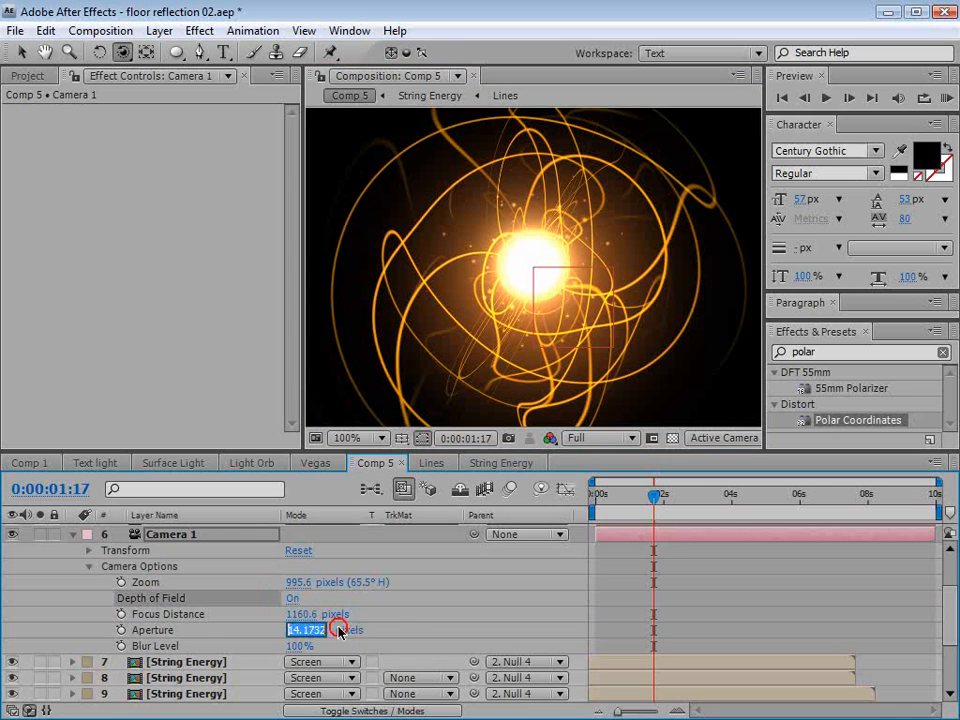
text(50)
key(Return)
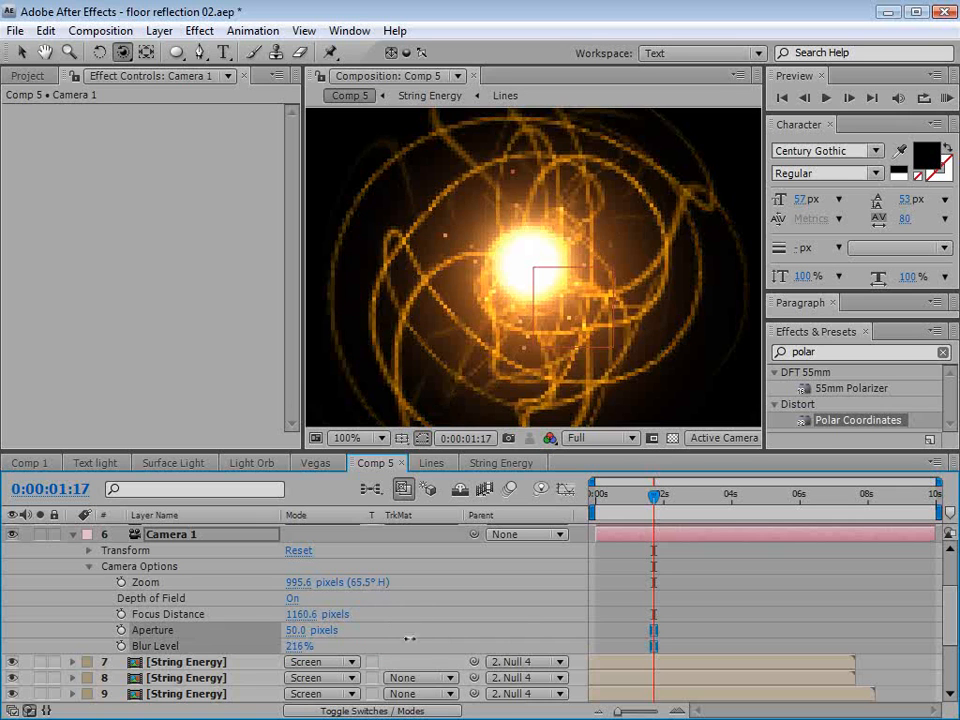
- Raise the camera's blur level to 355% and its aperture to 432 pixels, and inspect the blurred strings enlarged
drag(465, 628, 503, 626)
click(448, 608)
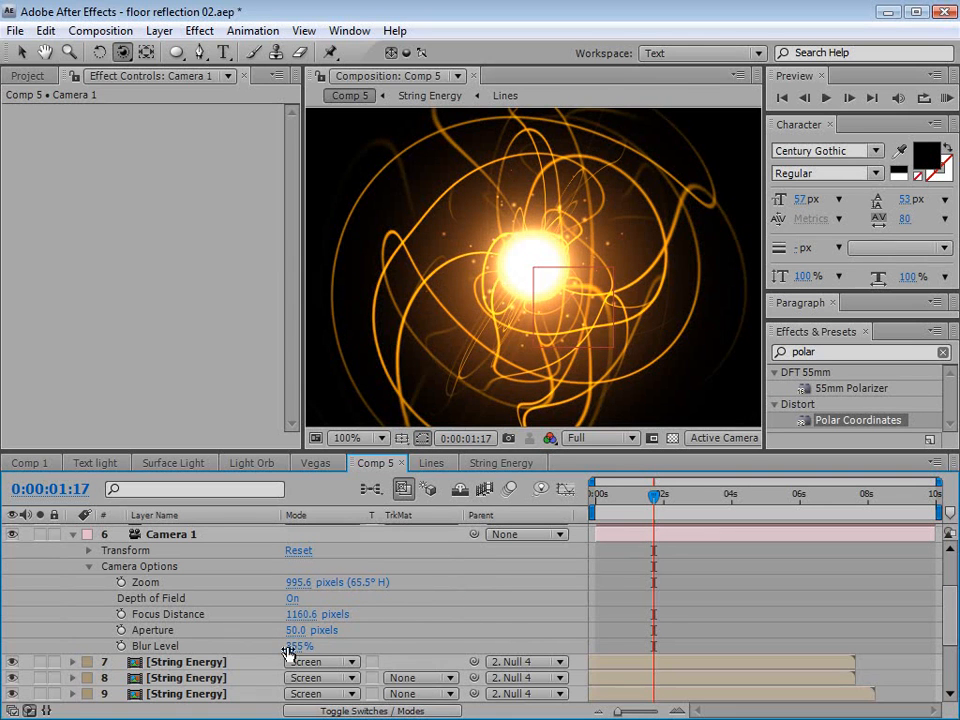
drag(300, 630, 614, 597)
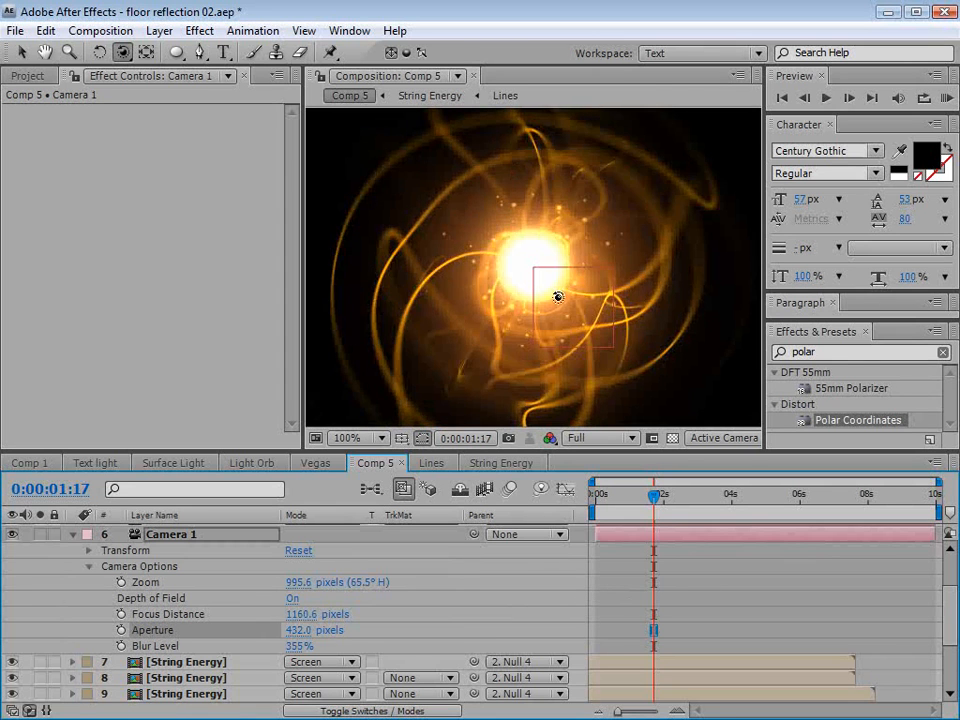
key(grave)
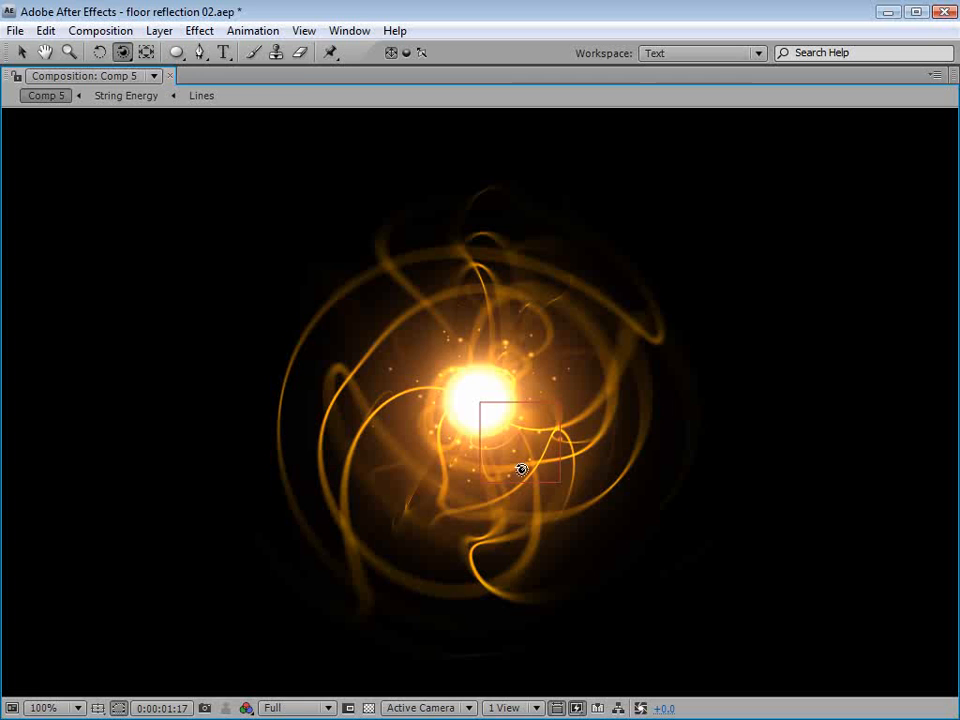
key(grave)
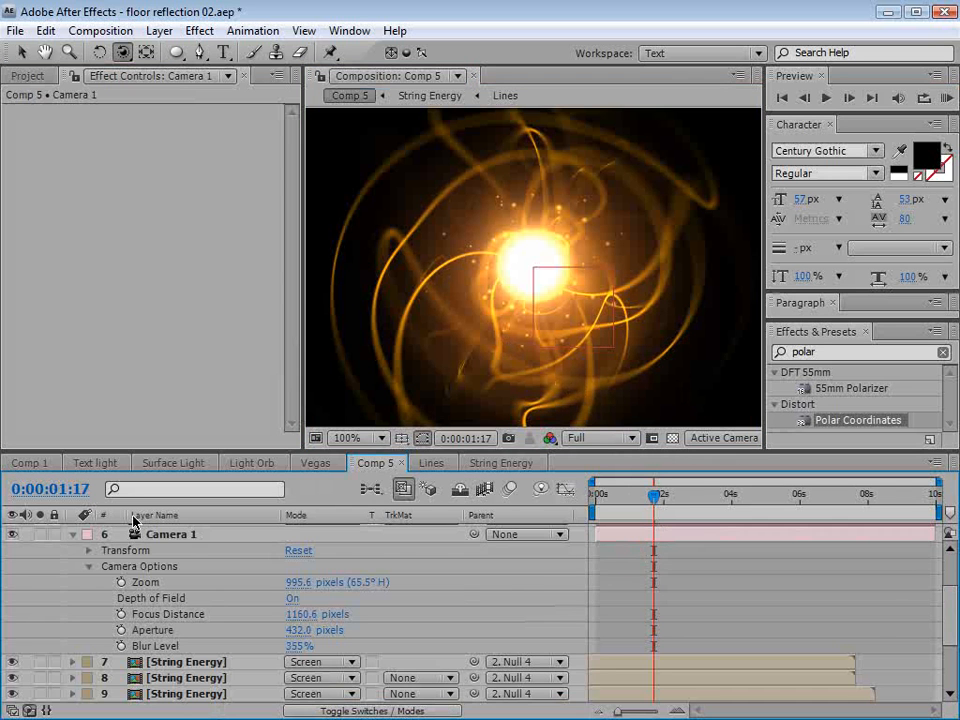
- Hide the Null 4 layer, save the project and collapse the Camera 1 properties
scroll(17, 549, up, 3)
click(12, 547)
key(ctrl+s)
key(grave)
key(grave)
key(comma)
key(period)
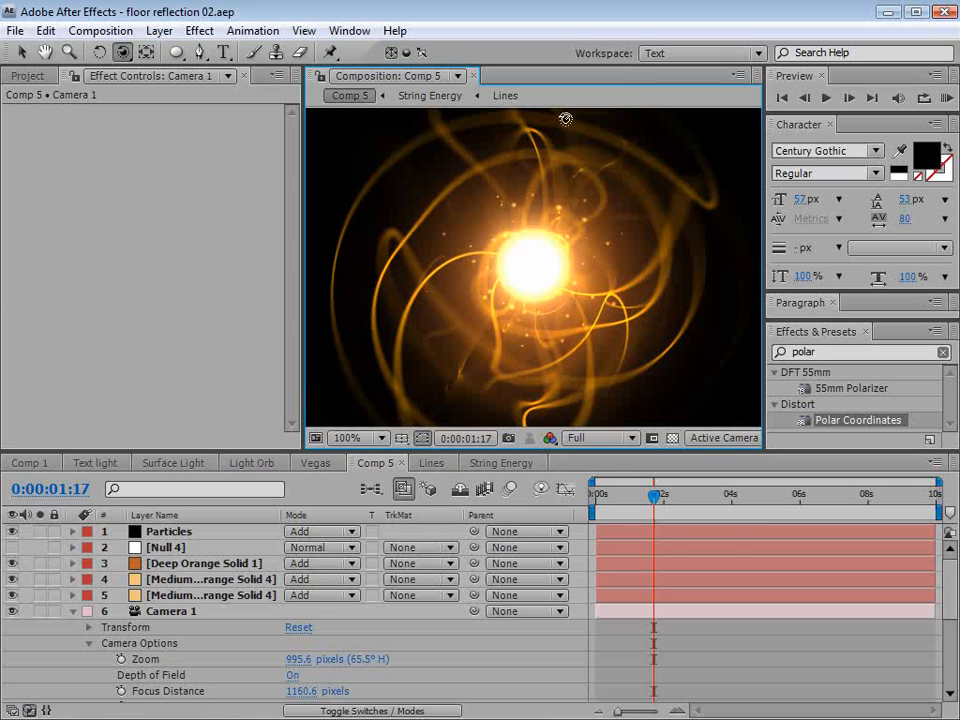
click(75, 611)
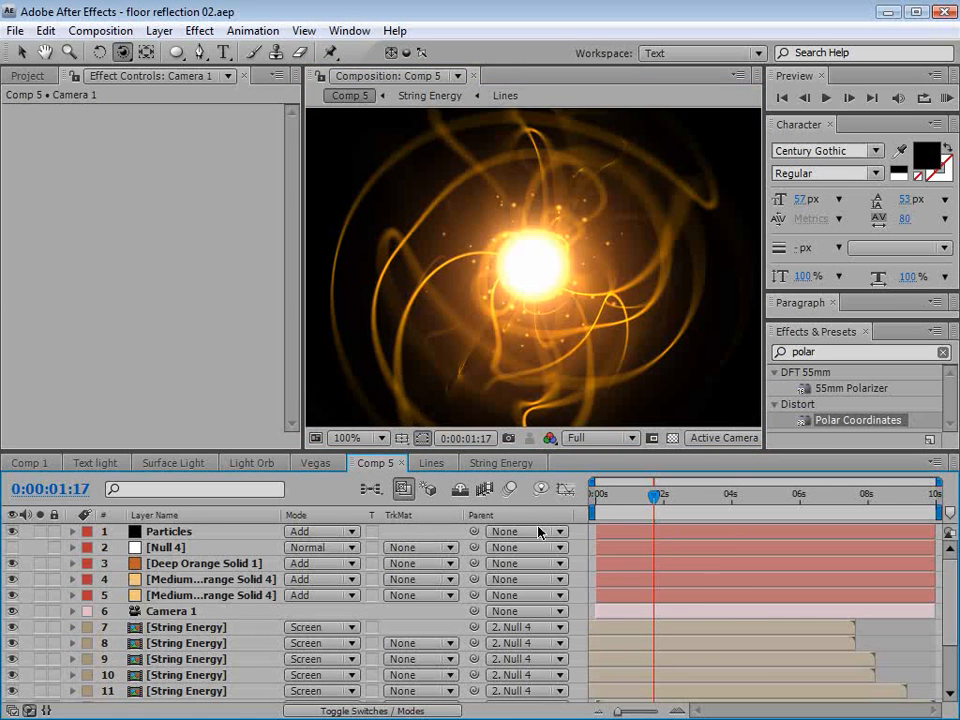
- In the nested Lines composition, change the Vegas 2 stroke color to orange FF6000 and return to Comp 5
click(497, 462)
click(177, 533)
click(172, 548)
double_click(176, 550)
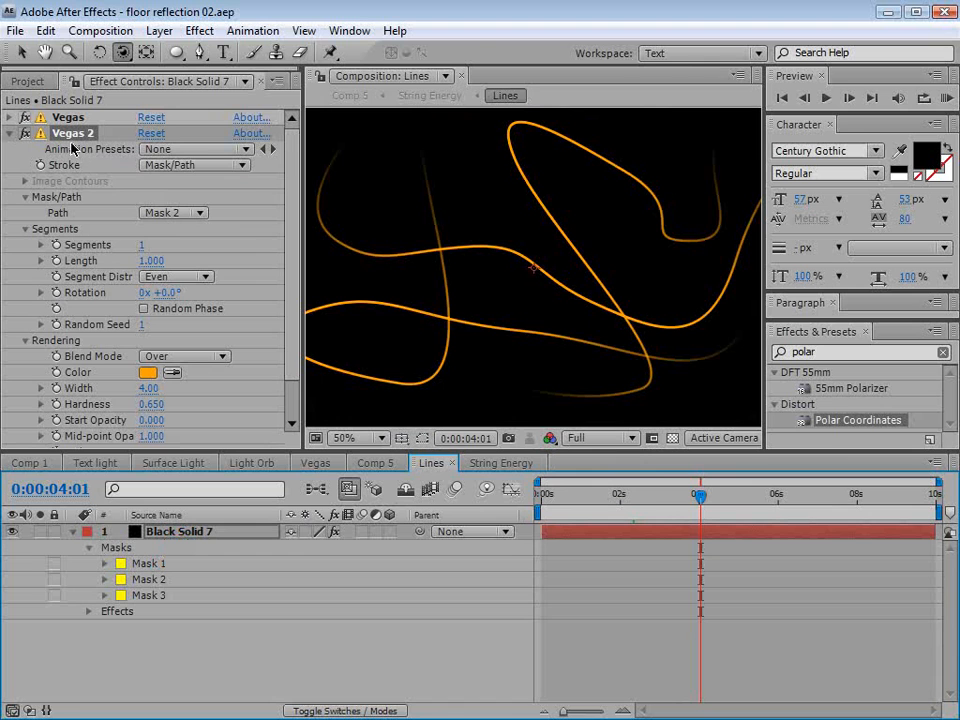
click(148, 373)
mouse_move(651, 478)
mouse_down()
mouse_move(655, 450)
mouse_move(656, 478)
mouse_up()
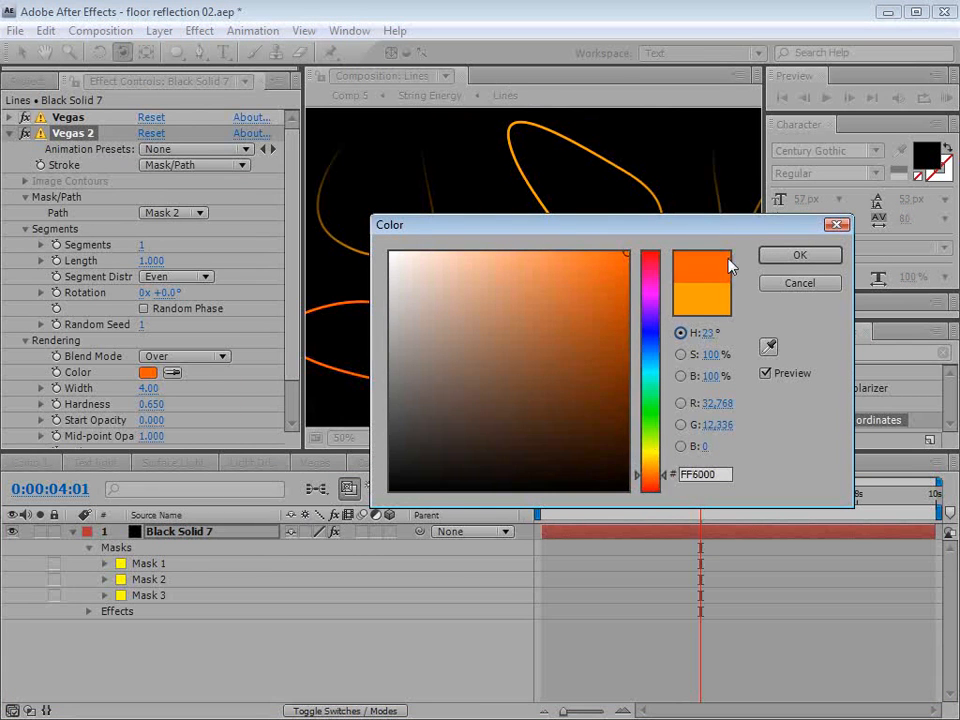
click(810, 254)
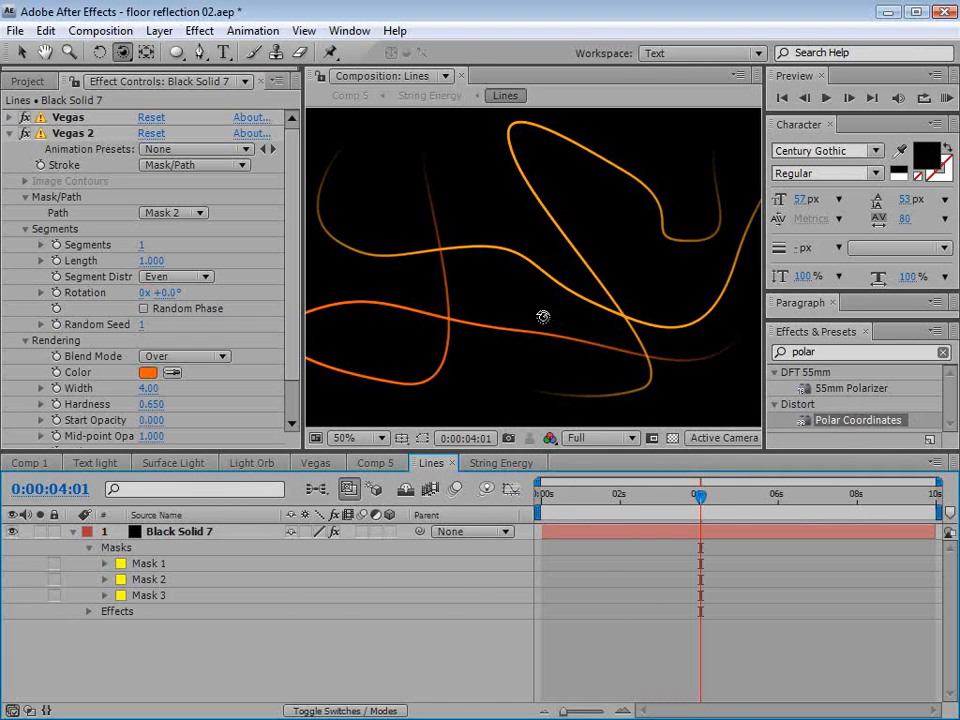
click(377, 462)
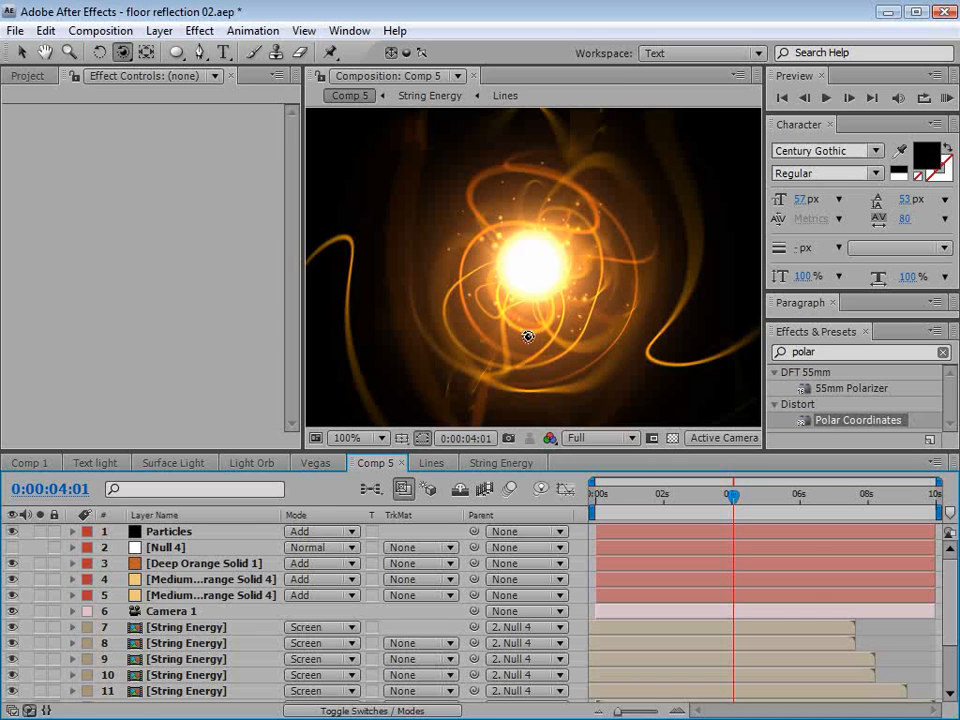
key(alt+Tab)
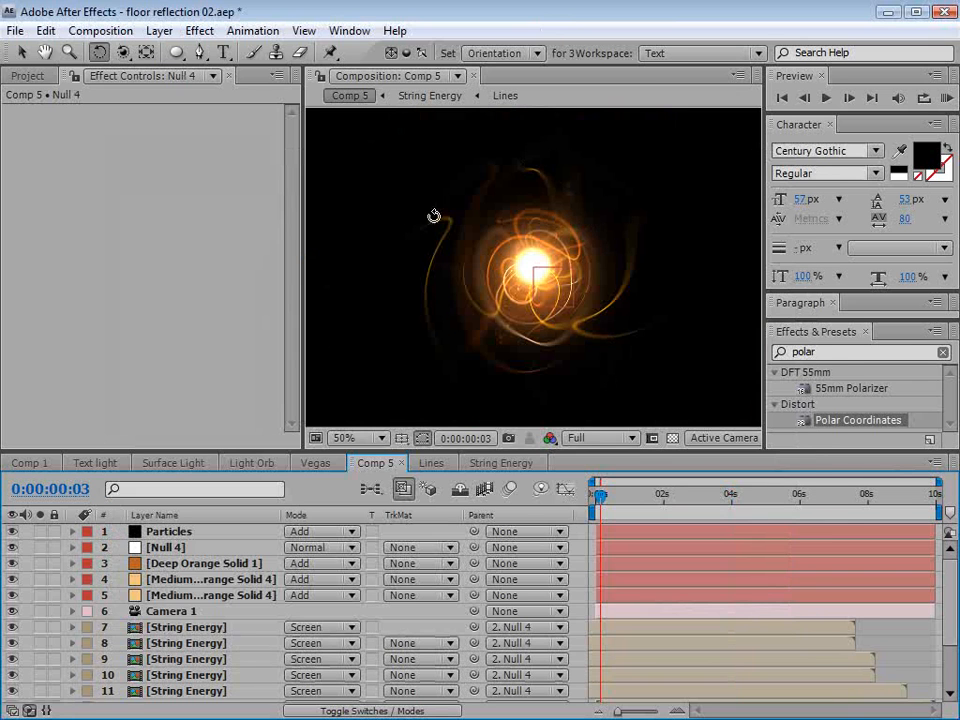
- Add starting keyframes for Null 4's X, Y and Z rotation at 0:00:00:03
click(176, 548)
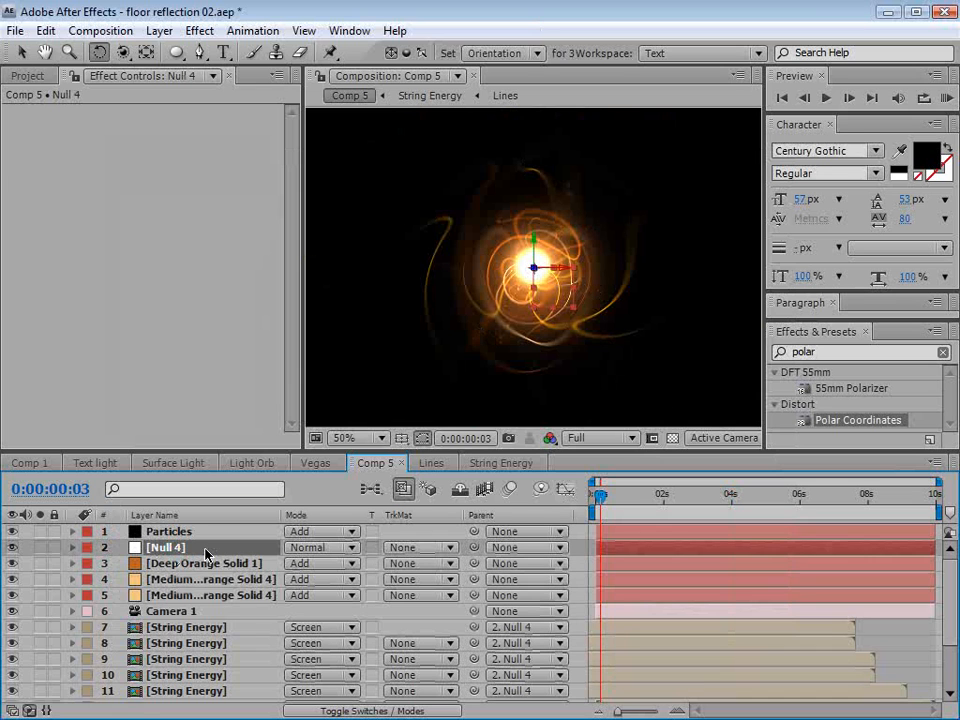
key(r)
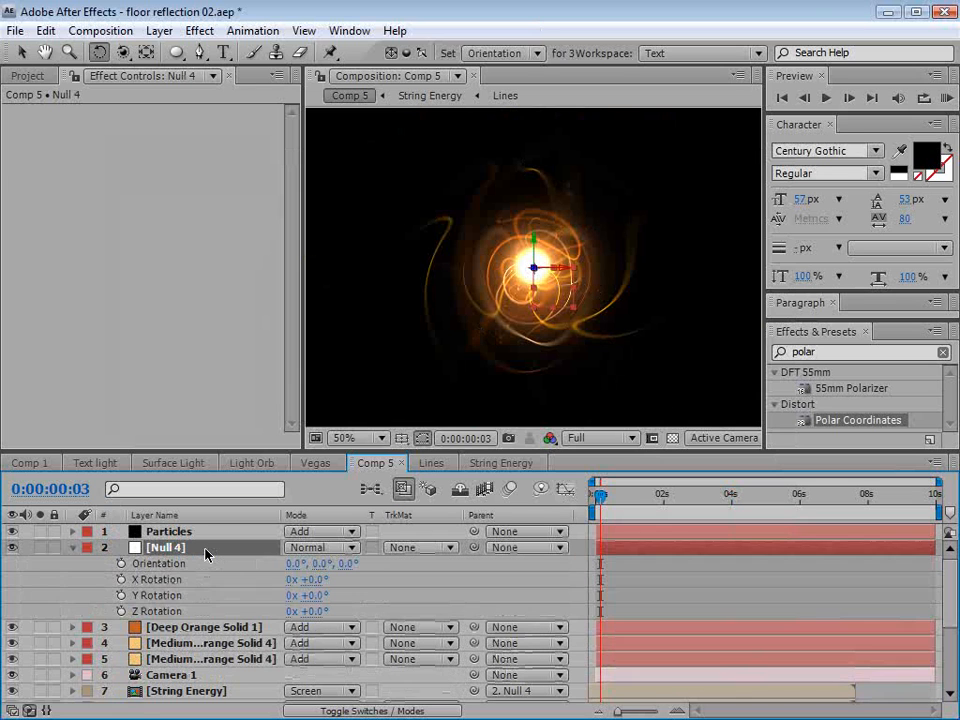
click(121, 579)
click(121, 595)
click(121, 611)
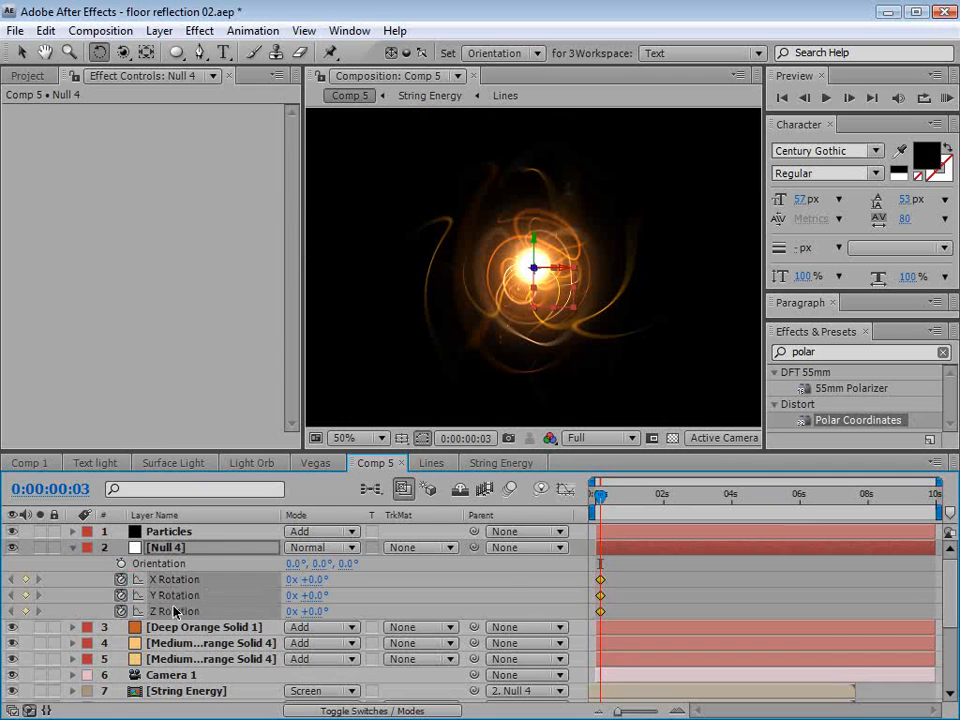
- At 0:00:06:00, keyframe Null 4's rotation to X 69°, Y -351° and Z 295°
click(799, 496)
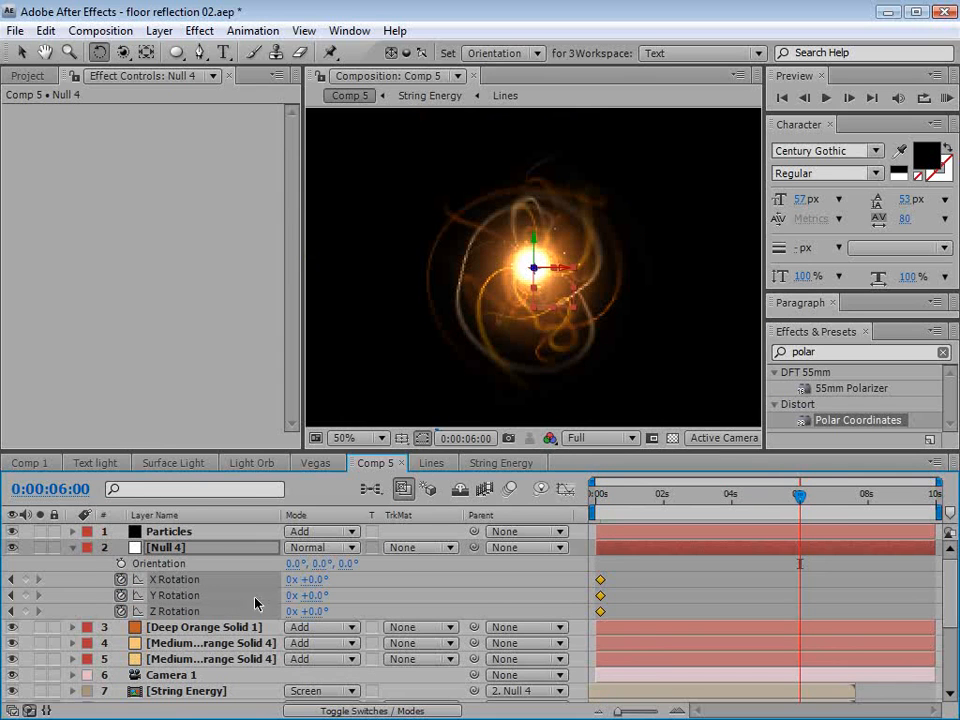
drag(307, 595, 4, 615)
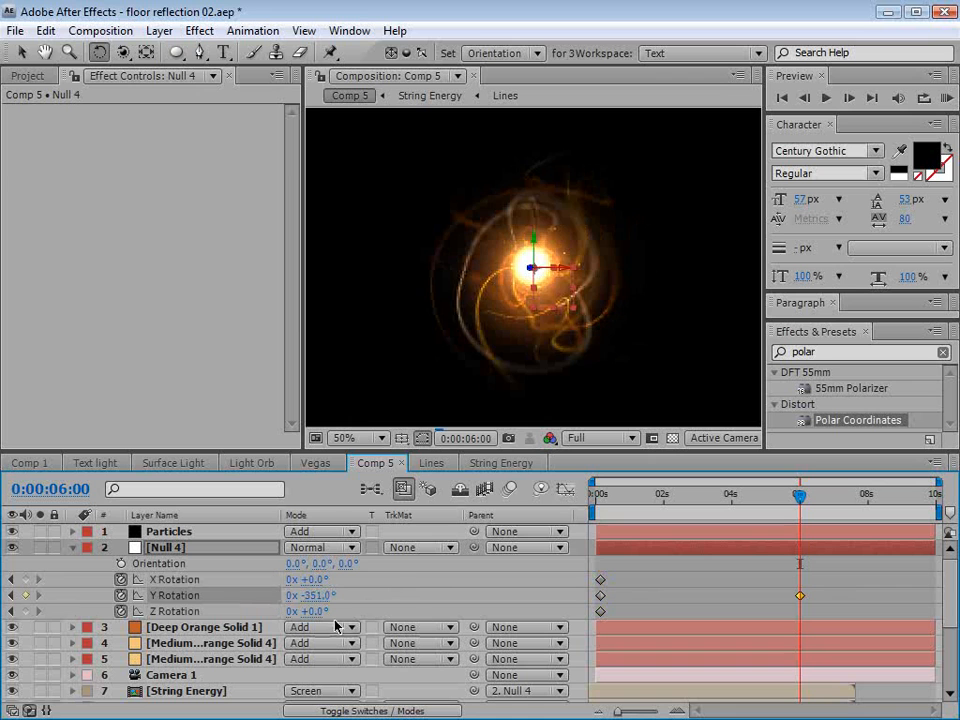
drag(315, 580, 384, 580)
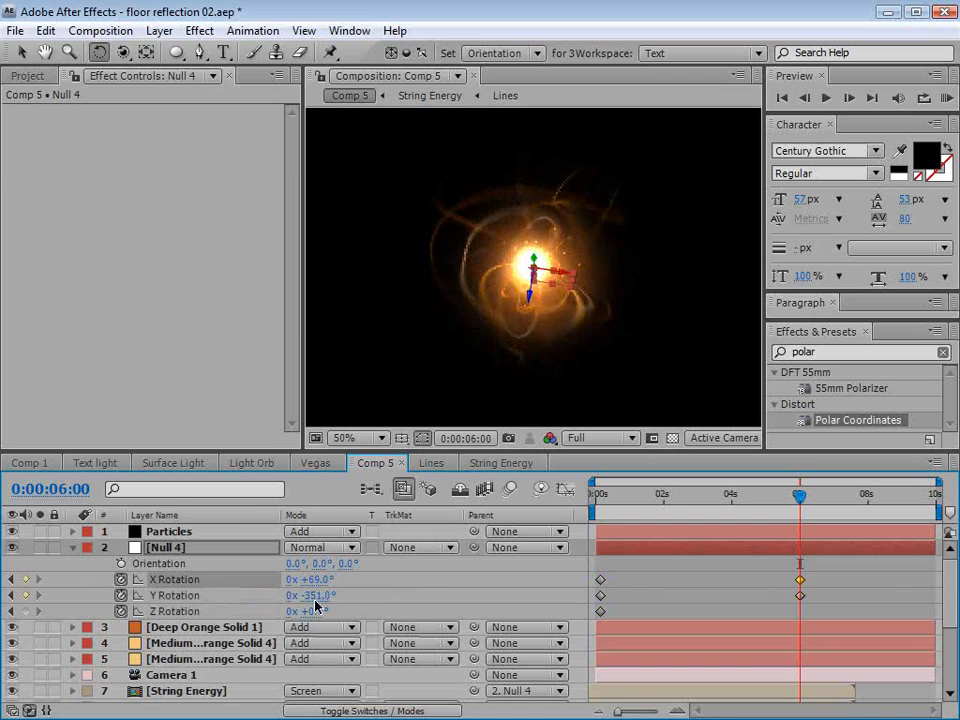
drag(313, 610, 570, 603)
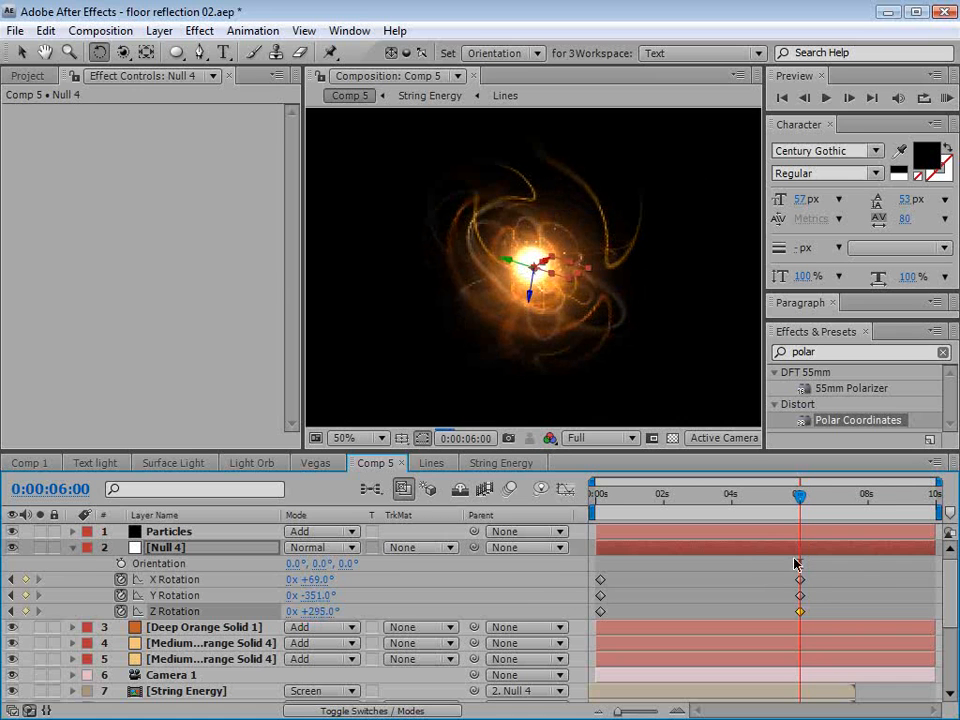
- Scrub to 0:00:03:11 to preview the rotating orb and enable Draft 3D for the composition
click(797, 561)
drag(638, 491, 717, 513)
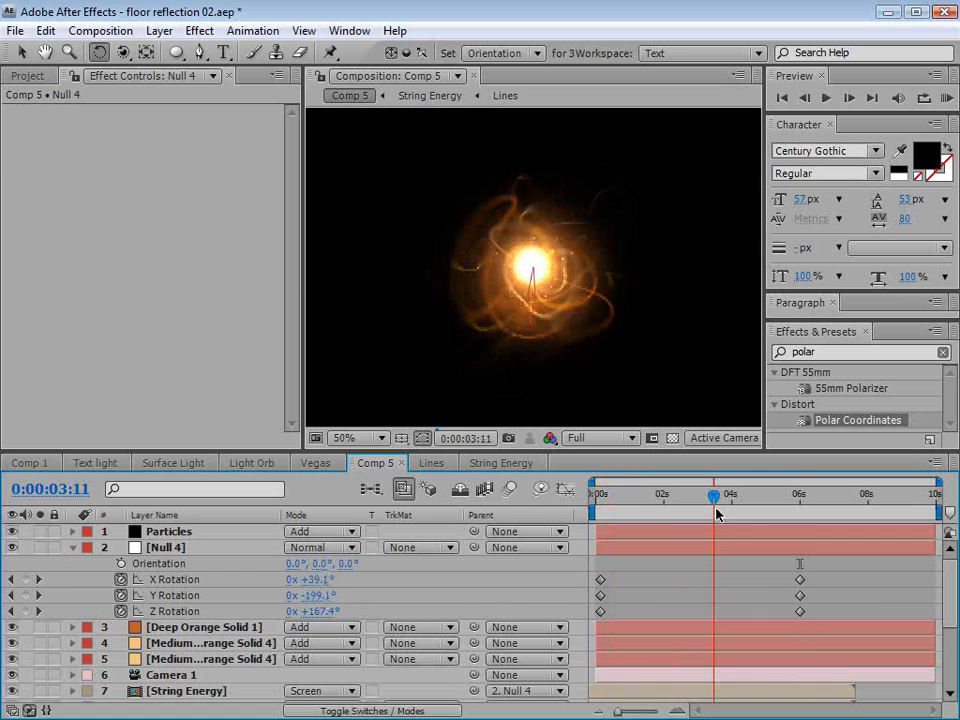
click(428, 490)
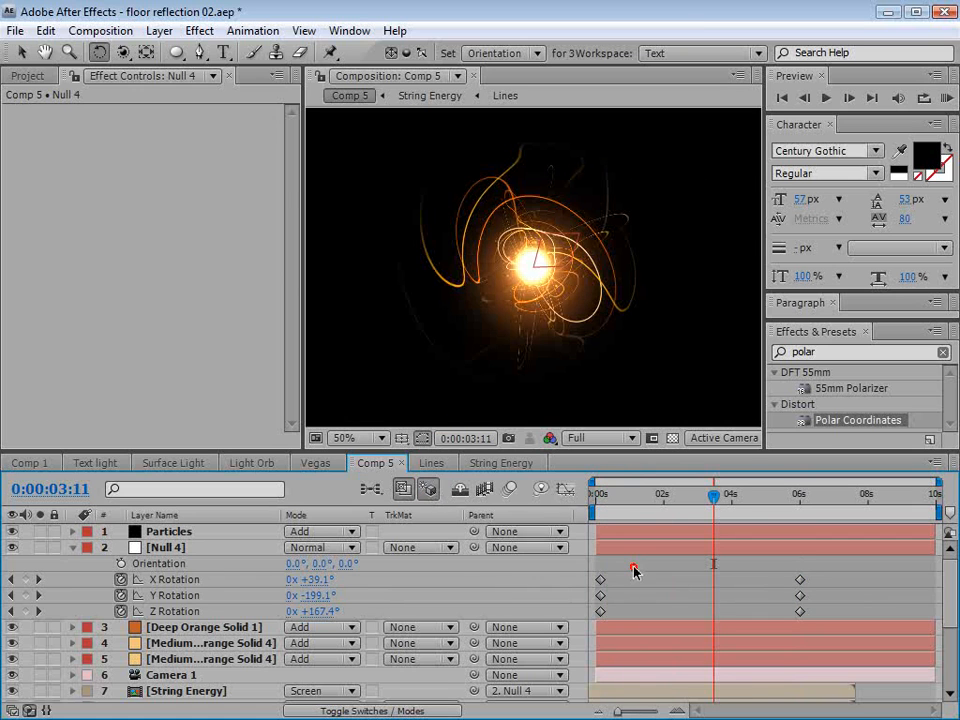
- Swap Null 4's start and end rotation keyframes so X, Y and Z reach 0° at 0:00:06:00, and disable Draft 3D
drag(617, 495, 738, 514)
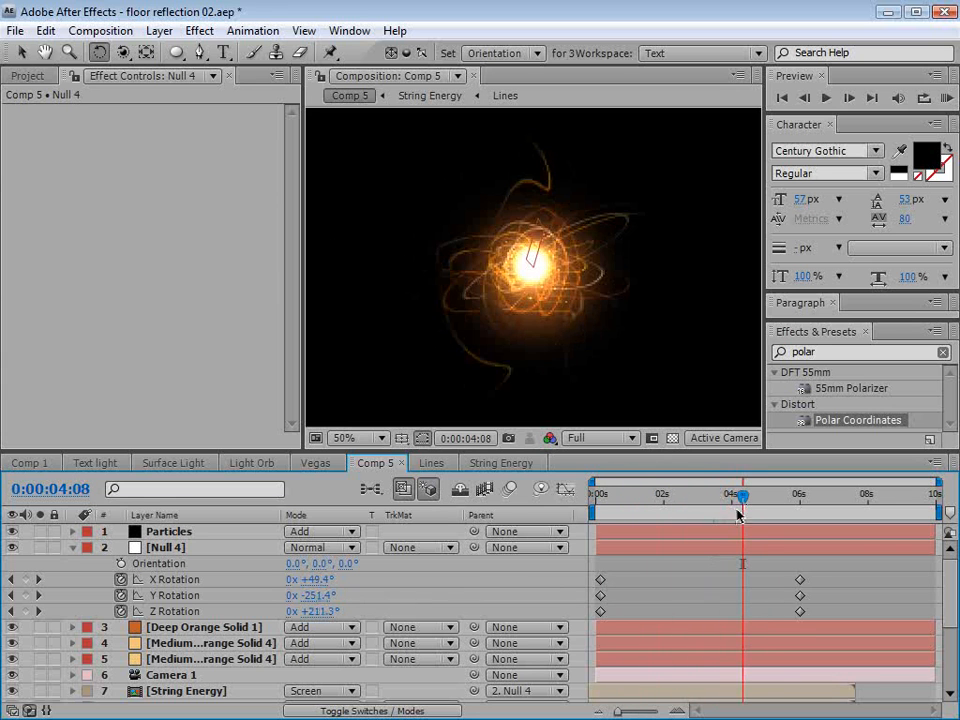
drag(620, 583, 838, 609)
drag(790, 572, 597, 609)
drag(598, 495, 670, 505)
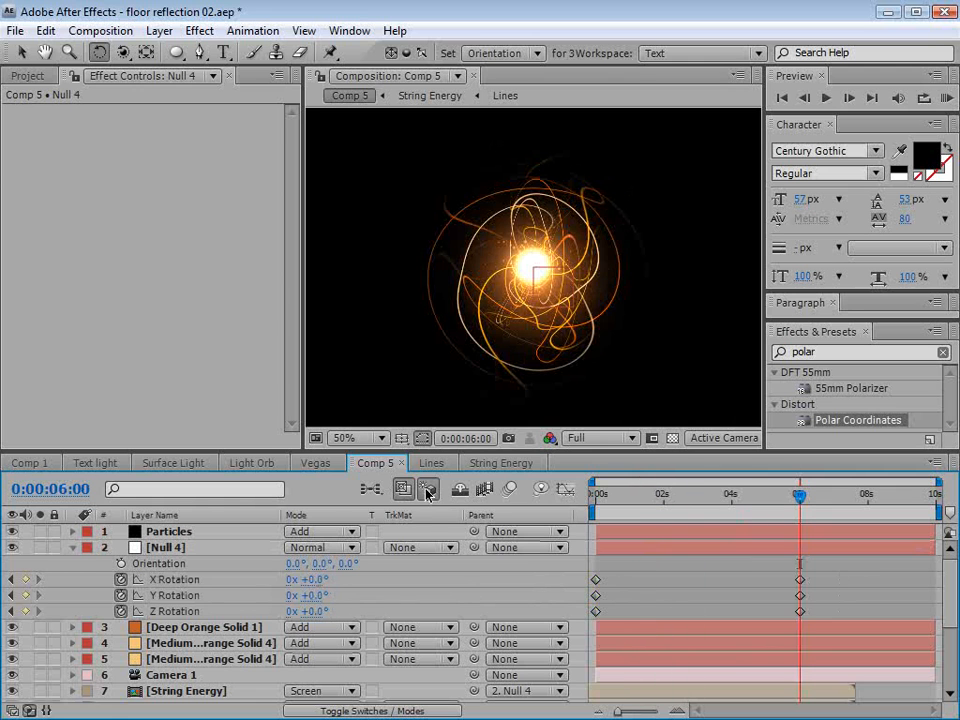
click(428, 490)
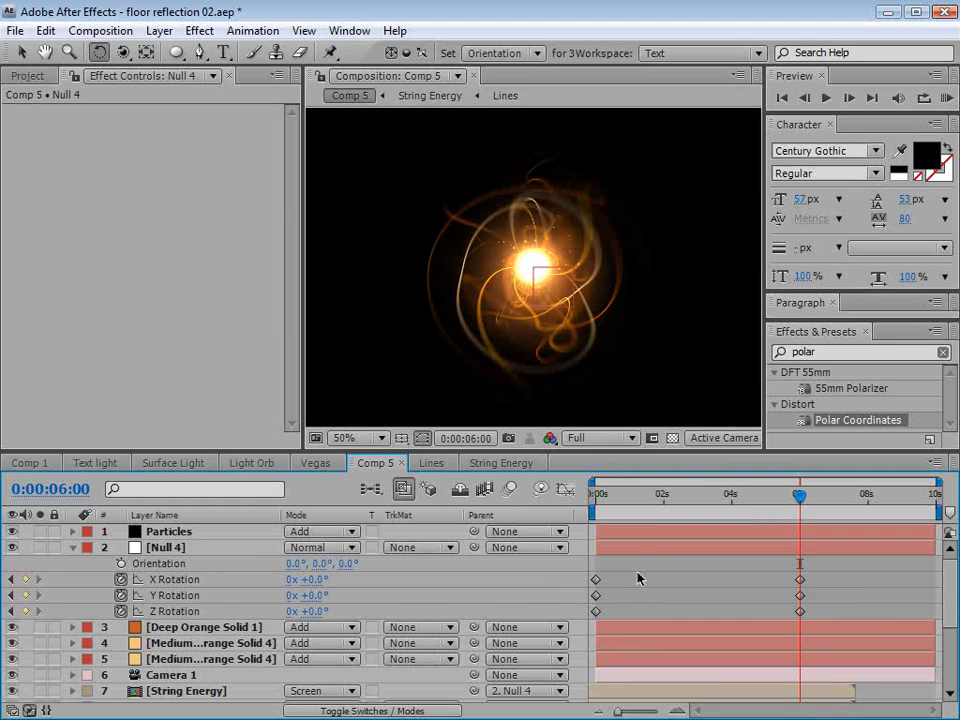
- Render Comp 5 to Orange_Energy.mov as a QuickTime movie with Photo - JPEG compression at quality 96
click(100, 30)
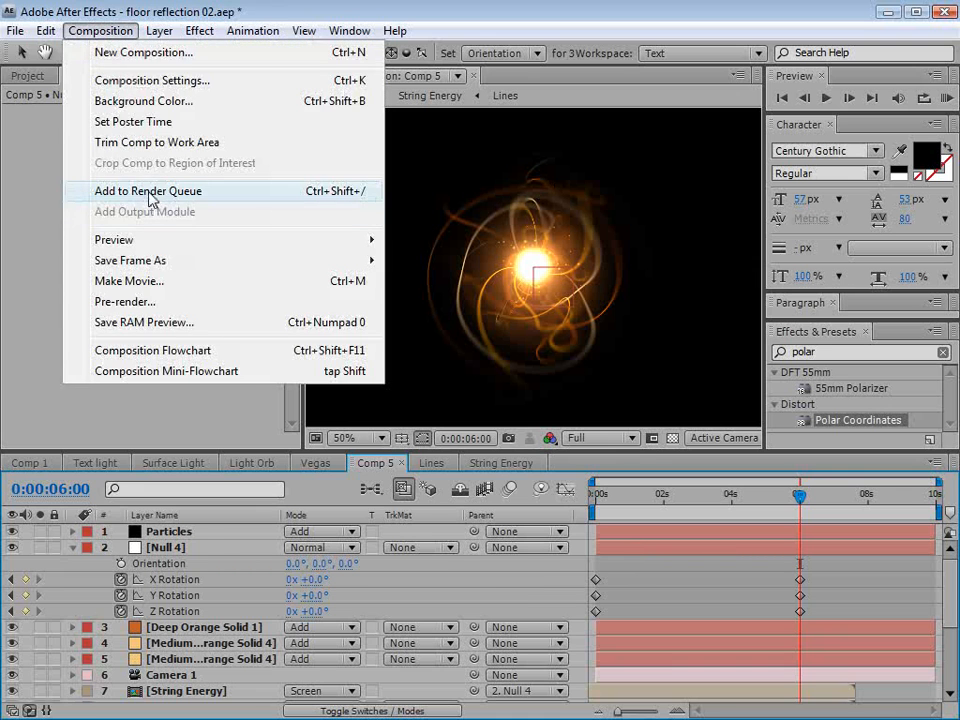
click(148, 192)
click(163, 583)
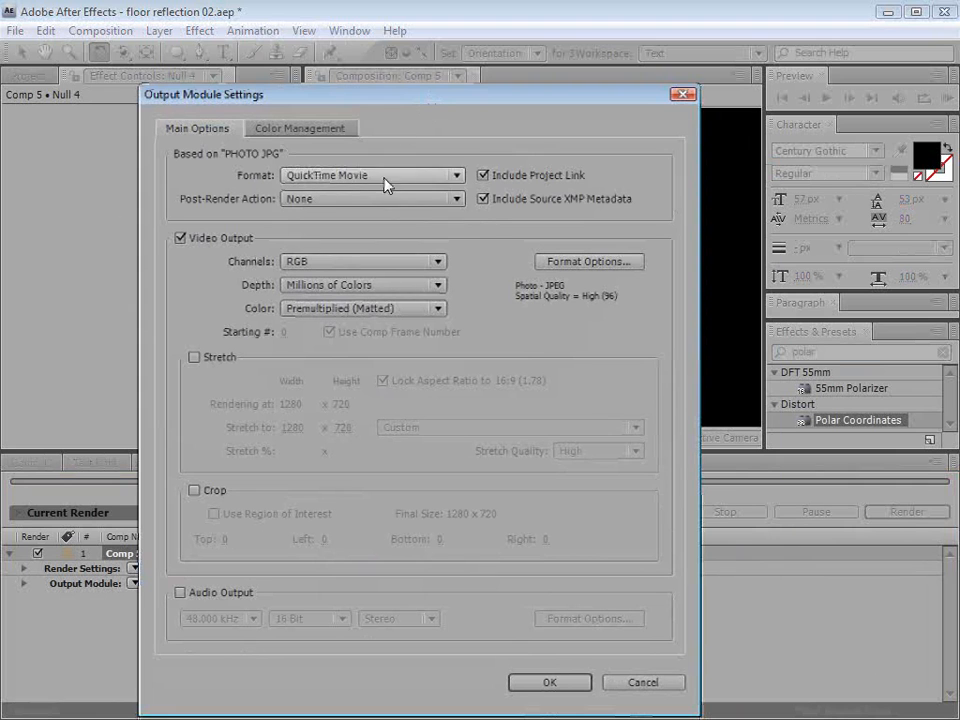
click(589, 261)
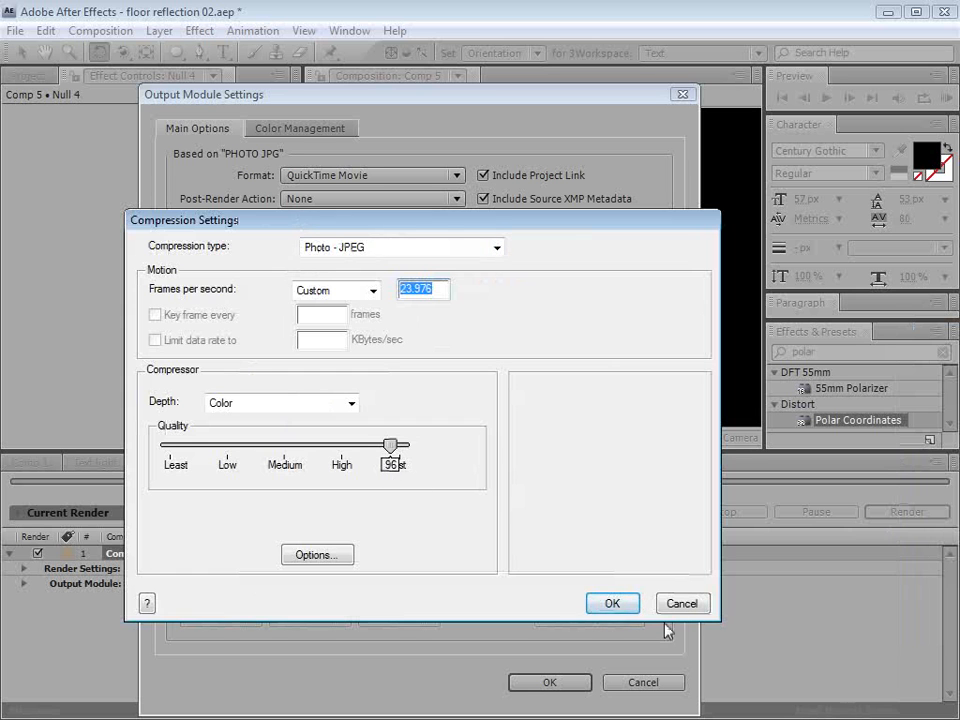
click(611, 603)
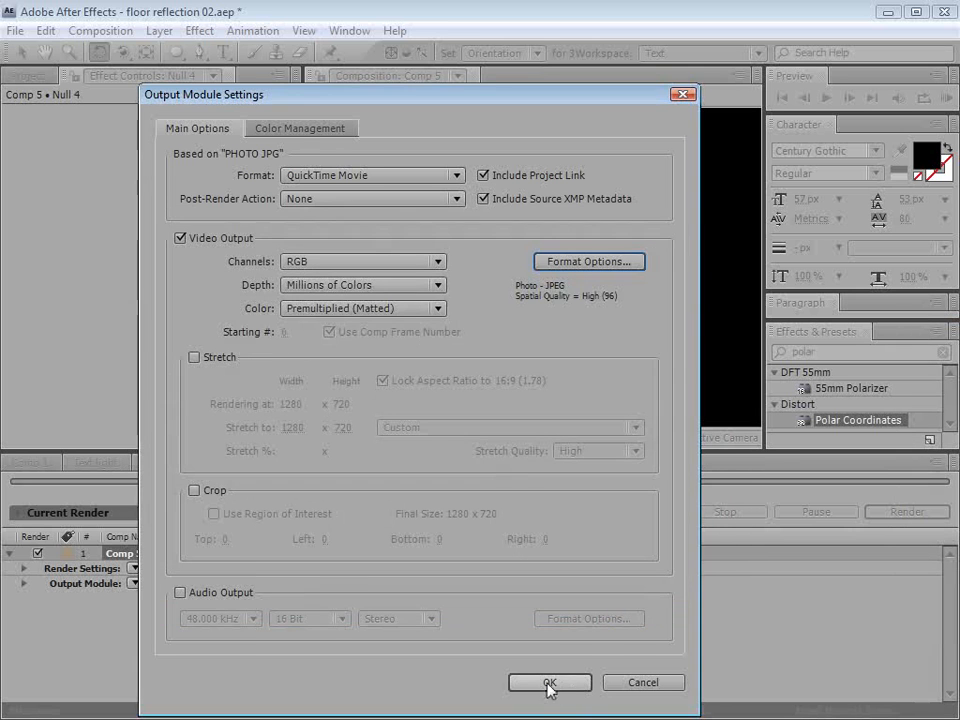
click(550, 683)
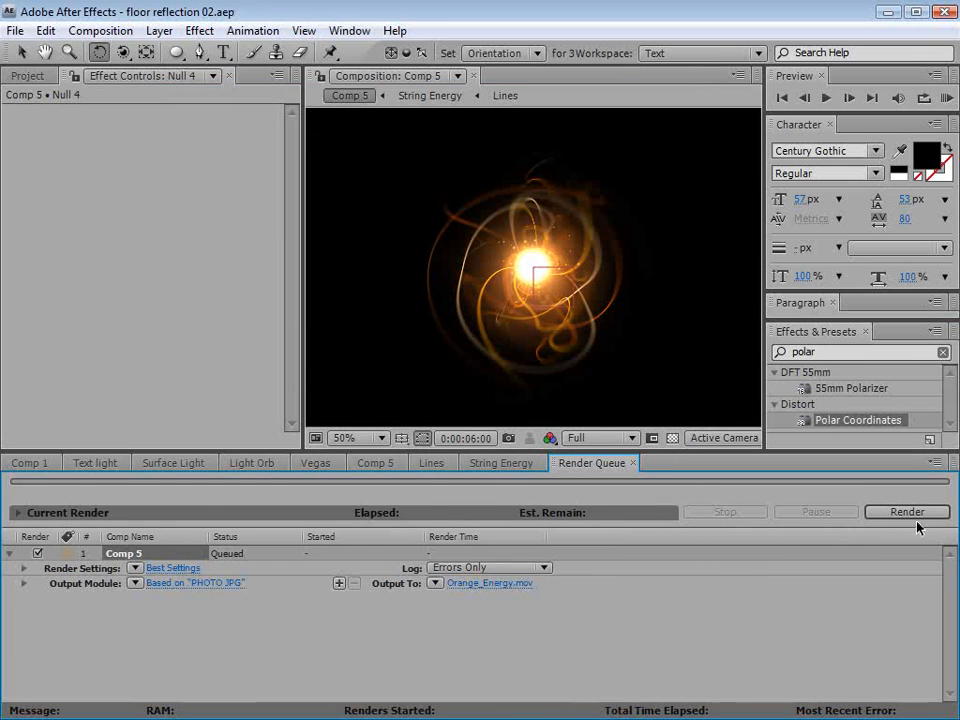
click(907, 512)
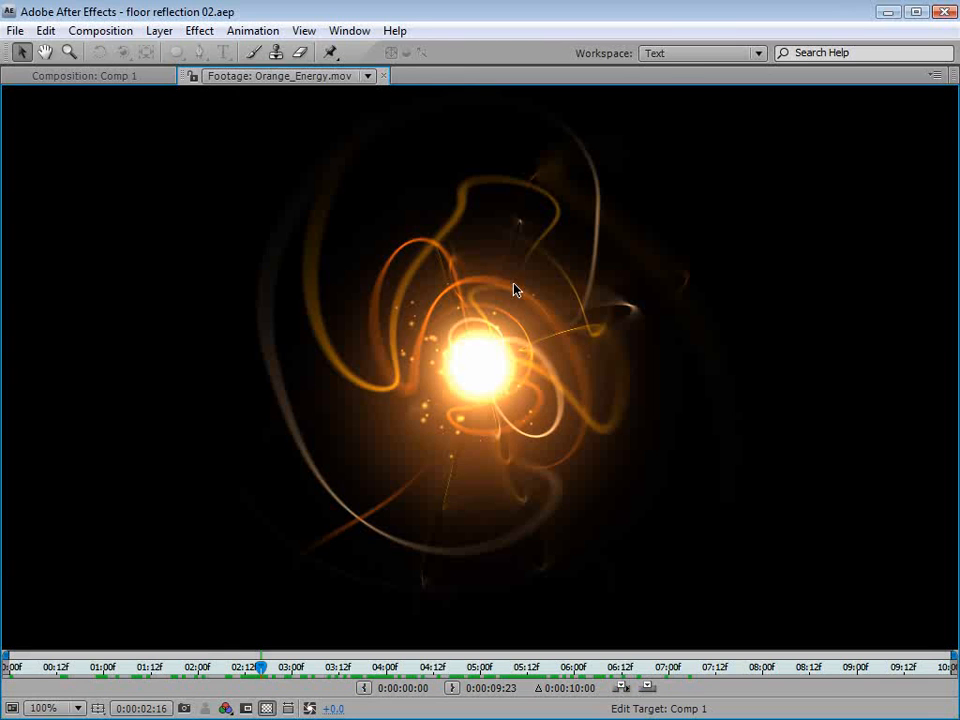
- Scrub through the rendered Orange_Energy.mov and the Street_Footage.mov clip to review both
key(grave)
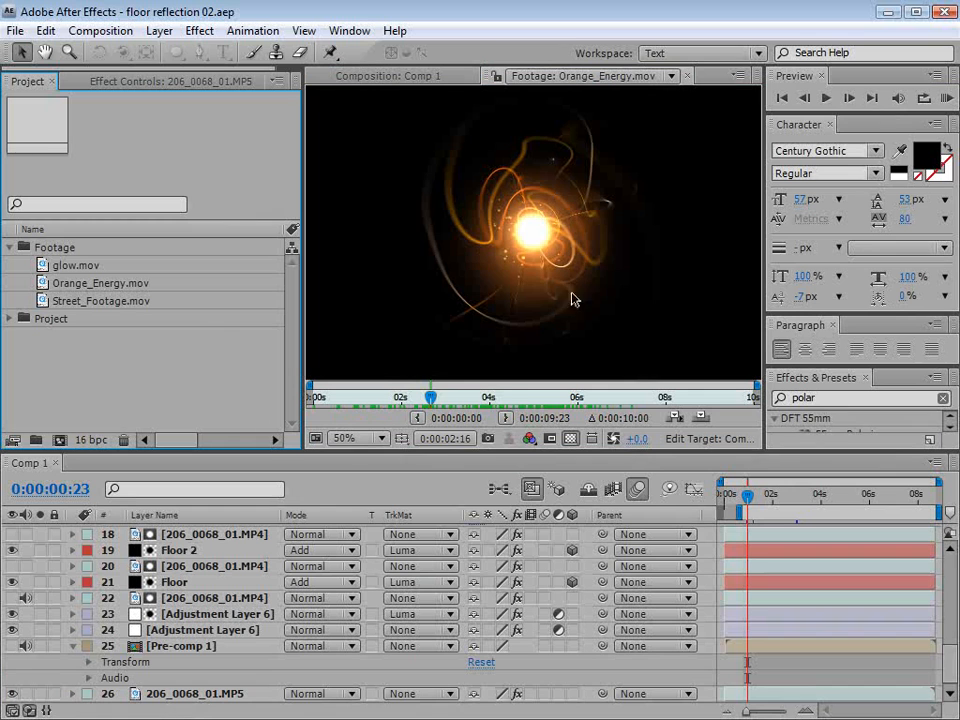
drag(430, 397, 636, 400)
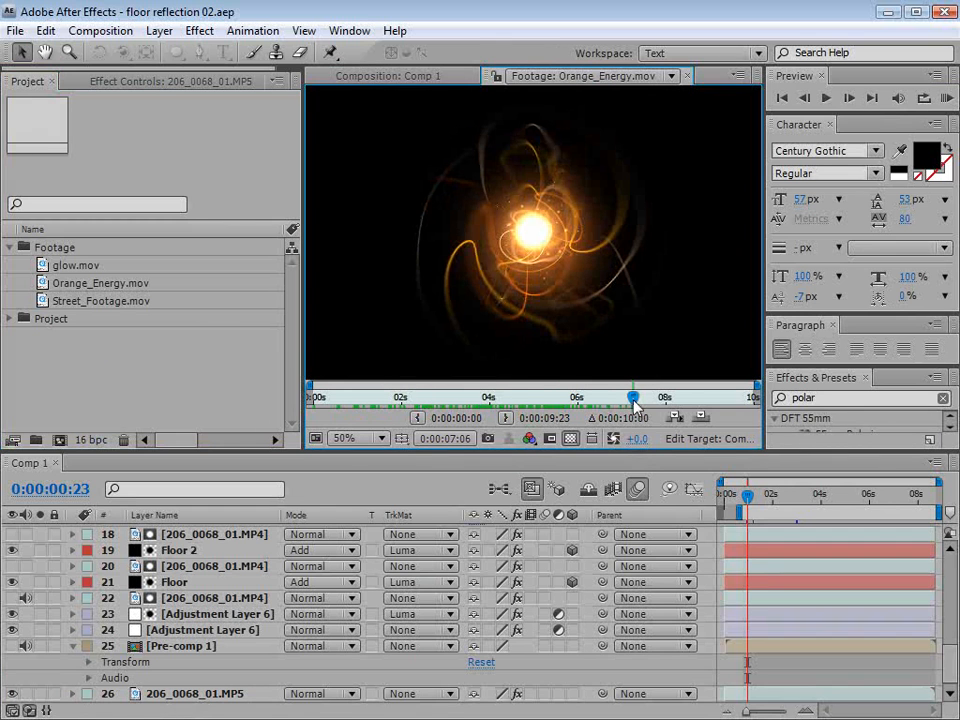
click(122, 381)
double_click(40, 305)
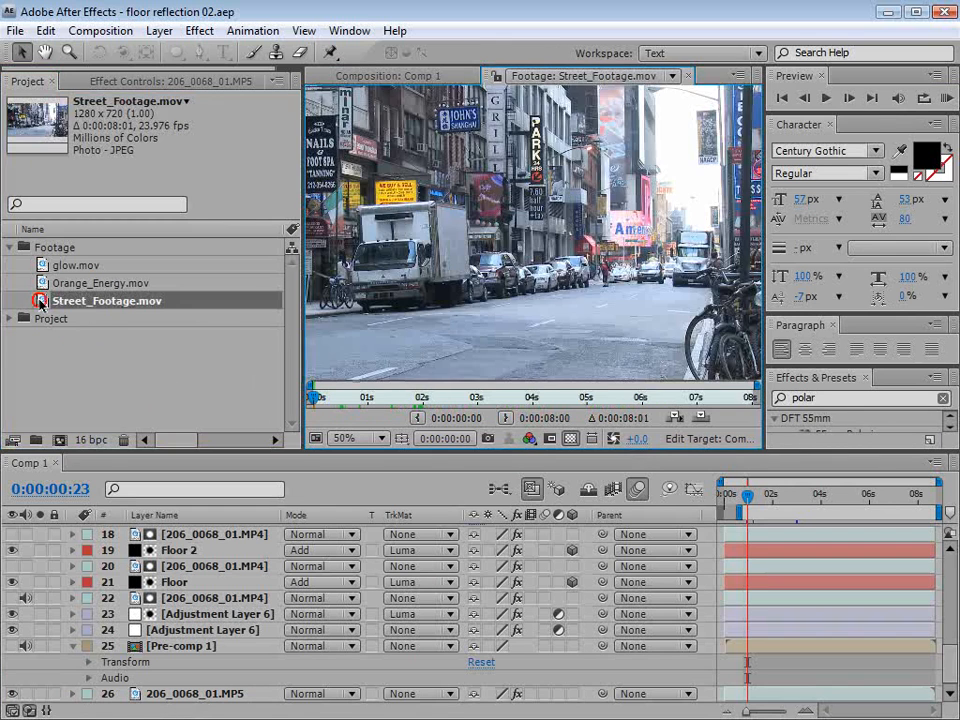
drag(390, 397, 584, 399)
click(150, 360)
- Create a new composition from Street_Footage.mov and move to 0:00:02:01
click(43, 301)
drag(44, 310, 60, 440)
drag(631, 487, 681, 494)
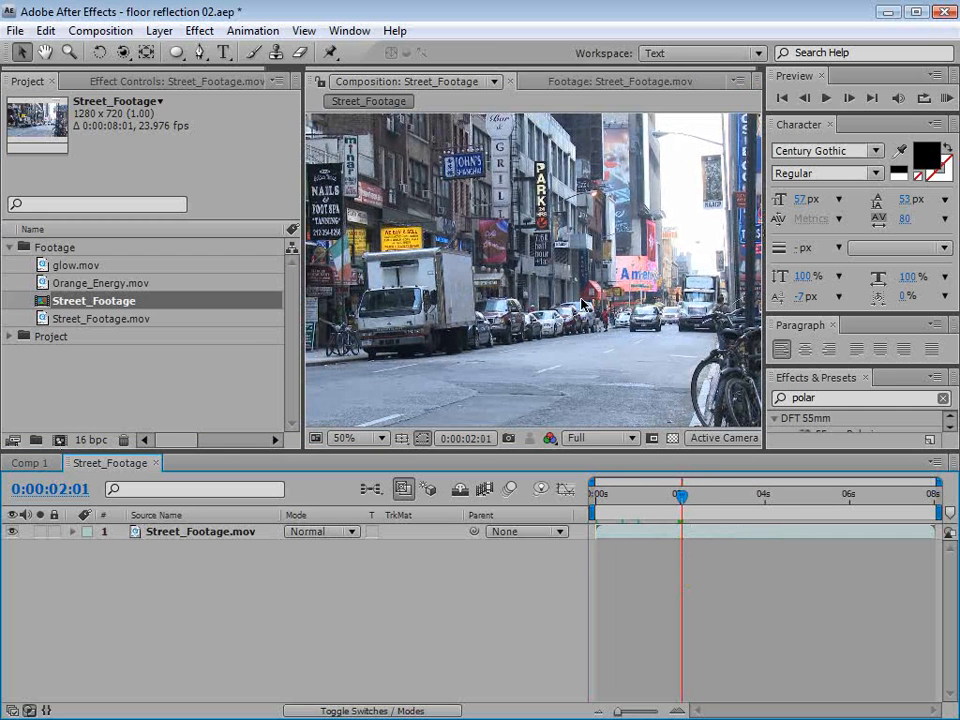
- Zoom the composition out to 25%, scrub through the street shot to examine its camera motion, and return to 0:00:00:00
click(384, 212)
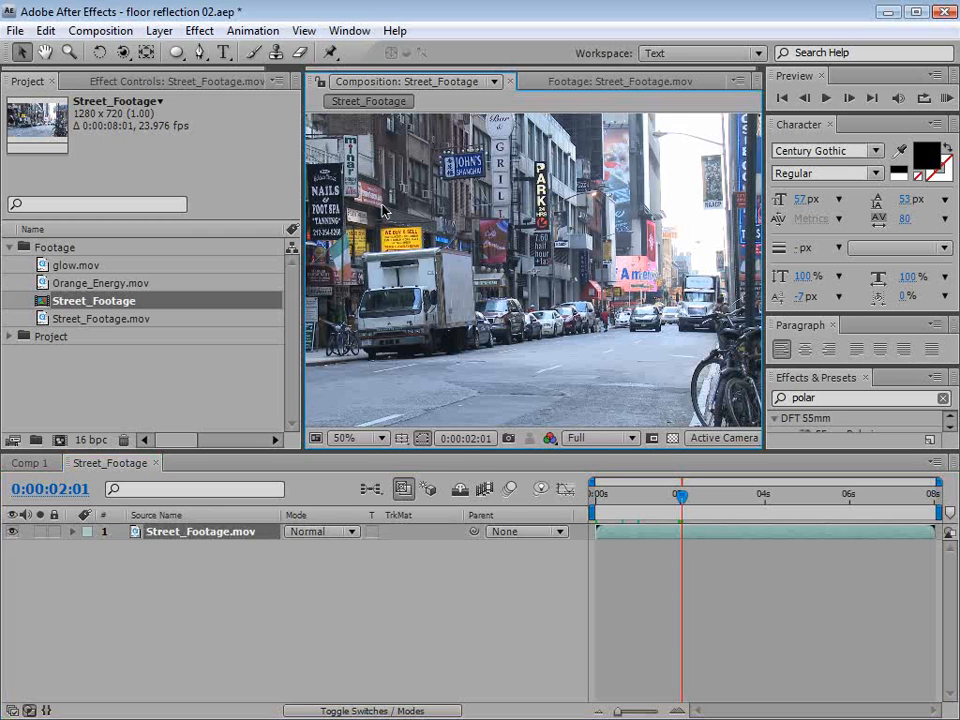
key(grave)
key(grave)
key(comma)
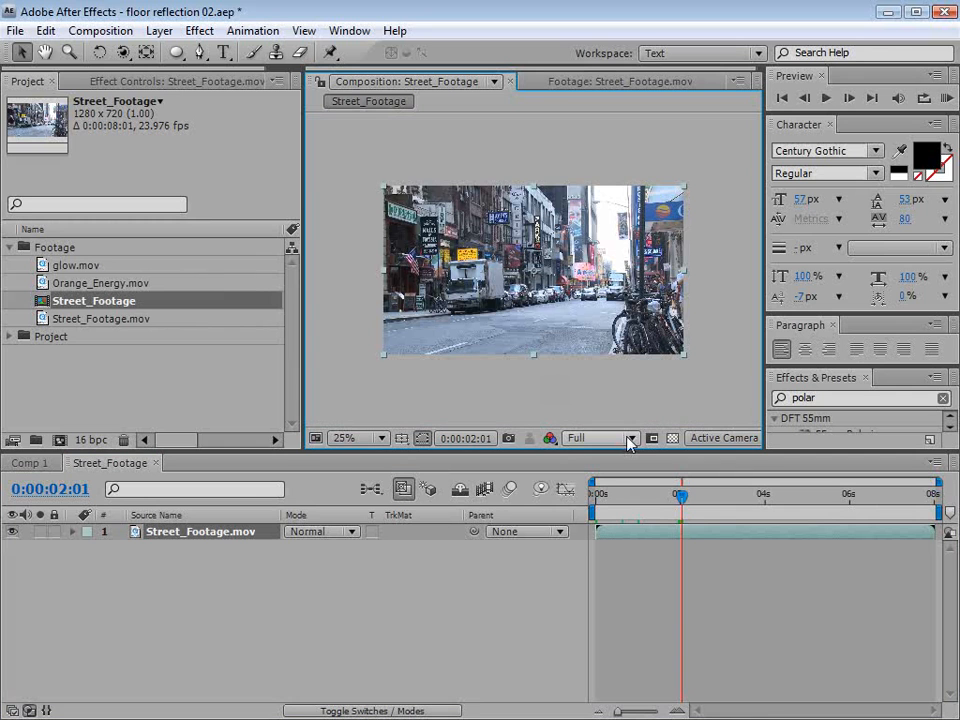
drag(607, 490, 801, 516)
click(731, 598)
drag(618, 494, 560, 508)
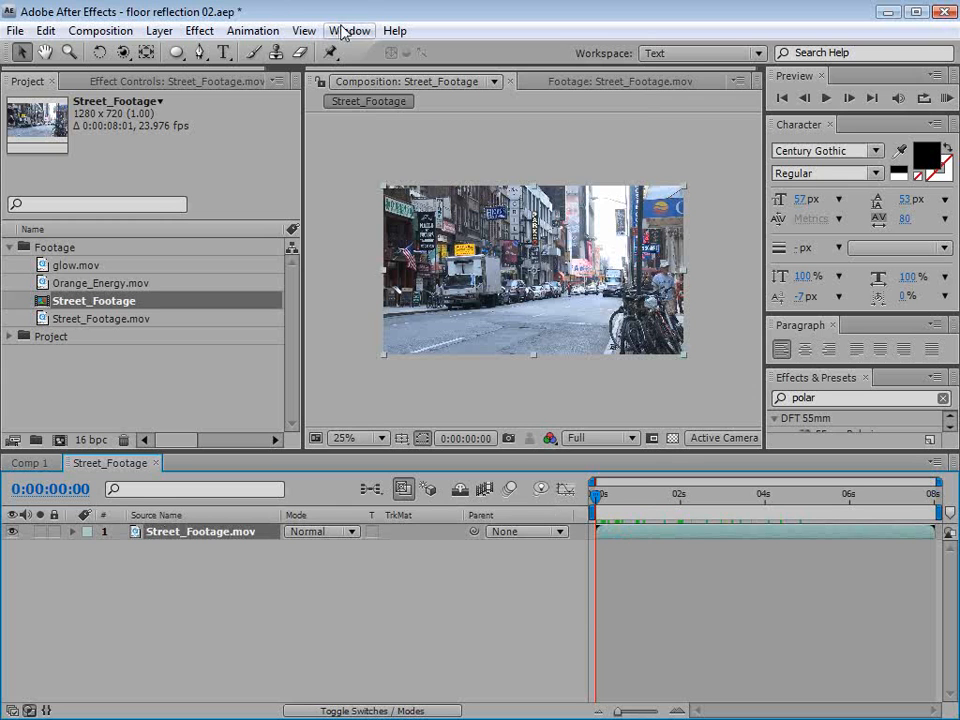
- Set up motion stabilization on the Street_Footage.mov layer with both position and rotation tracked
click(342, 31)
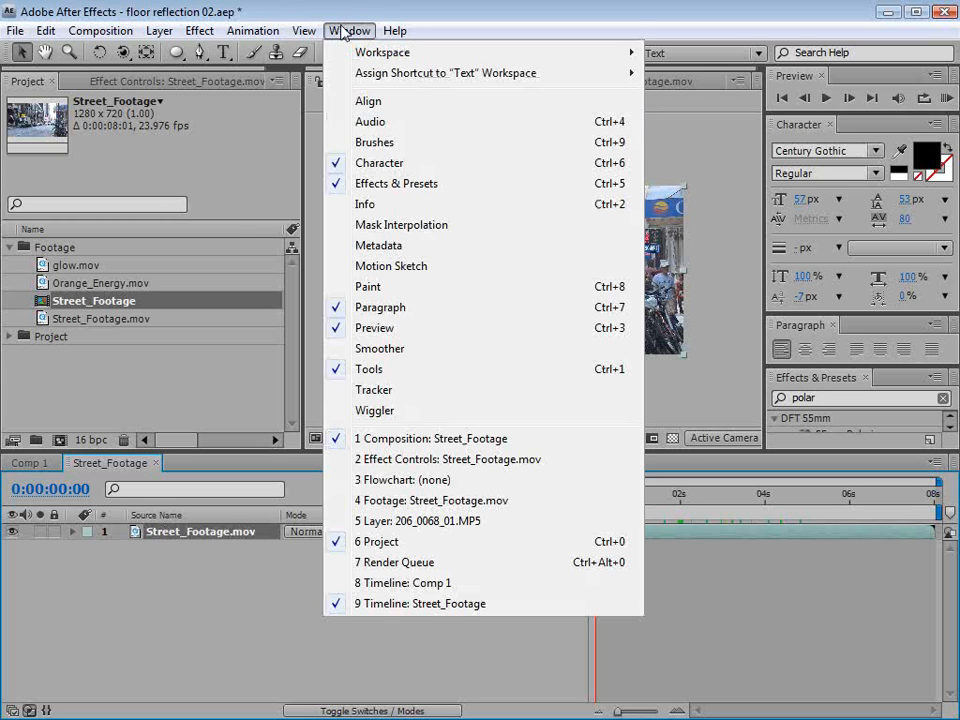
click(428, 392)
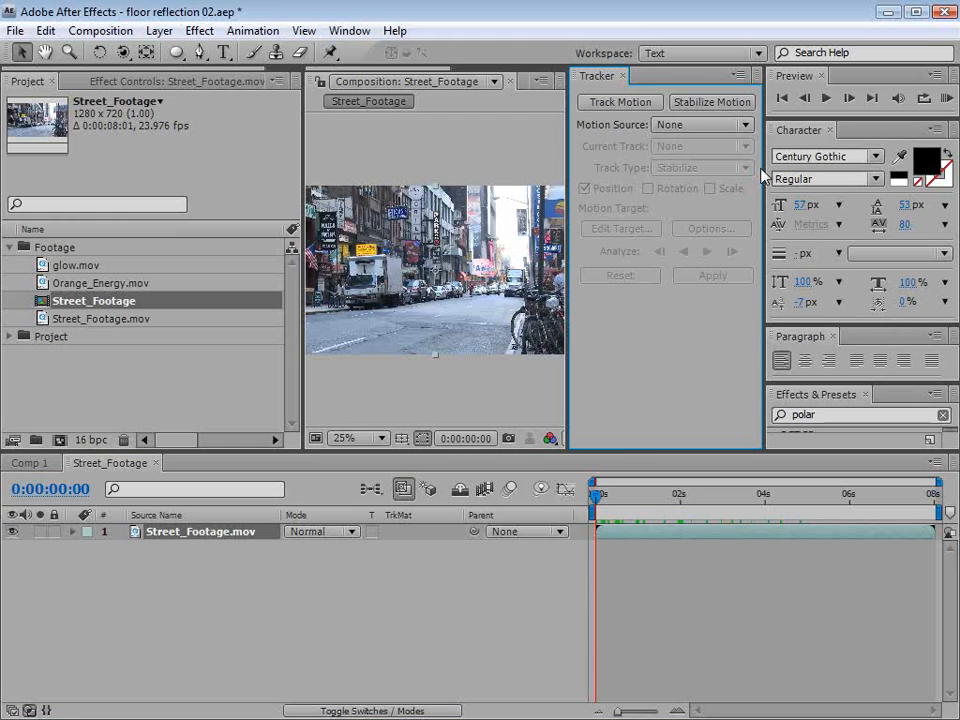
click(716, 103)
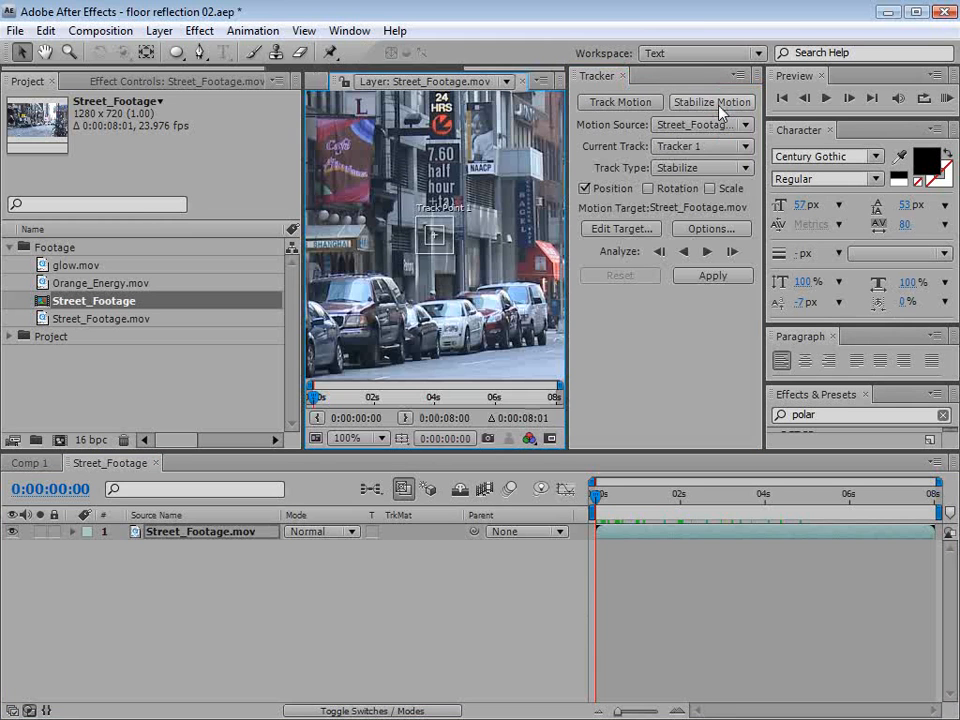
click(648, 189)
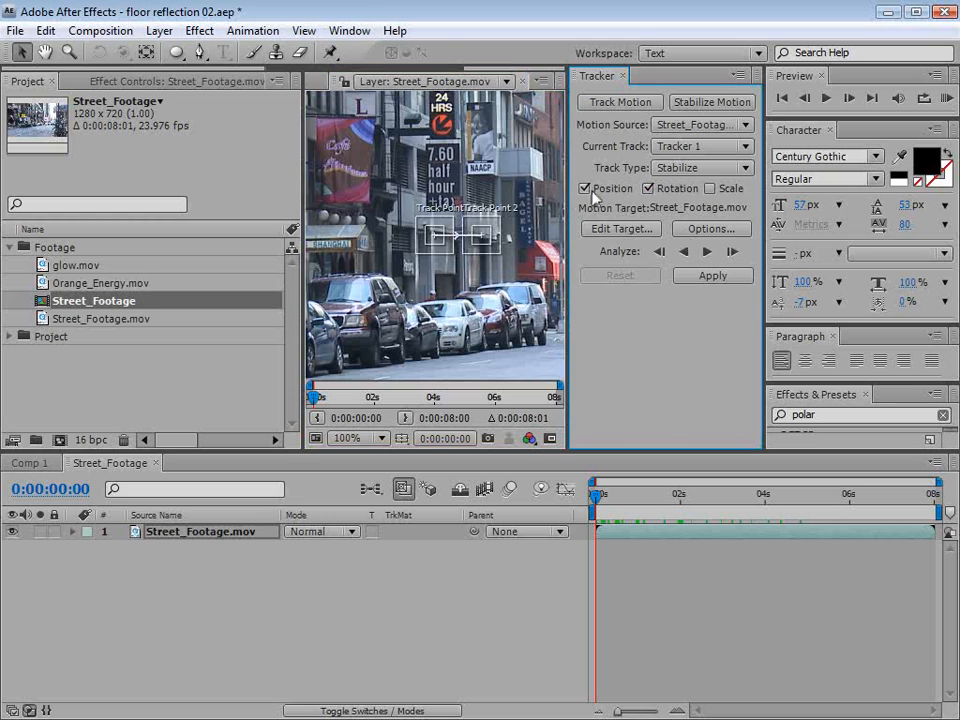
- Place track point 1 near the curb on the left side of the street and track point 2 on the front bicycle wheel
key(grave)
key(space)
drag(330, 488, 476, 437)
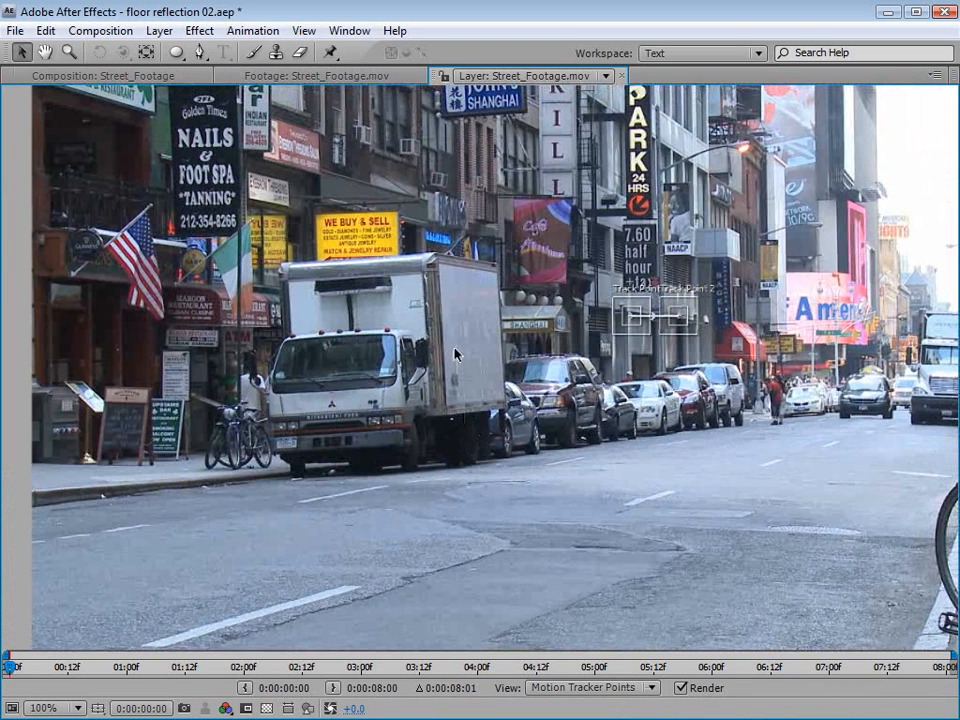
drag(634, 322, 100, 499)
drag(749, 352, 565, 362)
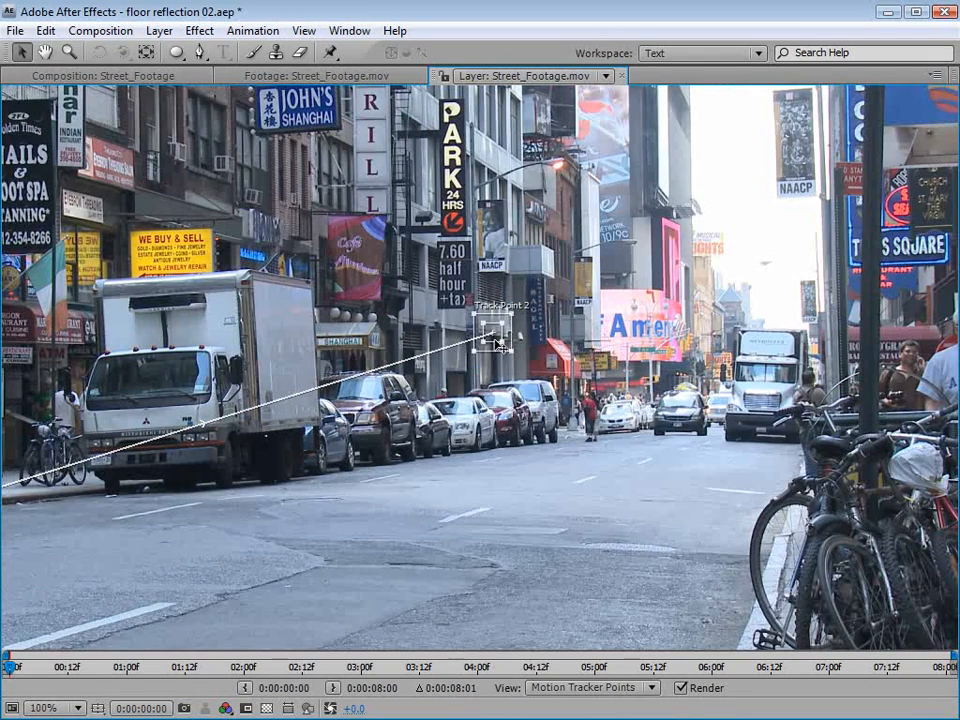
drag(497, 343, 789, 513)
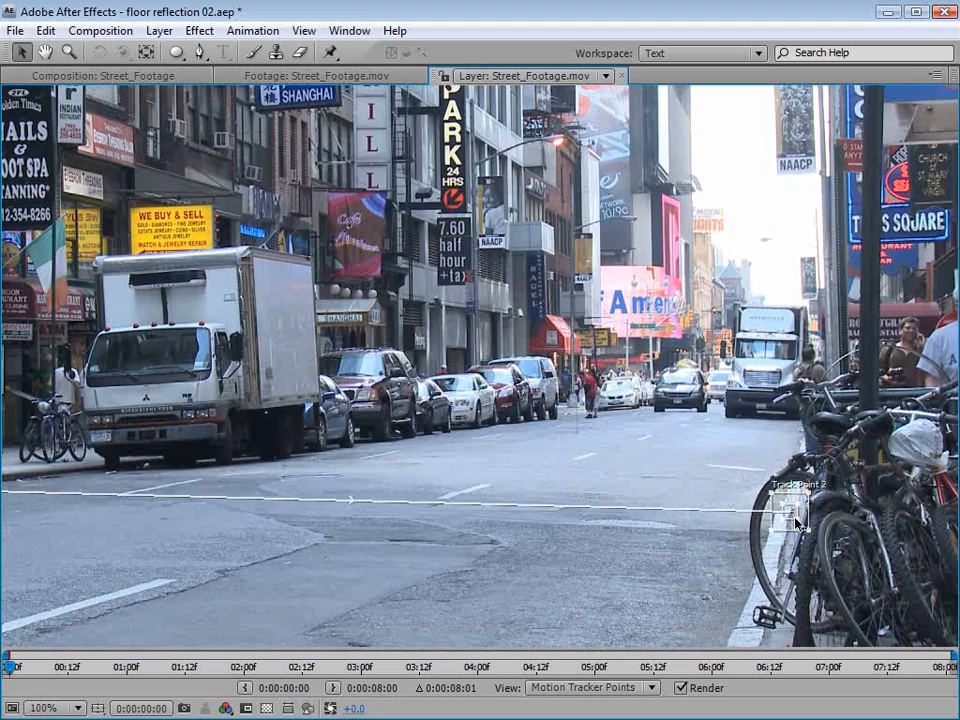
scroll(432, 507, down, 1)
key(space)
drag(486, 437, 497, 454)
- Analyze the two track points forward through the whole clip and apply the stabilization in X and Y
key(grave)
scroll(470, 277, down, 2)
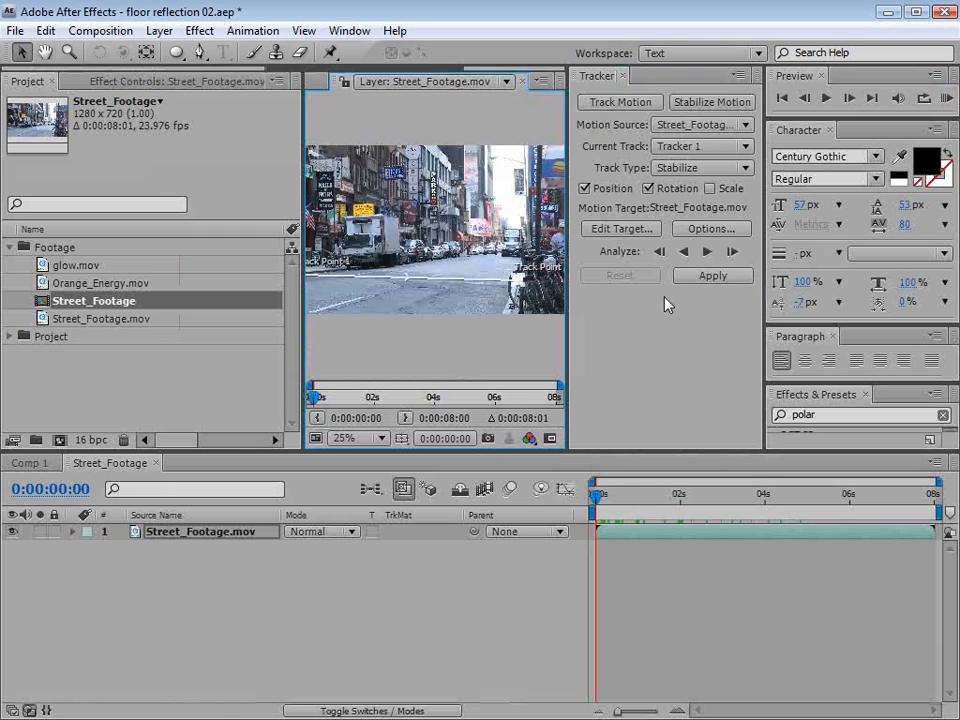
drag(306, 320, 222, 322)
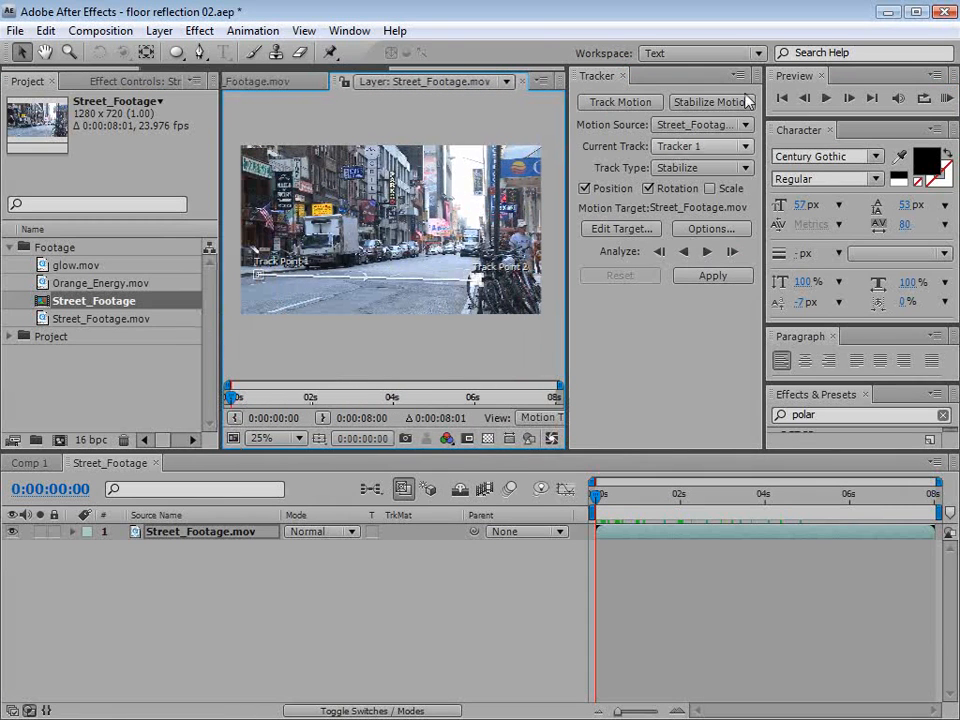
click(708, 252)
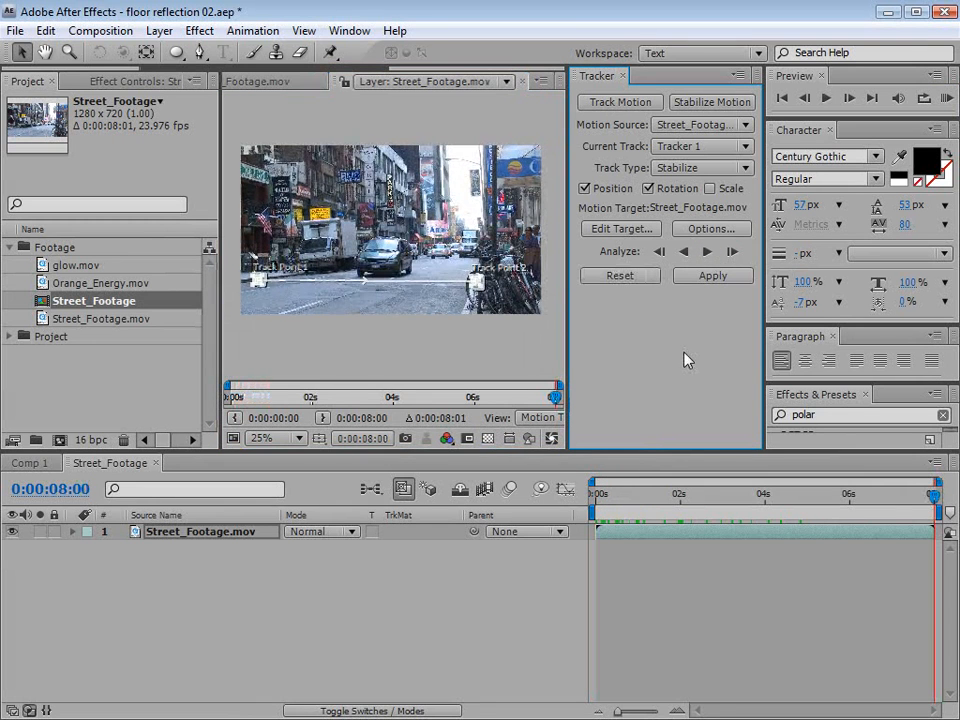
click(707, 279)
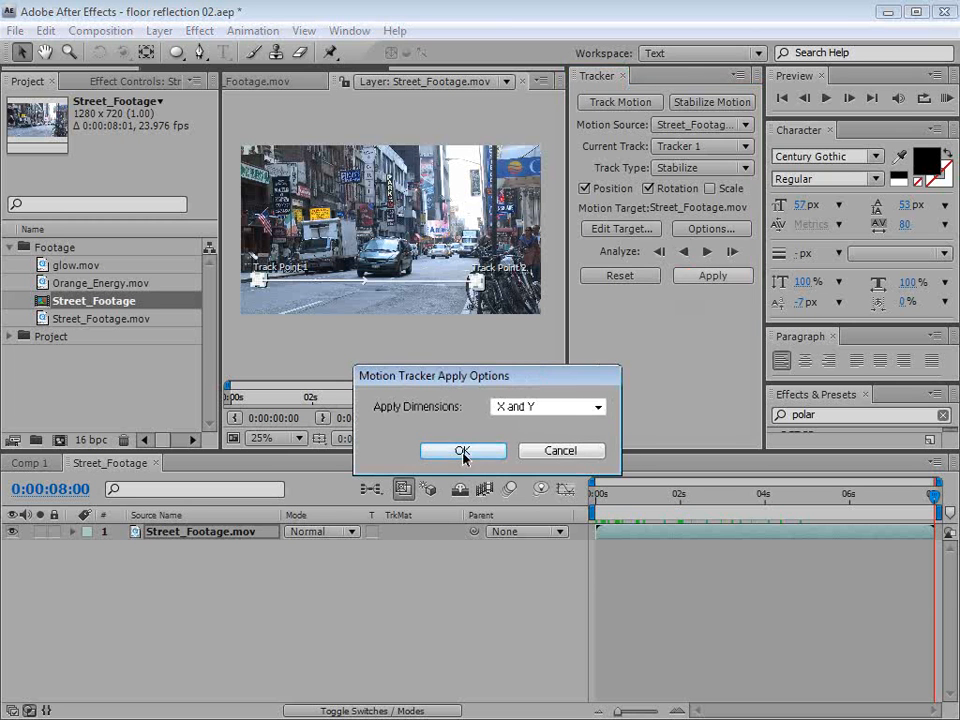
click(461, 452)
- Return to 0:00:00:00, collapse the street footage layer's properties and close the Tracker
mouse_move(597, 510)
mouse_down()
mouse_move(718, 500)
mouse_move(938, 519)
mouse_move(730, 495)
mouse_move(597, 497)
mouse_up()
click(72, 532)
click(670, 598)
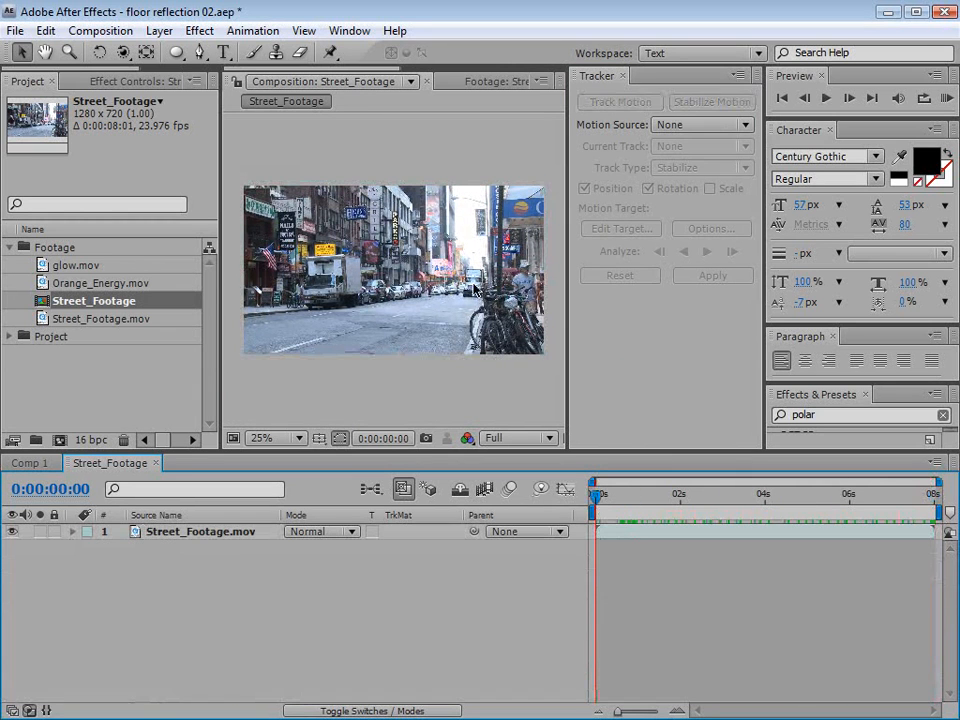
click(620, 76)
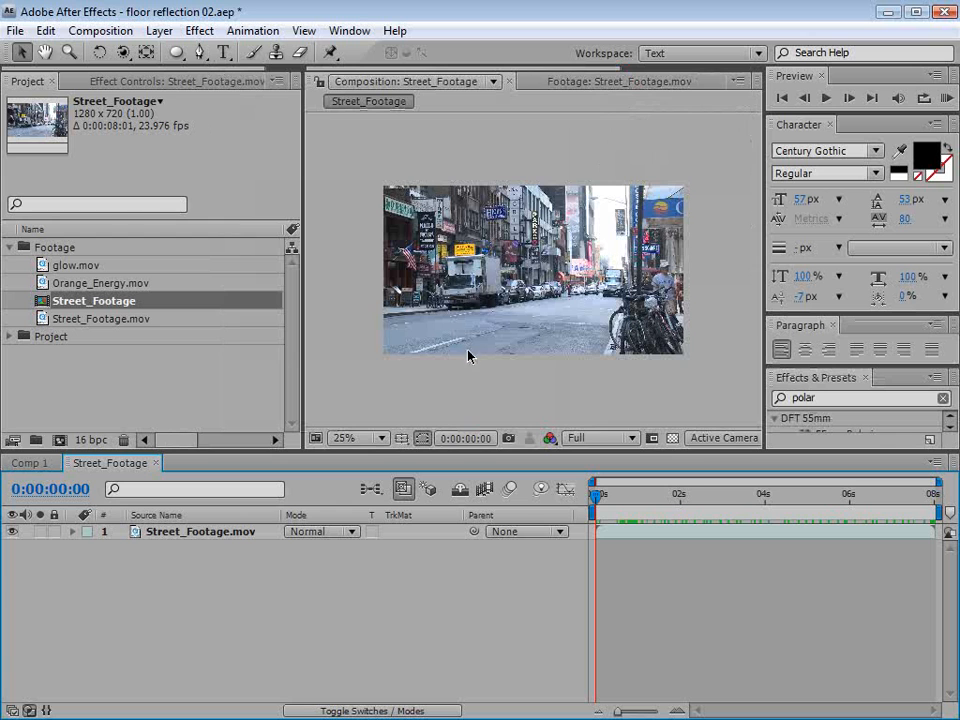
- Enlarge the composition view at 50% and scrub to 0:00:01:01 to check the stabilized footage and its frame edges
drag(304, 277, 157, 275)
key(period)
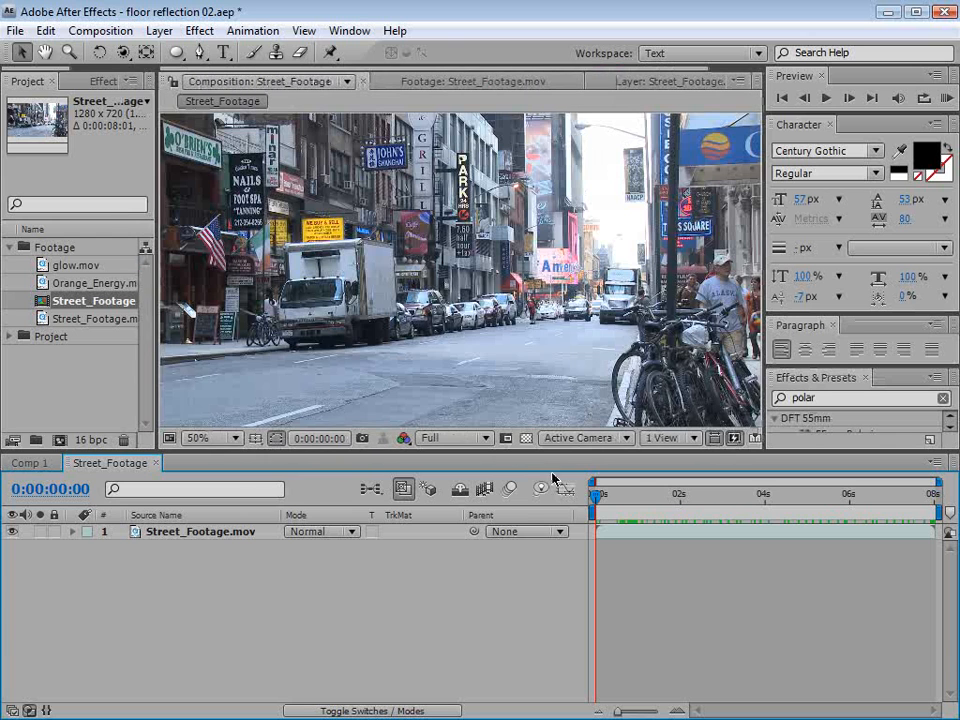
drag(540, 452, 500, 584)
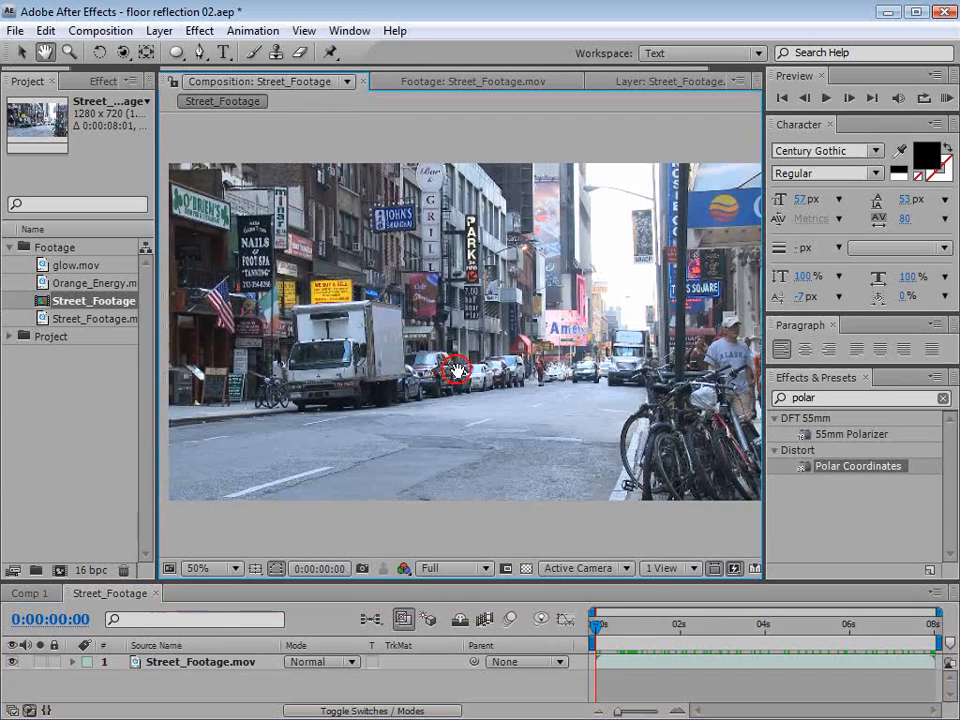
drag(607, 636, 640, 652)
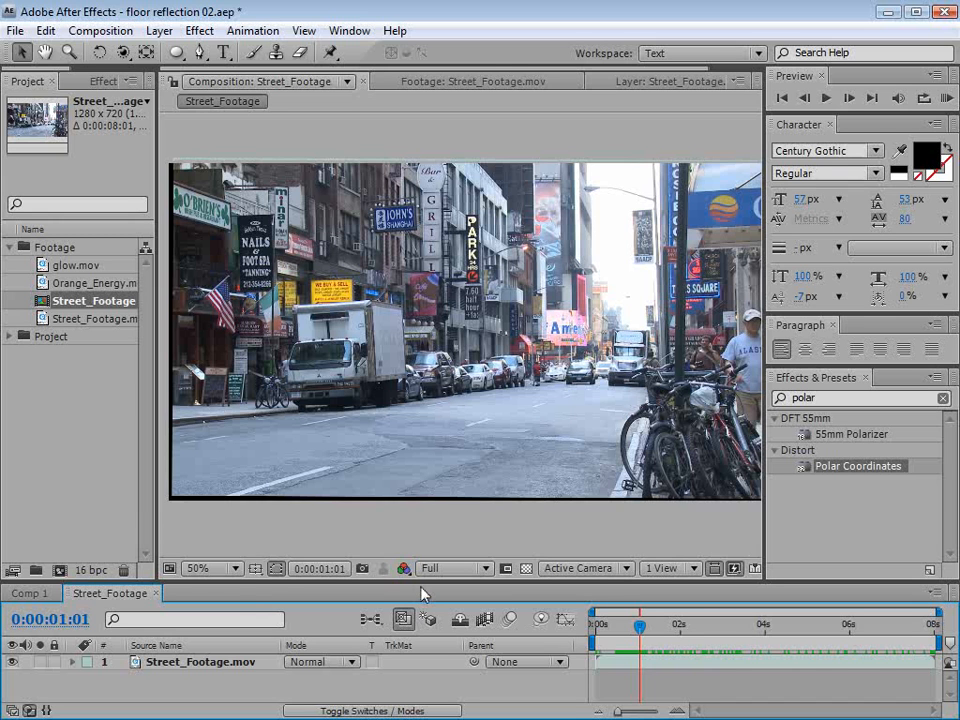
drag(421, 584, 419, 542)
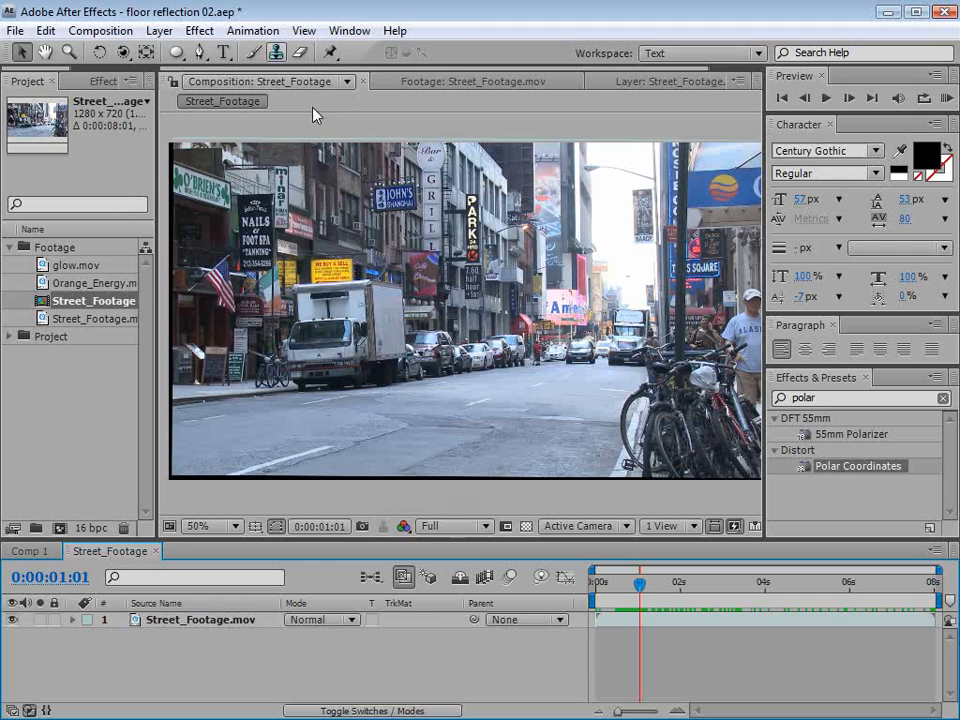
- Create a comp-size solid named "Ground Plane" at 1280 x 720 px in medium gray 828282
click(159, 30)
mouse_move(190, 58)
click(510, 70)
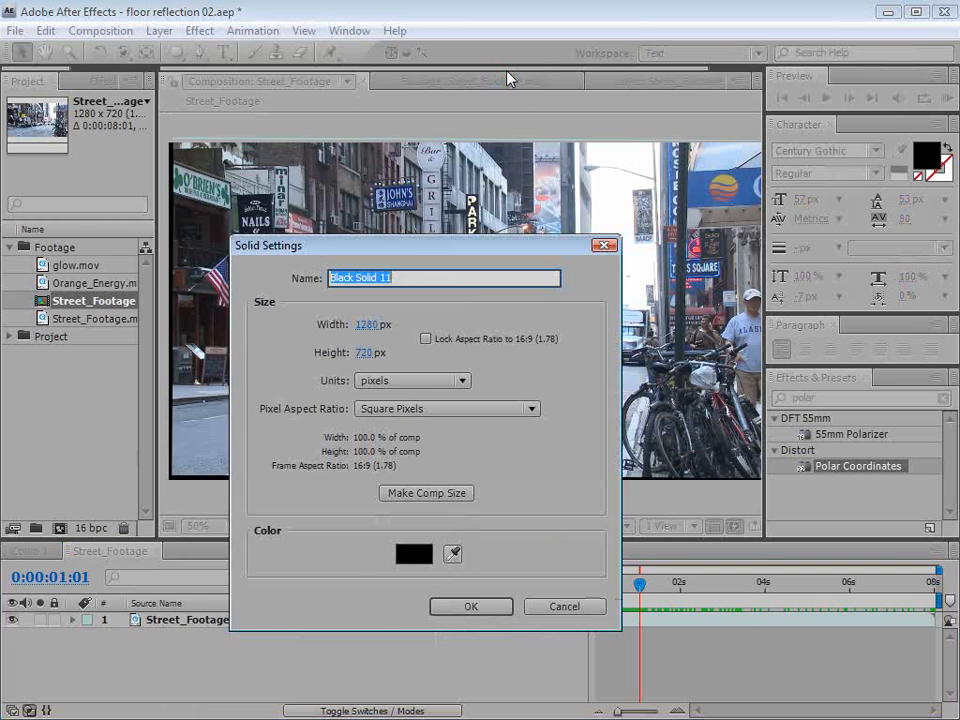
click(418, 553)
drag(546, 386, 516, 290)
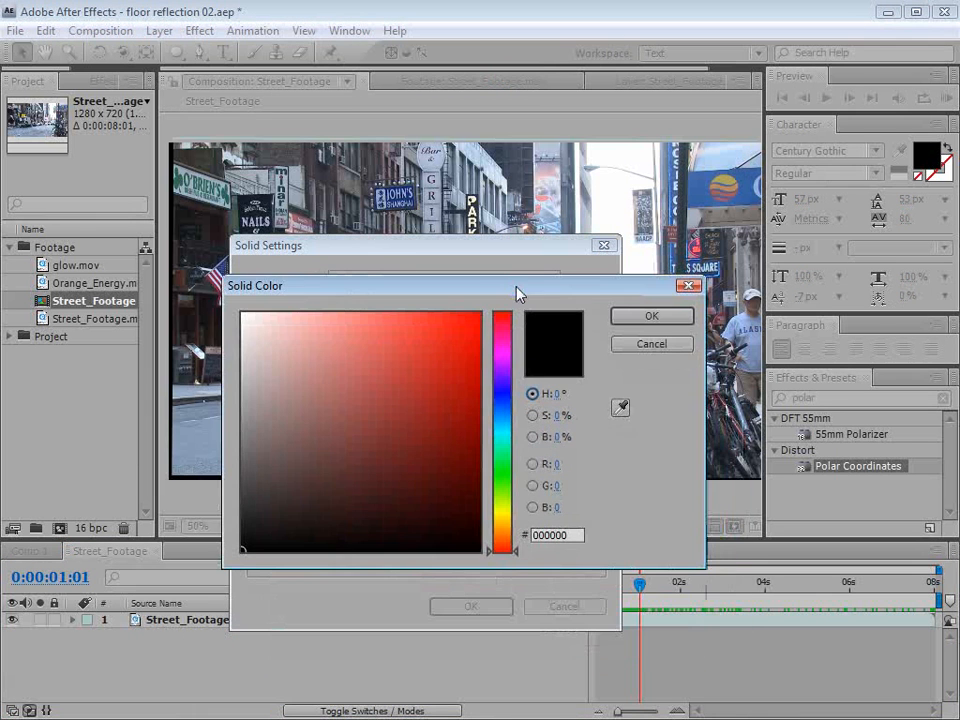
drag(279, 446, 229, 429)
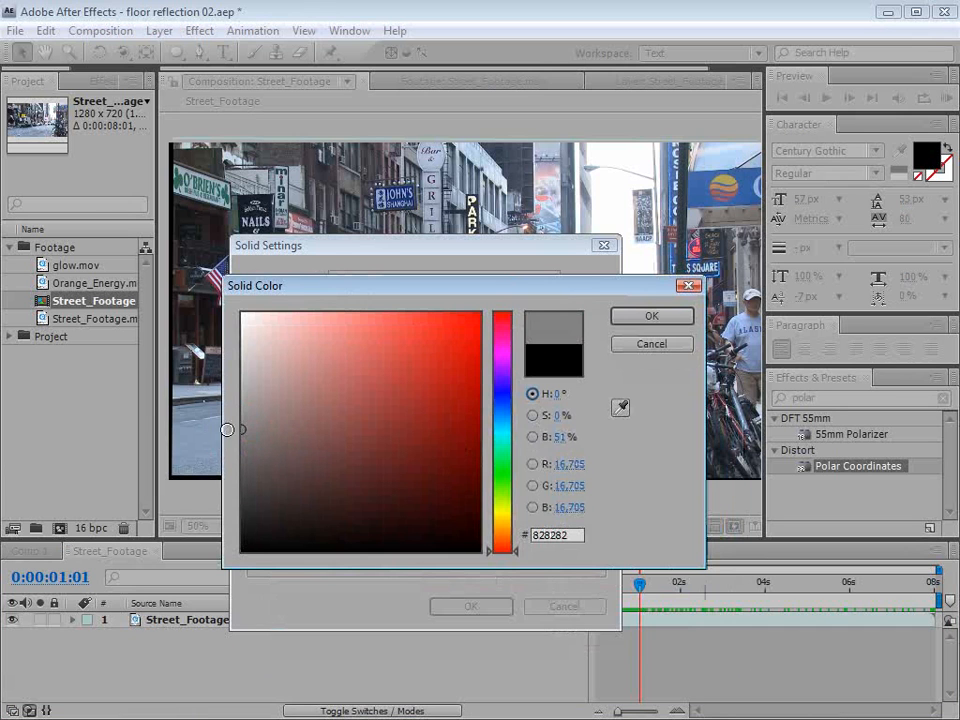
click(650, 317)
drag(401, 277, 330, 277)
text(Ground Plane)
click(467, 607)
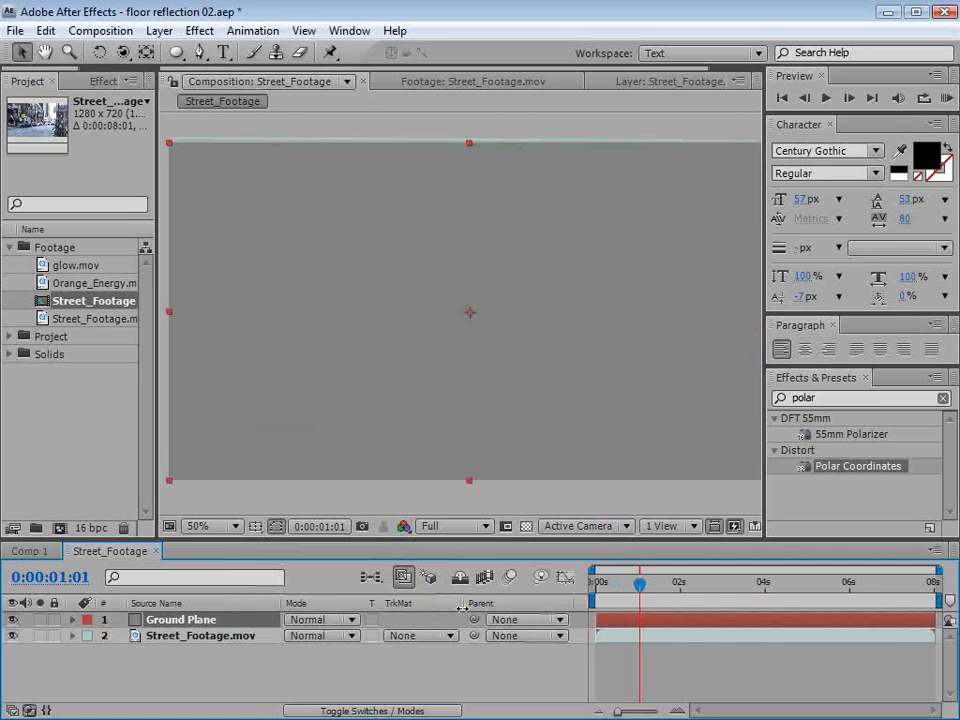
- Apply the Grid effect to the Ground Plane layer and make the layer 3D
click(199, 30)
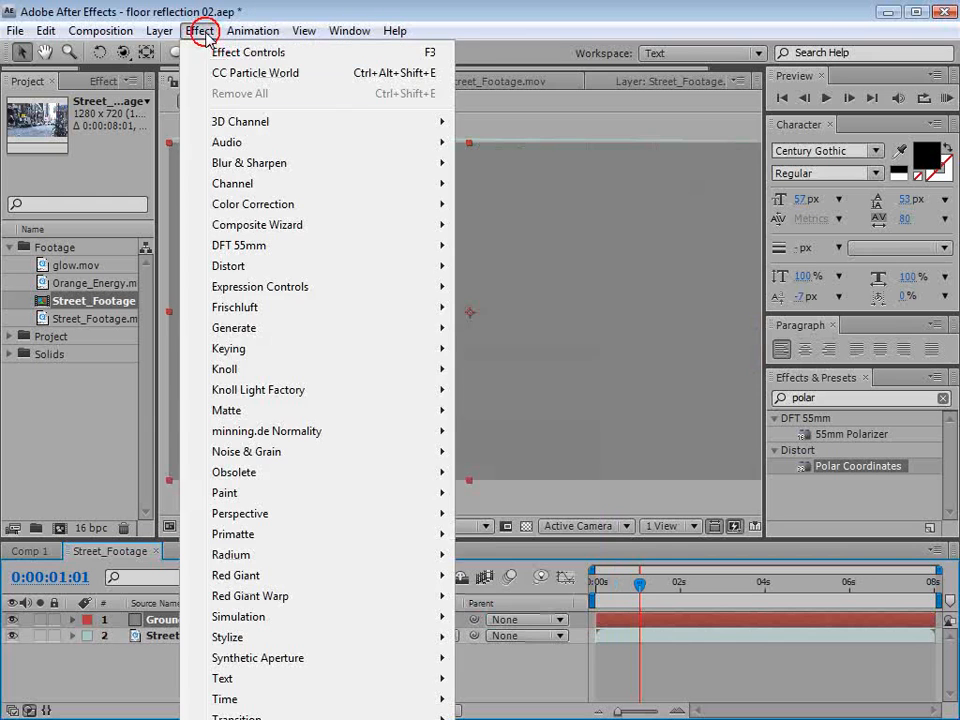
click(244, 334)
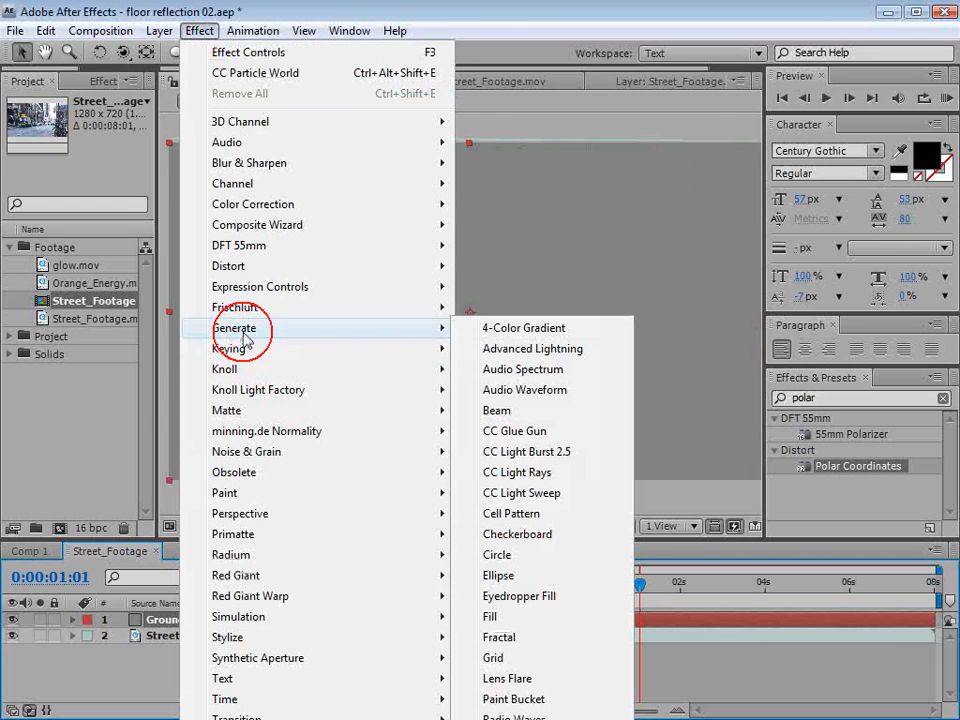
click(519, 658)
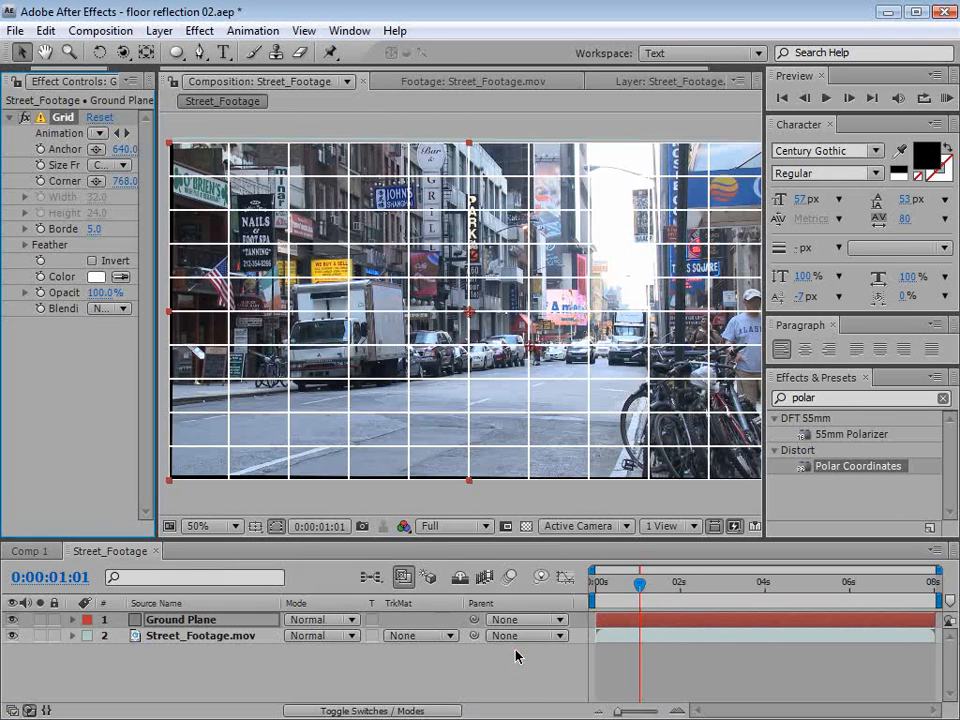
key(F4)
click(389, 620)
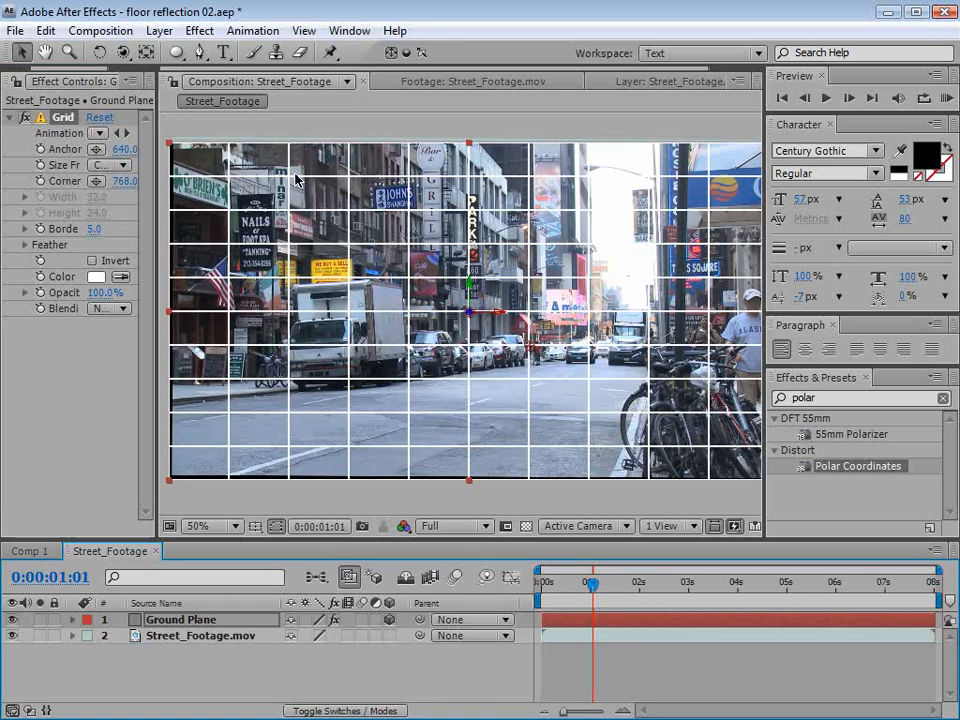
- Rotate the Ground Plane about its X axis until it lies flat, and lower it onto the street surface
key(w)
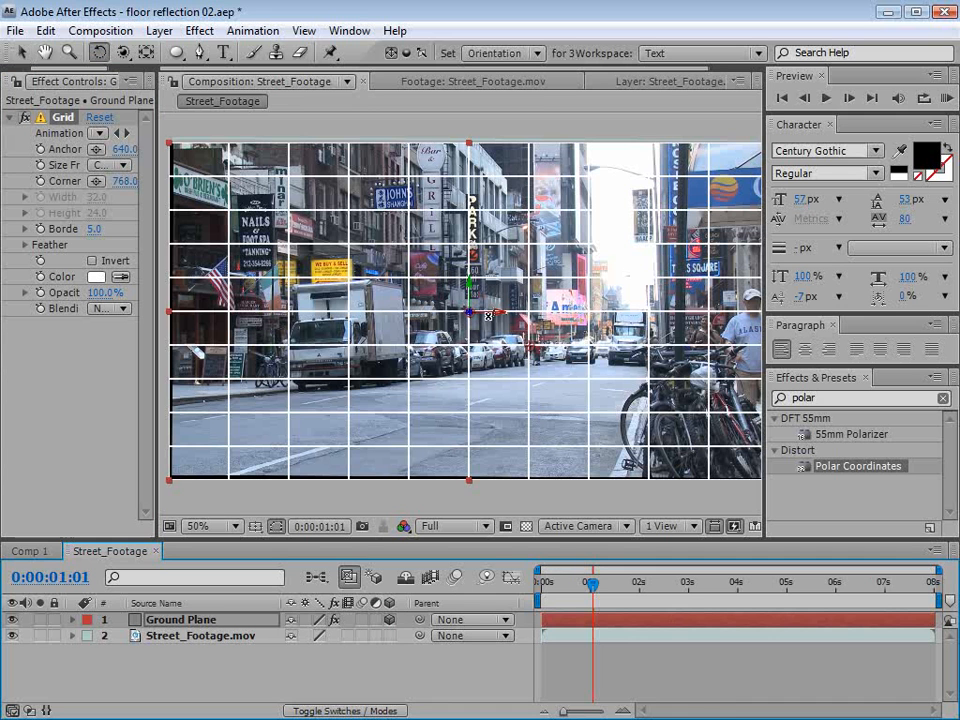
drag(487, 314, 486, 280)
key(v)
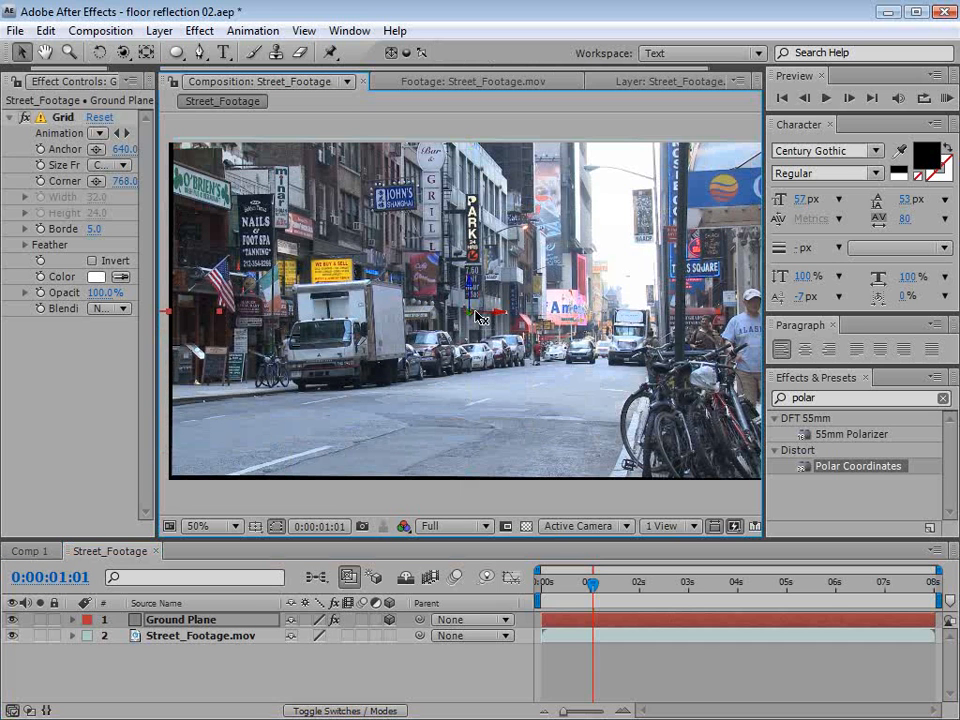
drag(476, 313, 466, 386)
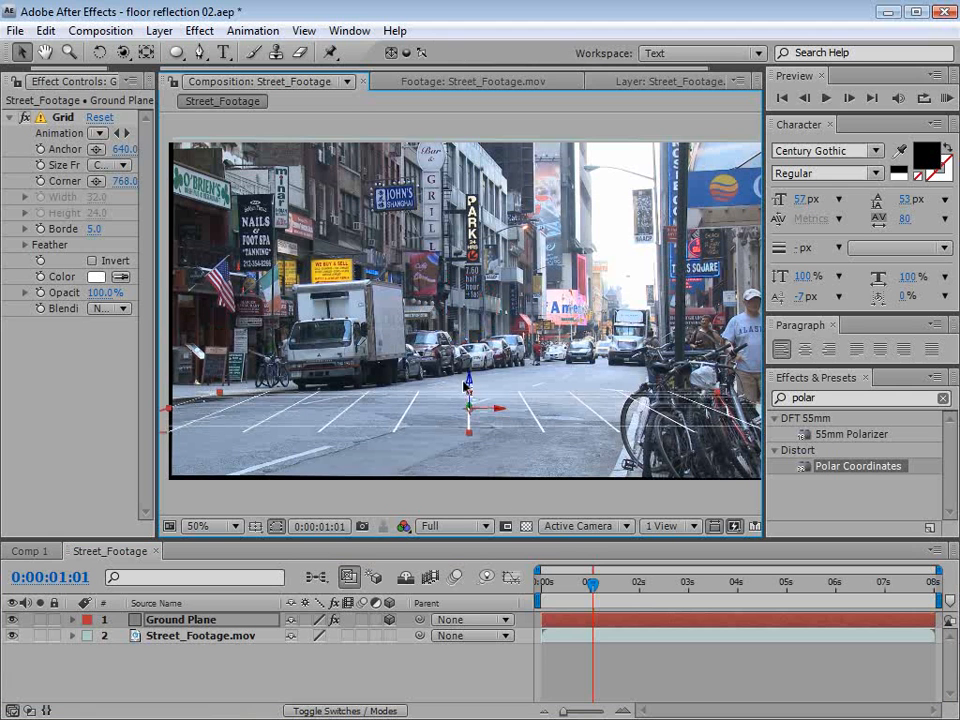
- Apply Exposure to the Street_Footage.mov layer with exposure -1.20 and gamma correction 0.60 to darken the scene
click(189, 634)
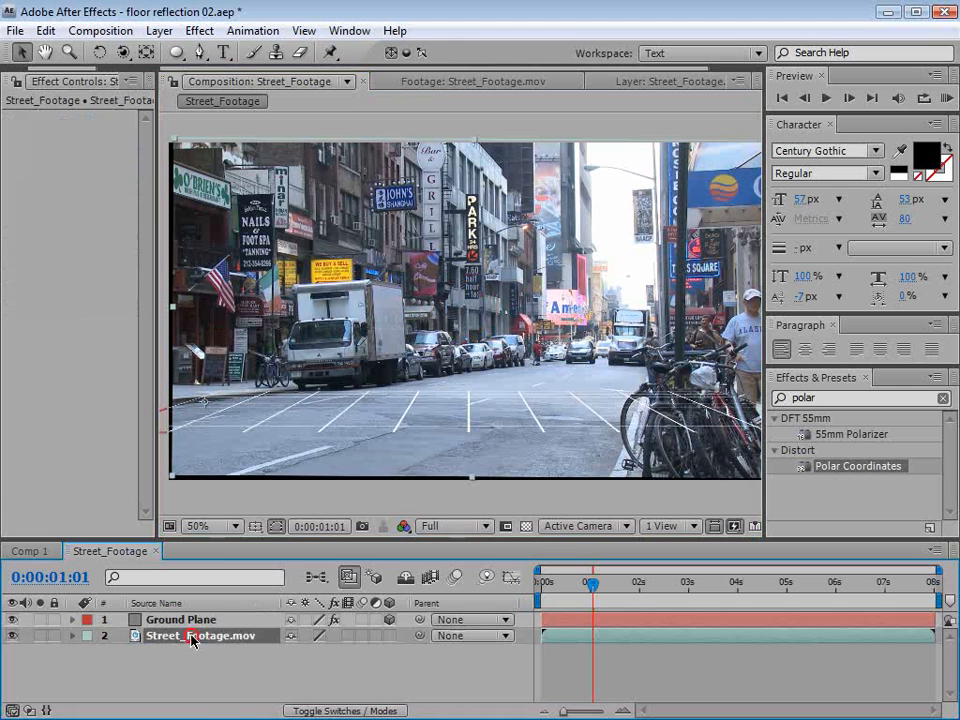
click(199, 30)
mouse_move(275, 208)
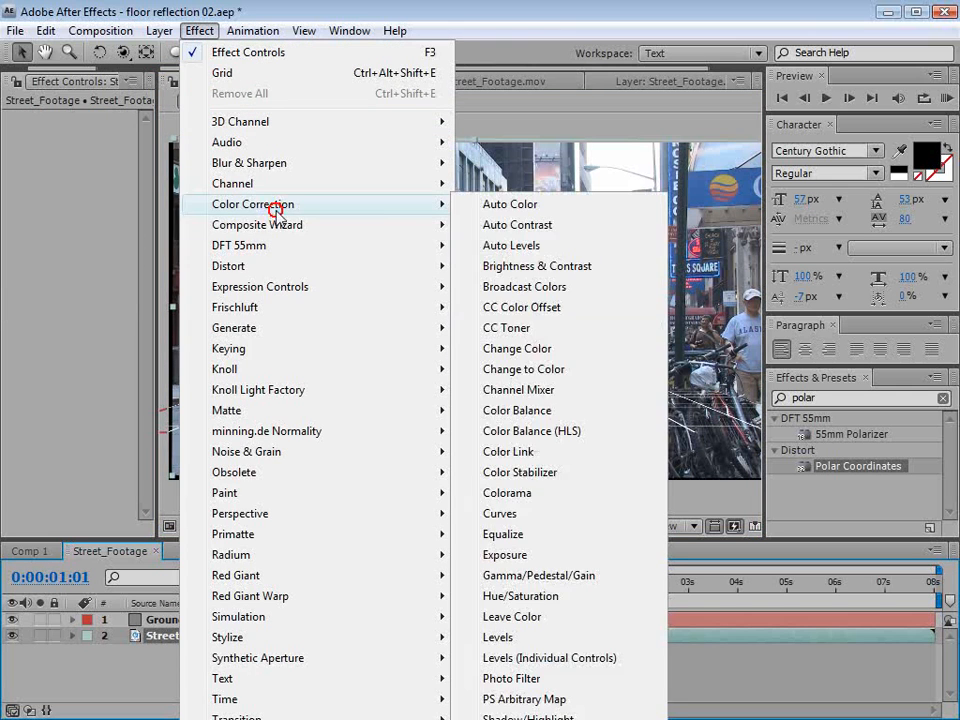
click(502, 556)
drag(93, 185, 64, 213)
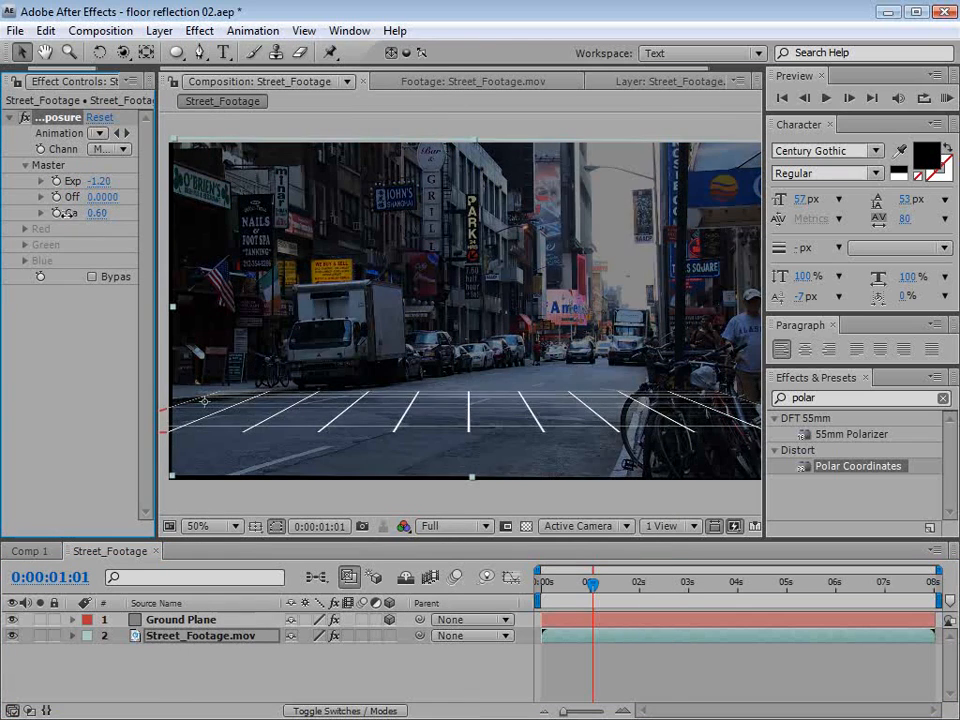
- Stretch the Ground Plane in depth so its grid extends past the frame's lower edge and far back along the street
click(492, 426)
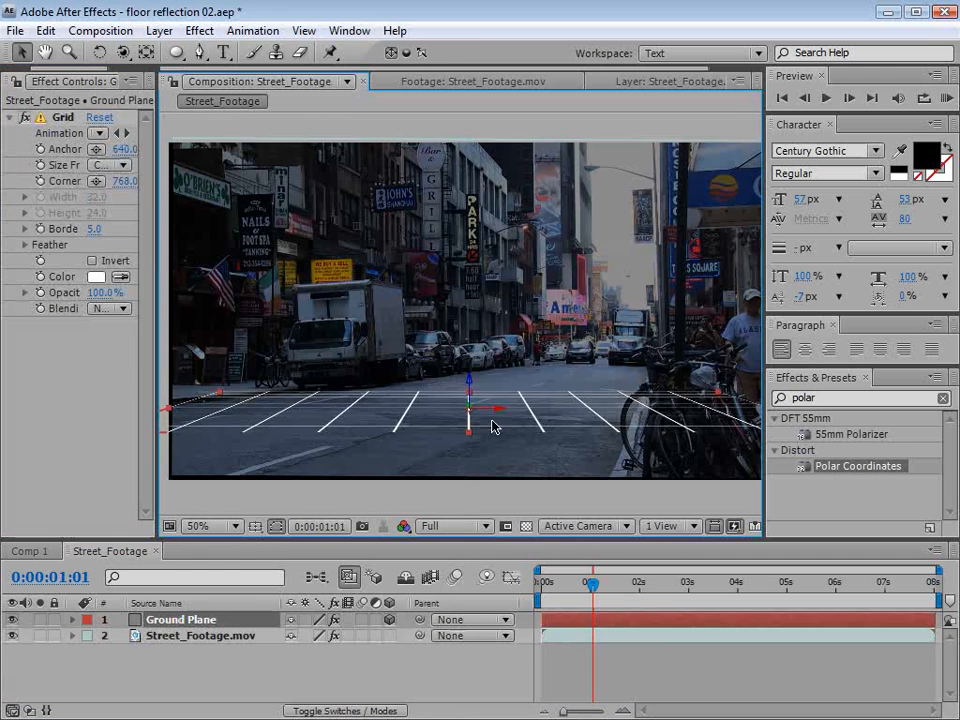
drag(469, 434, 482, 650)
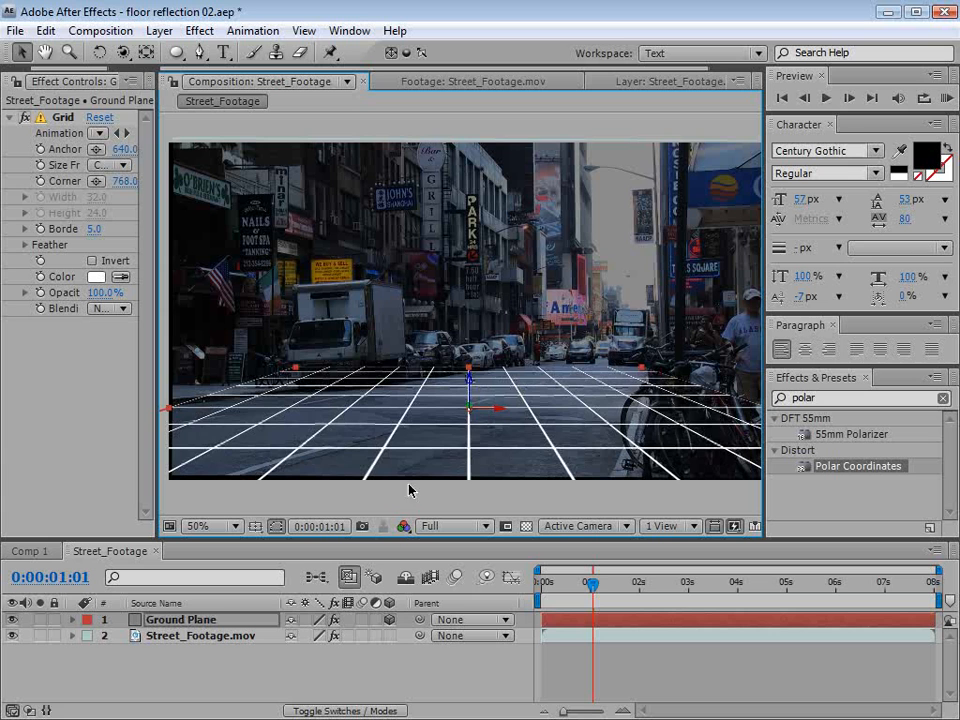
drag(468, 380, 466, 337)
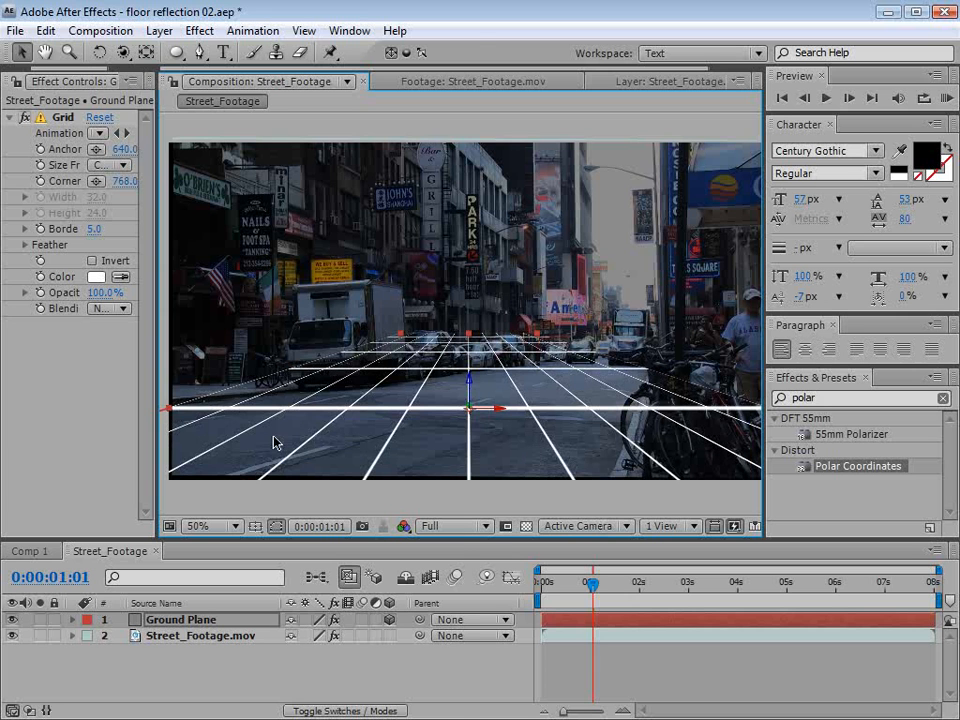
- Add a new camera to the composition using the 28mm preset
click(159, 30)
mouse_move(332, 55)
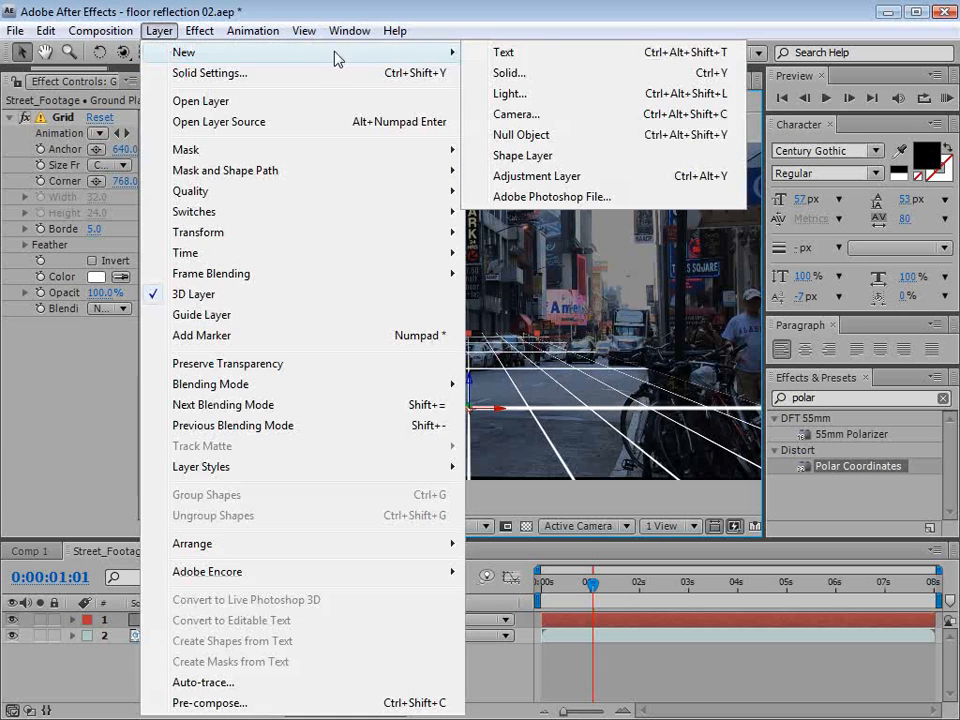
click(517, 115)
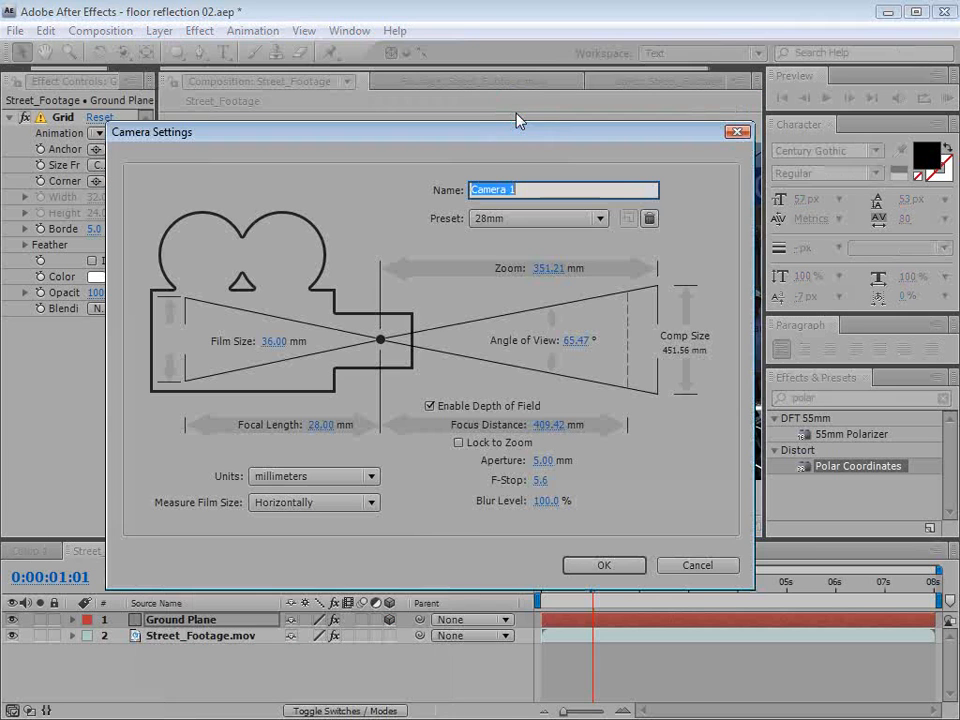
click(549, 220)
click(510, 332)
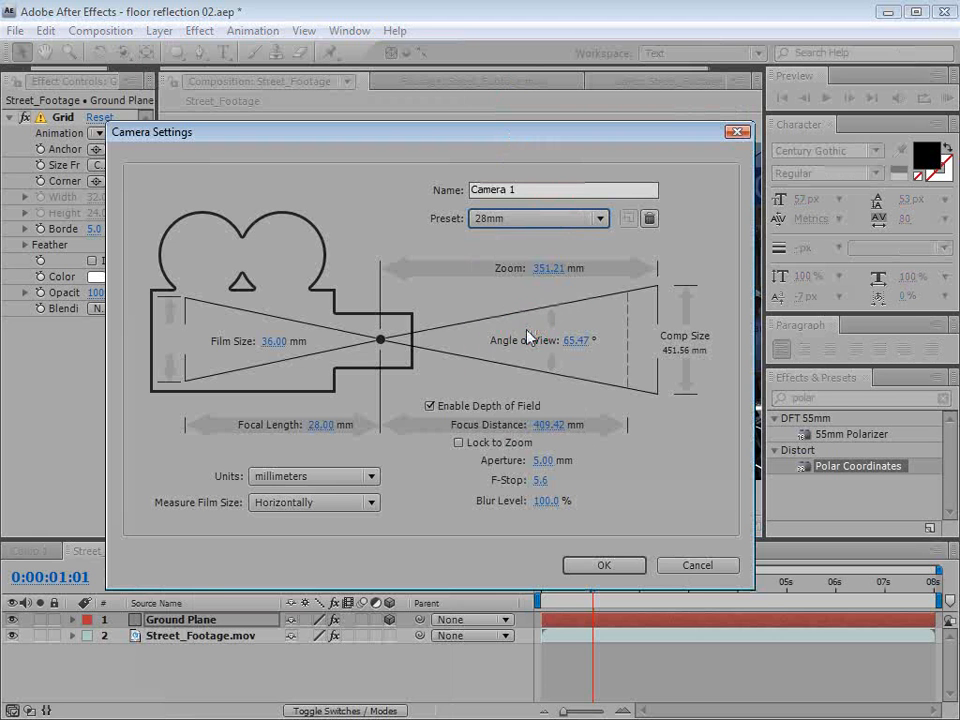
click(604, 565)
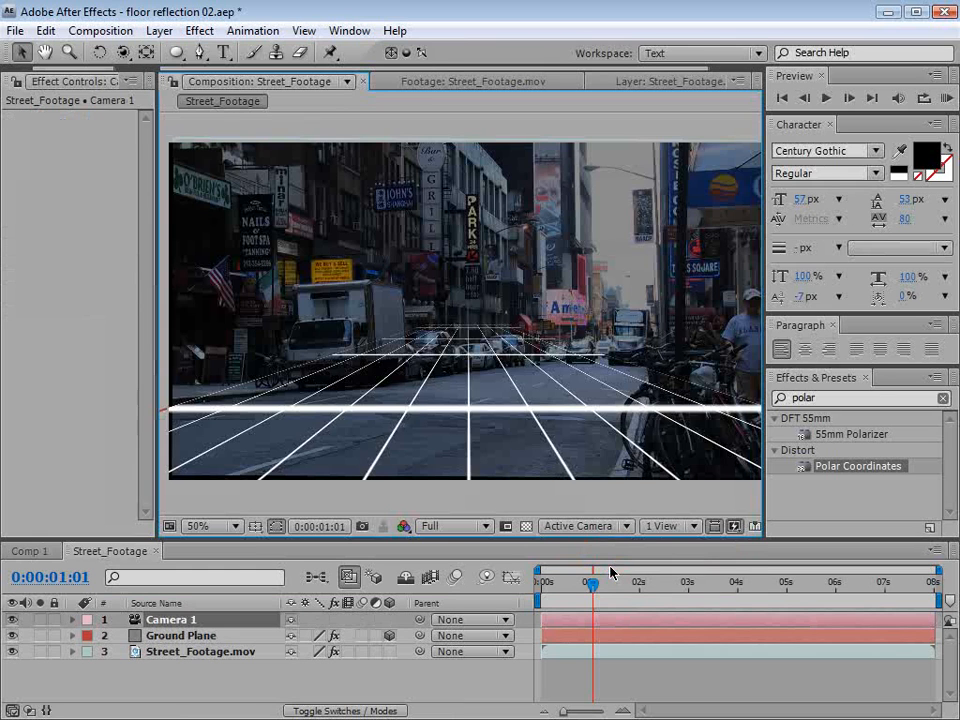
- Orbit the camera to angle the grid along the street, and track it in Z to adjust its distance
click(122, 52)
drag(553, 450, 525, 444)
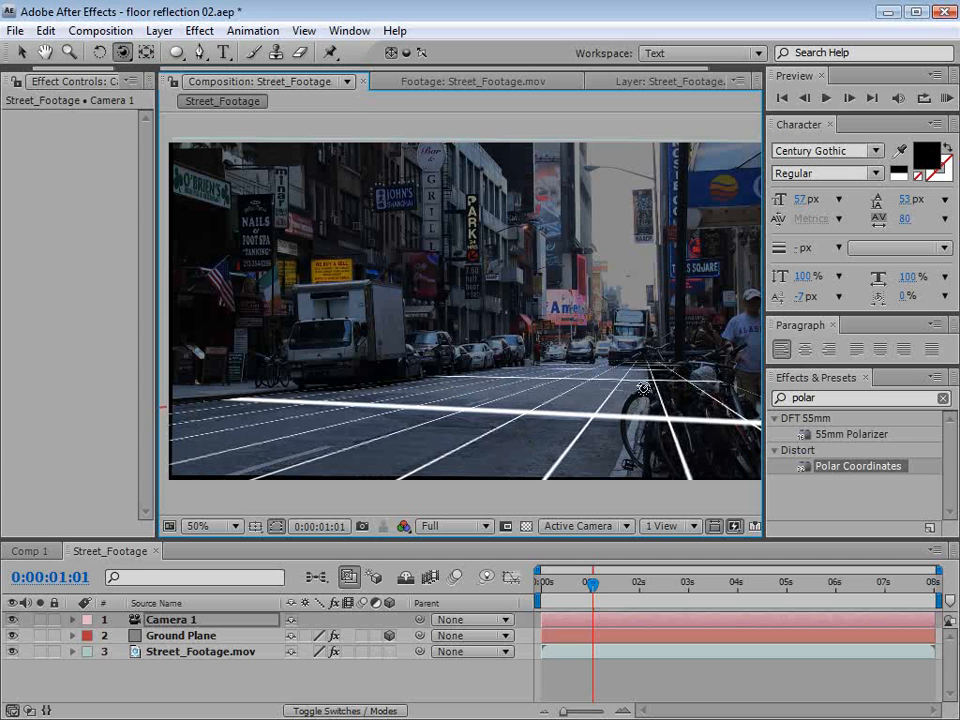
click(123, 53)
click(224, 113)
drag(469, 341, 546, 592)
- Track the camera in XY and fine-tune its orbit so the grid lines follow the curb and street perspective
click(123, 53)
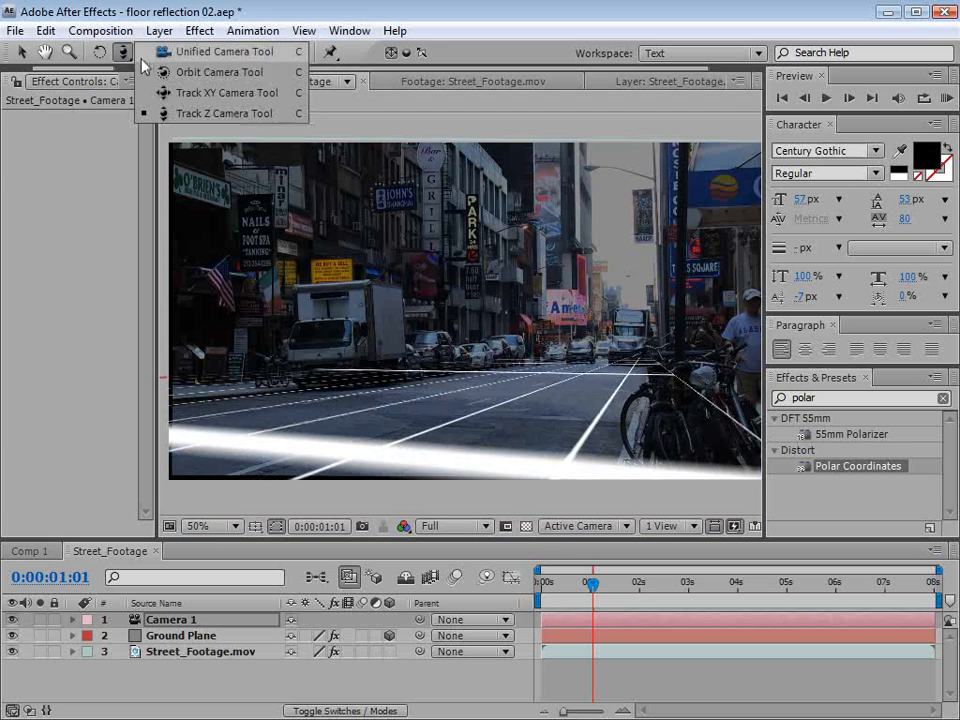
click(200, 51)
drag(493, 360, 434, 397)
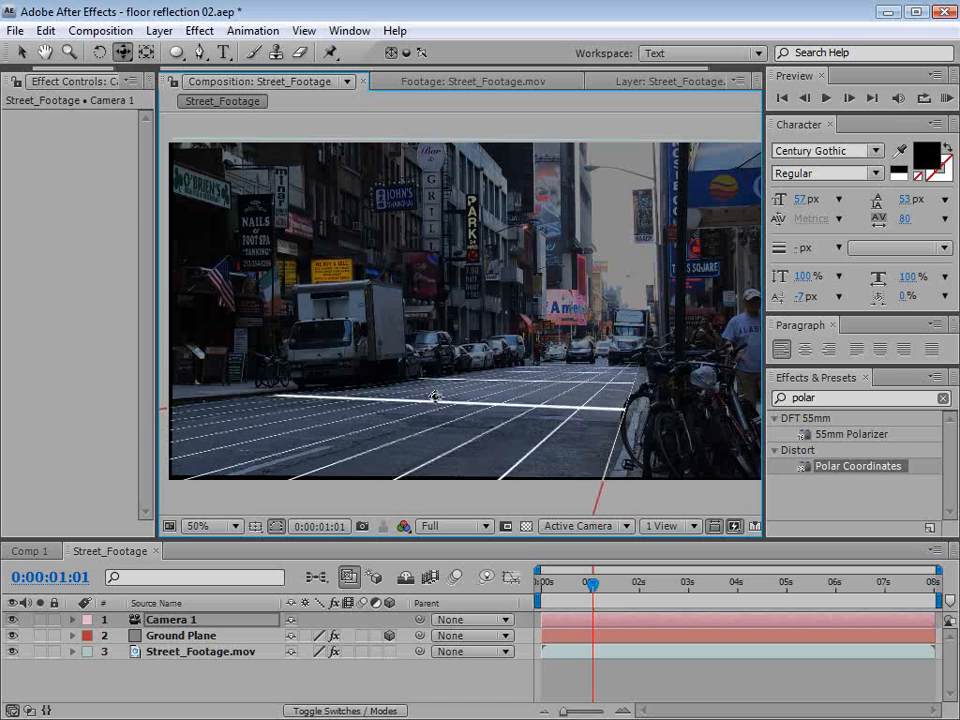
click(125, 55)
click(190, 71)
drag(542, 446, 541, 451)
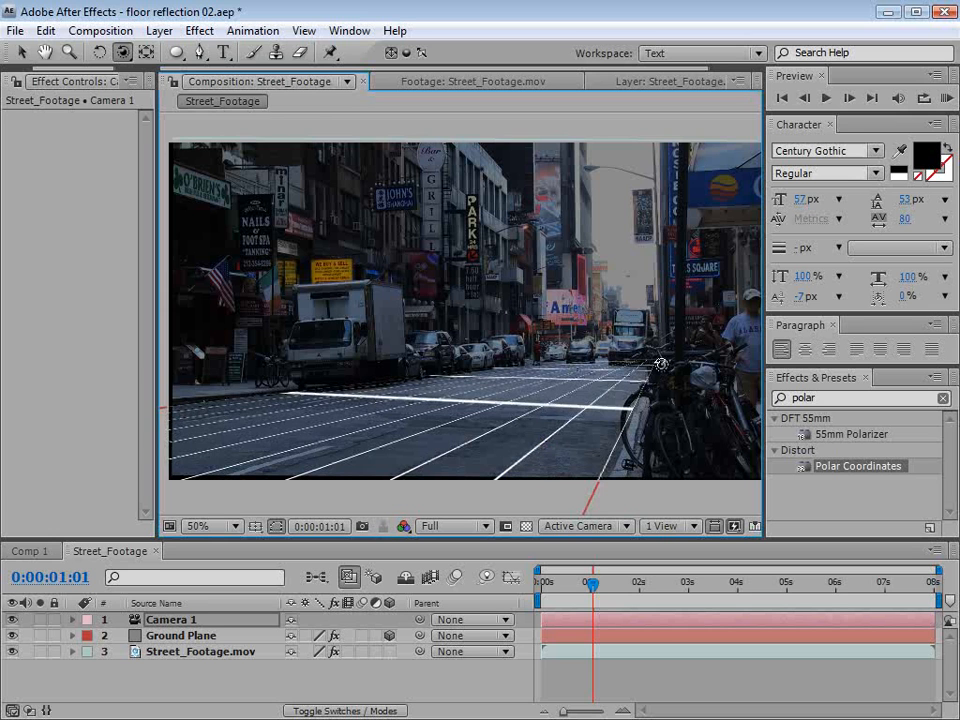
drag(482, 461, 483, 464)
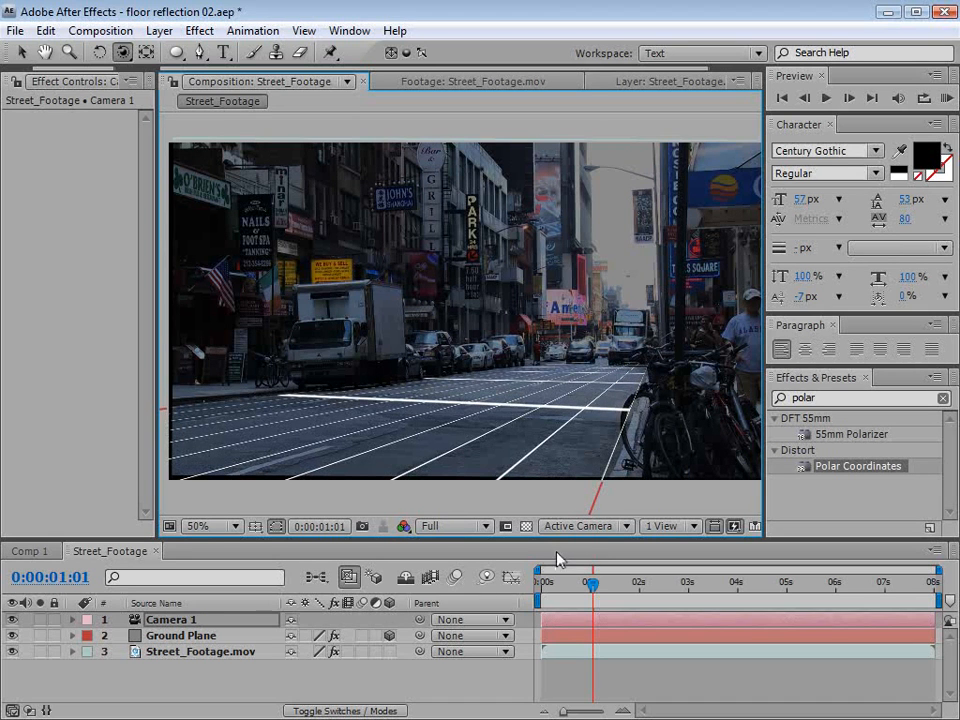
- Set the composition preview resolution to Half and save the project
click(455, 526)
click(458, 660)
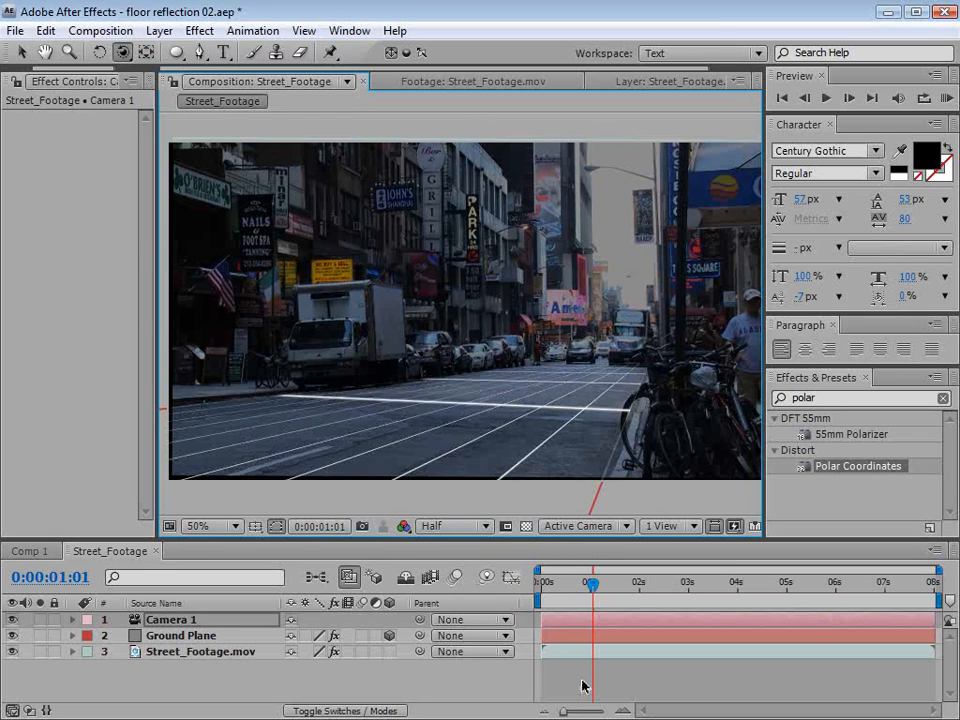
key(ctrl+s)
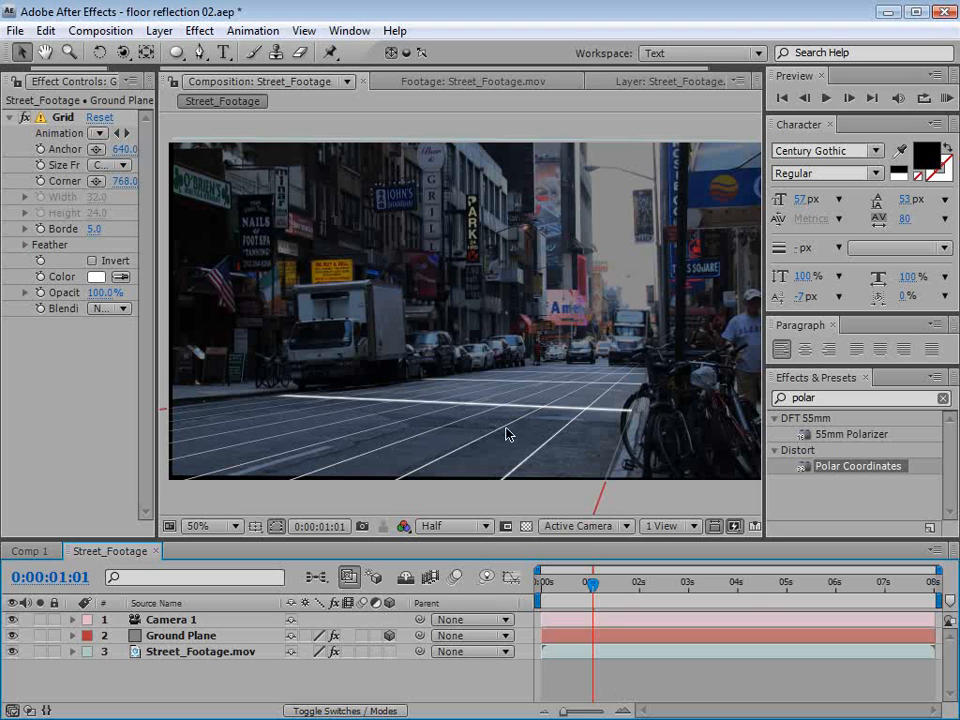
- Delete the Grid effect from the Ground Plane layer
click(160, 635)
click(66, 118)
key(Delete)
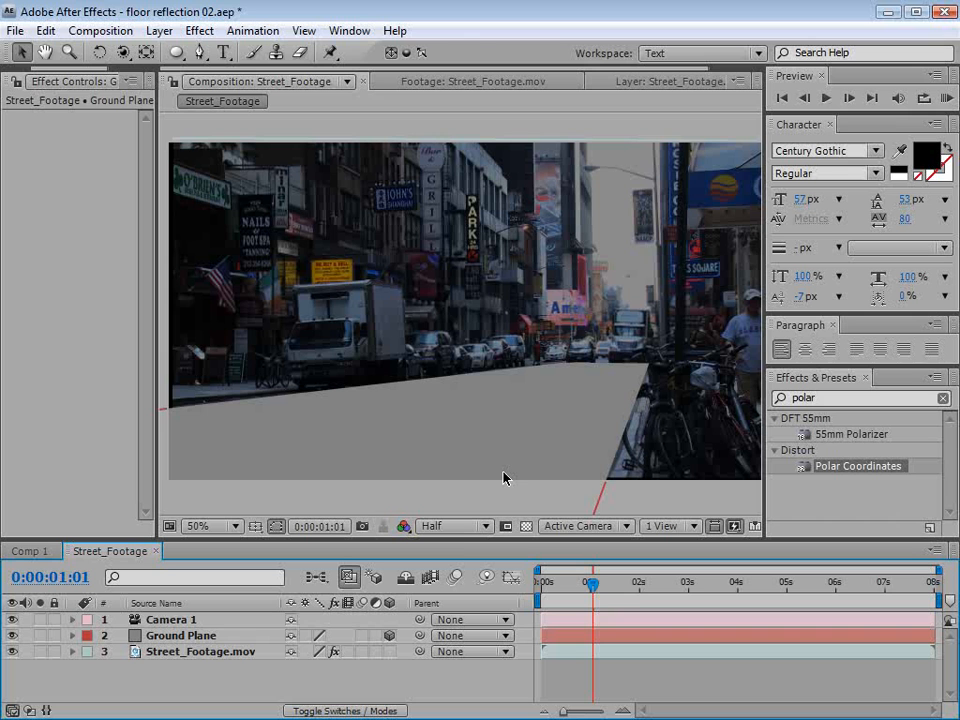
- Add a point light with a blue color to illuminate the Ground Plane
click(159, 30)
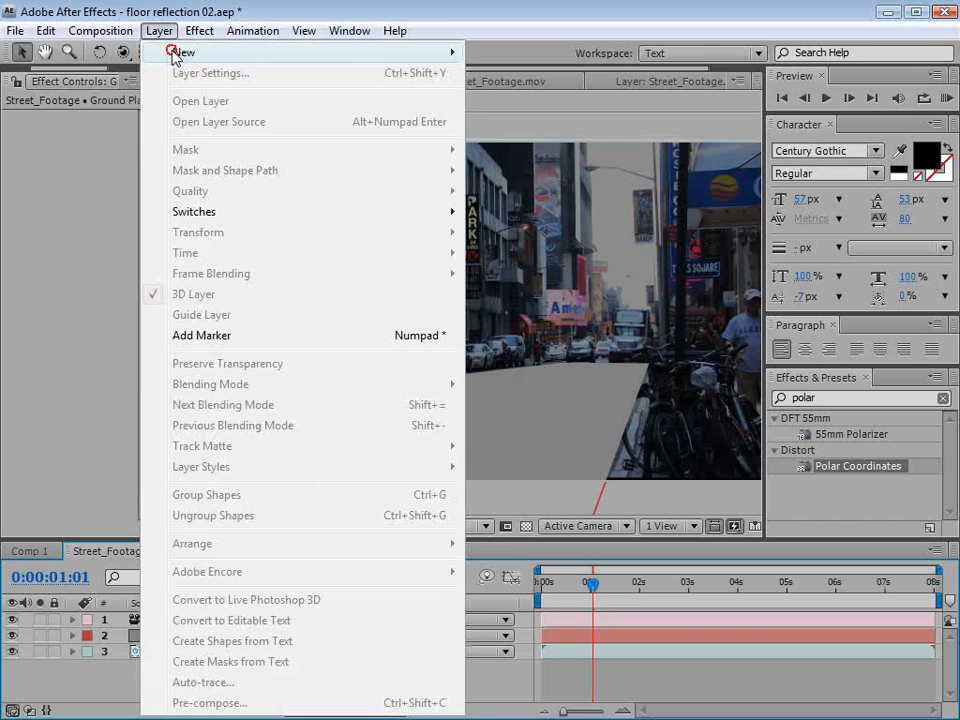
mouse_move(175, 53)
click(524, 94)
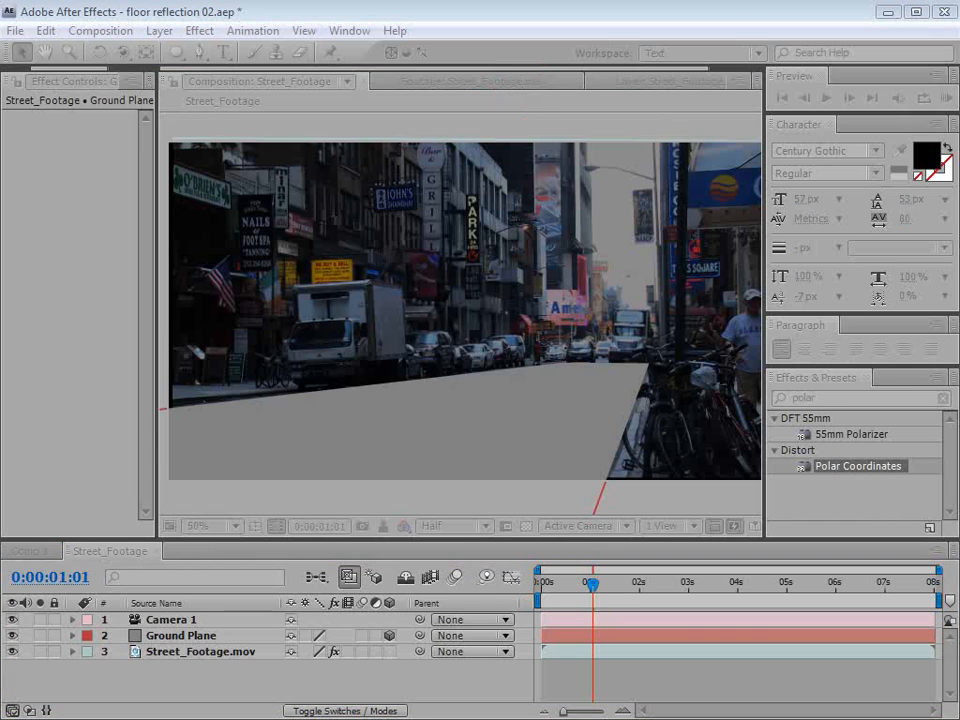
click(476, 259)
click(476, 323)
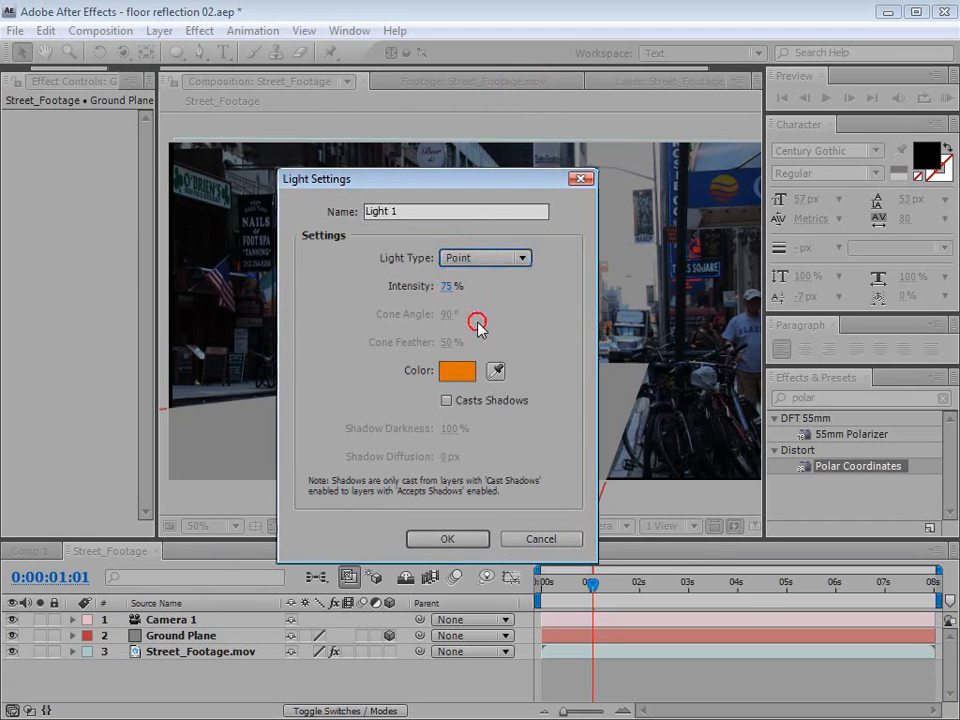
click(466, 369)
drag(505, 422, 506, 411)
click(422, 349)
click(650, 316)
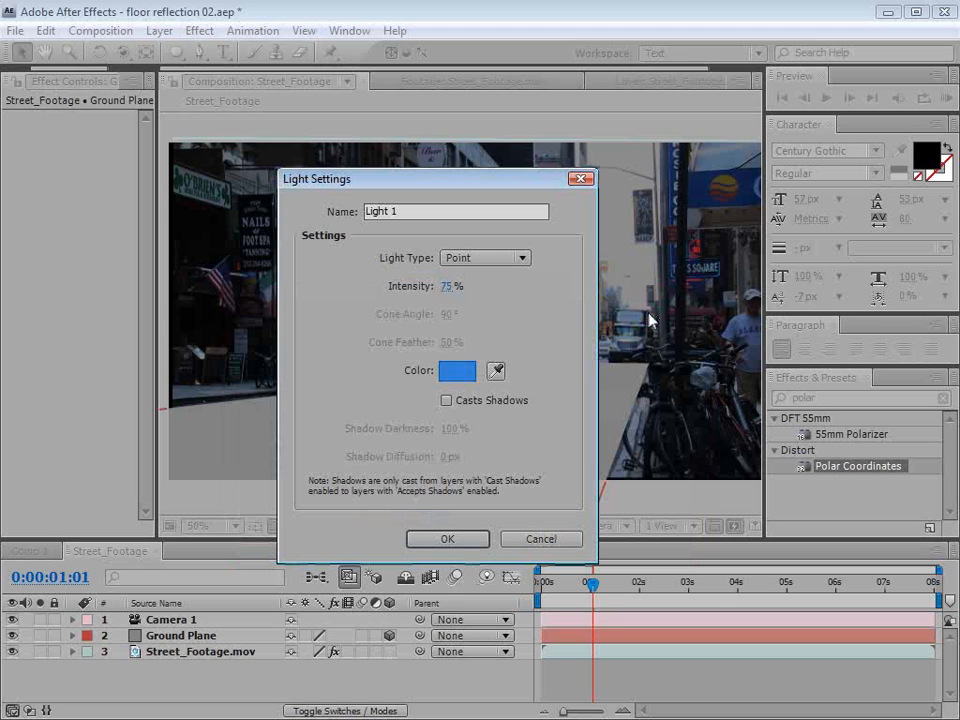
click(448, 286)
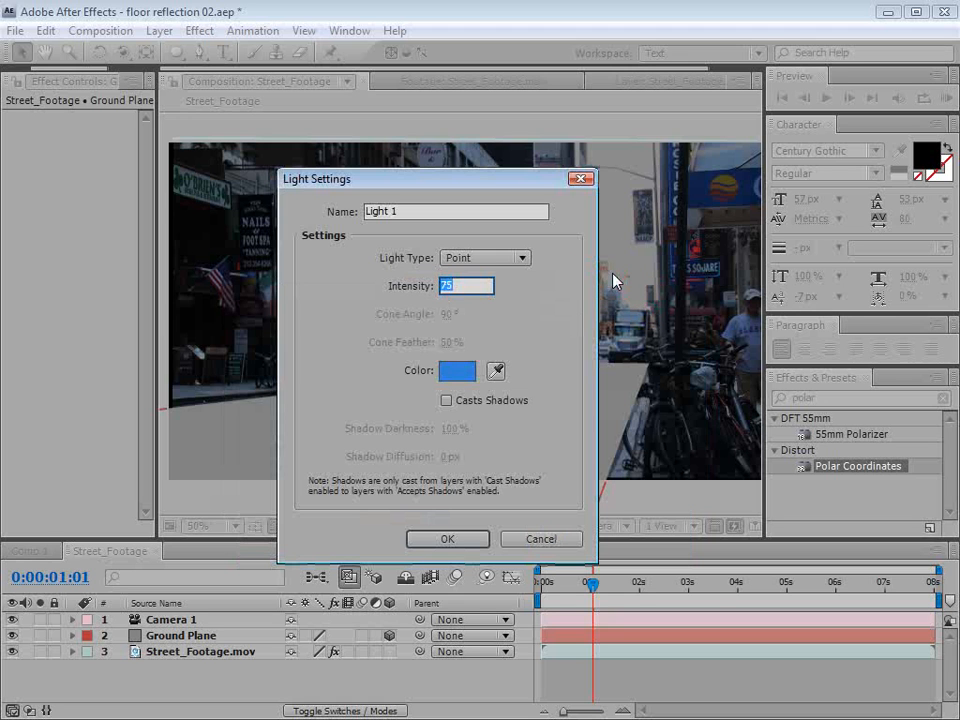
click(450, 545)
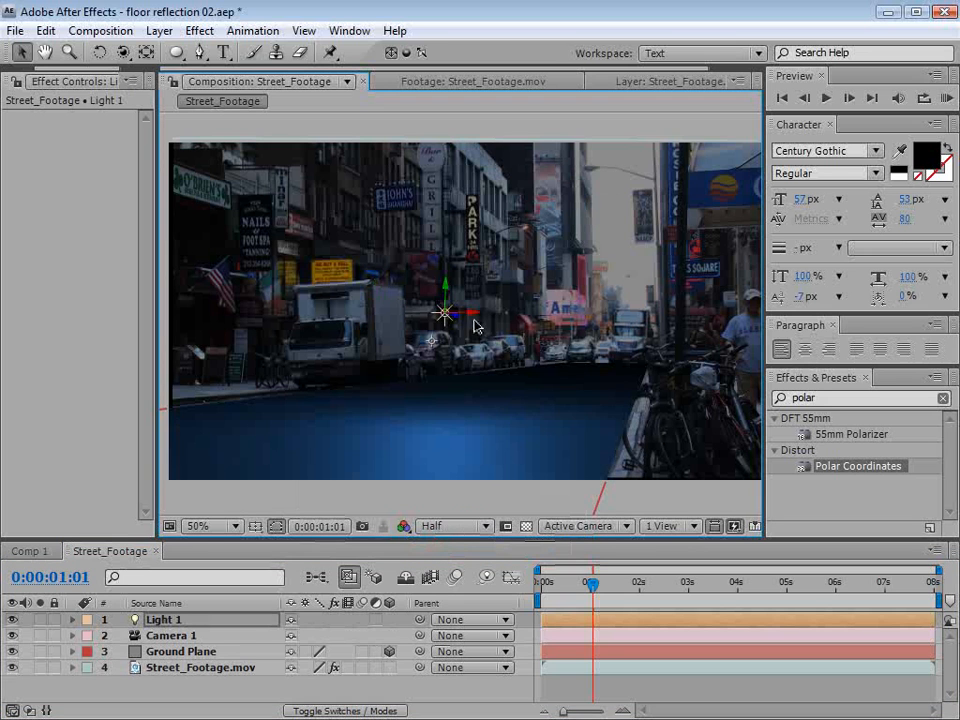
- Lower the blue light toward the street and set the Ground Plane's blending mode to Classic Color Dodge
drag(451, 299, 449, 348)
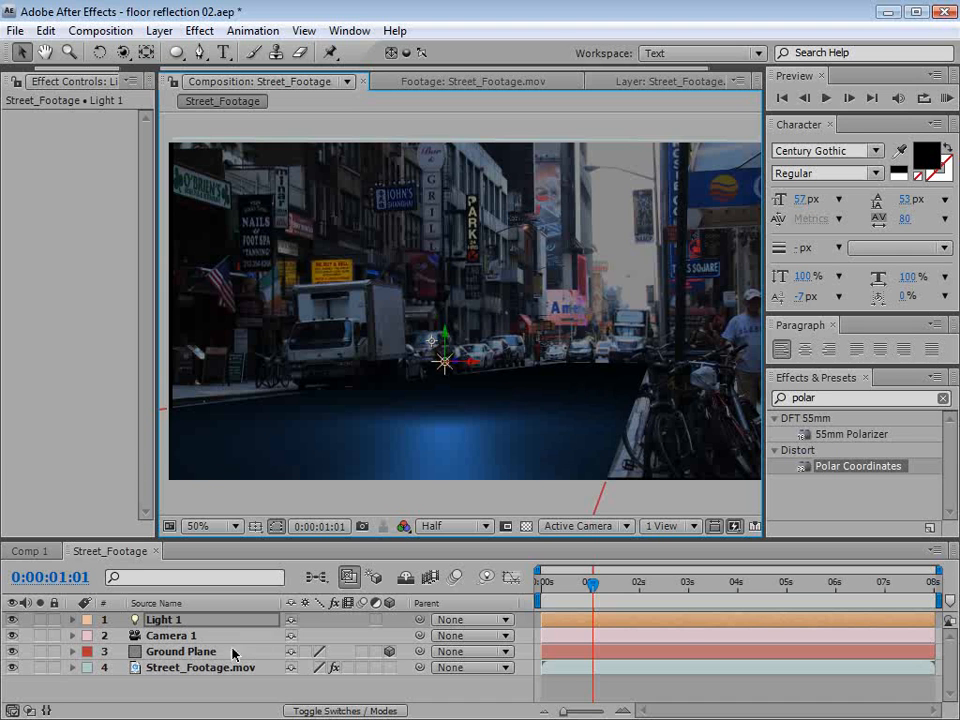
click(182, 651)
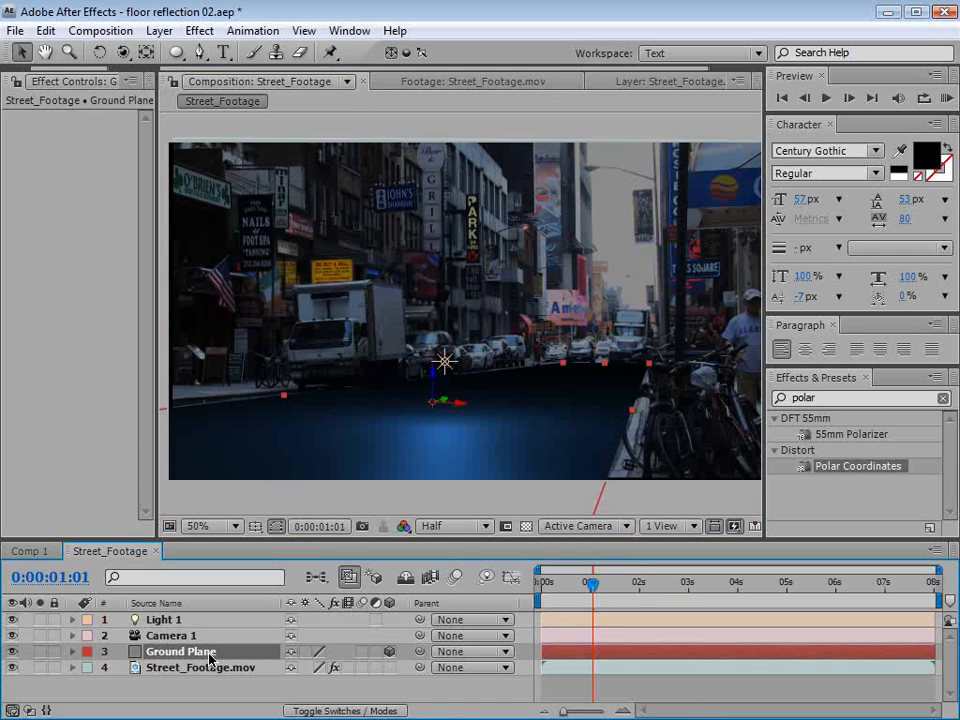
key(F4)
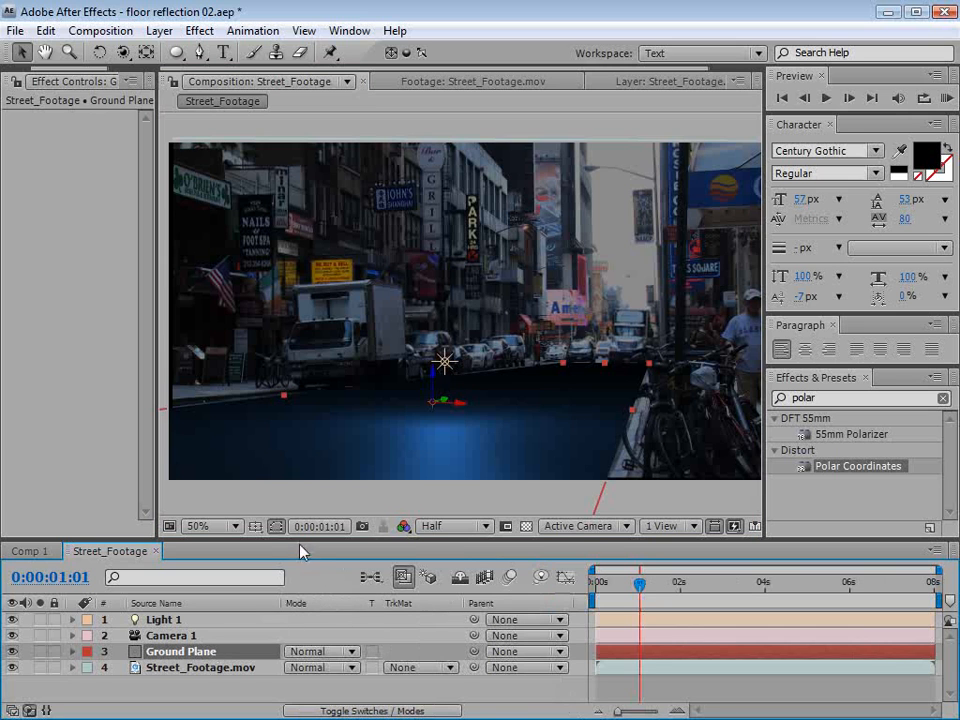
click(312, 652)
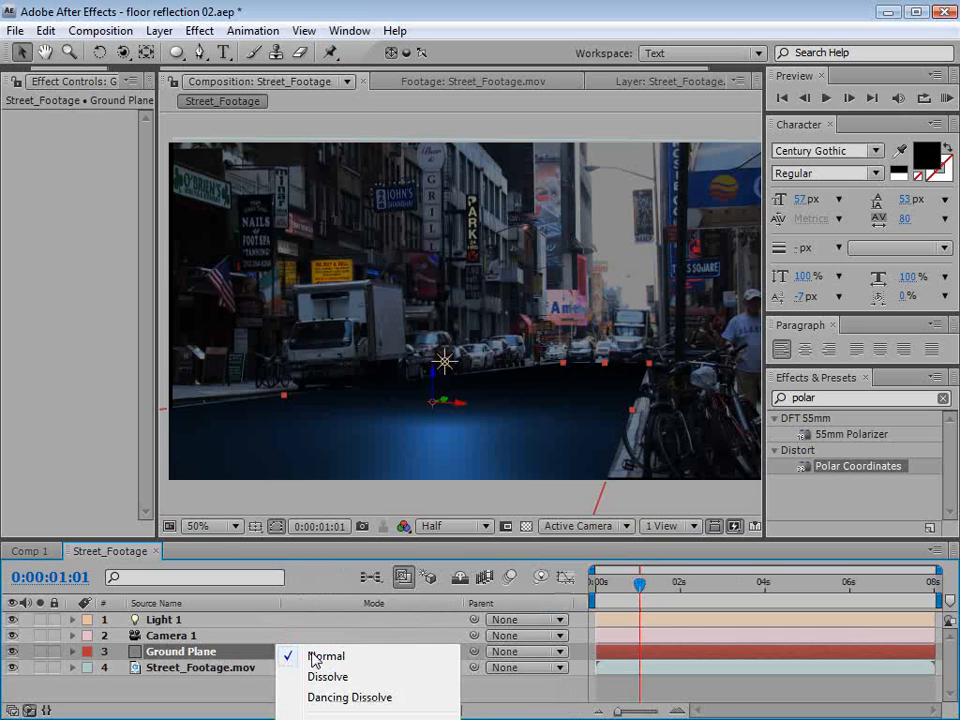
click(350, 718)
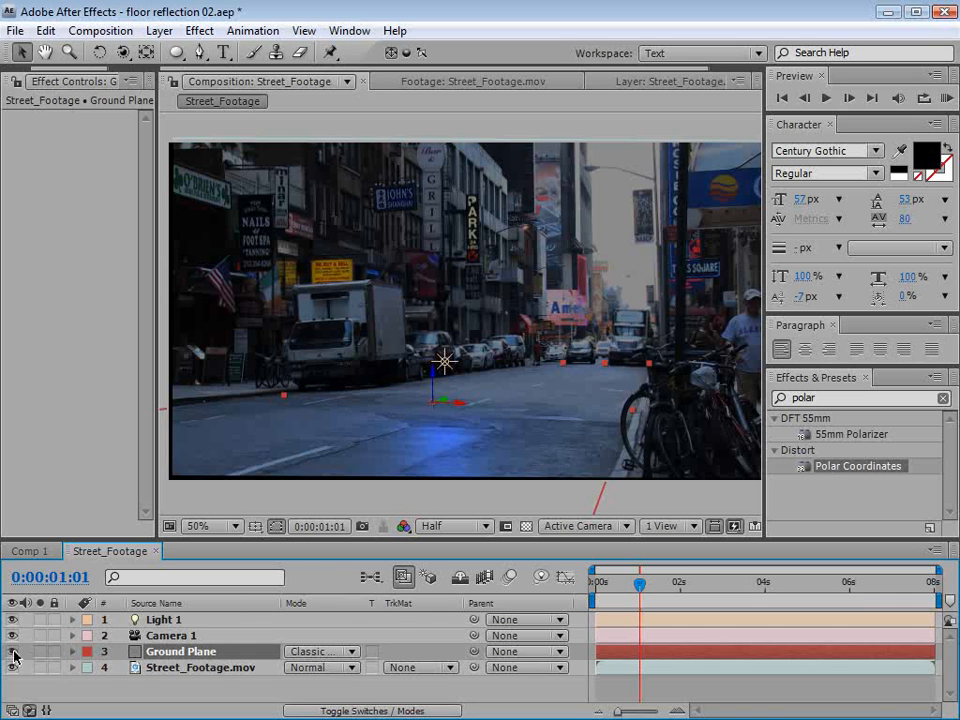
- Move the light across the street to just below the parked truck and raise its intensity to 252%
drag(450, 370, 588, 381)
drag(470, 381, 368, 370)
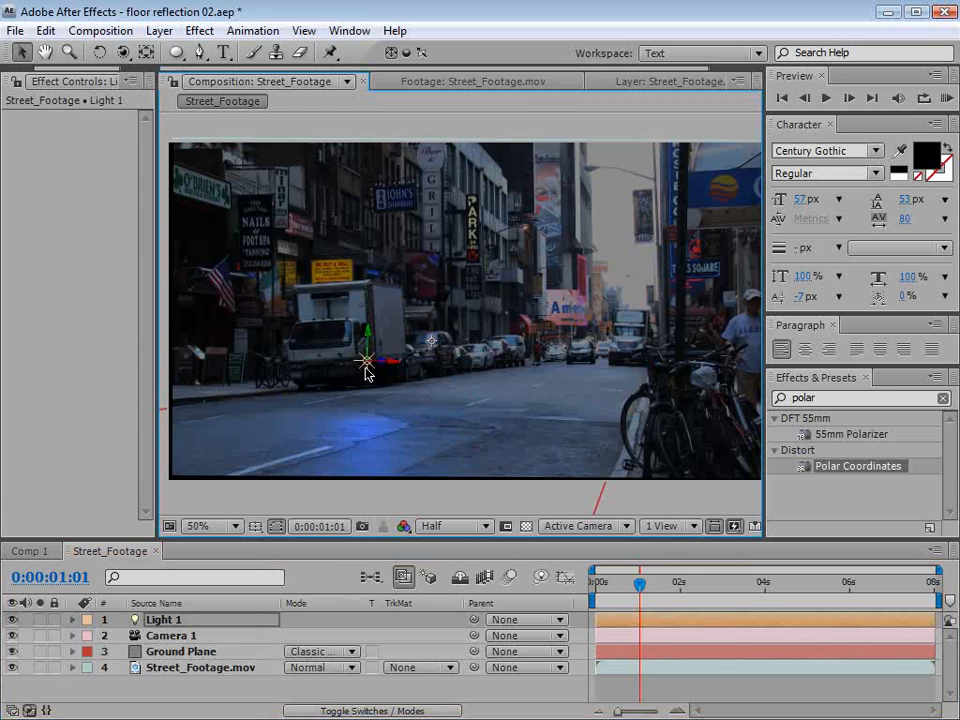
key(t)
drag(299, 652, 344, 647)
key(a)
key(a)
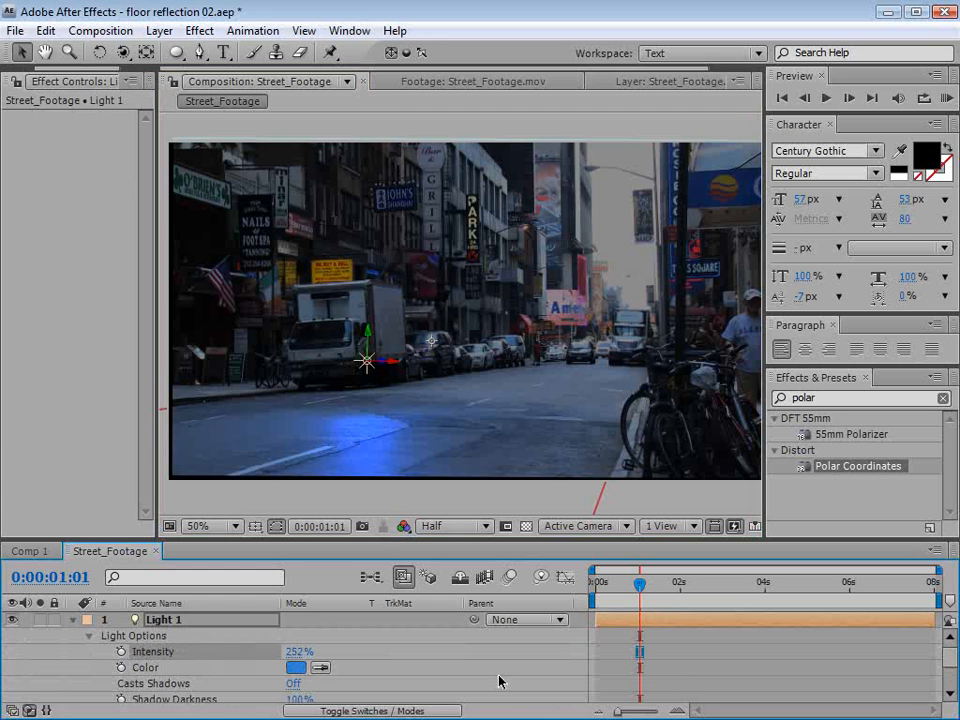
- Change the light's color to a softer, less saturated blue and reposition the light near the middle of the street
click(296, 667)
drag(668, 364, 575, 371)
click(895, 330)
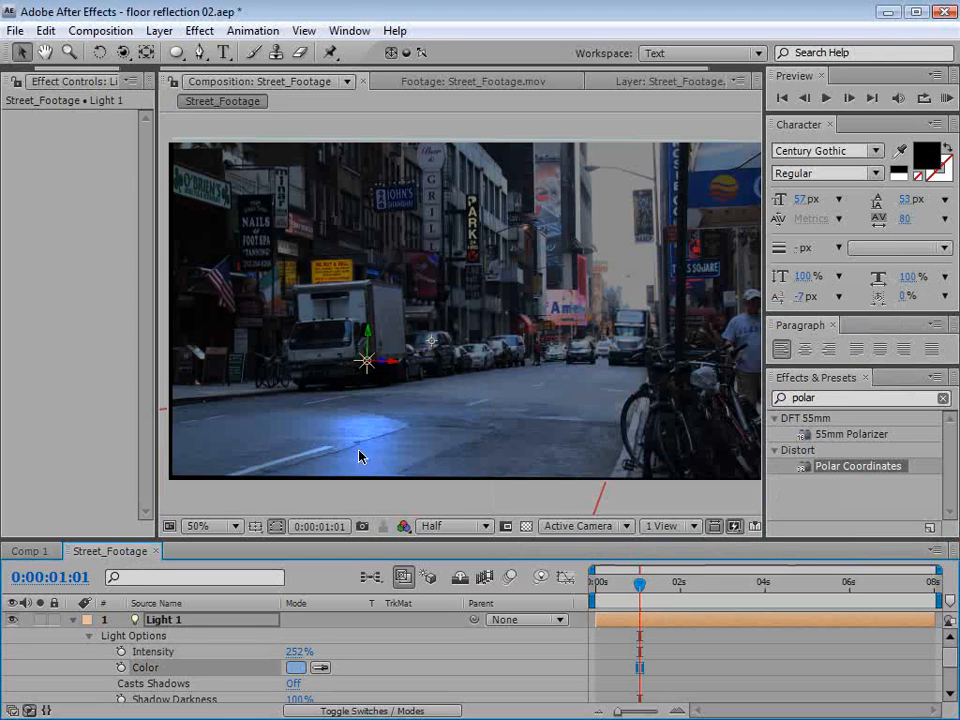
drag(652, 584, 615, 567)
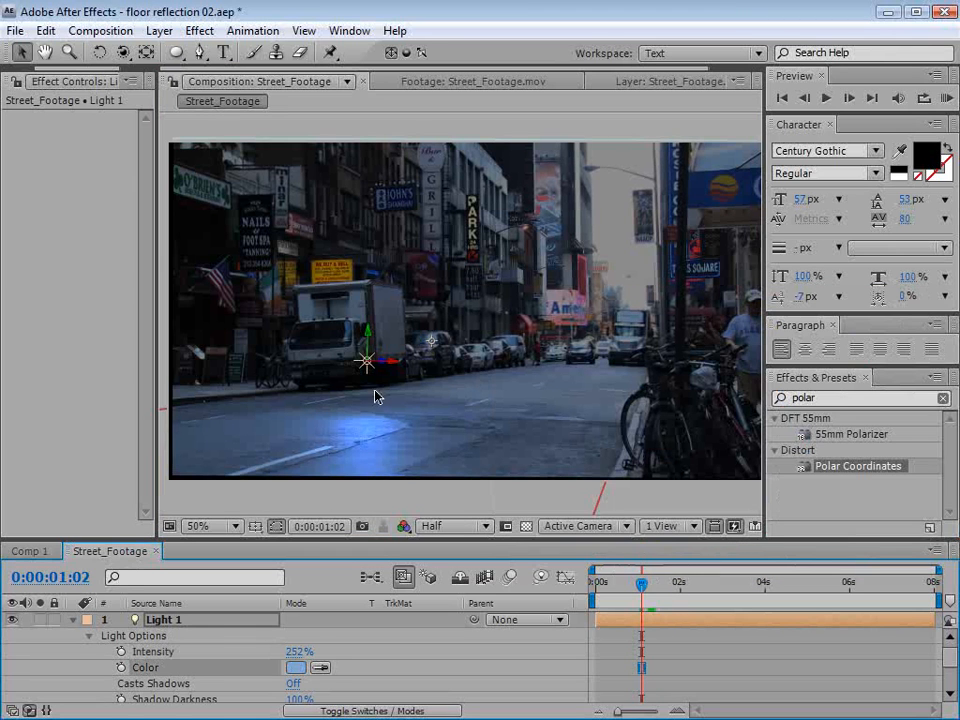
drag(366, 364, 505, 366)
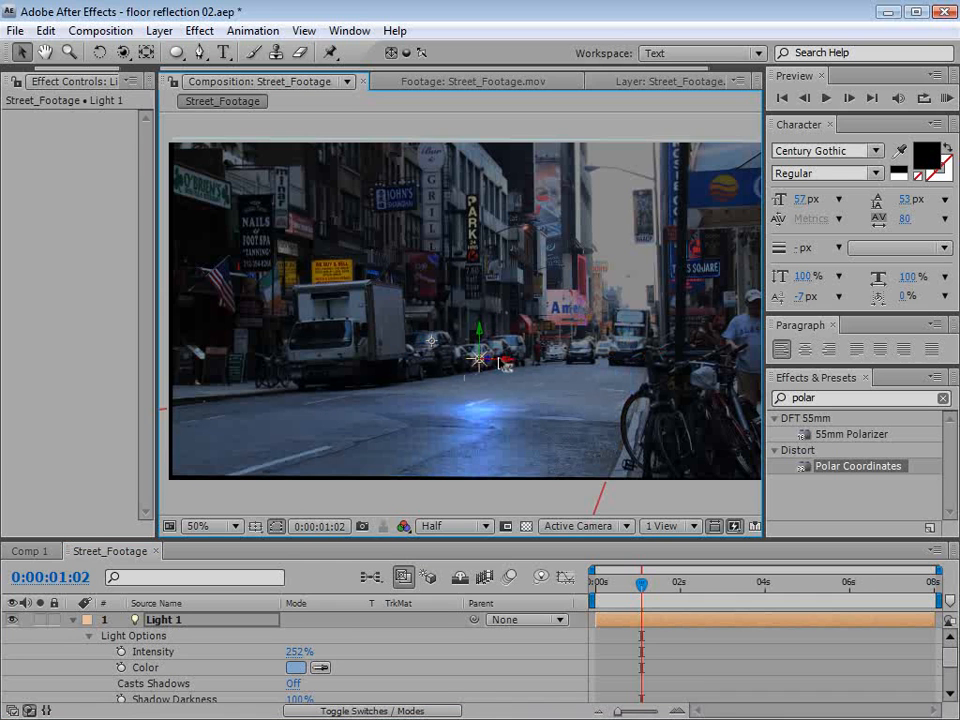
- Collapse the light's properties, enlarge the timeline and expand the Ground Plane layer's Material Options
click(73, 622)
drag(184, 541, 186, 449)
click(190, 563)
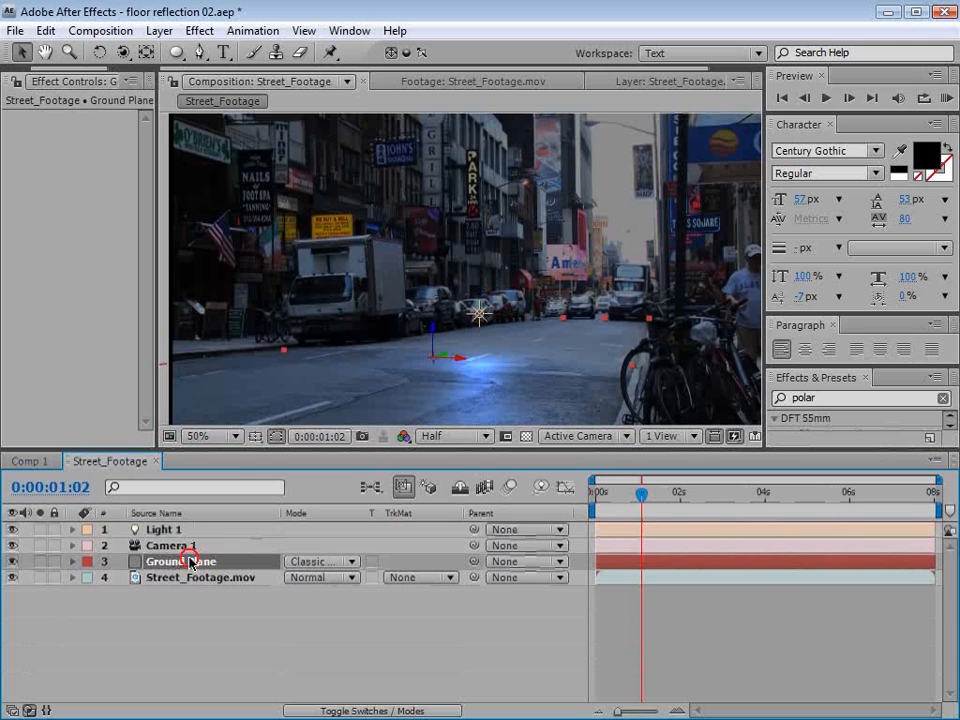
drag(490, 379, 495, 350)
click(71, 562)
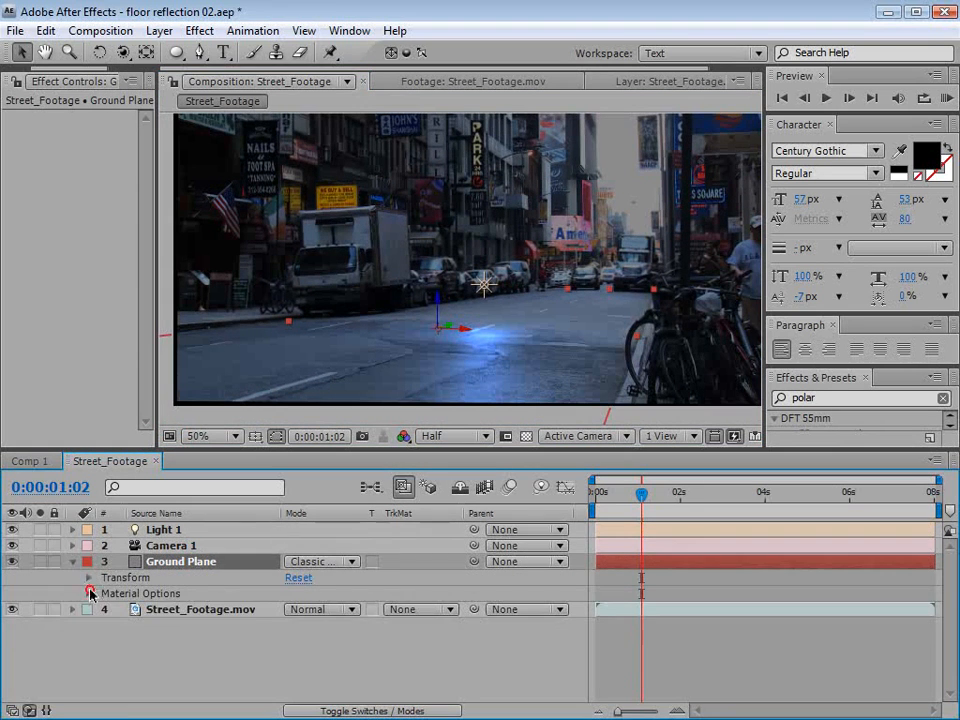
click(89, 593)
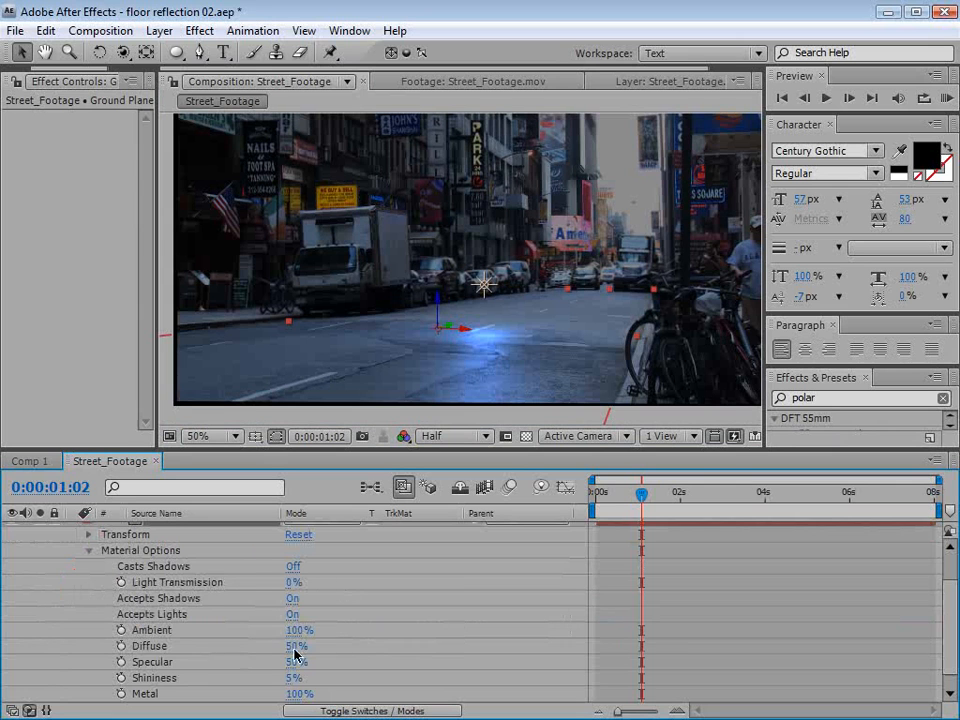
- Set the Ground Plane's Diffuse to 100% and Specular to 0%, moving the light across the street to test the glow
drag(295, 655, 364, 634)
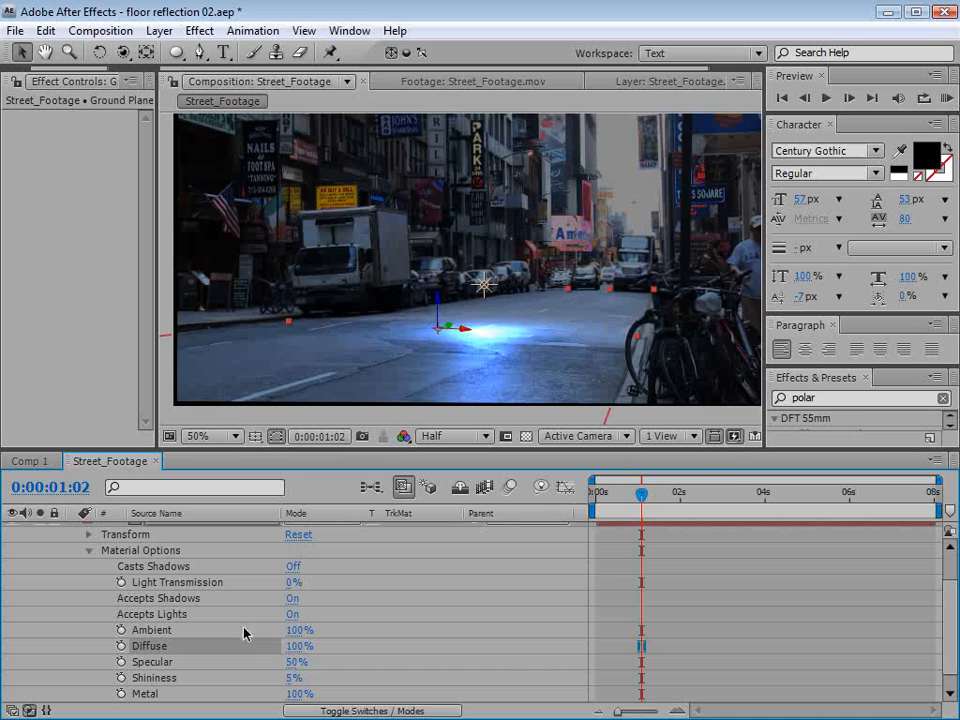
drag(293, 663, 162, 660)
click(660, 543)
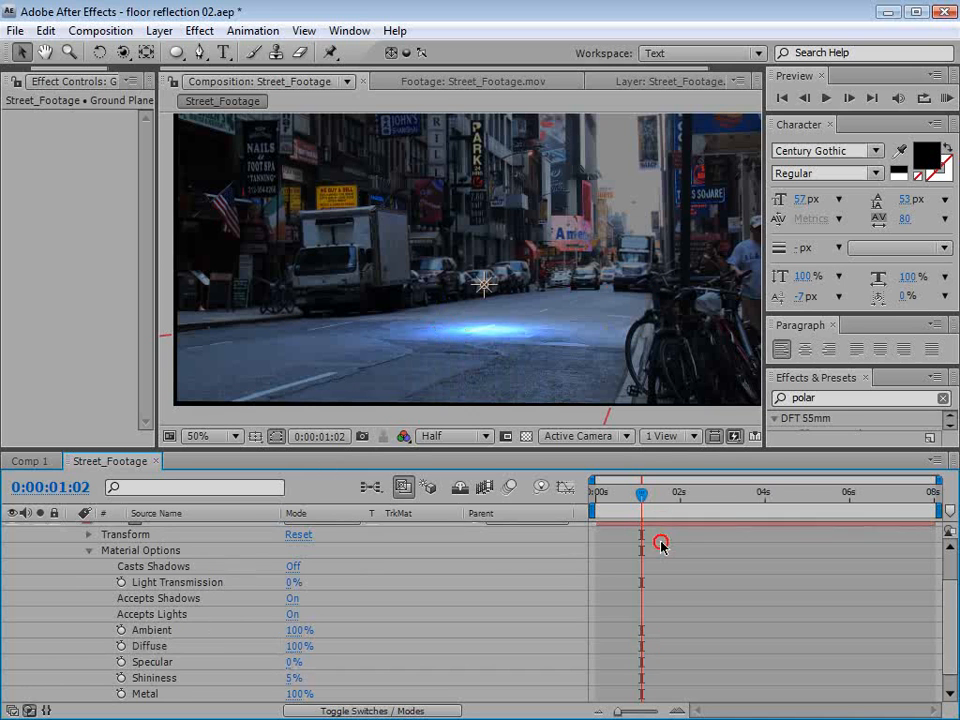
scroll(660, 546, up, 2)
drag(483, 285, 368, 292)
drag(186, 376, 481, 303)
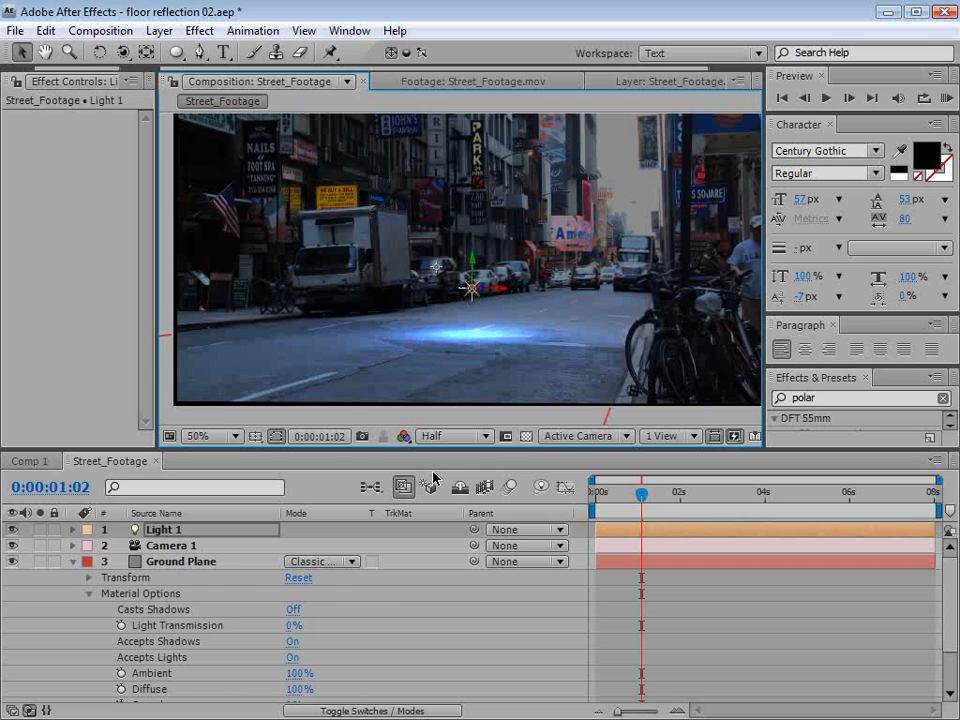
- Set the Ground Plane's Diffuse to 0% and Specular to 81%, and move the light around to check the street highlight
click(361, 599)
scroll(361, 599, down, 2)
drag(292, 646, 165, 623)
click(470, 287)
drag(476, 285, 536, 281)
drag(855, 173, 429, 302)
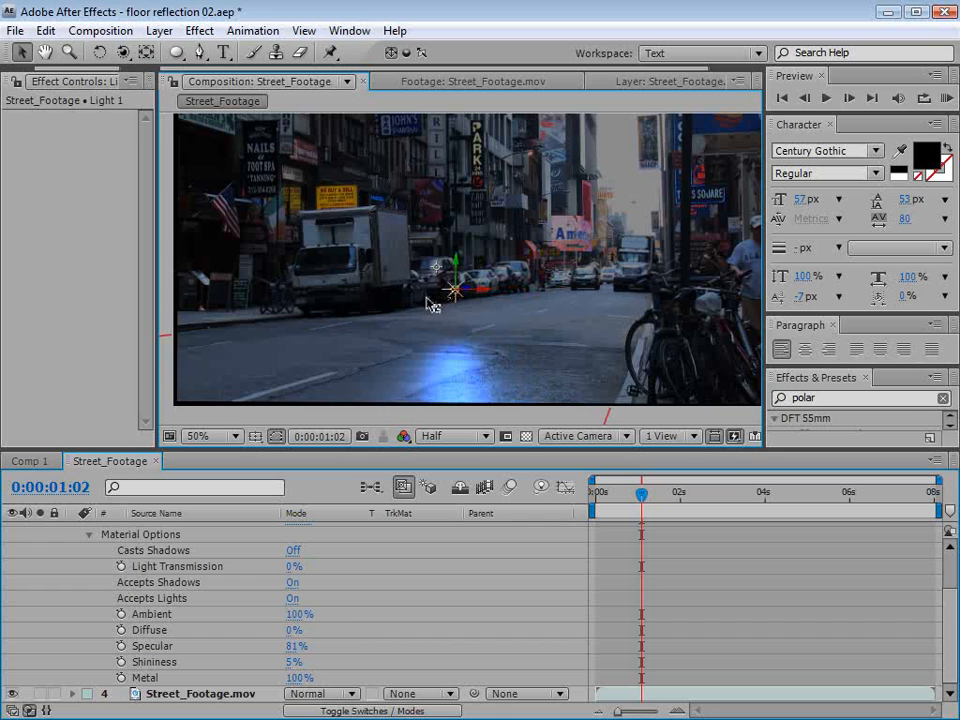
drag(292, 632, 266, 641)
- Return to the first frame and set the street footage's Exposure to -0.70 and Gamma Correction to 0.53
drag(650, 499, 575, 506)
key(u)
click(188, 620)
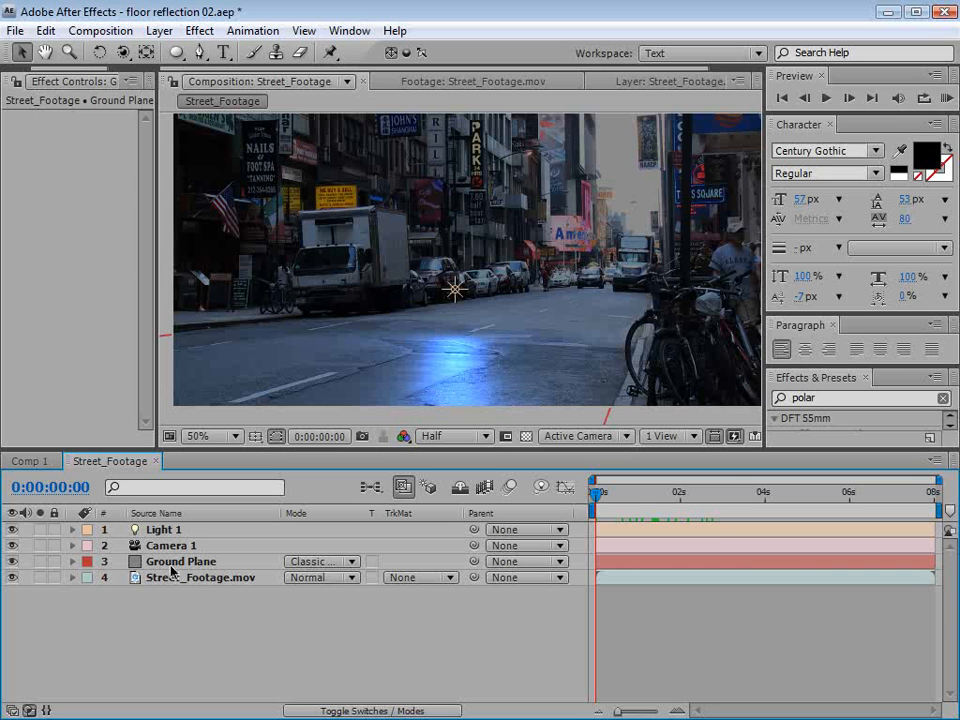
click(193, 577)
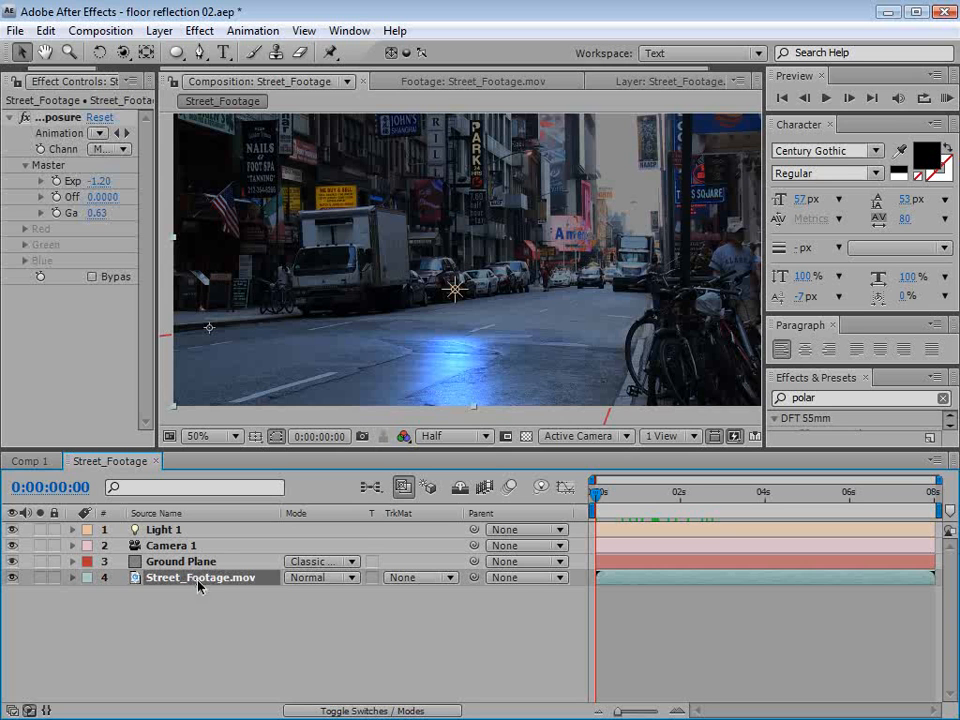
drag(156, 338, 219, 340)
drag(110, 213, 109, 181)
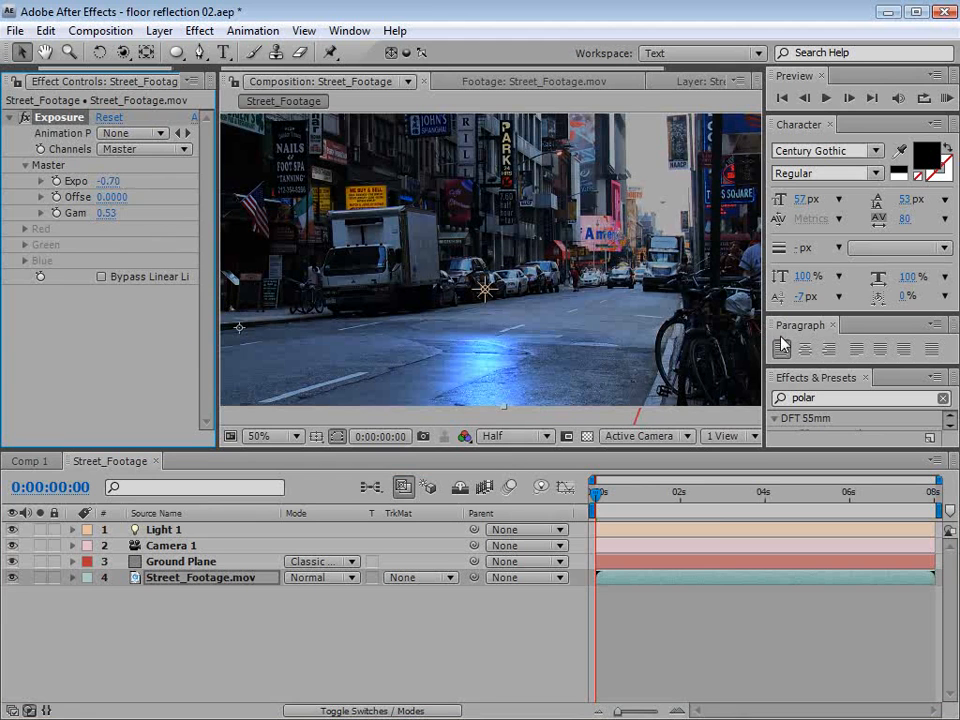
click(259, 651)
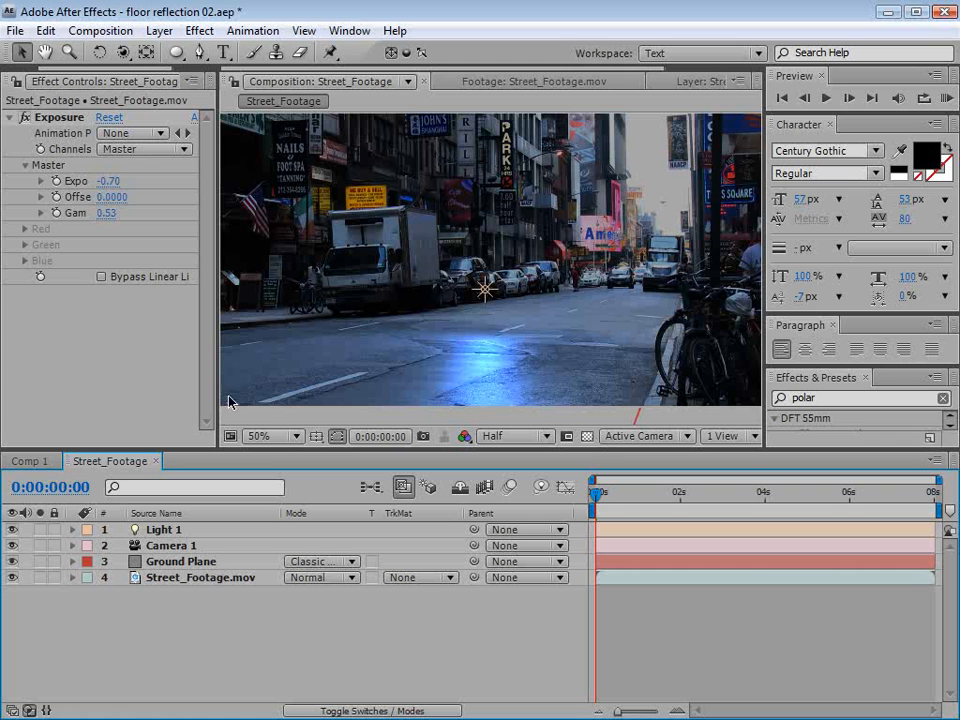
- Duplicate the Street_Footage.mov layer and freeze the upper copy at frame 0:00:00:00
click(189, 578)
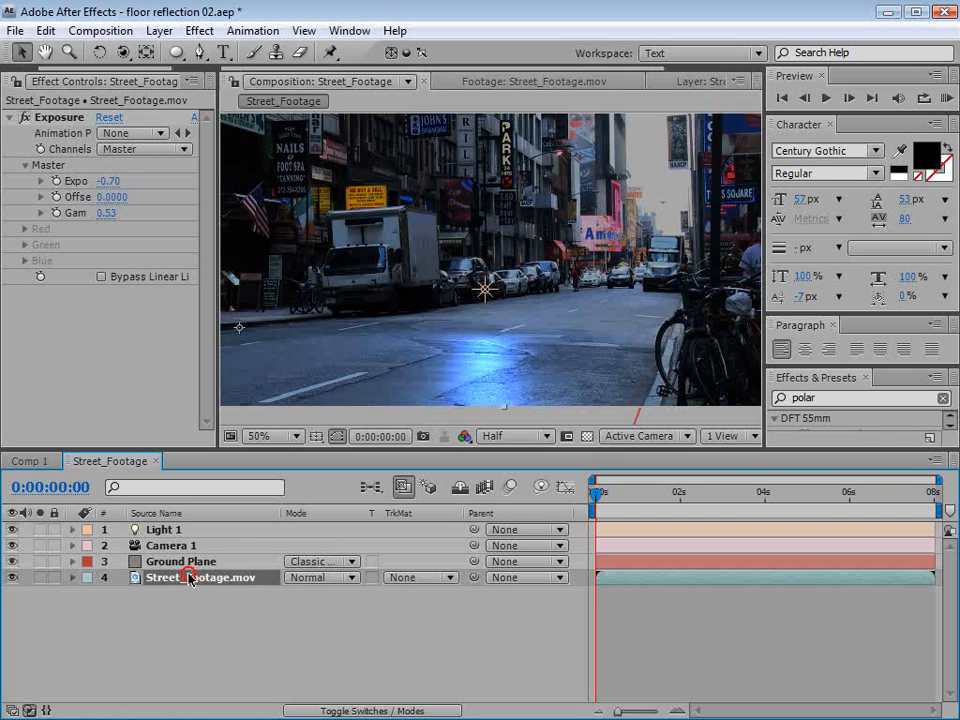
key(ctrl+d)
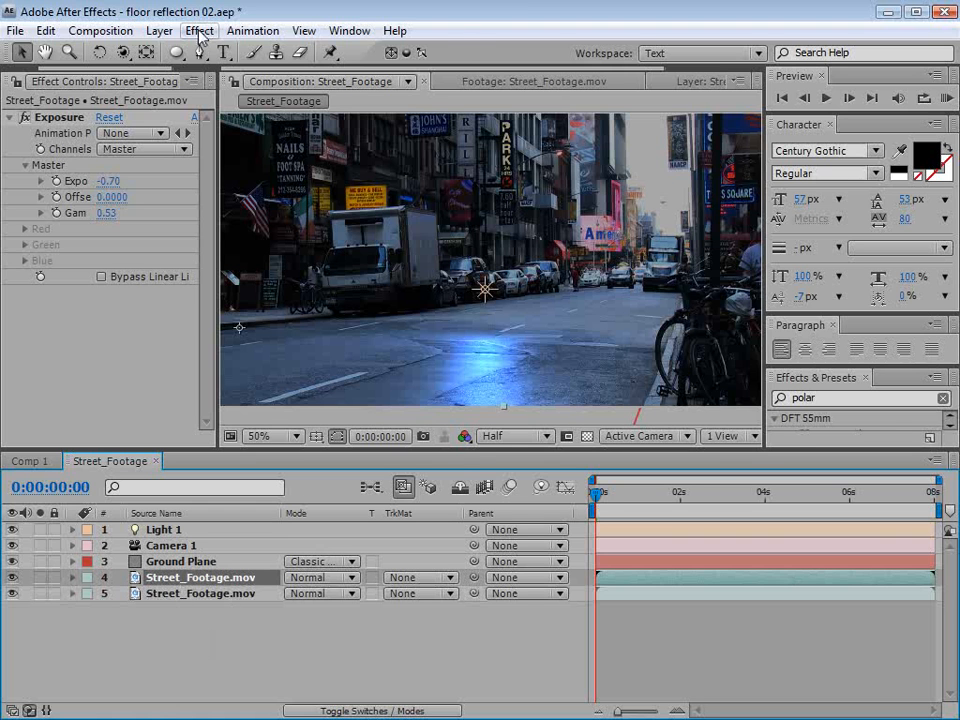
click(159, 30)
mouse_move(201, 256)
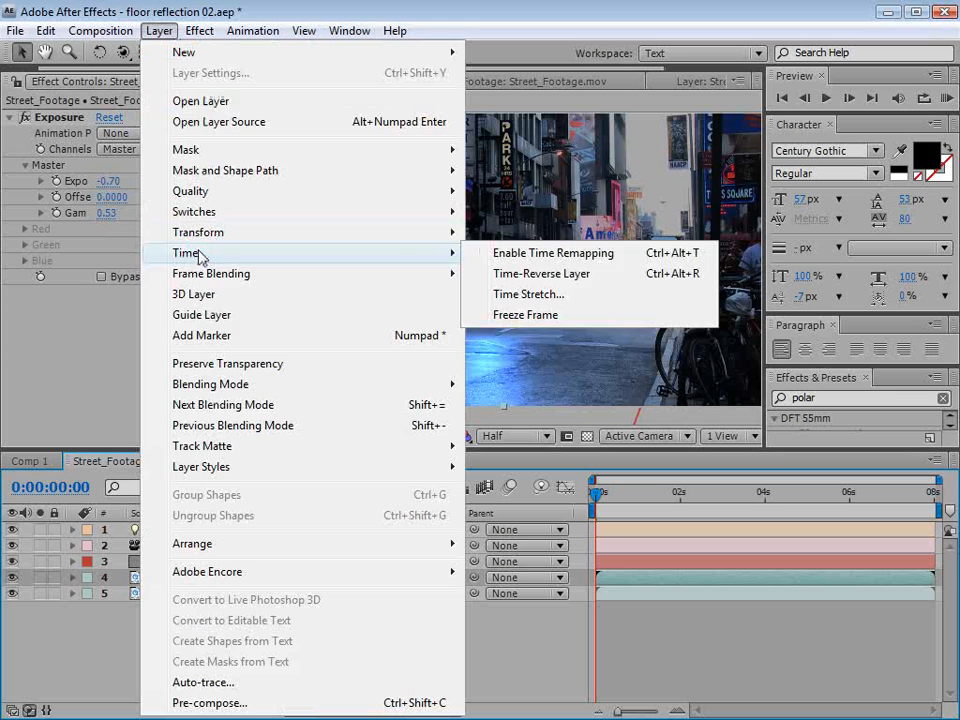
click(543, 316)
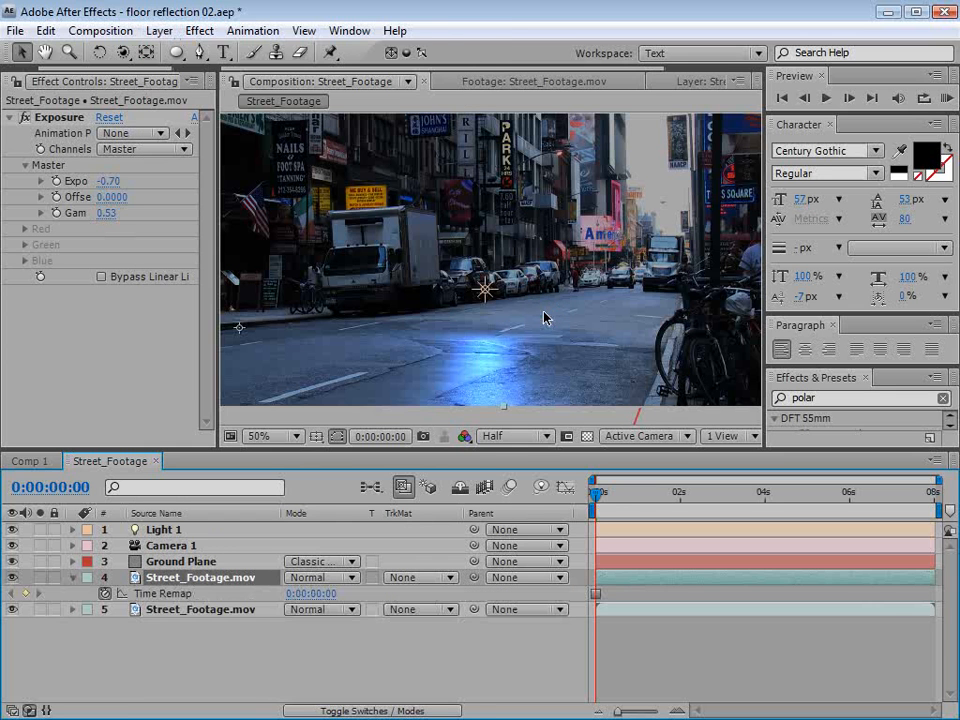
- Reveal the frozen footage copy's animated properties and delete its motion tracker data
drag(611, 490, 511, 497)
key(u)
key(u)
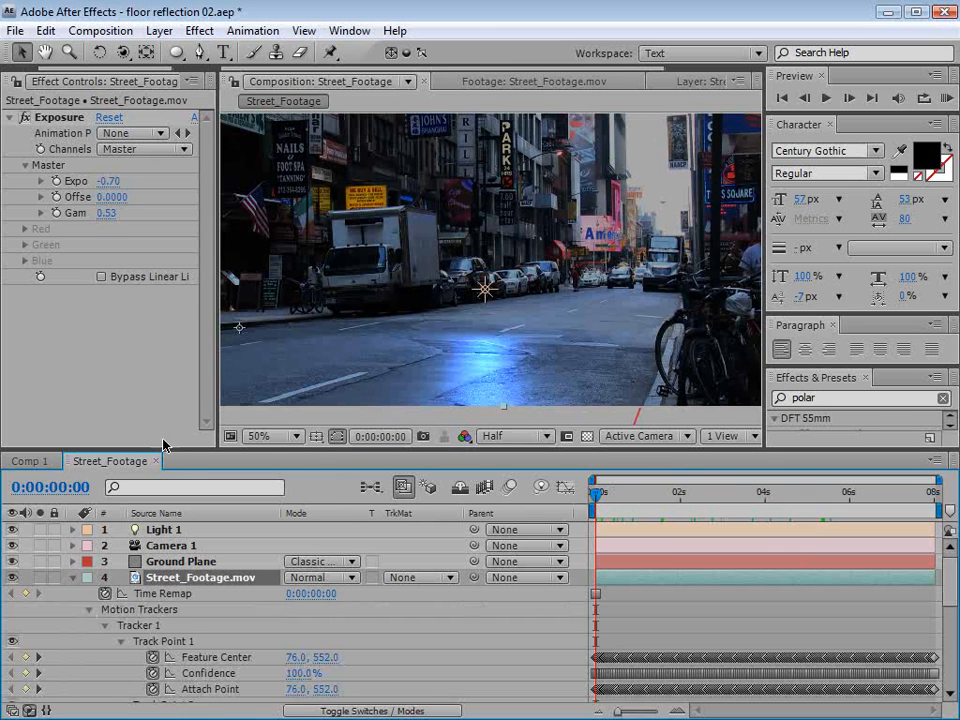
drag(176, 451, 176, 317)
click(166, 510)
key(Delete)
key(Delete)
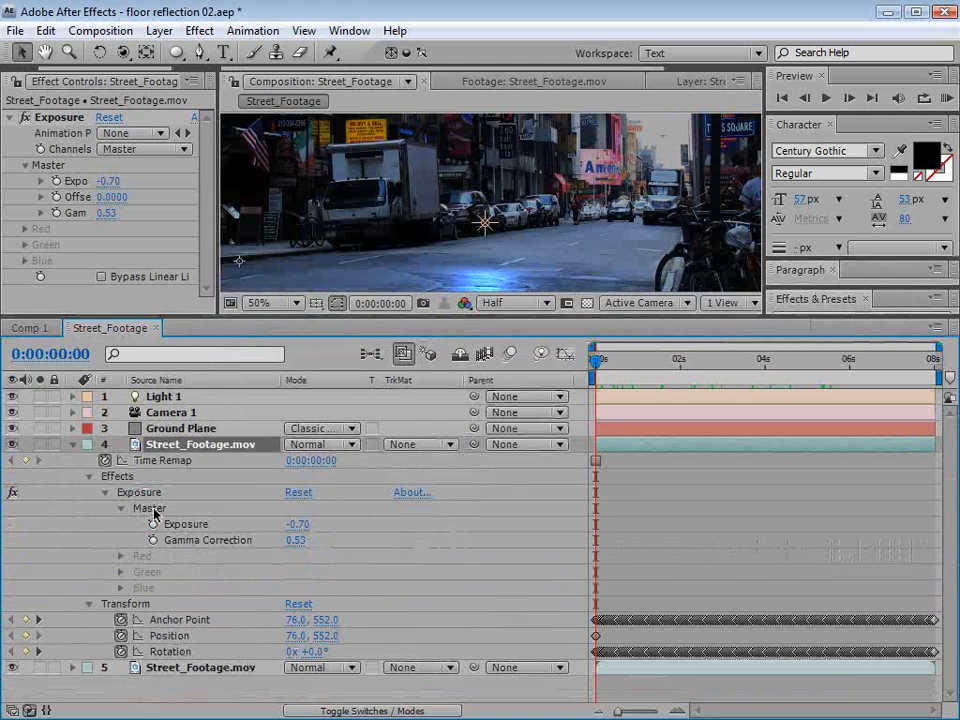
- Remove the Anchor Point, Position and Rotation keyframes from the frozen footage copy and collapse its properties
click(121, 619)
click(121, 635)
click(121, 651)
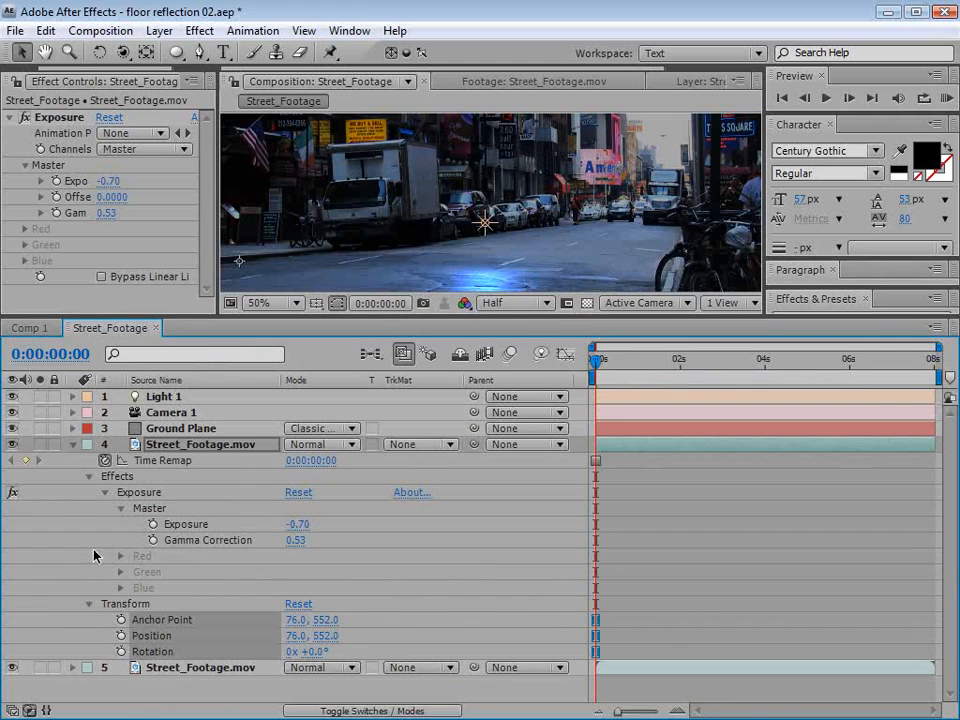
click(151, 461)
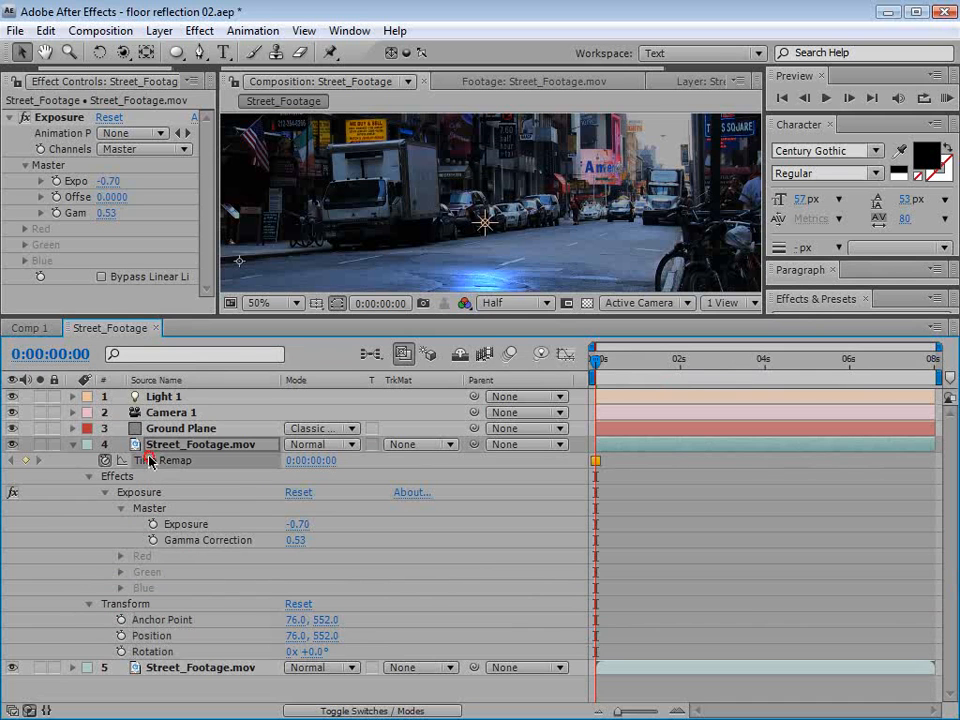
click(72, 446)
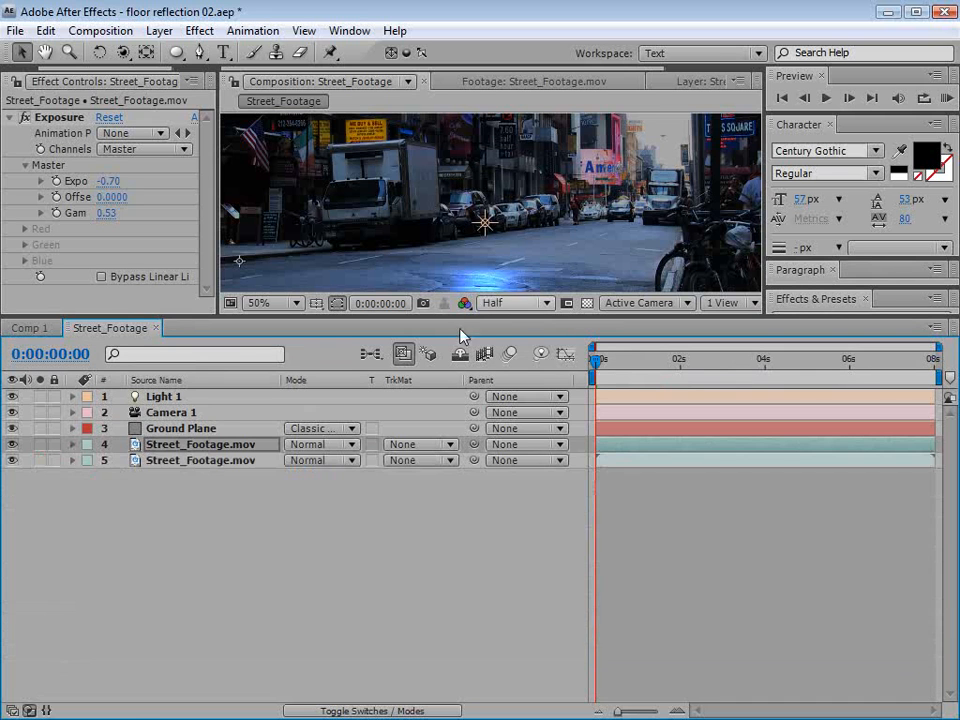
- Shrink the timeline, preview the frozen frame against the composition and apply the Tint effect to the frozen footage copy
drag(514, 315, 482, 484)
drag(597, 530, 583, 551)
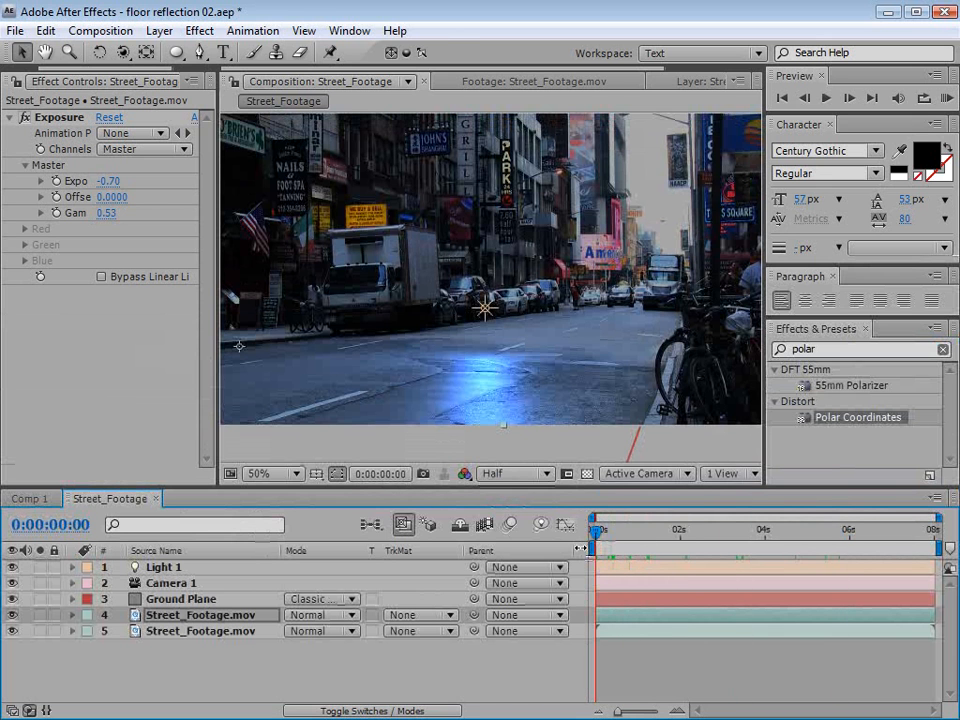
click(199, 31)
mouse_move(255, 210)
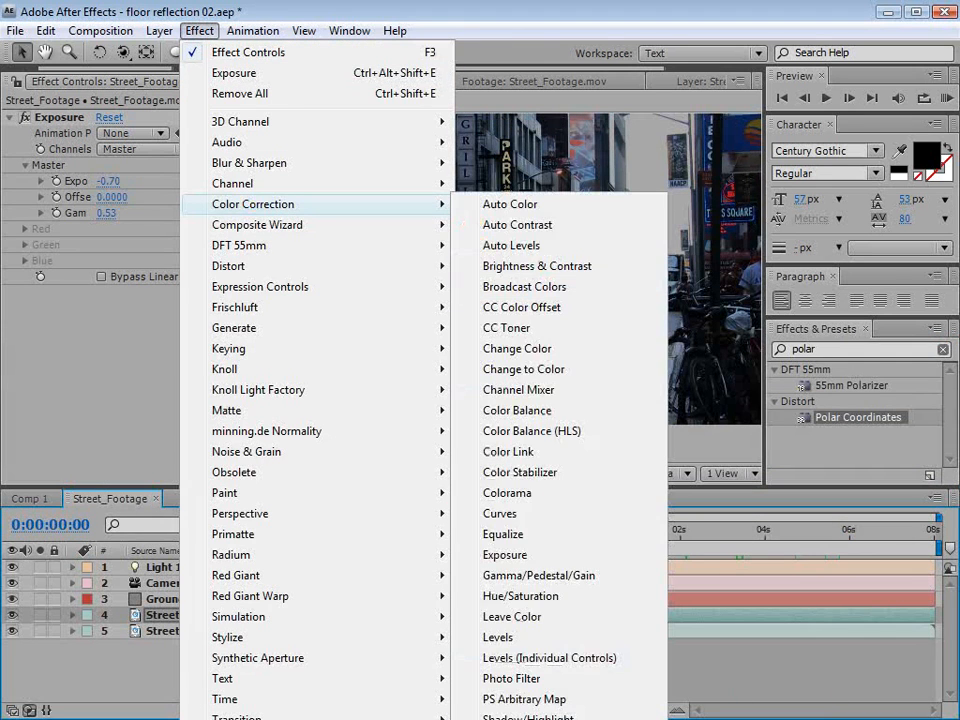
click(505, 719)
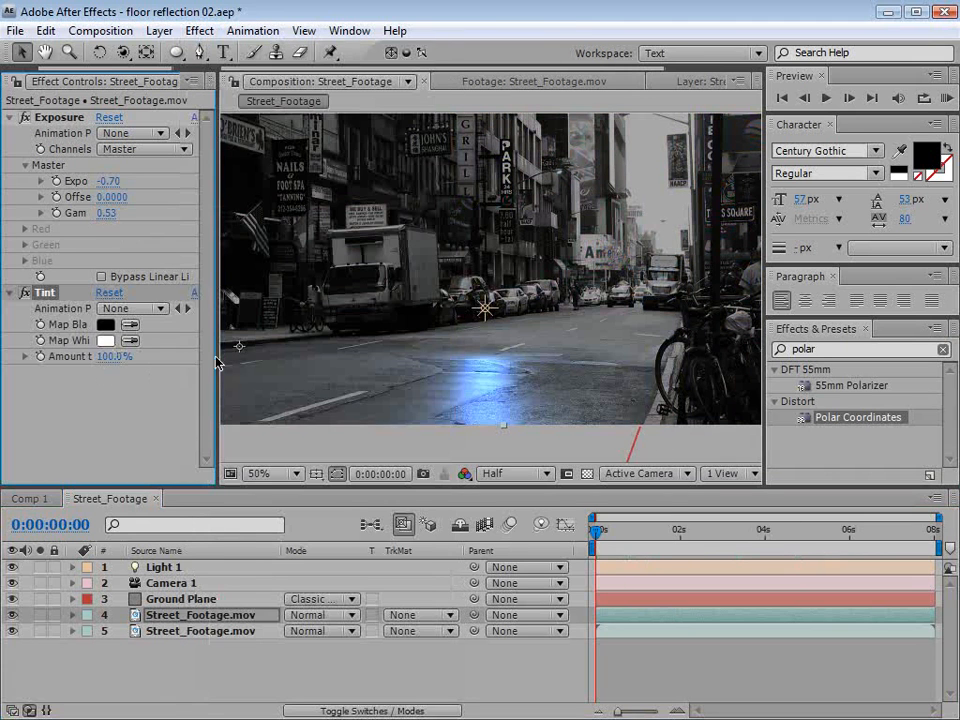
- Add a Curves effect to the tinted Street_Footage.mov layer and widen the effect settings area
click(199, 31)
mouse_move(340, 206)
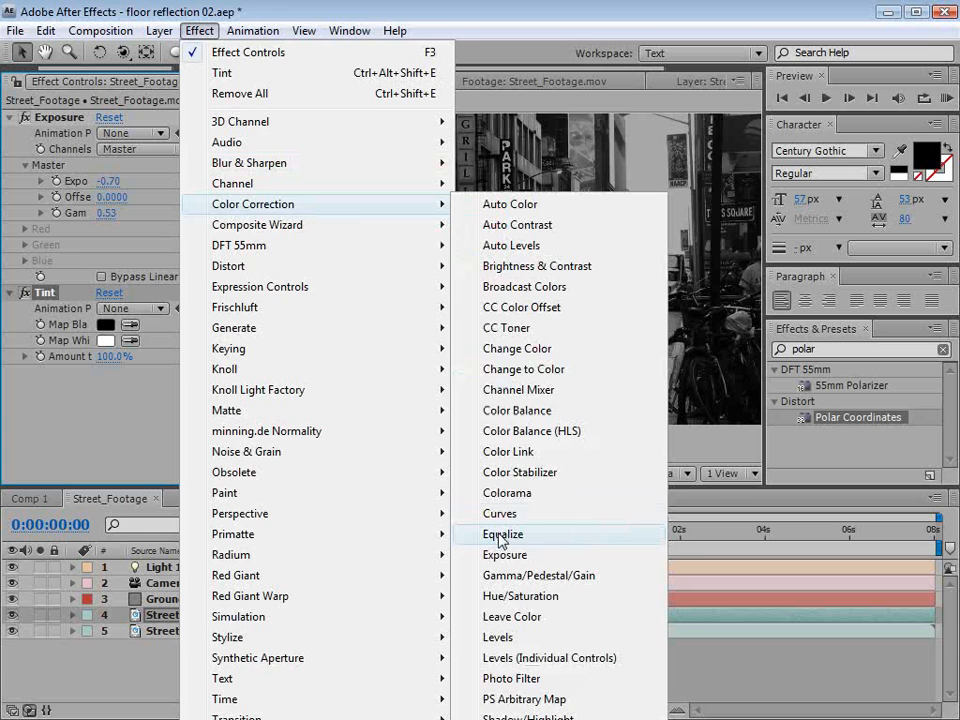
click(490, 513)
drag(218, 370, 315, 364)
- Place the tinted Street_Footage.mov layer directly above Ground Plane and set Ground Plane's track matte to Luma Matte "Street_Footage.mov"
drag(171, 619, 172, 600)
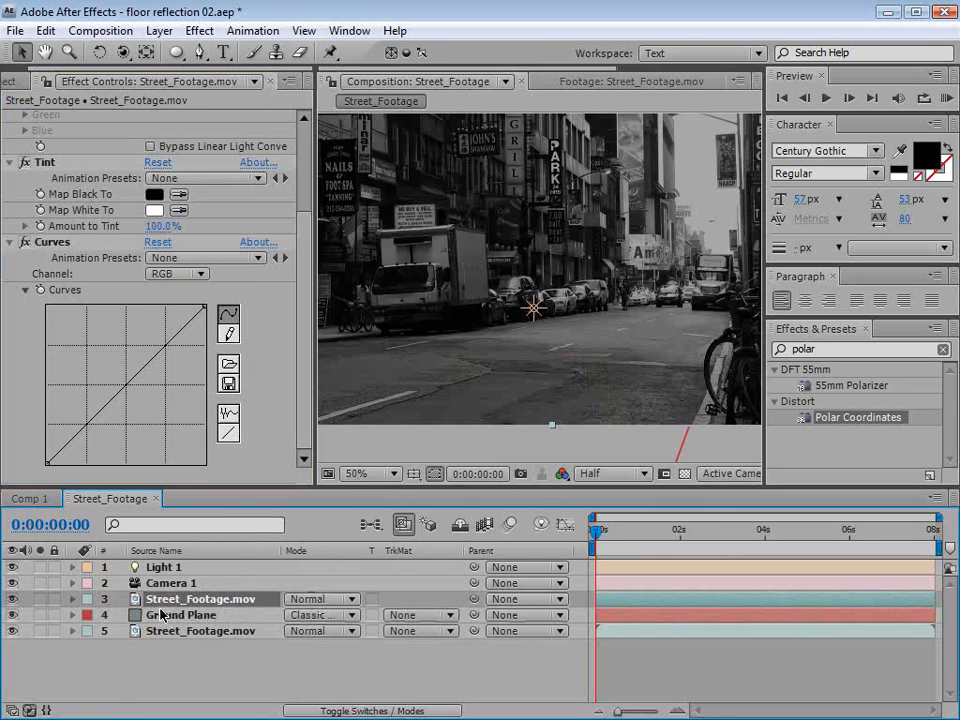
click(160, 614)
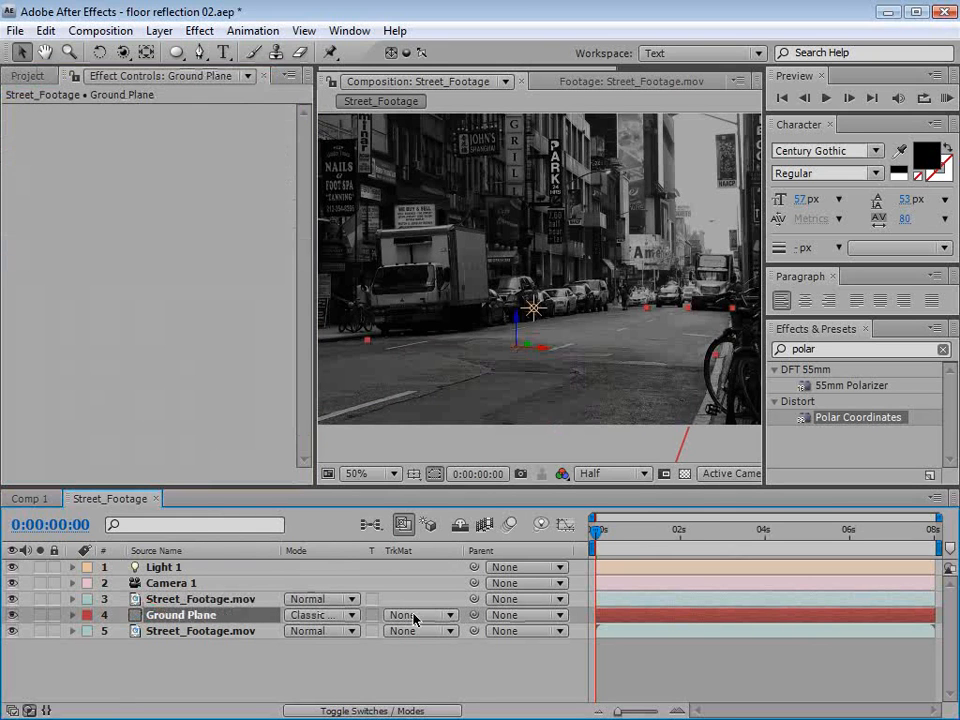
click(358, 708)
click(358, 708)
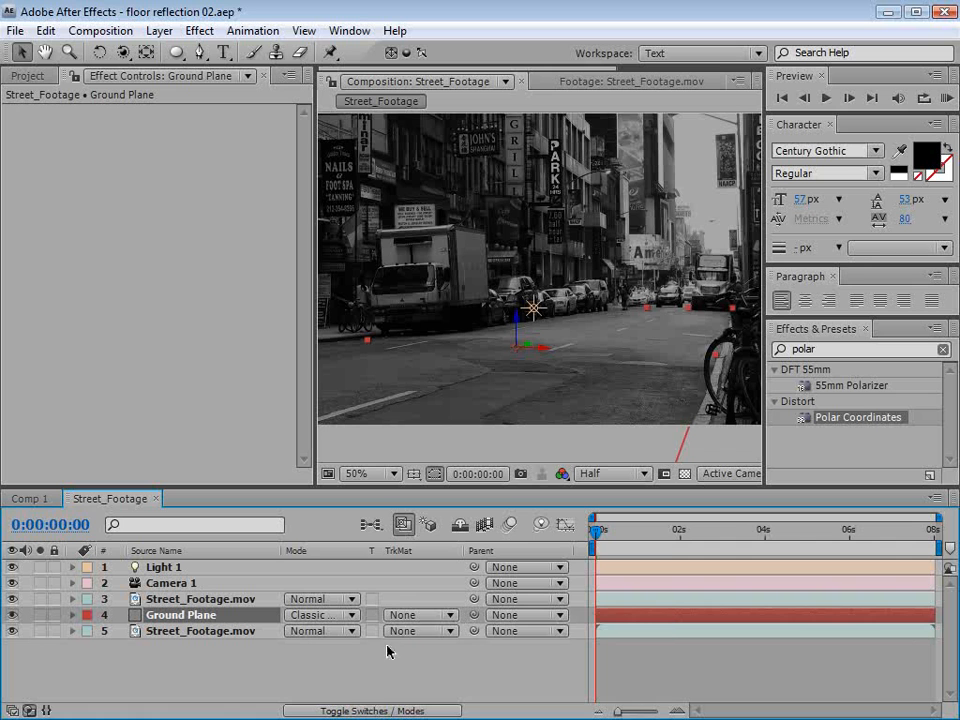
click(409, 615)
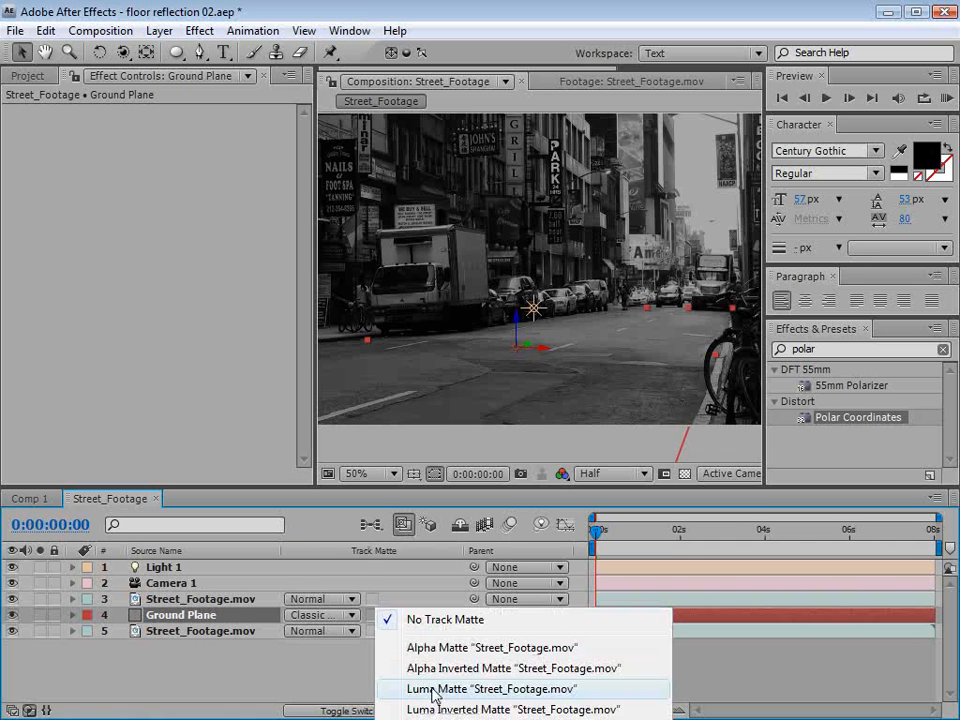
click(434, 689)
click(190, 648)
- Show the Street_Footage.mov matte layer and shape its RGB curve into a steep S for high contrast between road shadows and highlights
click(12, 599)
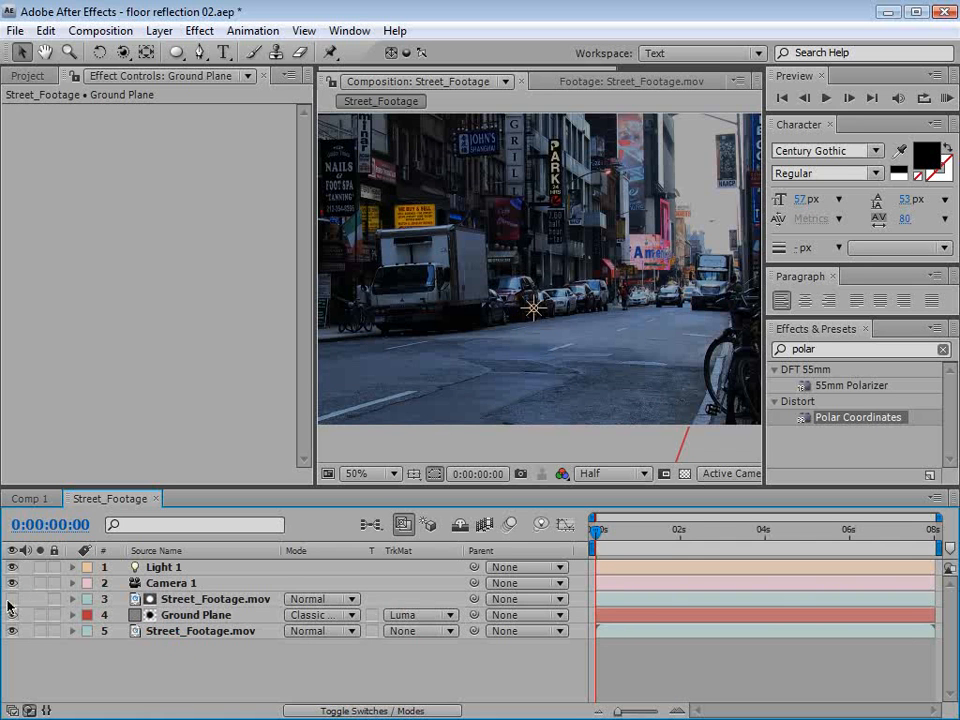
click(12, 599)
click(185, 598)
scroll(300, 350, down, 5)
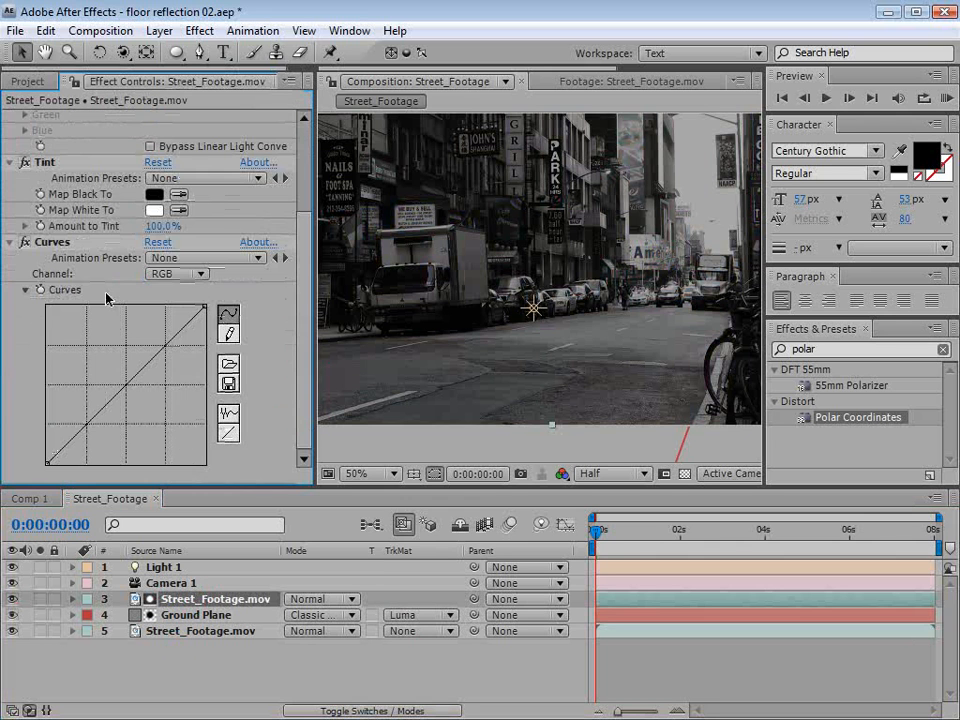
drag(126, 392, 127, 332)
drag(85, 398, 87, 435)
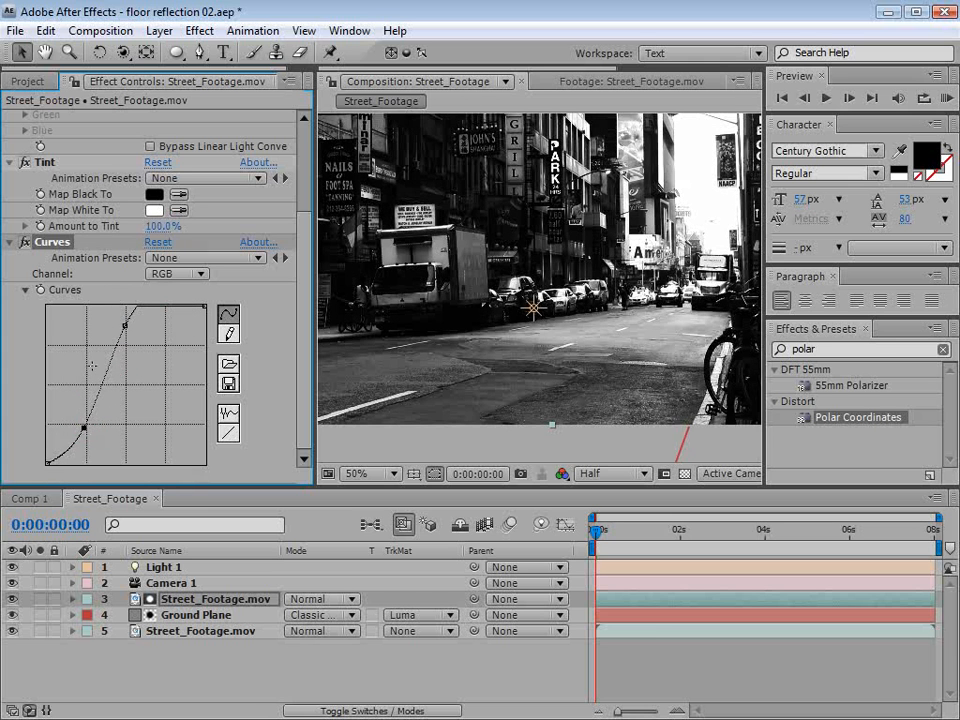
drag(125, 326, 114, 325)
drag(84, 428, 77, 428)
drag(94, 381, 93, 370)
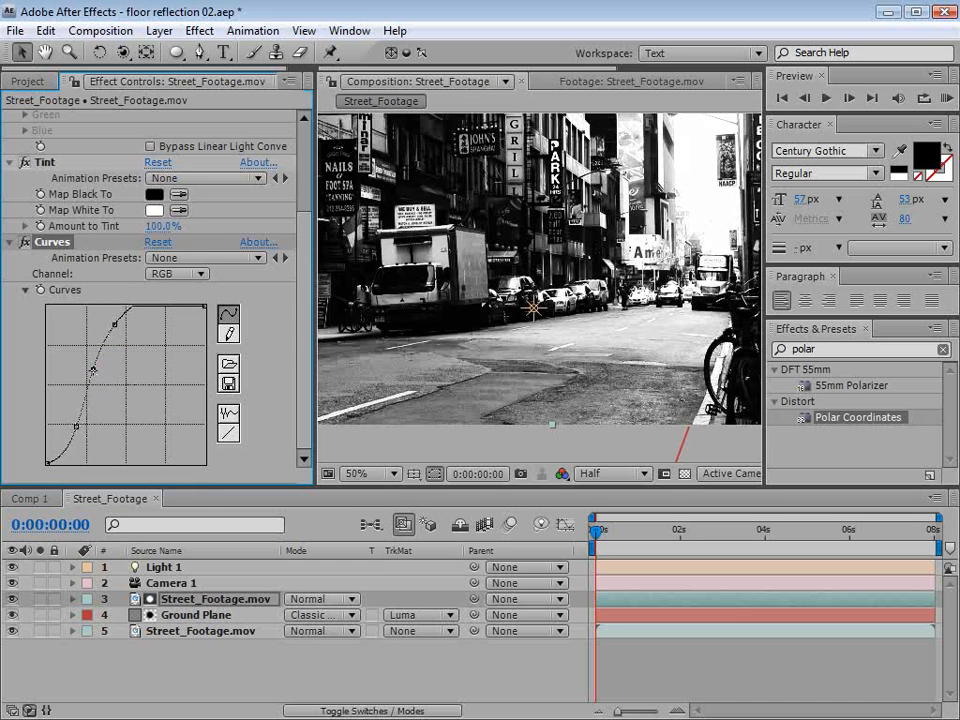
drag(94, 371, 90, 371)
scroll(588, 394, up, 1)
scroll(588, 394, down, 1)
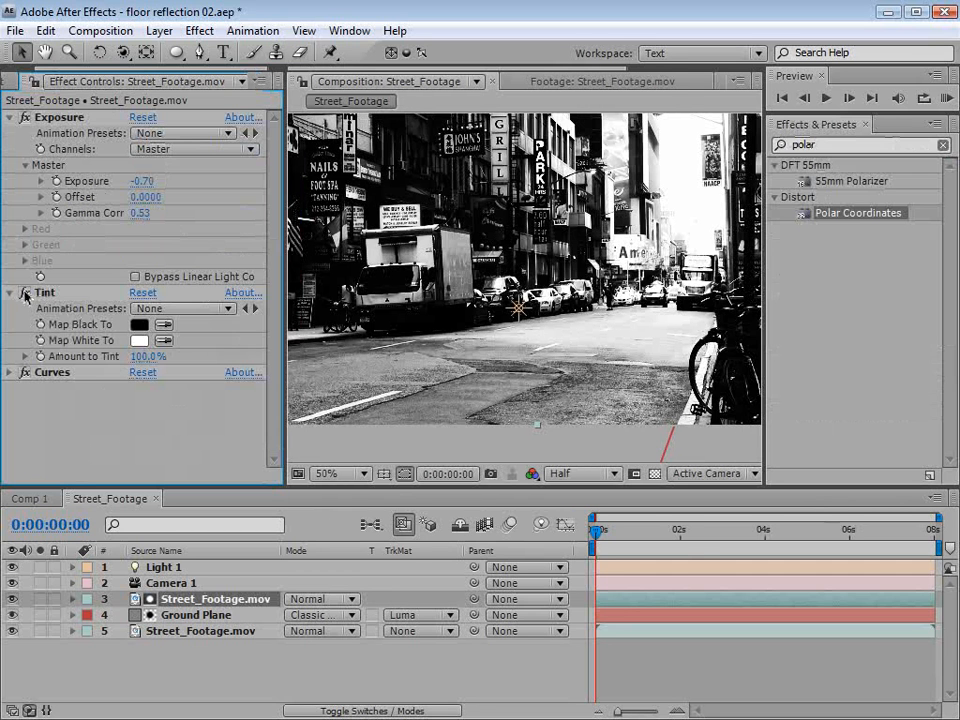
- Turn off Tint and Curves on the matte layer and open it in its own Layer view with the Brush tool
click(25, 292)
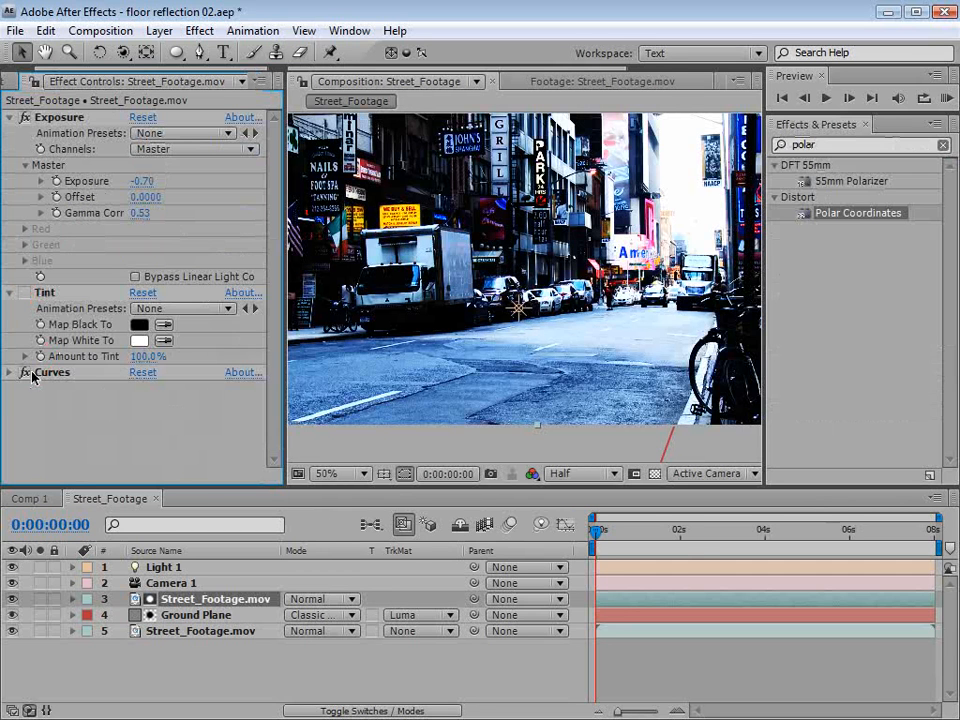
click(25, 372)
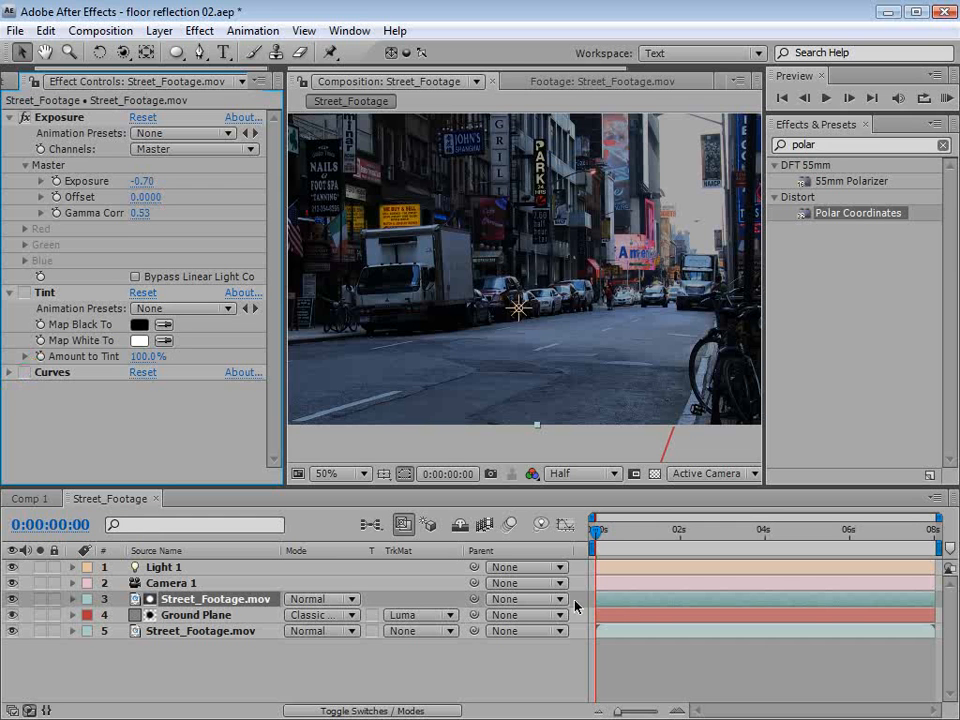
double_click(612, 599)
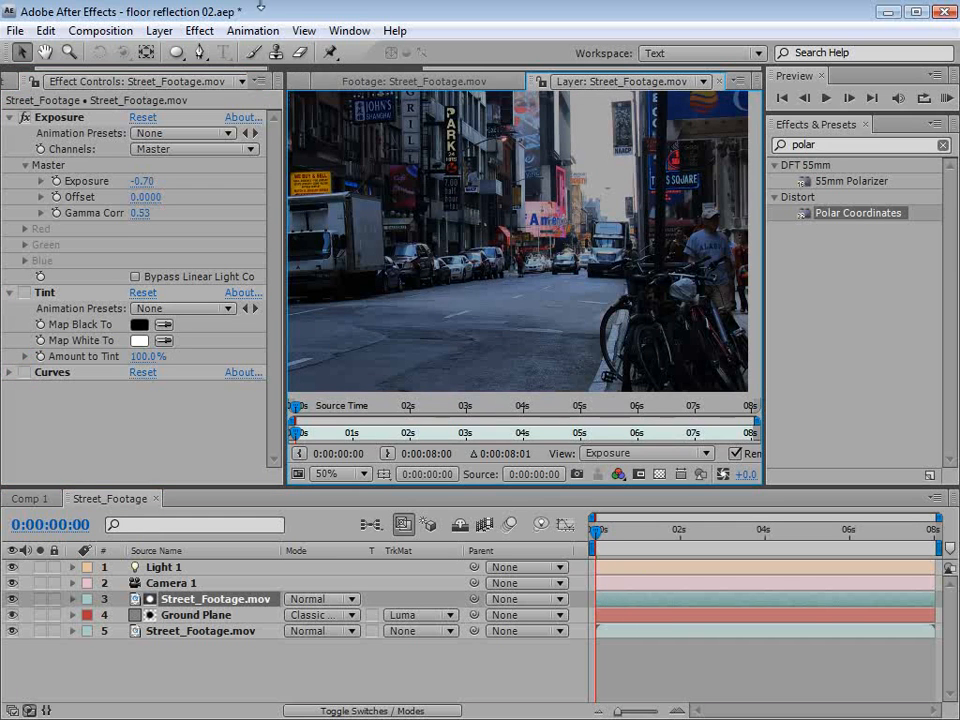
click(253, 53)
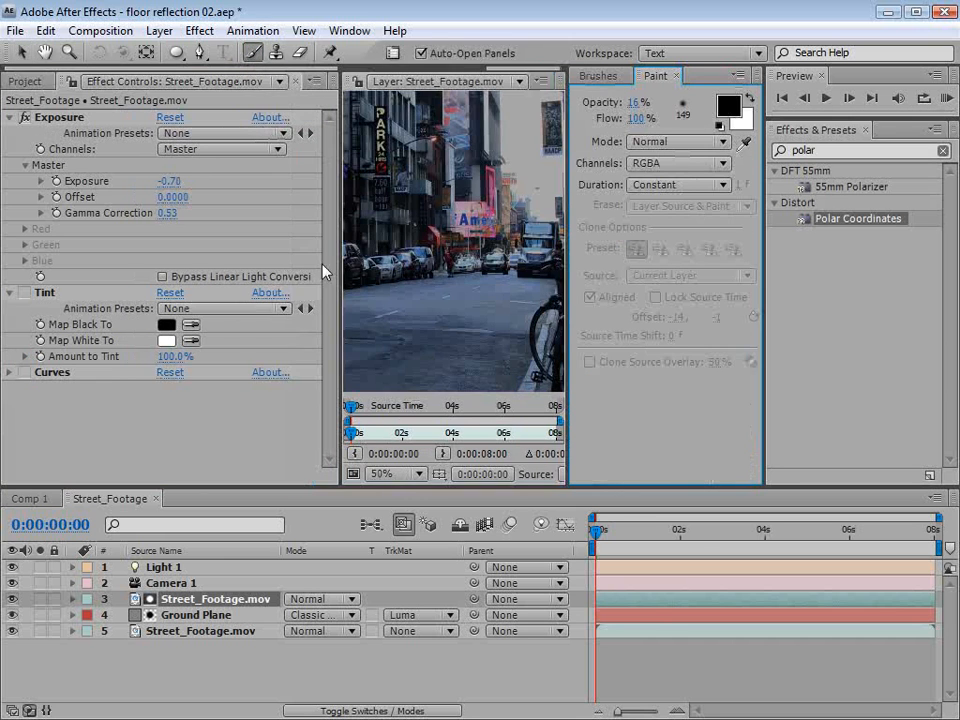
drag(336, 297, 193, 297)
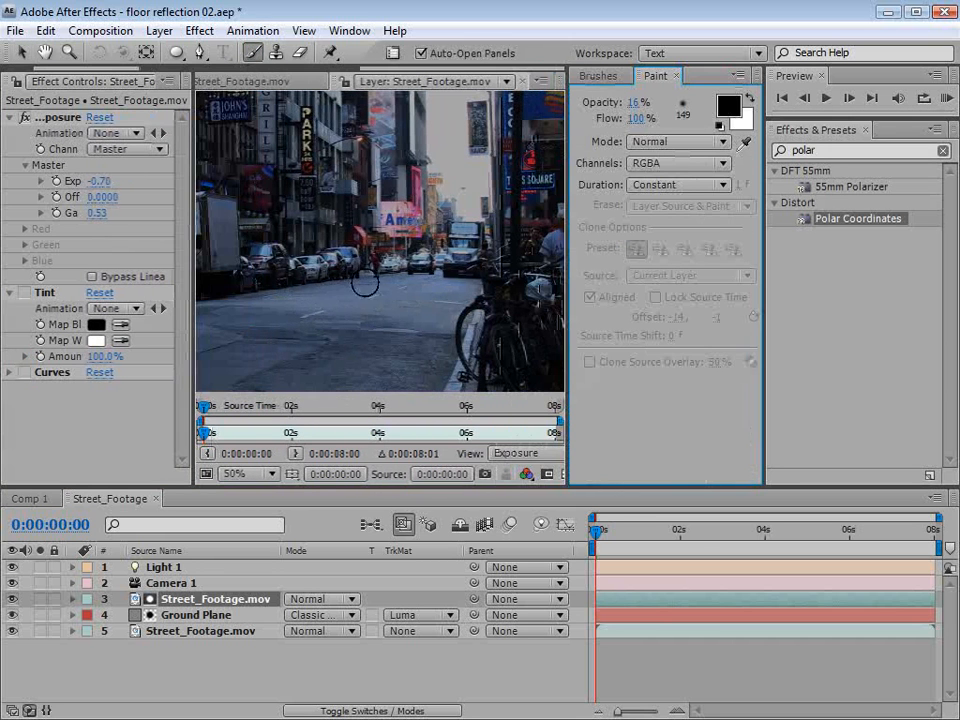
- Paint soft black strokes at 16% opacity over the road surface and its lane markings, reducing the brush to 89 and 73 px
click(588, 75)
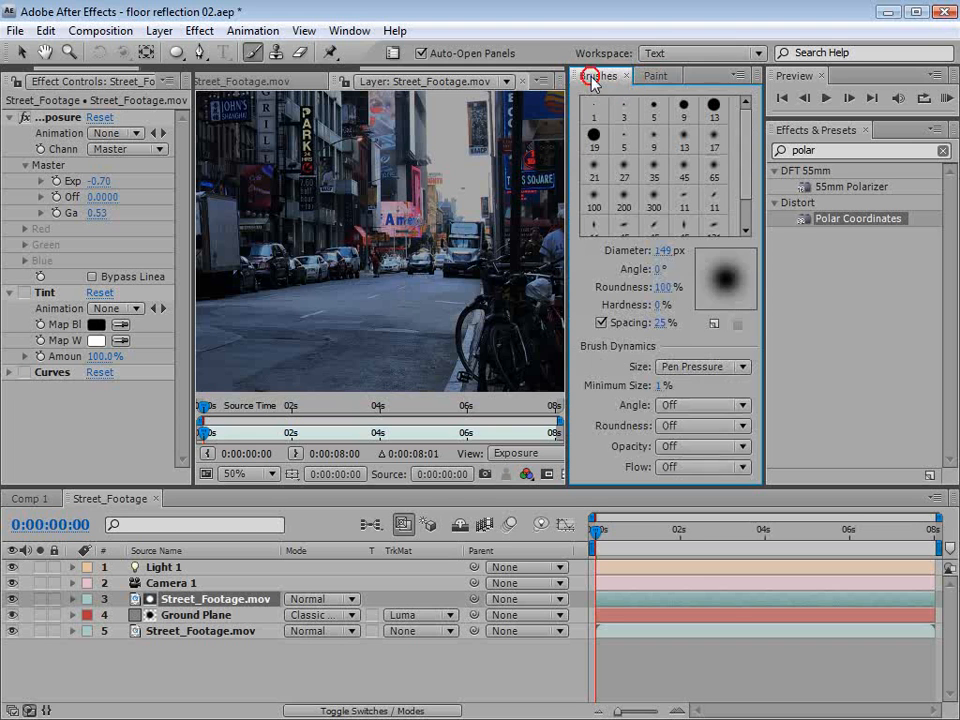
click(657, 307)
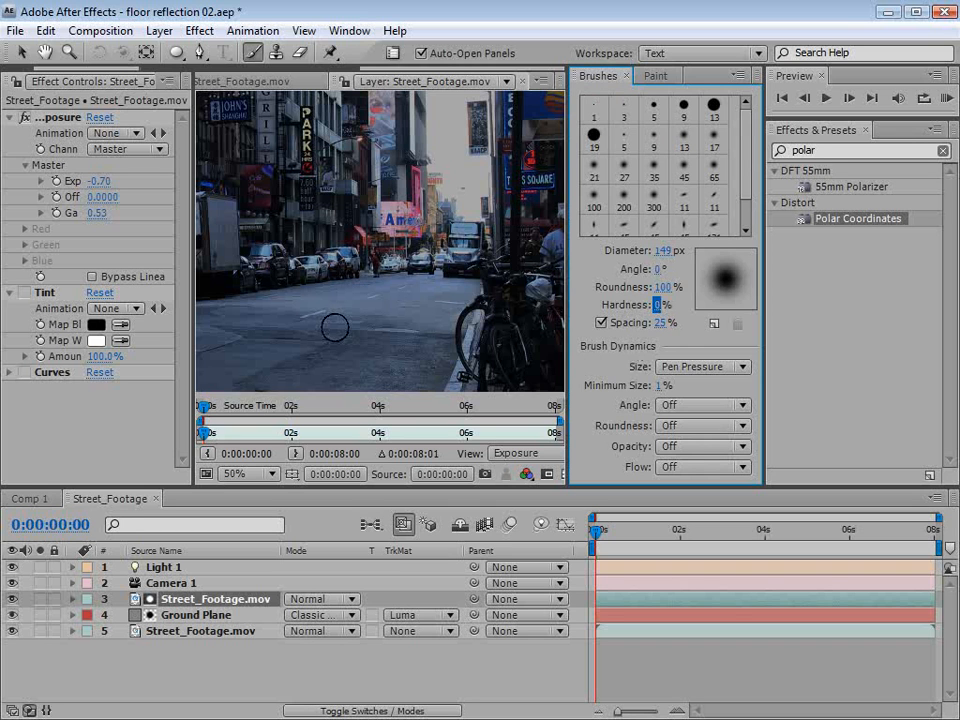
drag(397, 299, 388, 299)
drag(376, 372, 376, 376)
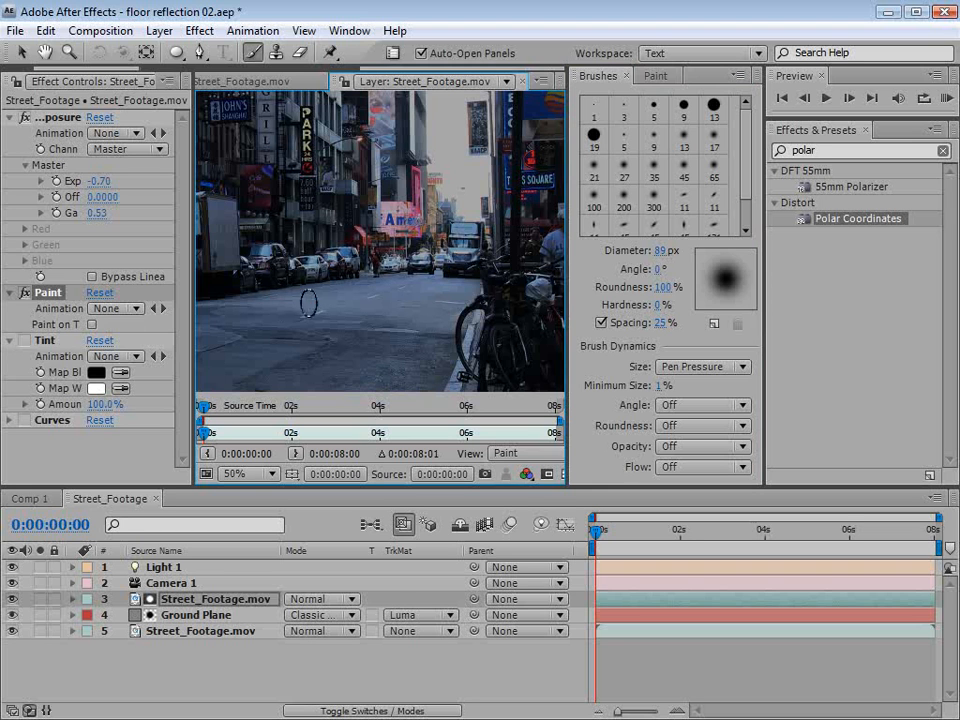
mouse_move(320, 303)
mouse_down()
mouse_move(316, 295)
mouse_move(262, 303)
mouse_up()
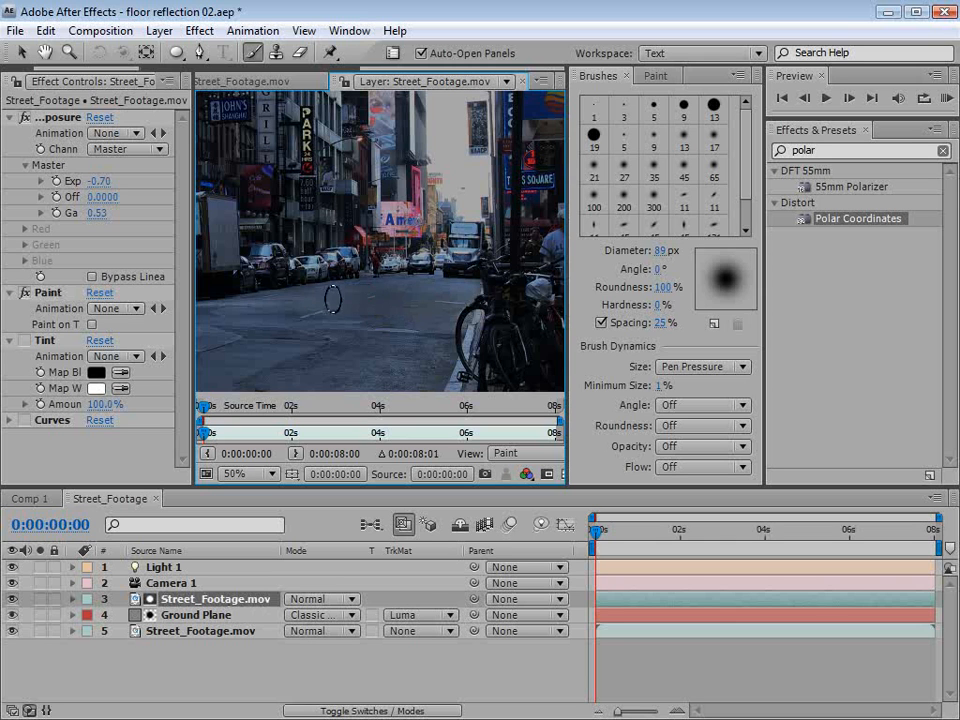
drag(420, 337, 412, 337)
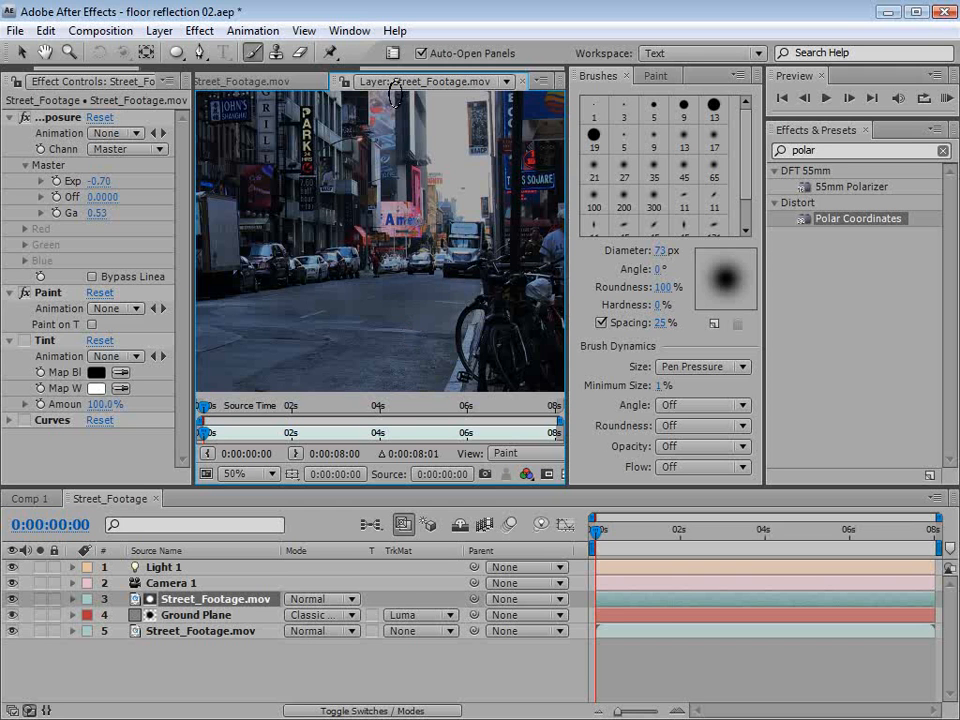
click(311, 316)
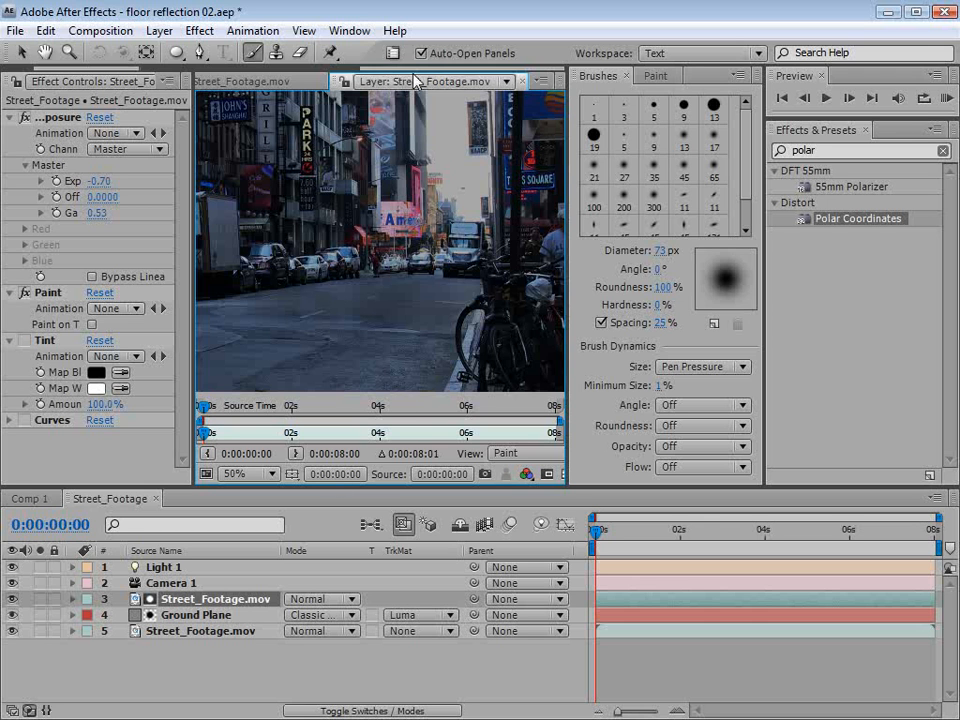
- Put away the brush and paint settings and re-enable Tint and Curves on the matte layer
click(625, 75)
click(611, 76)
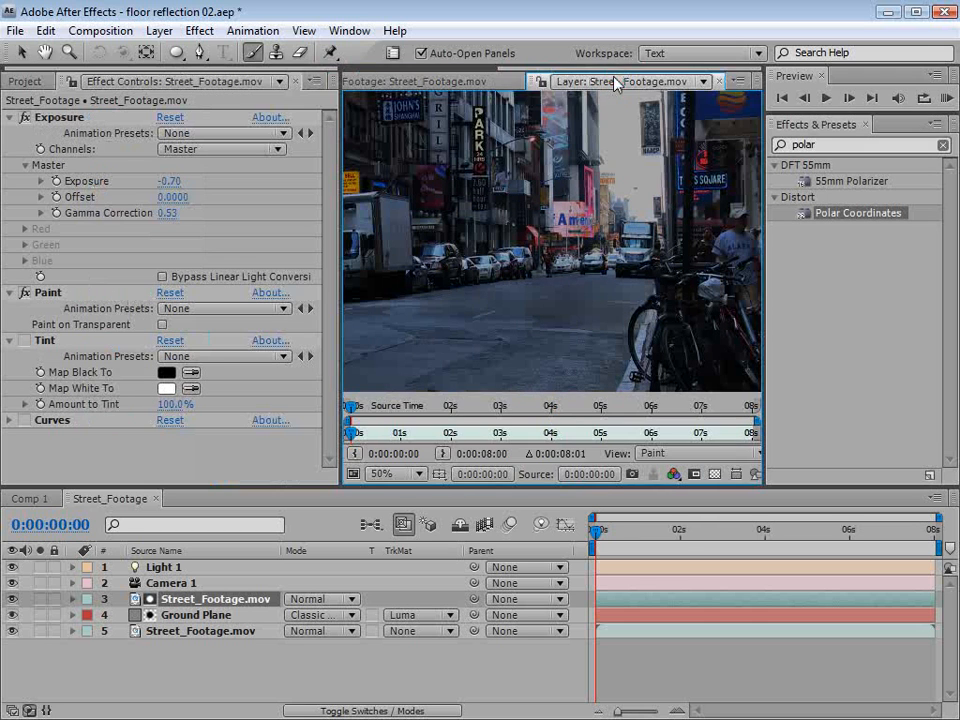
click(24, 341)
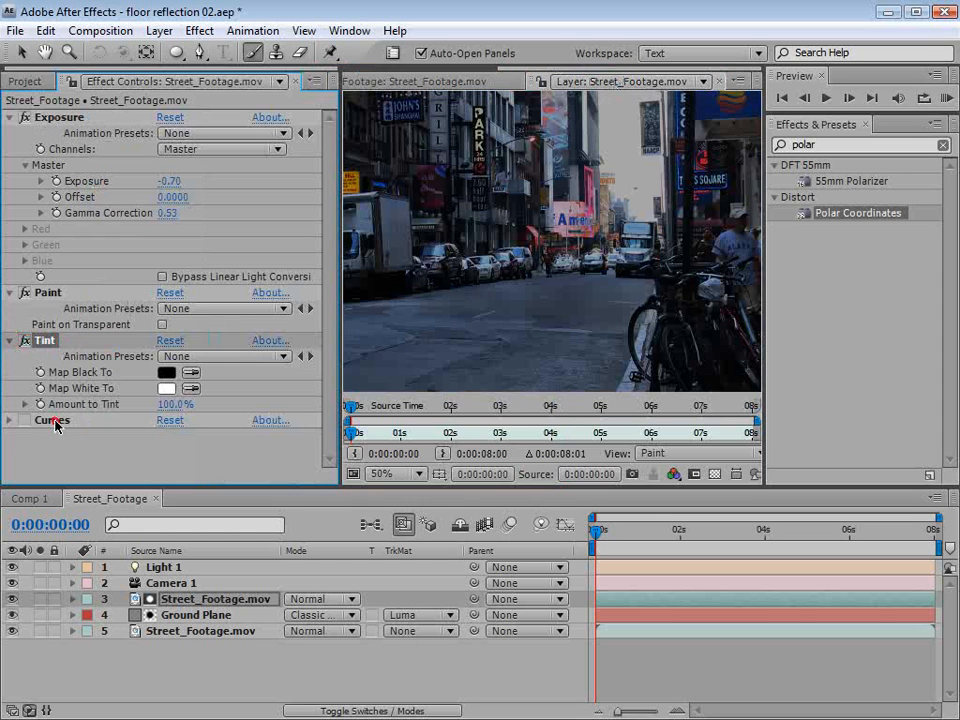
click(23, 421)
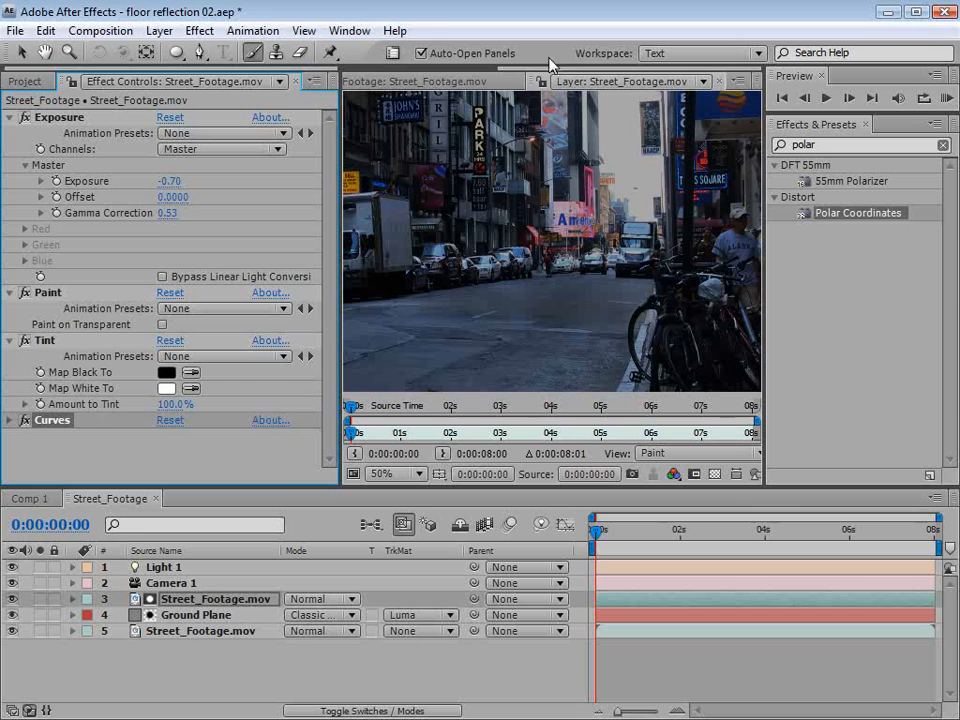
- Return to the Street_Footage composition view, inspect the painted matte enlarged, and hide the matte layer
drag(554, 68, 324, 70)
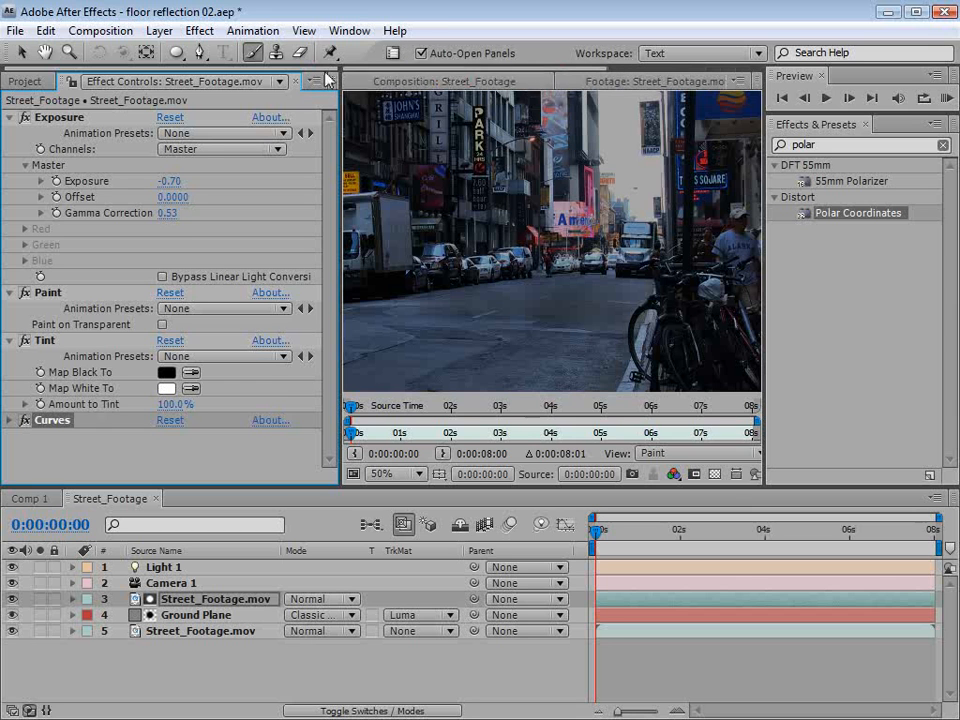
click(443, 84)
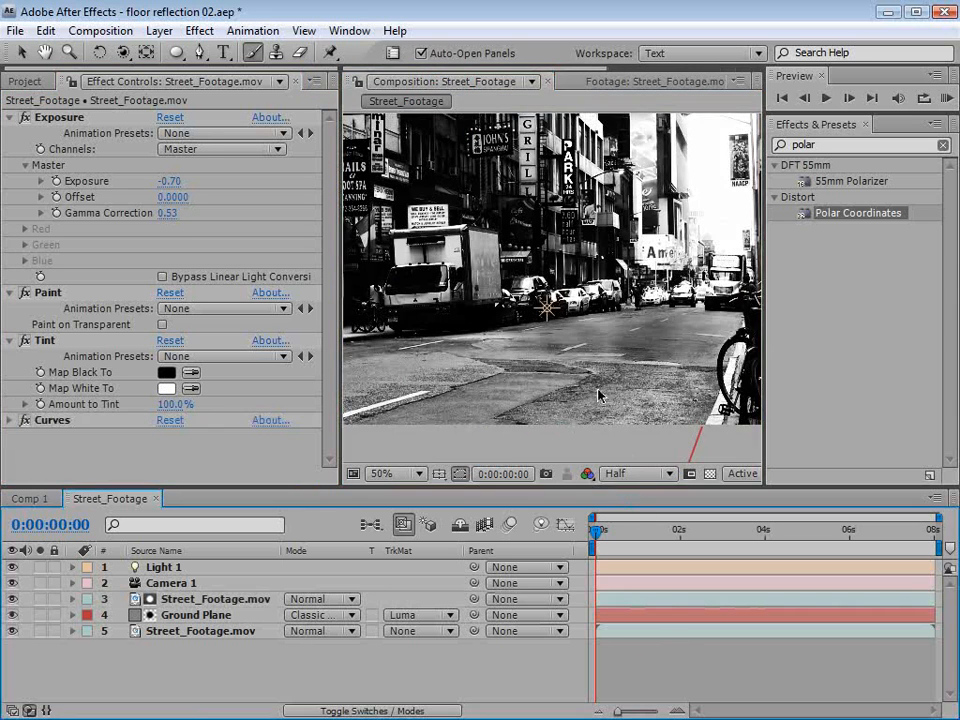
key(grave)
key(grave)
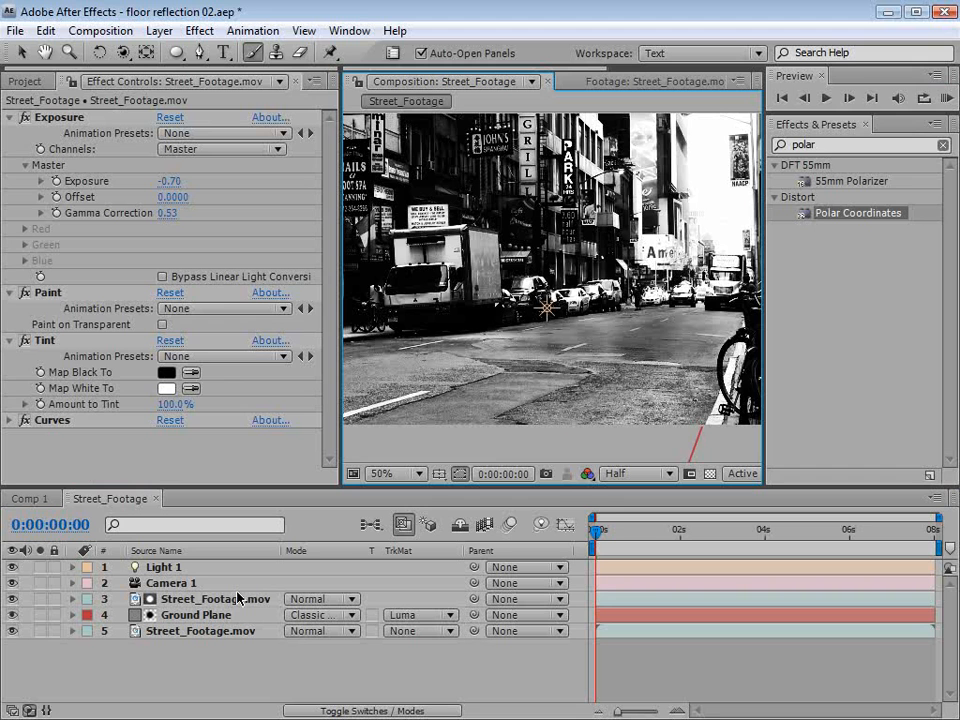
click(12, 599)
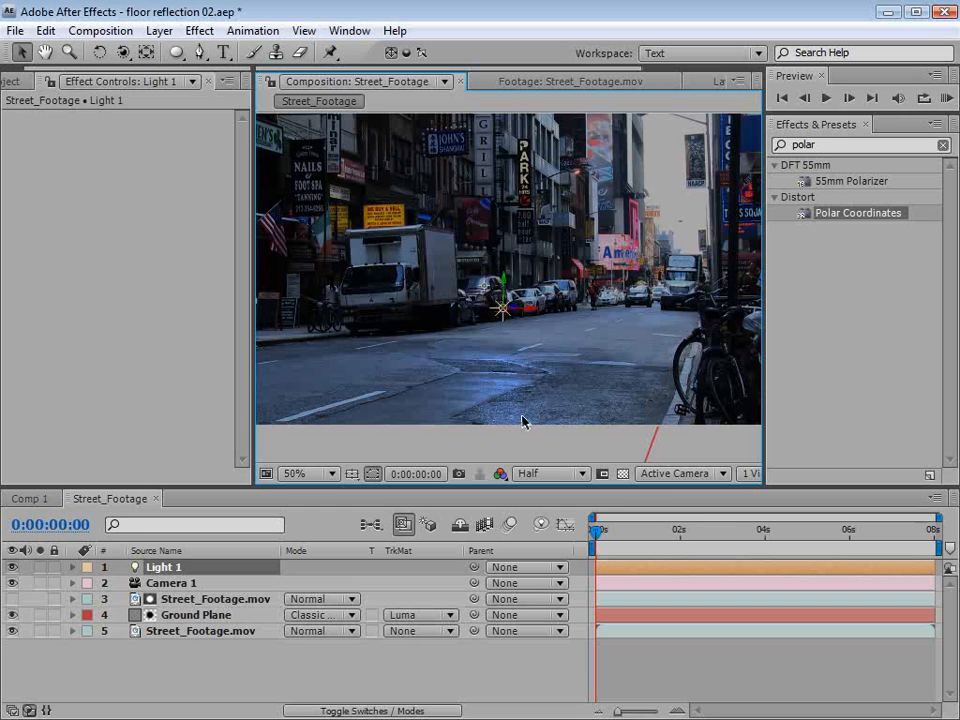
- Try Light 1 at different spots across the street and bring it back to the road's centre to test the reflection
drag(538, 315, 422, 358)
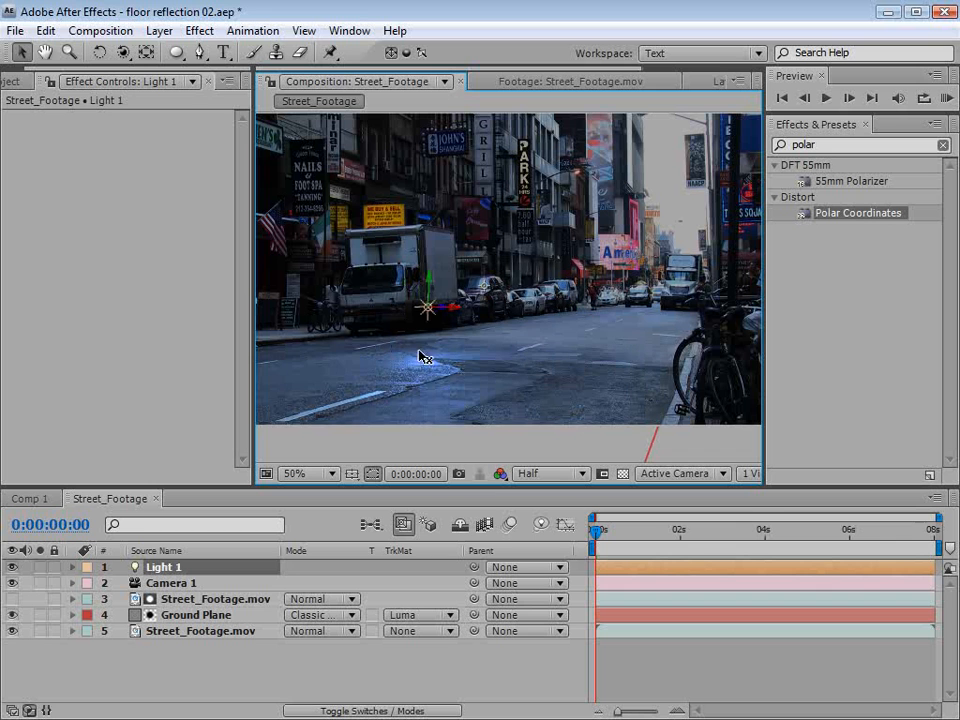
drag(446, 314, 513, 304)
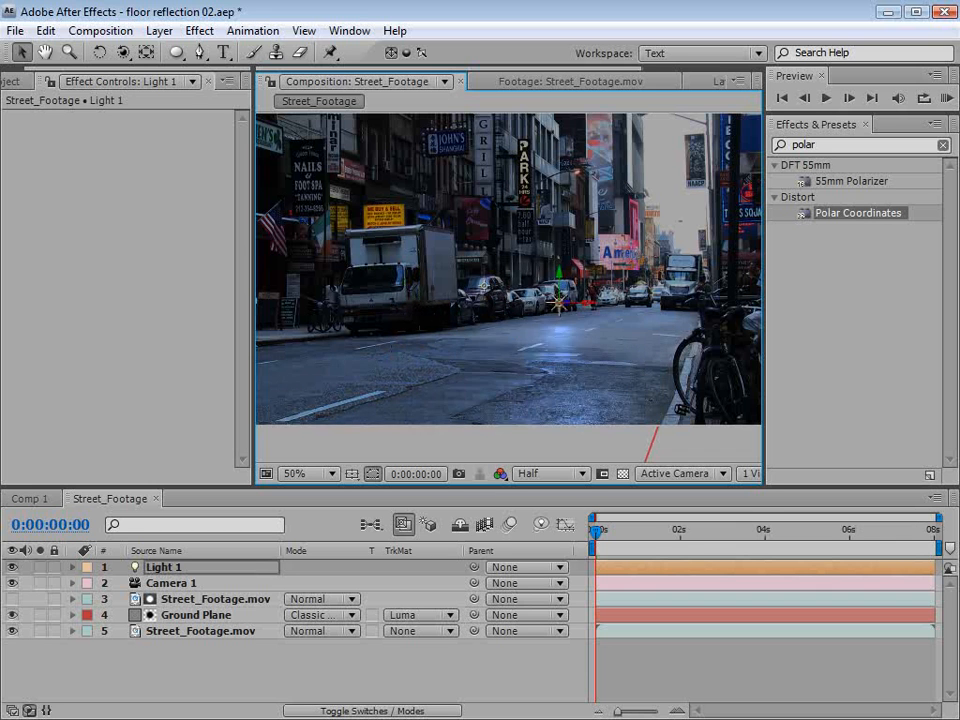
drag(675, 346, 567, 350)
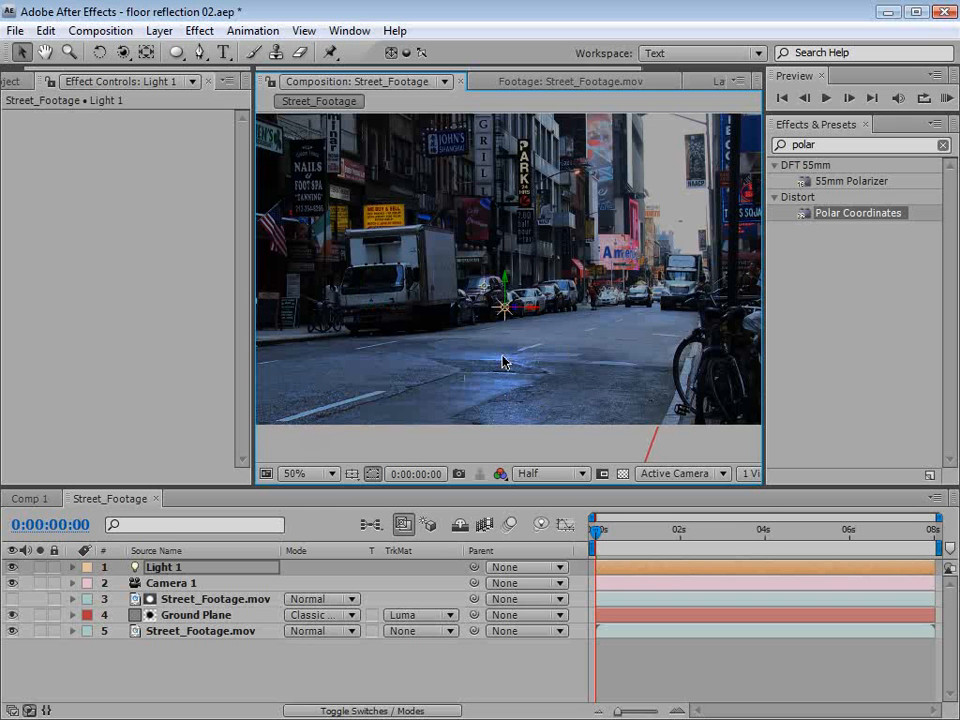
- Duplicate the Ground Plane layer together with its Street_Footage.mov matte to intensify the road reflection
click(184, 620)
ctrl+click(192, 599)
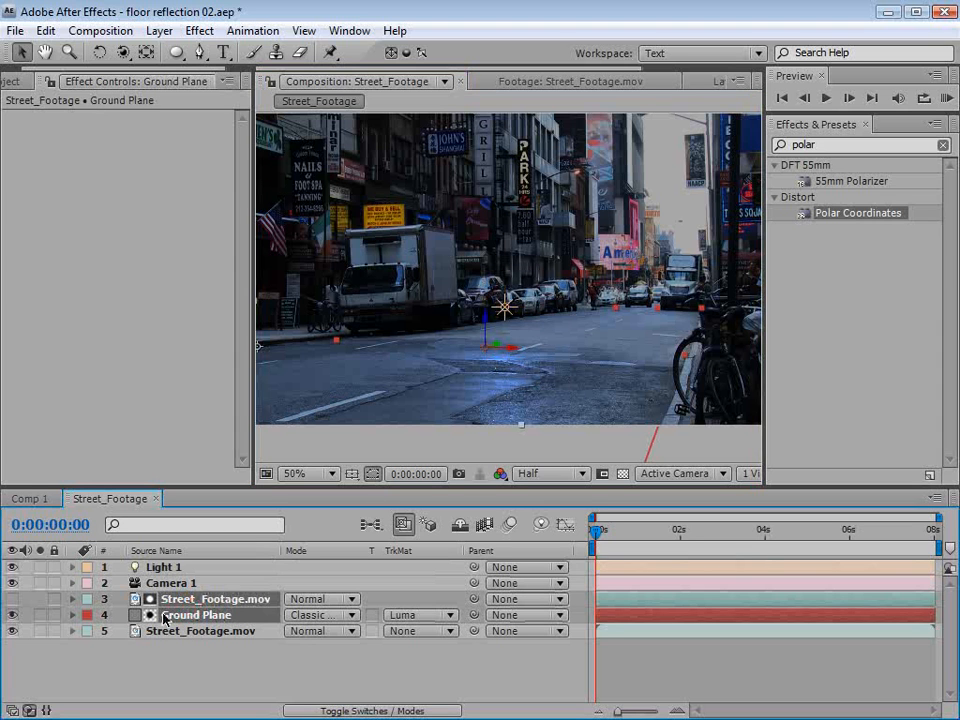
click(45, 30)
click(92, 231)
click(624, 647)
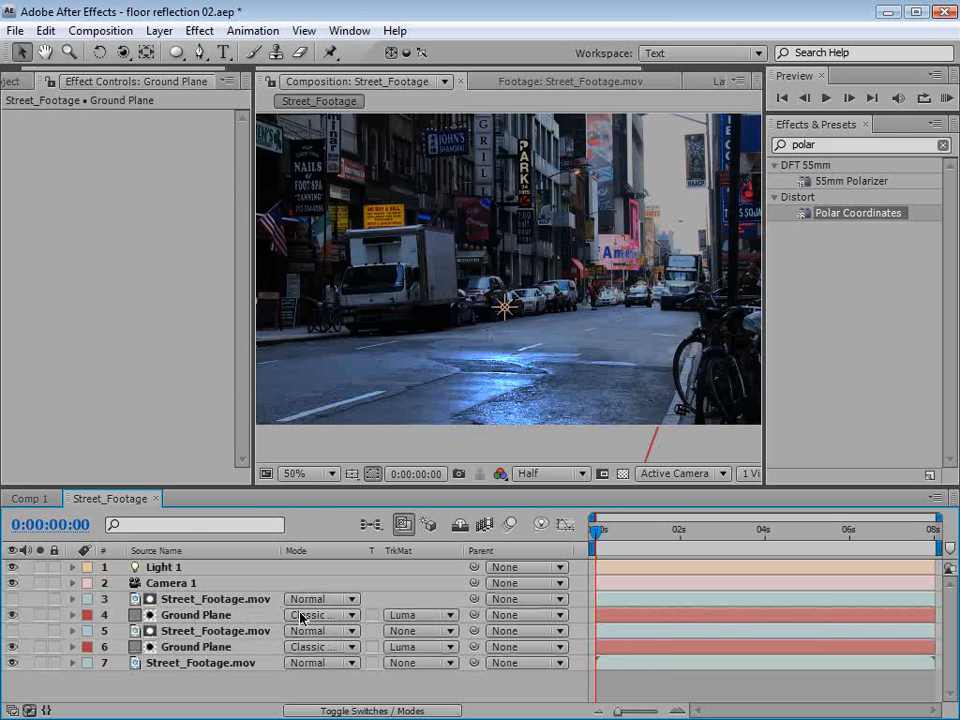
- Set the current time to 0:00:00:00 and shift Light 1 slightly lower over the street beside the parked cars
click(364, 349)
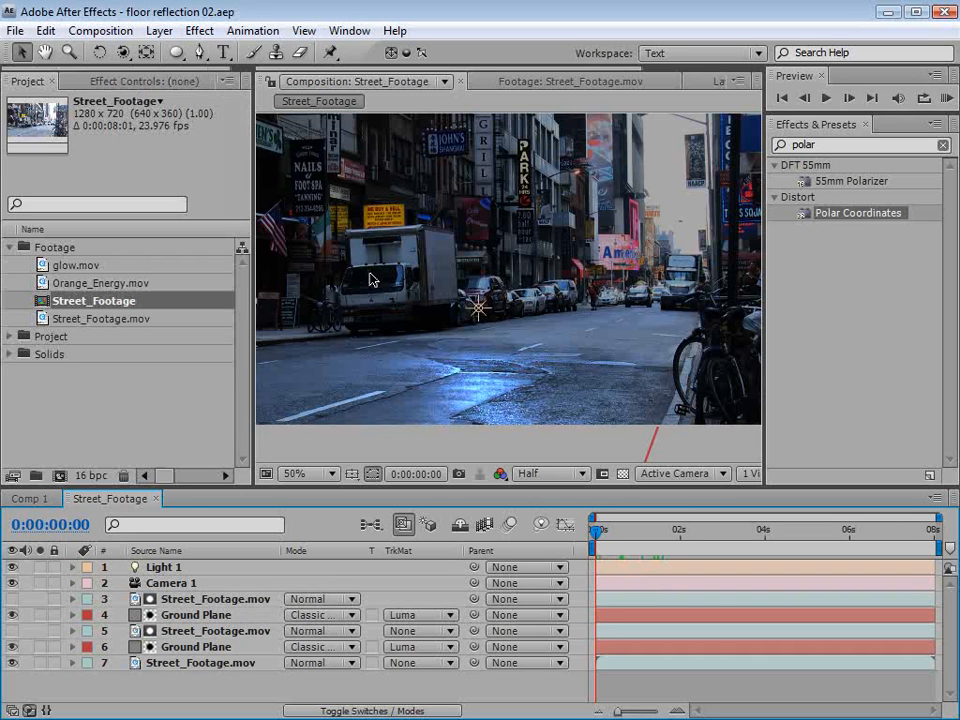
drag(608, 528, 541, 556)
mouse_move(477, 306)
mouse_down()
mouse_move(488, 284)
mouse_move(477, 268)
mouse_move(475, 315)
mouse_move(477, 301)
mouse_up()
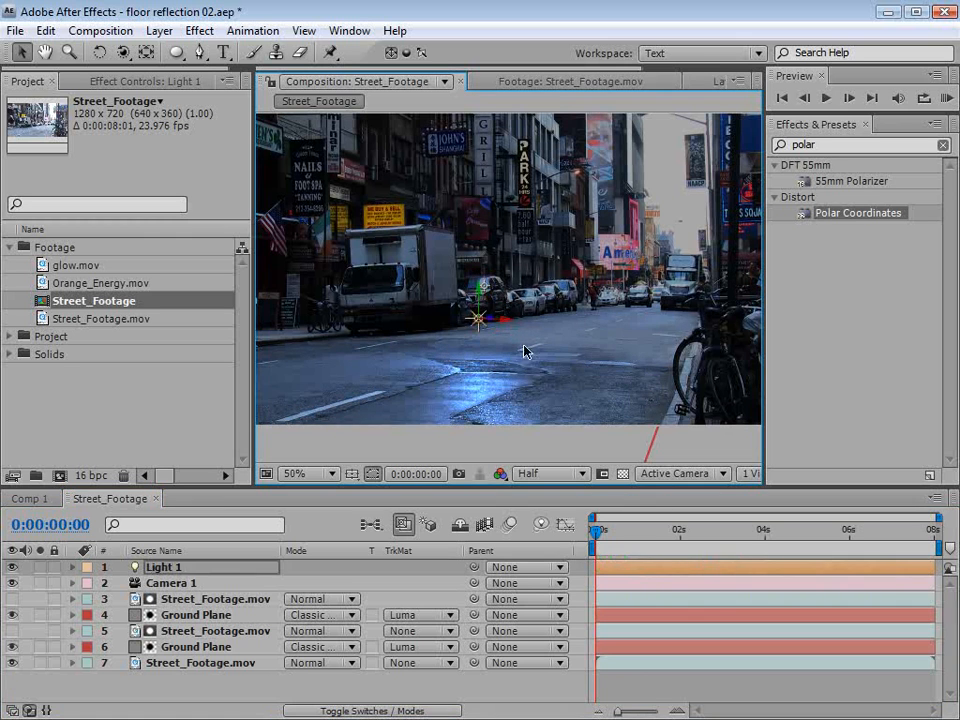
- Reveal Light 1's light options and try an orange hue for its color
click(186, 568)
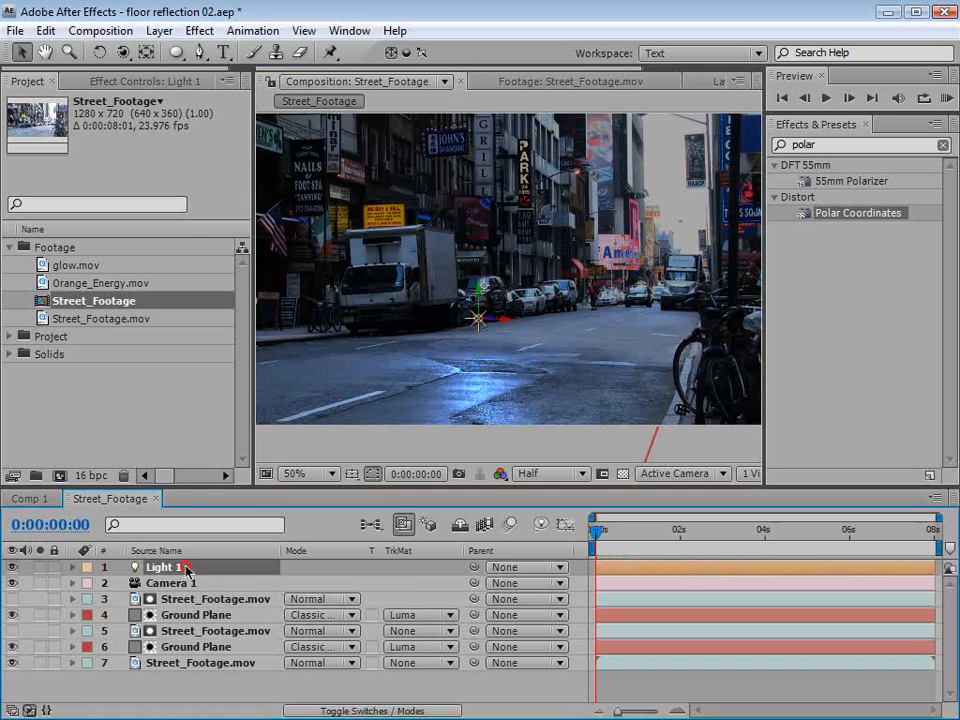
key(a)
key(a)
click(295, 615)
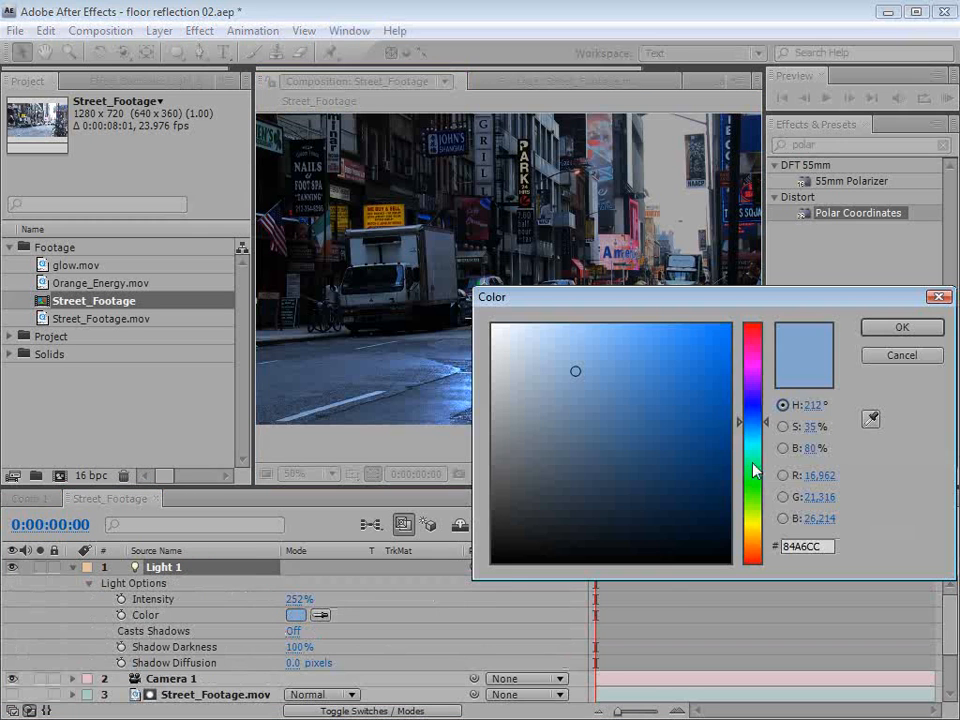
click(752, 553)
click(901, 327)
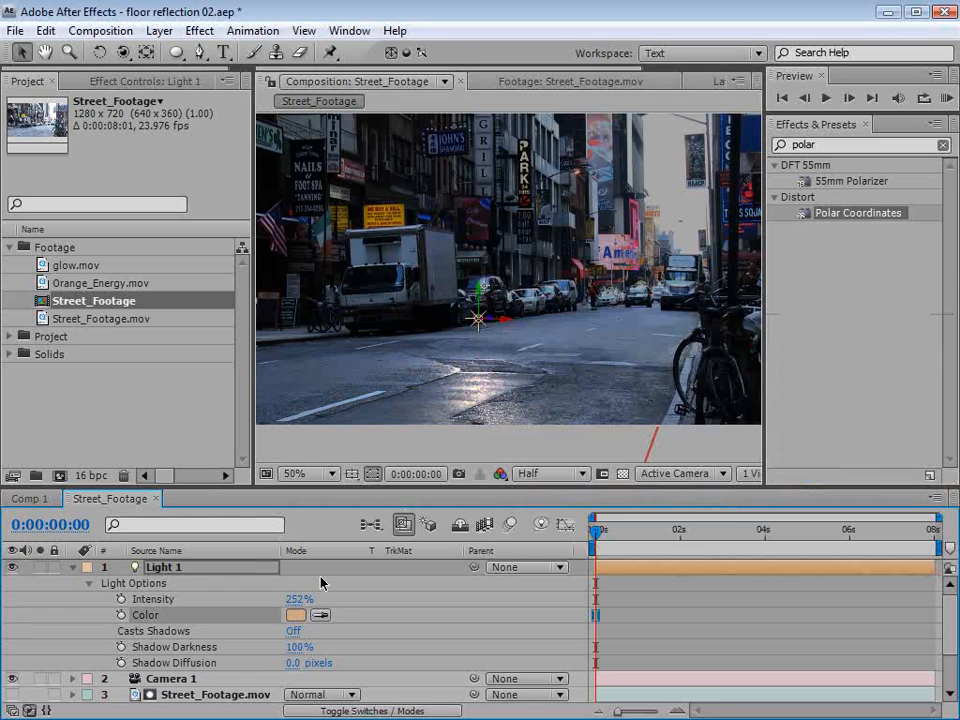
- Try a brighter, more saturated orange for Light 1's color
click(298, 615)
click(647, 379)
click(866, 326)
click(298, 615)
click(639, 354)
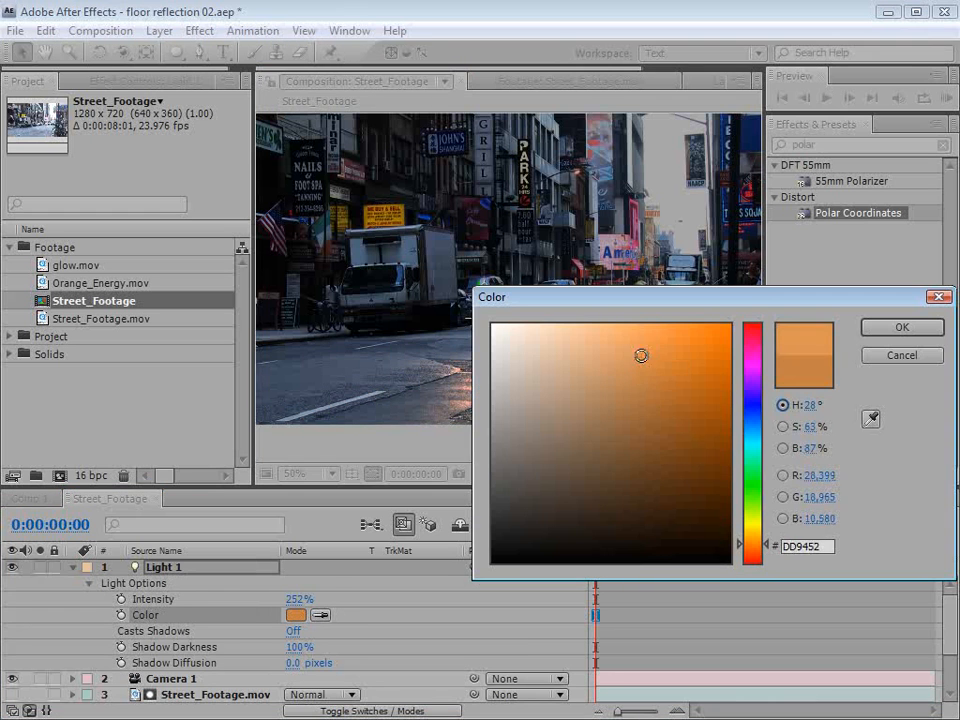
click(881, 326)
- Move Light 1 over the street and try a pale yellow-green light color
drag(479, 300, 435, 429)
click(296, 615)
drag(710, 291, 715, 396)
drag(771, 572, 760, 545)
click(597, 470)
drag(763, 652, 762, 632)
click(907, 446)
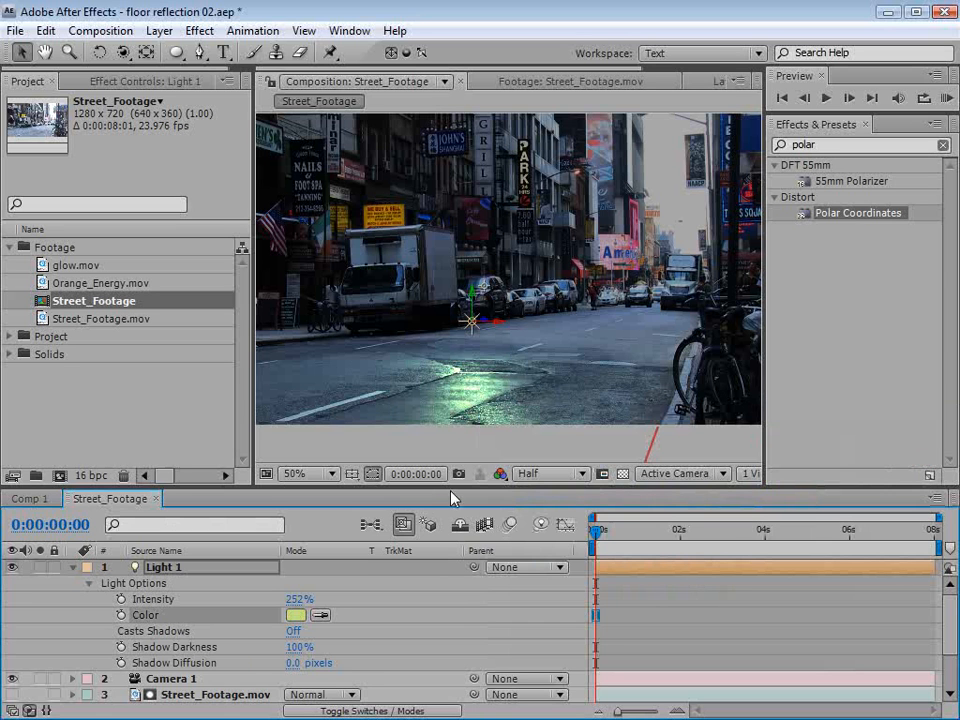
- Undo the trial color and position changes on Light 1 back to its blue color
key(ctrl+z)
key(ctrl+z)
key(ctrl+z)
key(ctrl+z)
key(ctrl+z)
key(ctrl+z)
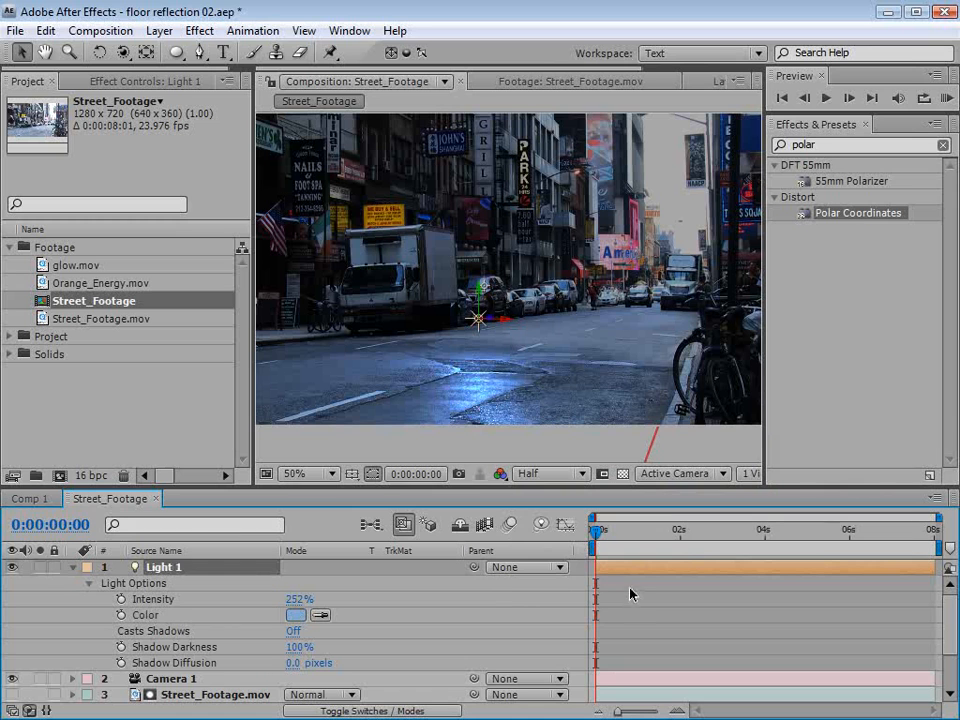
- Save the project and add a new gray solid of 800 by 800 pixels to Street_Footage
key(ctrl+s)
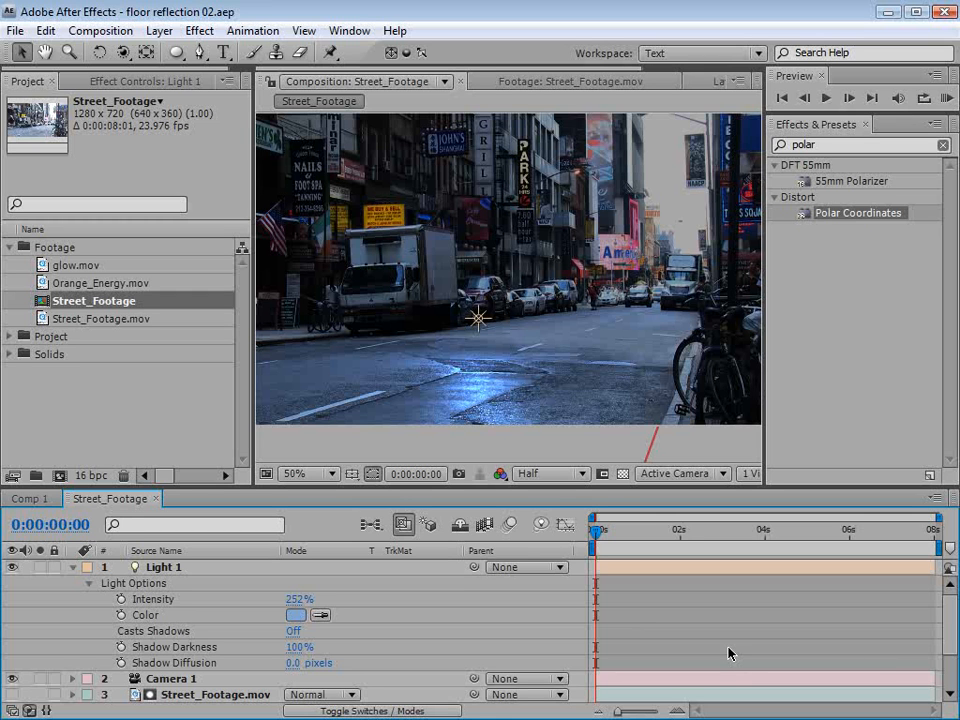
click(157, 30)
mouse_move(129, 56)
click(540, 74)
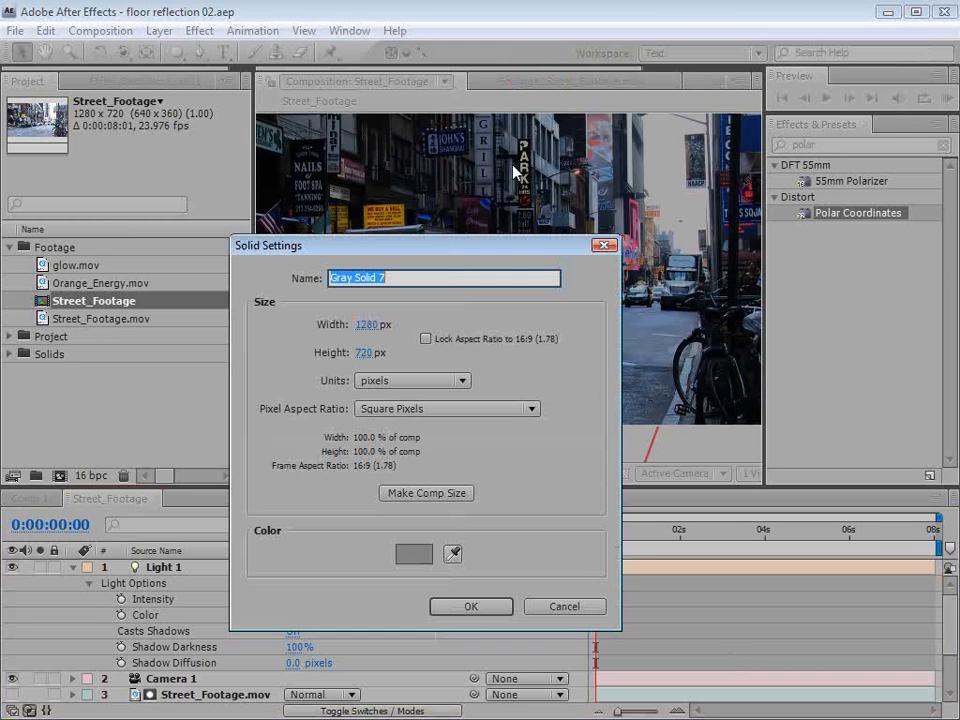
click(361, 326)
text(800)
key(Tab)
text(800)
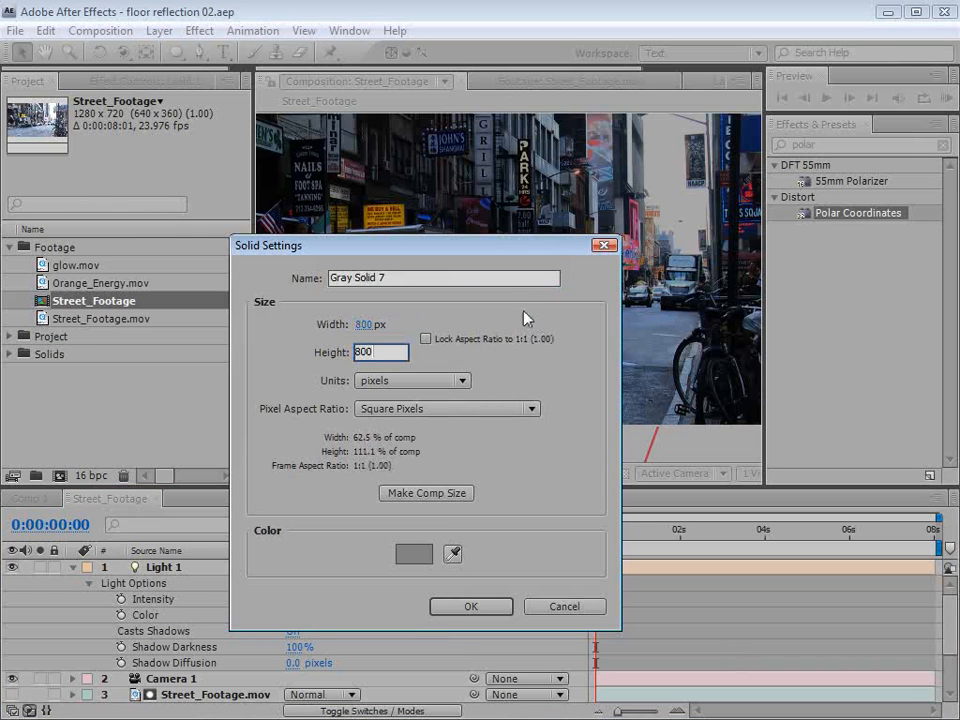
click(482, 605)
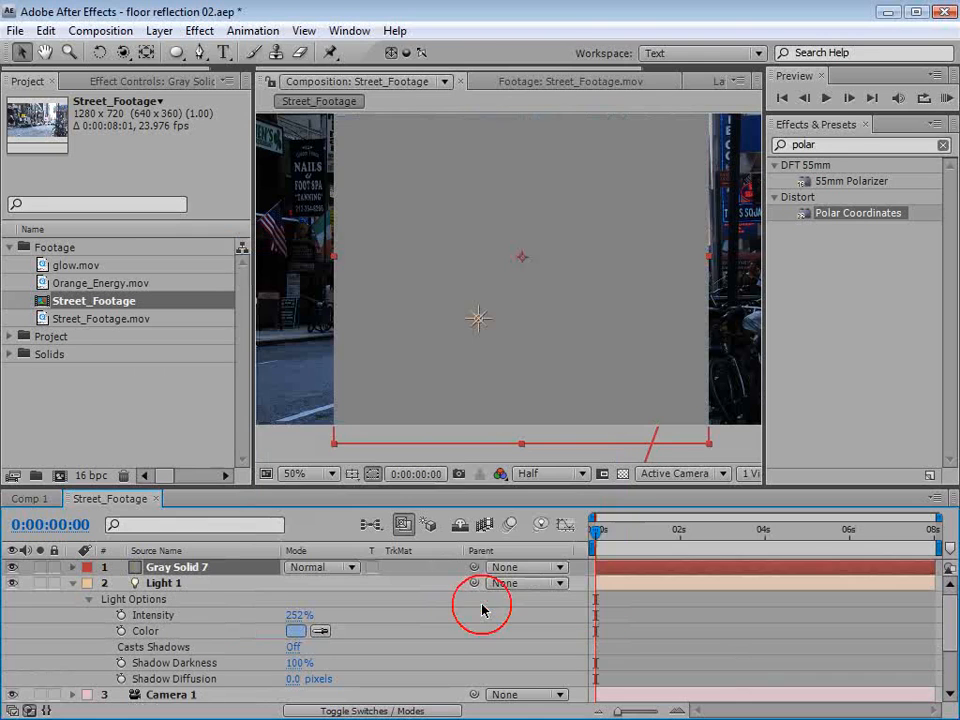
- Pre-compose the gray solid, leaving all attributes in Street_Footage, and open the resulting composition
click(163, 31)
click(191, 699)
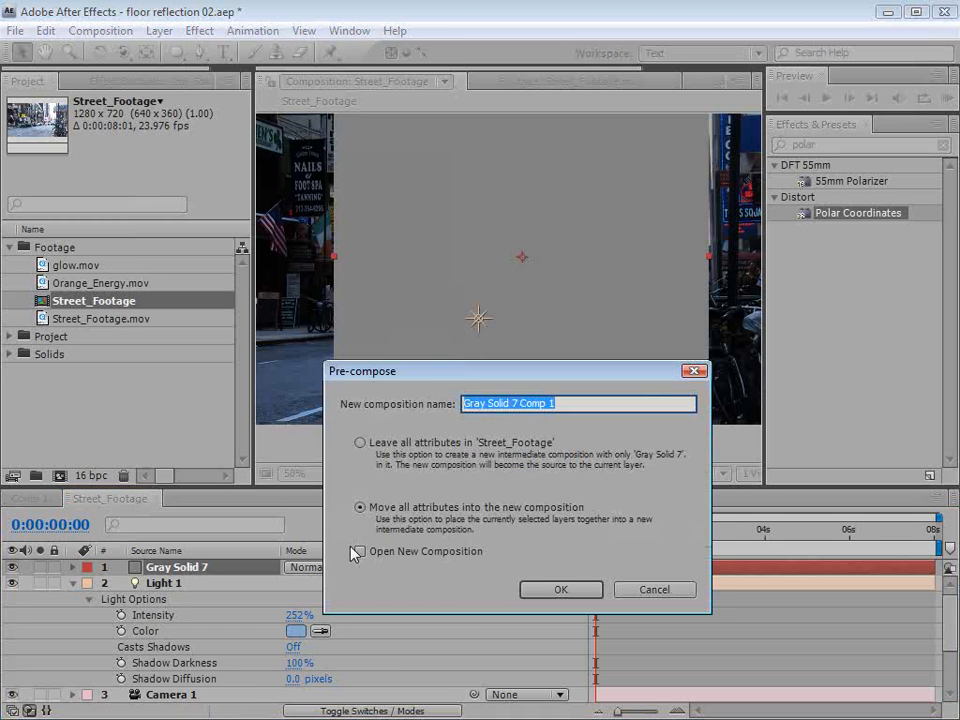
click(360, 442)
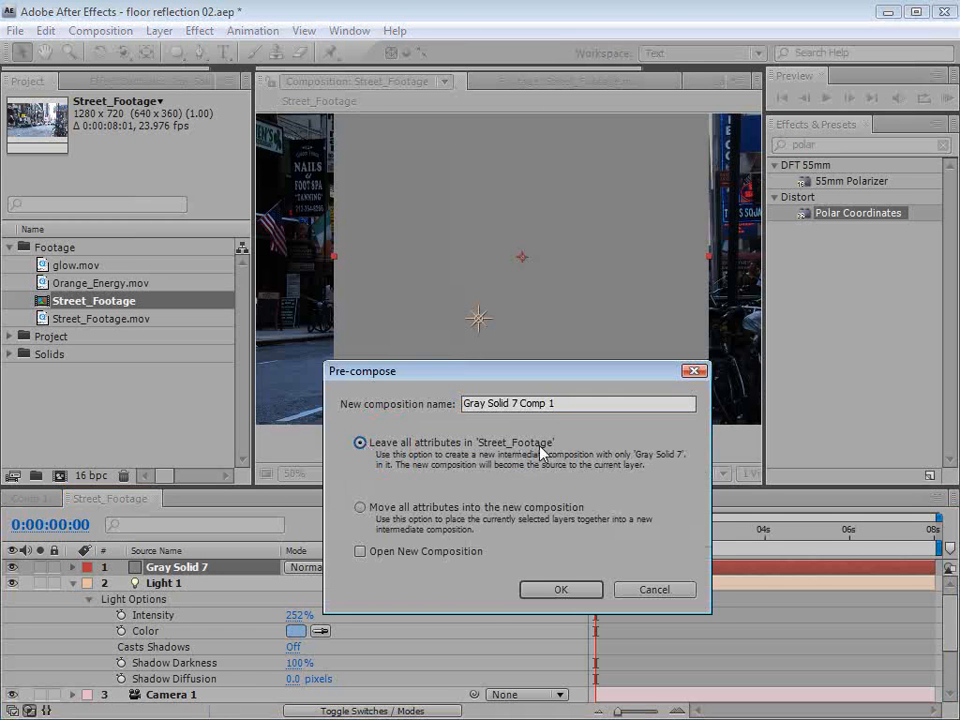
click(558, 592)
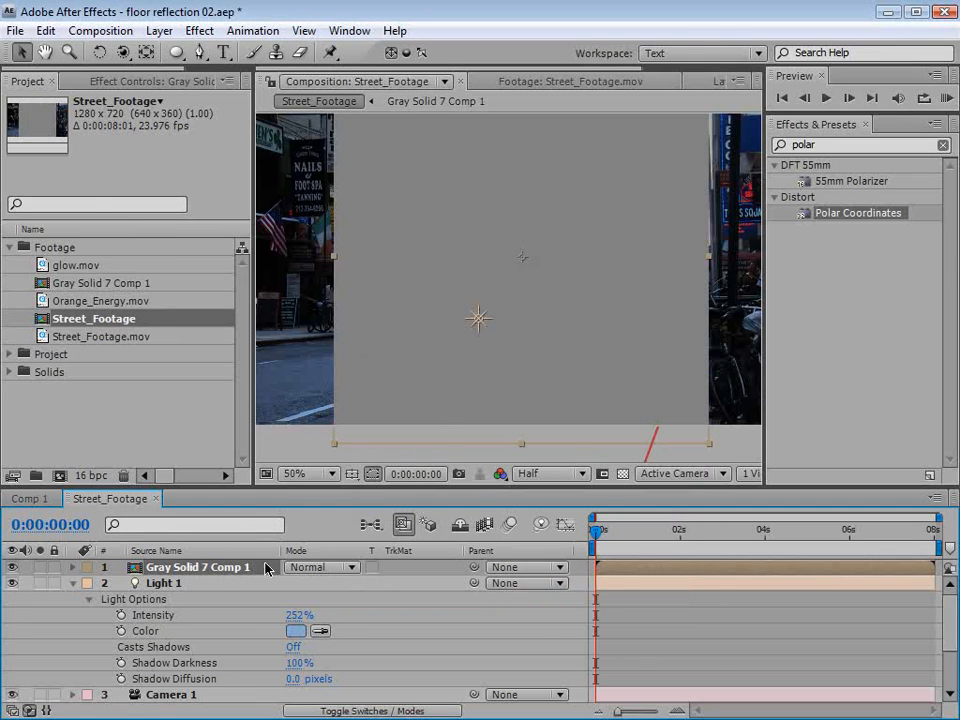
double_click(191, 568)
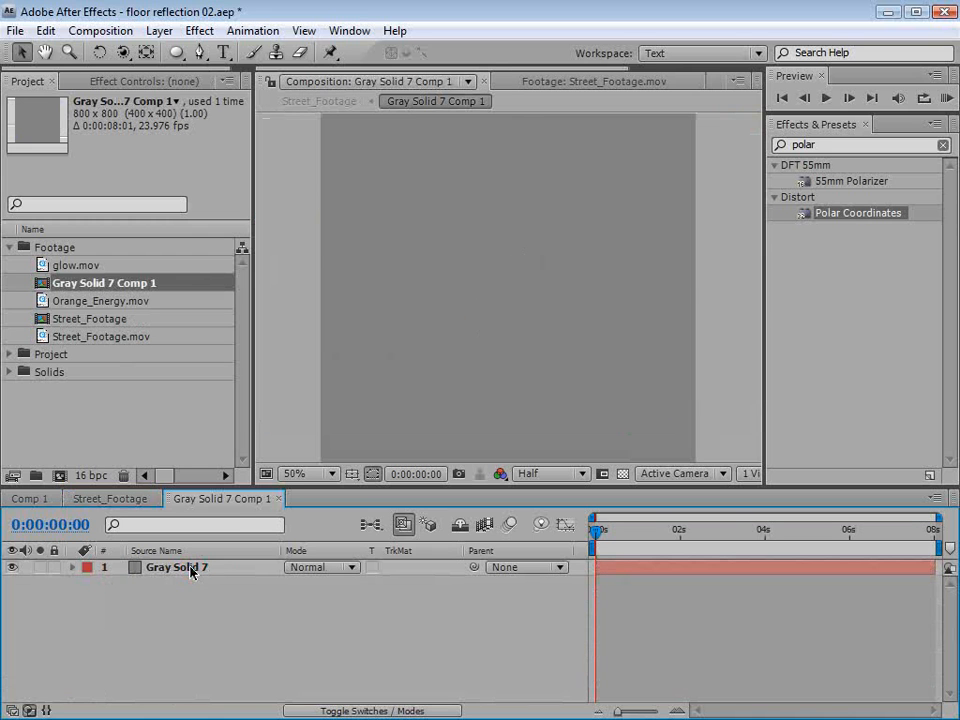
- Enlarge the composition viewing area and change the gray solid's color to light blue
click(371, 572)
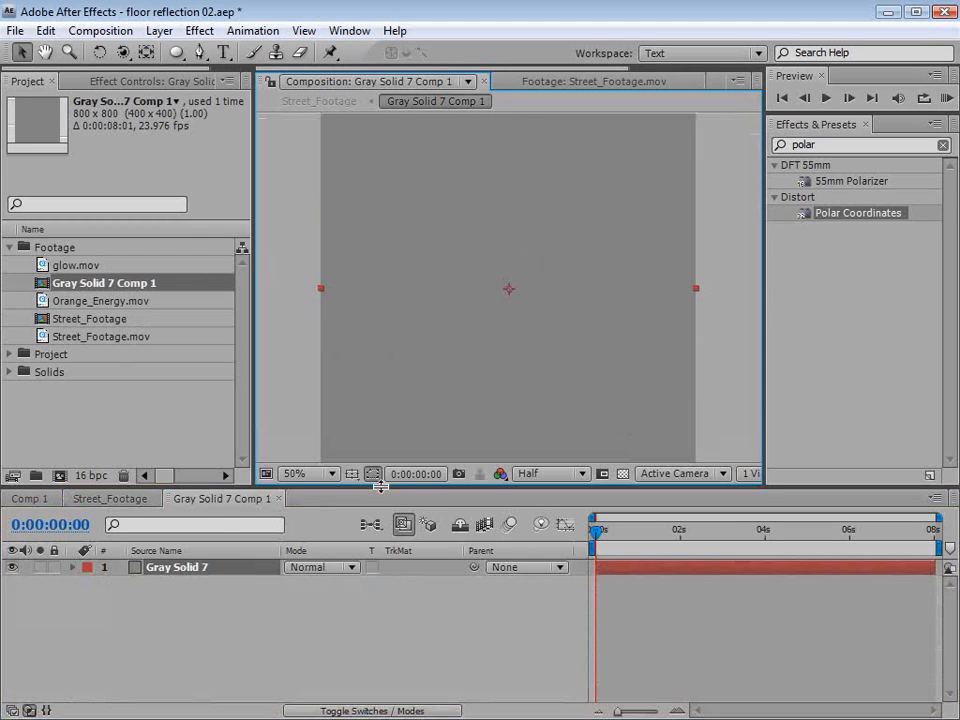
drag(381, 485, 380, 577)
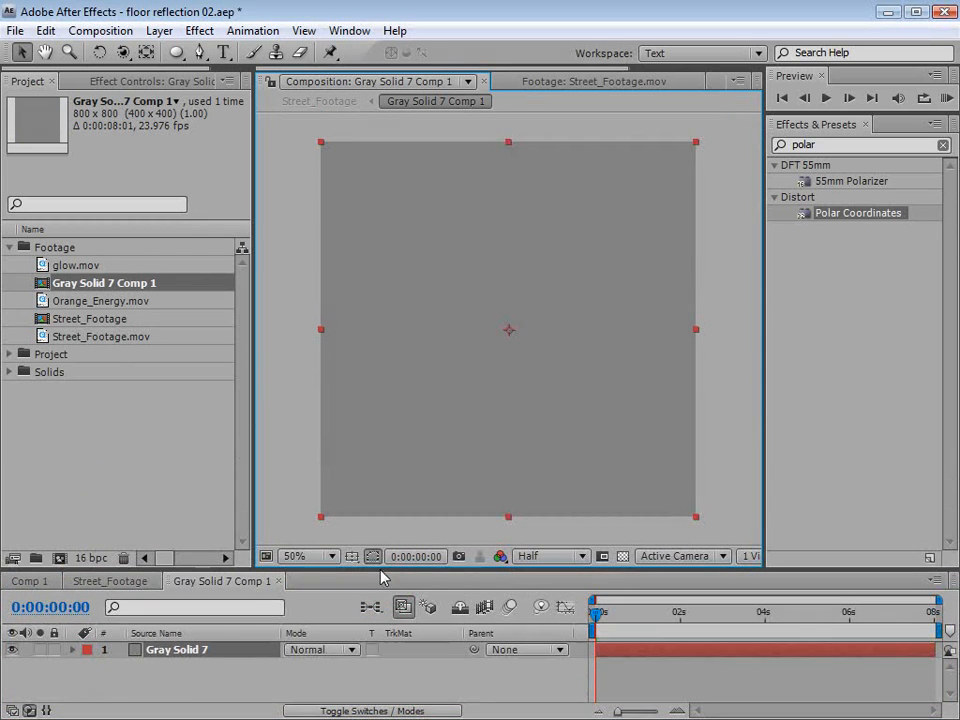
click(159, 30)
click(185, 73)
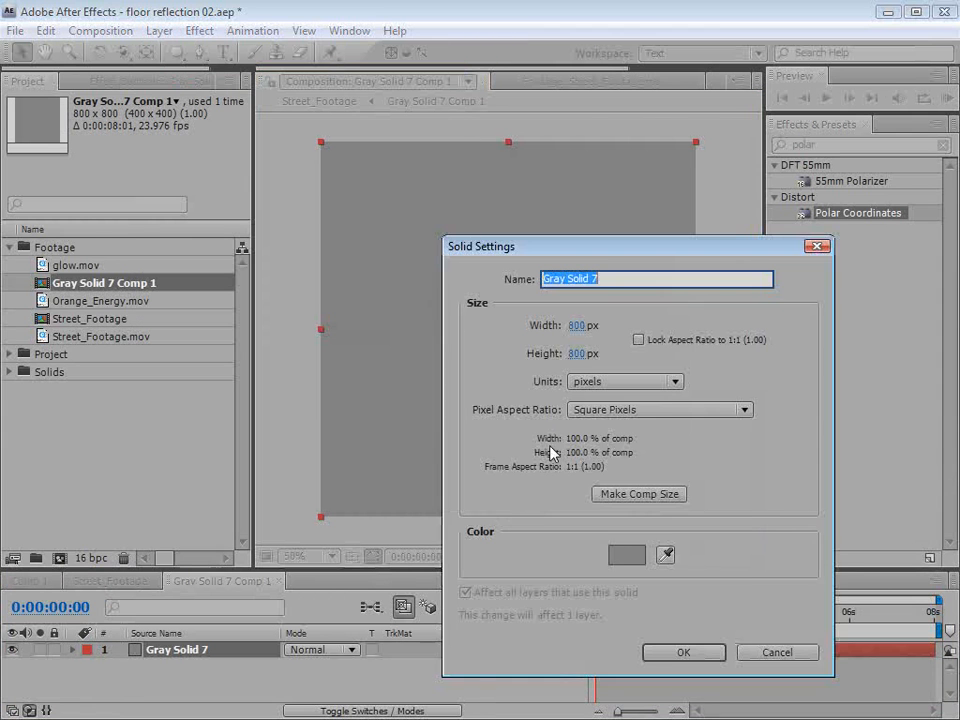
click(627, 553)
drag(758, 563, 760, 539)
click(609, 457)
click(903, 440)
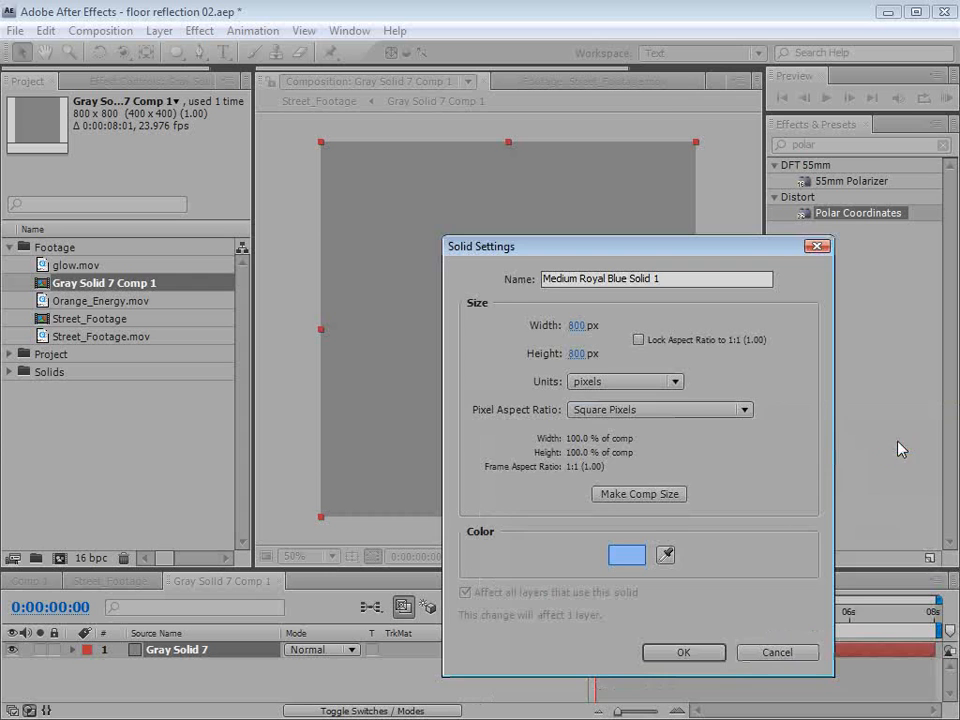
click(692, 654)
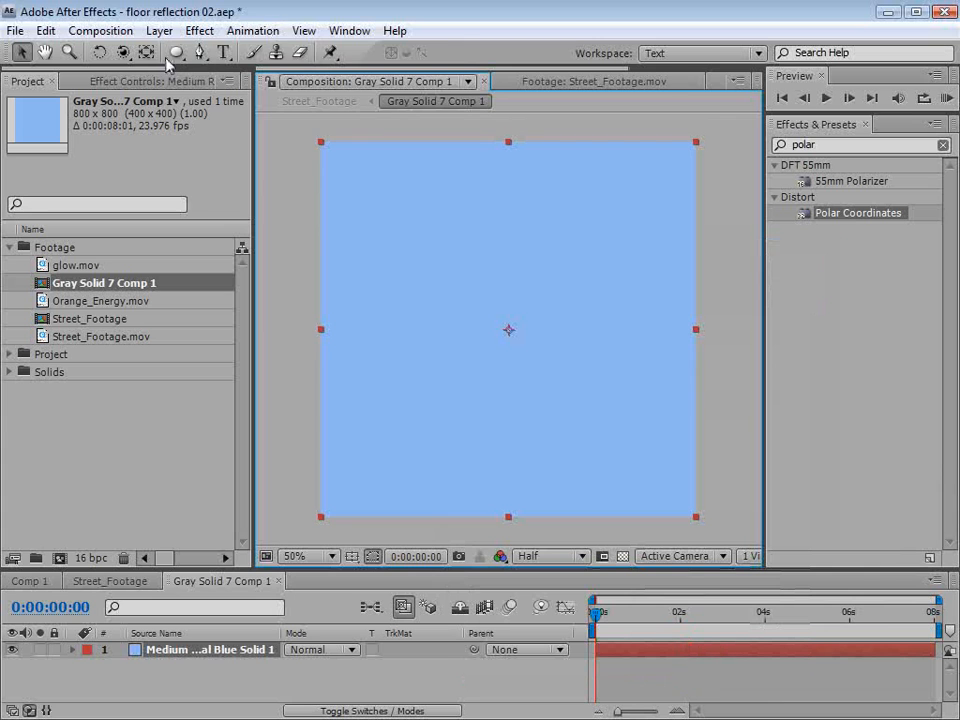
- Mask the light blue solid with a small centred circle and feather the mask by 7 pixels
drag(174, 52, 237, 97)
drag(509, 330, 528, 351)
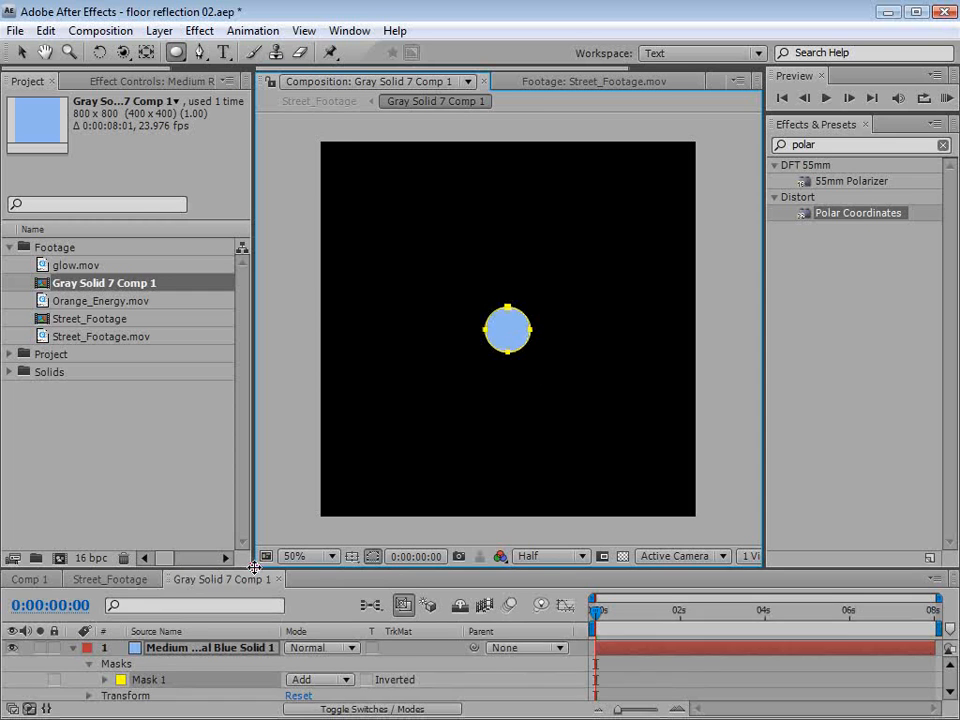
drag(255, 569, 249, 457)
click(105, 569)
drag(332, 603, 342, 606)
- Duplicate Mask 1 on the light blue solid and feather the copy by 108 pixels
click(160, 567)
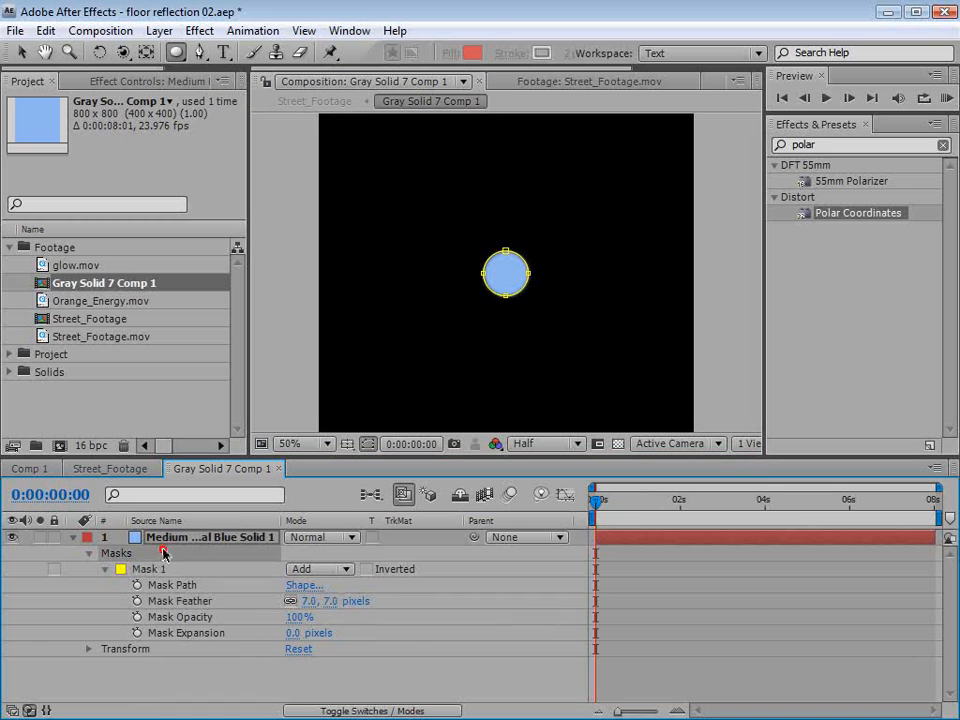
key(ctrl+d)
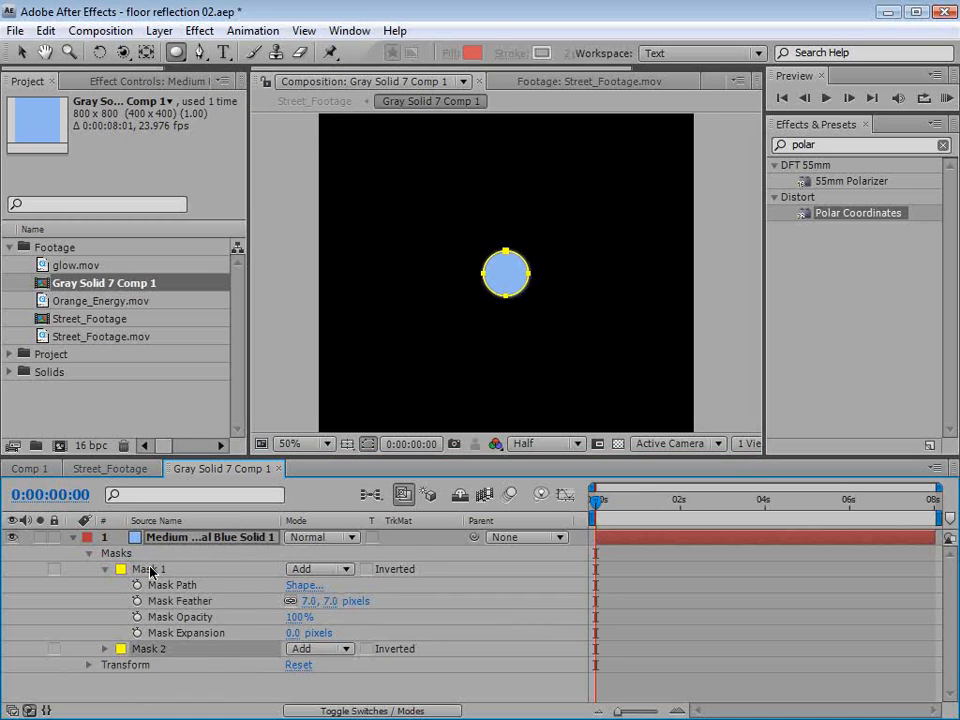
click(104, 649)
drag(332, 662, 450, 657)
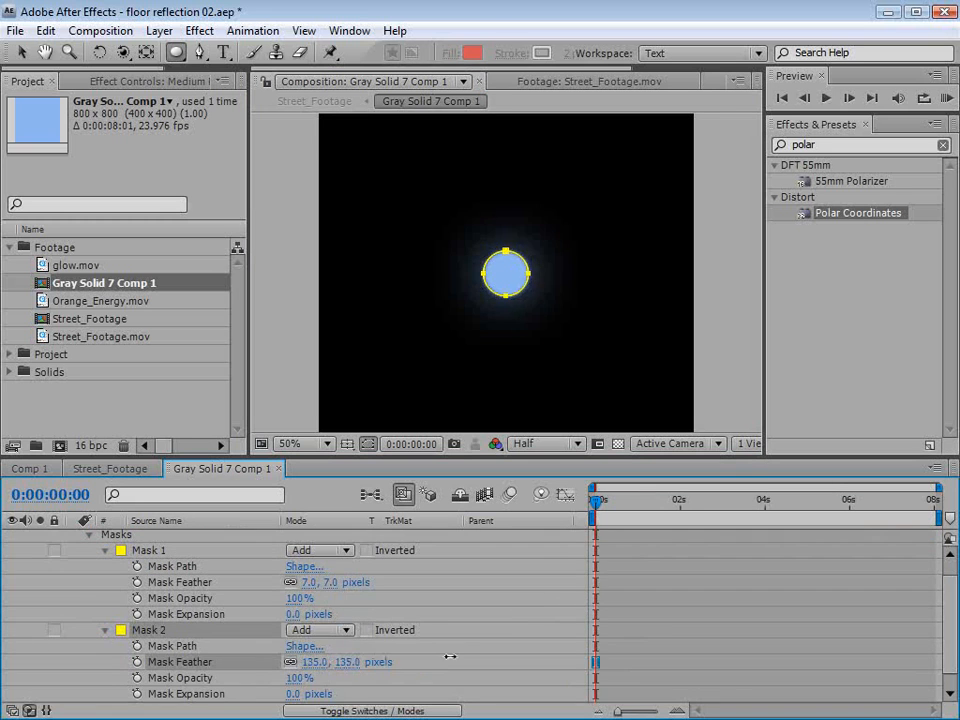
click(625, 631)
- Duplicate the light blue solid in Add mode, scale the copy down slightly, and feather its masks by 34 and 126 pixels
click(620, 540)
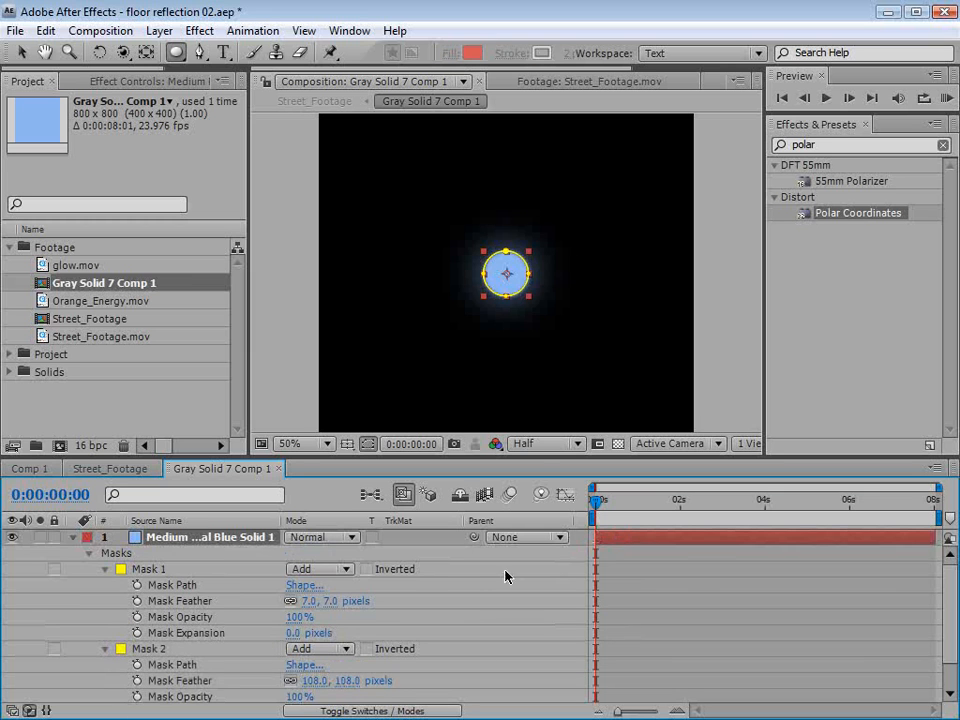
key(ctrl+d)
click(318, 539)
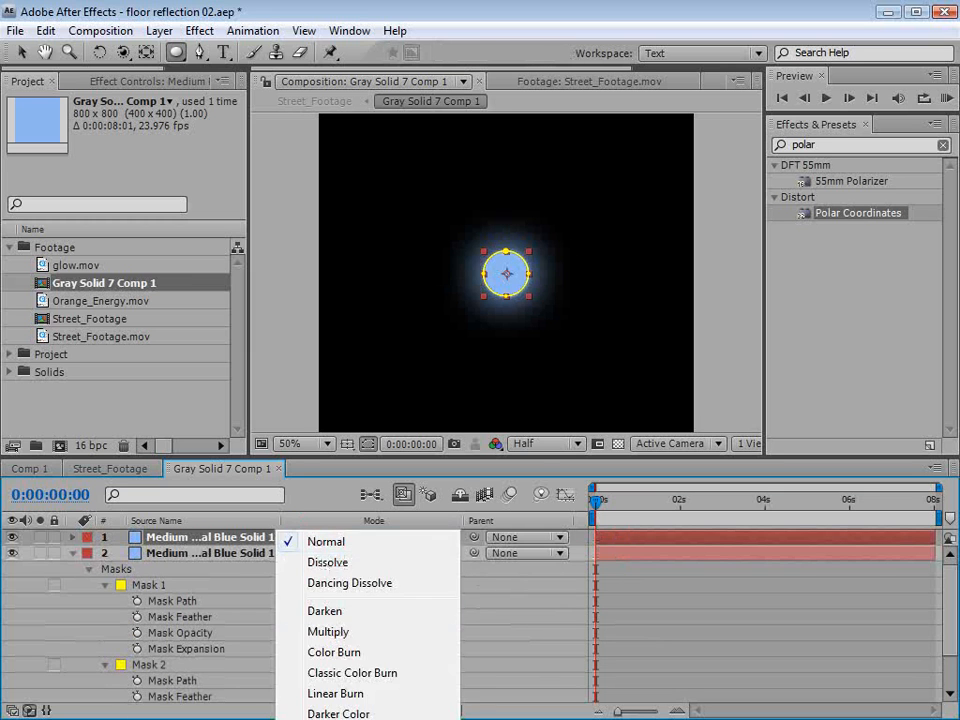
click(322, 719)
key(v)
drag(528, 297, 520, 291)
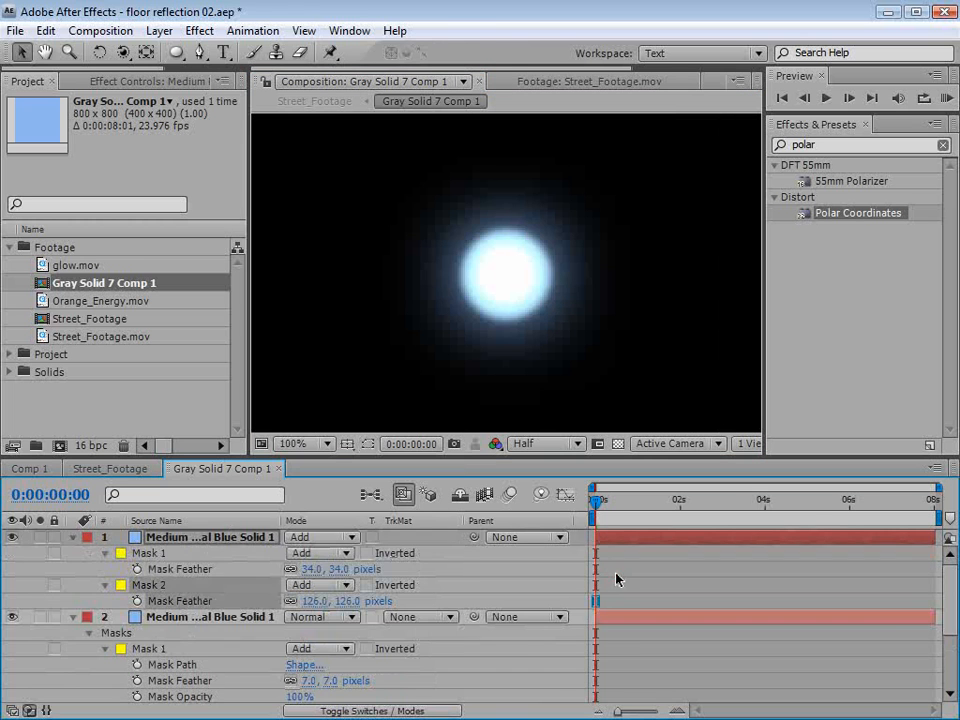
click(617, 573)
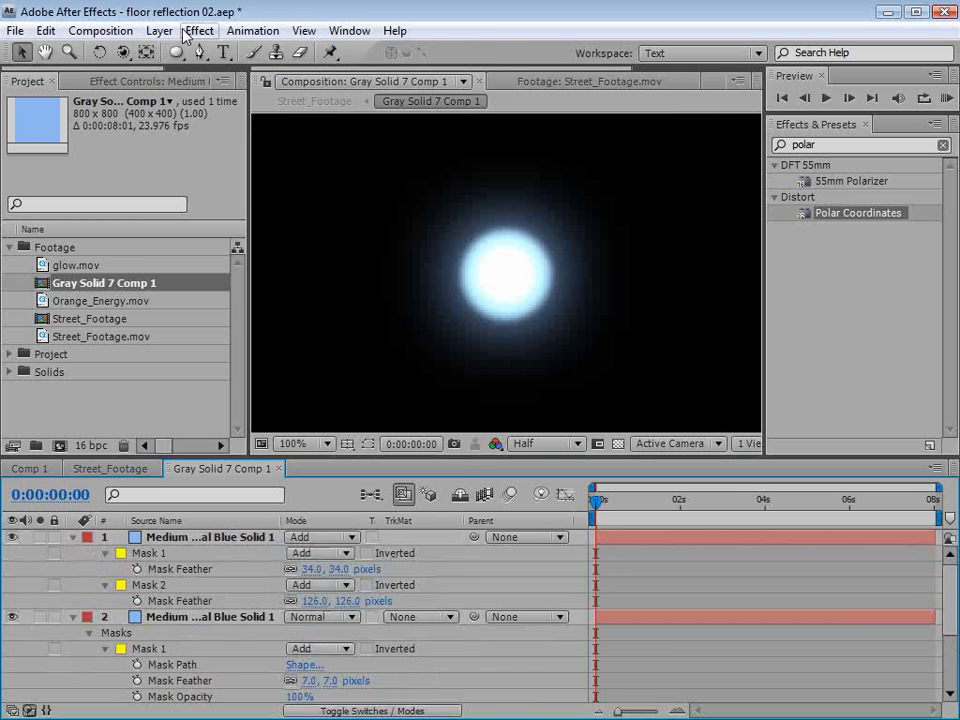
- Create a new 800 by 800 pixel solid in a dark grayish blue
click(163, 32)
mouse_move(184, 52)
click(514, 75)
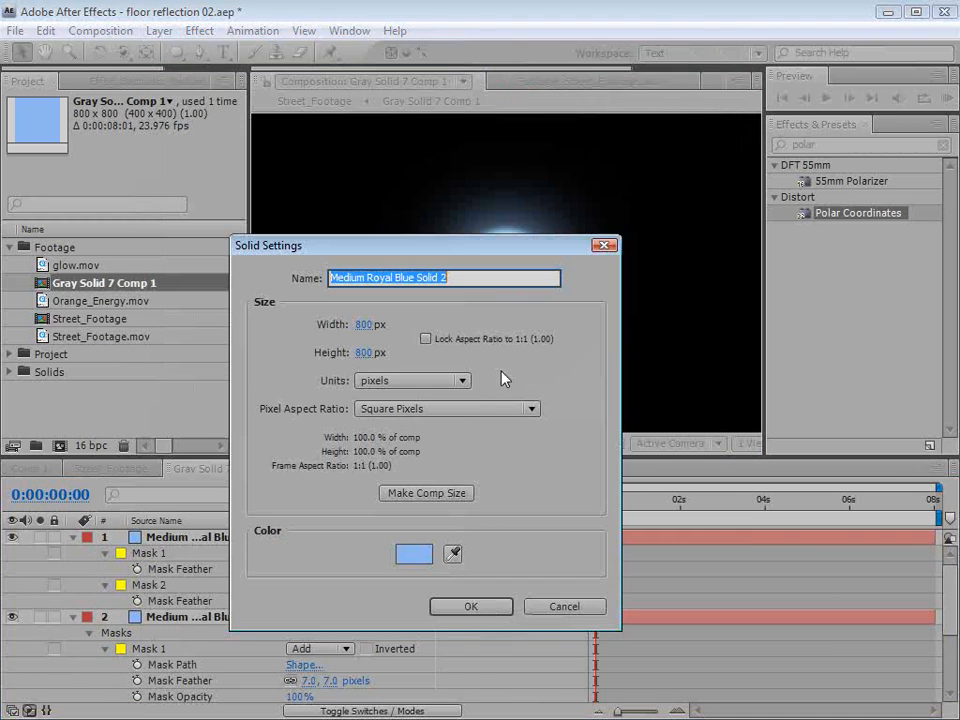
click(411, 550)
click(757, 534)
mouse_move(672, 531)
mouse_down()
mouse_move(611, 574)
mouse_move(623, 577)
mouse_up()
click(888, 446)
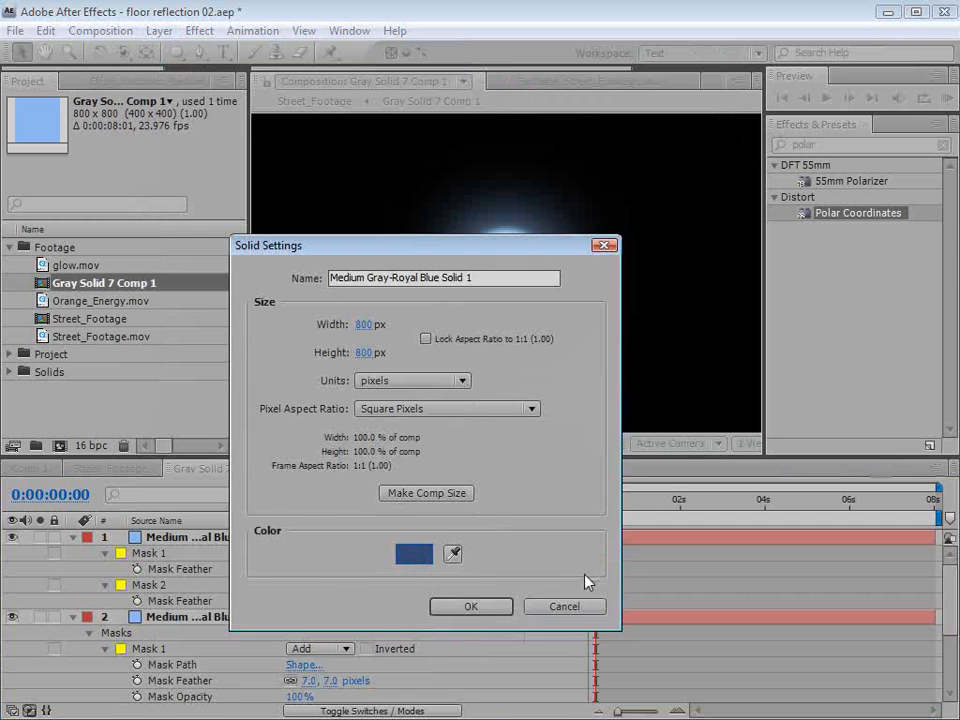
click(500, 604)
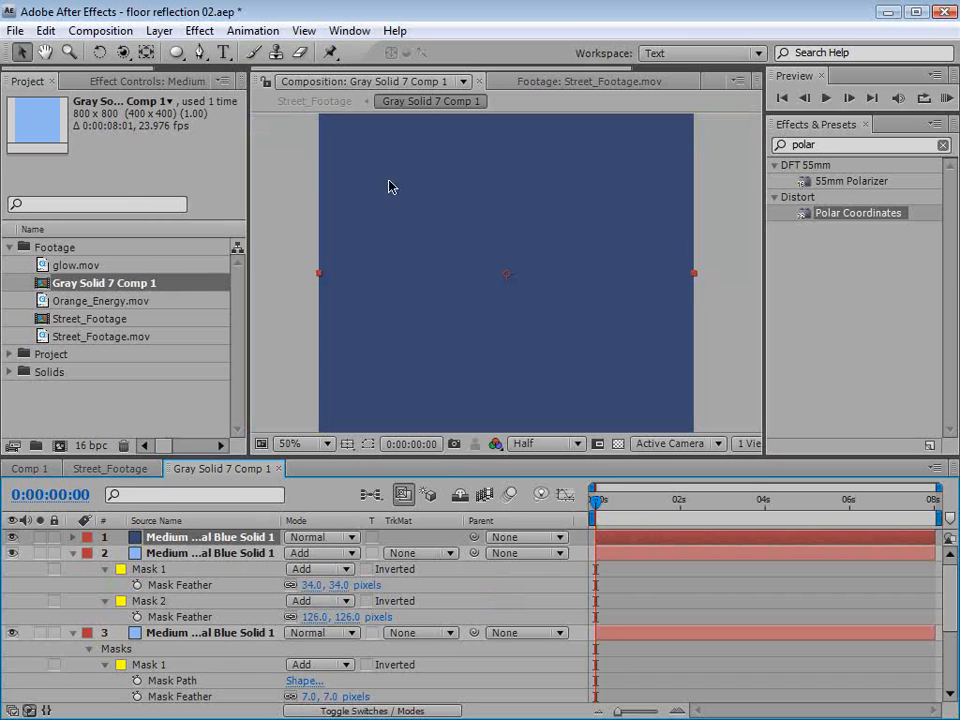
- Mask the dark blue solid with a large centred circle and feather it by 191 pixels
click(173, 53)
drag(506, 273, 585, 377)
click(103, 569)
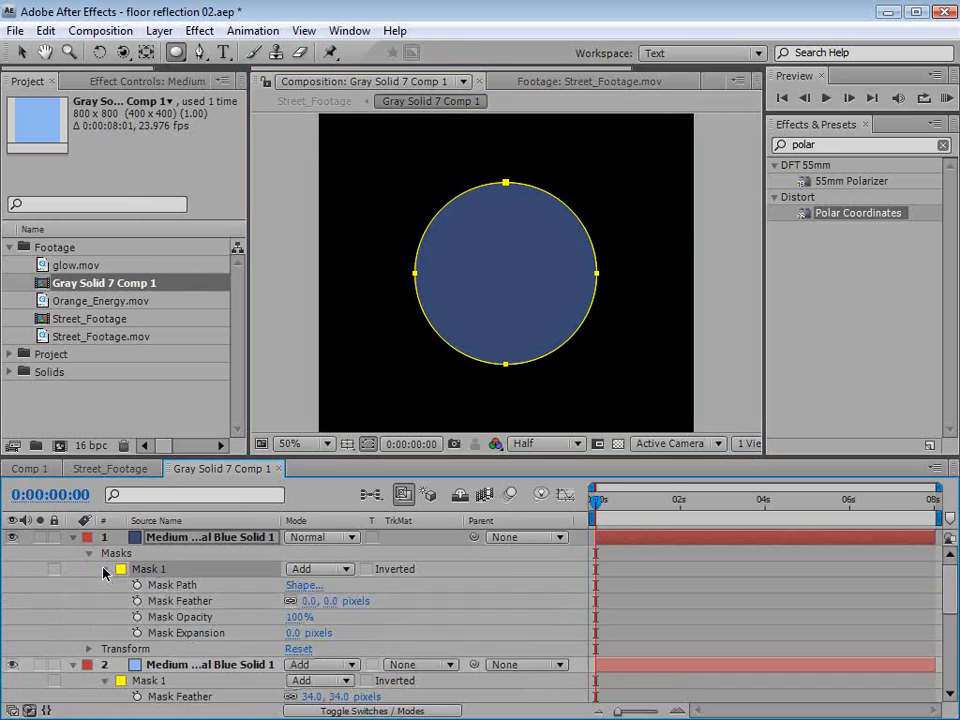
drag(335, 606, 498, 587)
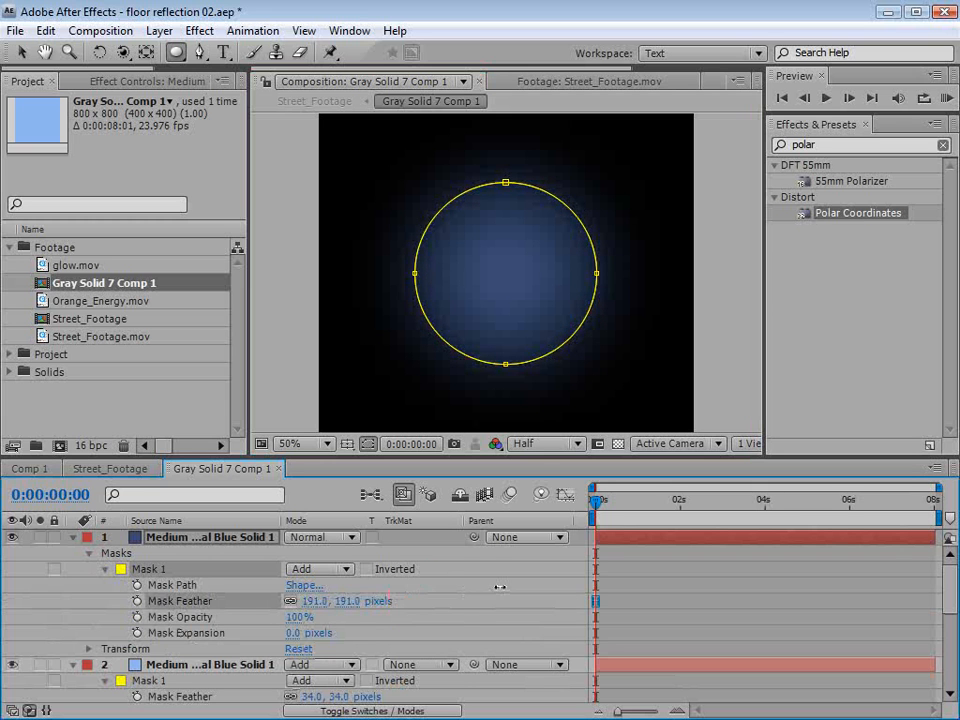
- Set the dark blue solid's blending mode to Add and deselect it to view the glow
click(335, 540)
click(325, 719)
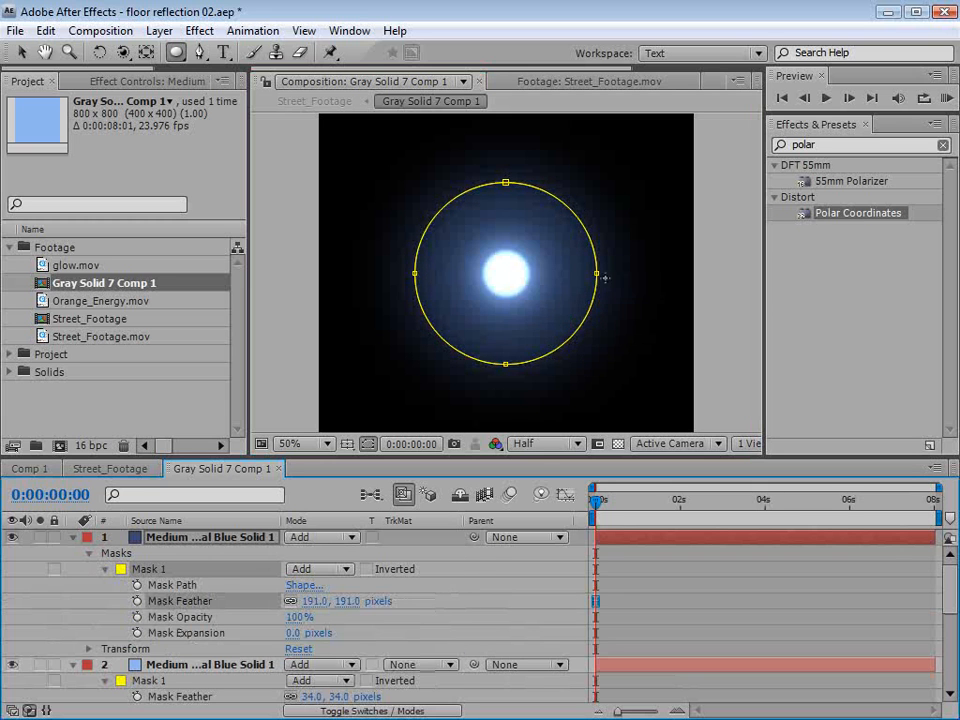
key(v)
click(561, 306)
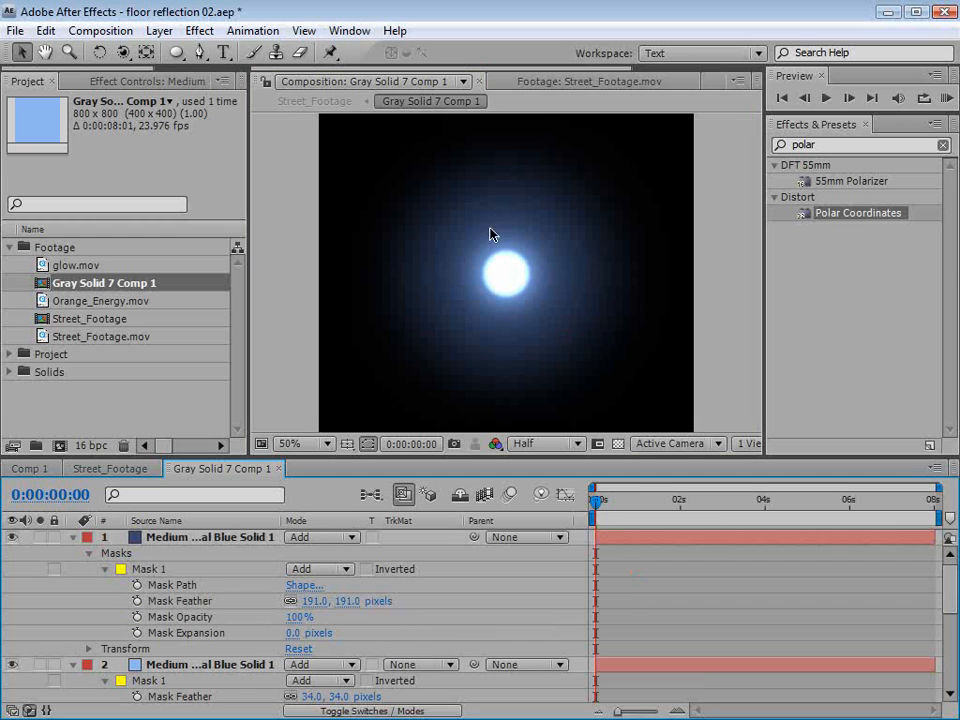
- Collapse the dark blue solid's properties and duplicate the Add-mode light blue solid beneath it
click(71, 540)
click(214, 553)
key(ctrl+d)
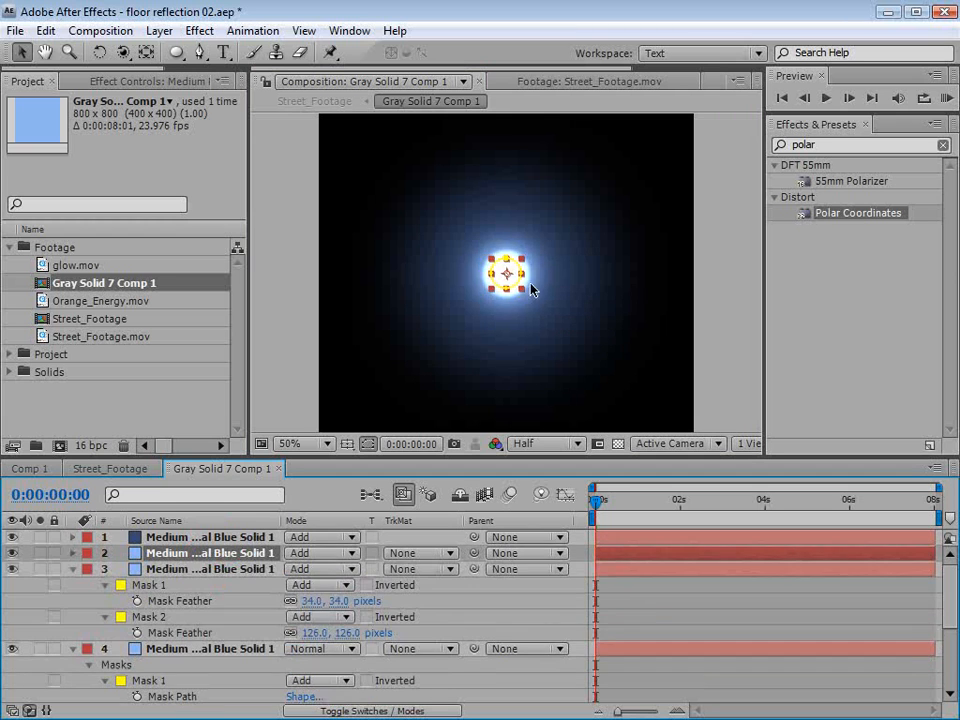
- Enlarge the duplicated Add-mode light blue solid in the view and lower its opacity
drag(524, 294, 548, 322)
key(t)
drag(296, 569, 233, 569)
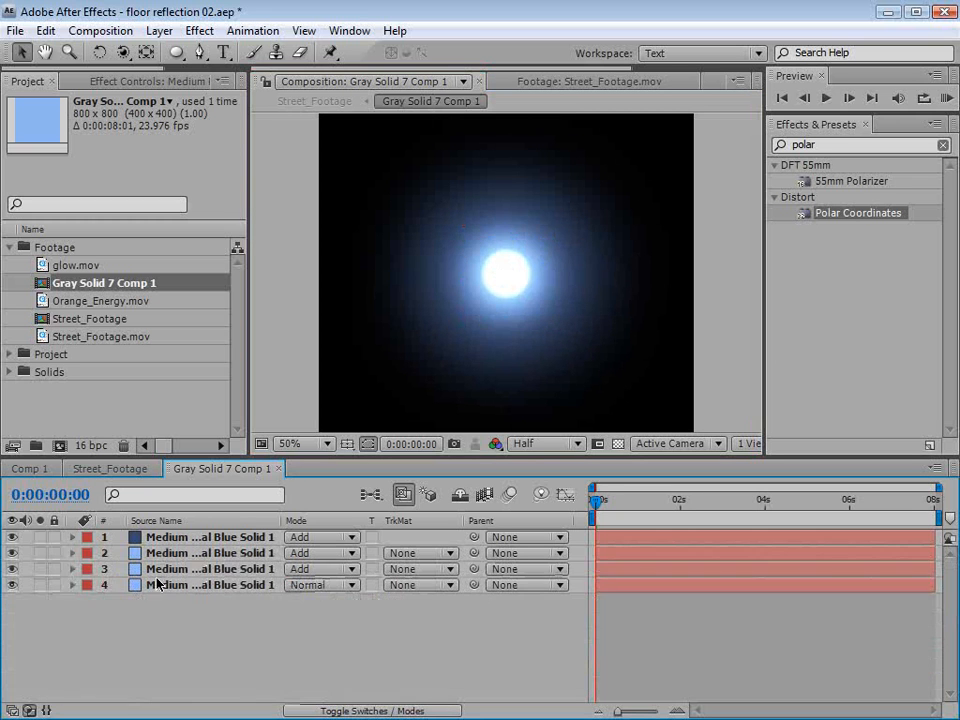
- Try to scale the two lowest light blue solids down together
click(160, 580)
shift+click(168, 570)
key(s)
drag(349, 618, 320, 620)
click(632, 668)
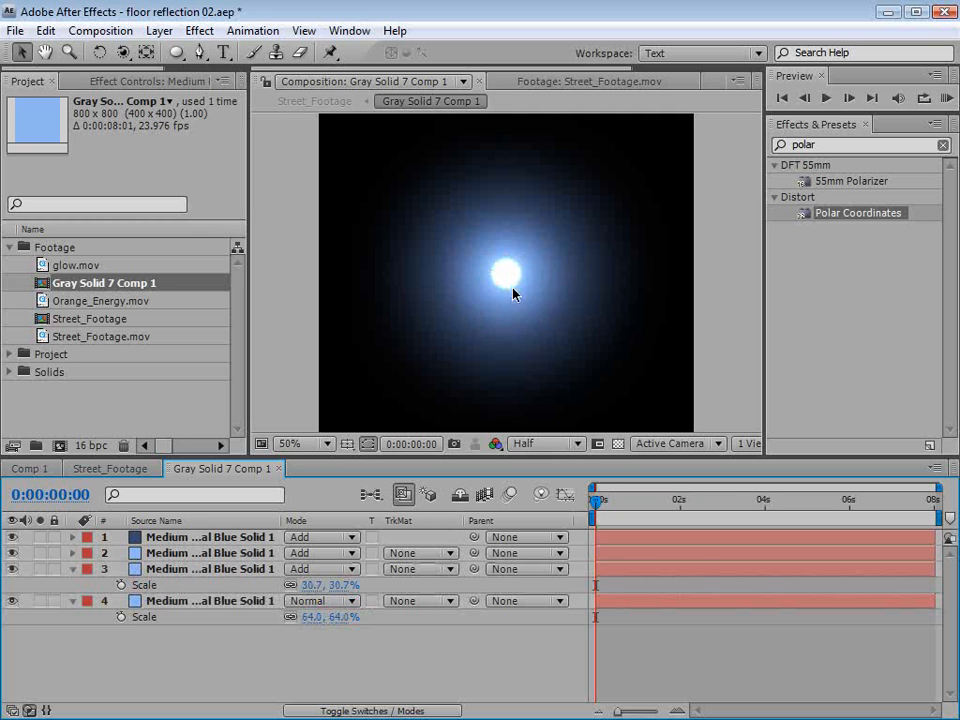
key(ctrl+z)
- Scale the bottom light blue solid to about 54% and the Add-mode solid directly above it to about 42.7%
click(12, 569)
click(12, 569)
click(189, 603)
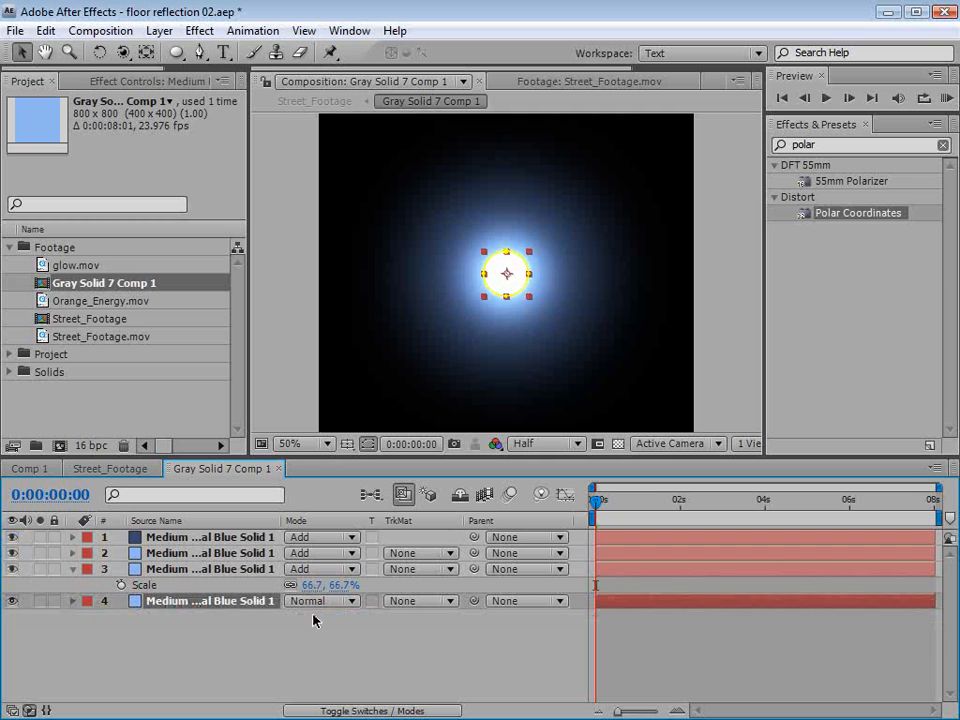
drag(313, 622, 269, 616)
click(579, 677)
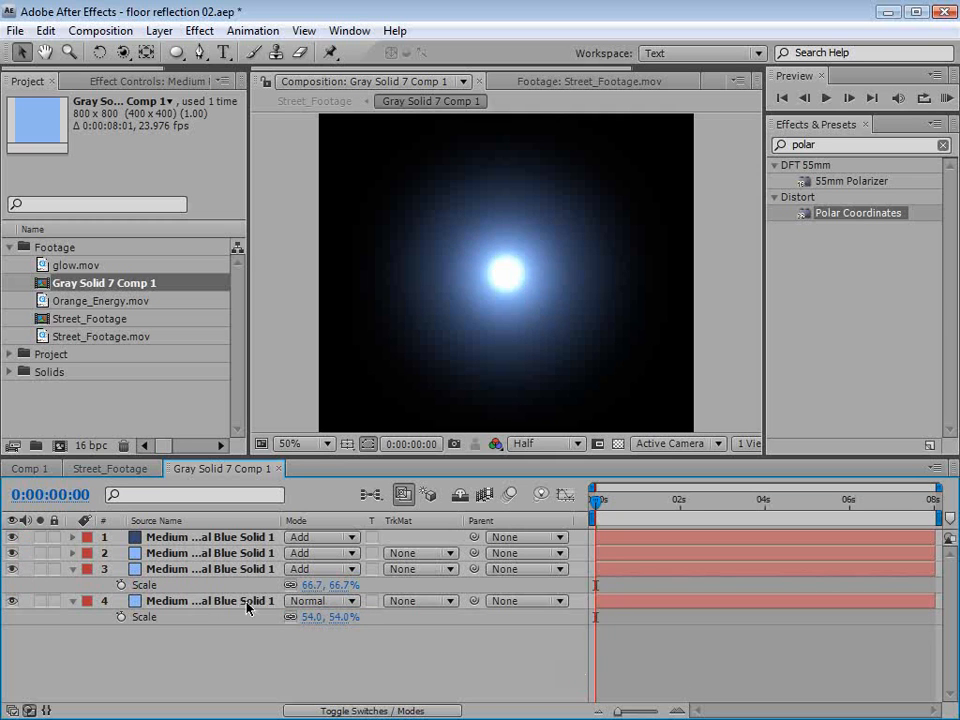
click(215, 569)
drag(313, 585, 291, 588)
click(606, 680)
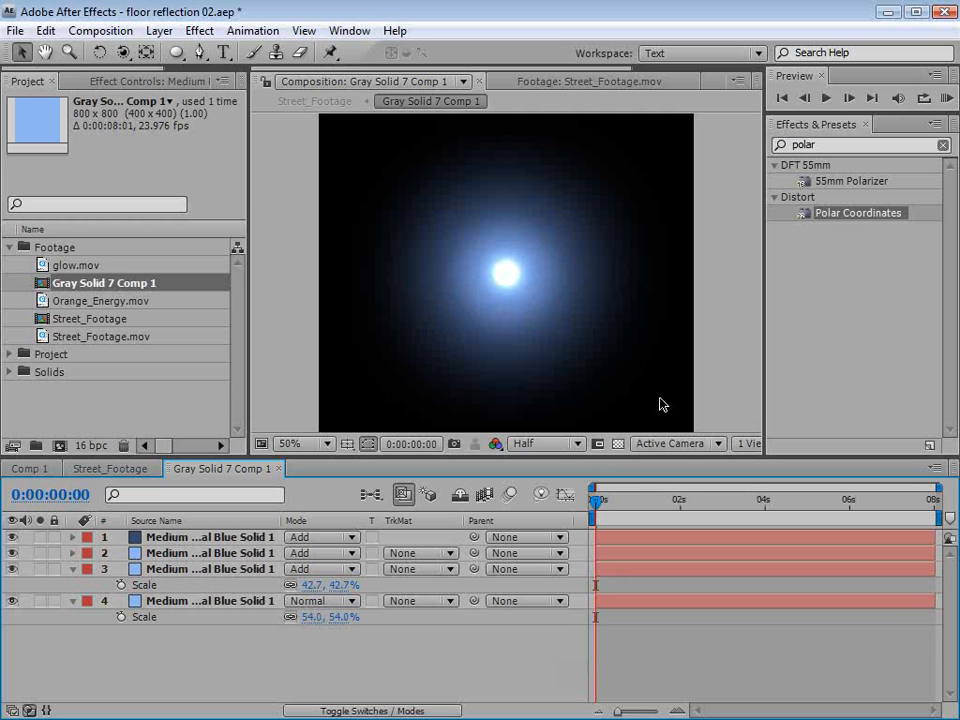
- Rename the pre-composition "Light Source" and close it to return to the Street_Footage composition
key(t)
key(ctrl+k)
text(Light Source)
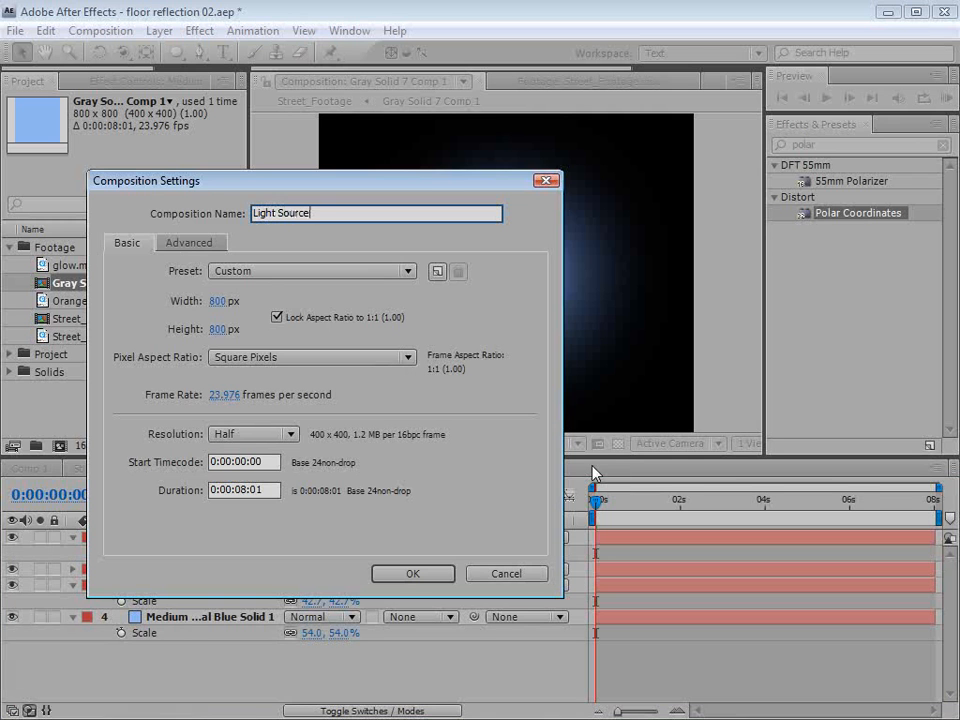
click(413, 573)
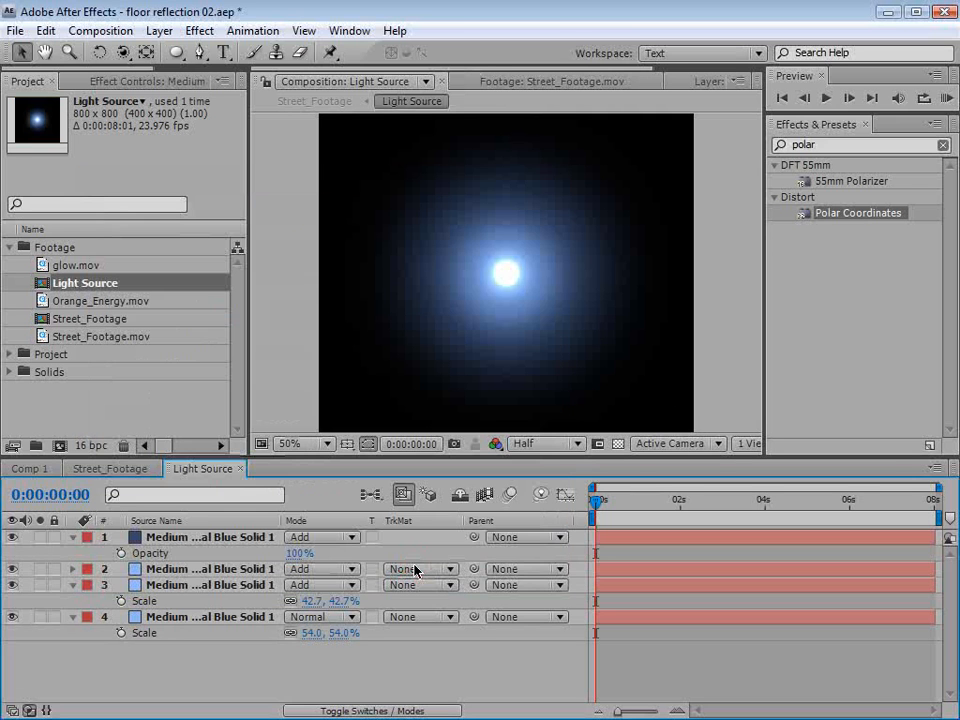
click(240, 468)
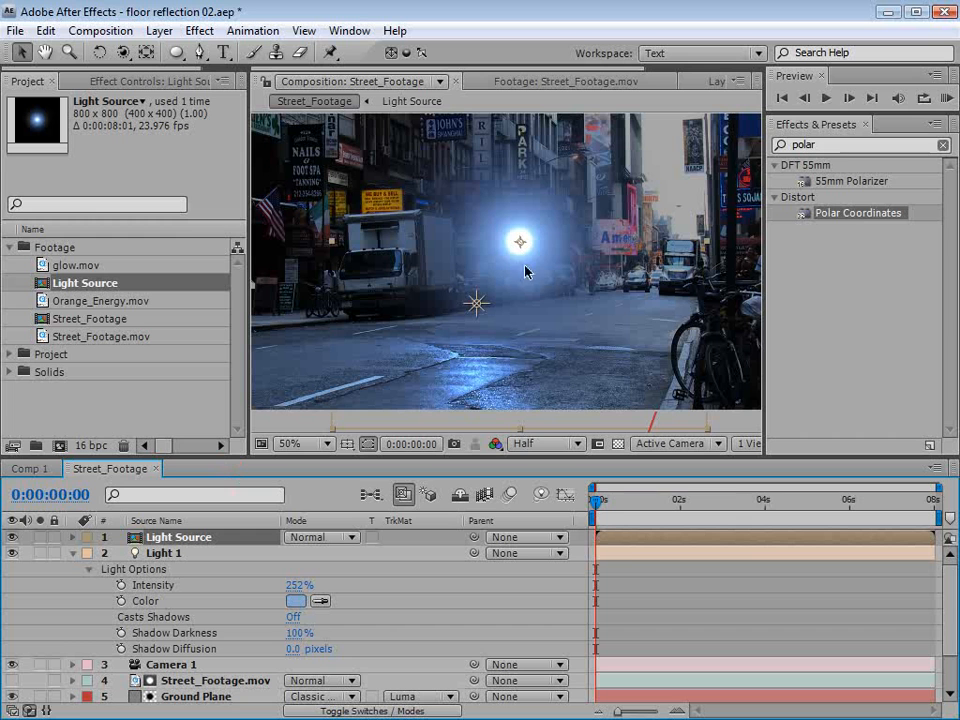
- Set the Light Source layer's blending mode to Add and make it a 3D layer
click(313, 539)
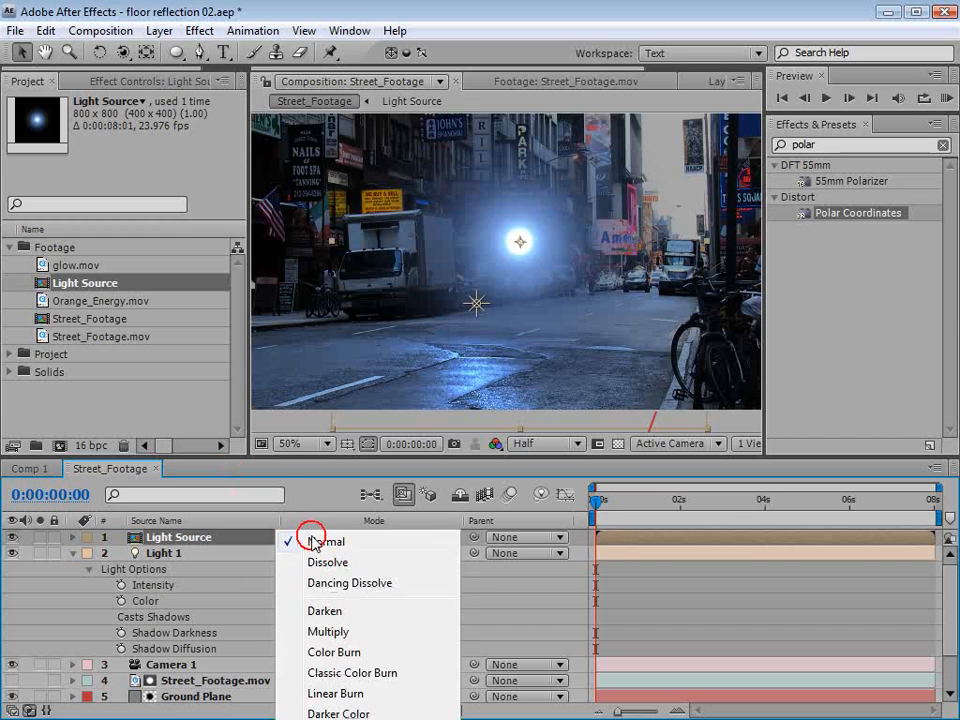
click(320, 719)
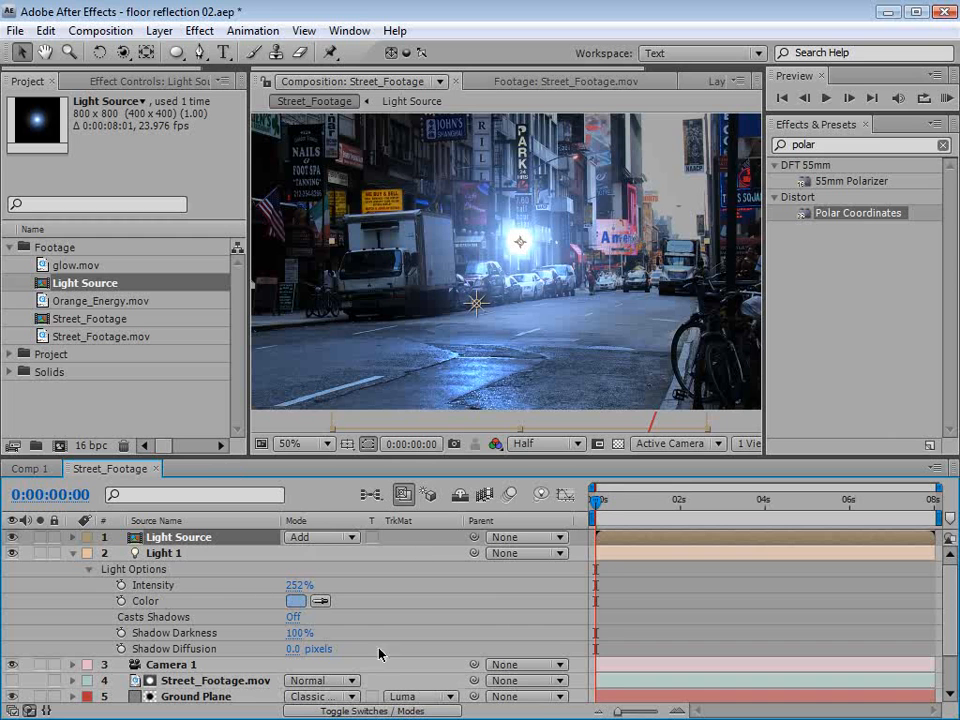
click(375, 708)
click(390, 537)
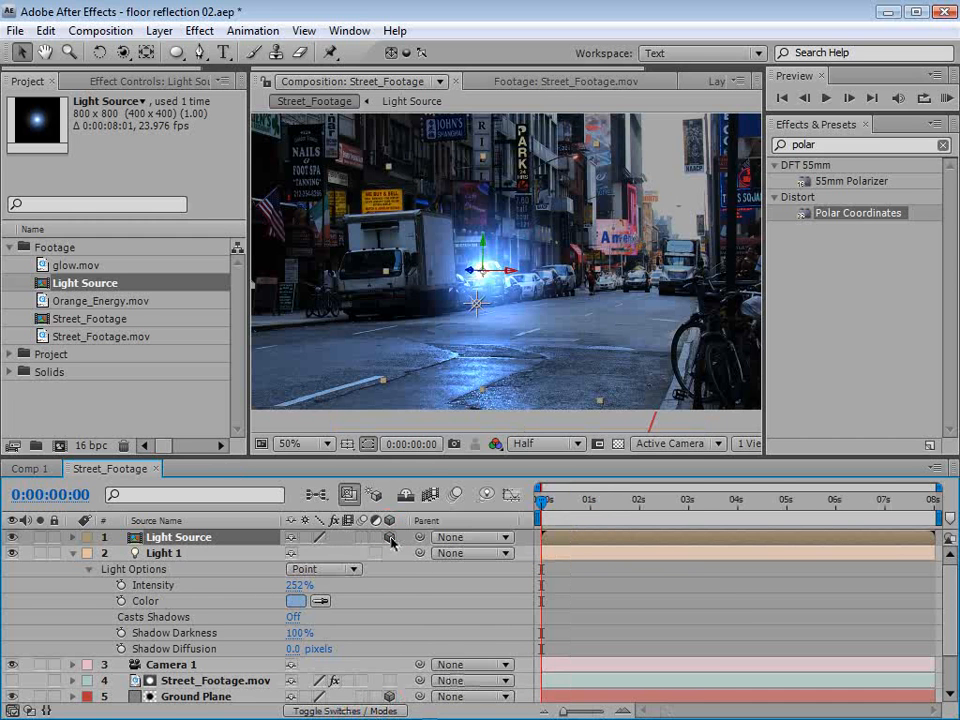
- Auto-orient the Light Source layer towards the camera
right_click(439, 198)
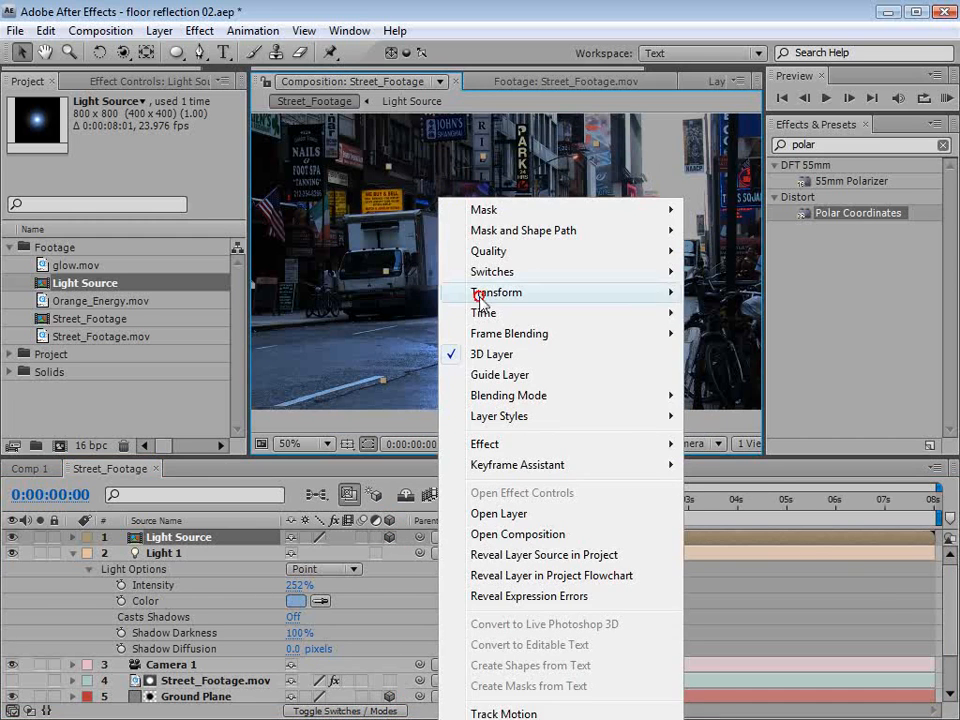
mouse_move(560, 292)
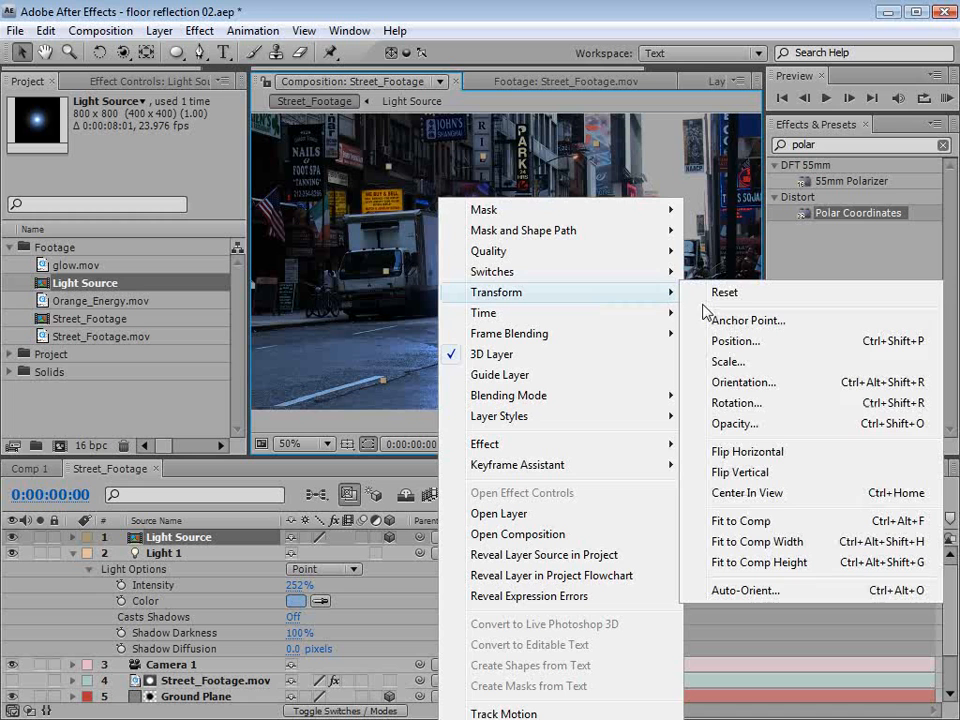
click(782, 596)
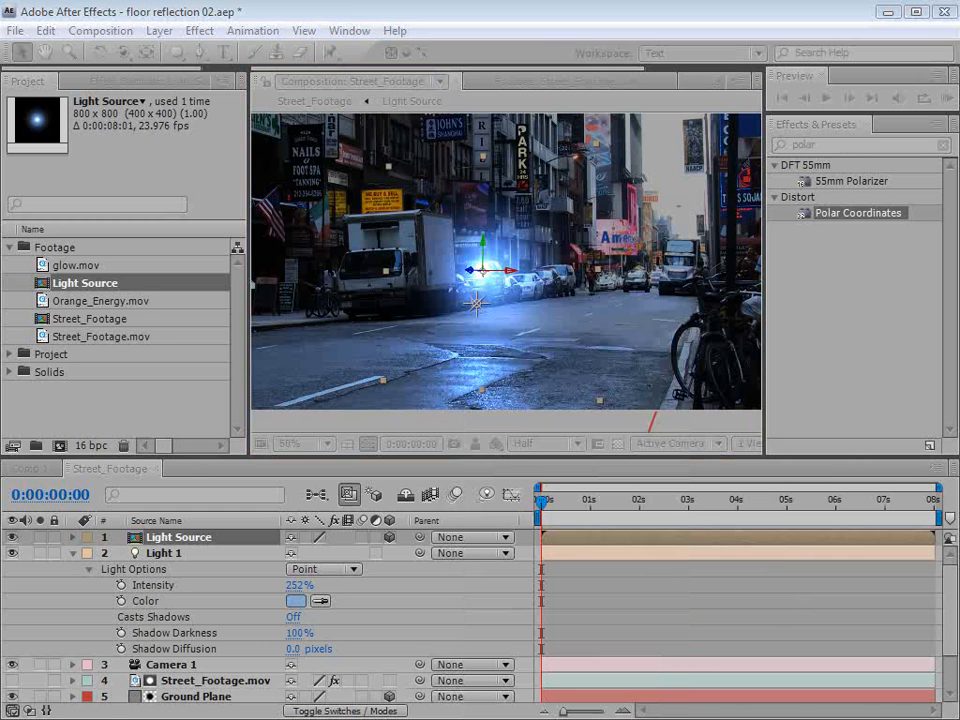
click(307, 273)
click(397, 325)
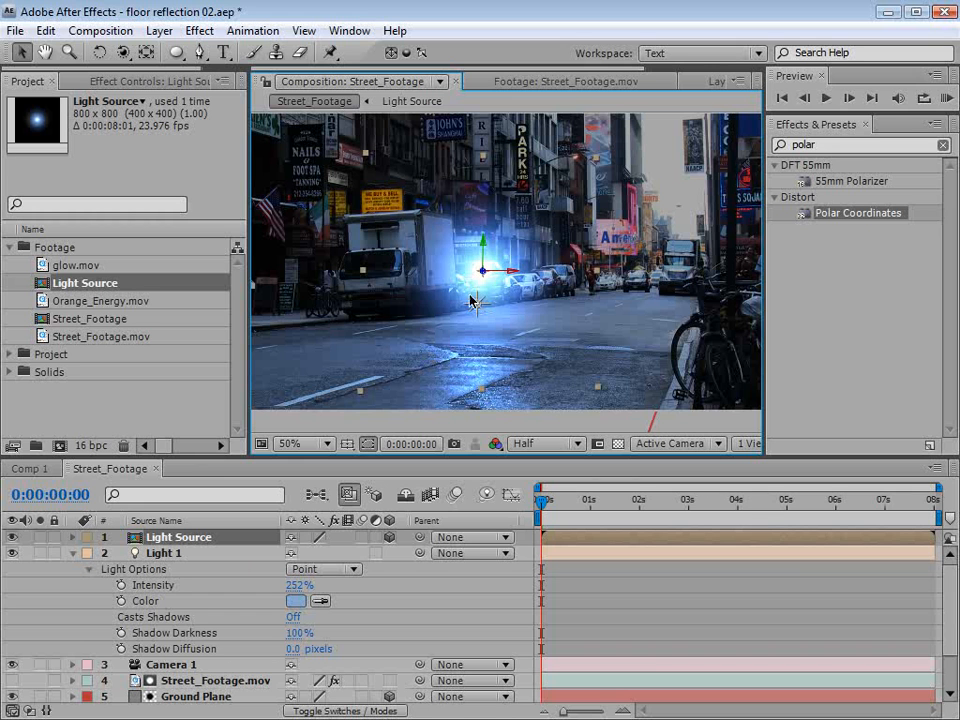
drag(482, 270, 616, 299)
- Turn off Accepts Lights in the Light Source layer's material options
key(a)
key(a)
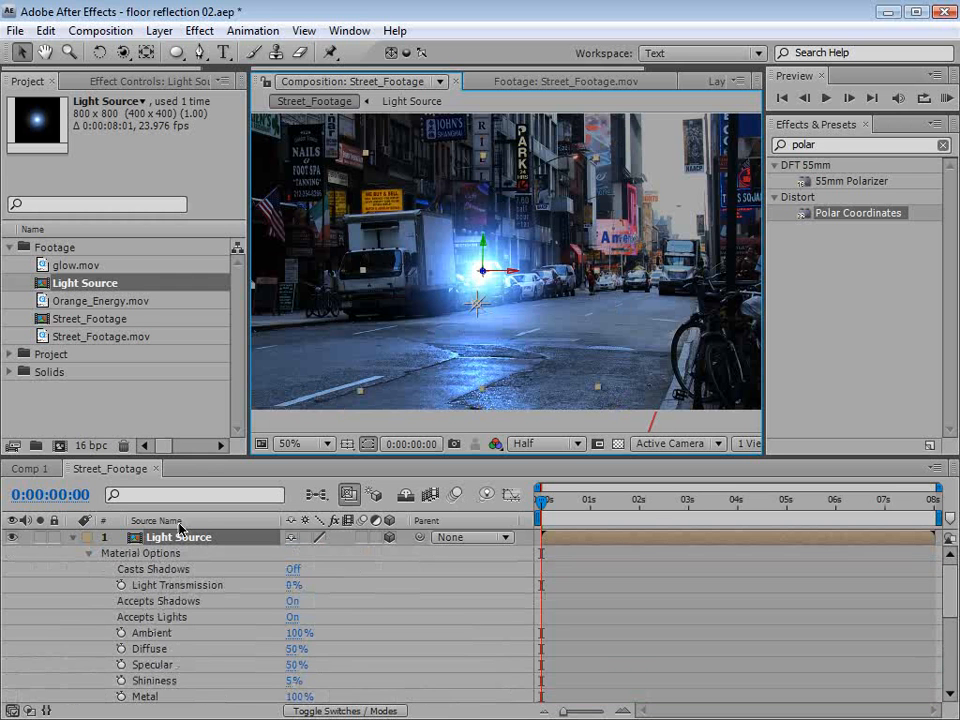
drag(199, 456, 141, 343)
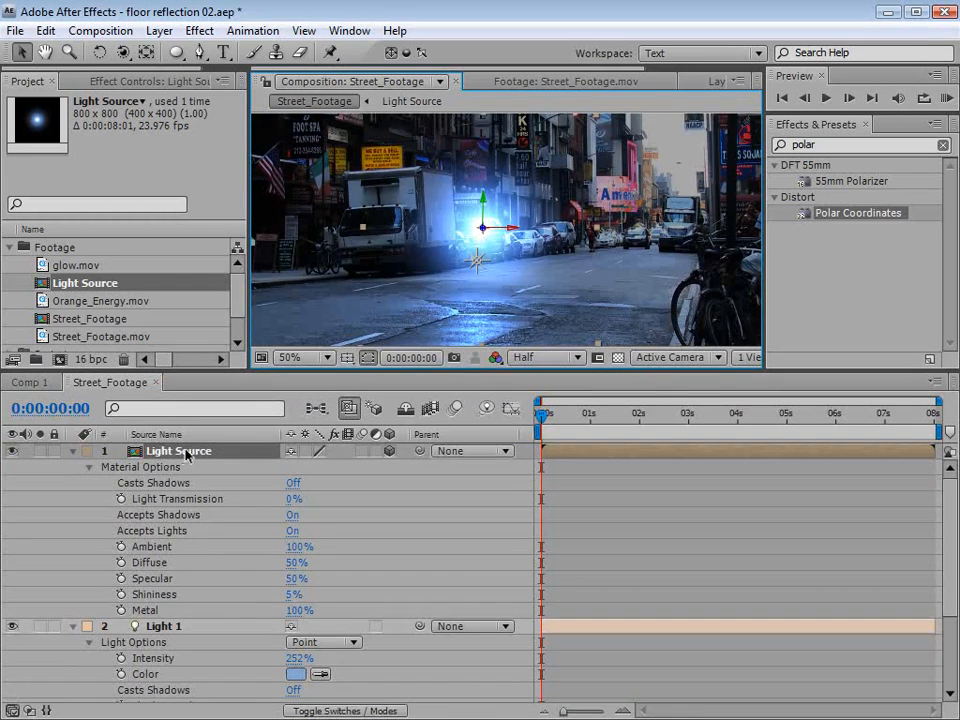
click(155, 531)
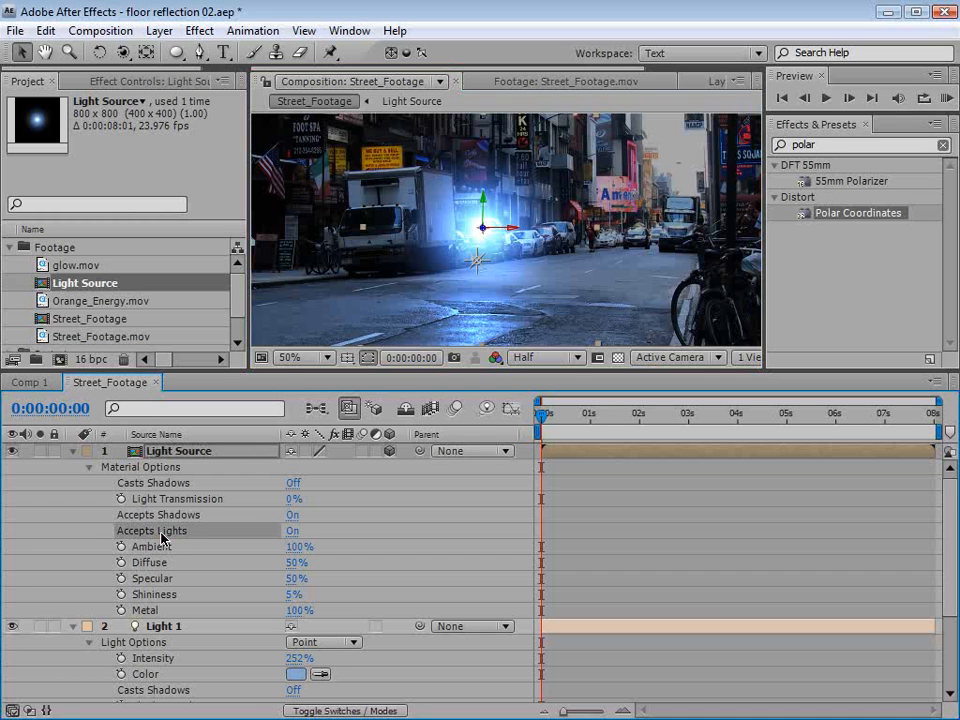
click(292, 531)
click(589, 478)
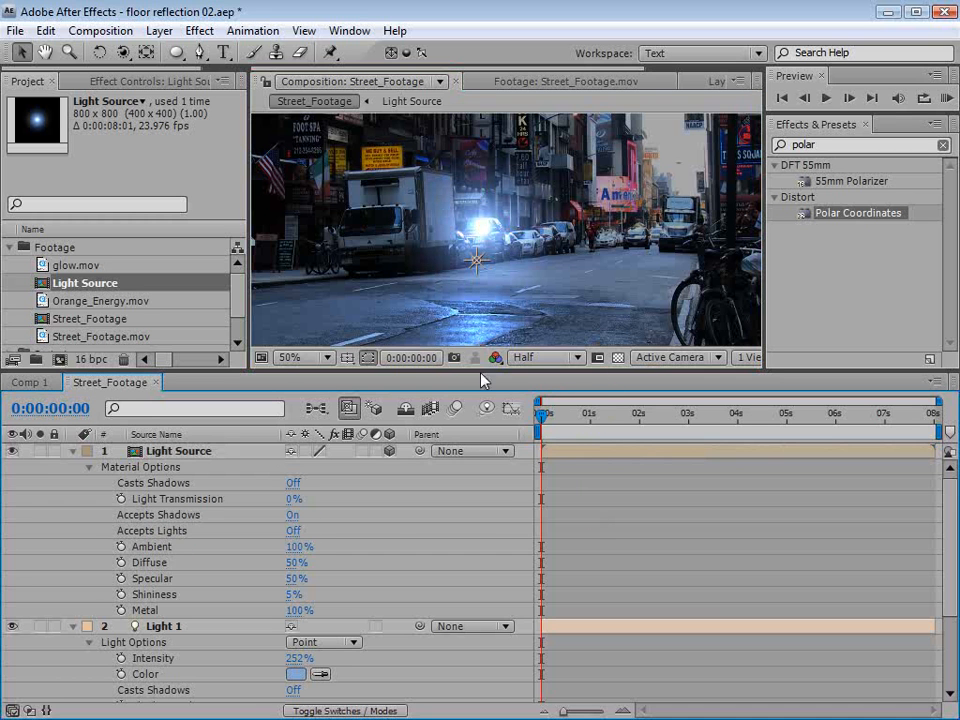
drag(478, 372, 470, 441)
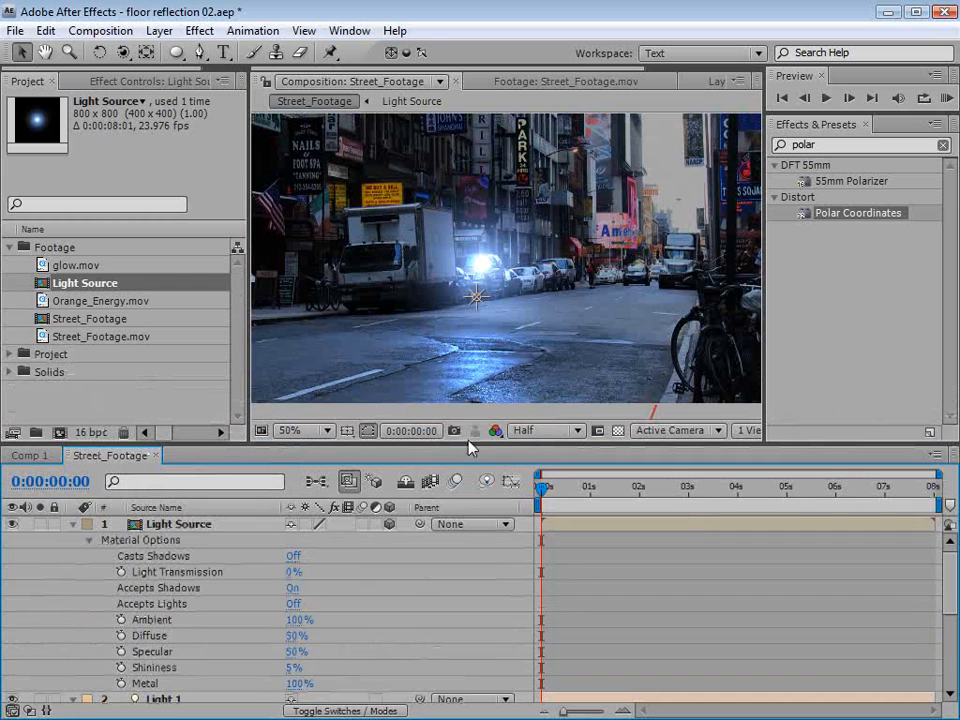
- Link the Light Source layer's position to Light 1's position with the expression thisComp.layer("Light 1").transform.position
click(75, 525)
click(163, 525)
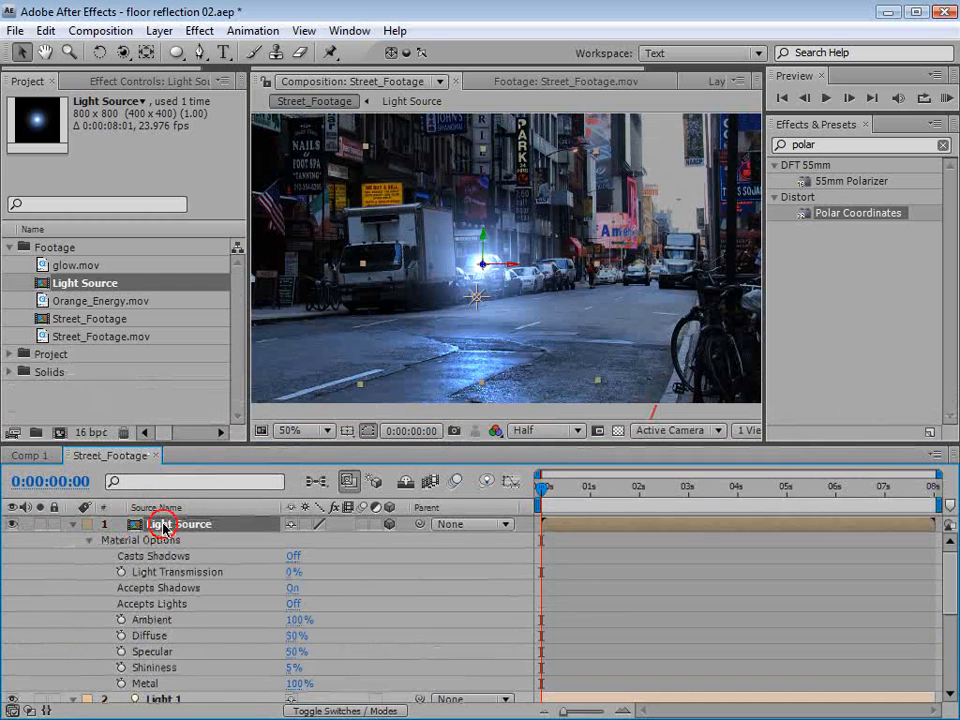
key(p)
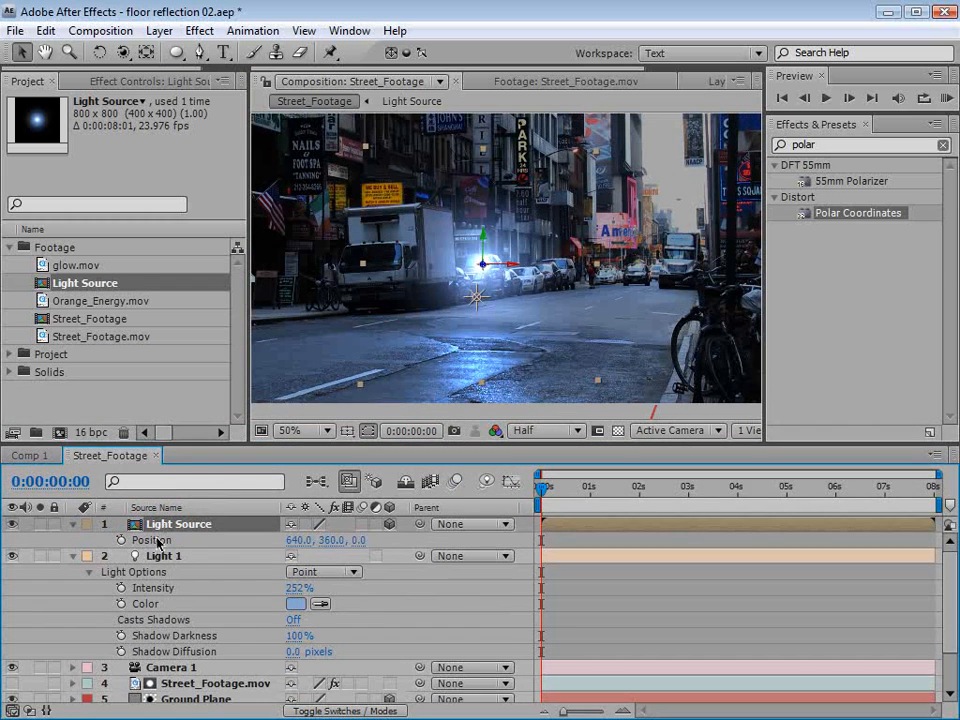
click(165, 557)
key(p)
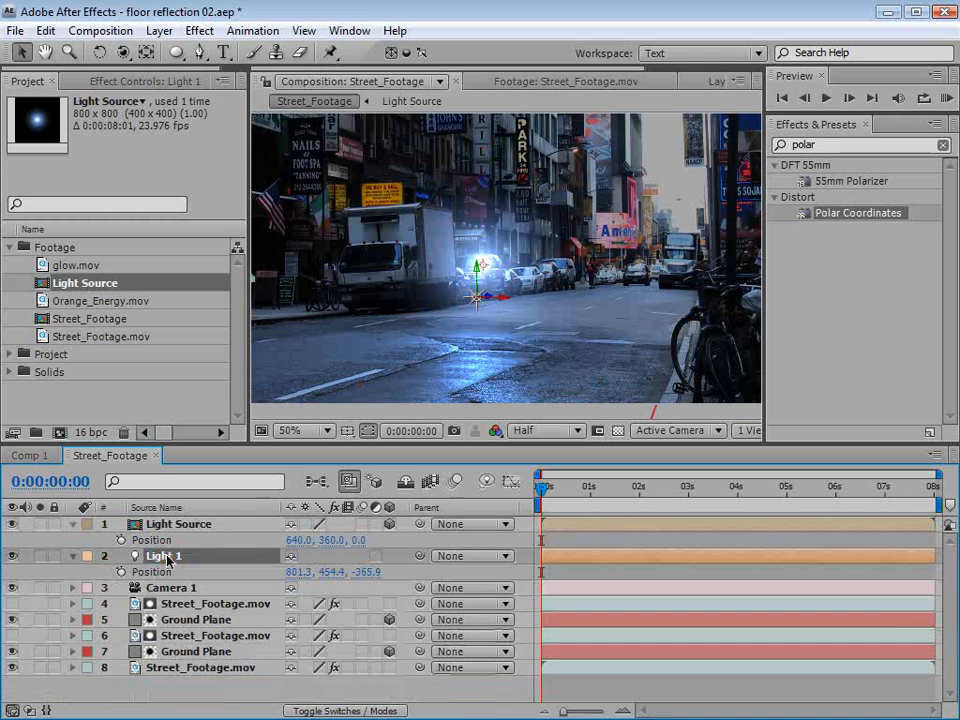
alt+click(120, 540)
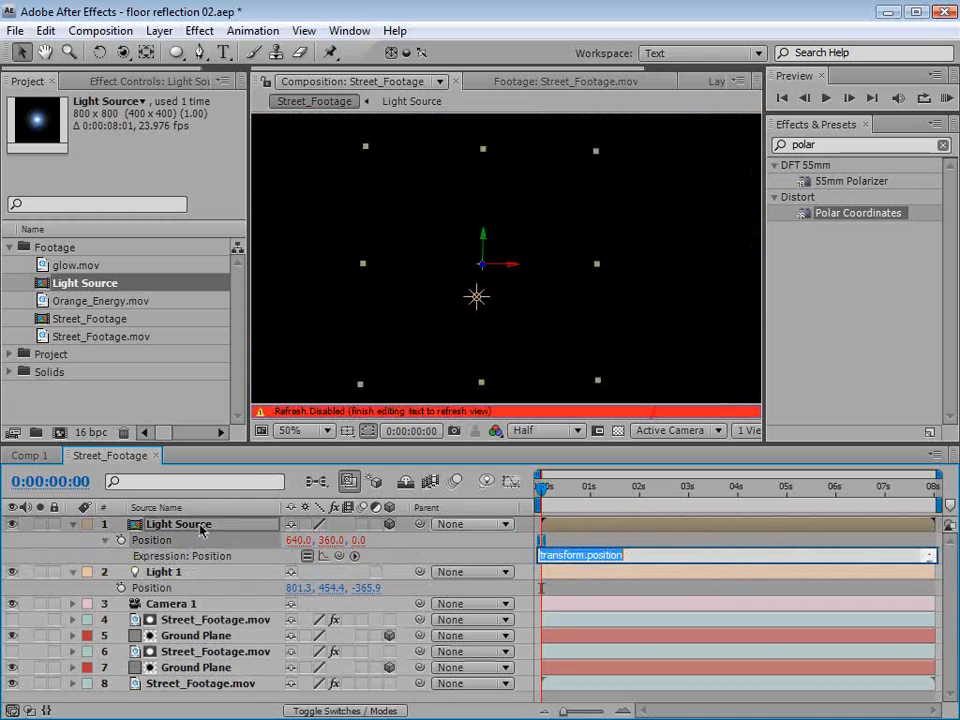
drag(339, 555, 148, 588)
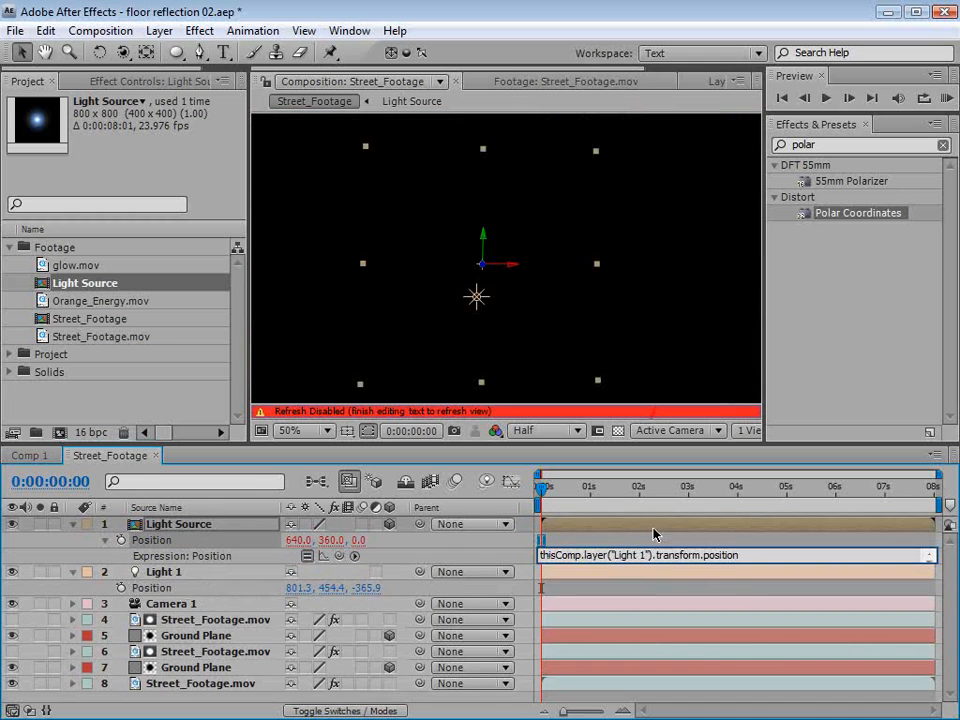
click(660, 591)
- Raise Light 1 to a Y position of about 389.8 and scale the Light Source layer down in the view
click(660, 578)
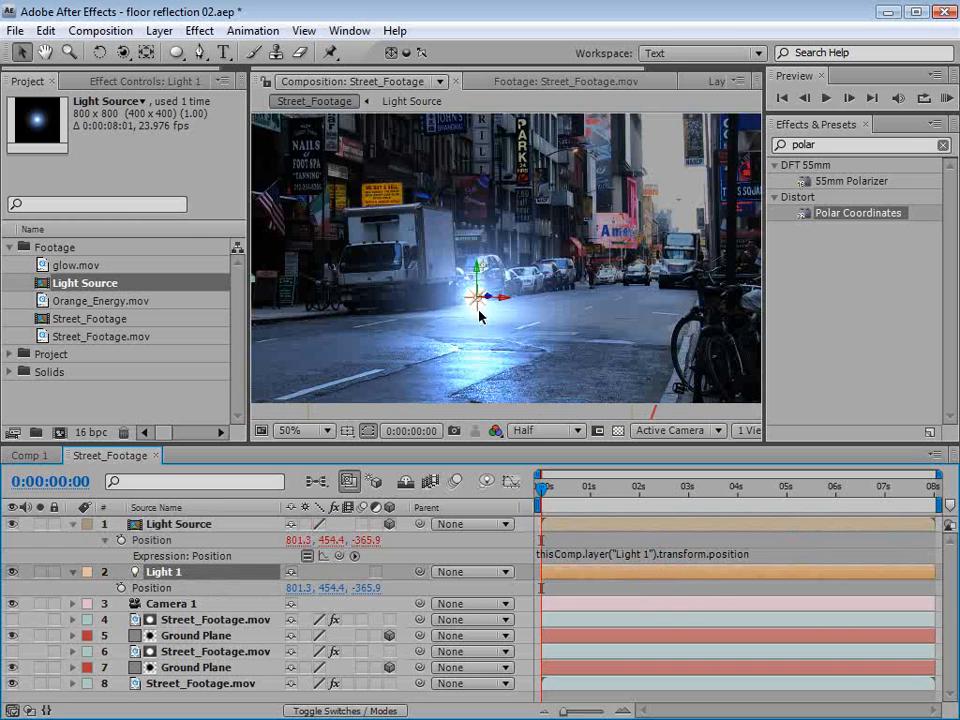
drag(478, 308, 478, 272)
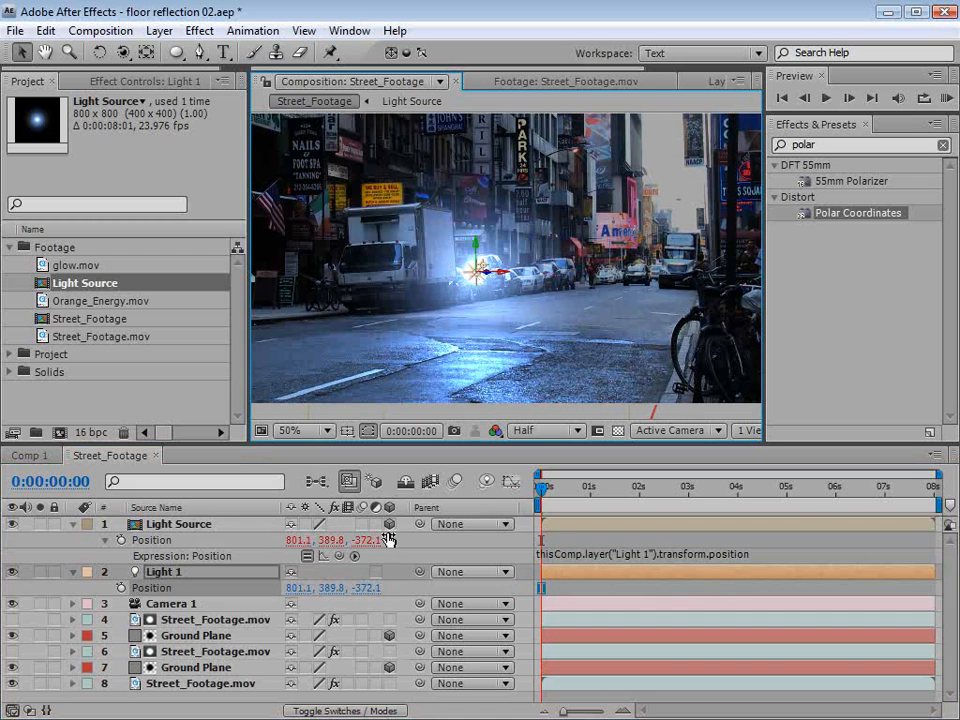
click(140, 524)
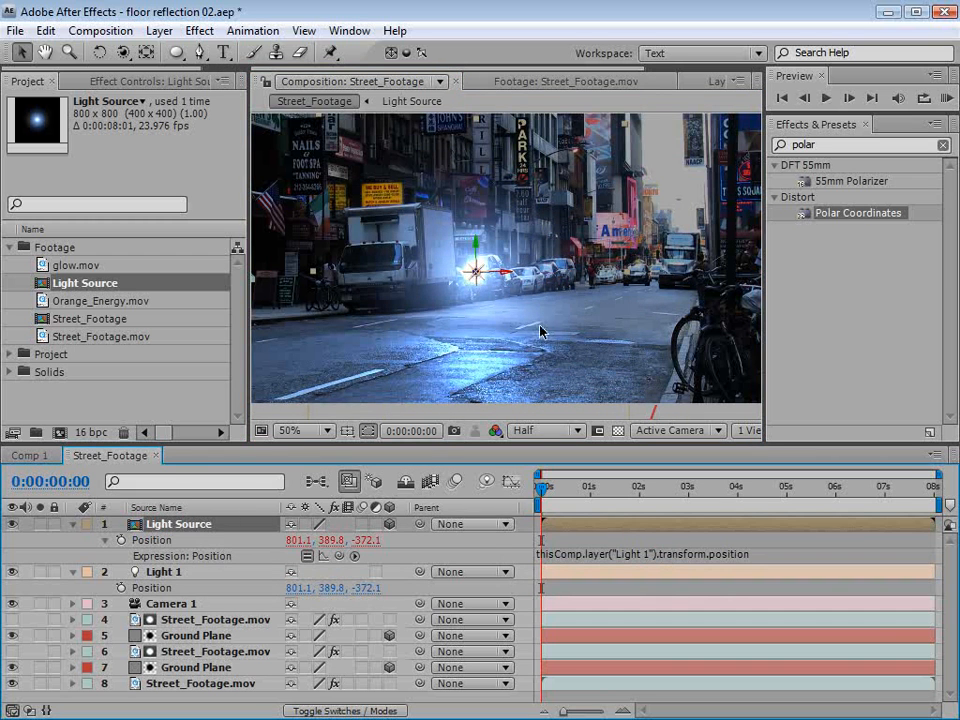
key(comma)
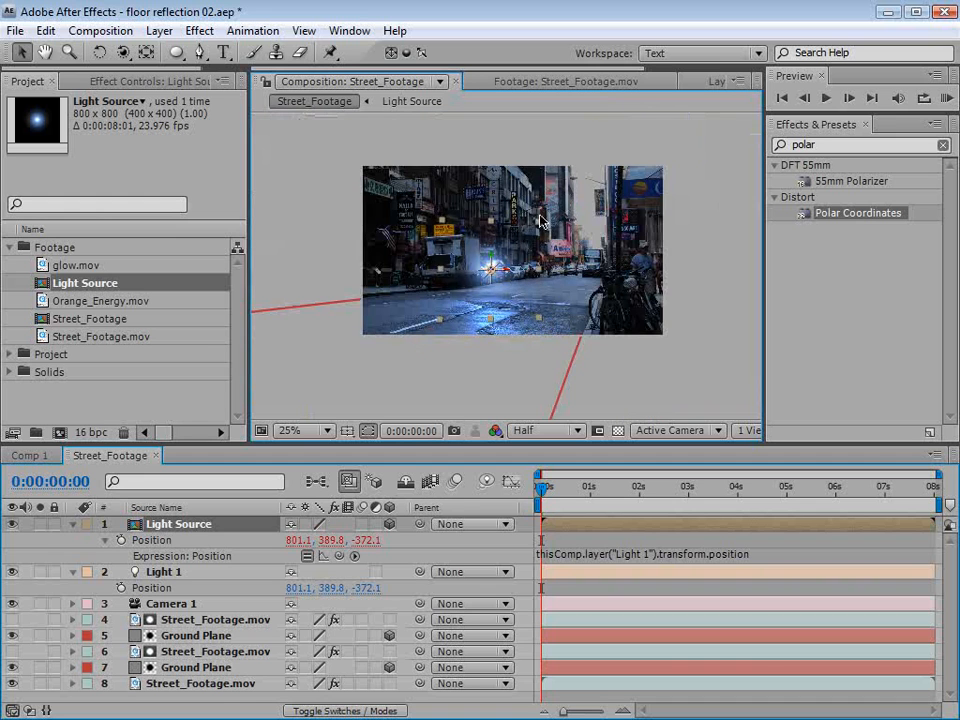
key(period)
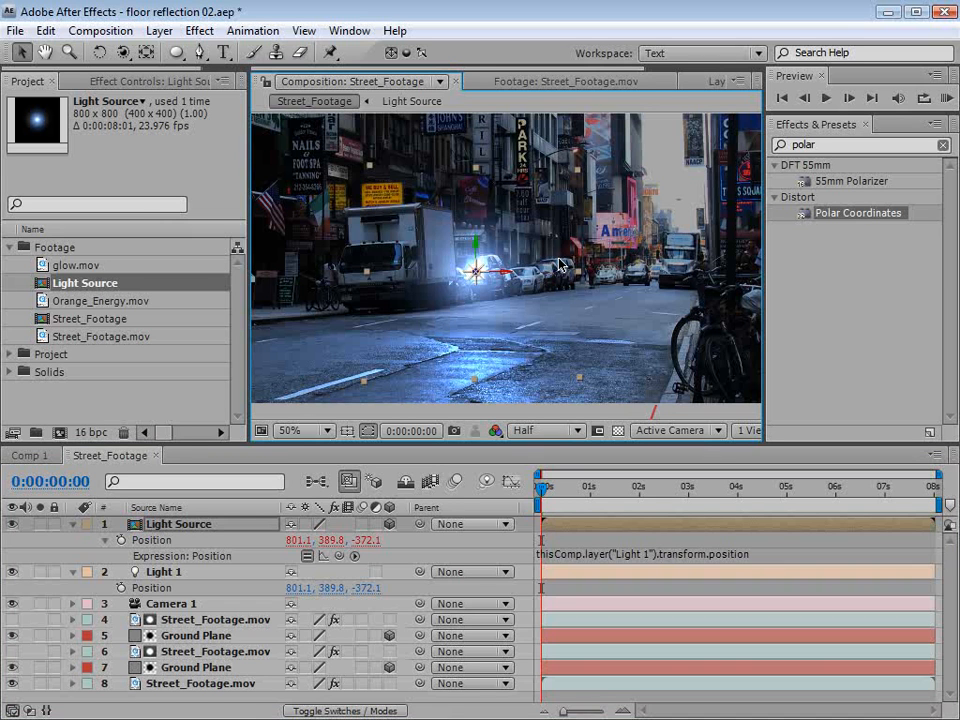
- Hide the layer controls and inspect the glow and street reflection in a maximized composition view
key(ctrl+shift+h)
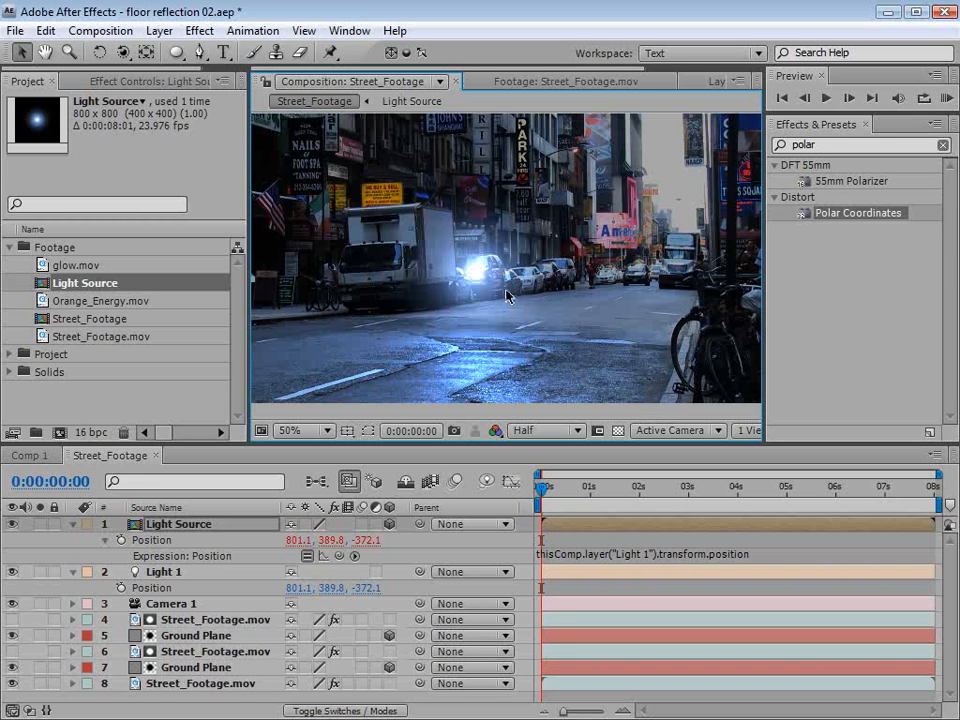
key(grave)
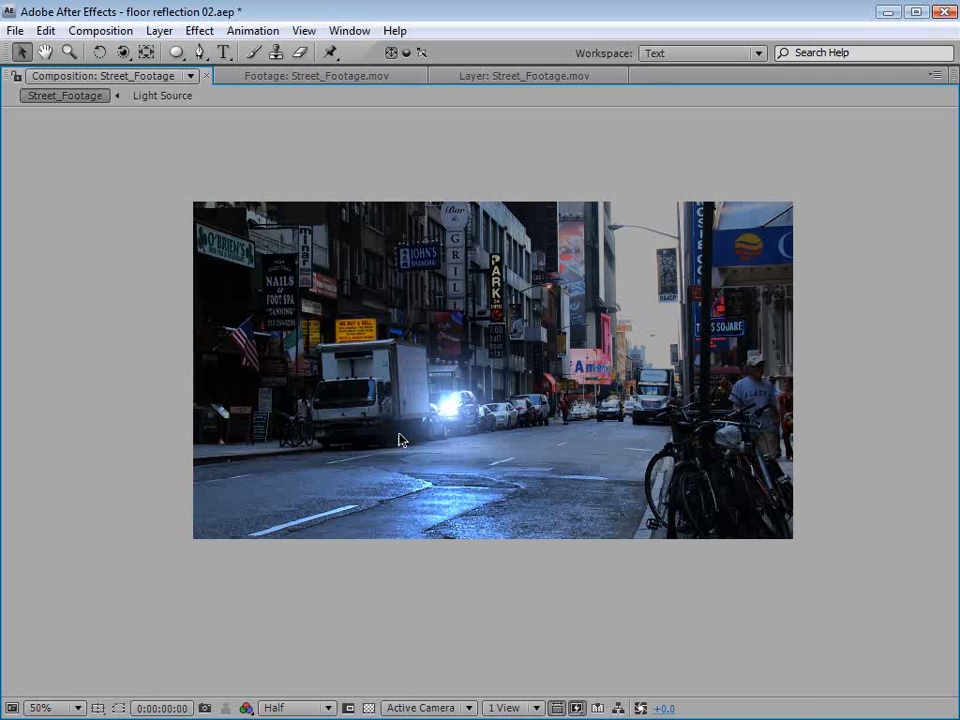
key(grave)
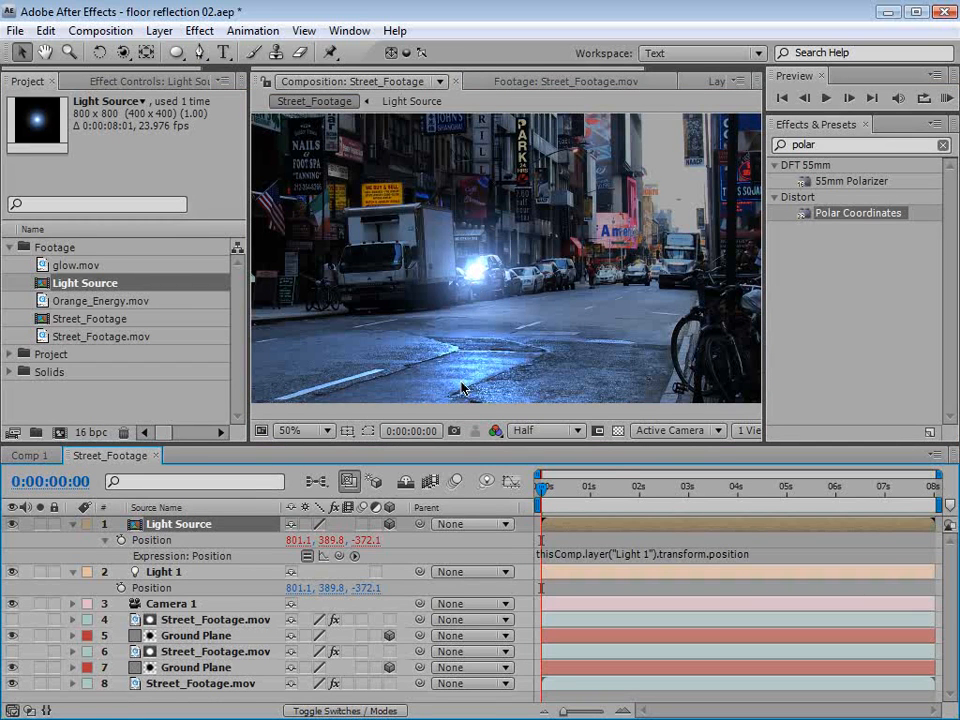
- Apply the Curves effect to the Light Source layer and raise the Blue channel's midtones
click(199, 30)
mouse_move(257, 205)
click(496, 513)
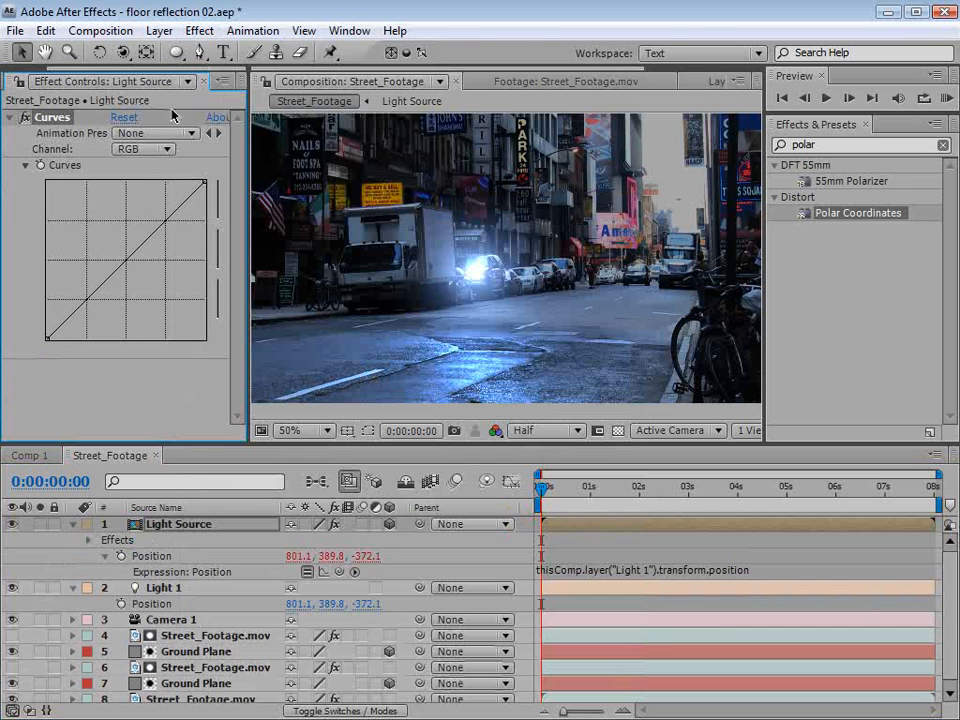
click(143, 152)
click(155, 216)
drag(118, 267, 104, 242)
- Lower the Red channel's midtones slightly in the Light Source layer's Curves effect
click(143, 149)
click(148, 107)
click(129, 268)
drag(124, 264, 132, 269)
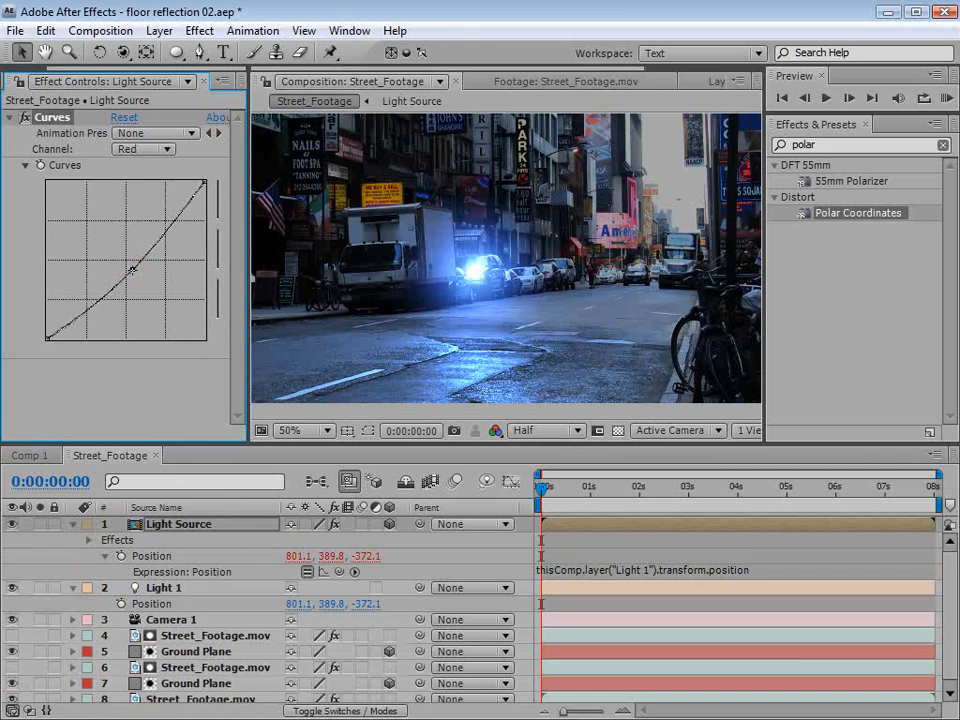
- Shape the RGB channel of the Light Source layer's Curves effect into an S-curve with darker shadows and brighter highlights
click(148, 148)
click(155, 131)
scroll(520, 260, up, 2)
drag(104, 272, 99, 302)
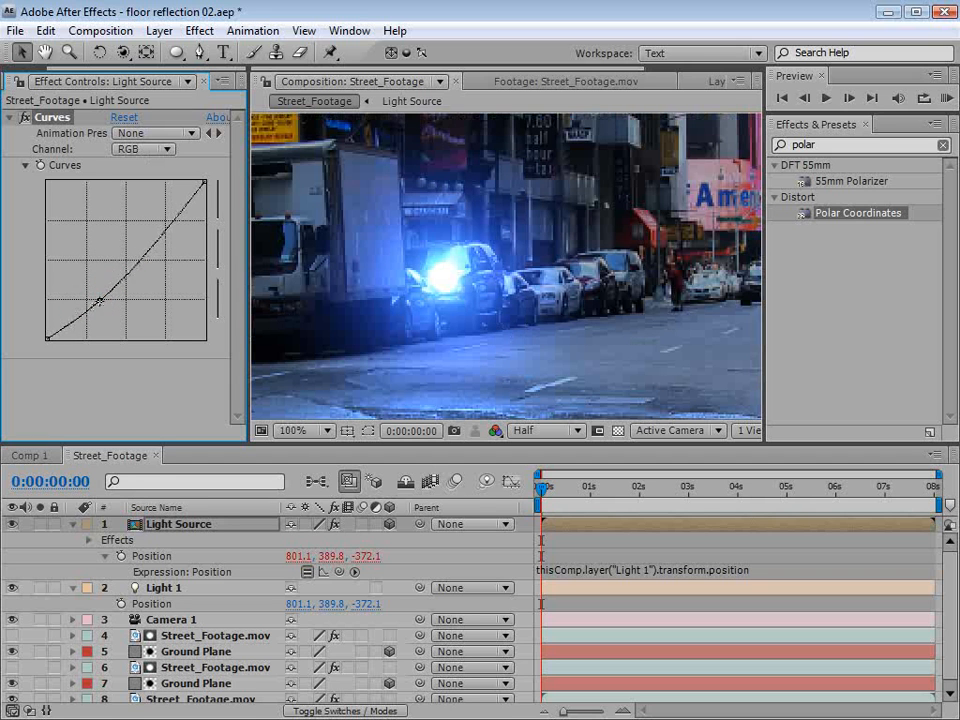
drag(134, 256, 139, 245)
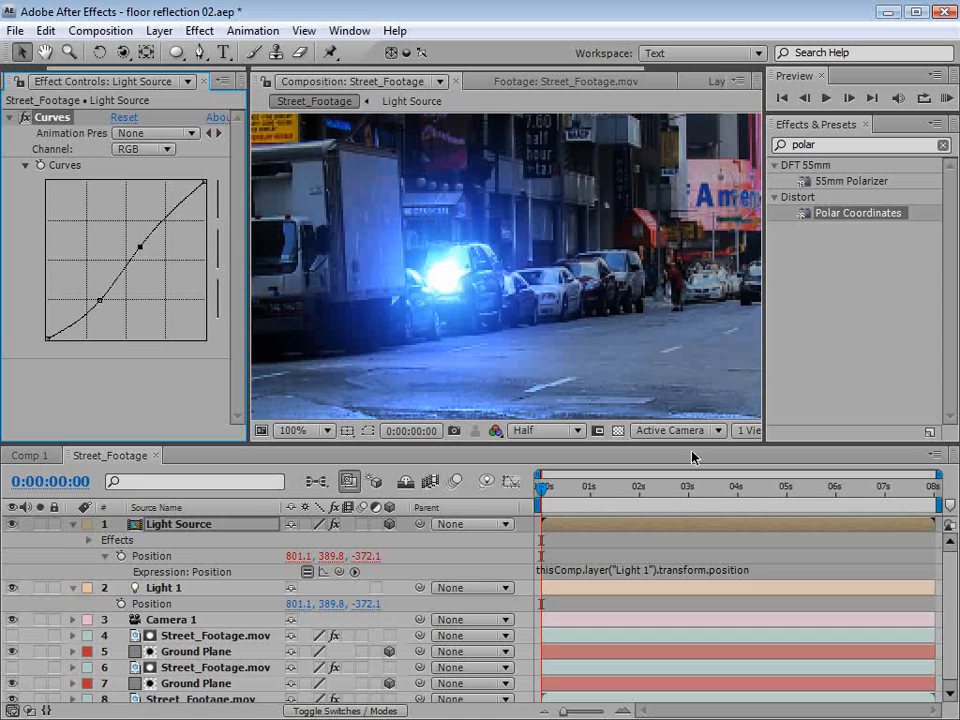
click(645, 541)
scroll(548, 265, down, 1)
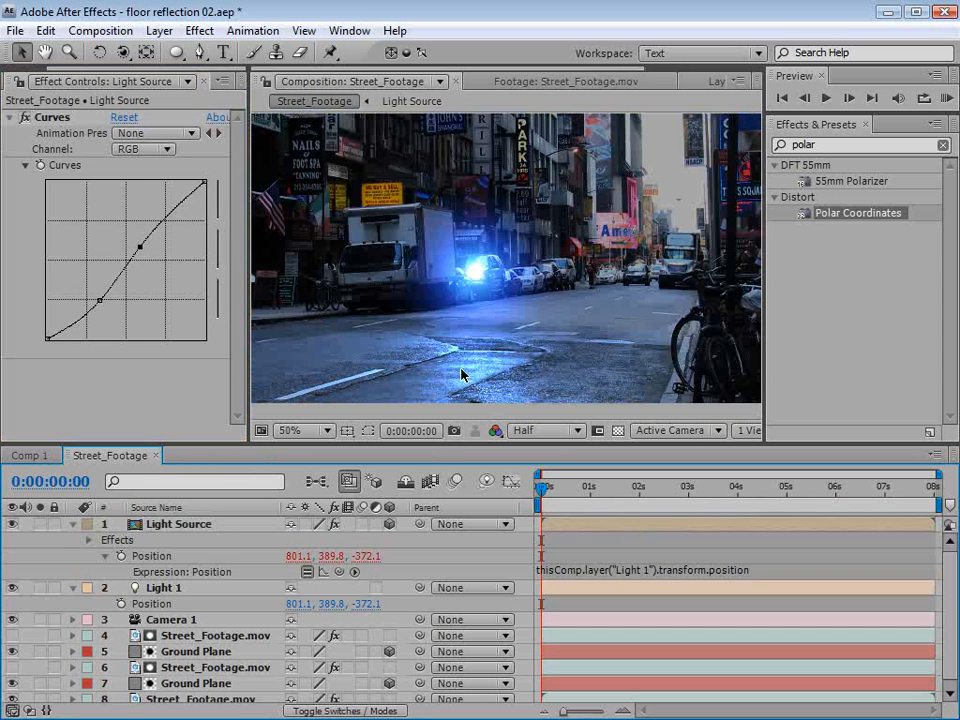
- Show the layer controls again and nudge Light 1 slightly beside the parked dark car
click(165, 588)
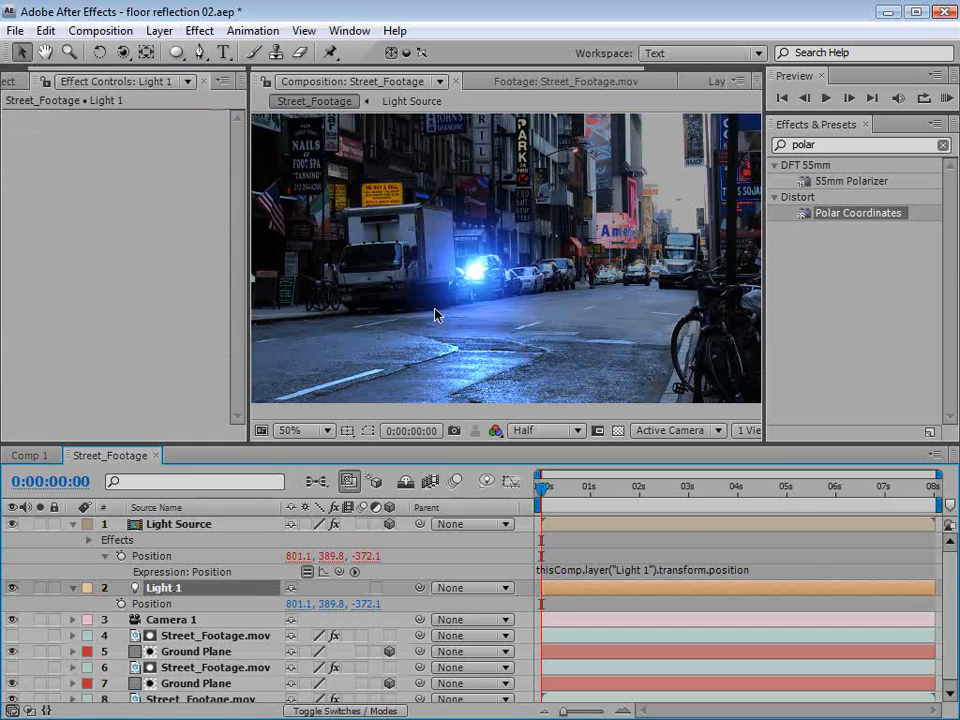
key(ctrl+shift+h)
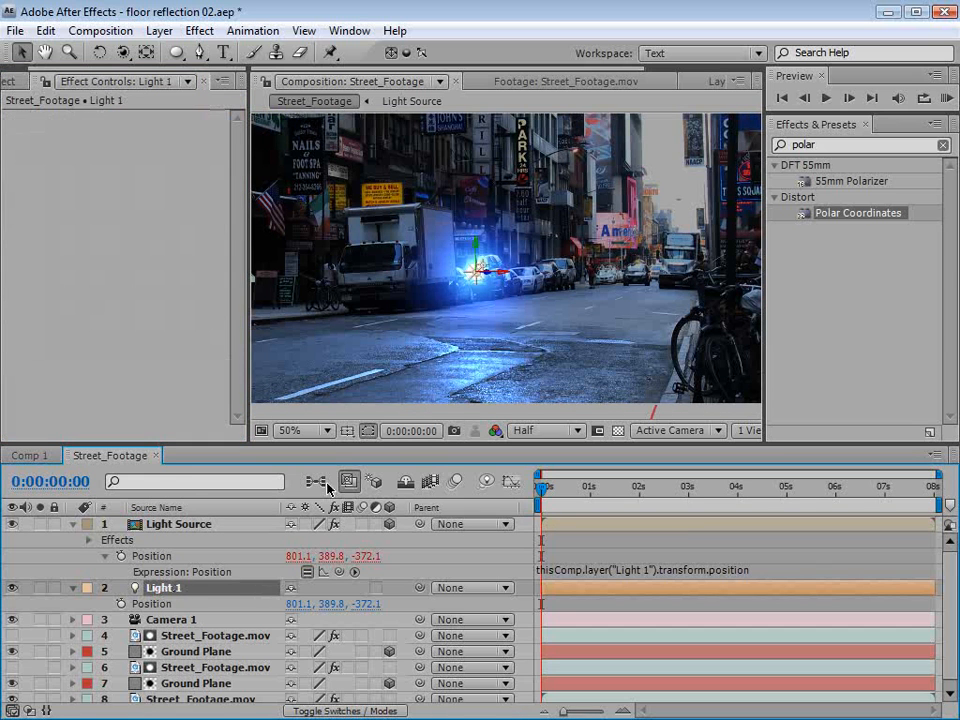
drag(452, 270, 493, 270)
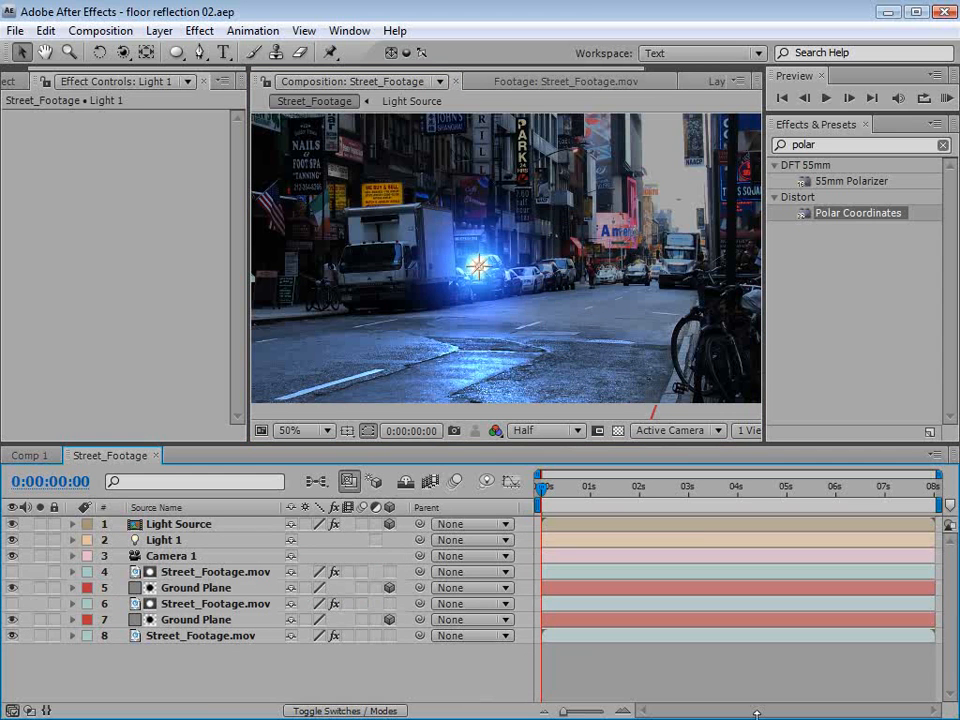
- Hide the Light Source layer and create a 1280 x 720 px solid named LUX
click(12, 524)
click(159, 31)
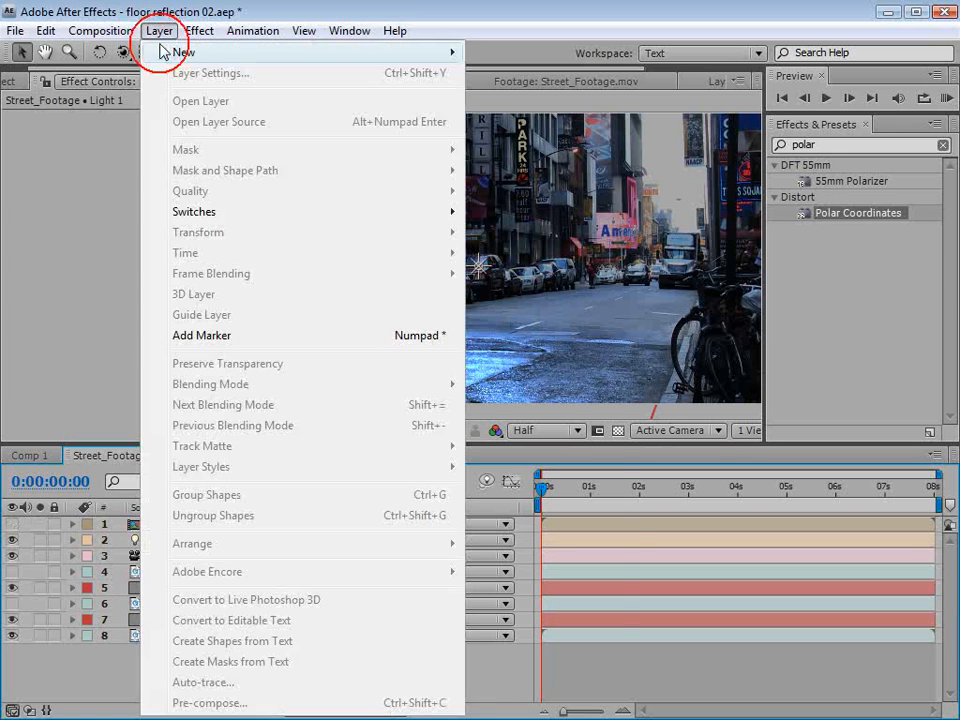
mouse_move(300, 52)
click(531, 72)
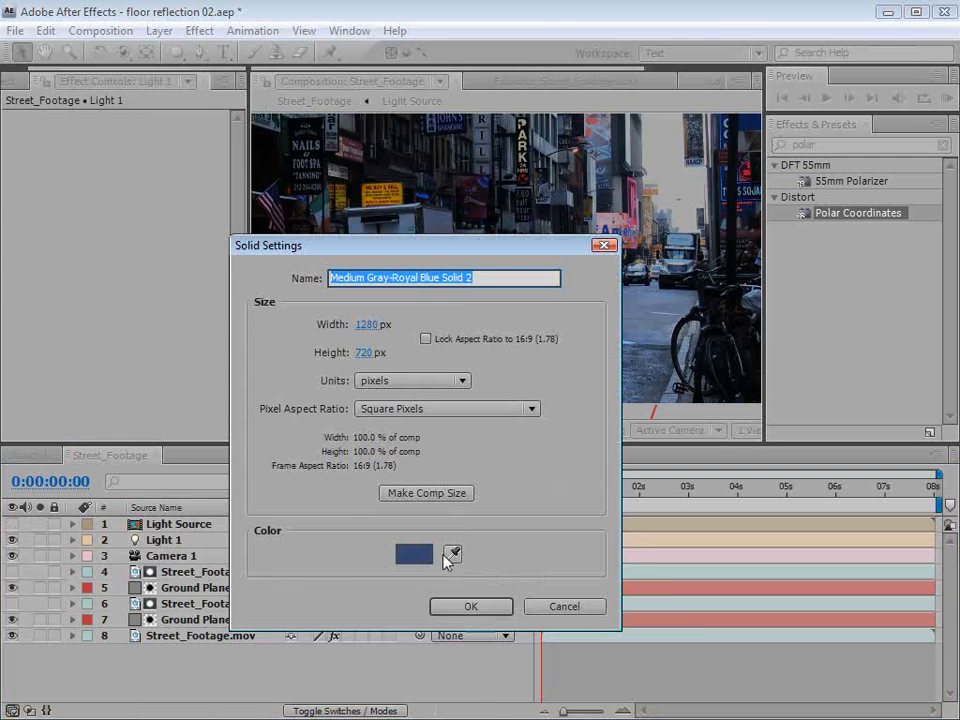
text(LUX)
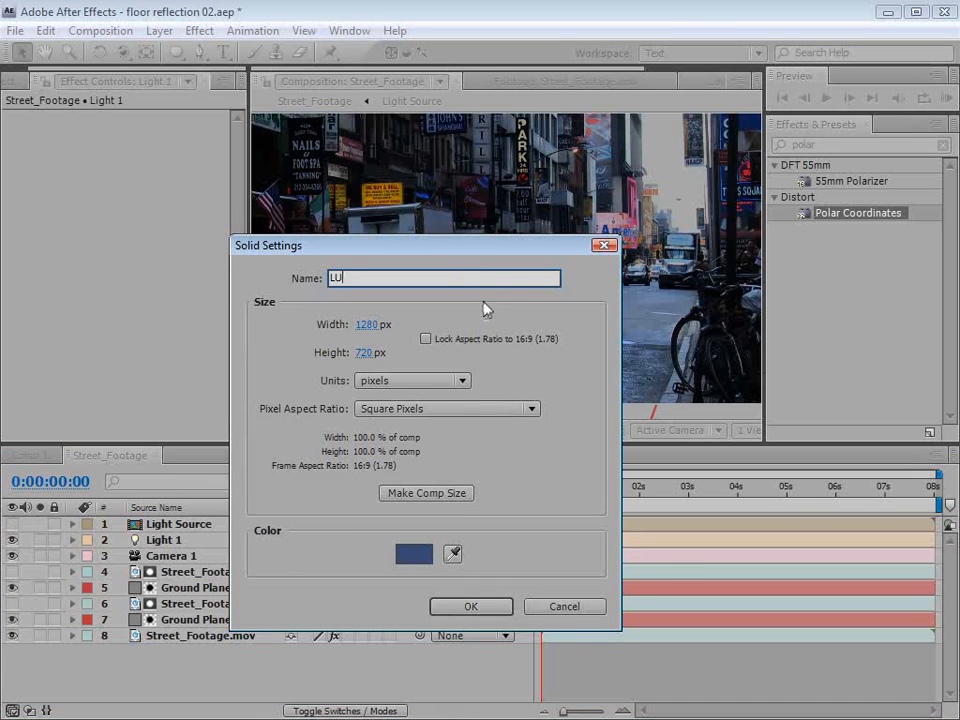
click(468, 606)
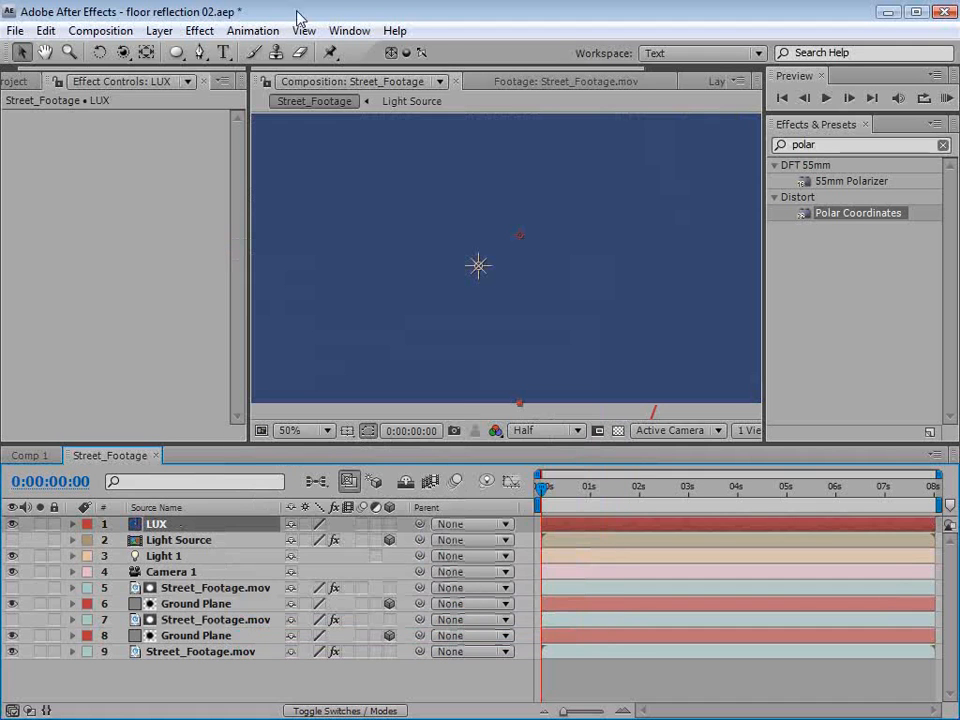
- Apply the Lux effect to the LUX solid and set its point light intensity to 272
click(199, 30)
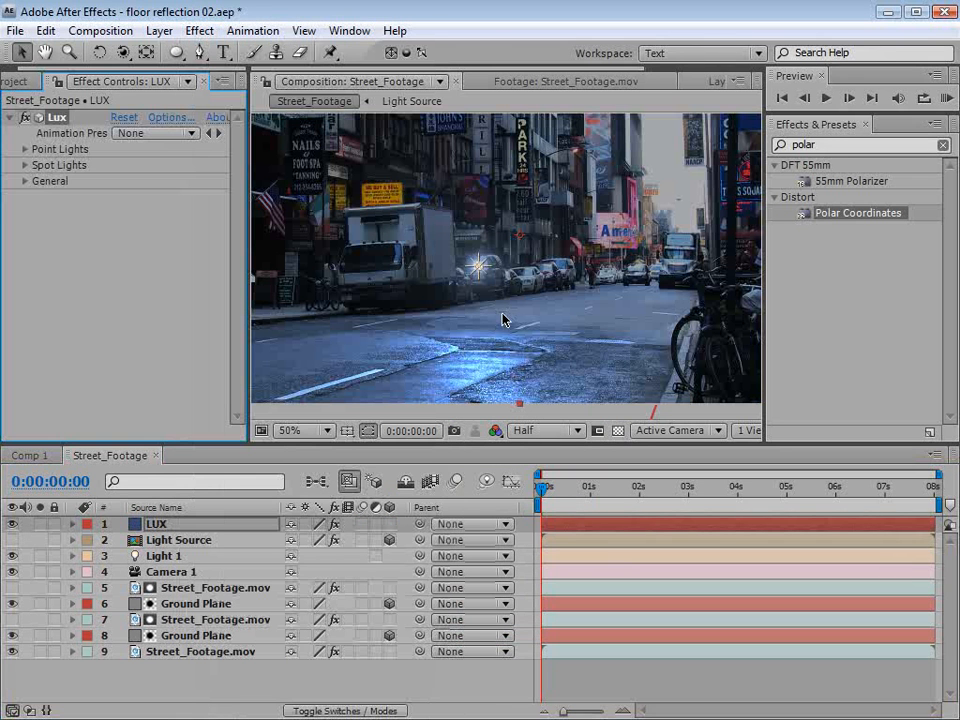
click(24, 149)
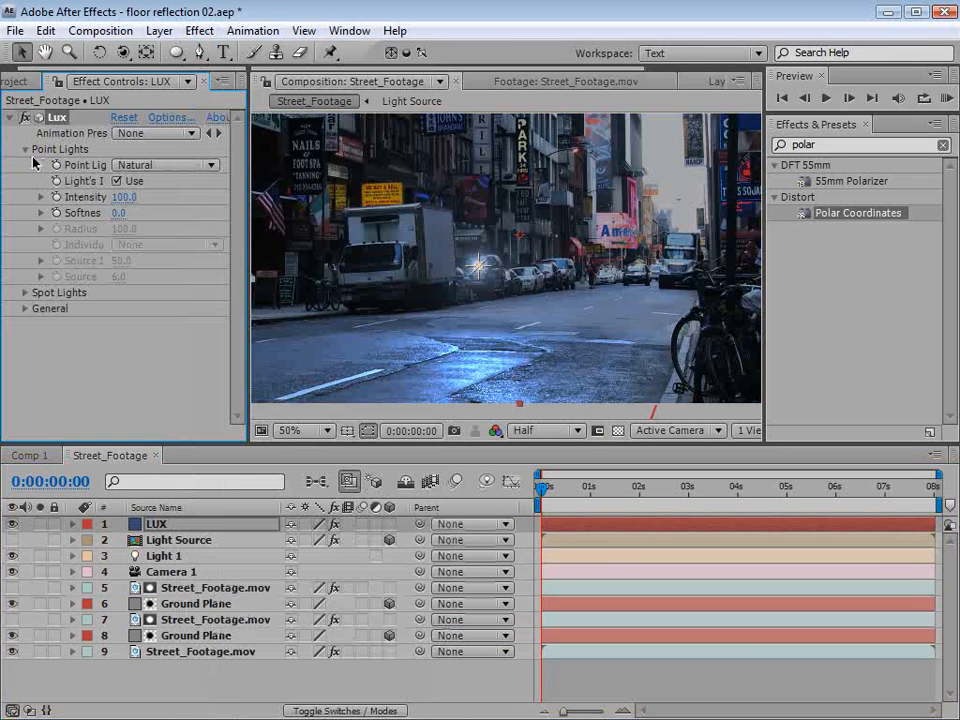
drag(124, 197, 220, 140)
- Add a Hue/Saturation effect to the LUX layer with Master Saturation at 25
click(199, 30)
mouse_move(253, 206)
click(495, 596)
drag(131, 383, 152, 388)
- Move Light 1 from the parked cars to the rear side of the white truck
scroll(172, 382, up, 2)
click(480, 266)
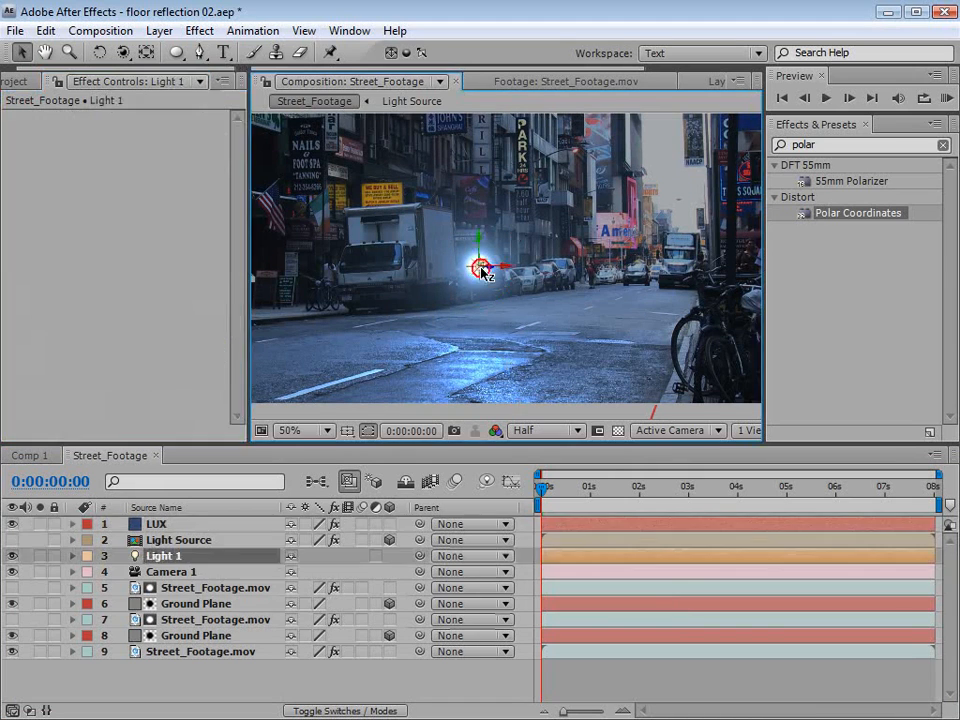
drag(484, 270, 369, 340)
- Set the LUX layer's blending mode to Add and its Master Saturation to 72
click(180, 524)
key(F4)
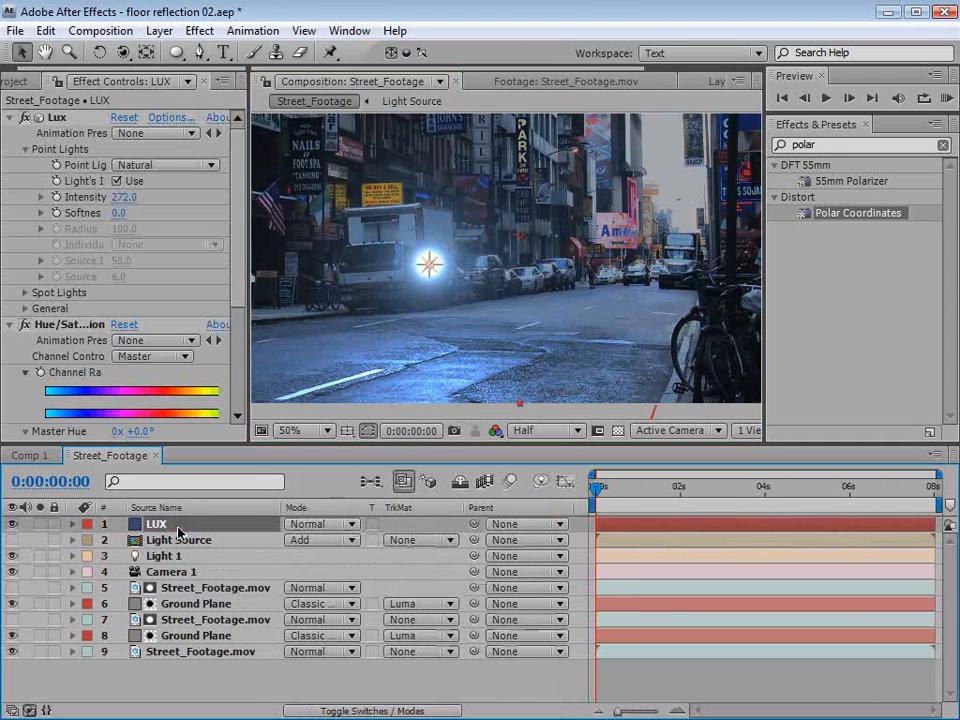
click(270, 523)
click(321, 719)
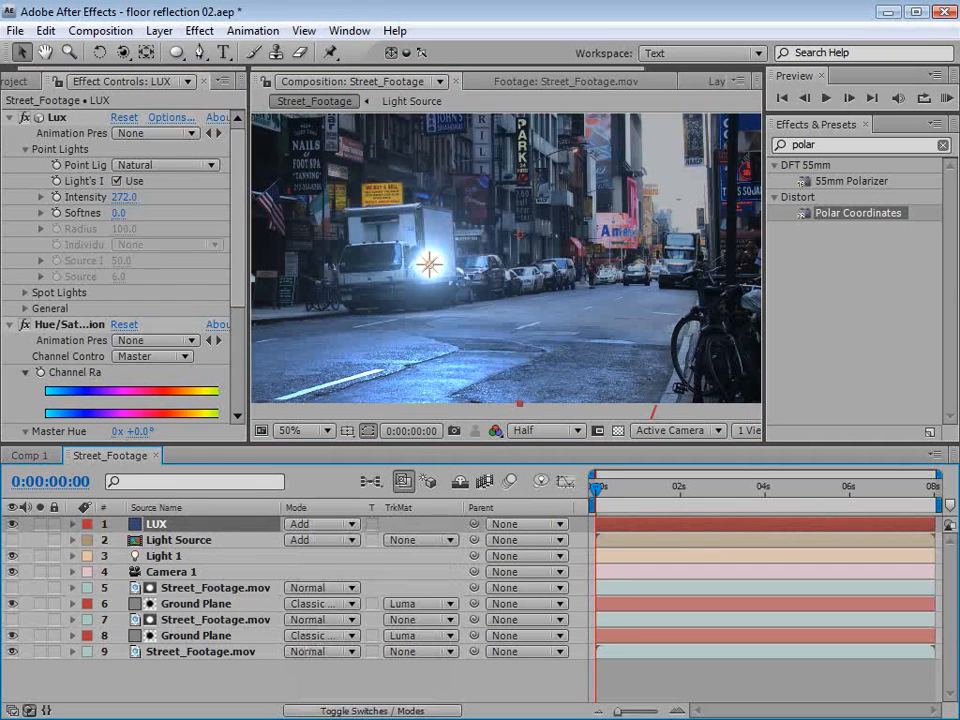
scroll(150, 360, down, 3)
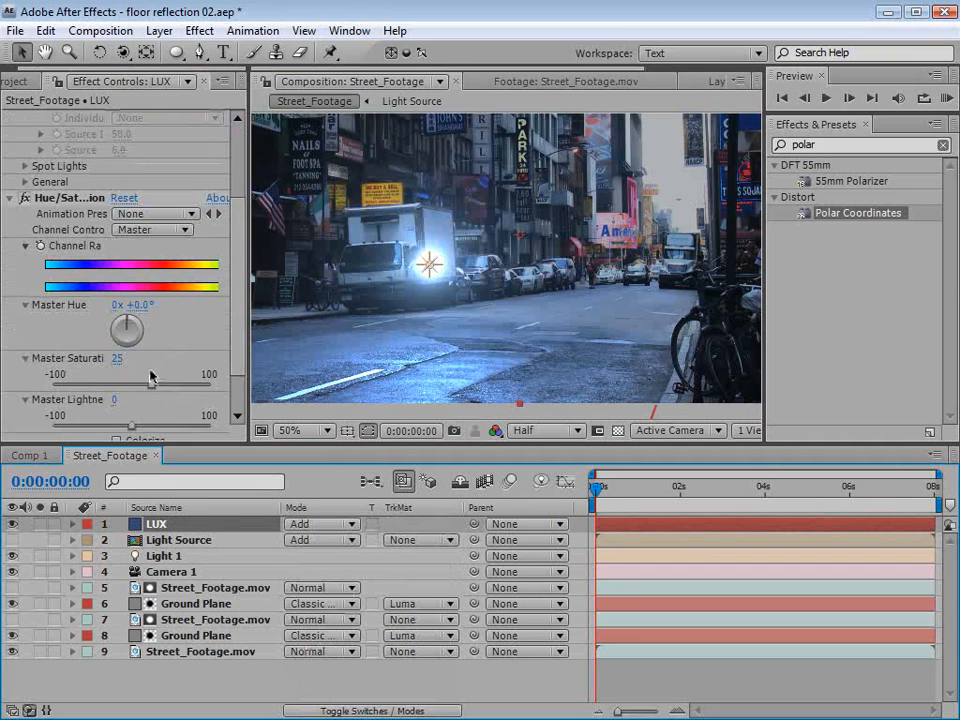
drag(153, 388, 190, 388)
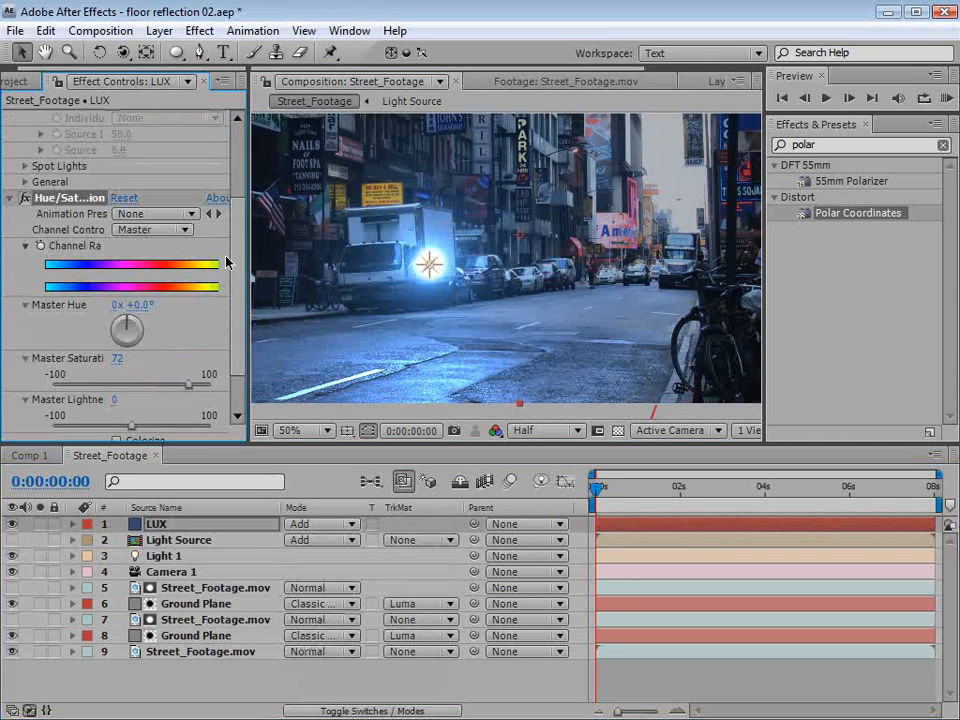
- Move Light 1 further along the street to the front of the white truck
click(432, 264)
drag(459, 268, 398, 333)
click(160, 524)
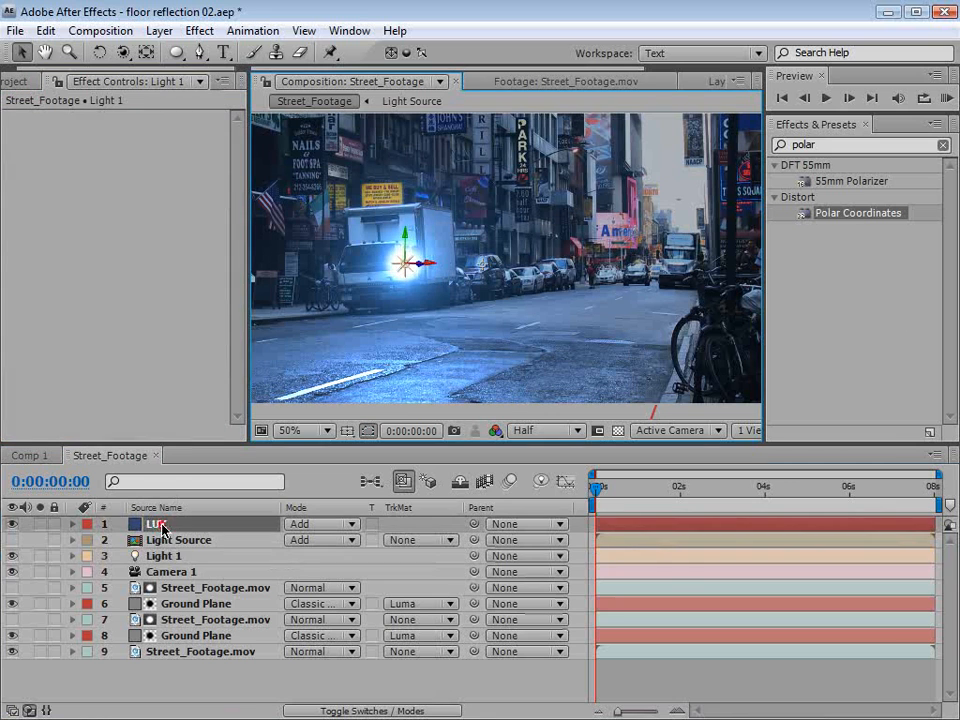
- Duplicate Light 1 and move the copy along the street to the far end of the parked cars
click(176, 556)
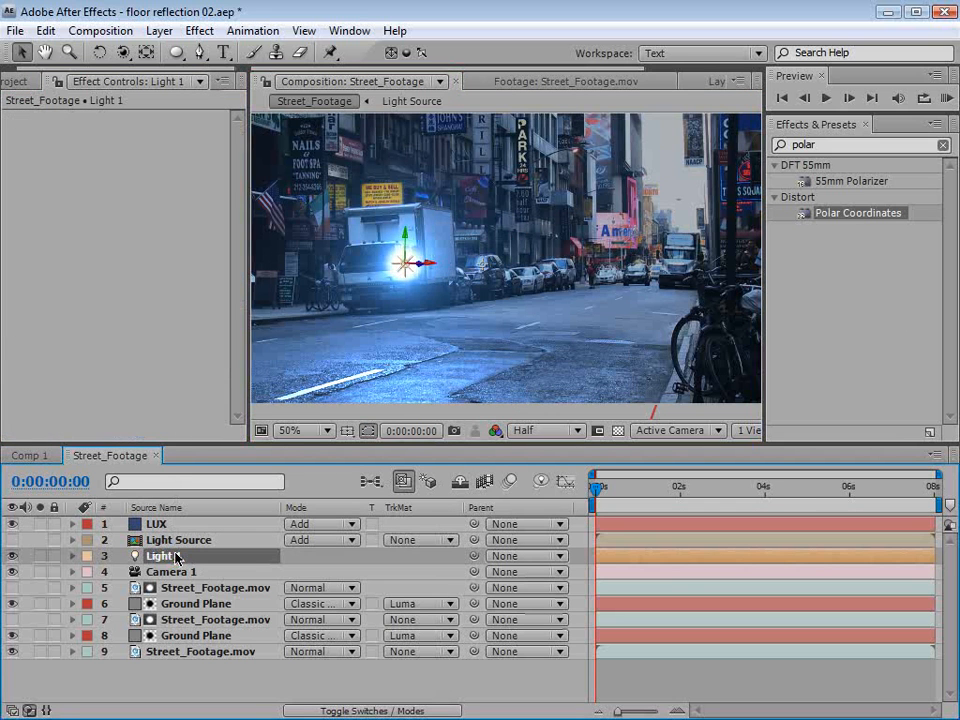
key(ctrl+d)
drag(434, 269, 597, 272)
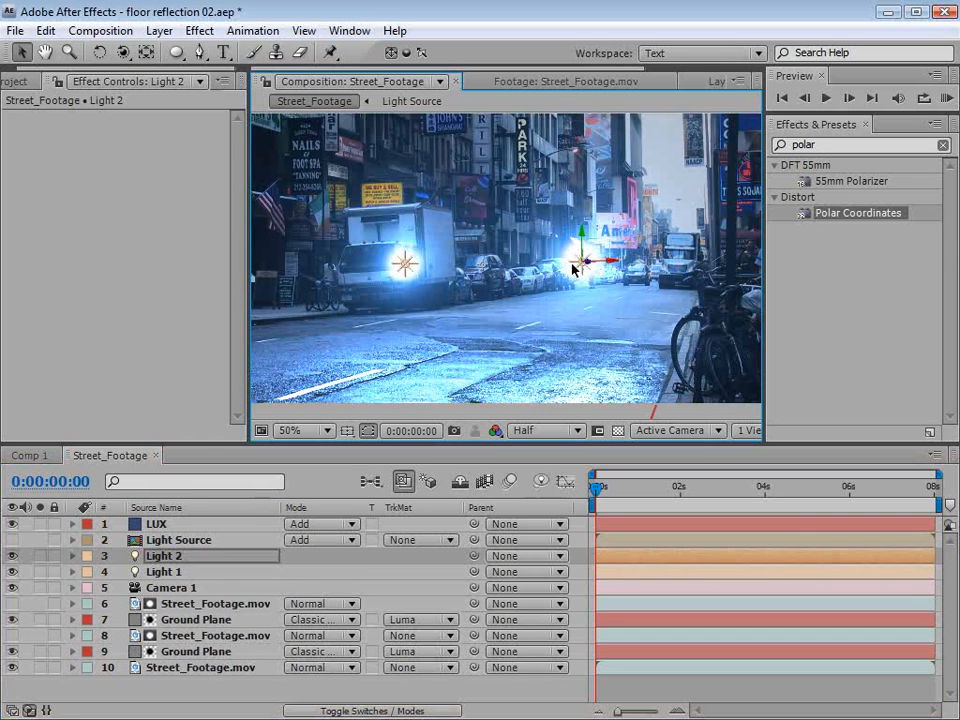
- Change Light 2's color to orange and reposition it slightly lower near the distant parked cars
key(a)
key(a)
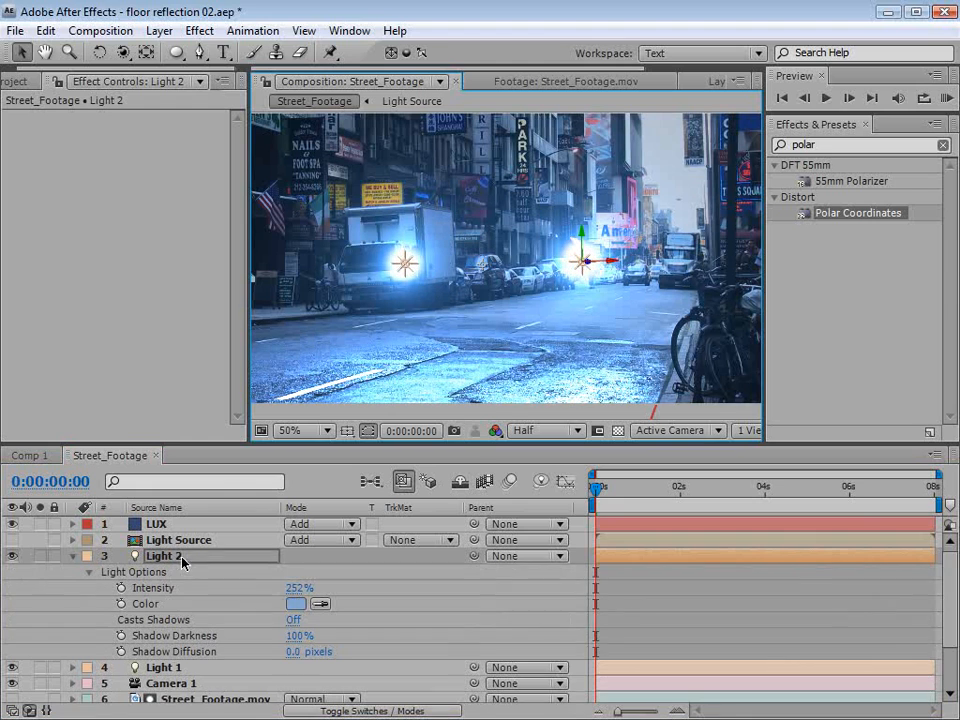
click(296, 604)
click(757, 665)
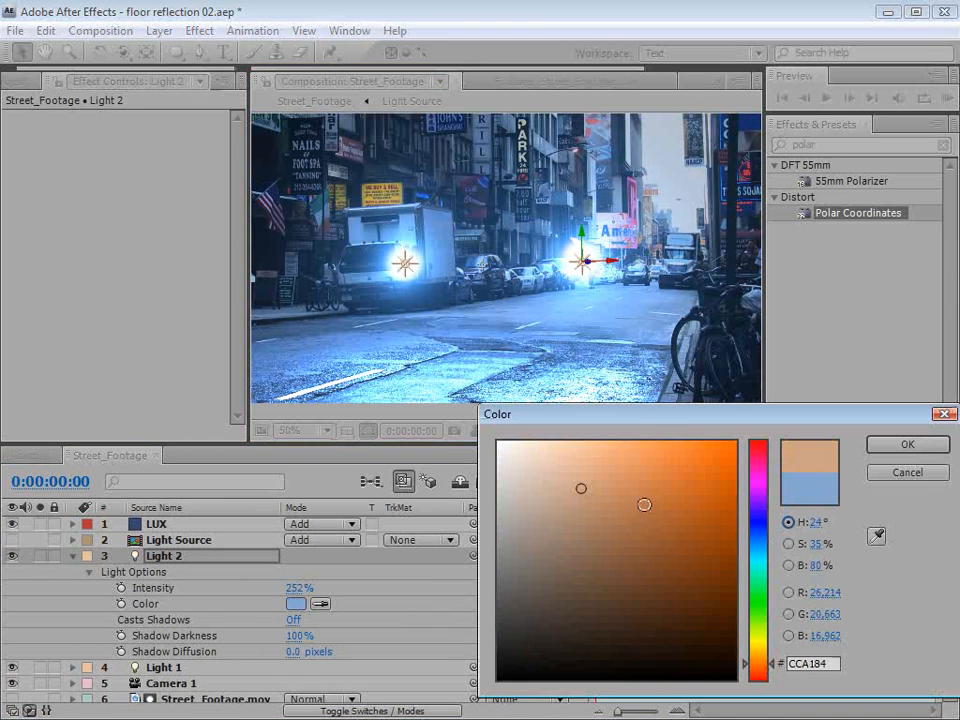
click(647, 483)
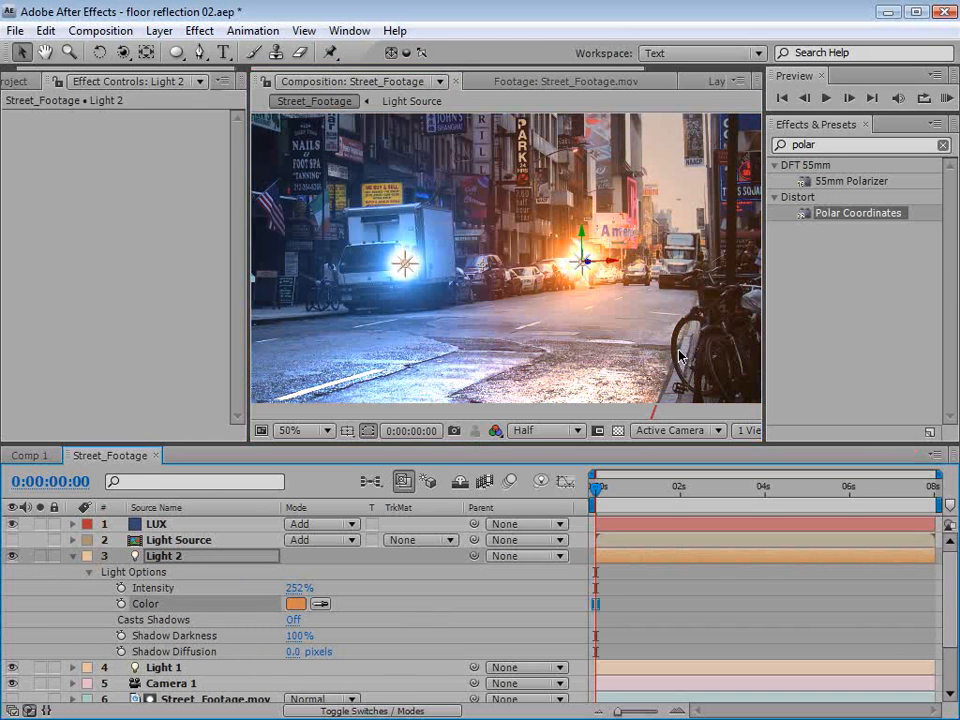
mouse_move(583, 281)
mouse_down()
mouse_move(585, 264)
mouse_move(662, 300)
mouse_move(665, 277)
mouse_move(525, 280)
mouse_move(588, 280)
mouse_up()
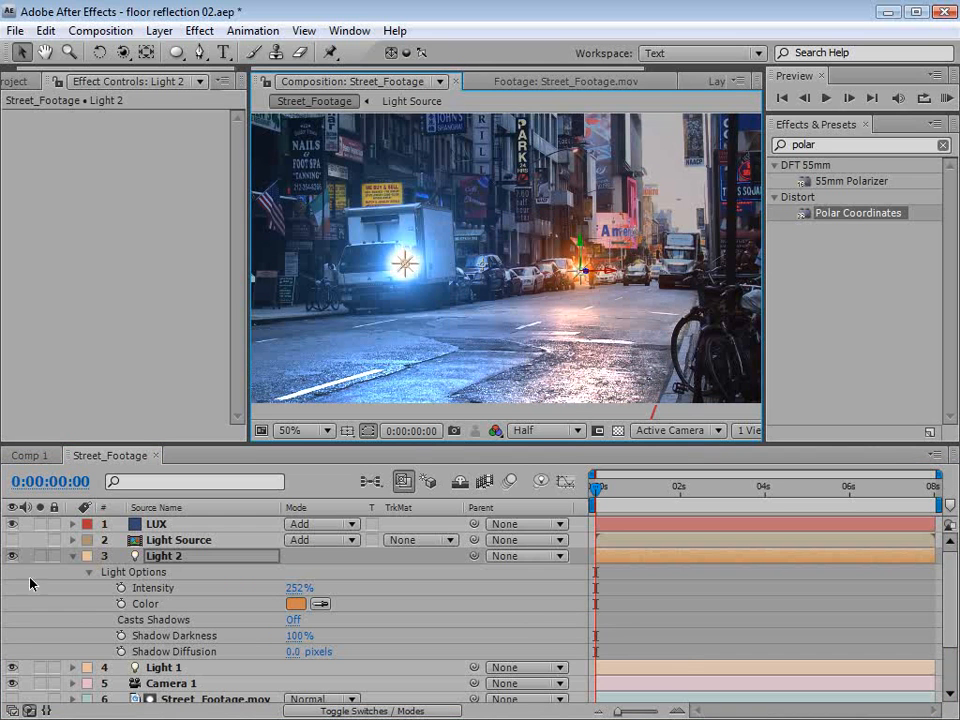
click(73, 556)
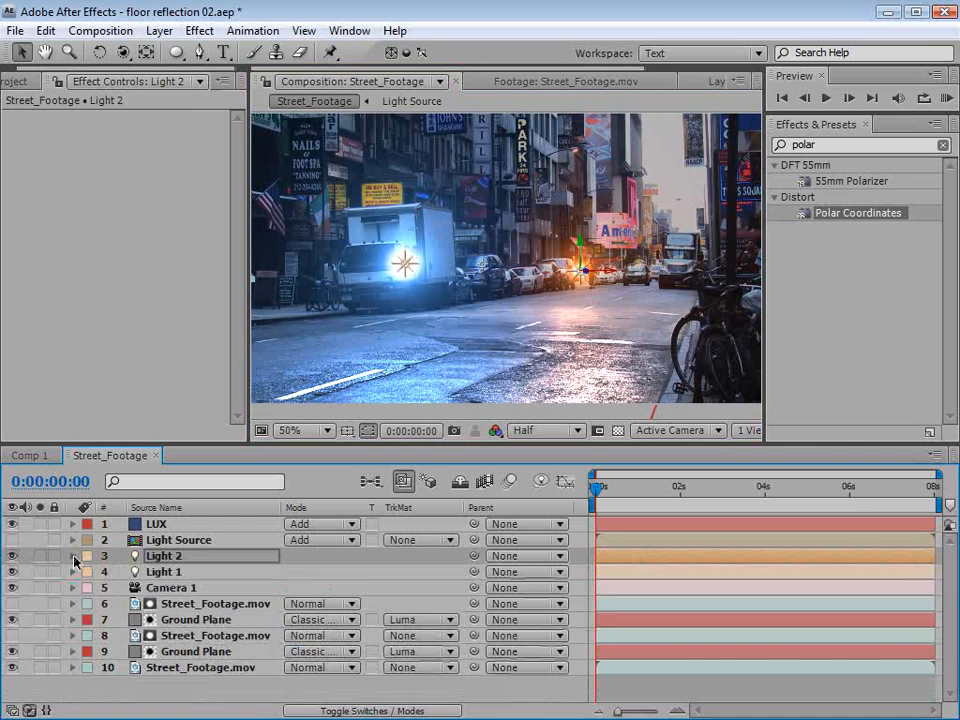
- Set the upper Ground Plane layer's opacity to 45%
click(185, 622)
key(t)
drag(289, 636, 239, 636)
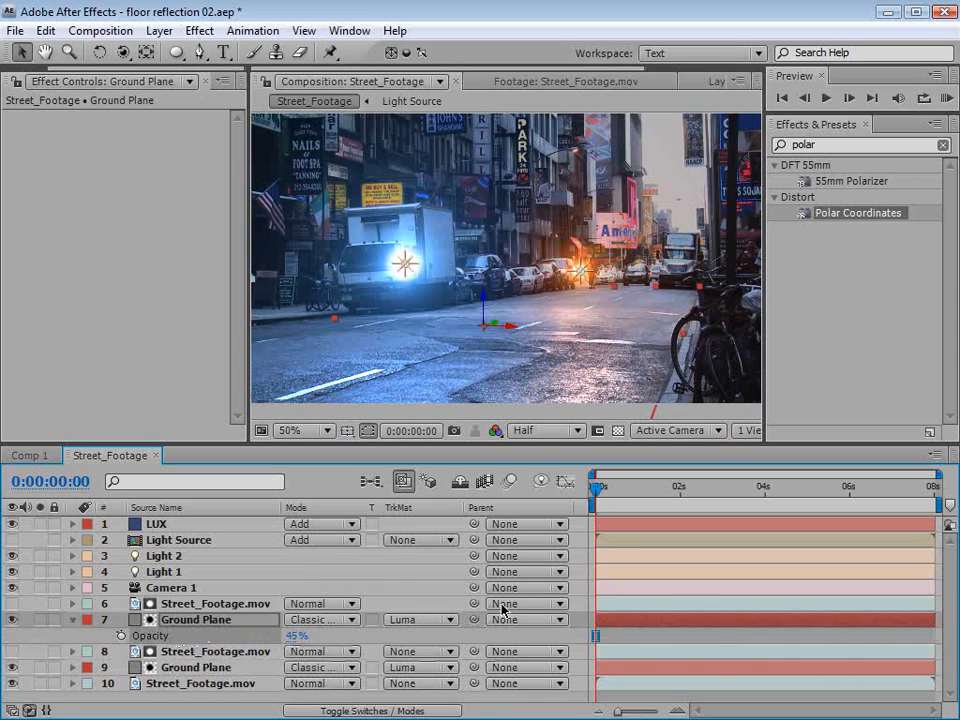
click(622, 636)
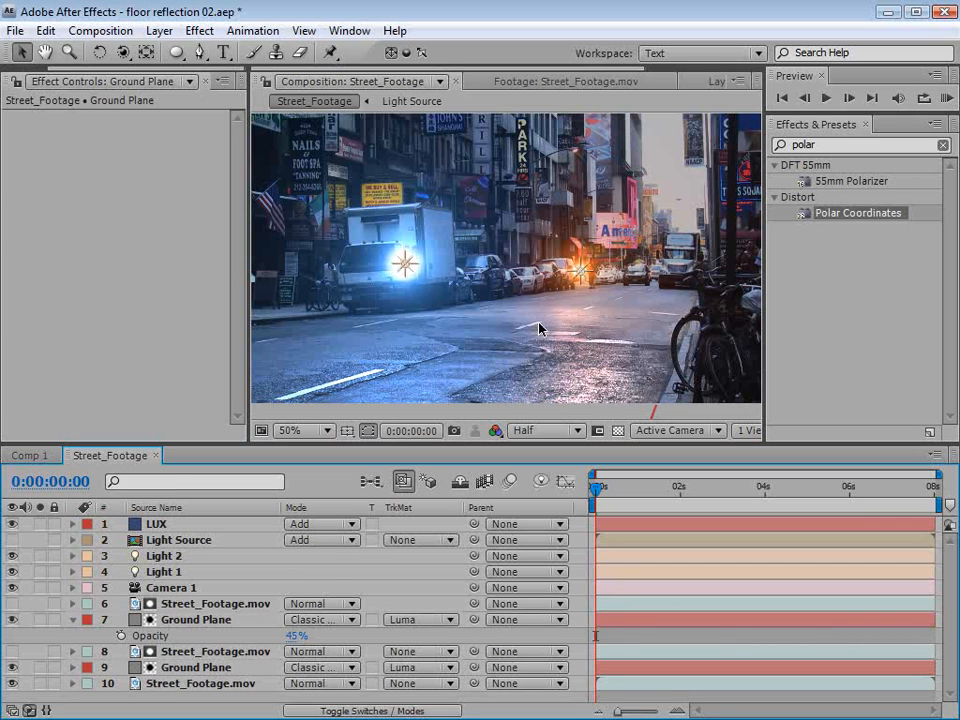
- Return Light 1 to the parked car behind the truck and delete Light 2
click(328, 573)
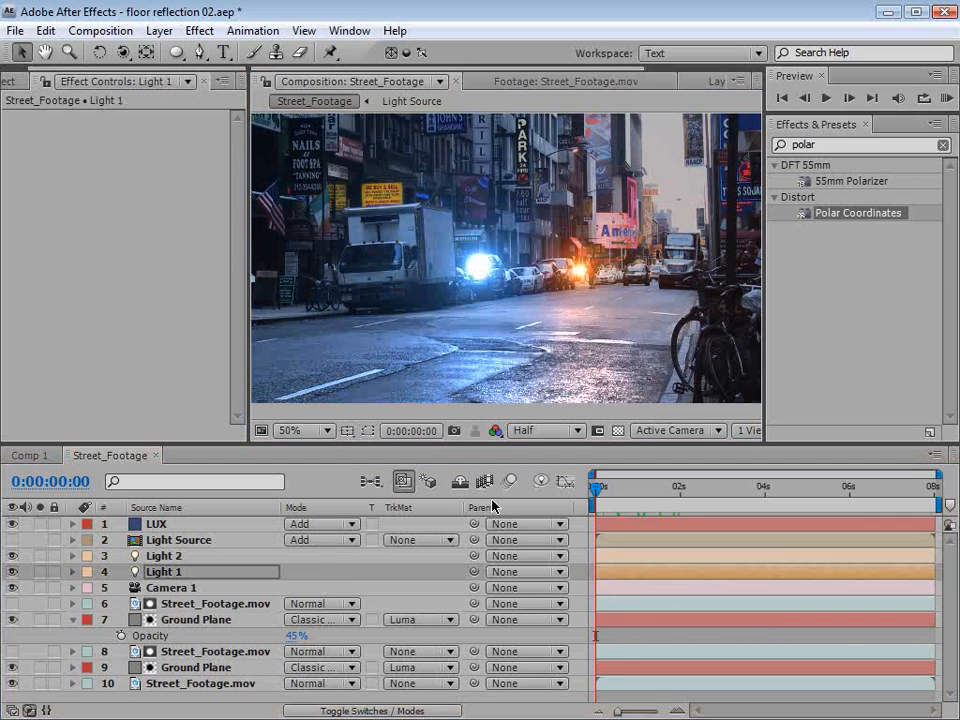
click(163, 556)
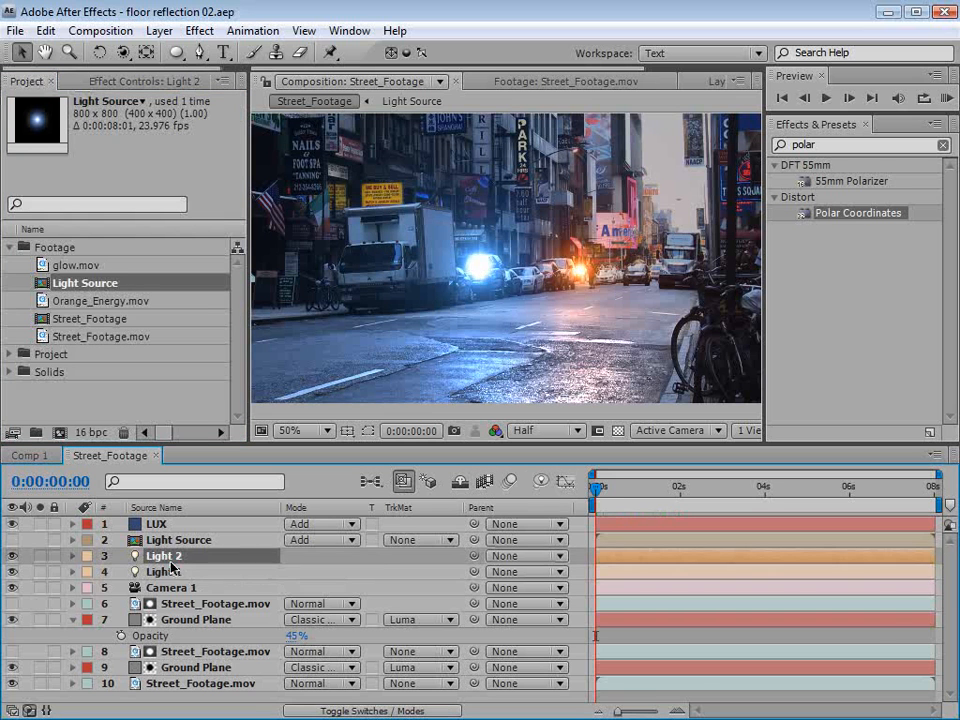
key(Delete)
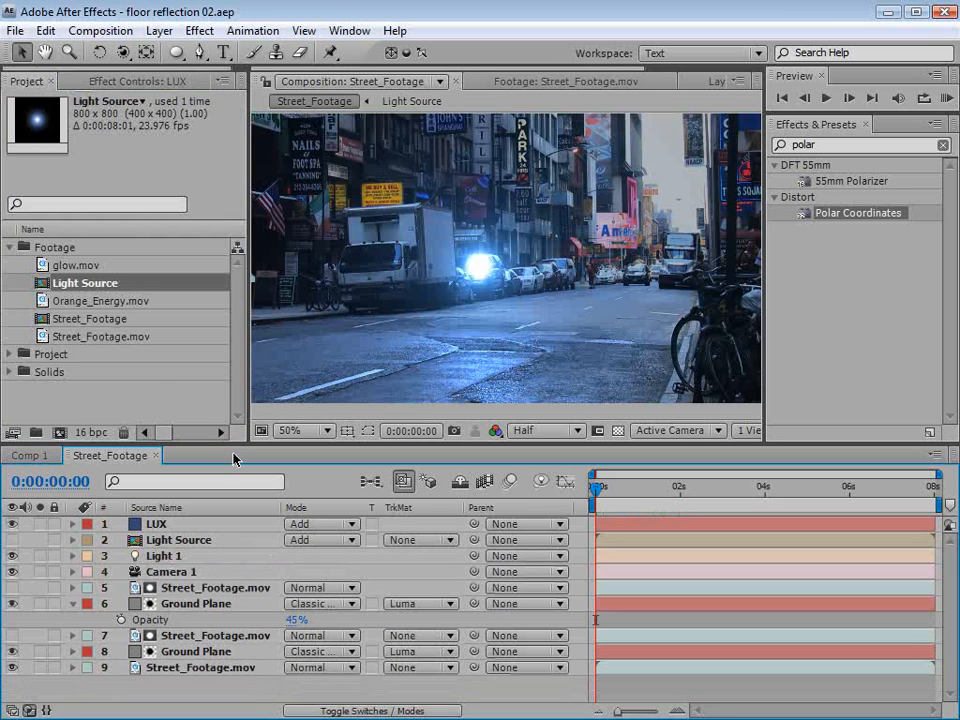
- Add Orange_Energy.mov to the Street_Footage composition centered over the light and set its blending mode to Screen
click(42, 300)
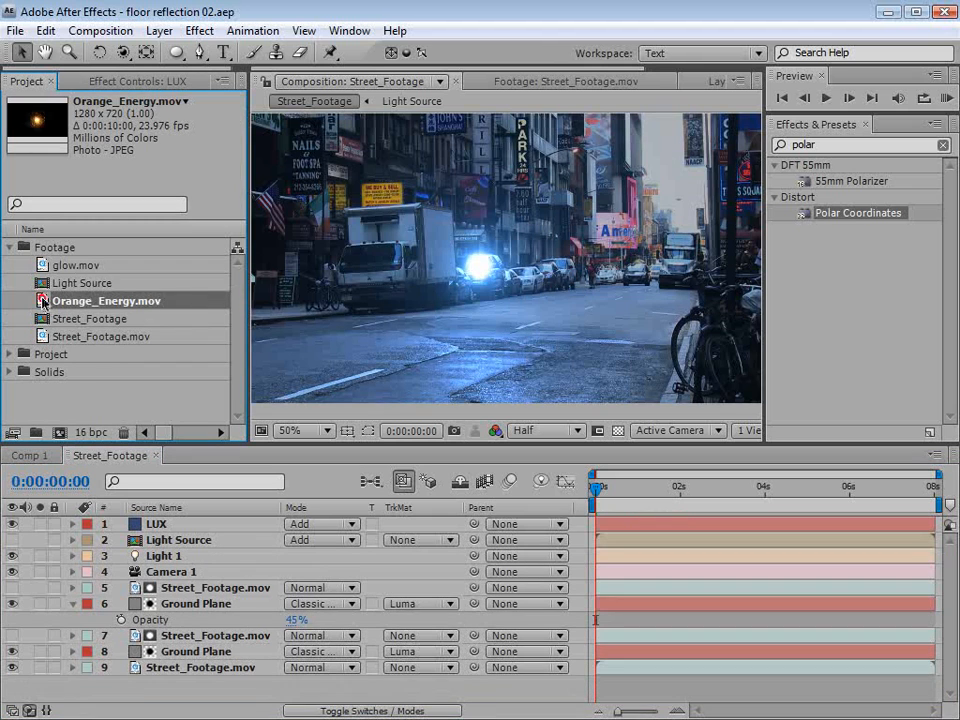
drag(42, 300, 488, 272)
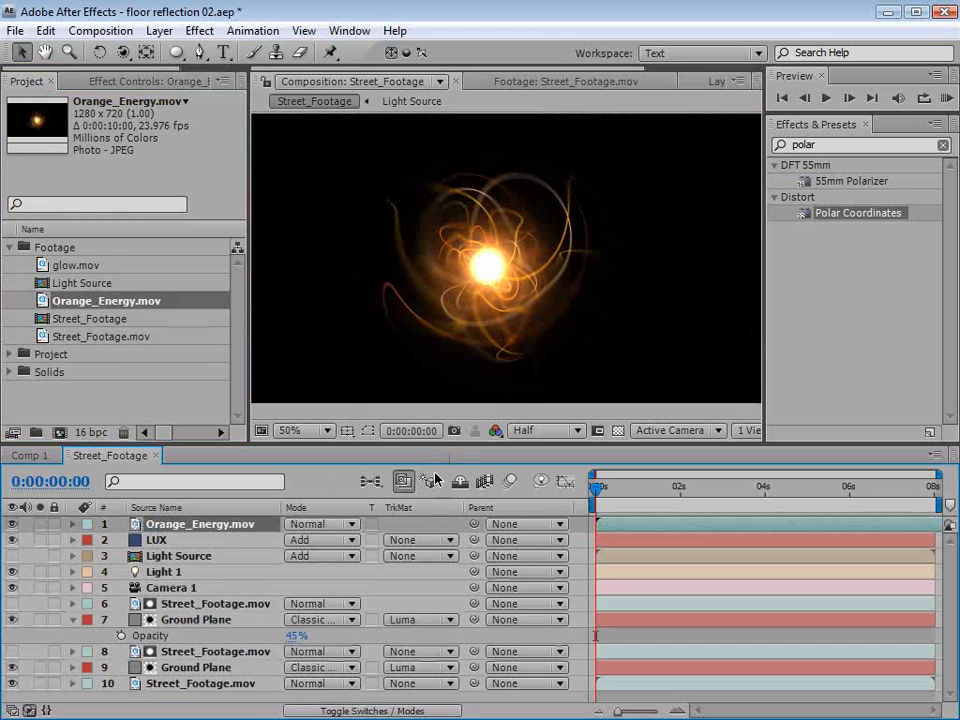
click(314, 525)
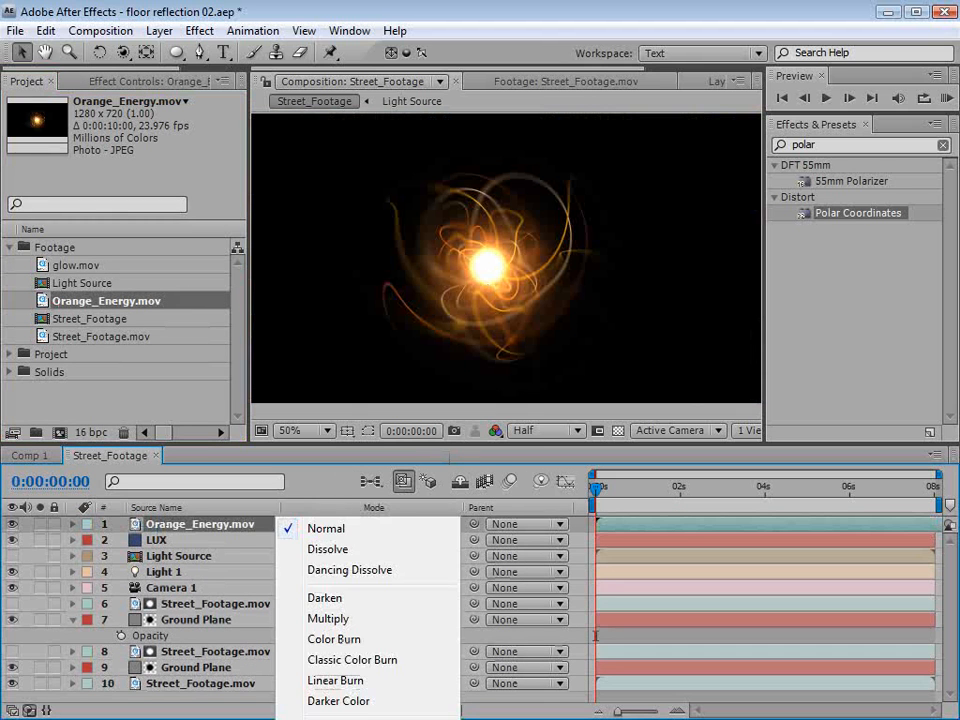
click(329, 719)
- Apply Hue/Saturation to Orange_Energy.mov with Colorize on, hue at -138° and saturation at 82
key(F3)
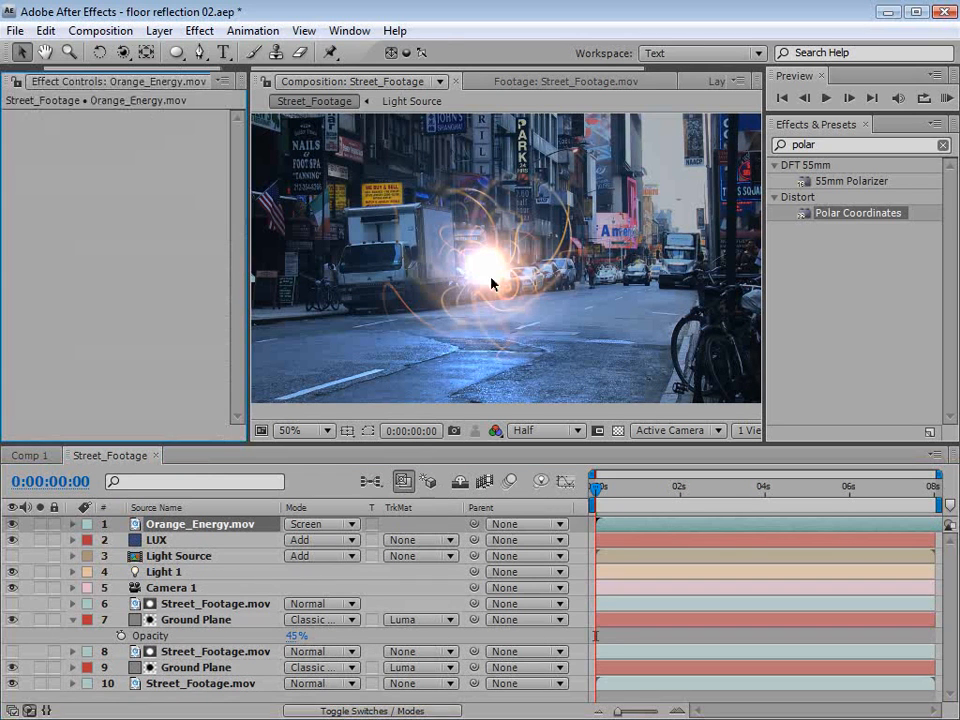
click(199, 30)
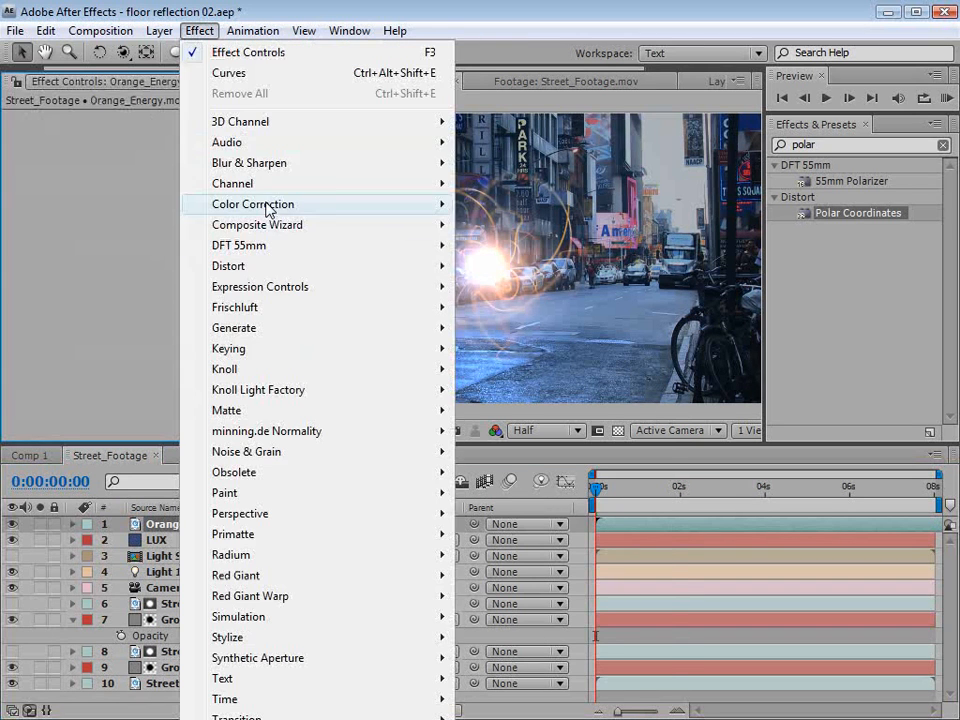
click(510, 657)
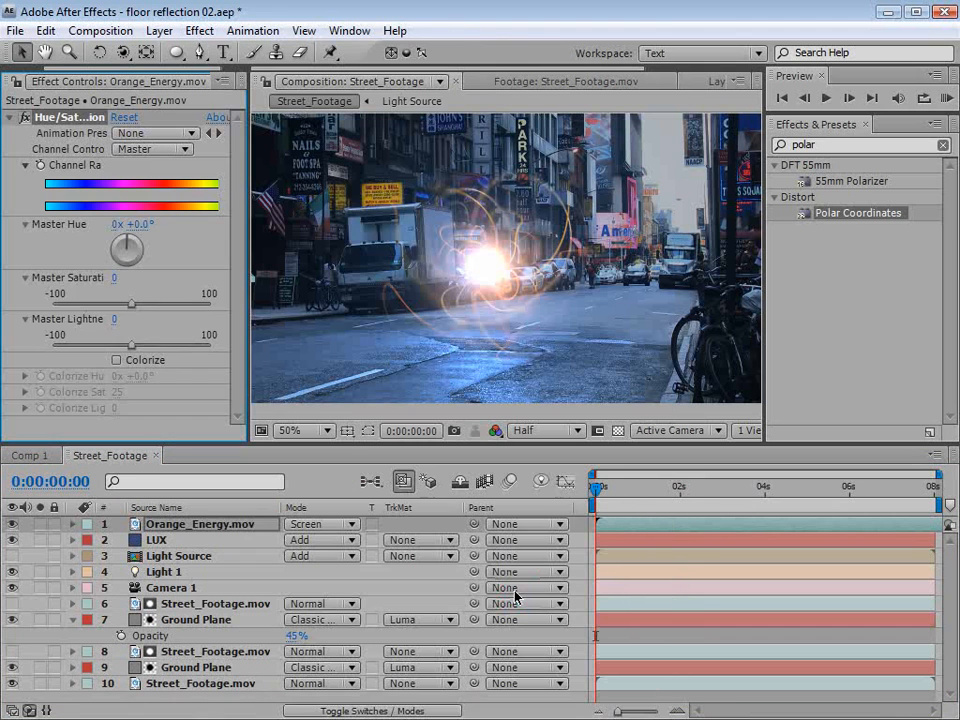
click(116, 361)
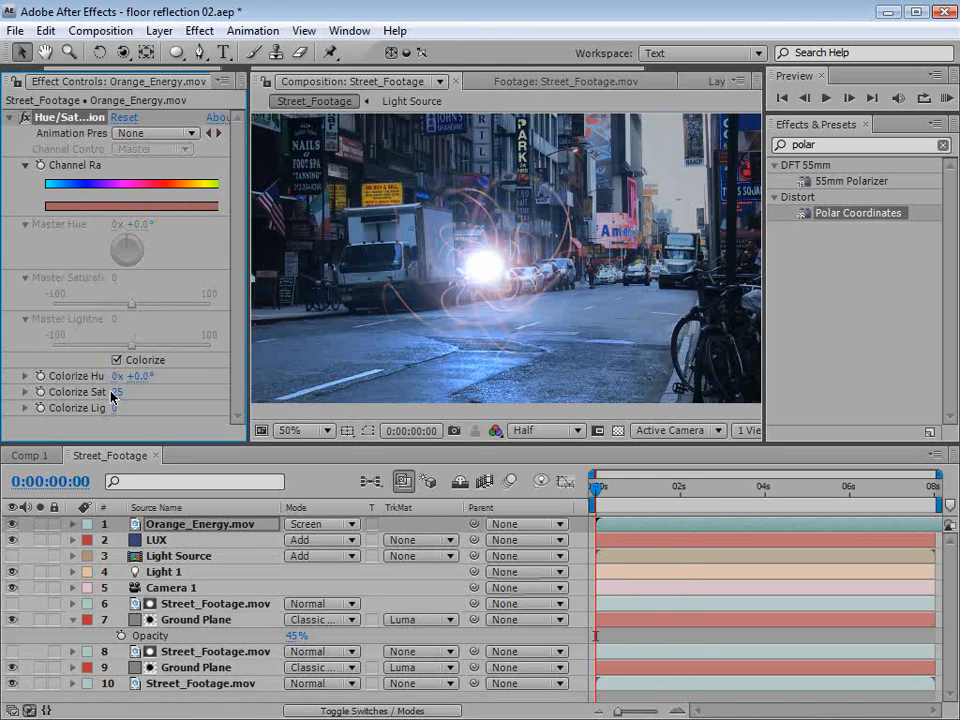
drag(113, 400, 12, 379)
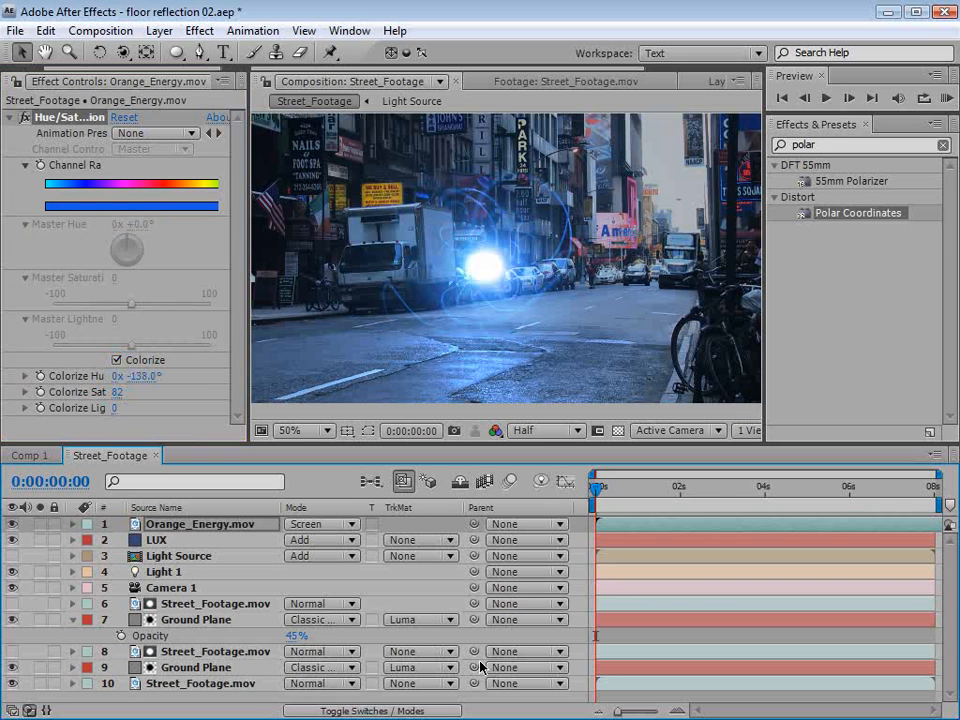
- Make Orange_Energy.mov a 3D layer and set its auto-orientation to Orient Towards Camera
click(360, 711)
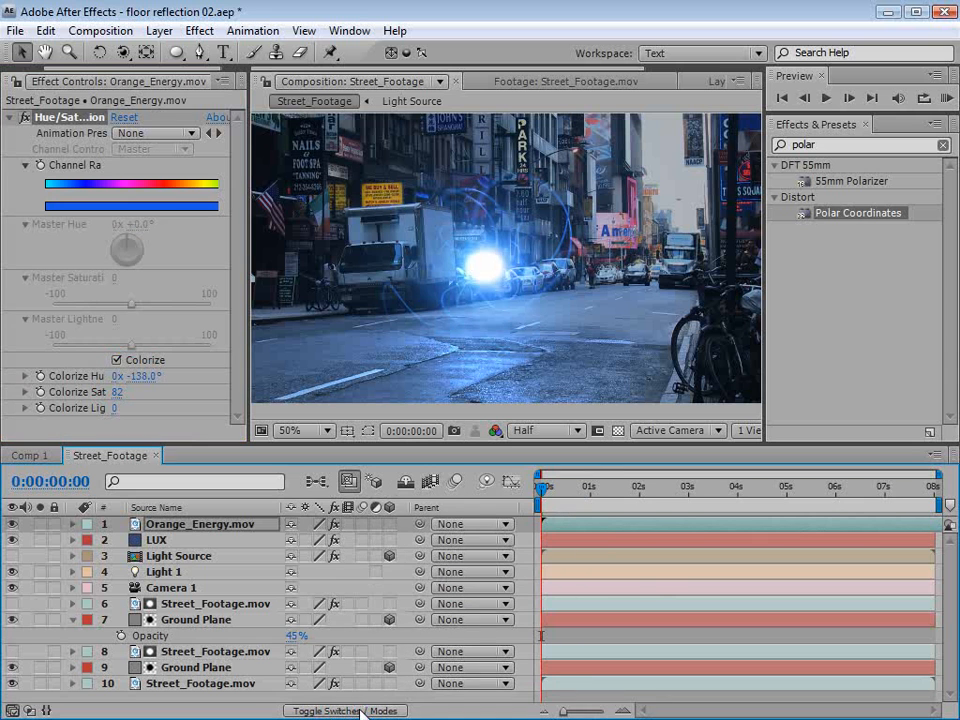
click(388, 524)
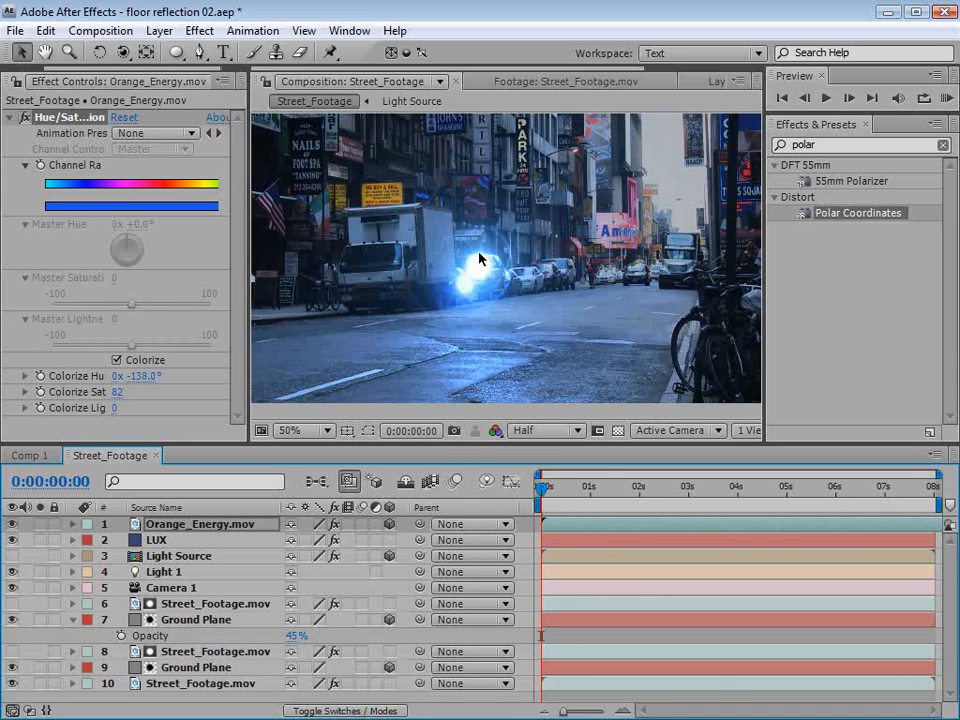
right_click(480, 259)
mouse_move(518, 354)
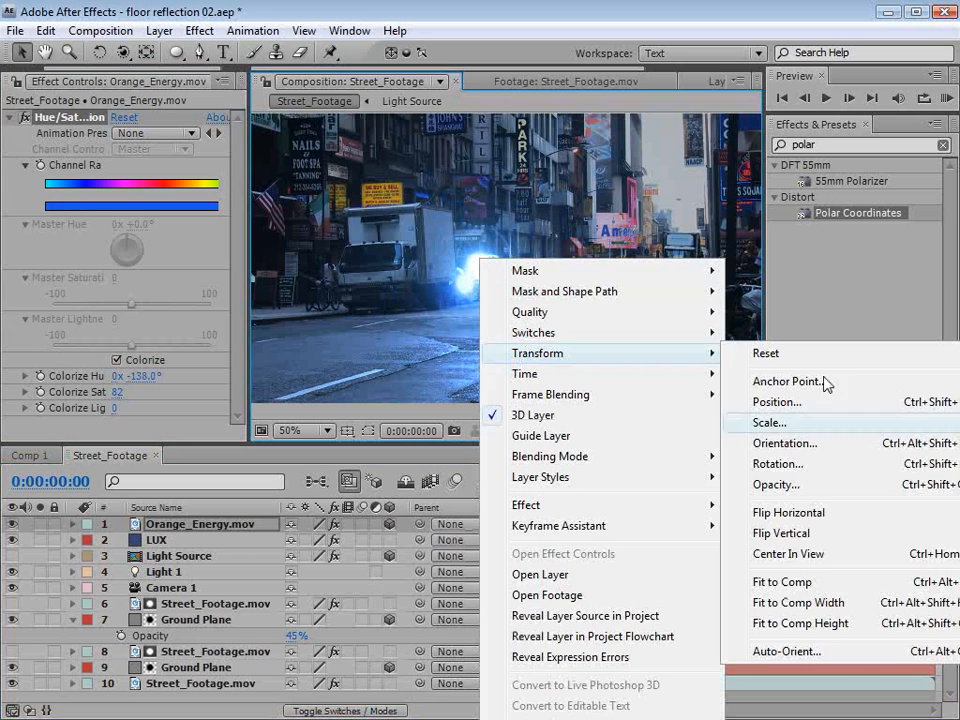
click(768, 650)
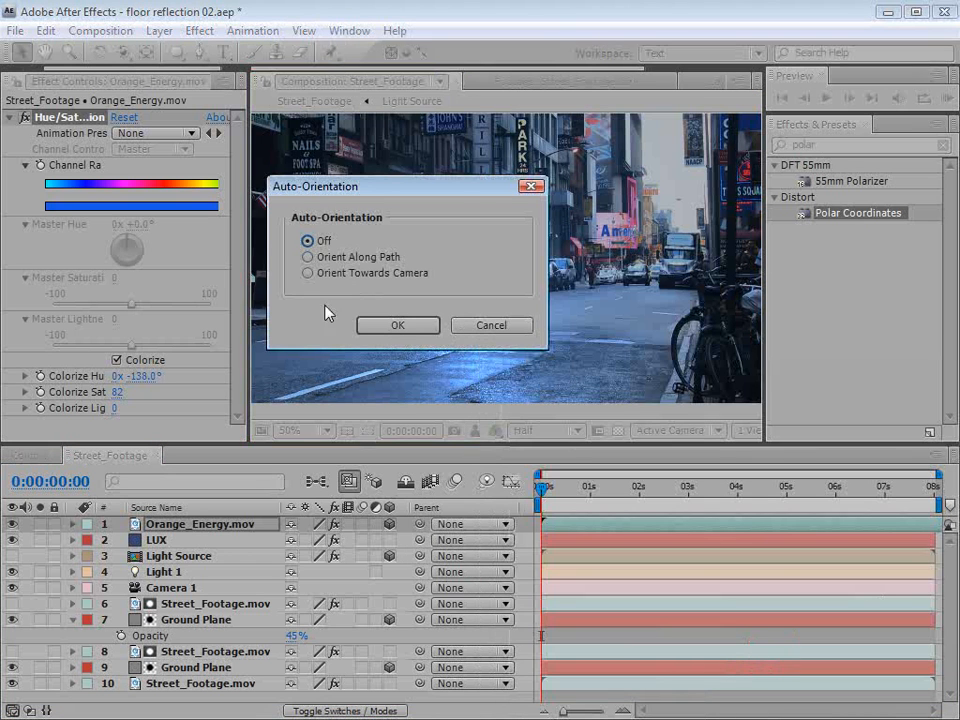
click(306, 271)
click(398, 326)
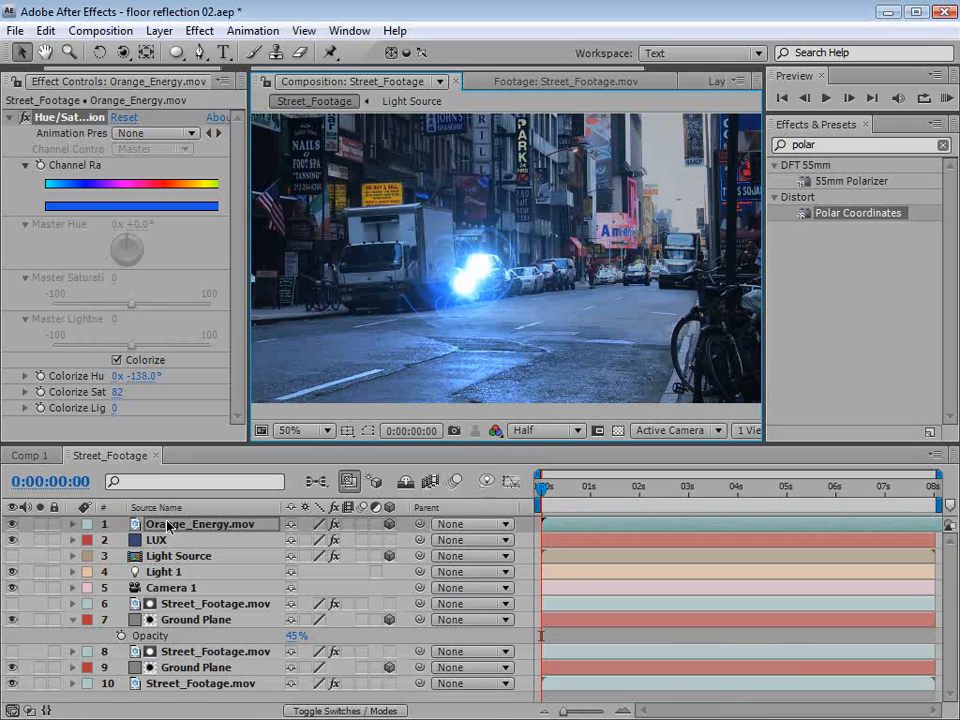
- Link Orange_Energy.mov's Position to Light 1's Position with the expression thisComp.layer("Light 1").transform.position
key(p)
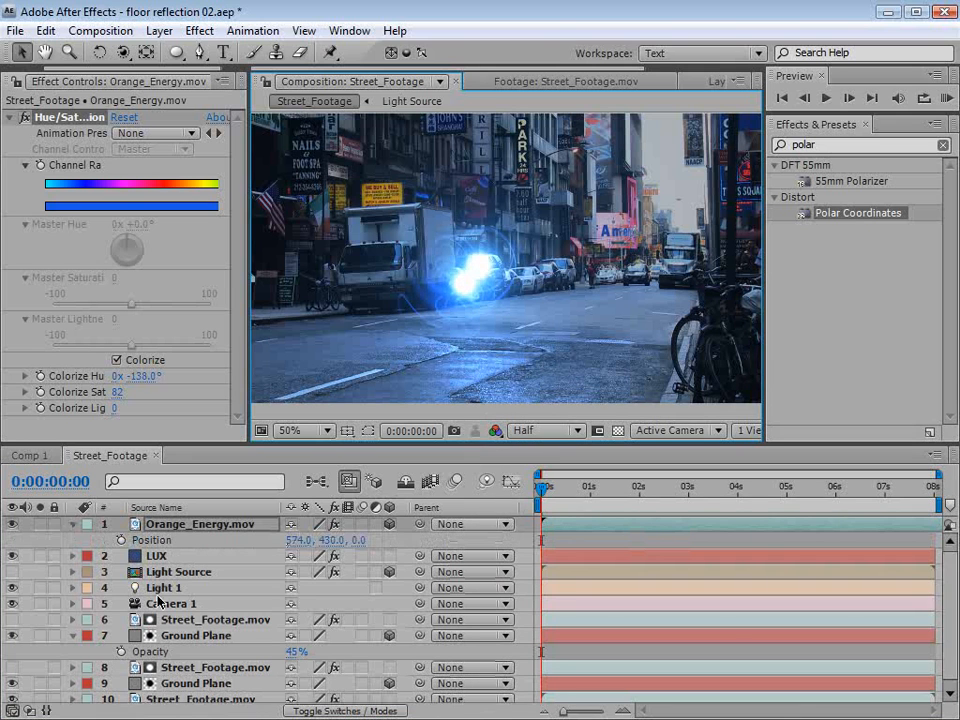
click(165, 588)
key(p)
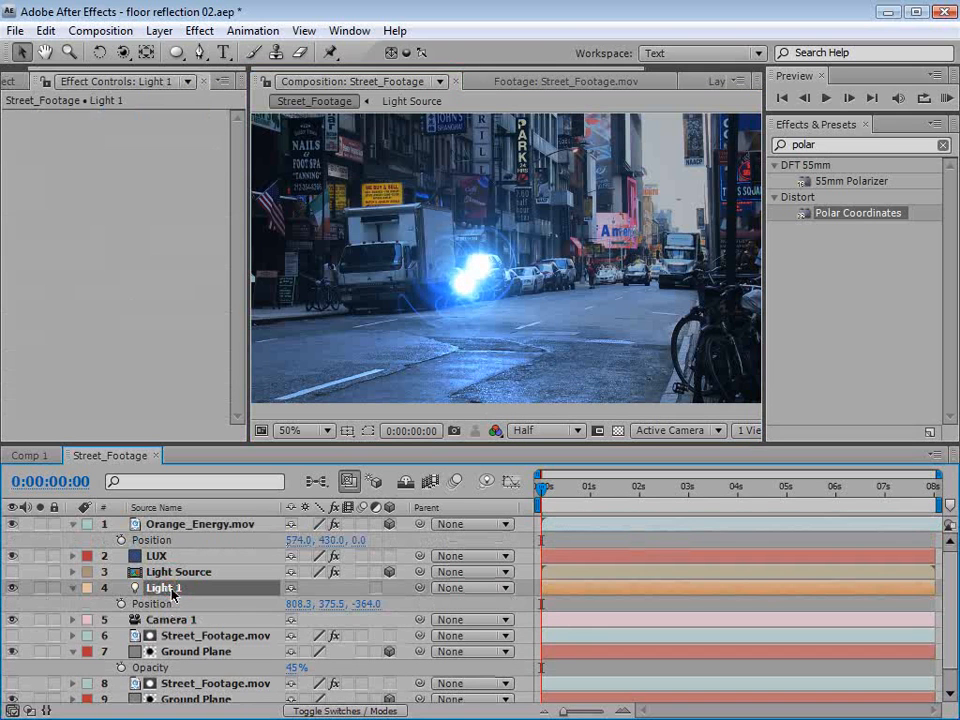
alt+click(121, 540)
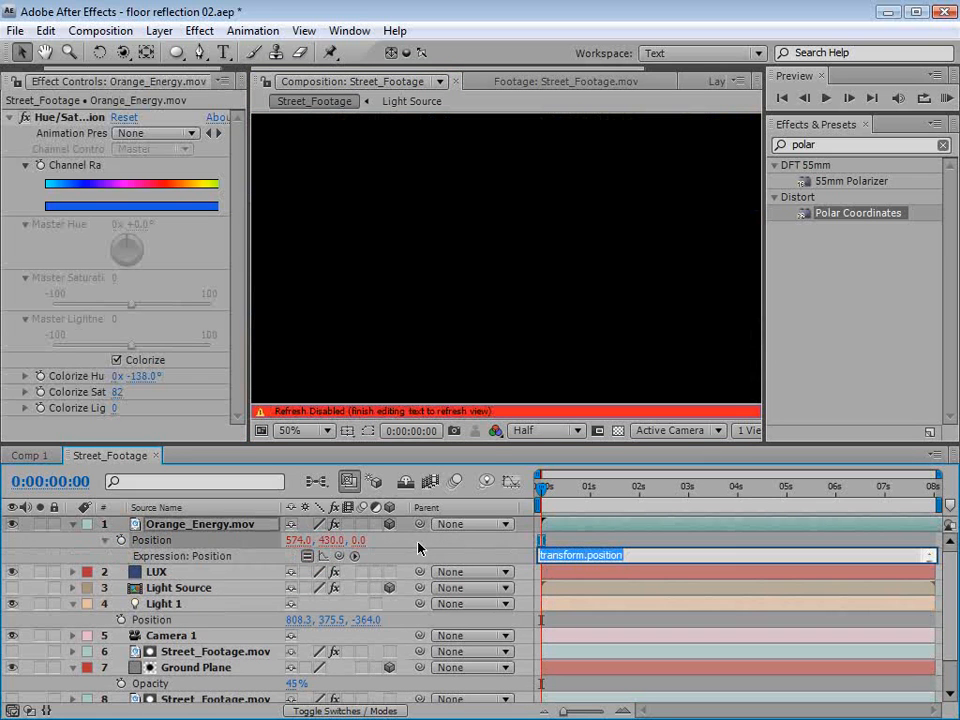
drag(340, 558, 150, 619)
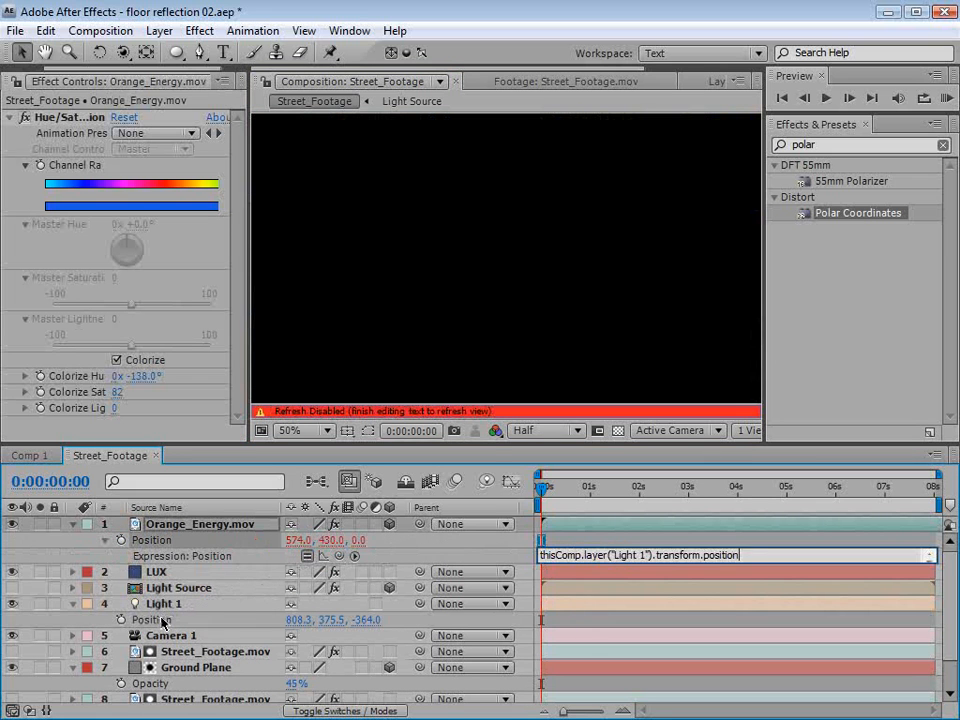
click(570, 621)
- Turn off Accepts Lights in the material options of Orange_Energy.mov
click(162, 524)
key(s)
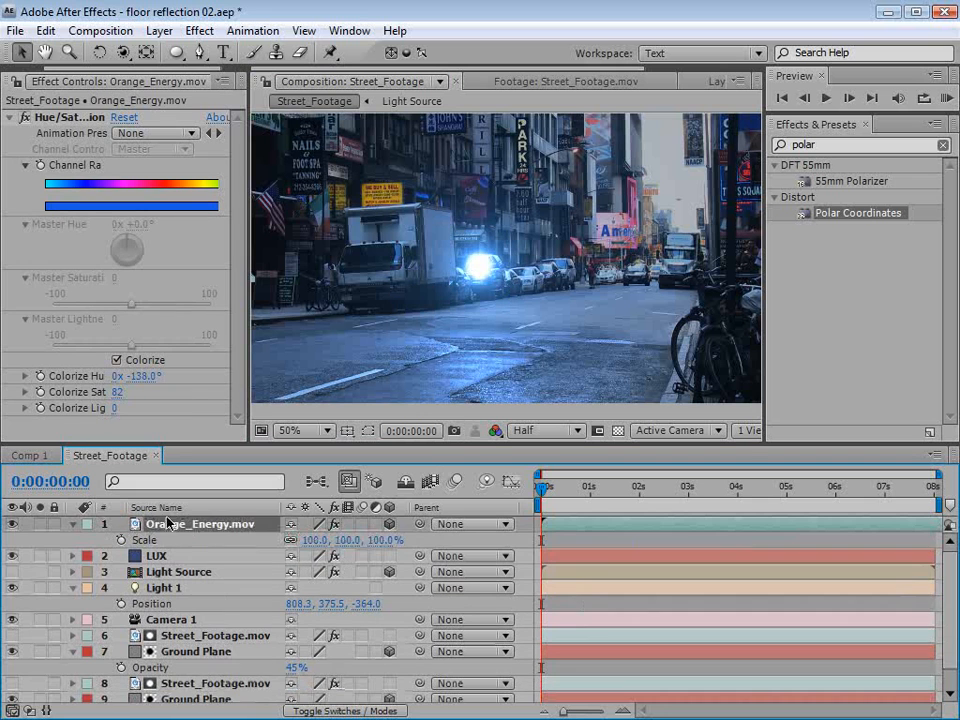
click(72, 525)
click(72, 525)
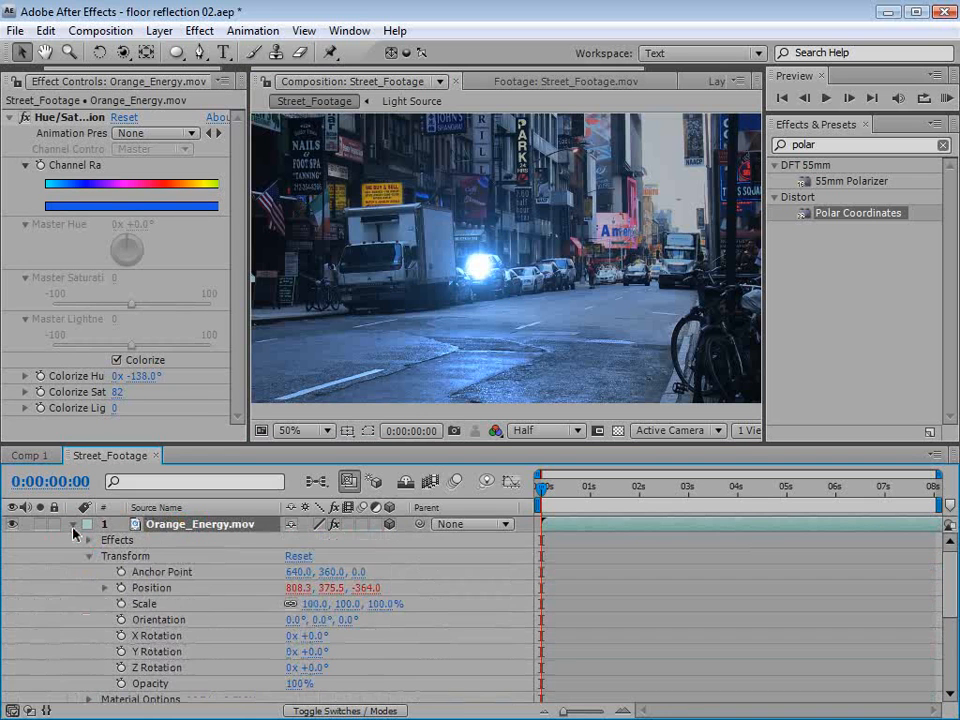
key(space)
drag(203, 656, 193, 576)
click(88, 617)
key(space)
drag(92, 685, 88, 619)
drag(240, 664, 242, 651)
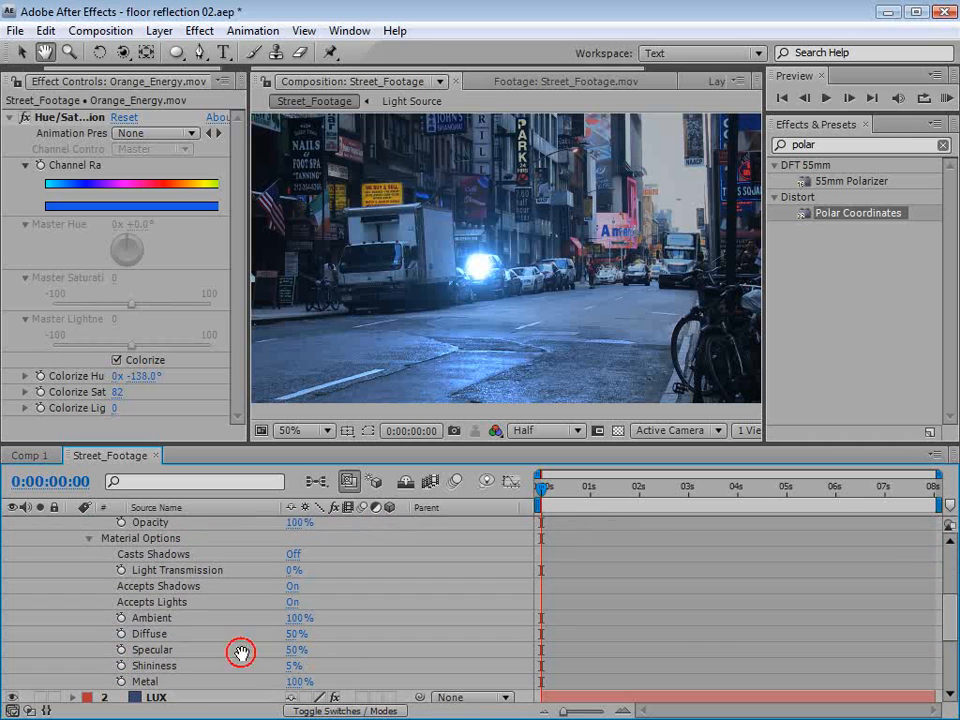
click(293, 603)
scroll(190, 570, up, 4)
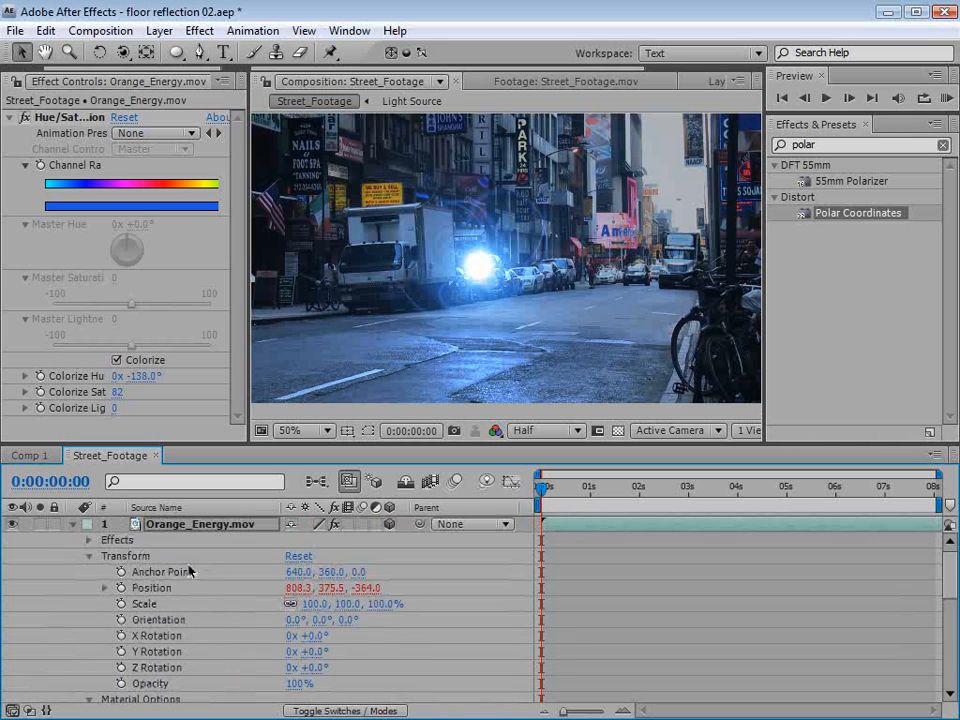
- Scale the Orange_Energy.mov layer to 58%
click(70, 524)
click(476, 321)
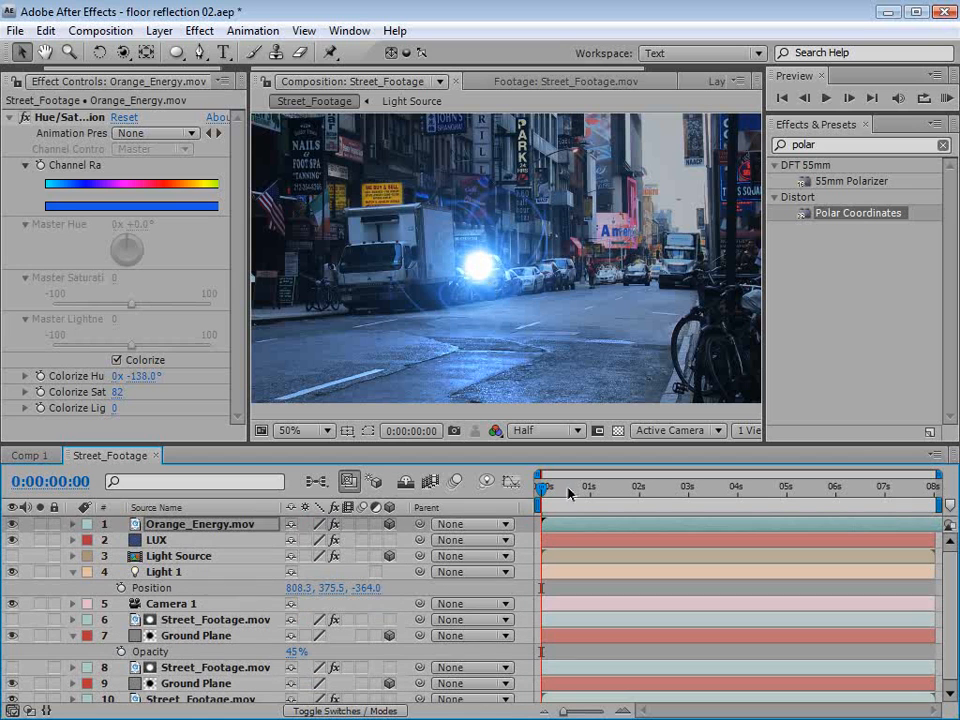
key(s)
mouse_move(336, 540)
mouse_down()
mouse_move(303, 549)
mouse_move(320, 549)
mouse_up()
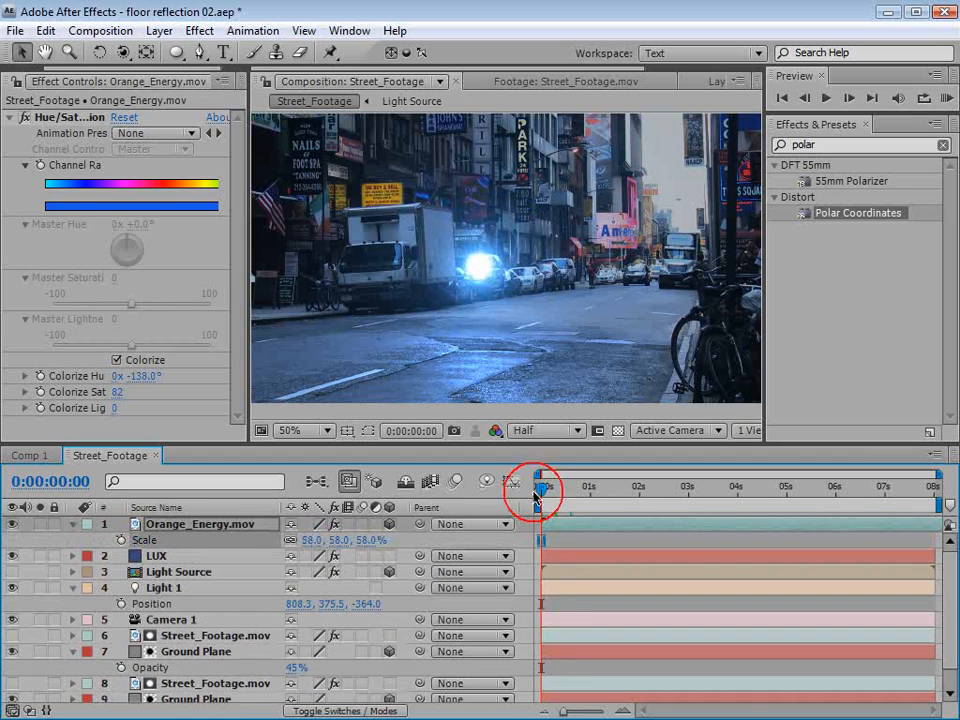
- Keyframe Light 1's Position at 0:00:00:00 and move it far down the street to about 646, 375.5, 4672
click(157, 588)
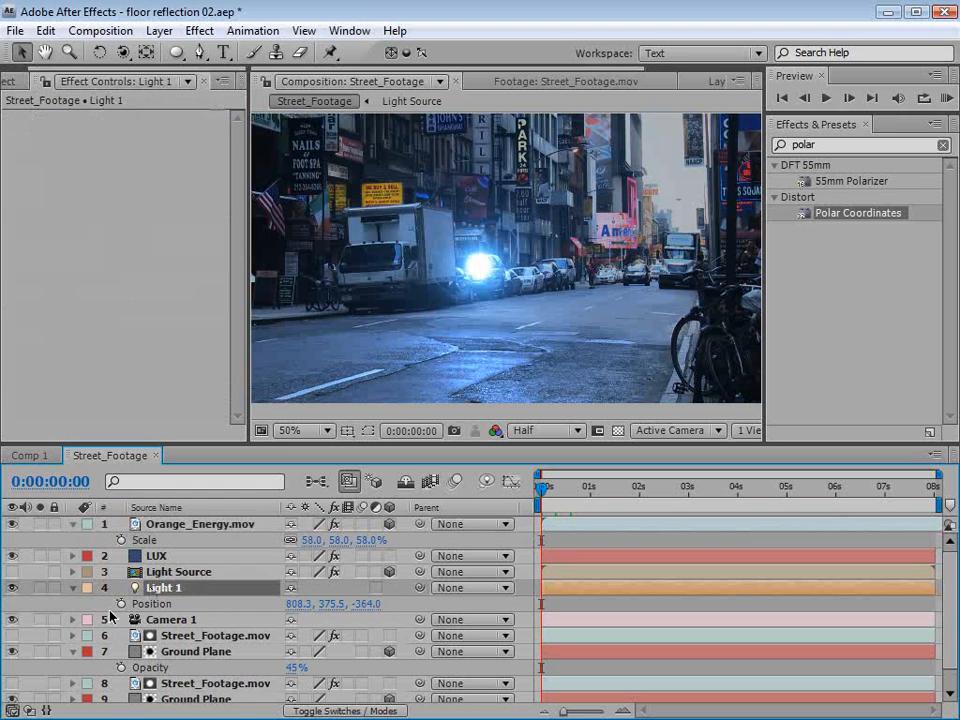
click(120, 605)
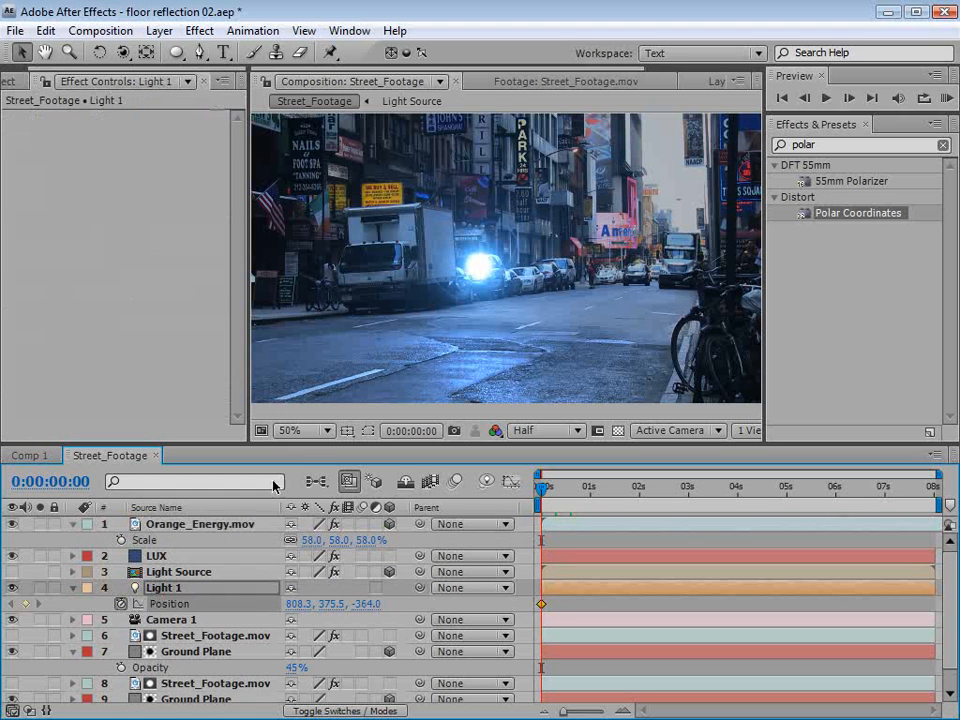
click(478, 258)
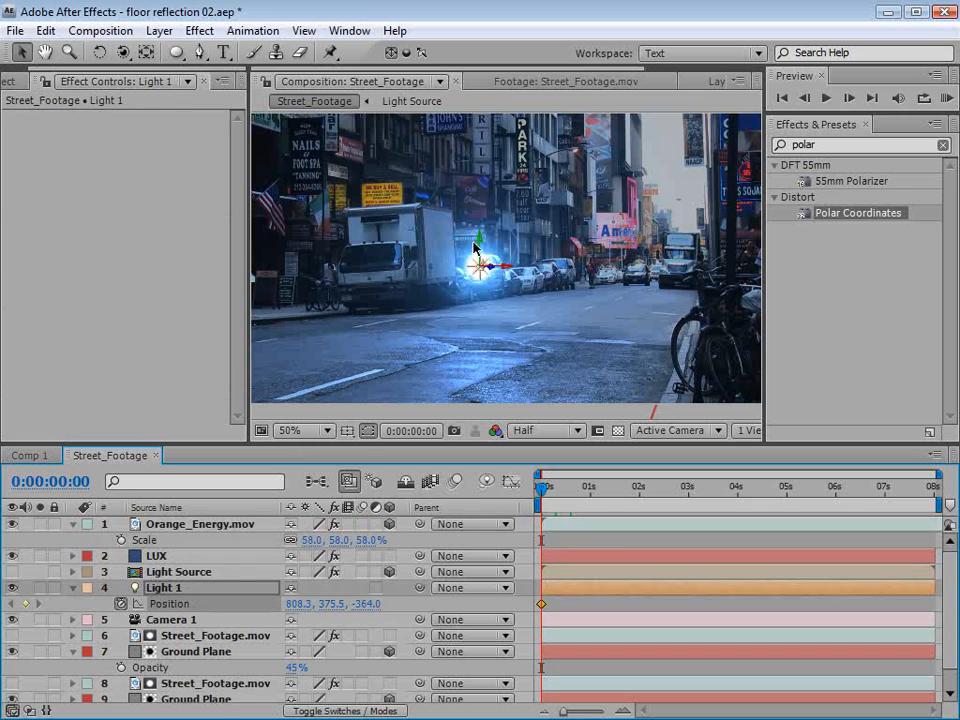
drag(492, 270, 945, 317)
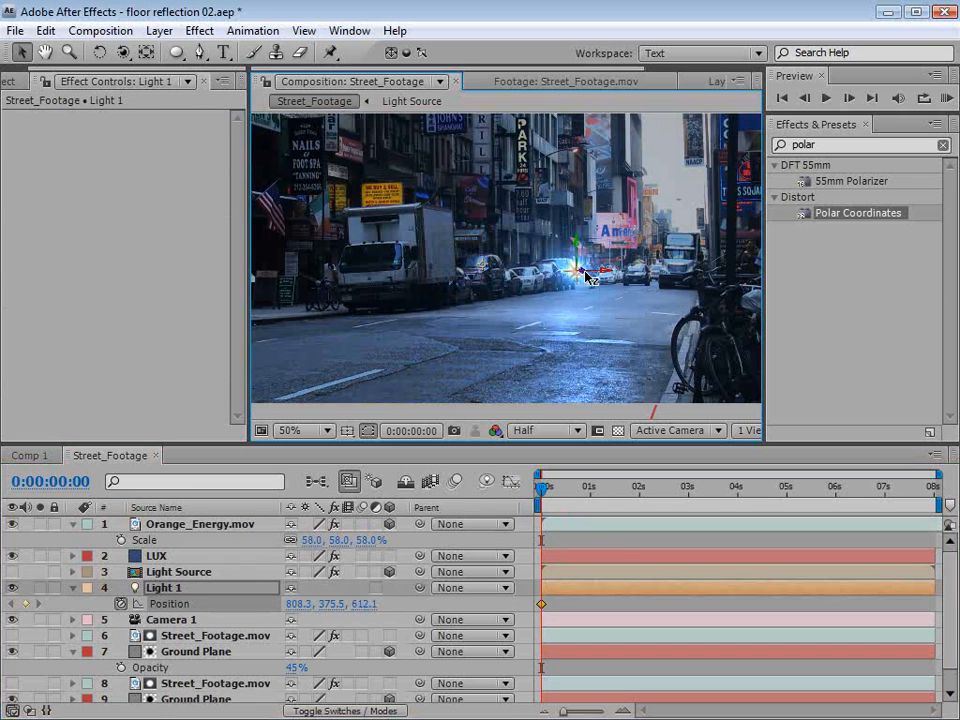
drag(585, 276, 700, 280)
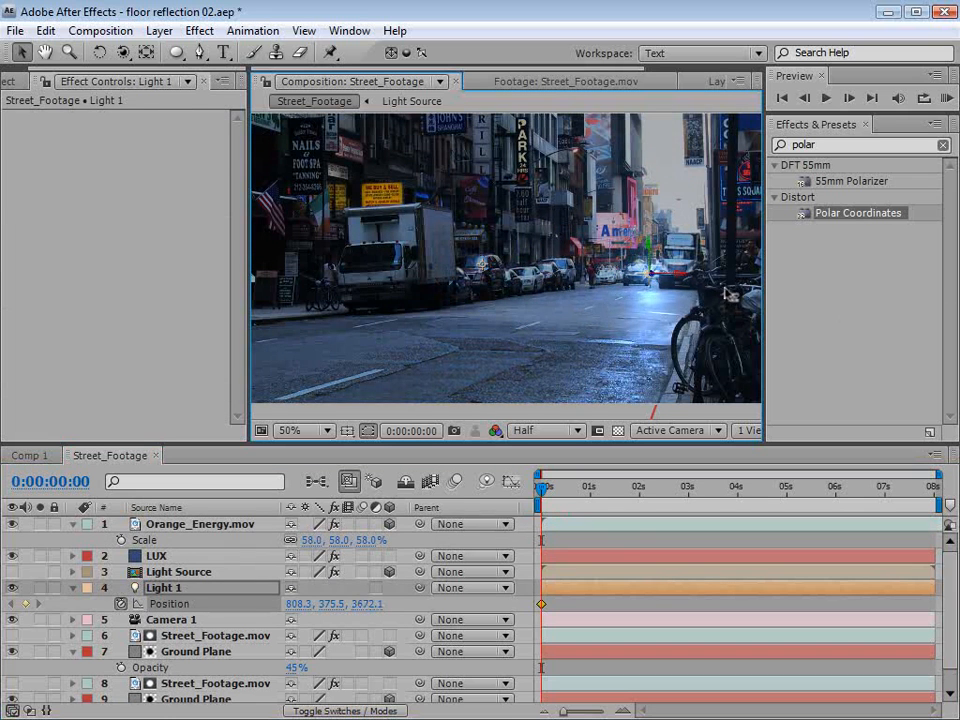
- At 0:00:04:23, move Light 1 past the truck and out of frame to about 1157, 375.5, -1709, and preview the motion
drag(553, 487, 786, 511)
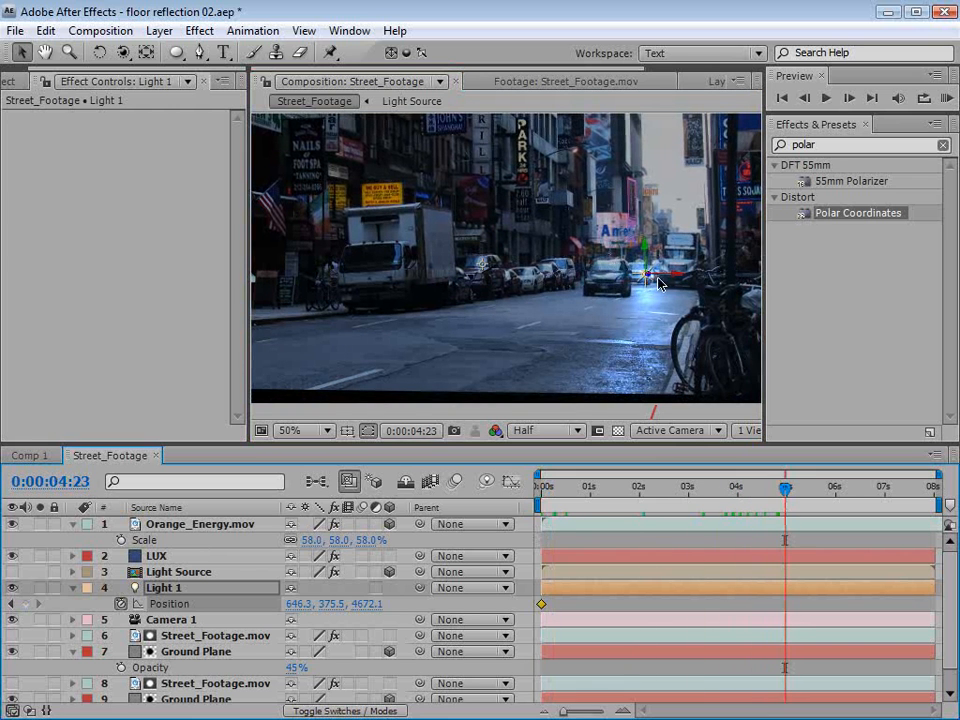
drag(647, 274, 368, 344)
drag(387, 265, 447, 268)
scroll(465, 284, down, 1)
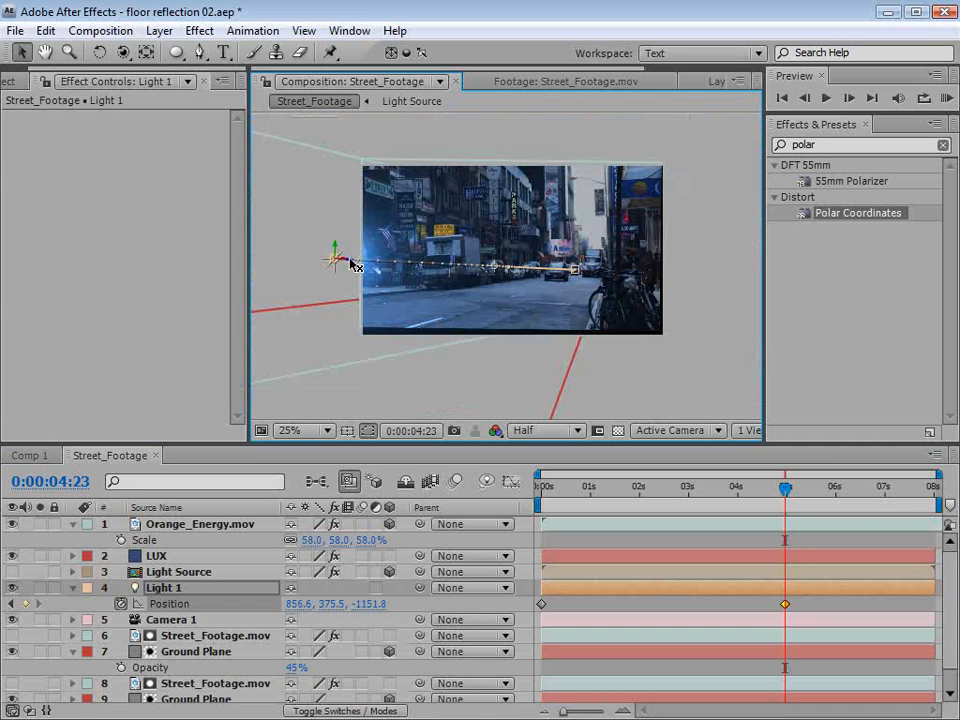
drag(352, 265, 463, 262)
key(period)
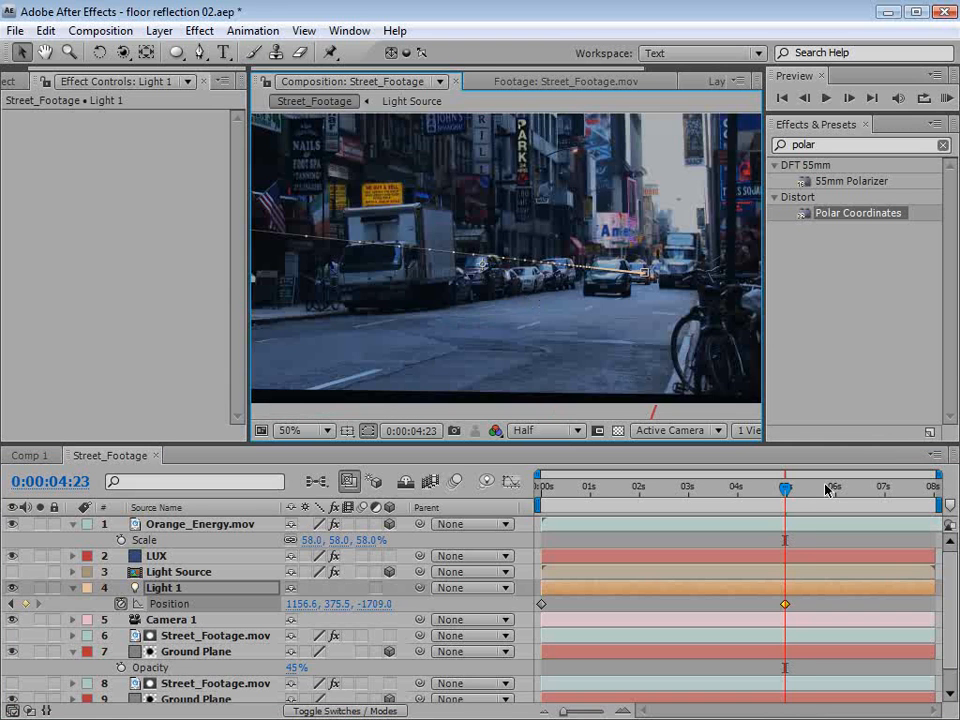
drag(785, 488, 658, 521)
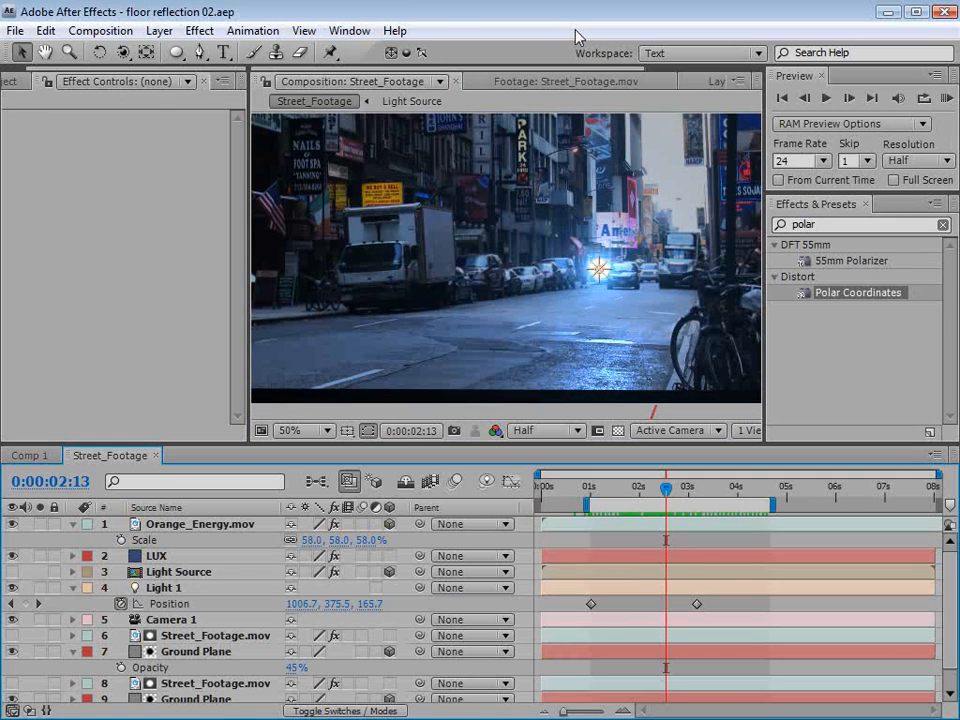
- Switch to Firefox to look at the 3D Stroke Effect tutorial, and review the Surface Light movie before returning to After Effects
key(alt+Tab)
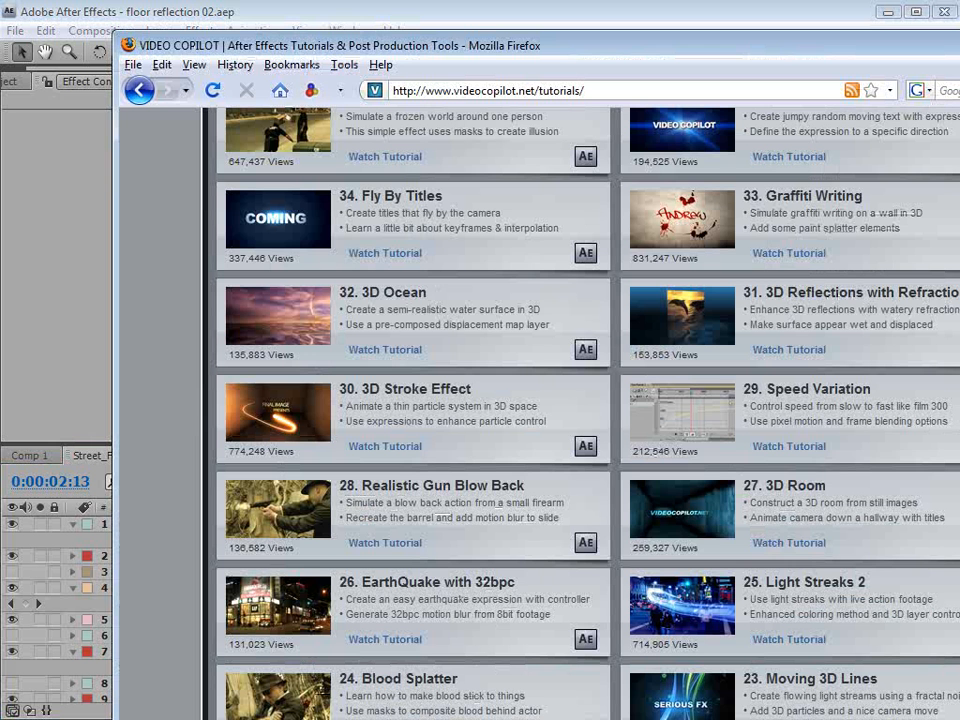
triple_click(376, 408)
click(463, 418)
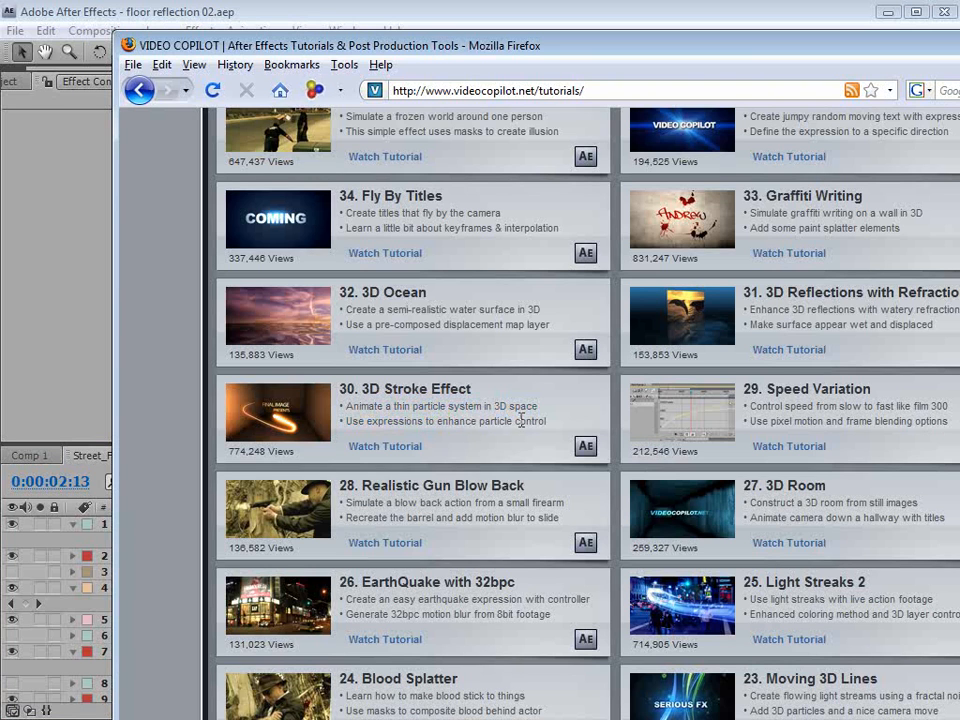
mouse_move(282, 416)
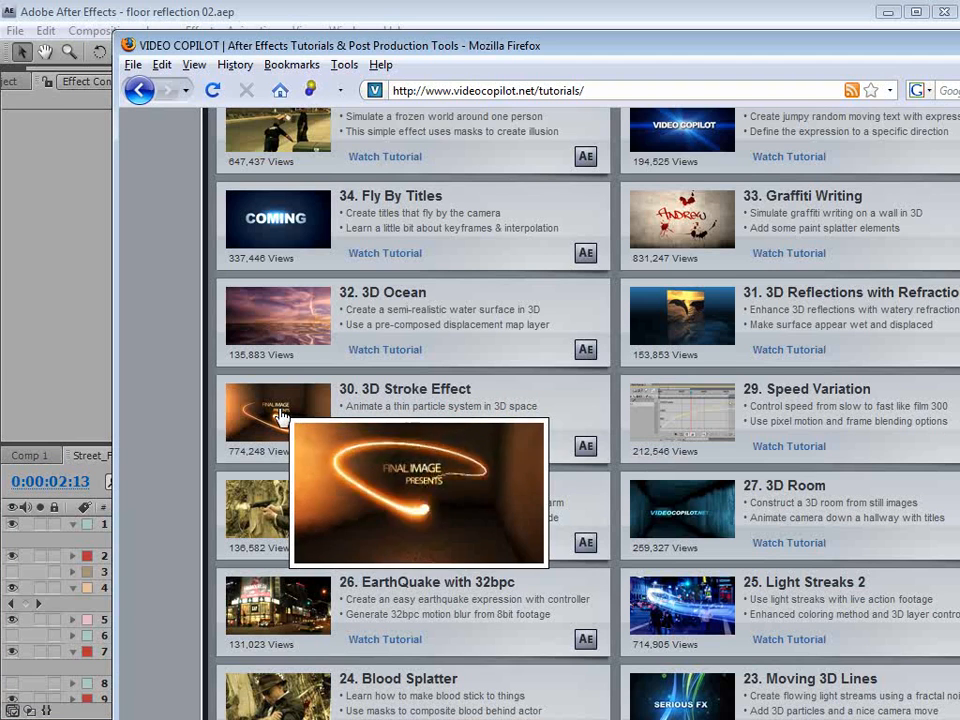
drag(367, 406, 412, 417)
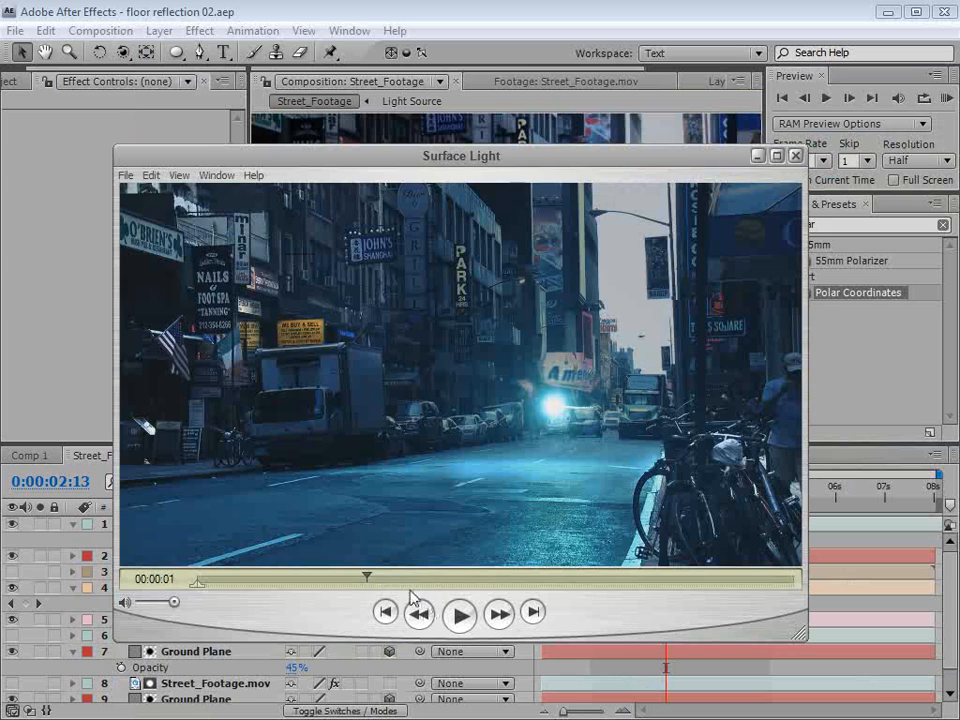
drag(366, 578, 388, 580)
click(529, 9)
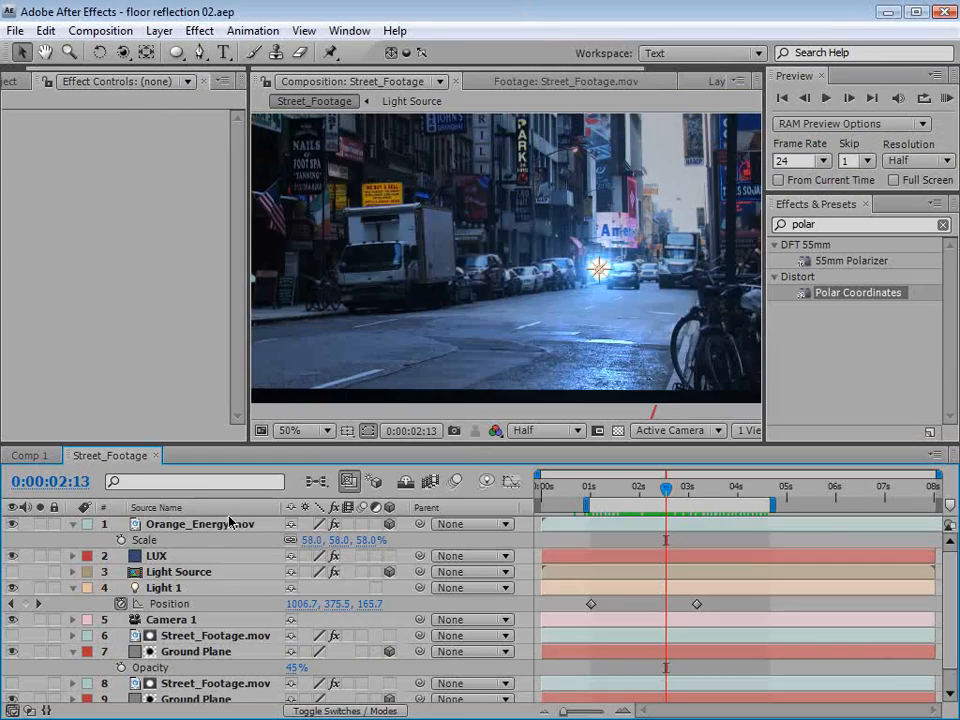
- Create a new 1280 × 720 solid named Part and apply the Particular effect to it
click(153, 34)
mouse_move(287, 55)
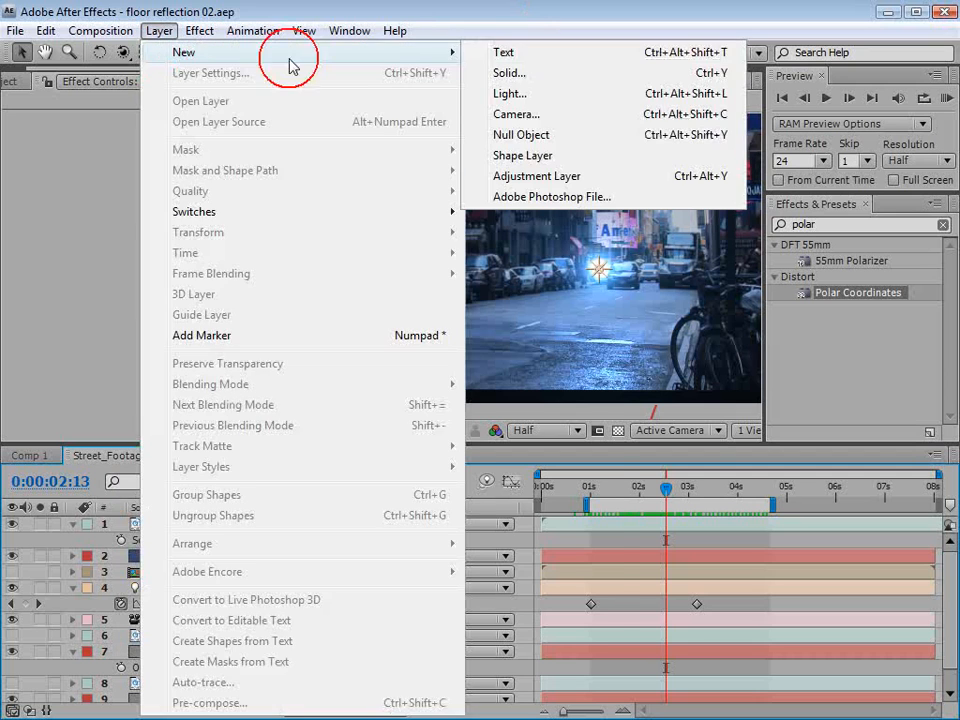
click(534, 75)
text(Part)
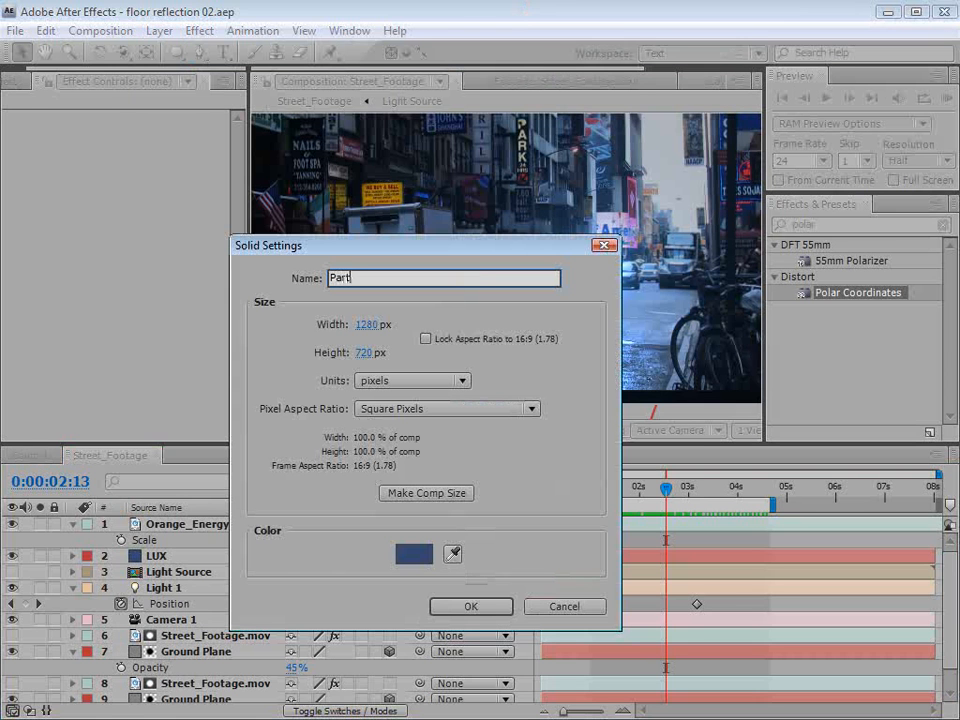
key(Return)
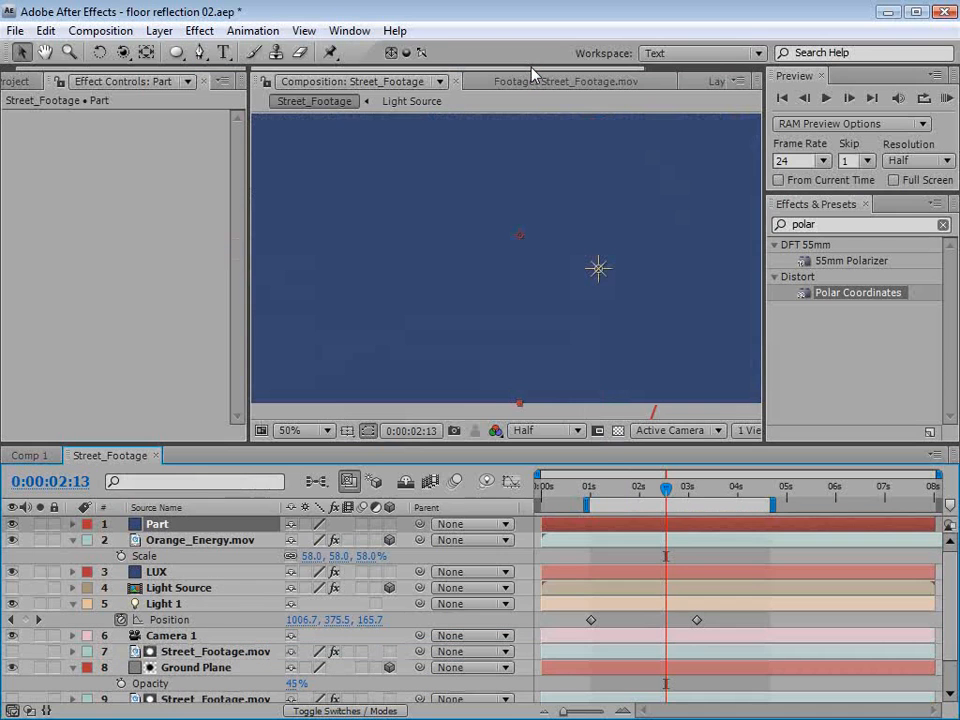
click(199, 31)
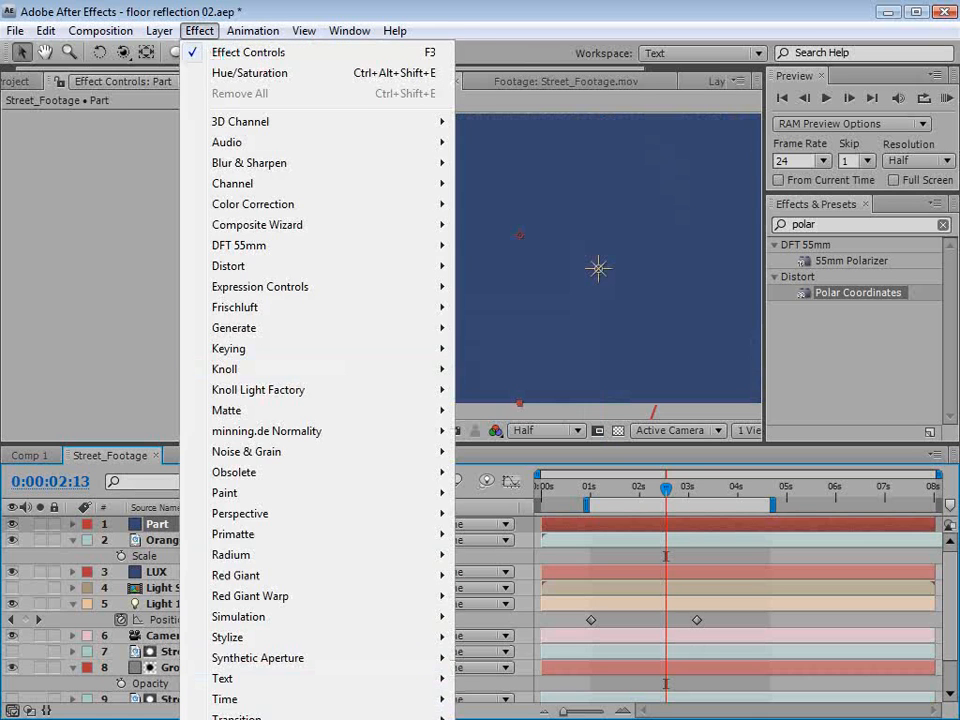
click(500, 718)
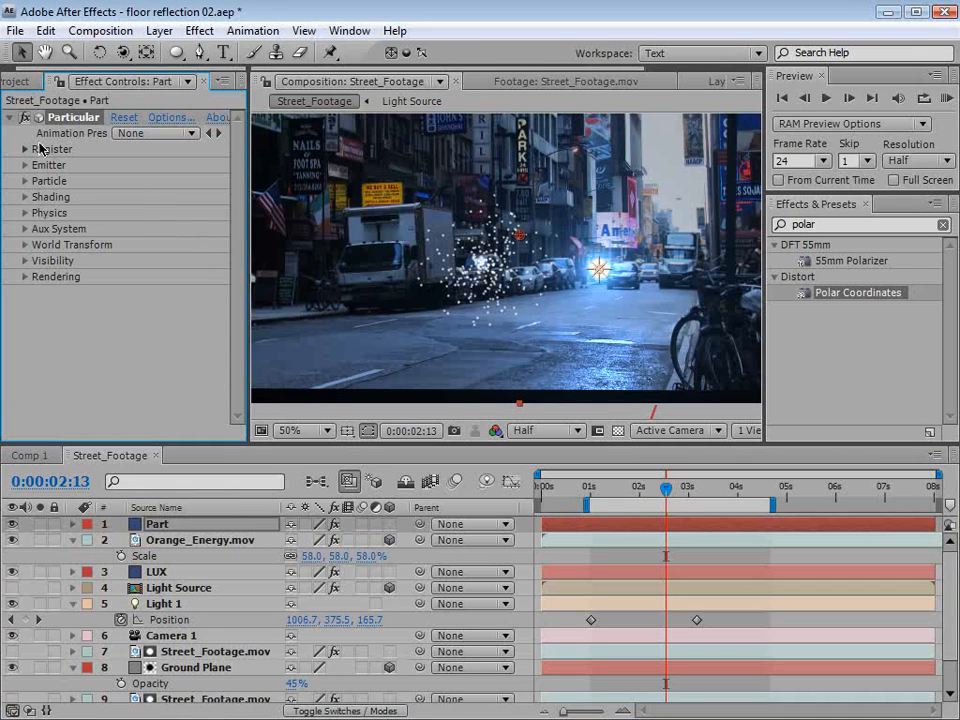
- Set Particular's Emitter Type to Light(s) and dismiss the notice about light naming
drag(248, 235, 272, 241)
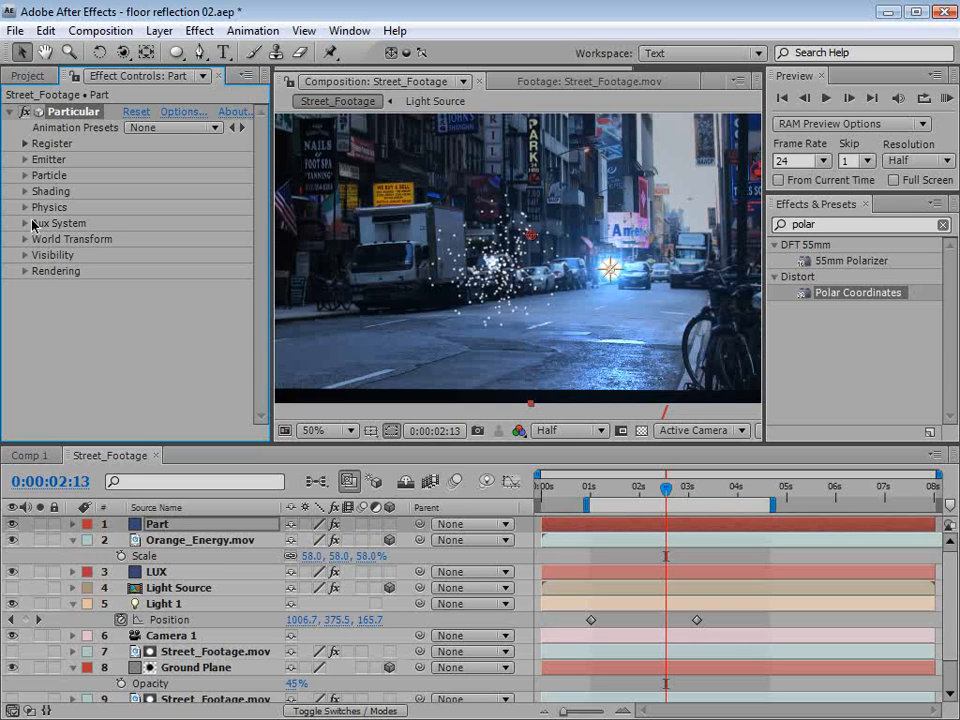
click(22, 160)
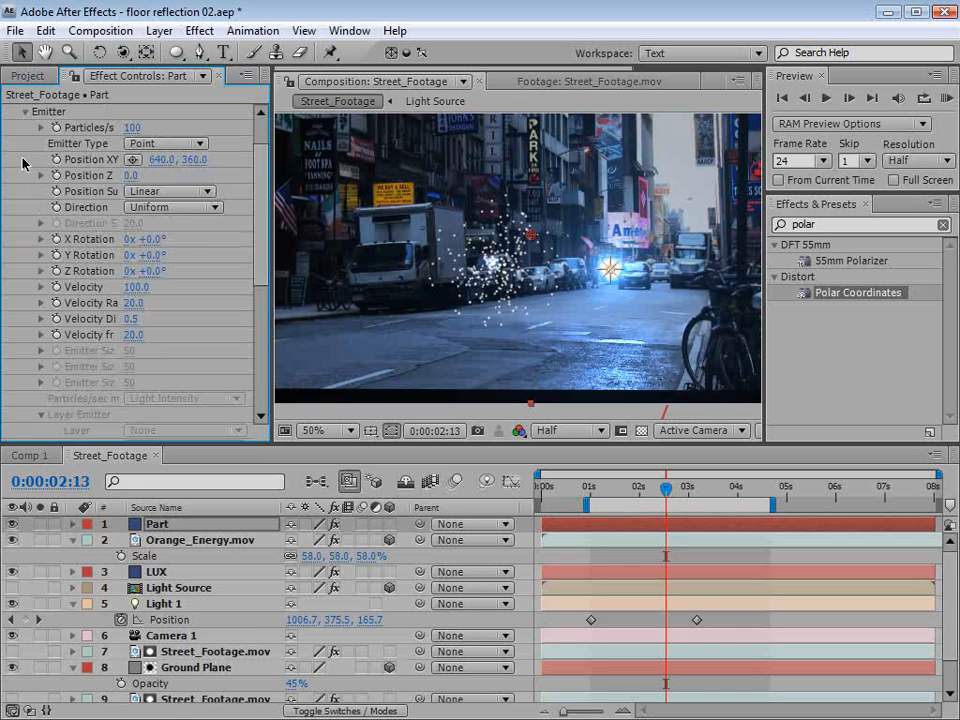
click(185, 146)
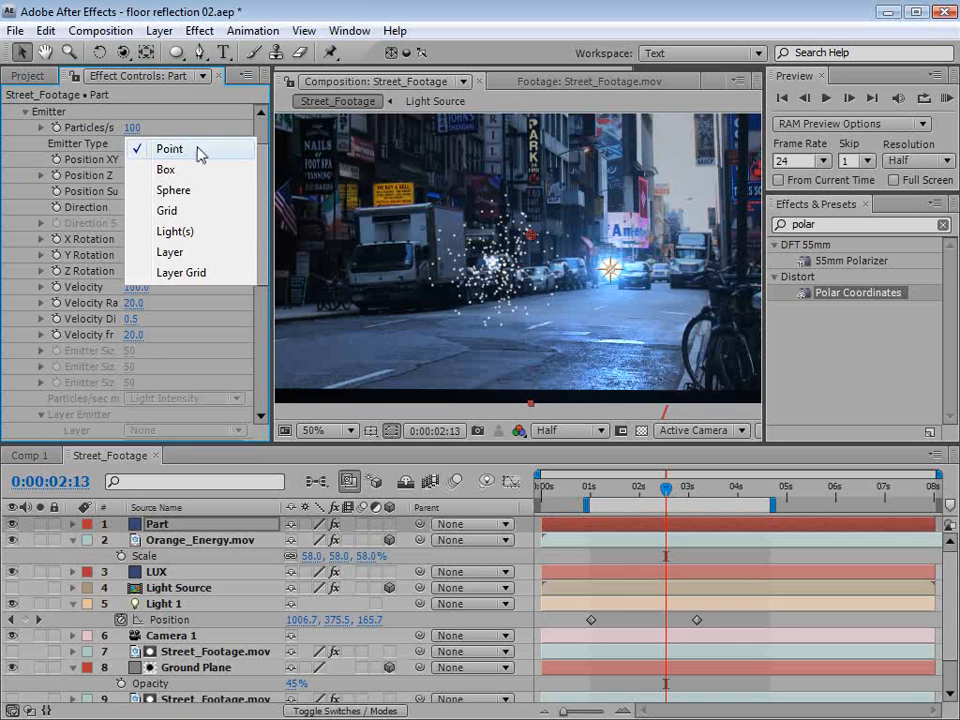
click(187, 231)
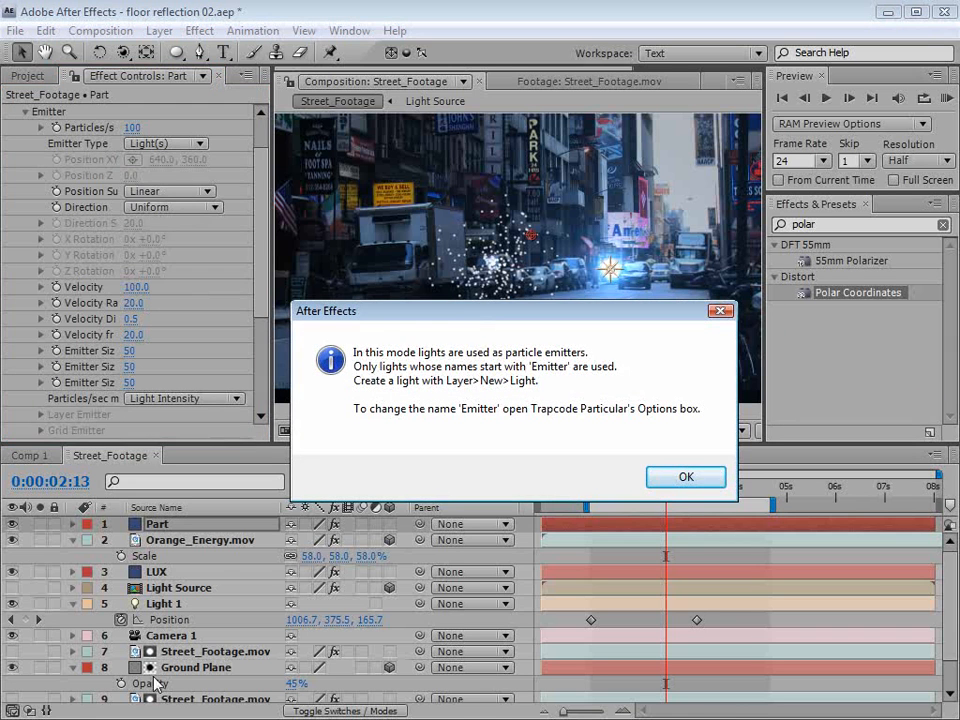
click(678, 482)
- Rename the Light 1 layer to Emitter
click(163, 604)
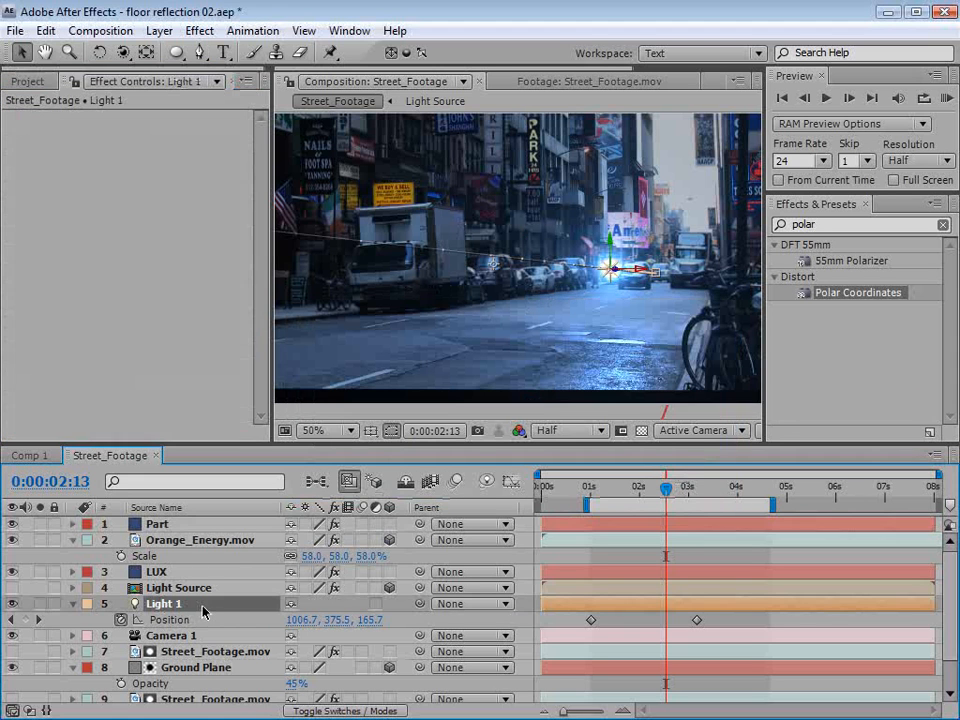
key(Return)
text(E)
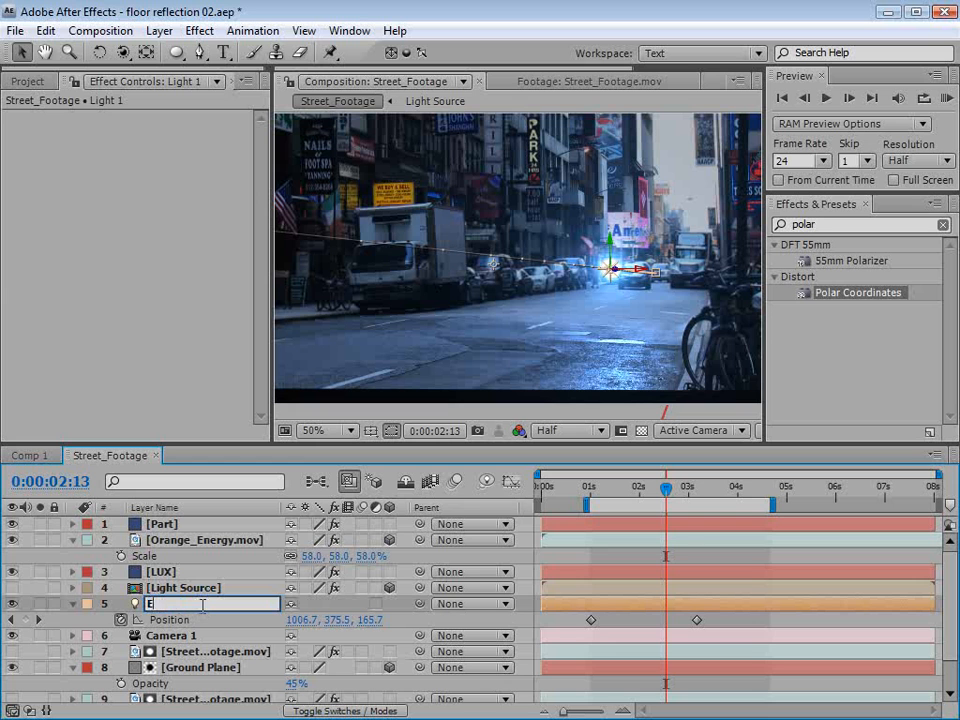
text(mitter)
key(Return)
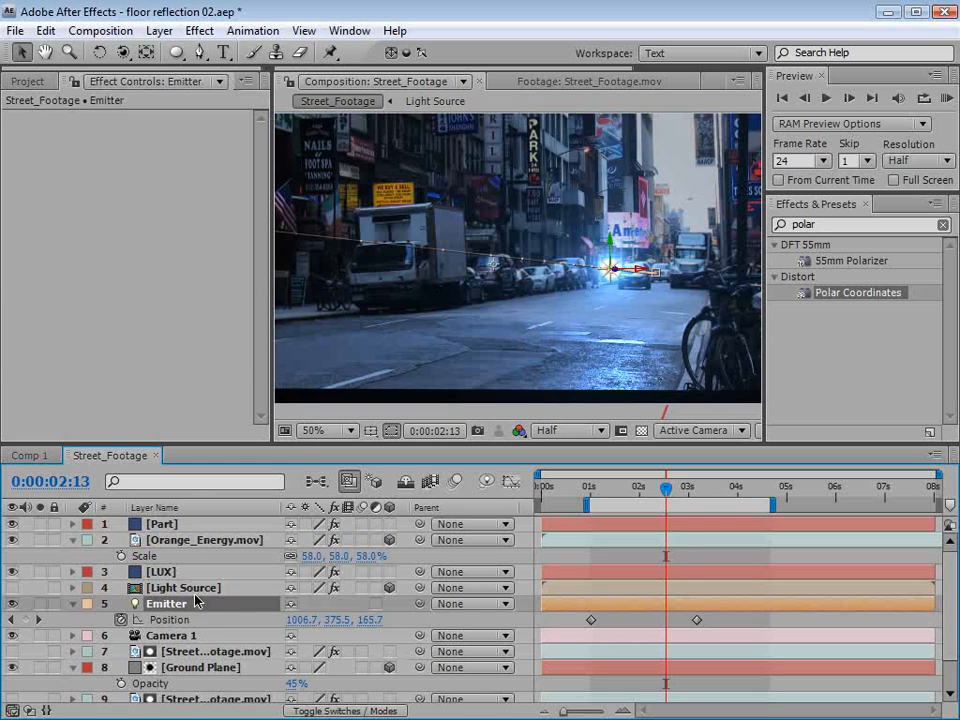
- Reselect the Part layer, check its Light(s) emitter type, and preview the particle trail at 0:00:02:23
click(176, 522)
click(166, 190)
click(166, 171)
click(167, 192)
click(170, 211)
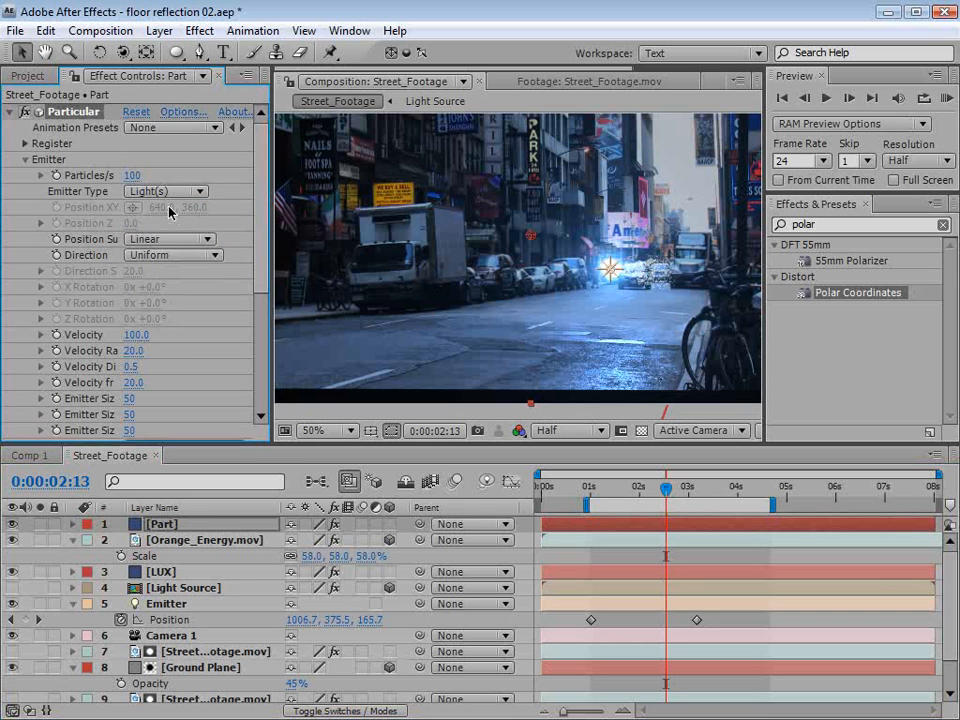
click(166, 191)
click(166, 191)
mouse_move(673, 497)
mouse_down()
mouse_move(689, 490)
mouse_move(667, 490)
mouse_move(685, 490)
mouse_up()
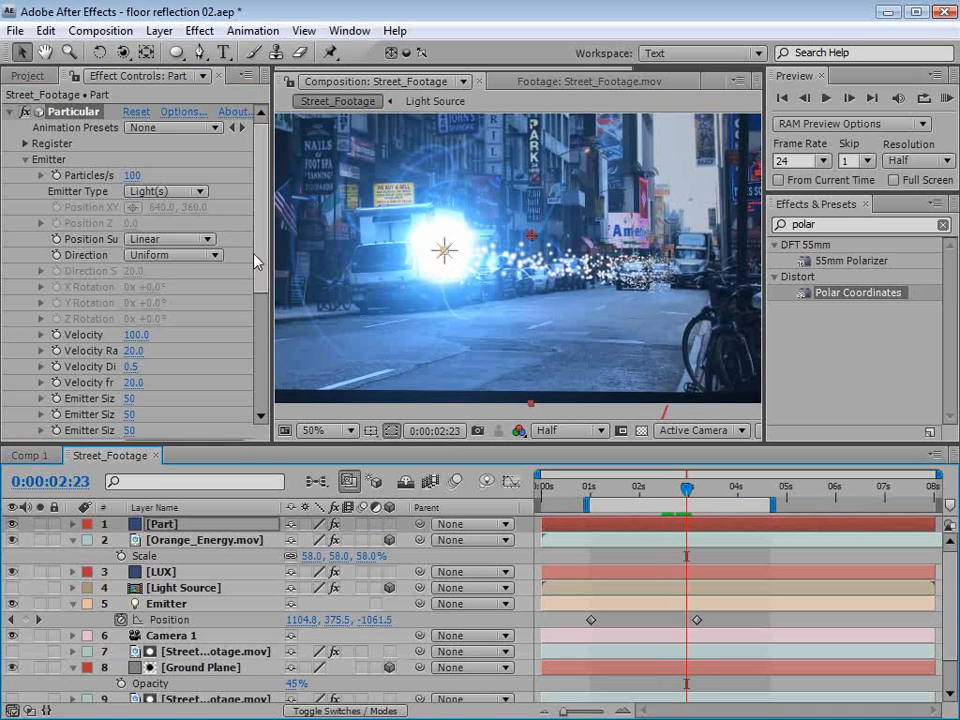
- Set Particular's Velocity and Emitter Size X, Y and Z to 0
scroll(262, 275, down, 3)
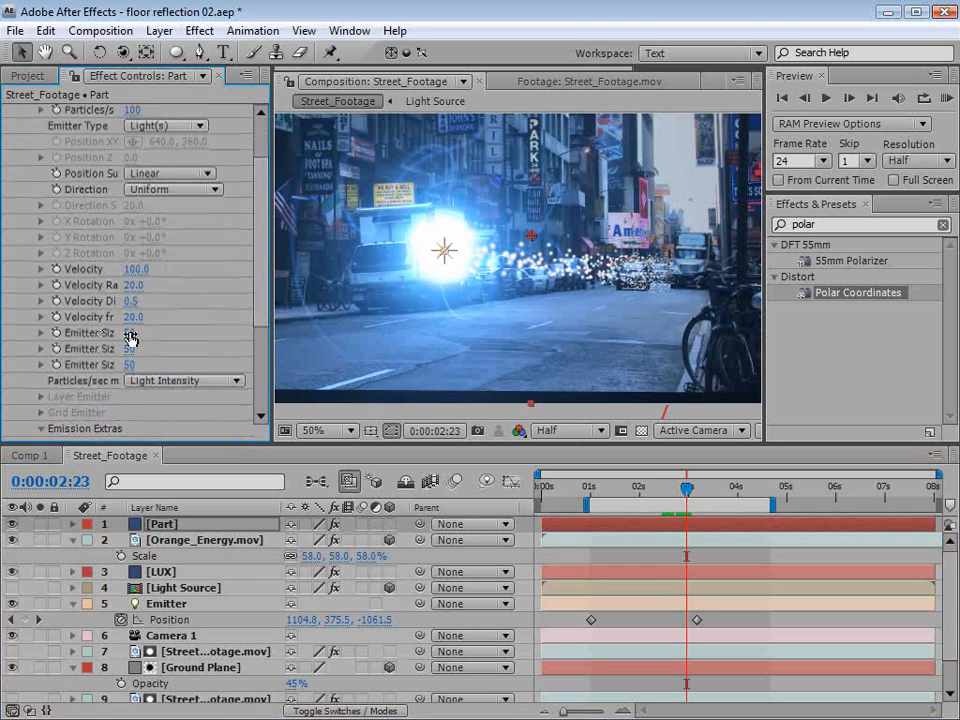
click(129, 333)
text(0)
key(Tab)
text(0)
key(Tab)
text(0)
key(Return)
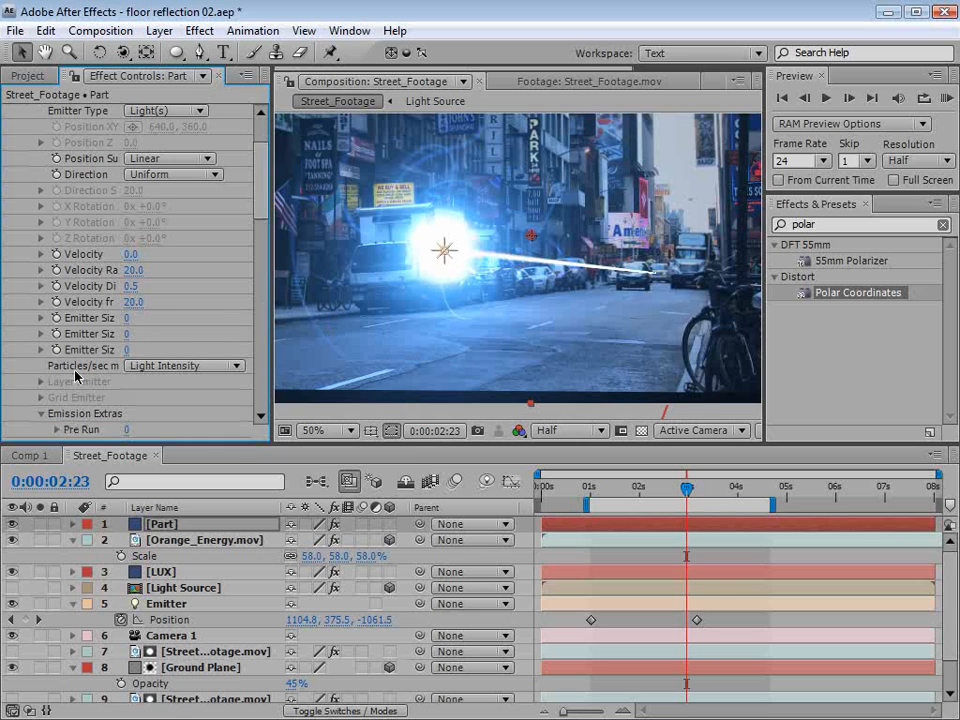
- Set the emitter's Particles/sec modifier to None and its Particles/sec to 220
click(163, 366)
click(180, 433)
drag(261, 220, 261, 184)
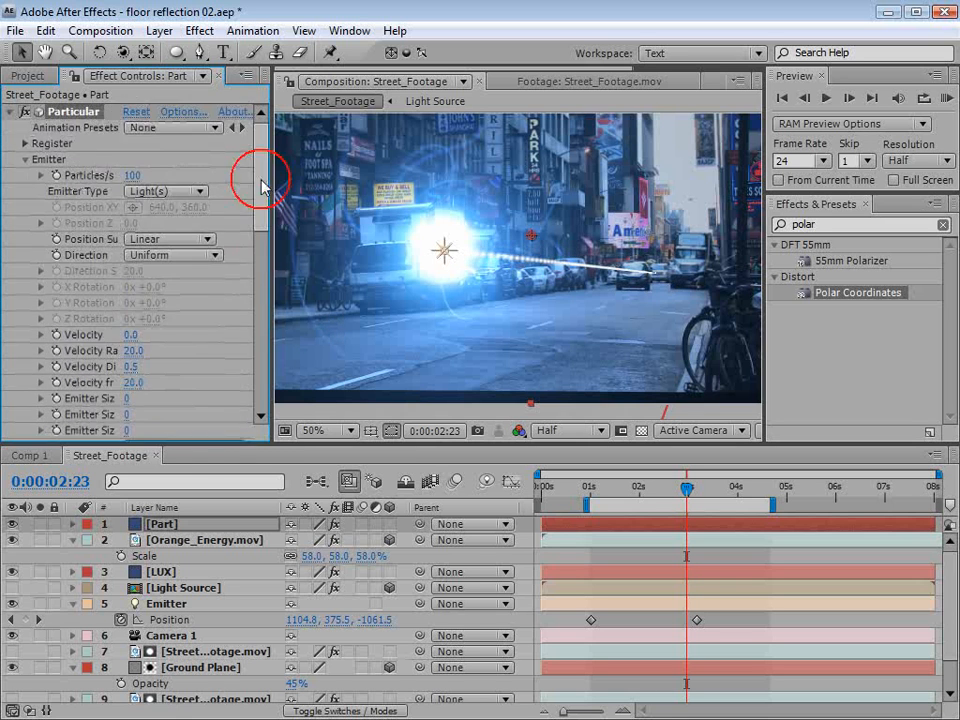
click(136, 173)
mouse_move(136, 173)
mouse_down()
mouse_move(156, 174)
mouse_move(124, 175)
mouse_move(150, 183)
mouse_up()
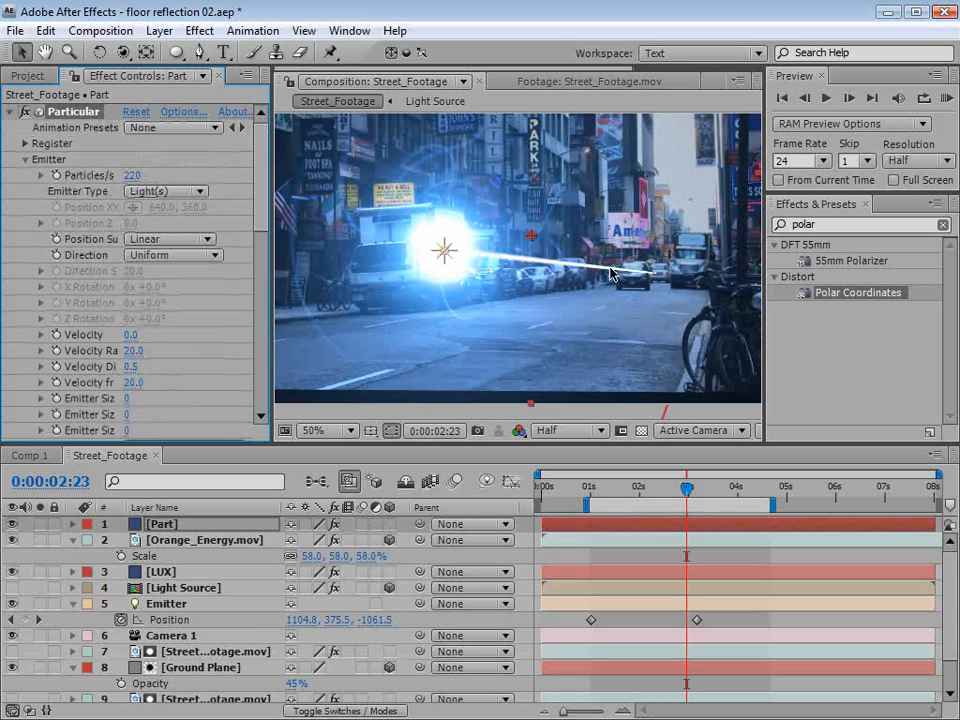
- Set the particle Size to 4 and inspect the thinner trail up close
drag(263, 210, 261, 315)
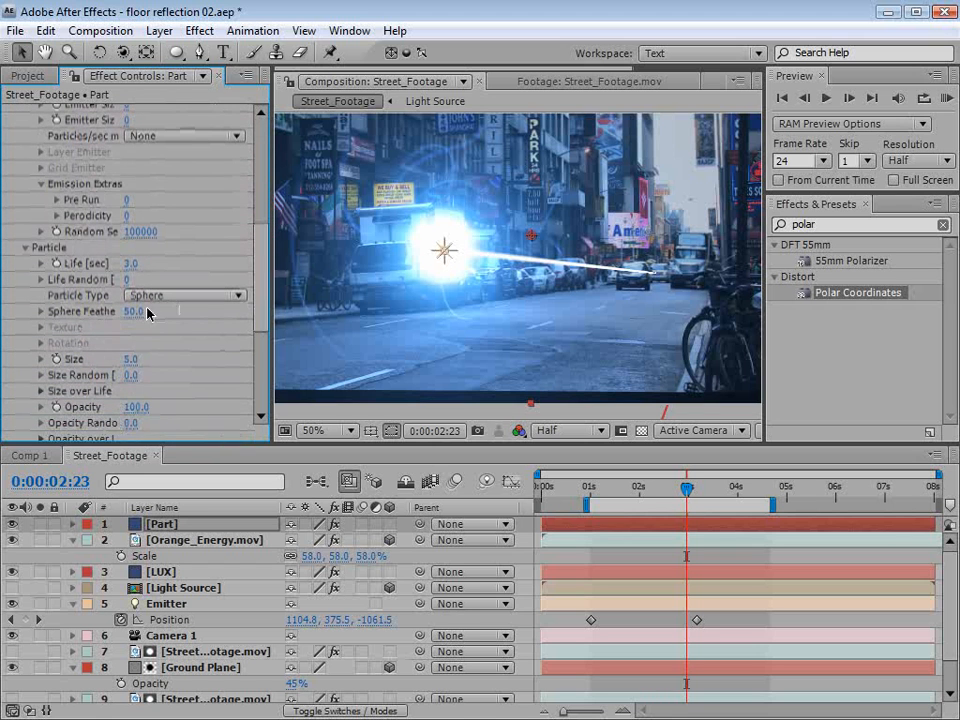
click(128, 359)
click(209, 343)
scroll(209, 343, down, 2)
scroll(414, 323, up, 1)
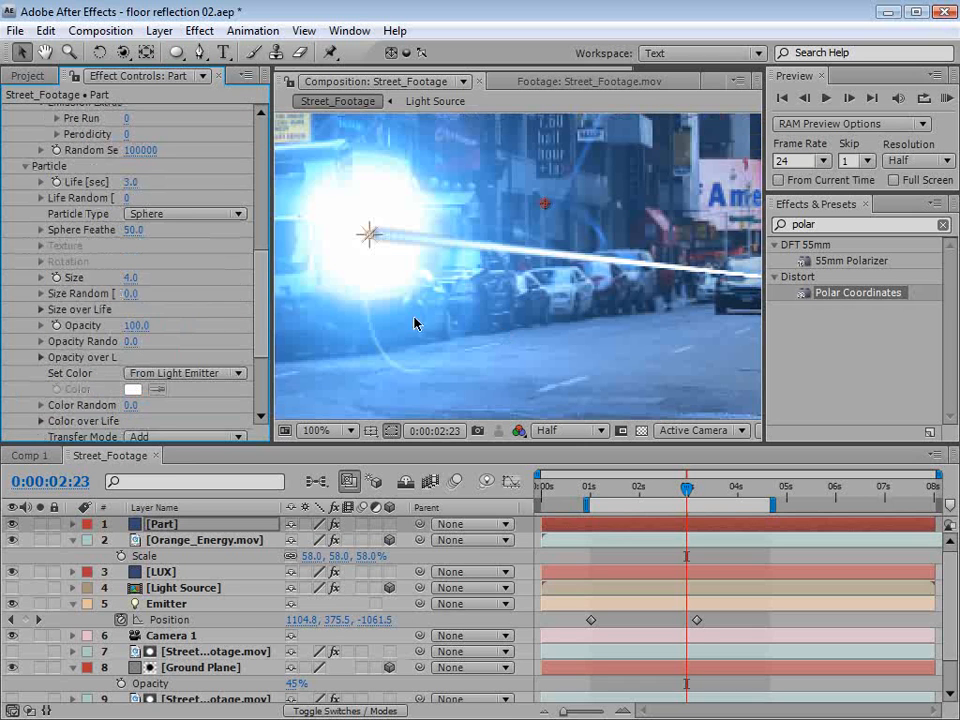
- Give the particles a Size over Life ramp that falls linearly from full size at birth to zero at death
click(40, 311)
drag(270, 349, 378, 352)
click(303, 345)
scroll(571, 268, down, 1)
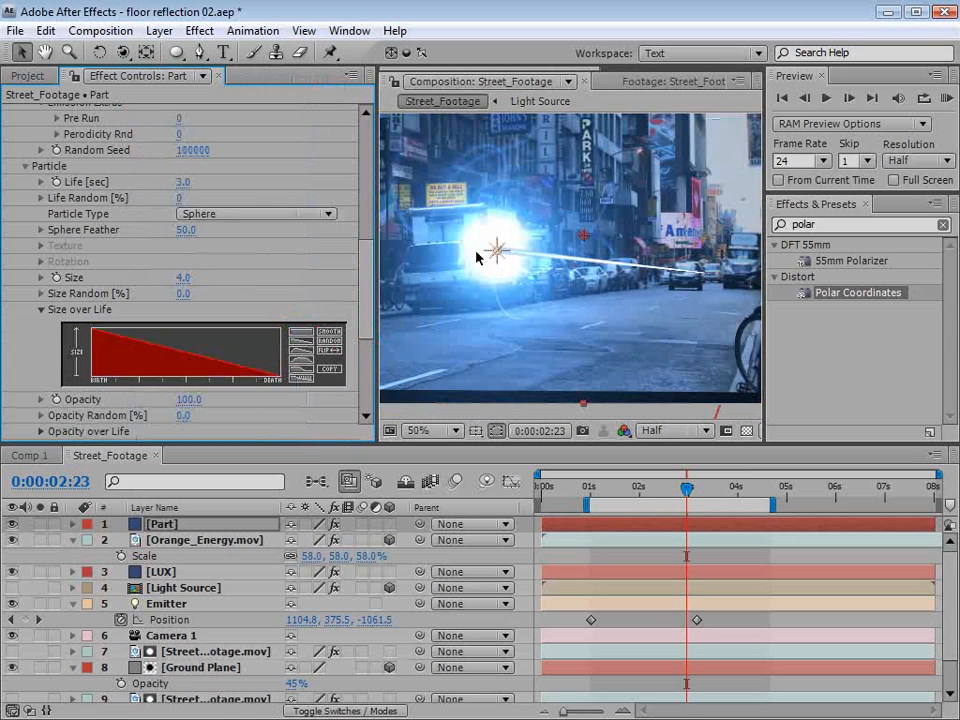
- Set the particle Life to 0.8 seconds
scroll(364, 274, up, 3)
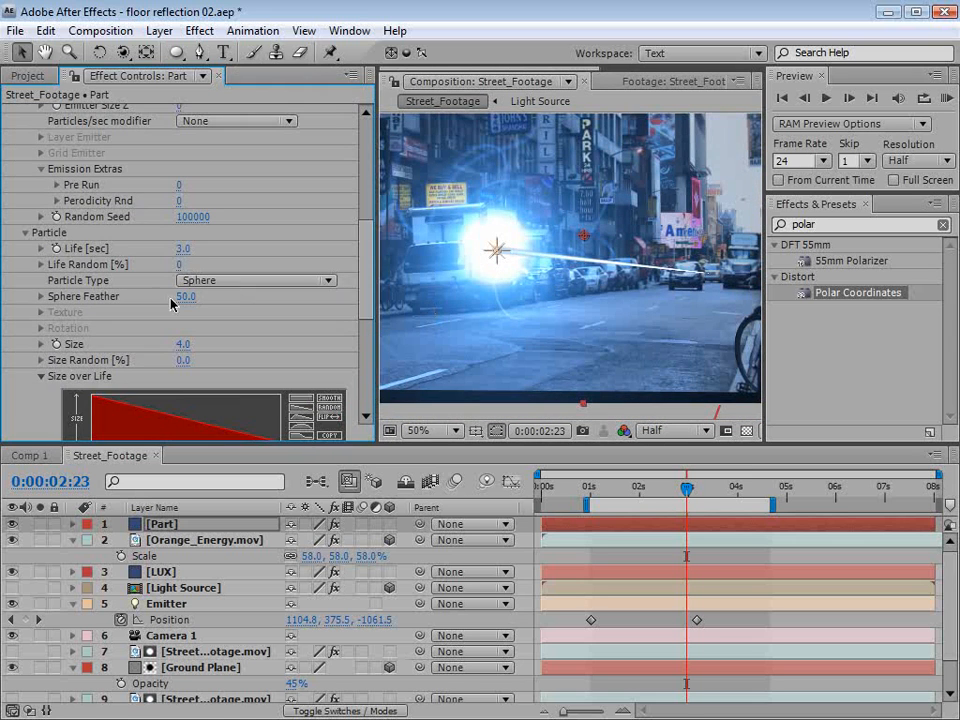
click(182, 248)
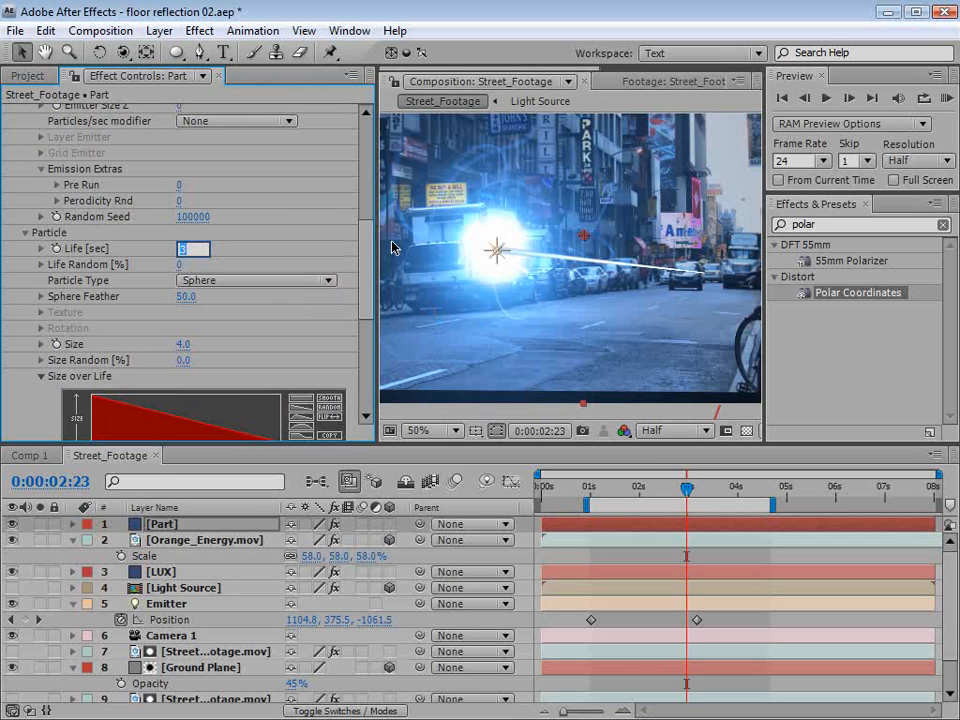
key(Return)
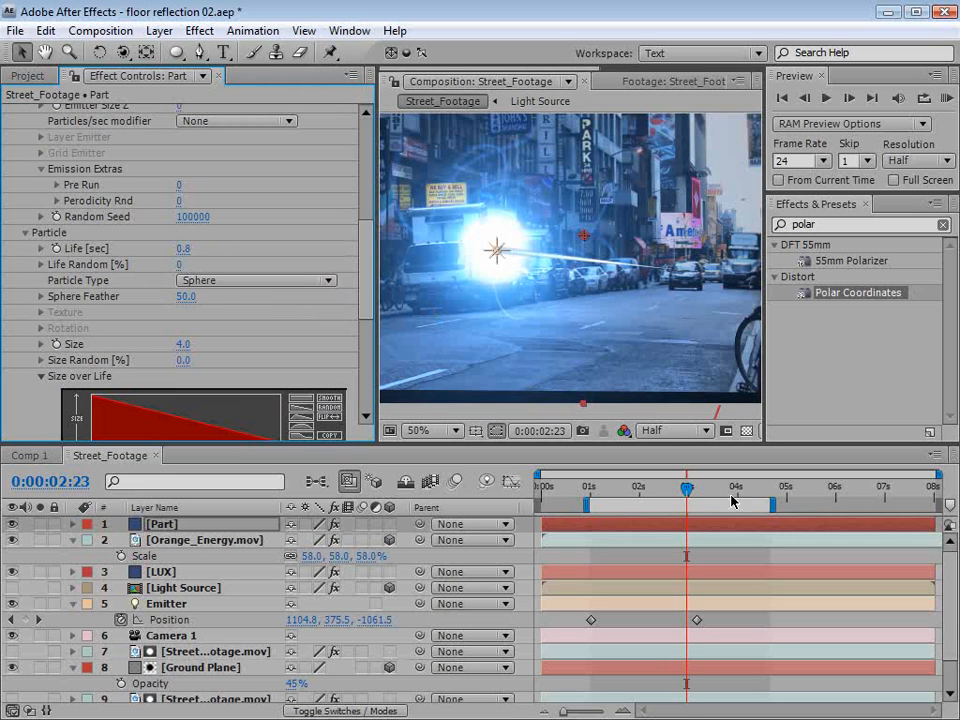
- Show the layer blending modes and set the Part layer's mode to Screen
key(F4)
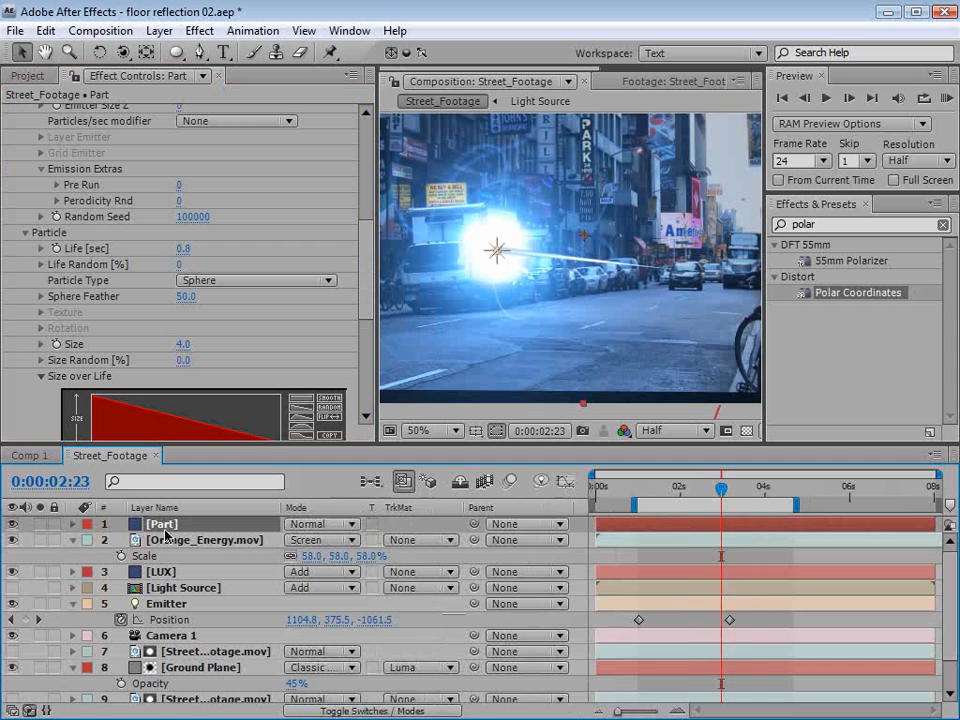
click(319, 527)
click(332, 718)
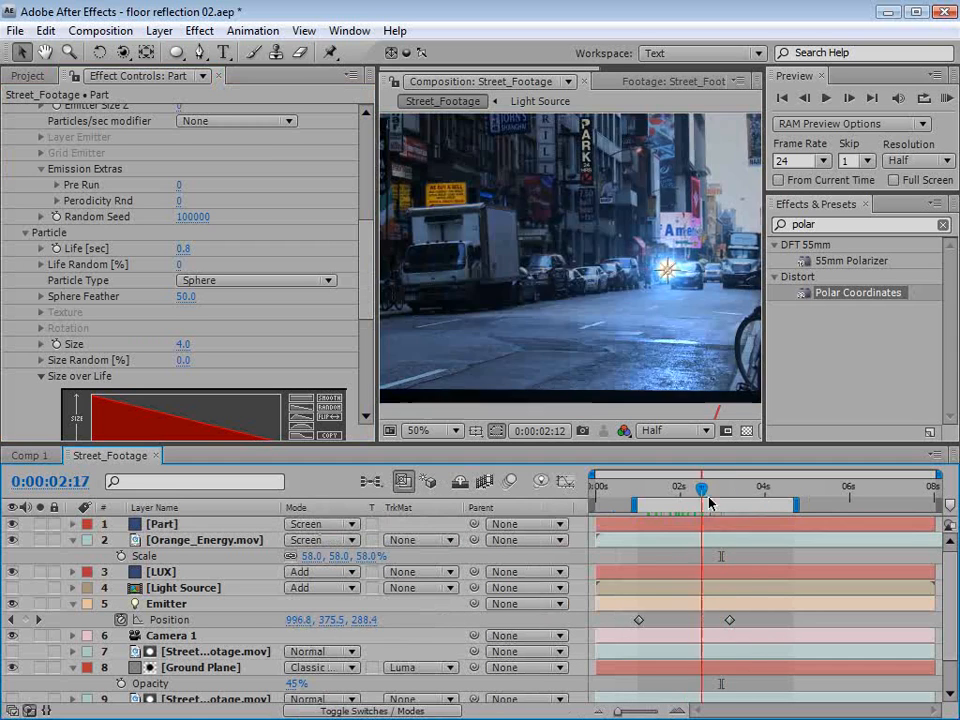
- Check the trail at 0:00:03:02 and increase Particles/sec above 310 for a denser streak
drag(709, 503, 727, 512)
drag(369, 272, 369, 182)
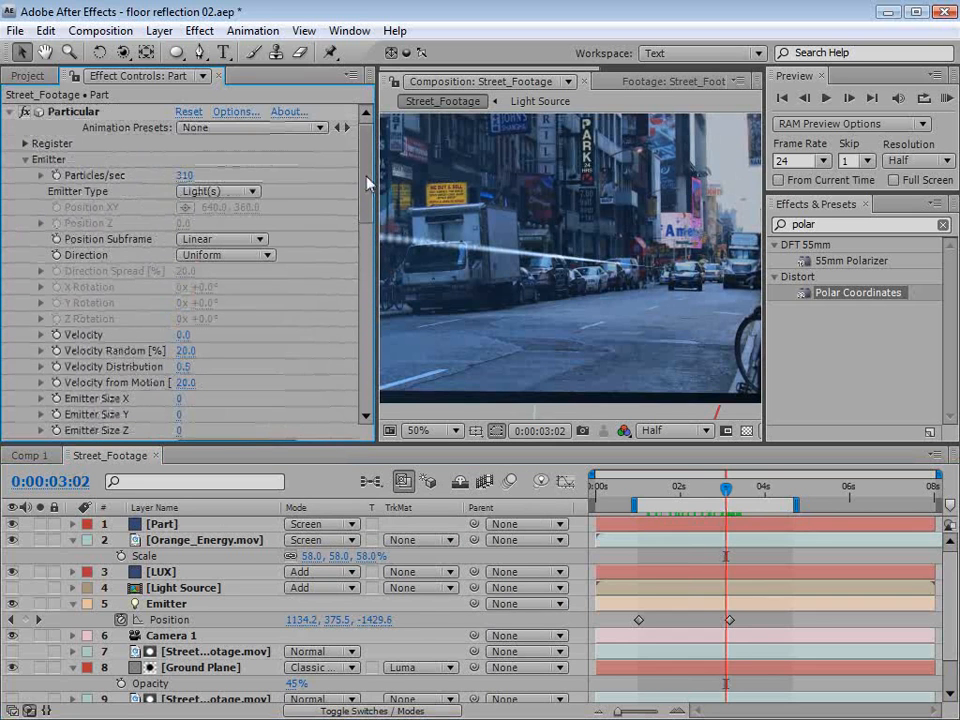
drag(184, 176, 265, 177)
- Lower the particle Opacity to 44
drag(366, 228, 364, 321)
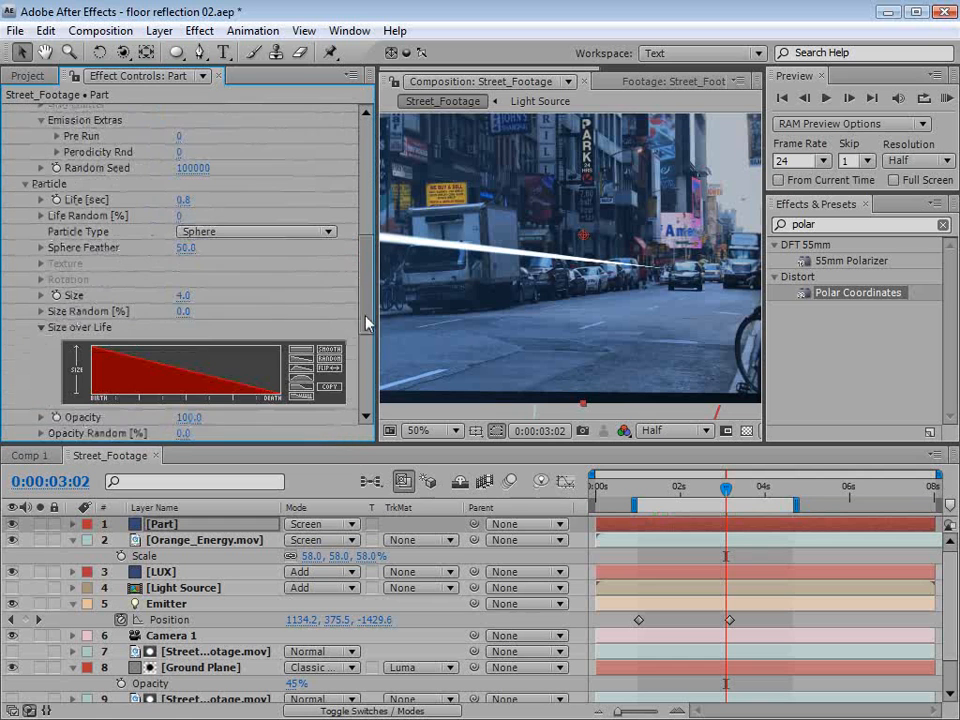
scroll(208, 334, down, 1)
mouse_move(186, 376)
mouse_down()
mouse_move(100, 375)
mouse_move(126, 374)
mouse_up()
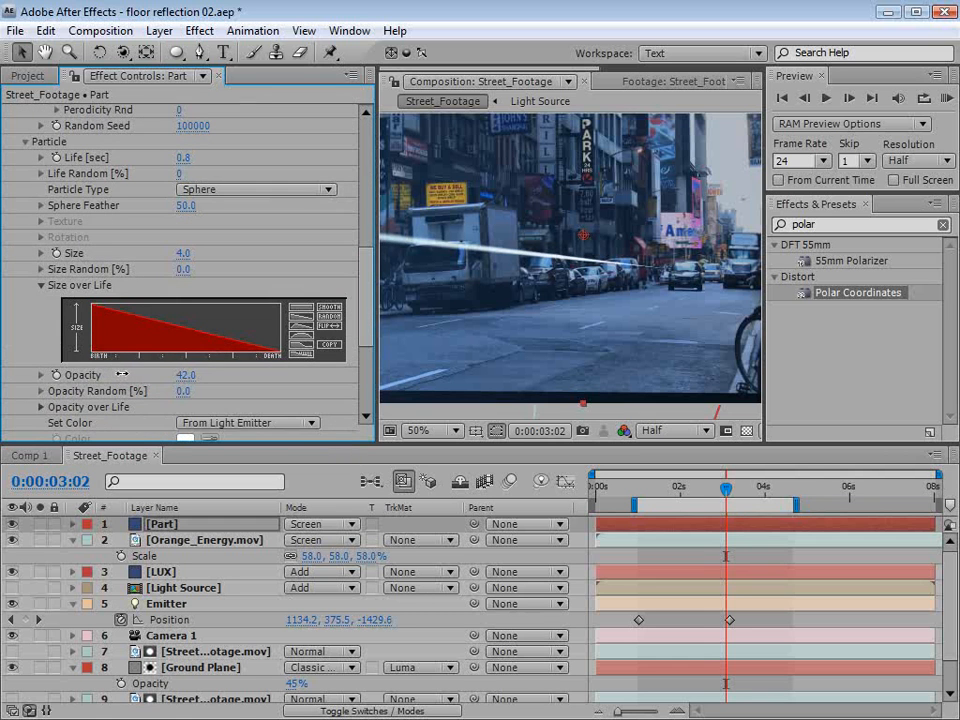
drag(122, 374, 124, 374)
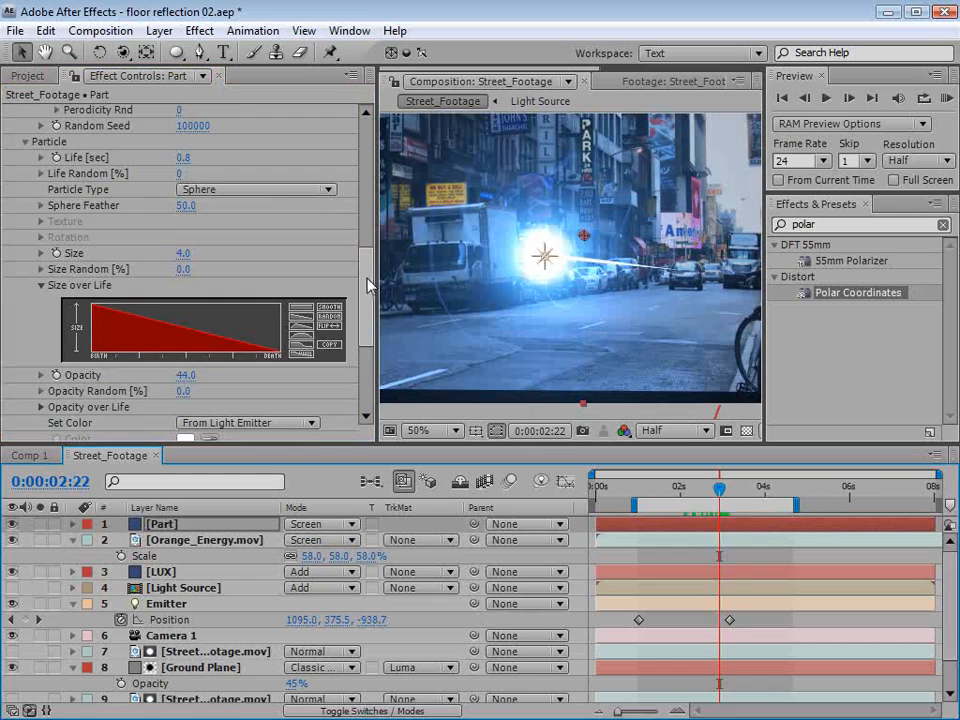
- In Particular's Air physics, raise the Turbulence Field's Affect Position and scrub the timeline to preview the wavering trail
drag(366, 280, 366, 375)
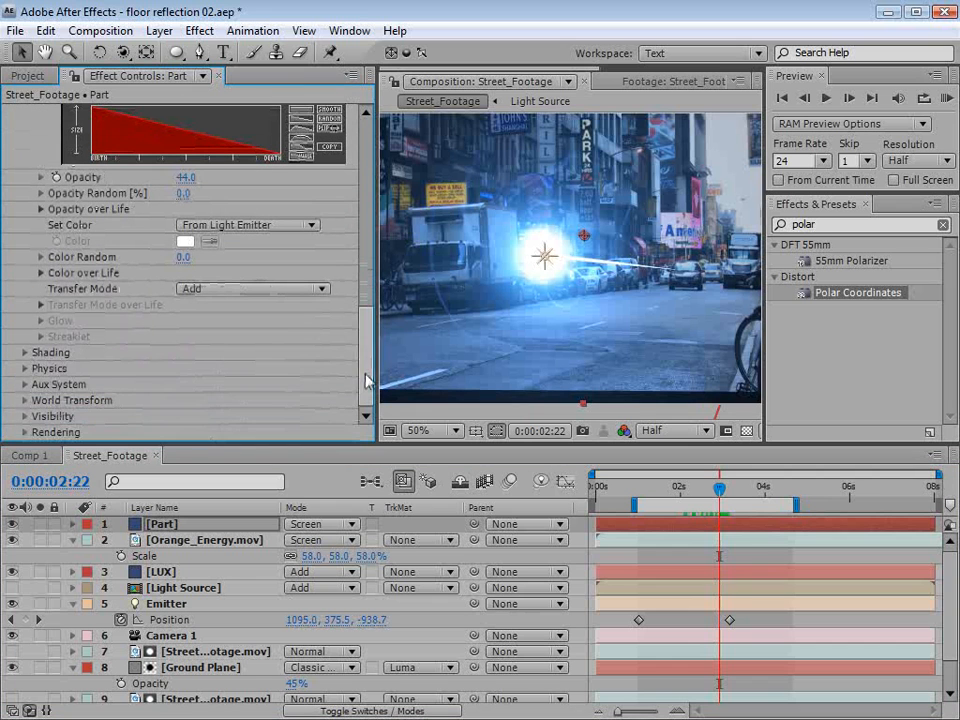
click(25, 369)
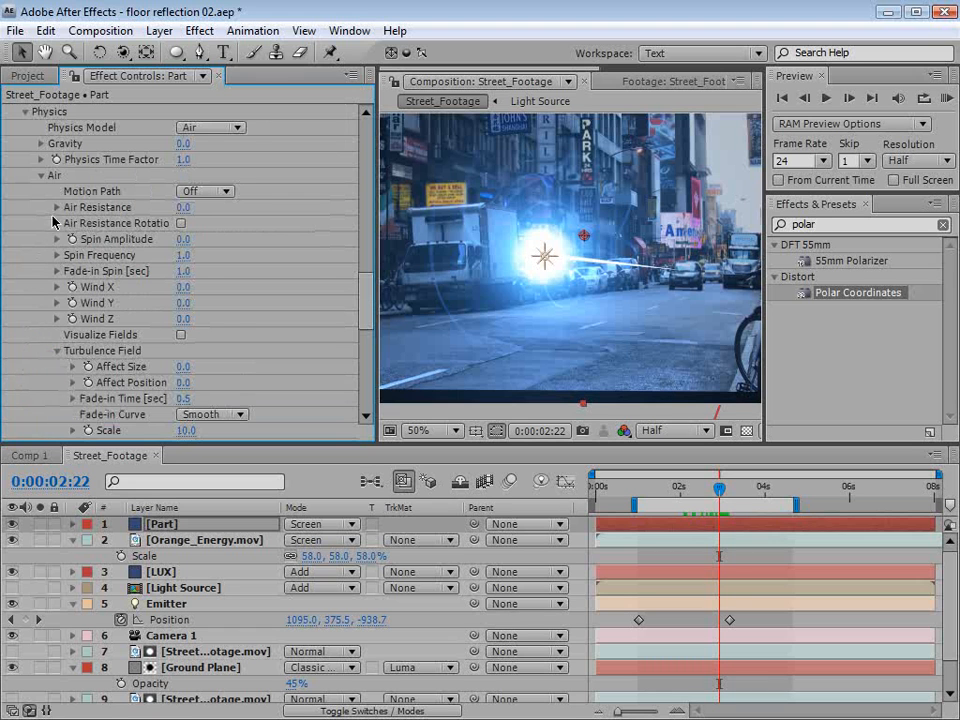
click(42, 176)
click(41, 219)
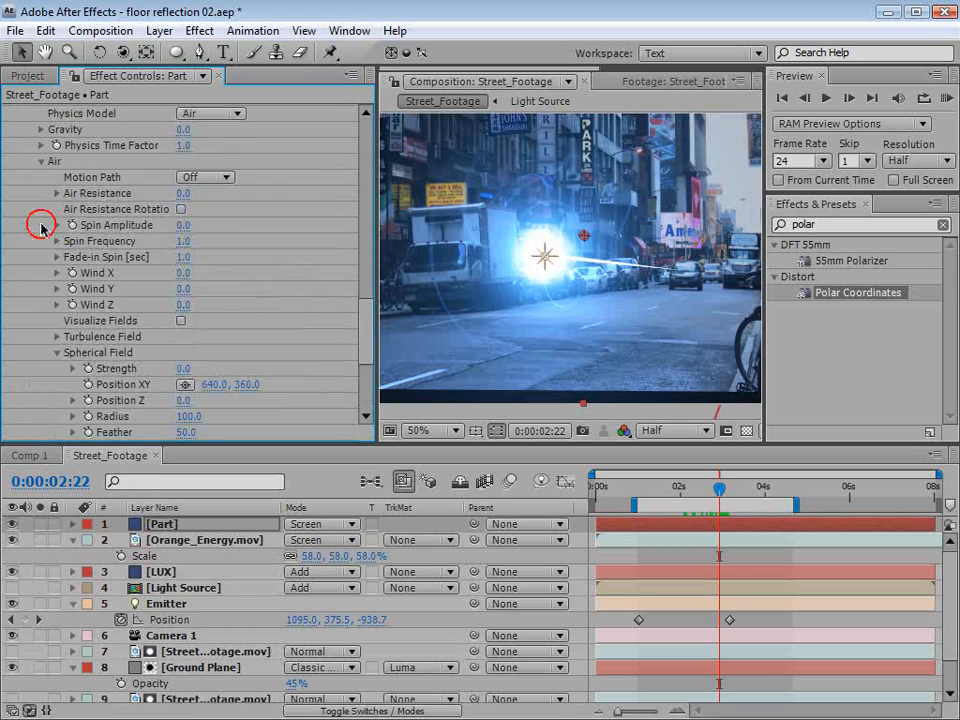
click(57, 337)
scroll(63, 258, down, 3)
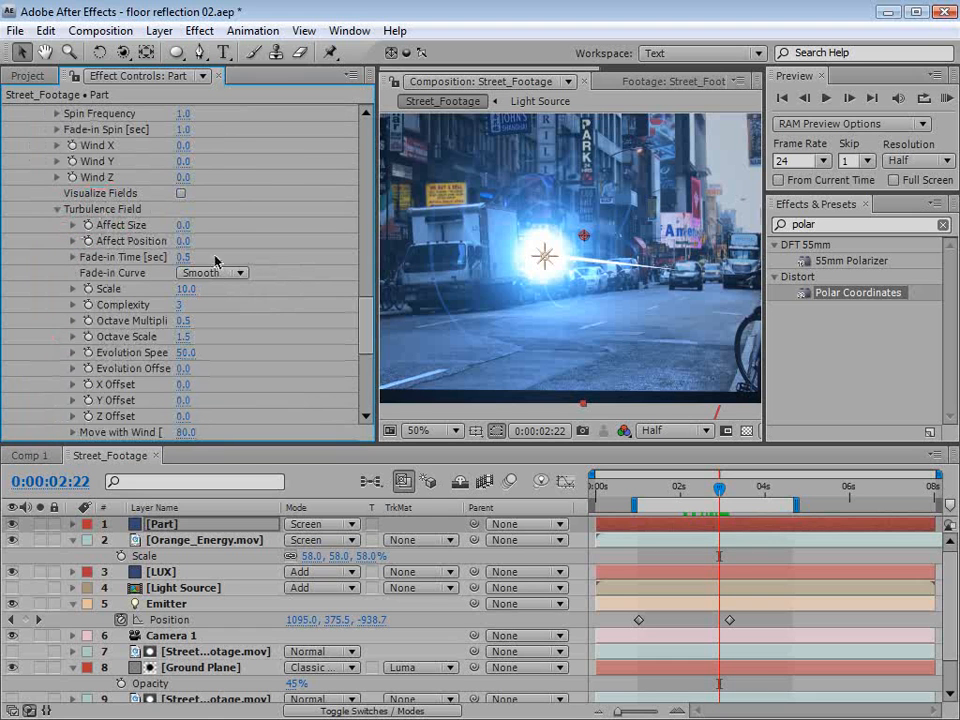
drag(184, 240, 275, 242)
mouse_move(705, 489)
mouse_down()
mouse_move(732, 489)
mouse_move(723, 489)
mouse_up()
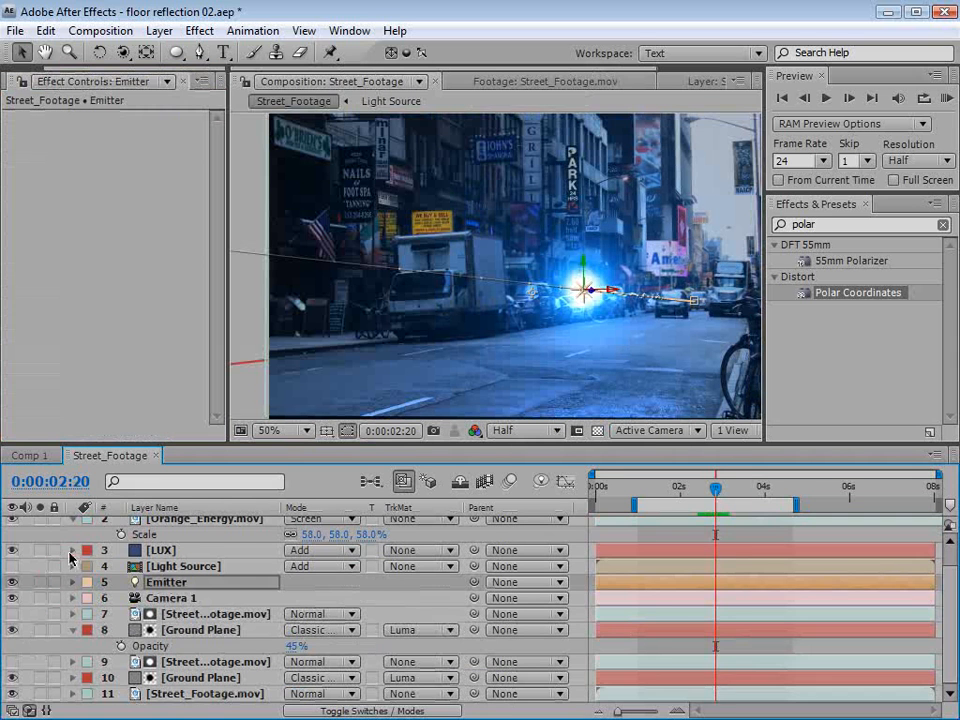
- Collapse the Orange_Energy layer's properties and duplicate the Part layer at 0:00:03:00
scroll(107, 561, up, 1)
click(72, 540)
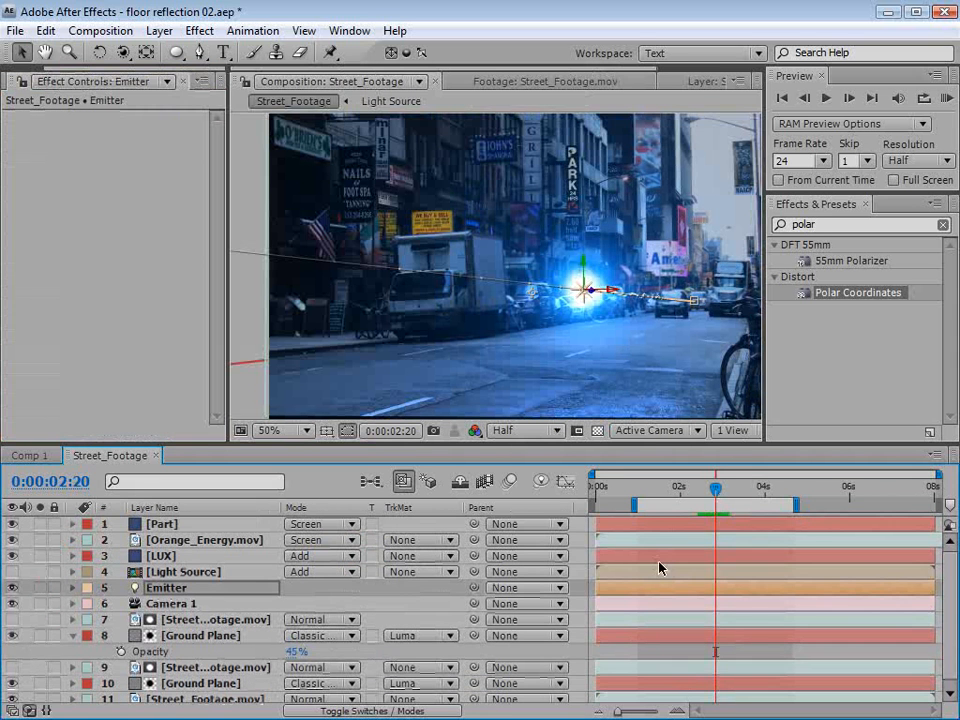
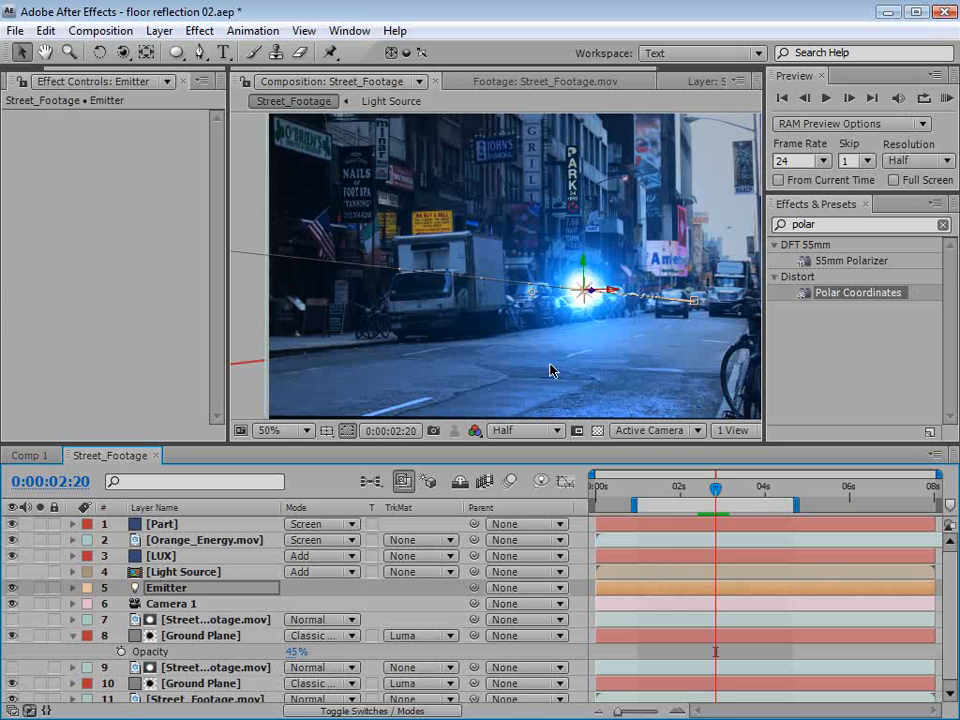
click(185, 523)
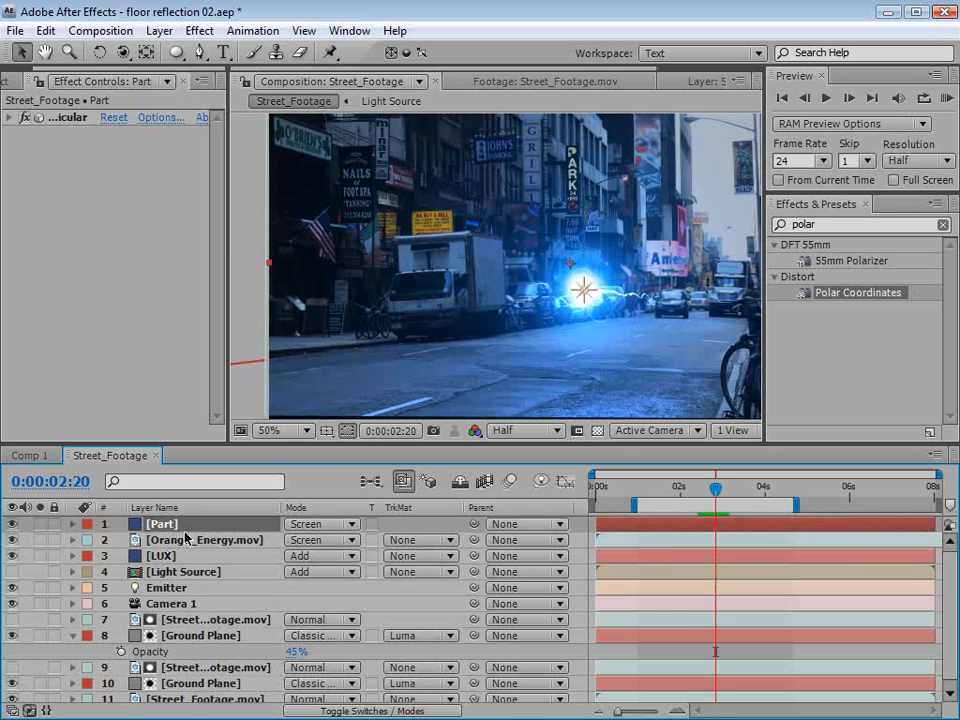
drag(720, 490, 727, 491)
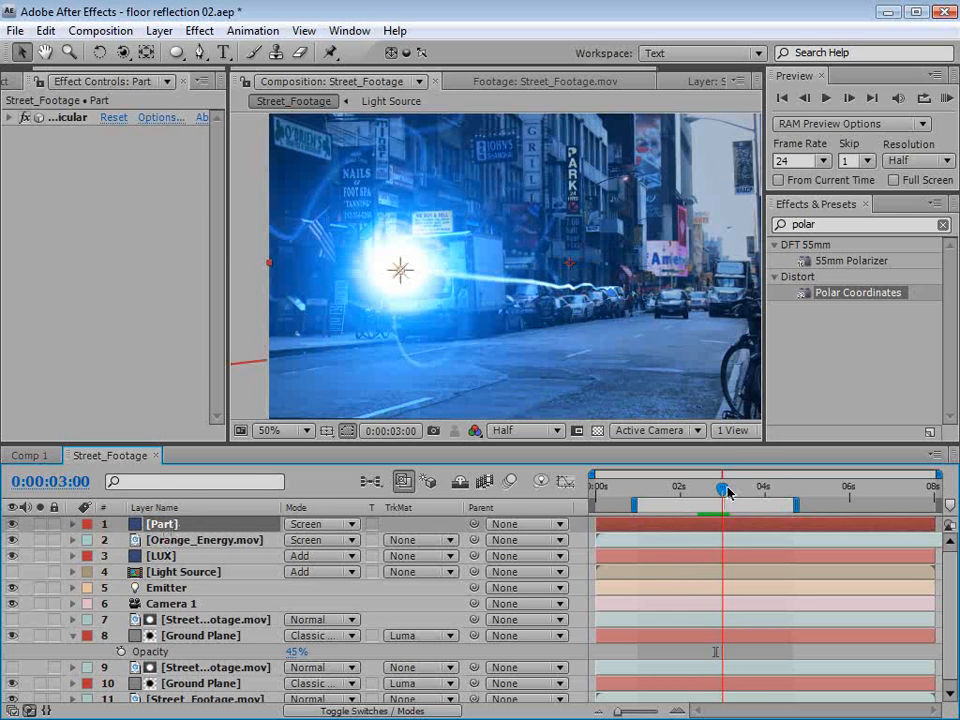
click(46, 30)
click(105, 230)
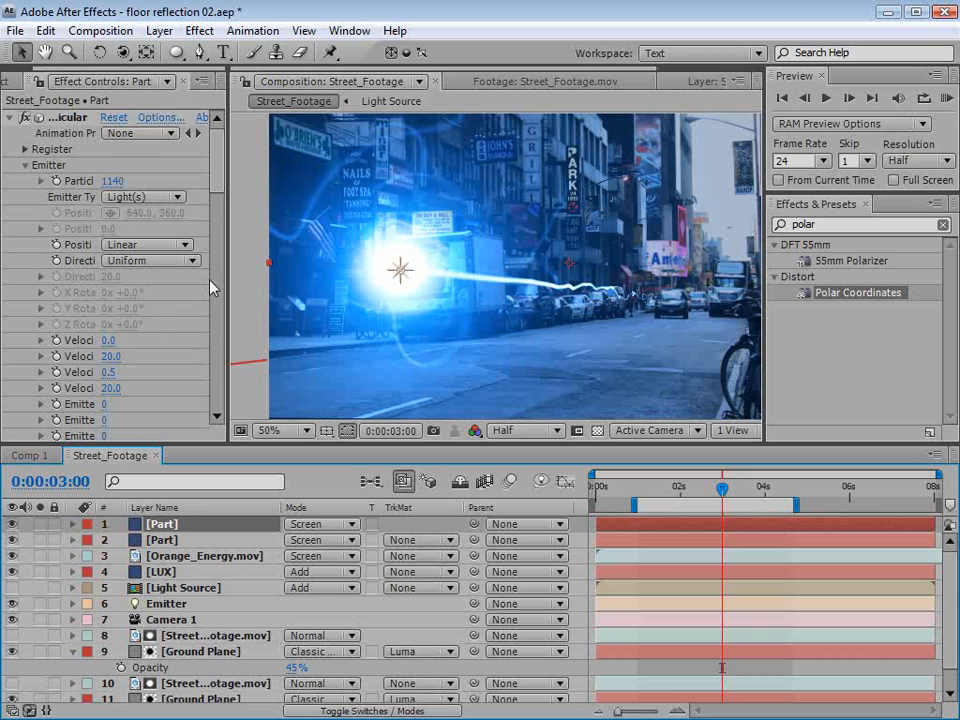
- Set the duplicate Part layer's emitter Velocity to 340 and Velocity from Motion to 35, scrubbing to preview the scattered particles
drag(228, 283, 338, 283)
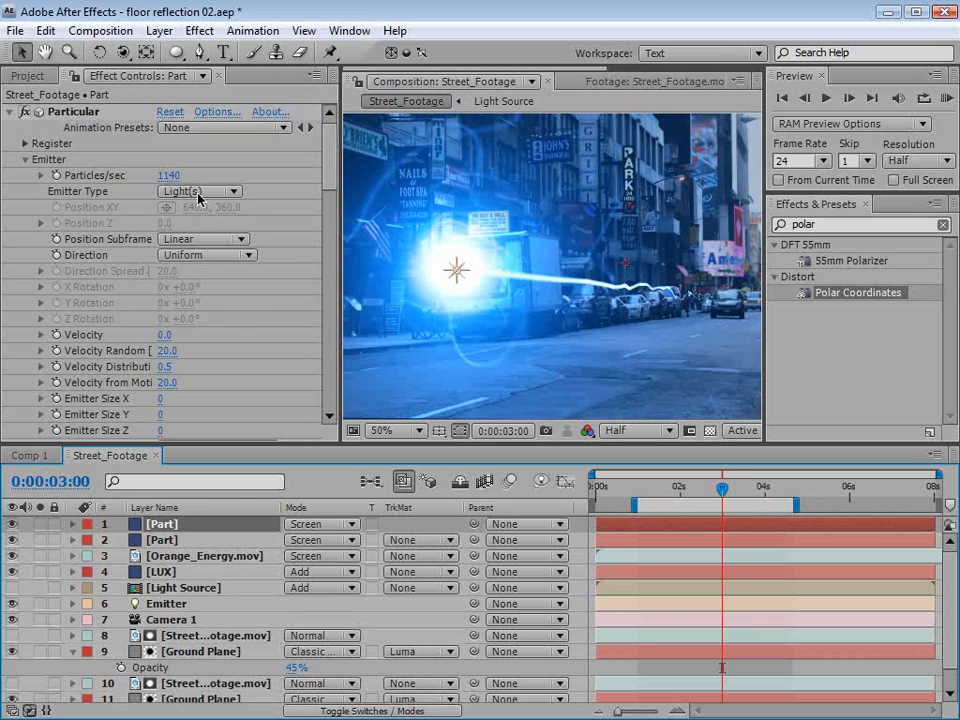
drag(164, 335, 178, 334)
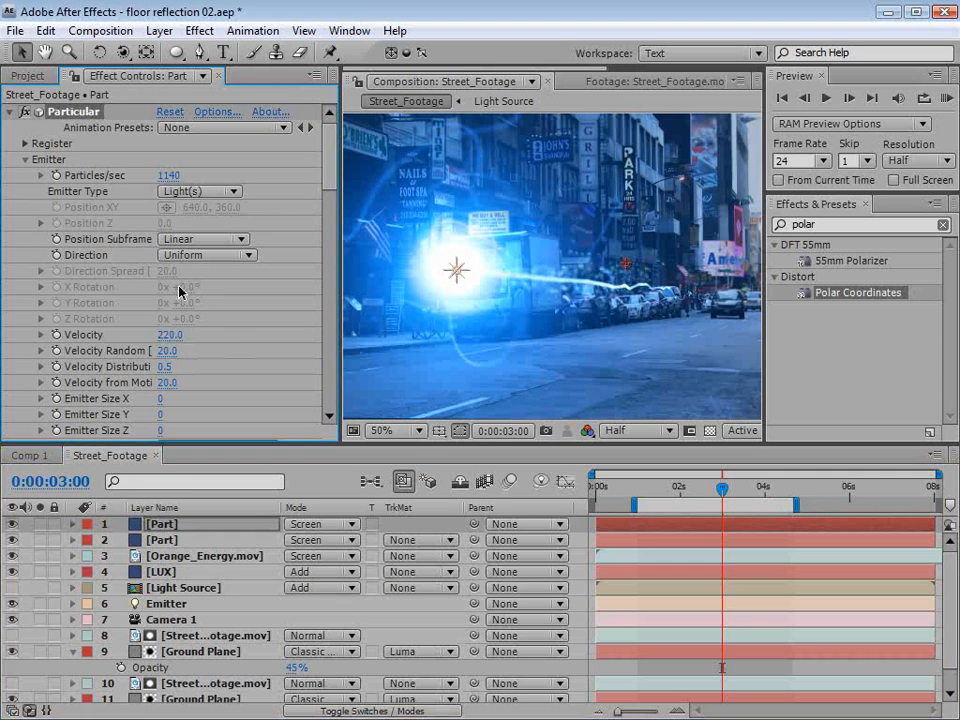
drag(165, 335, 190, 335)
drag(336, 396, 384, 396)
drag(188, 383, 236, 383)
mouse_move(722, 489)
mouse_down()
mouse_move(681, 490)
mouse_move(734, 497)
mouse_move(721, 490)
mouse_up()
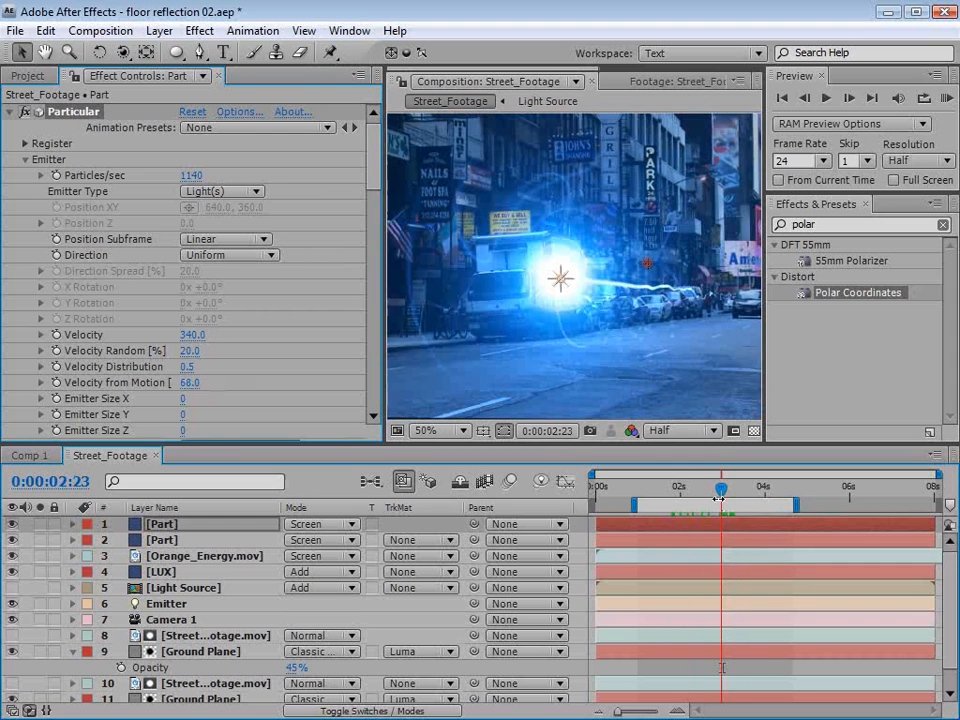
drag(186, 383, 149, 383)
drag(722, 489, 729, 490)
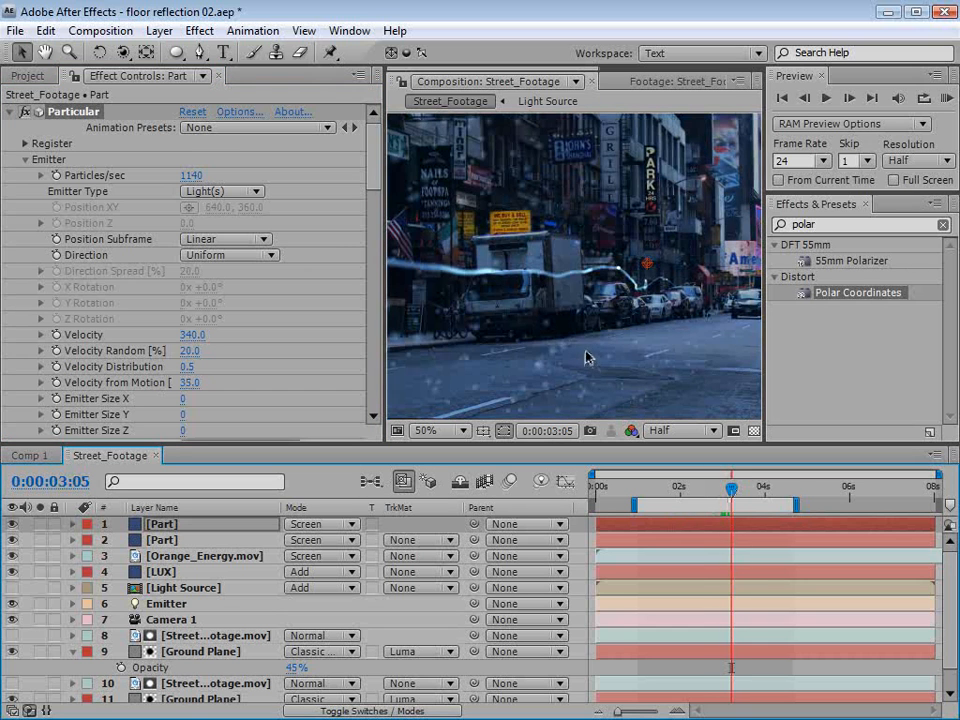
- In the duplicate's Particle settings, set Opacity to 100, Size to 2 and Size Random to 27%
scroll(588, 353, down, 2)
drag(370, 164, 375, 266)
drag(189, 300, 270, 300)
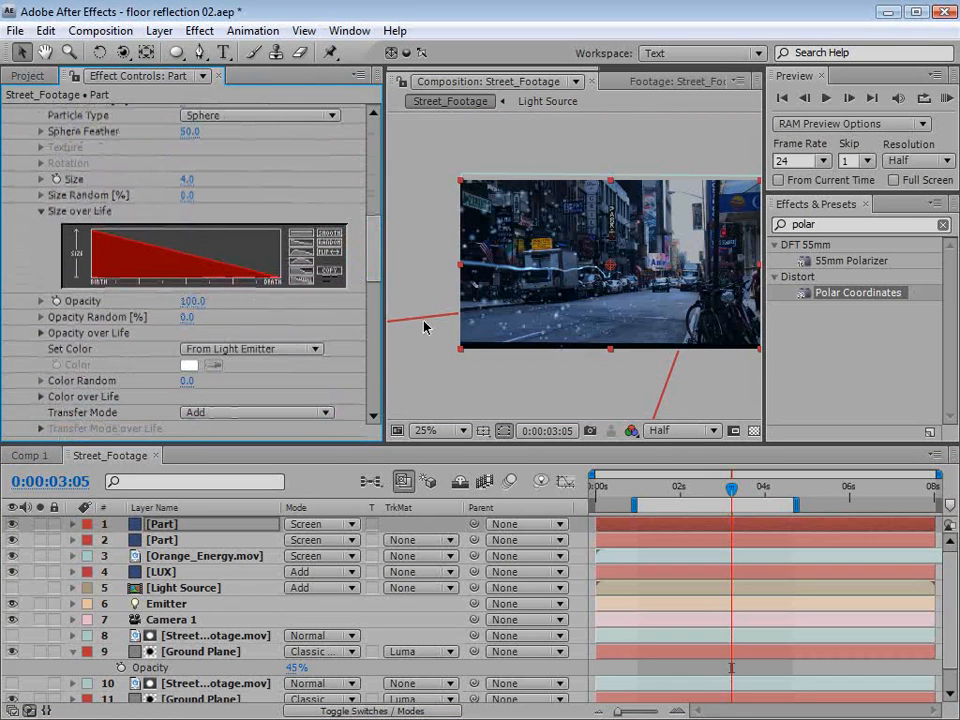
scroll(424, 326, up, 2)
click(187, 179)
text(2)
key(Return)
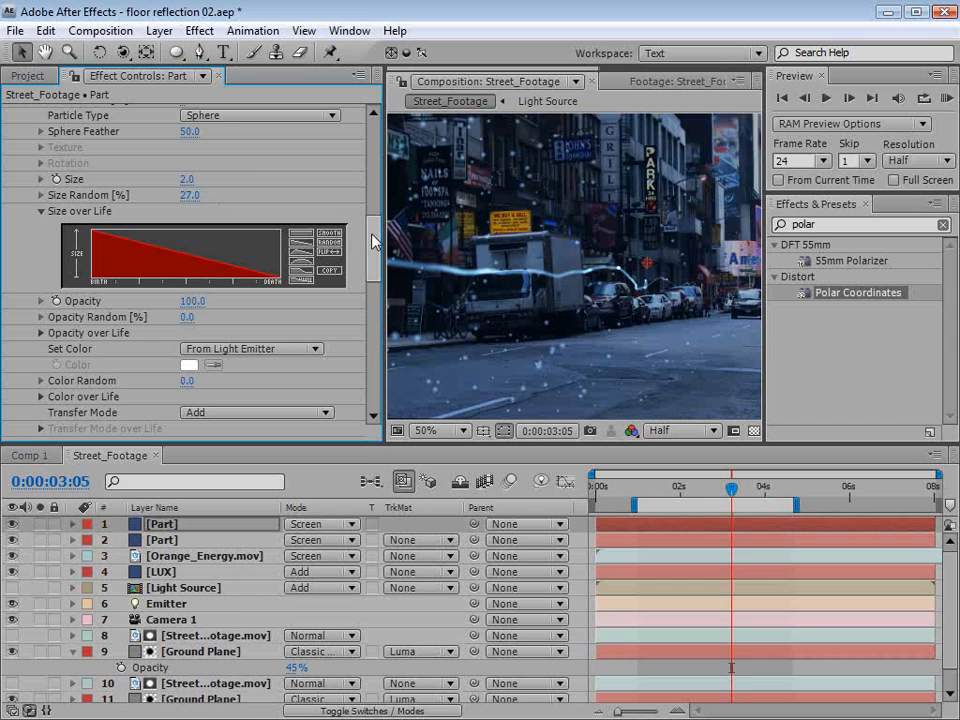
- Collapse Particular's expanded Emitter, Particle and Physics groups
drag(373, 241, 378, 372)
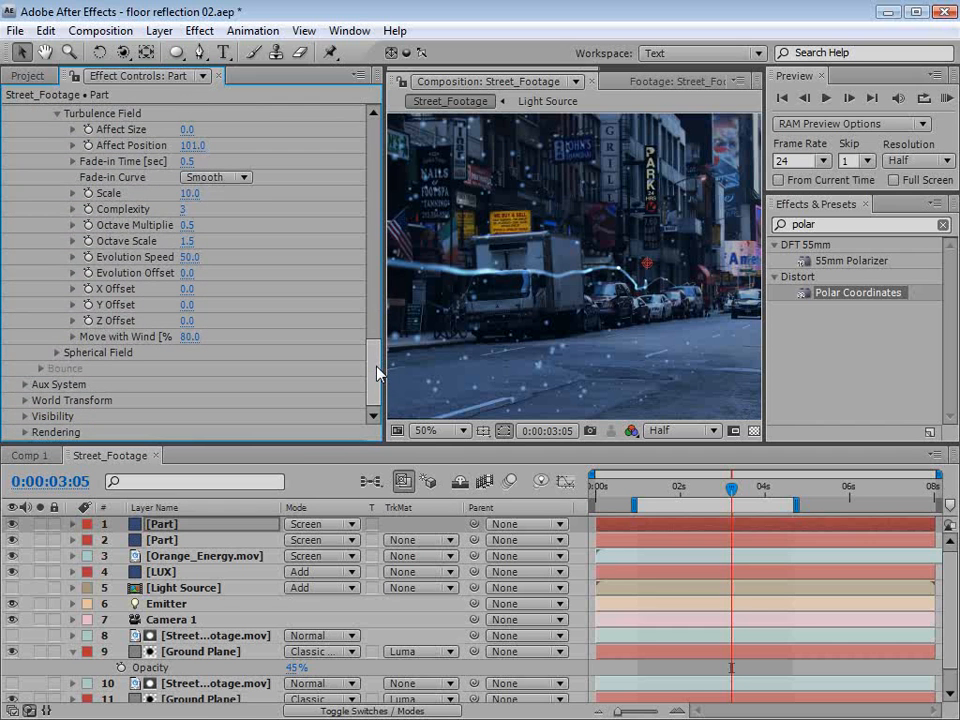
drag(377, 373, 373, 148)
click(25, 160)
click(25, 175)
click(25, 175)
click(25, 207)
click(25, 207)
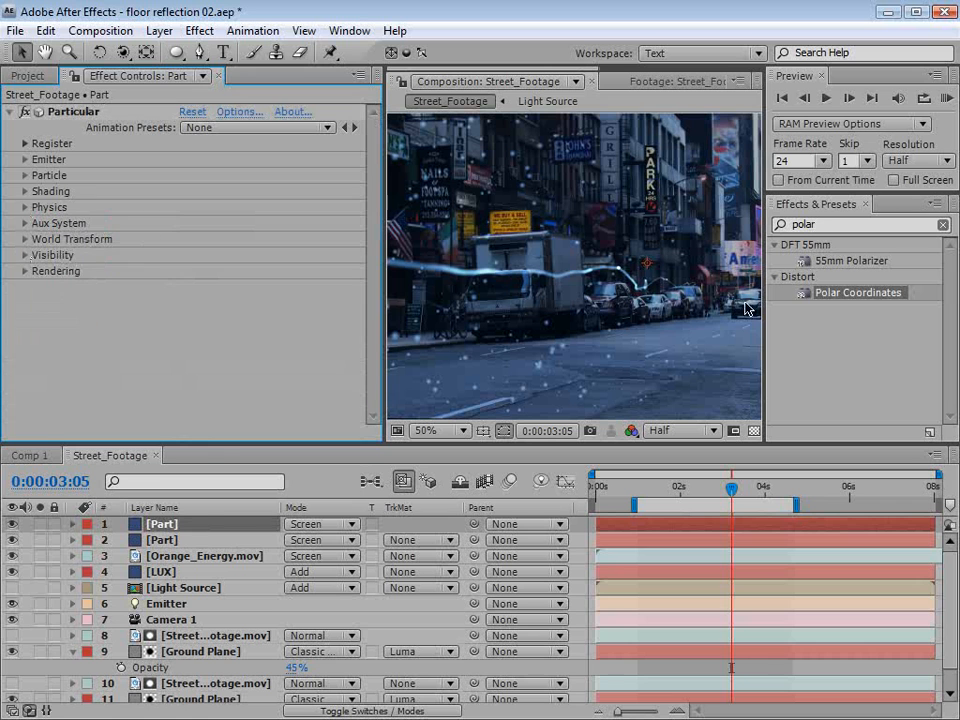
- Switch the duplicate's Particular Physics Model from Air to Bounce
click(24, 207)
scroll(24, 210, down, 2)
click(41, 176)
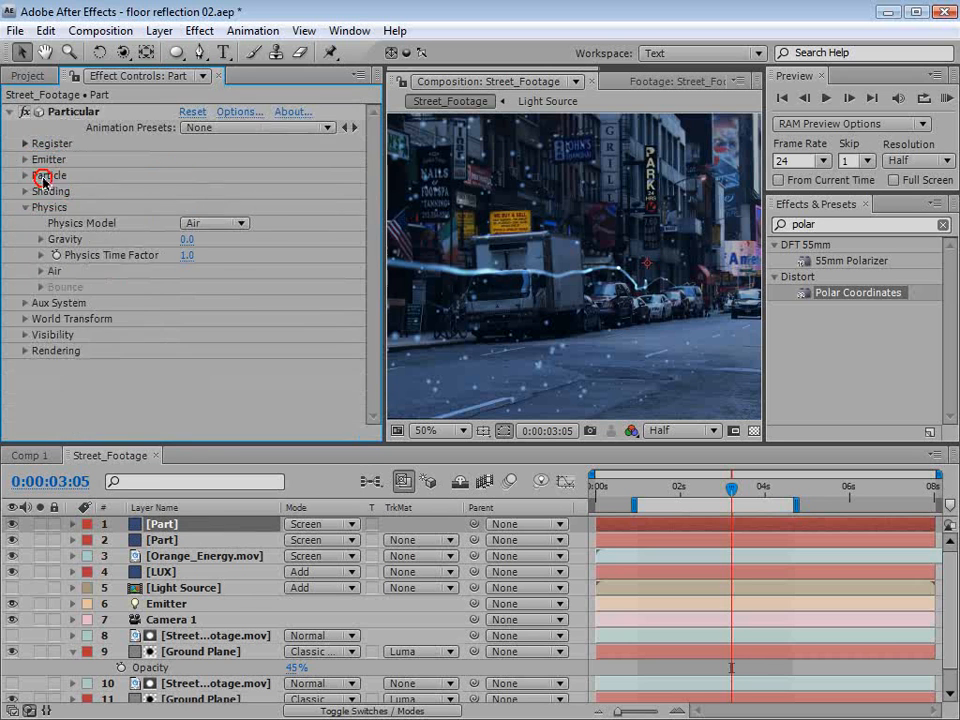
click(214, 223)
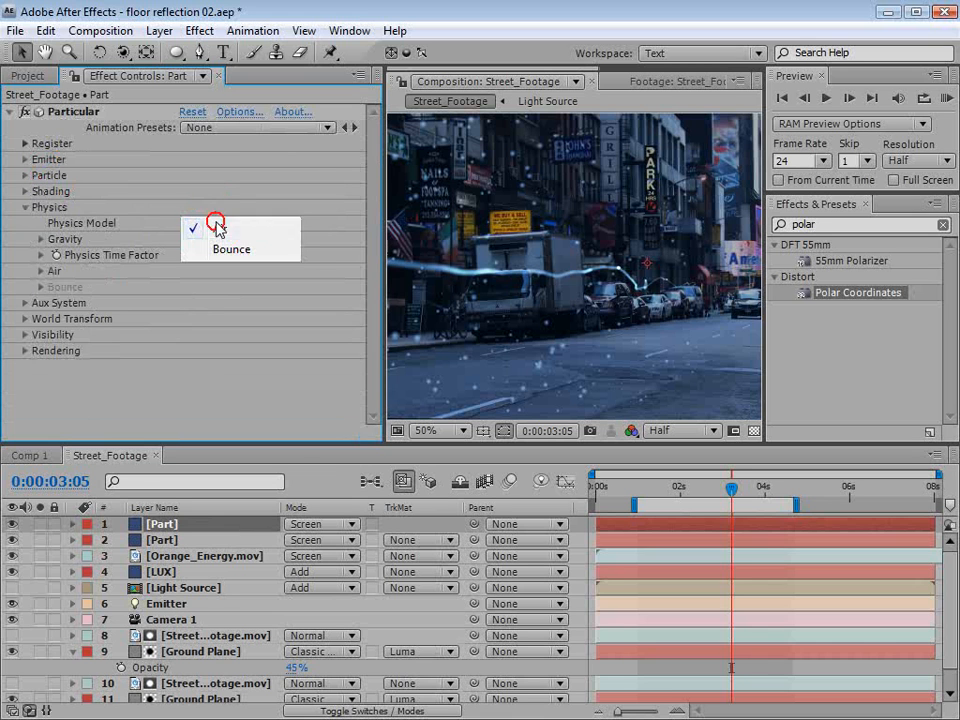
click(232, 250)
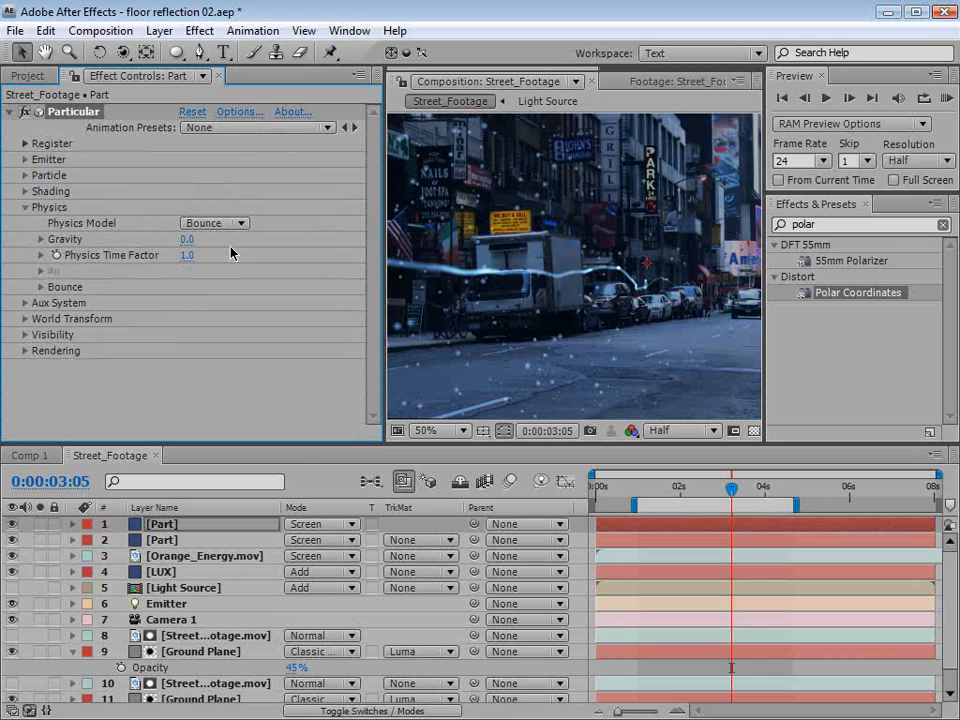
- Assign the Ground Plane layer with 45% opacity as the Bounce Floor Layer and scrub to preview the collisions
click(39, 287)
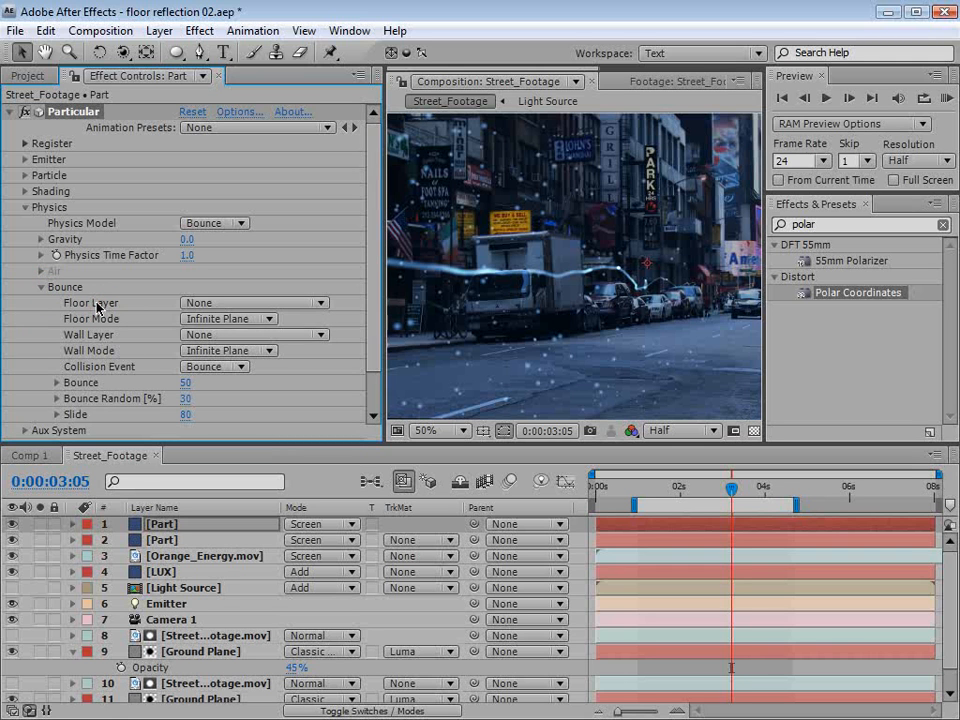
scroll(937, 583, down, 1)
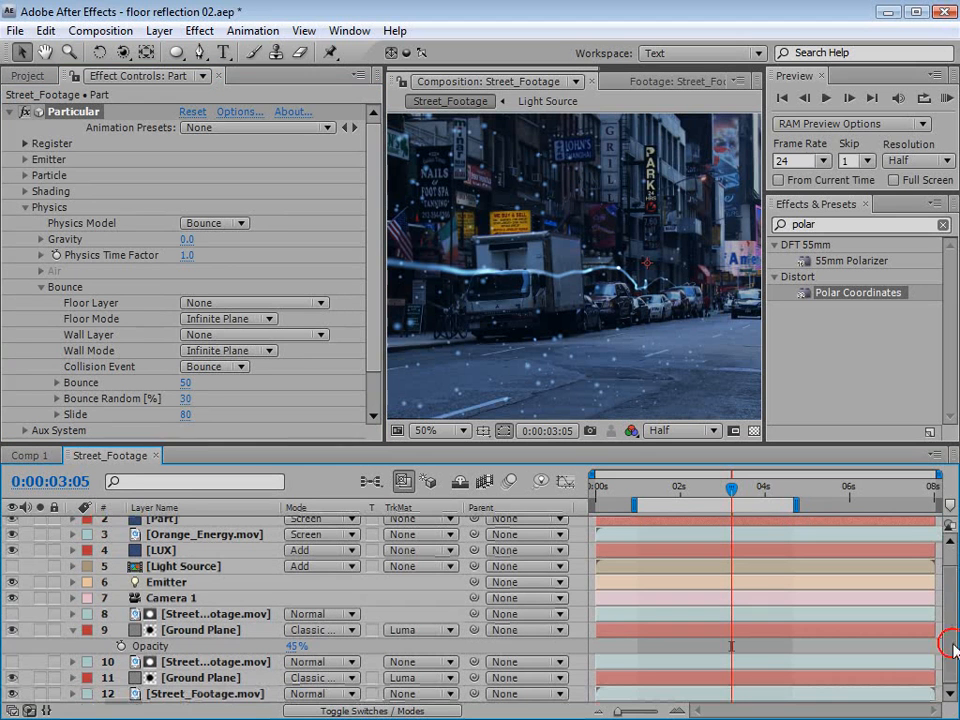
click(211, 307)
click(277, 463)
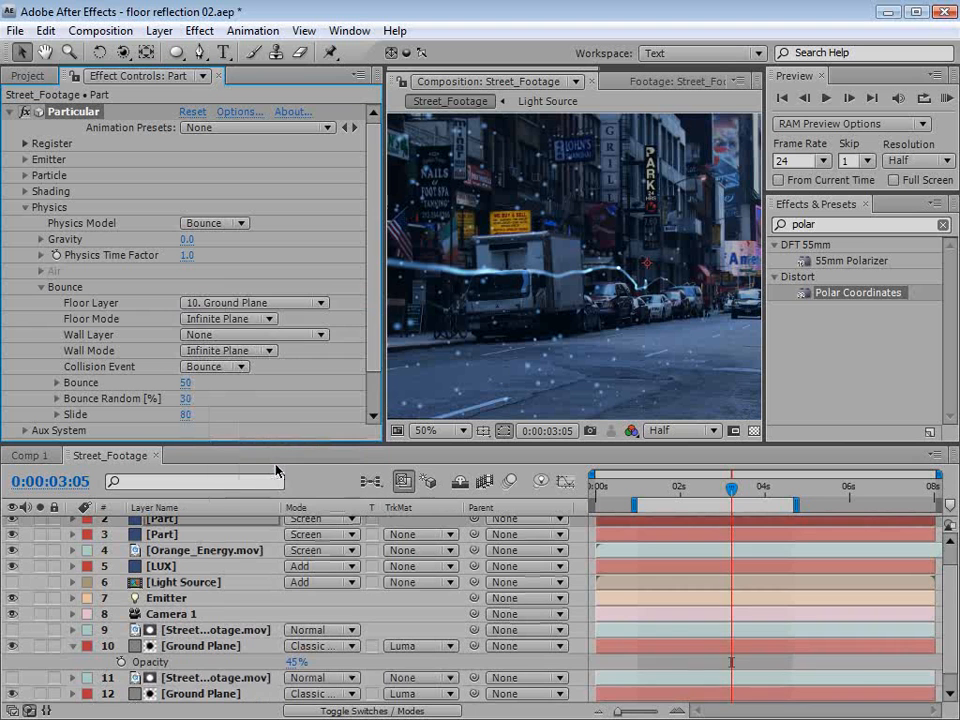
drag(660, 487, 727, 490)
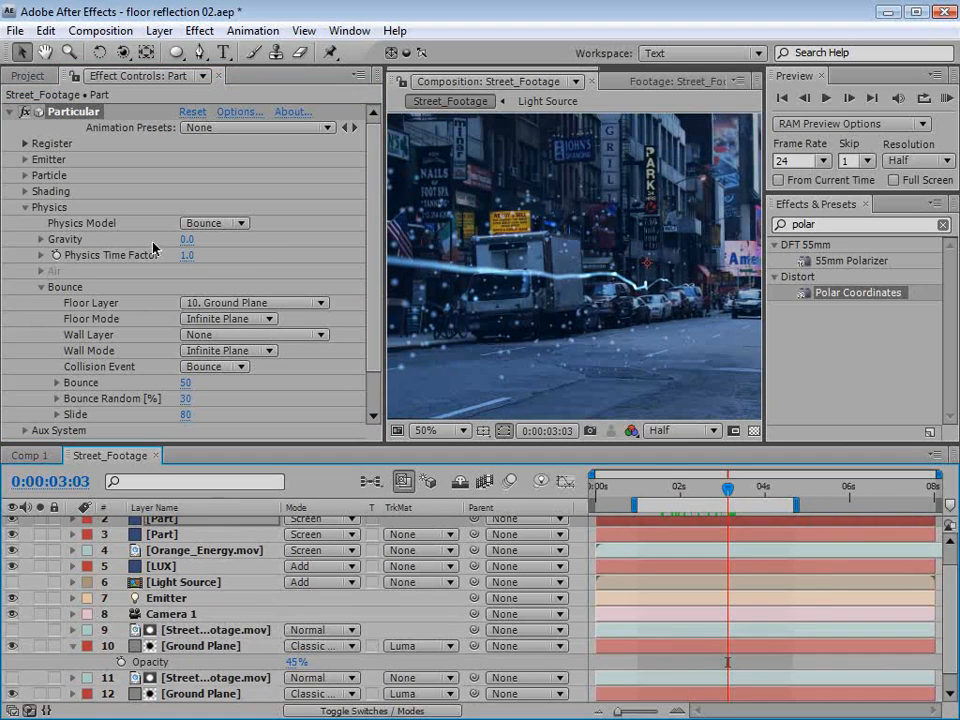
- Raise the physics Gravity to 3910 so the particles fall toward the street, scrubbing to judge the motion
drag(188, 240, 783, 558)
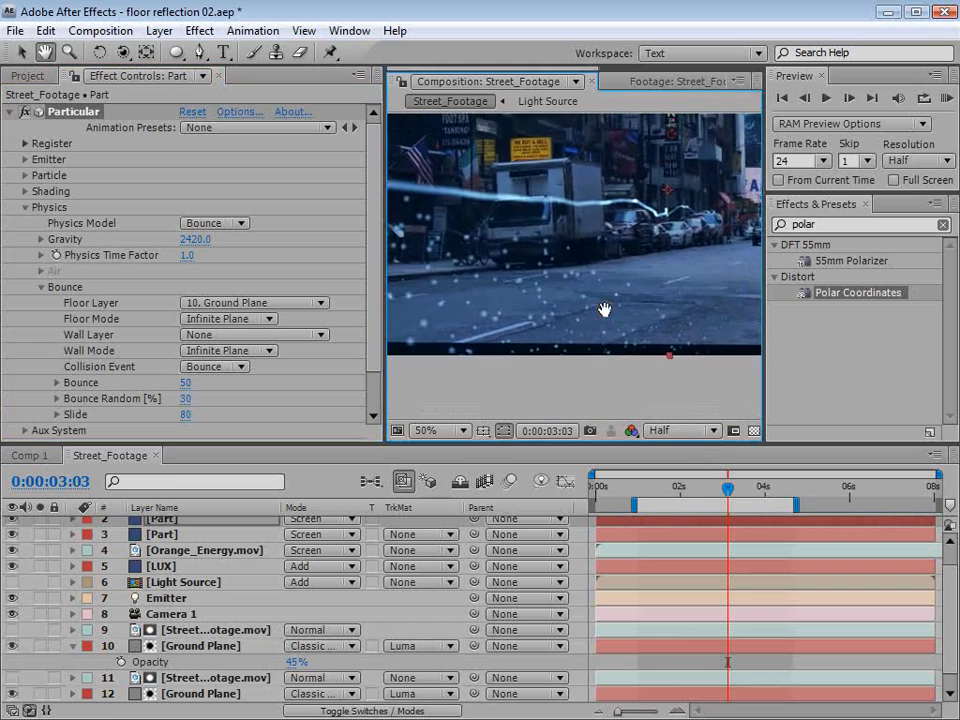
drag(672, 490, 723, 490)
drag(193, 239, 281, 240)
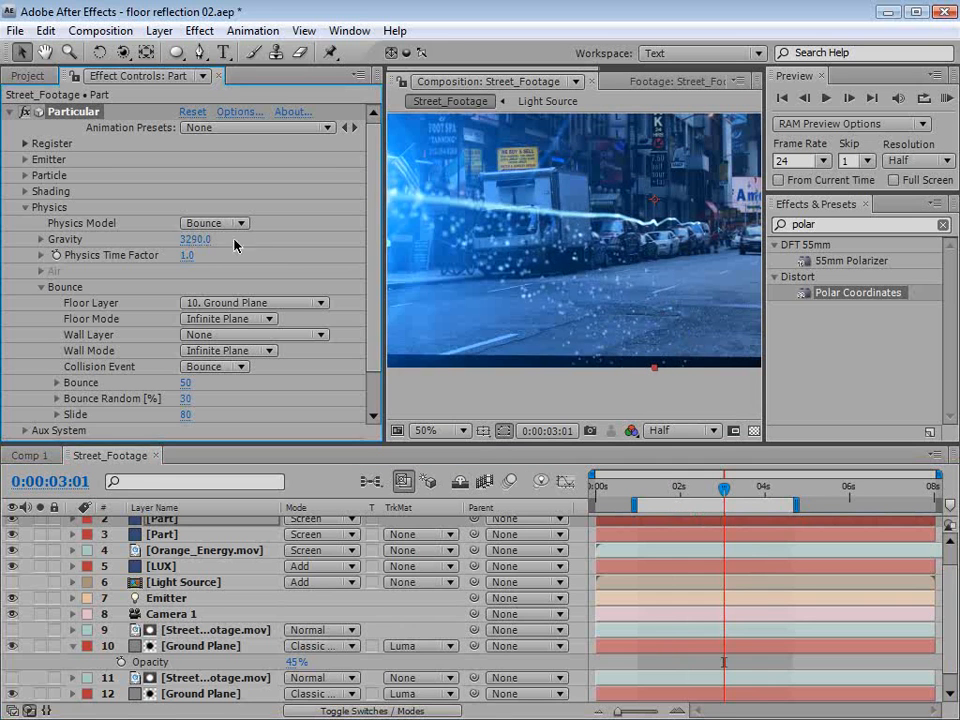
drag(197, 248, 277, 262)
- Set the emitter Velocity to 750 and Velocity Random to 62%, and preview the spread at 0:00:02:23
drag(375, 343, 381, 319)
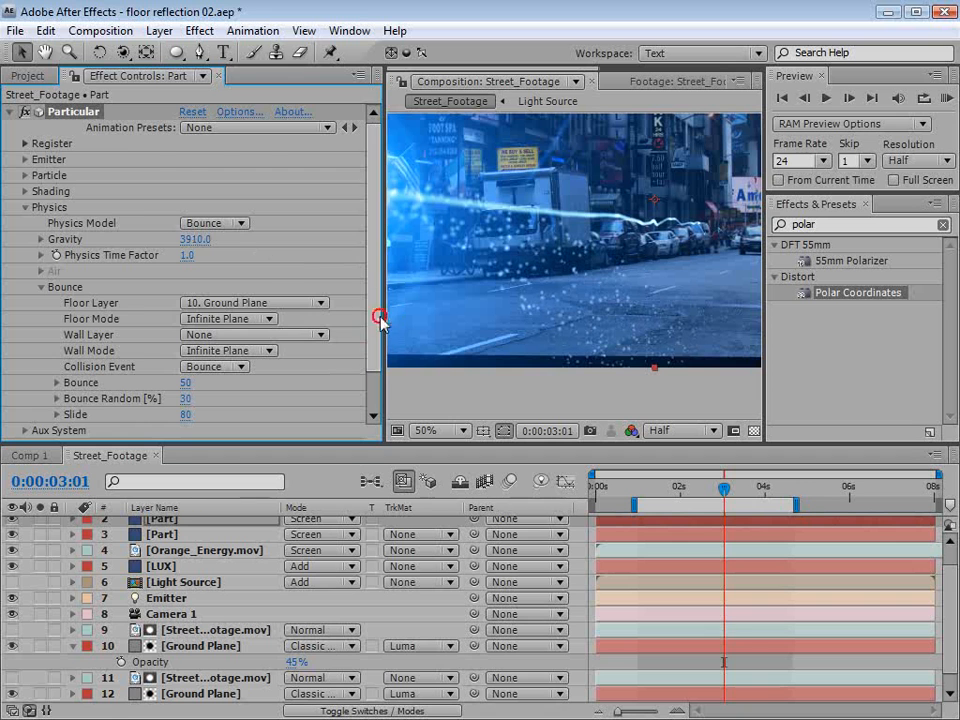
click(22, 156)
drag(193, 291, 230, 301)
drag(700, 490, 721, 500)
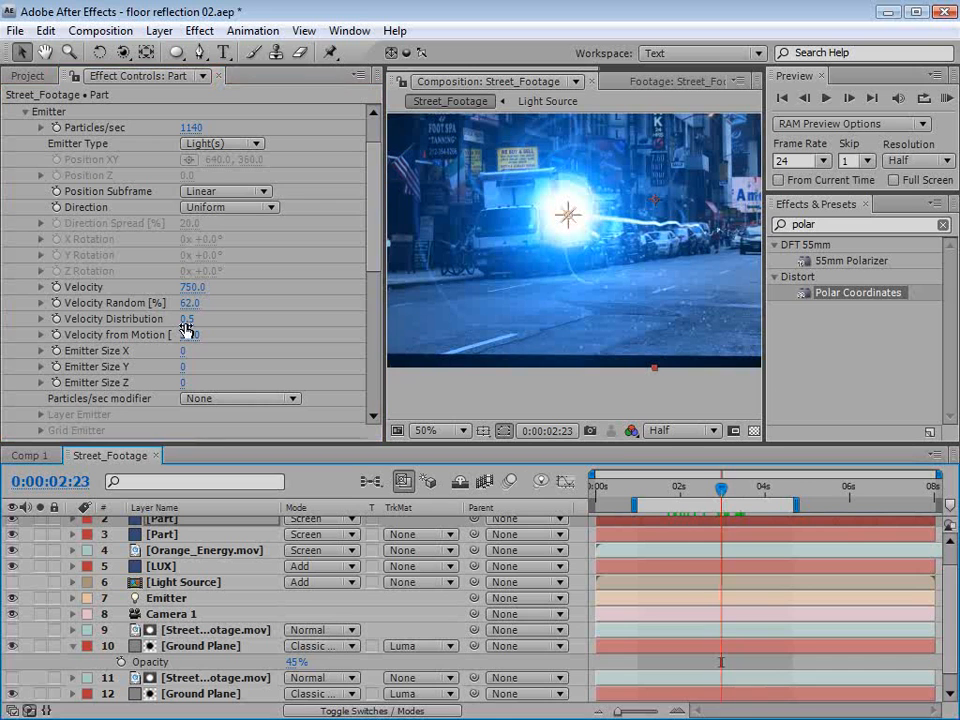
- Set the particle Life to 2 seconds and preview the particles on the ground at 0:00:03:05
drag(376, 260, 377, 330)
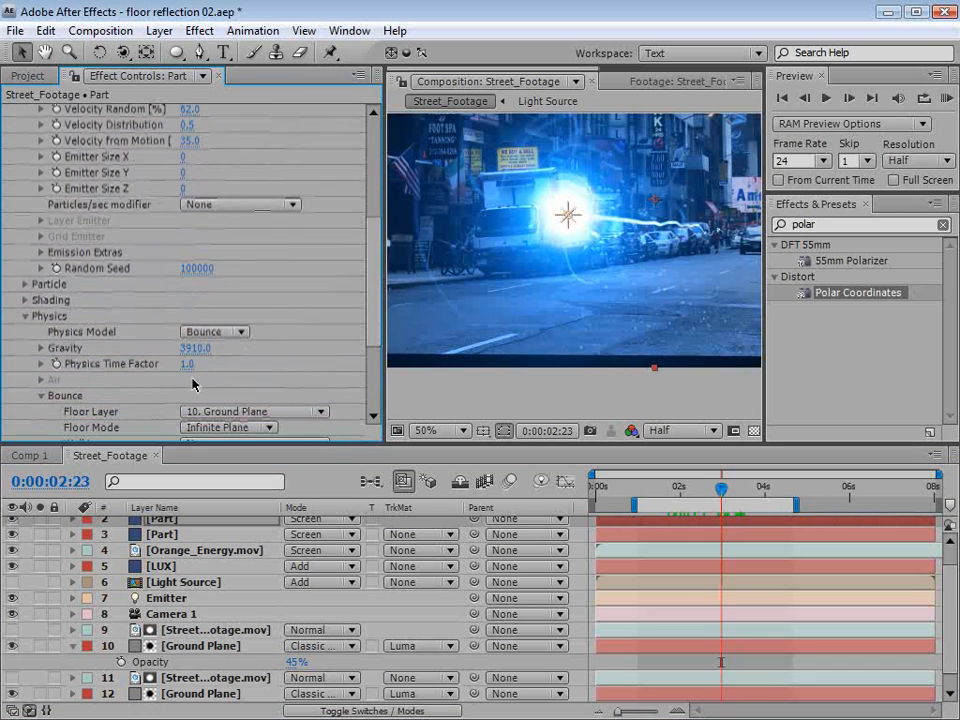
click(24, 285)
click(209, 127)
key(Return)
mouse_move(721, 488)
mouse_down()
mouse_move(709, 488)
mouse_move(731, 490)
mouse_up()
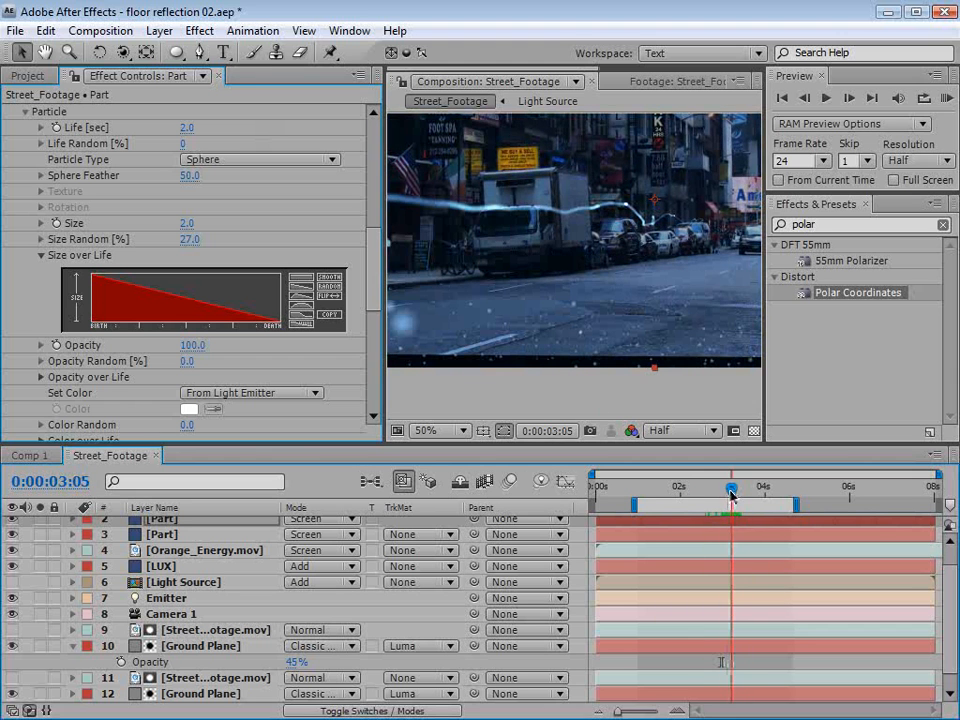
- Raise the Bounce Slide value to 109 and scrub to preview the particles sliding along the ground
click(378, 271)
drag(378, 271, 373, 392)
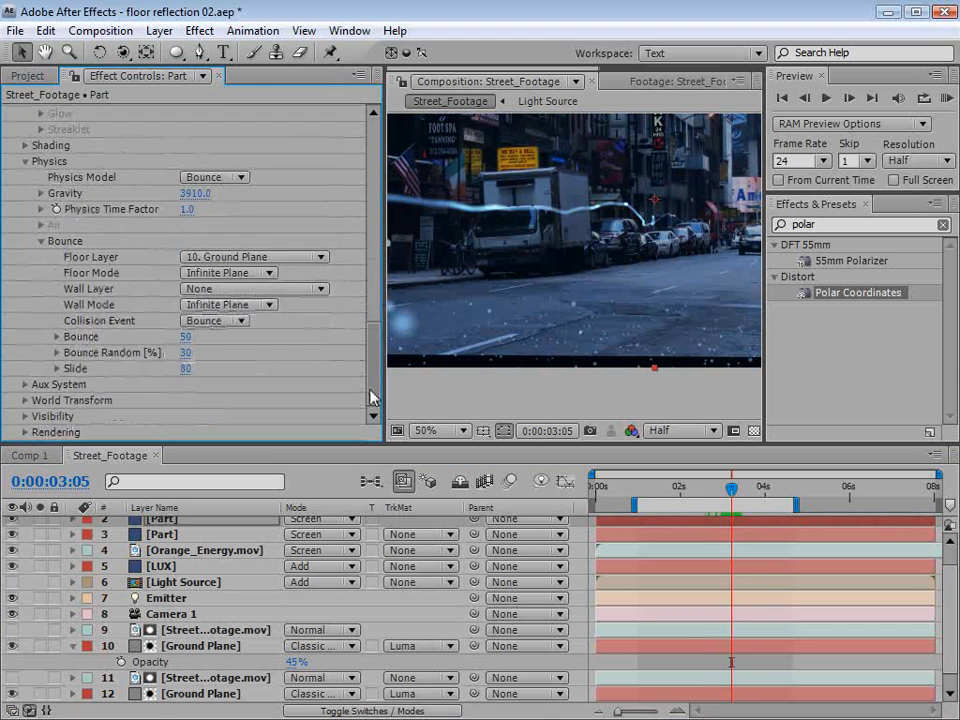
drag(184, 369, 210, 369)
drag(681, 487, 730, 494)
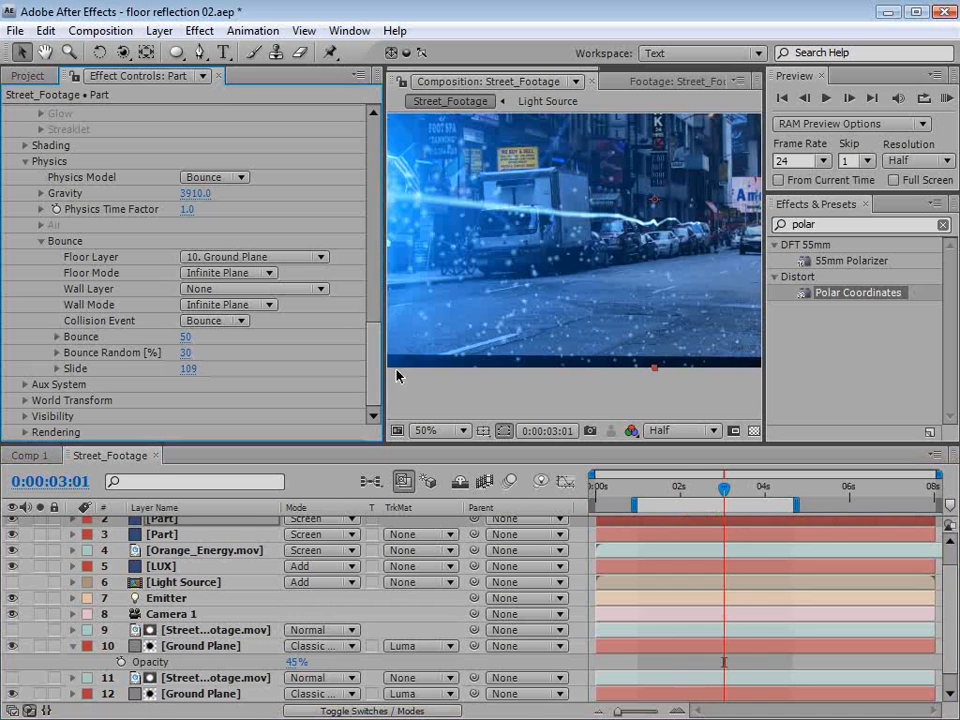
- Enable motion blur for the duplicate Part layer and the composition, and preview the blurred particles up to 0:00:03:02
click(374, 357)
scroll(290, 568, up, 1)
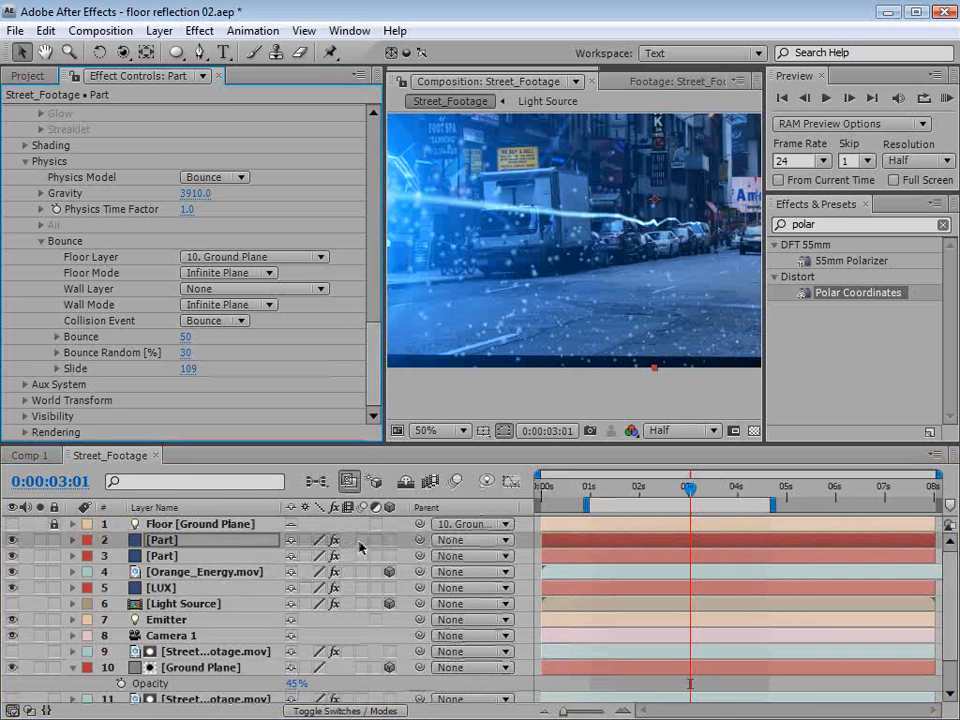
click(362, 540)
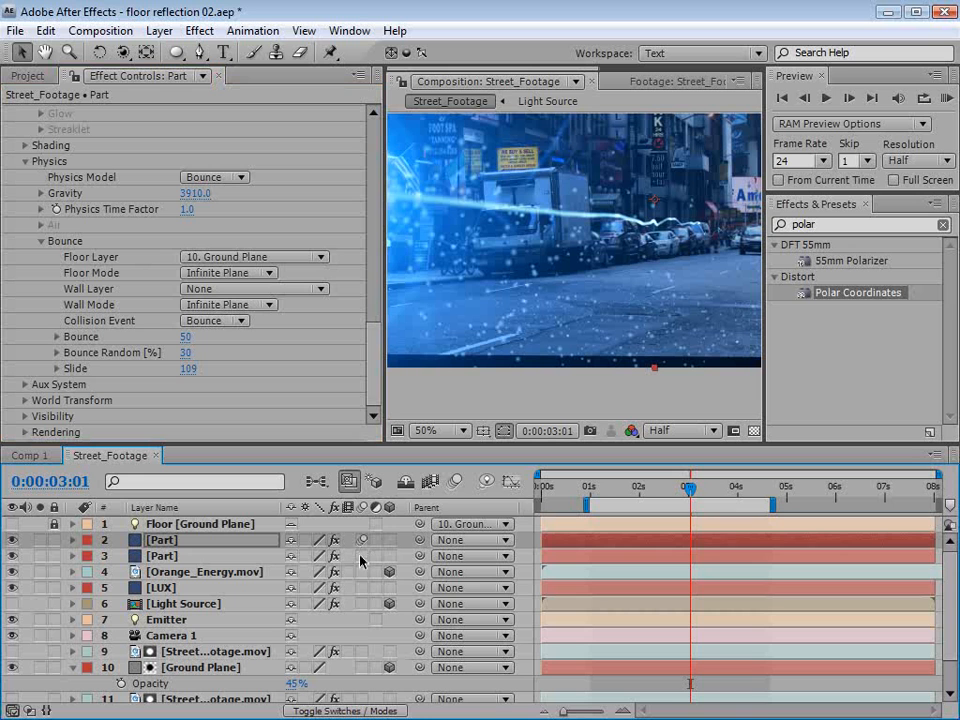
click(453, 483)
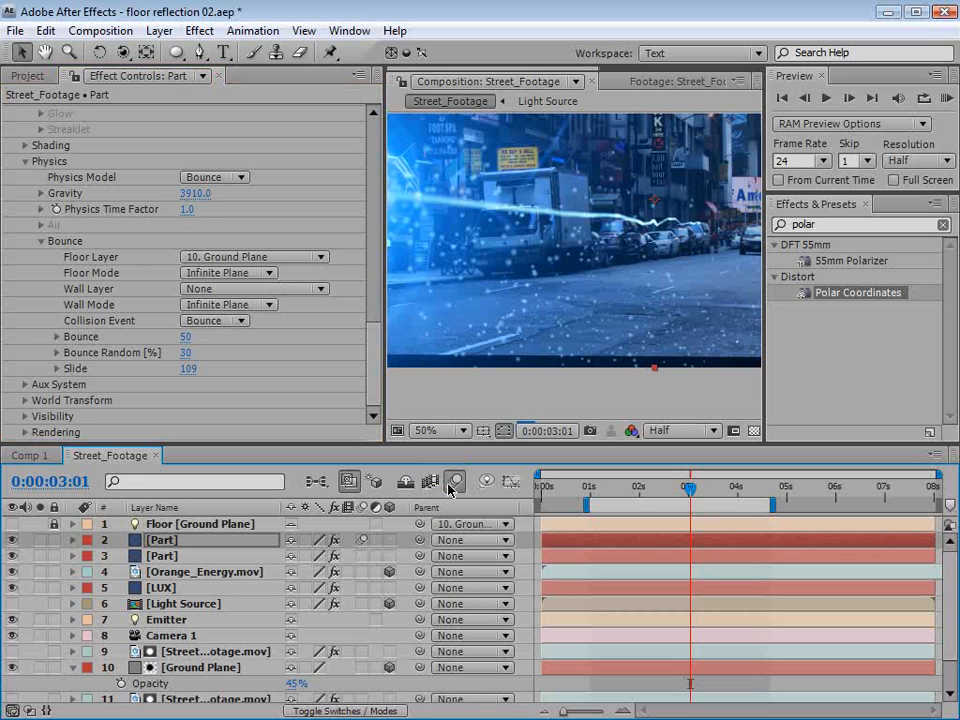
drag(655, 505, 685, 505)
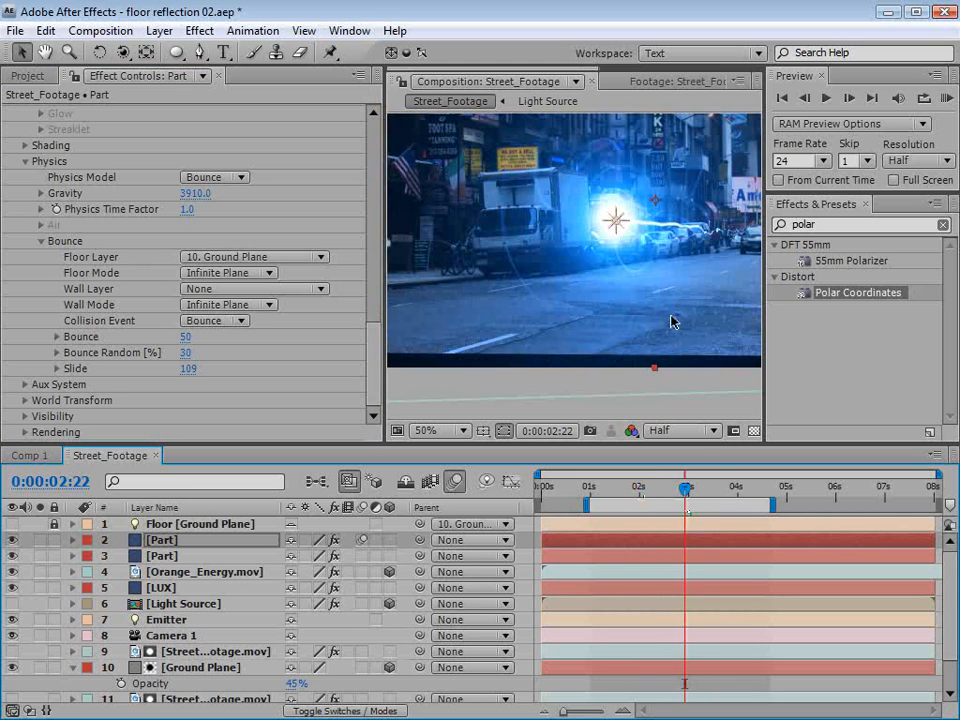
drag(686, 489, 692, 489)
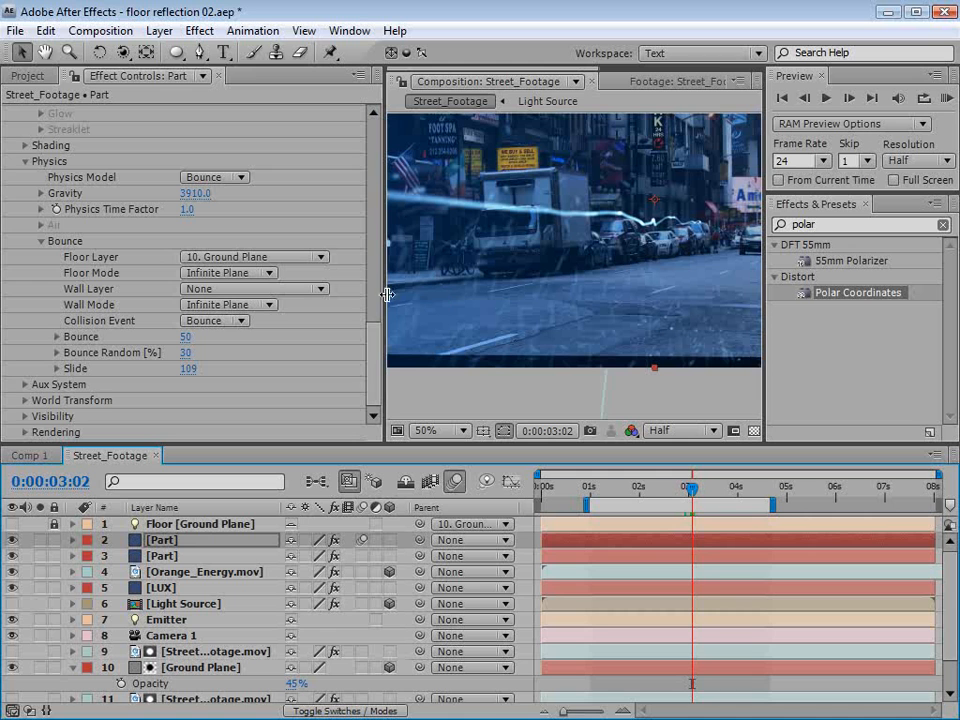
- In Particular's Rendering settings, raise the Motion Blur Opacity Boost to 21
click(24, 432)
click(40, 433)
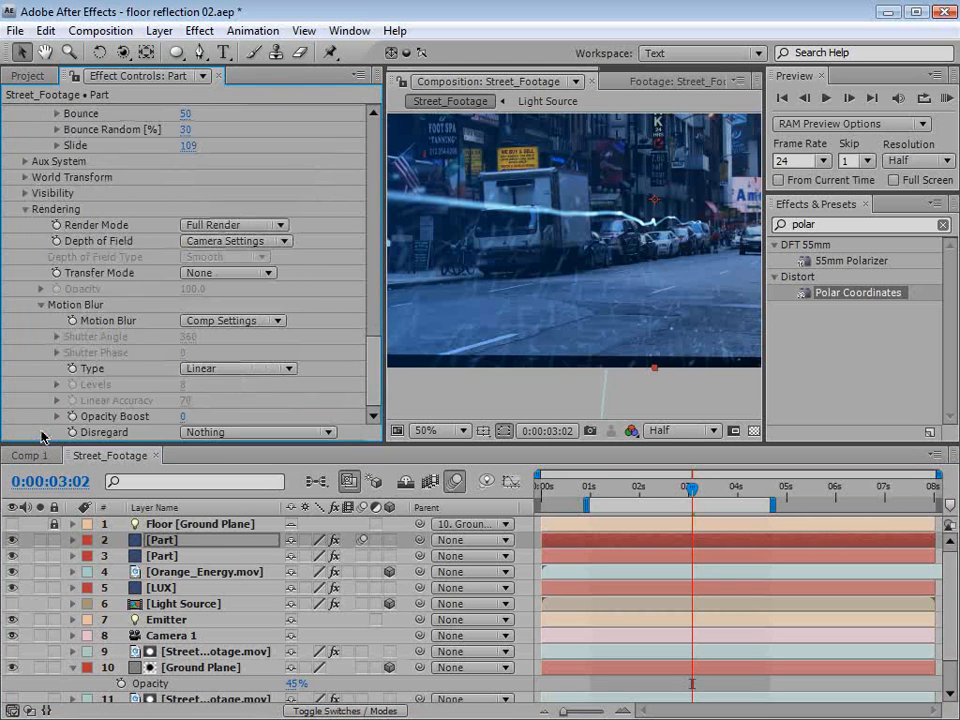
drag(182, 418, 190, 416)
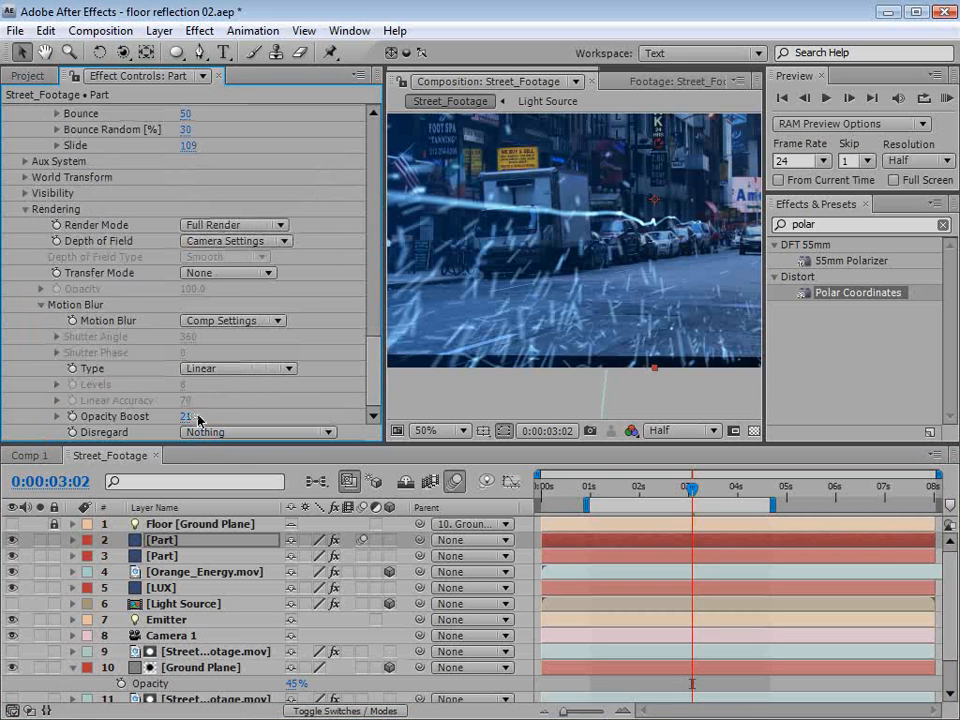
- Set the particle Size to 1.5 and scrub back to 0:00:02:19 to preview the smaller sparks
drag(375, 360, 384, 250)
click(189, 195)
text(1)
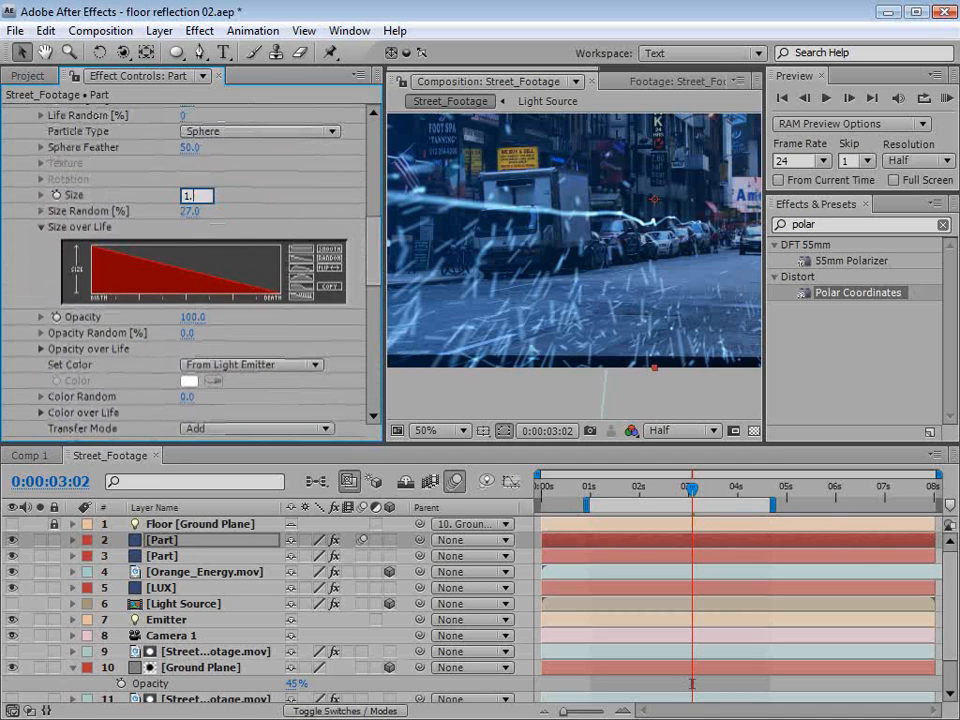
text(.5)
key(Return)
click(653, 489)
drag(655, 491, 678, 490)
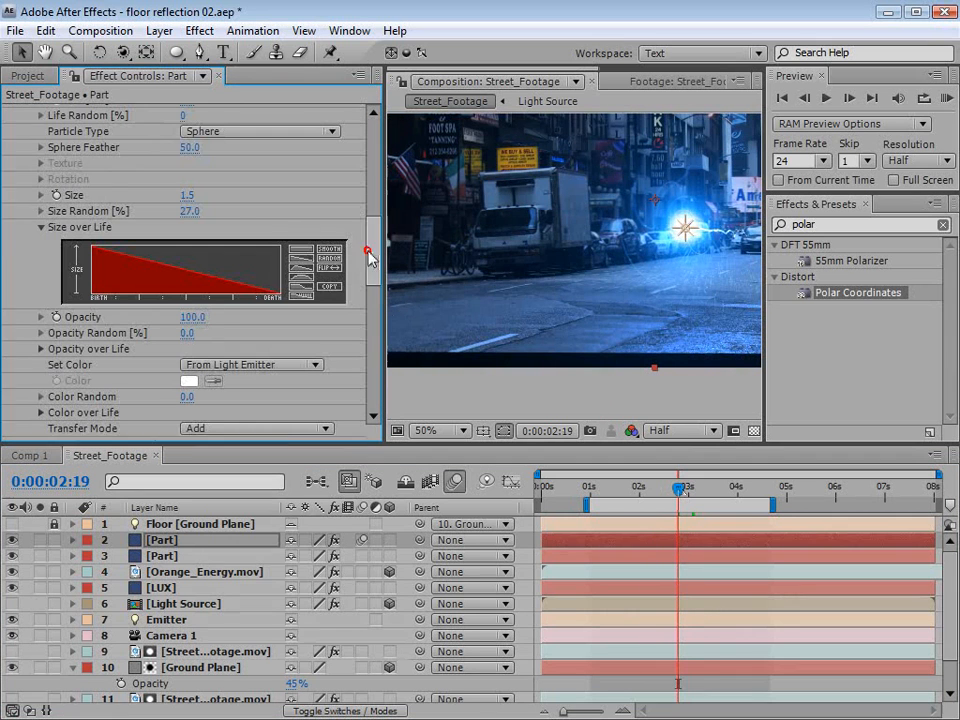
- Preview the sparks at 0:00:03:01, reduce Particles/sec to 330, and adjust the emitter's Velocity from Motion
drag(370, 251, 372, 140)
click(699, 491)
mouse_move(699, 491)
mouse_down()
mouse_move(709, 491)
mouse_move(690, 491)
mouse_up()
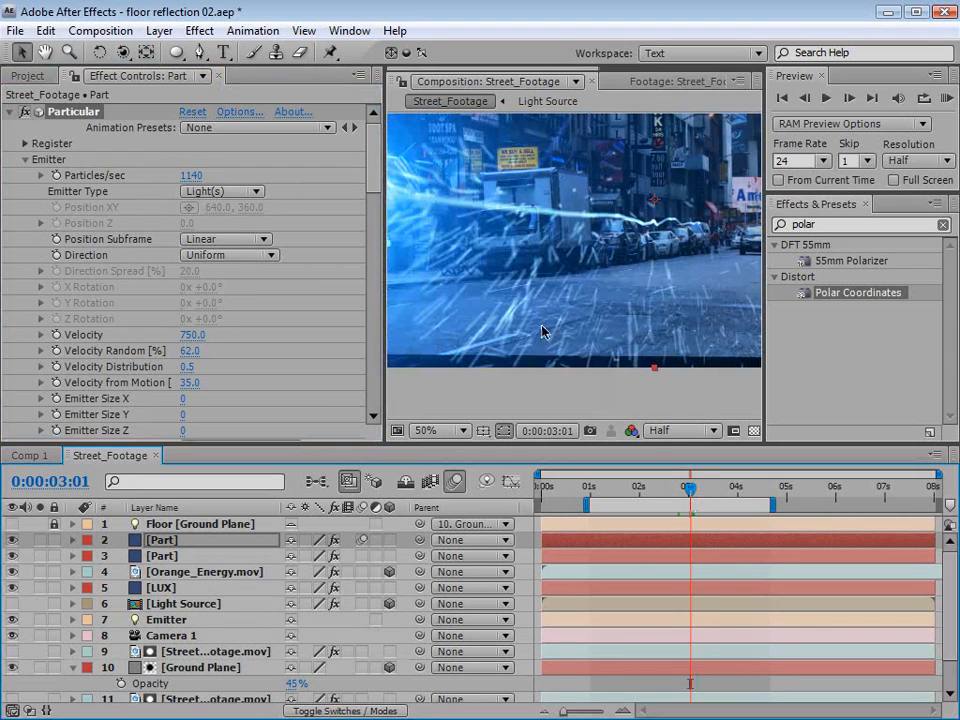
click(190, 175)
text(0)
key(Return)
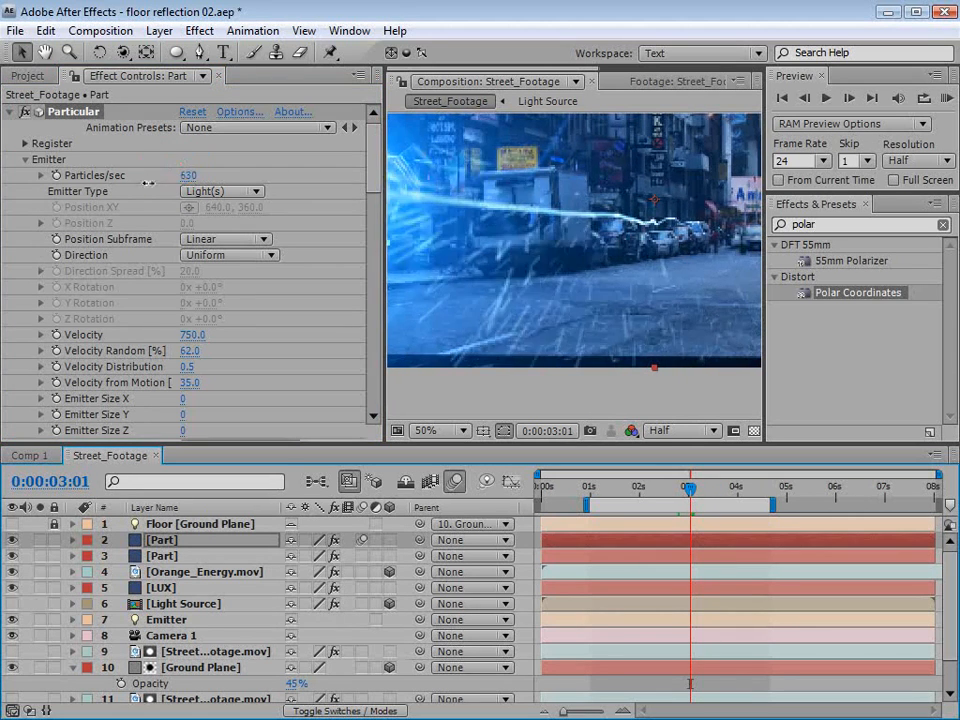
drag(99, 203, 129, 203)
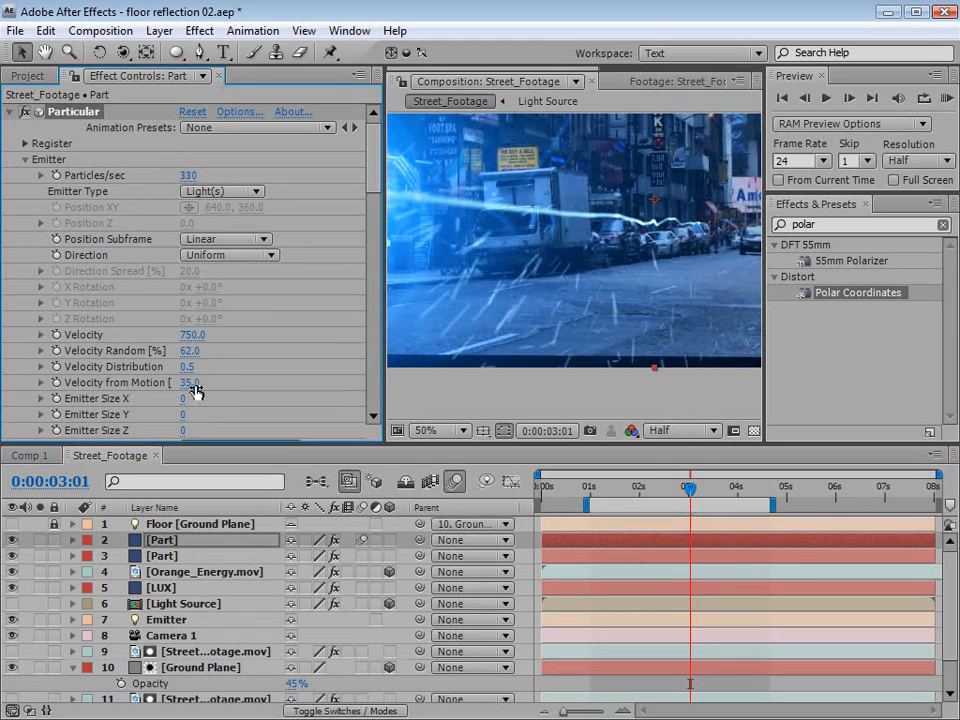
drag(187, 382, 208, 382)
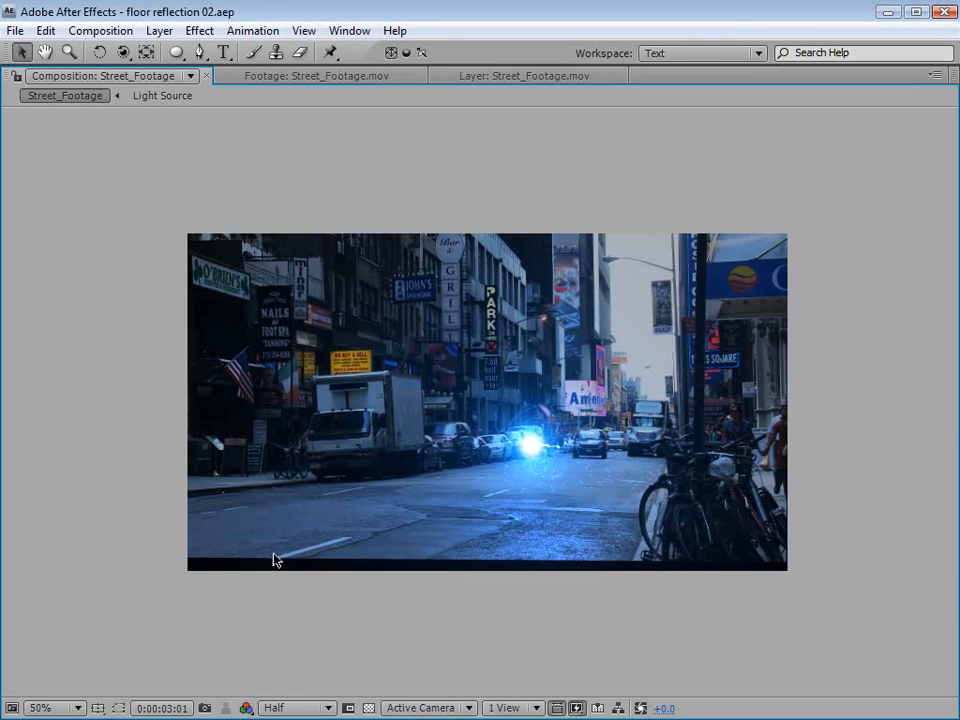
- Preview the light at 0:00:03:09 and enlarge the Street_Footage composition to 1600 x 900 px
key(grave)
scroll(602, 281, down, 1)
mouse_move(721, 486)
mouse_down()
mouse_move(669, 489)
mouse_move(739, 489)
mouse_up()
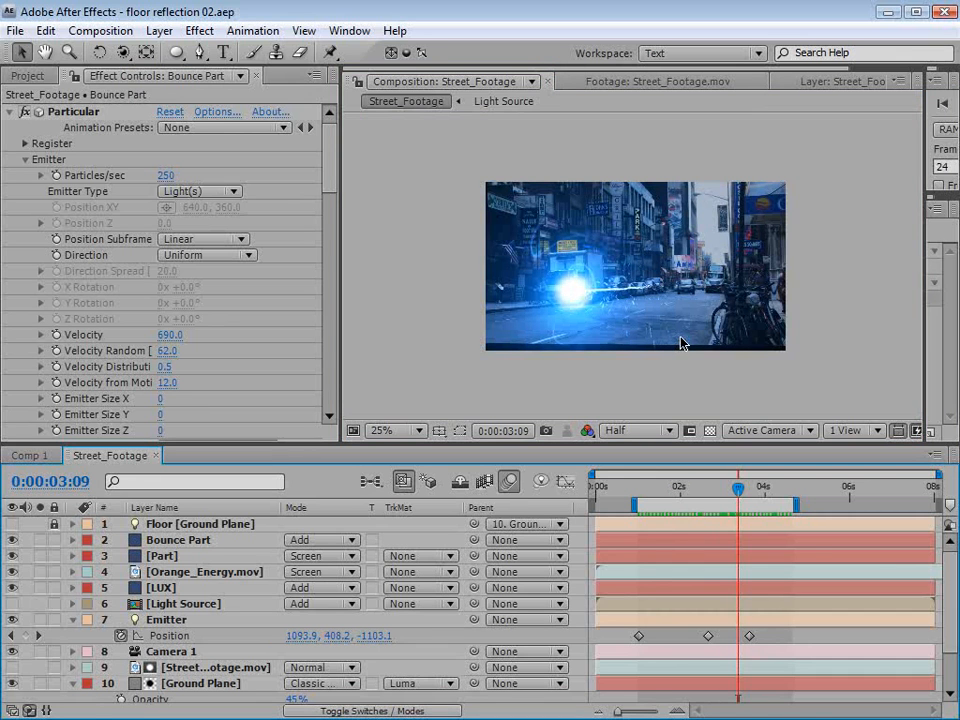
click(100, 31)
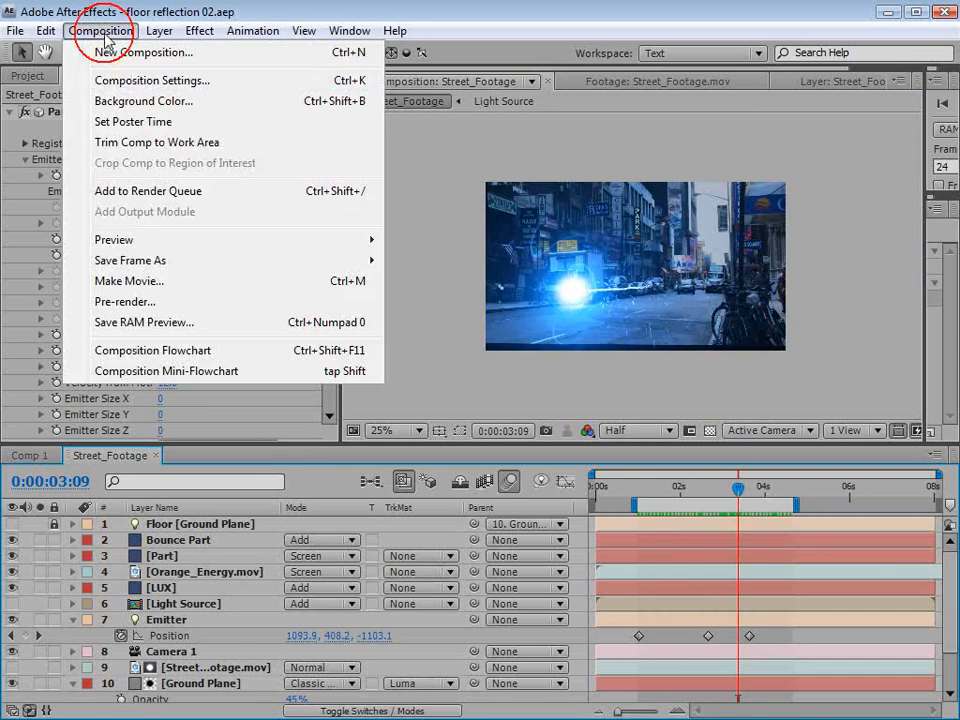
click(146, 81)
drag(320, 188, 356, 310)
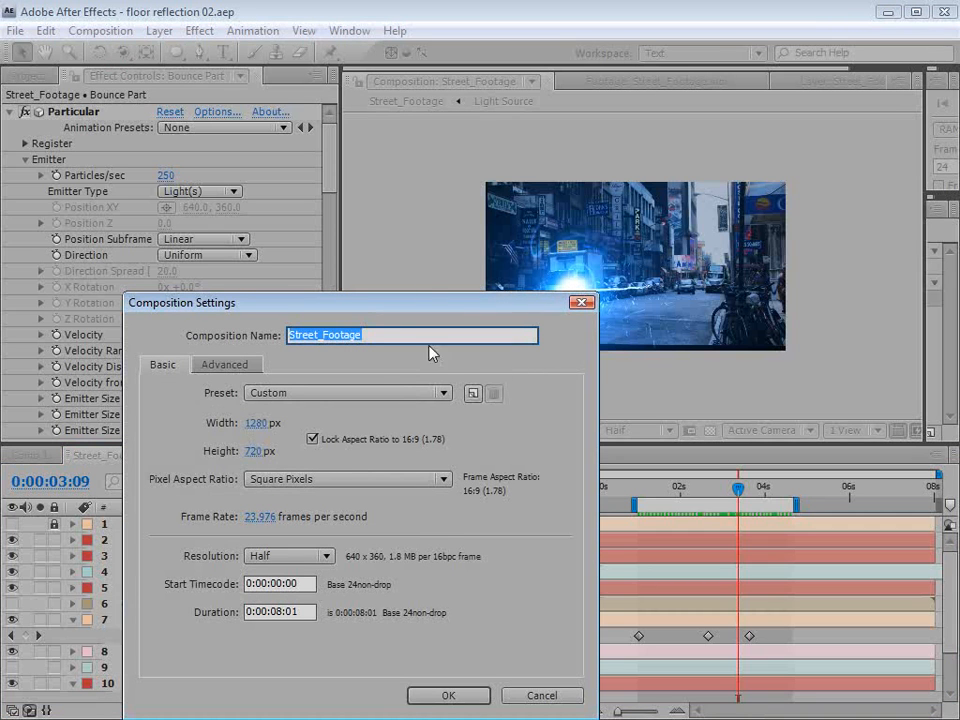
click(250, 423)
text(1600)
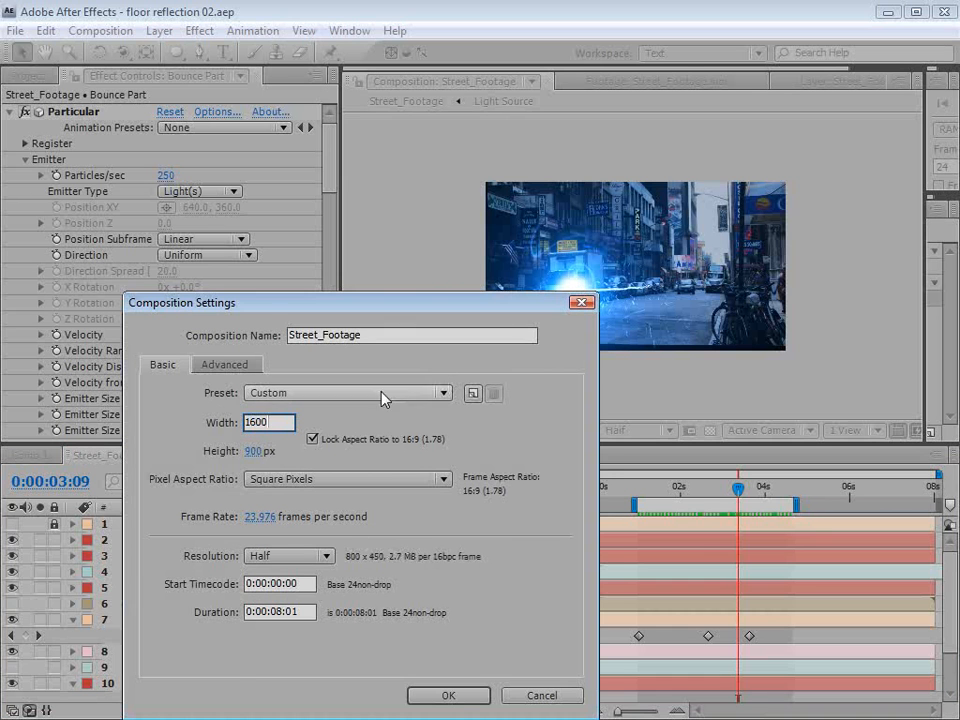
click(450, 707)
drag(672, 487, 742, 498)
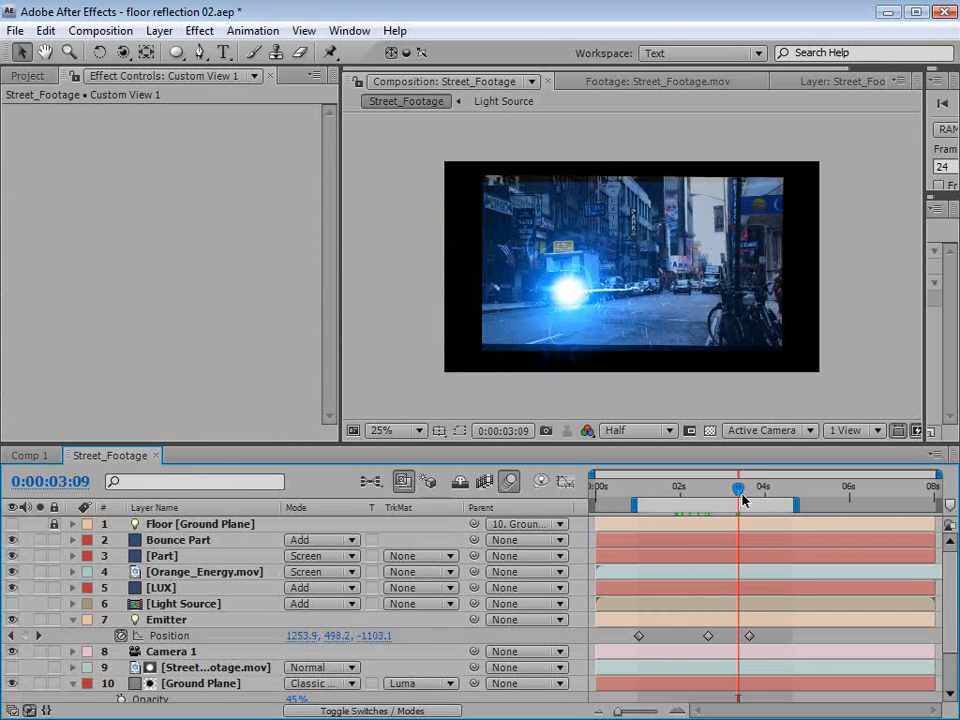
- Resize the LUX solid to match the composition size
click(168, 542)
click(158, 557)
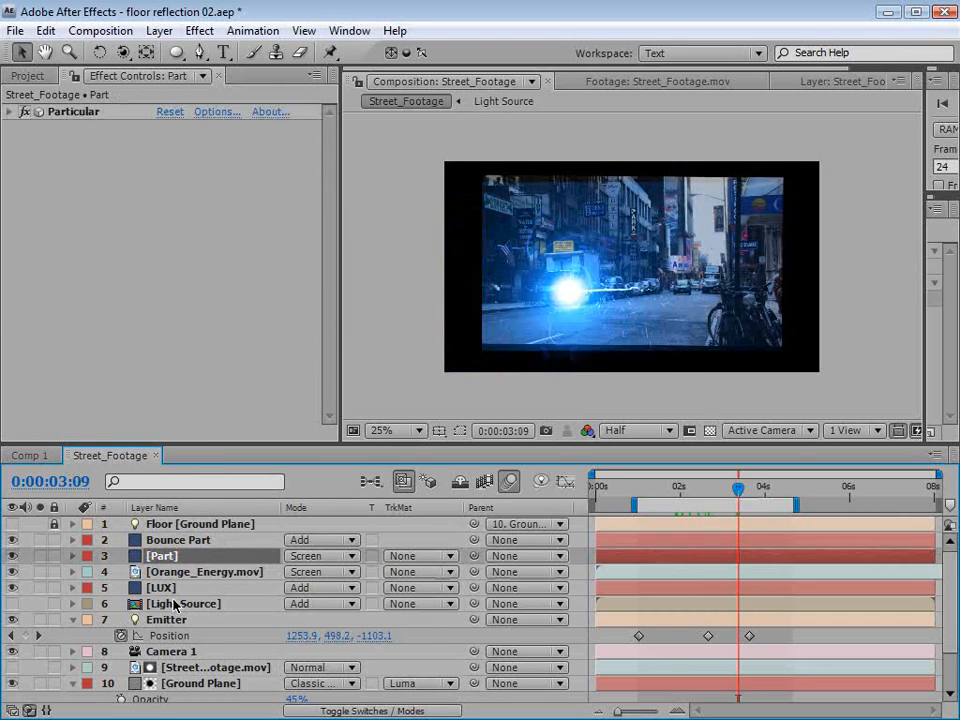
click(160, 588)
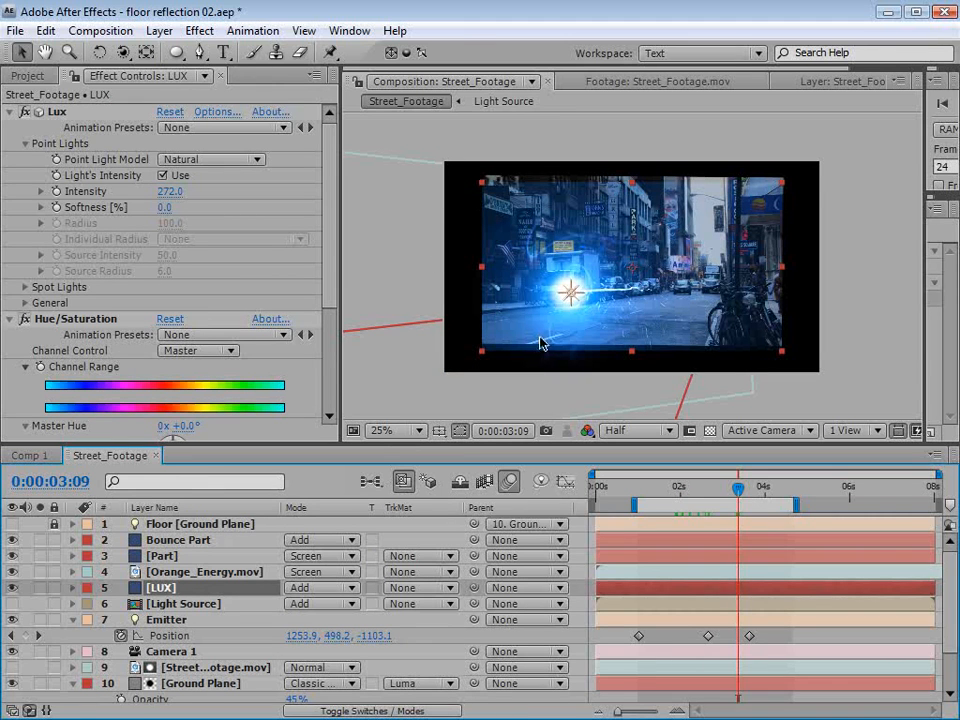
click(159, 30)
click(178, 72)
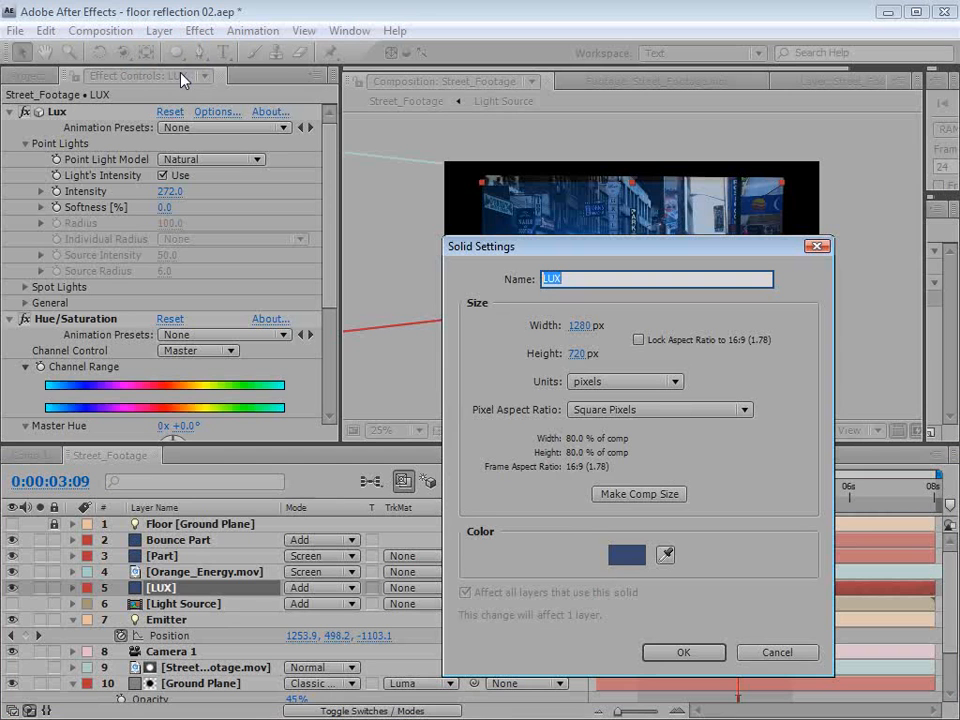
click(641, 494)
click(680, 651)
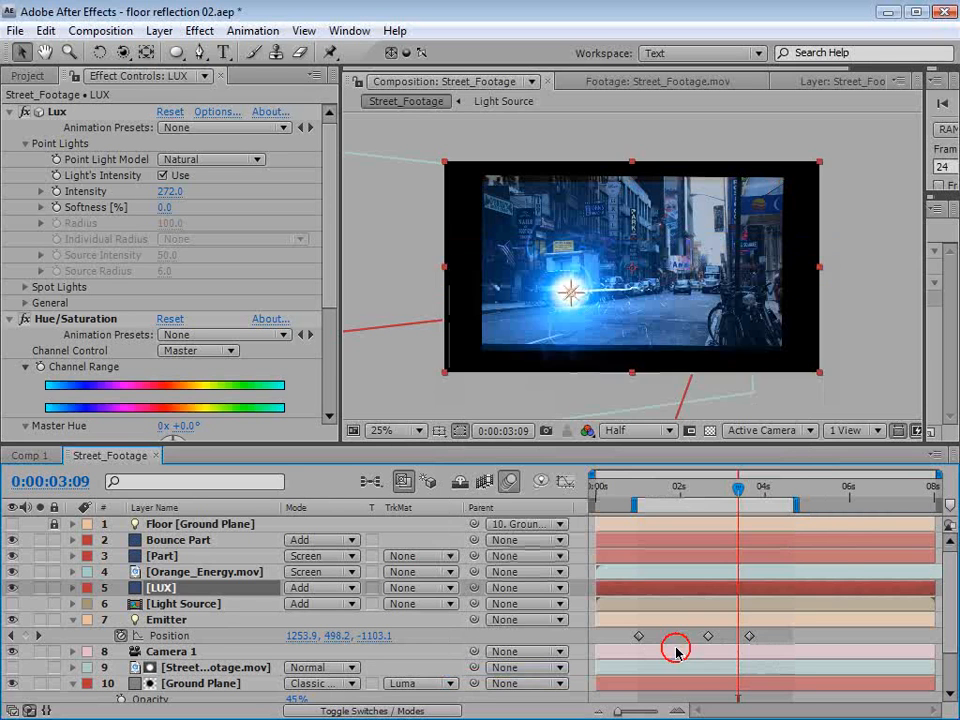
- Resize the Part solid to the 1600 x 900 px composition size as a new solid
click(176, 557)
click(159, 30)
click(178, 73)
click(641, 494)
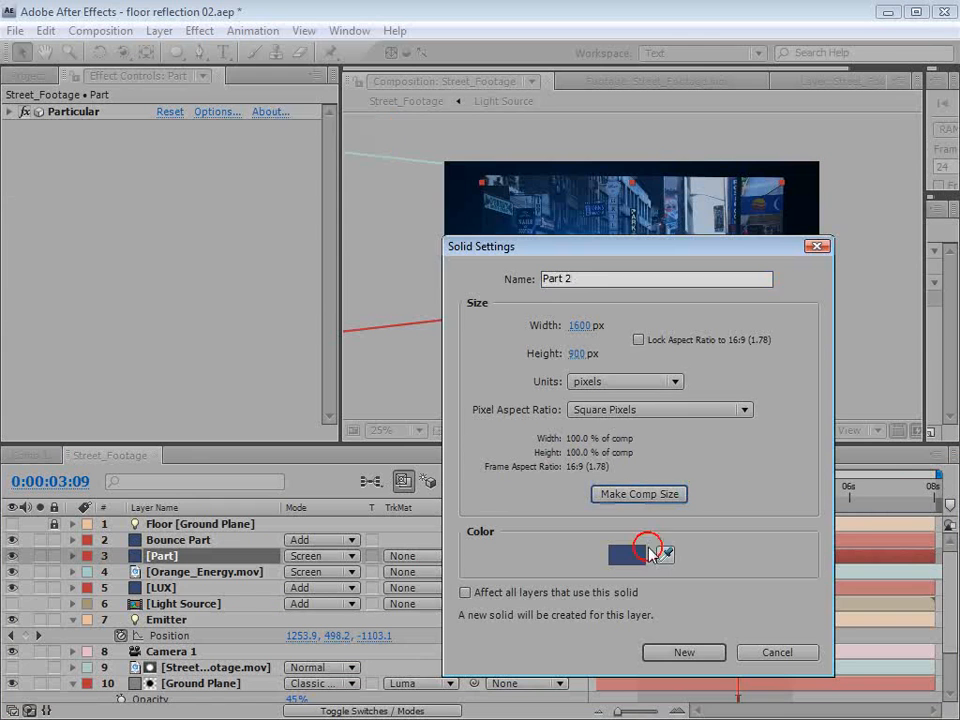
click(684, 652)
- Resize the Bounce Part solid to the composition size and check the glow filling the enlarged frame
click(178, 540)
click(159, 30)
click(178, 73)
click(641, 494)
click(692, 652)
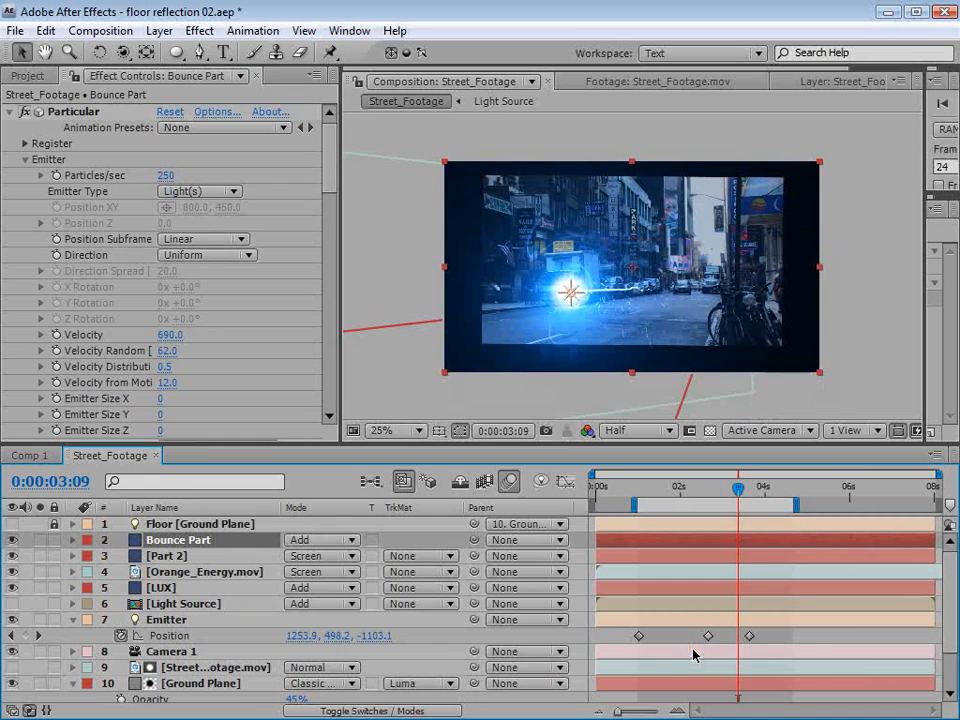
mouse_move(729, 489)
mouse_down()
mouse_move(707, 496)
mouse_move(738, 493)
mouse_up()
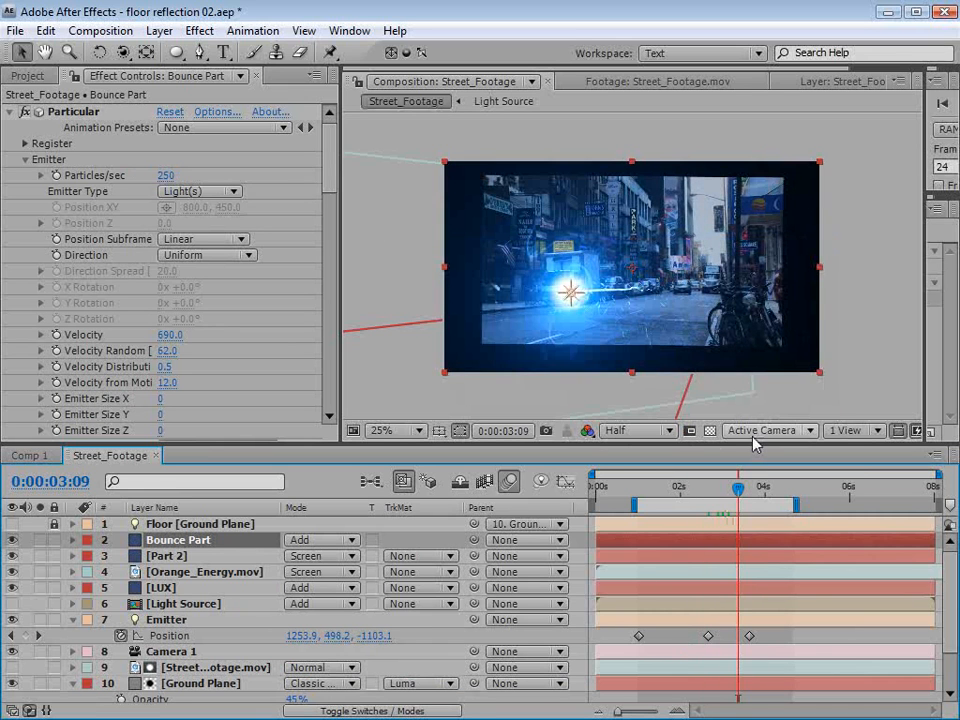
- Nest Street_Footage in a new composition and set the new composition's size to 1280 x 720 px
click(27, 75)
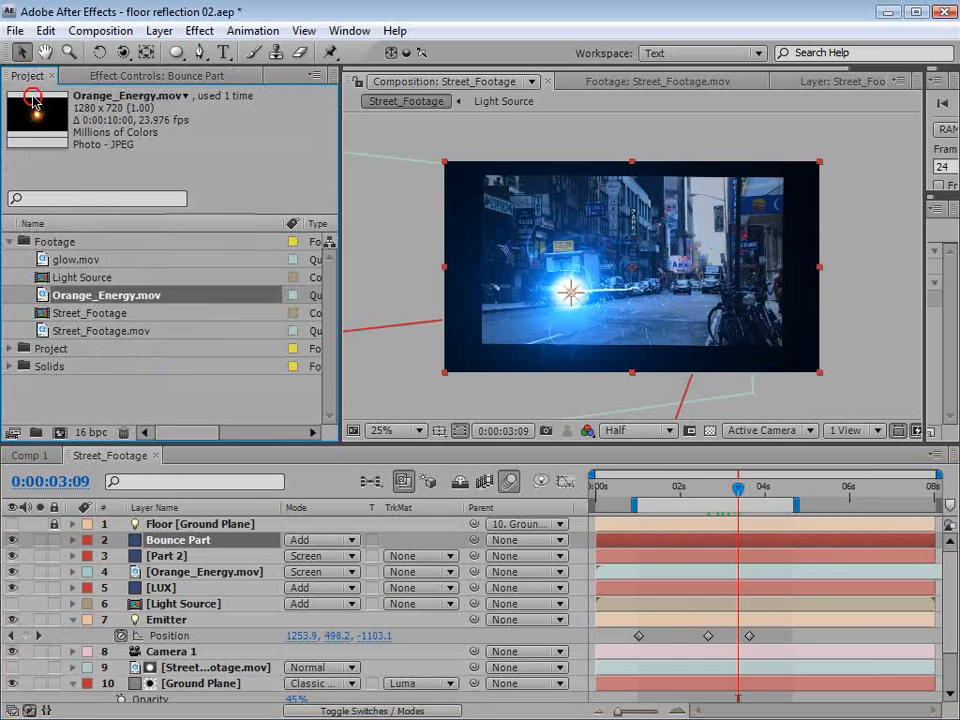
drag(43, 318, 60, 432)
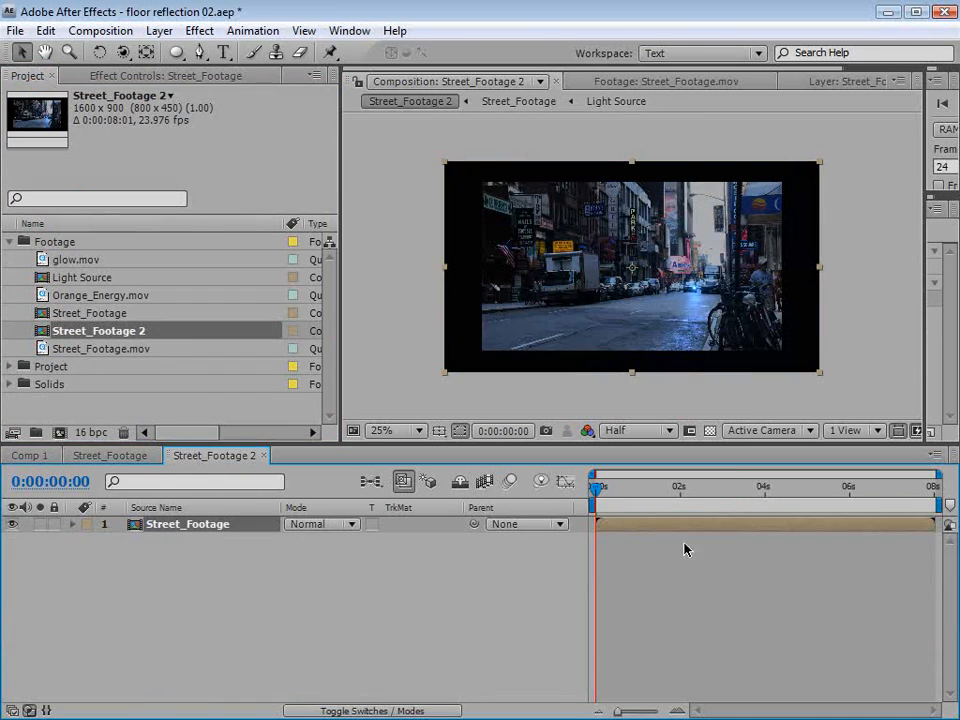
click(100, 30)
click(125, 80)
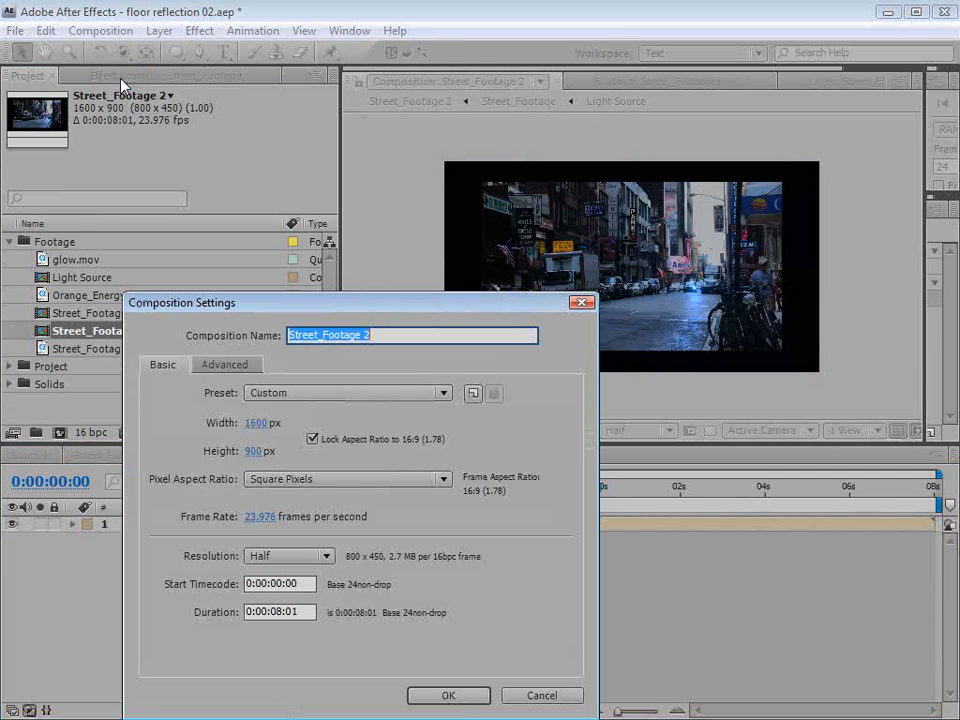
click(253, 424)
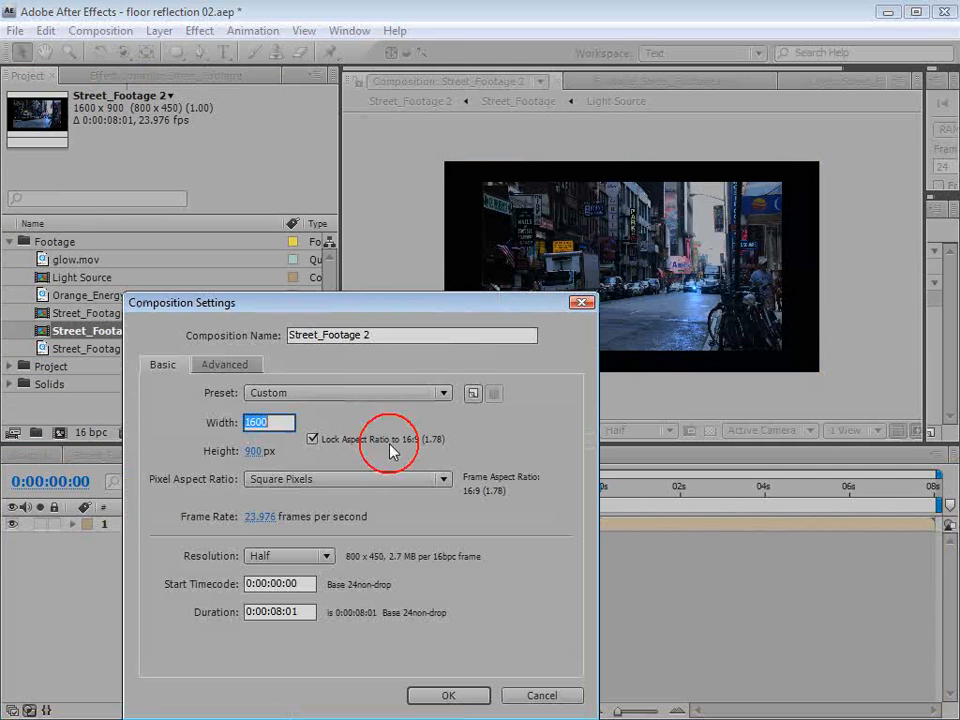
text(1280)
click(450, 695)
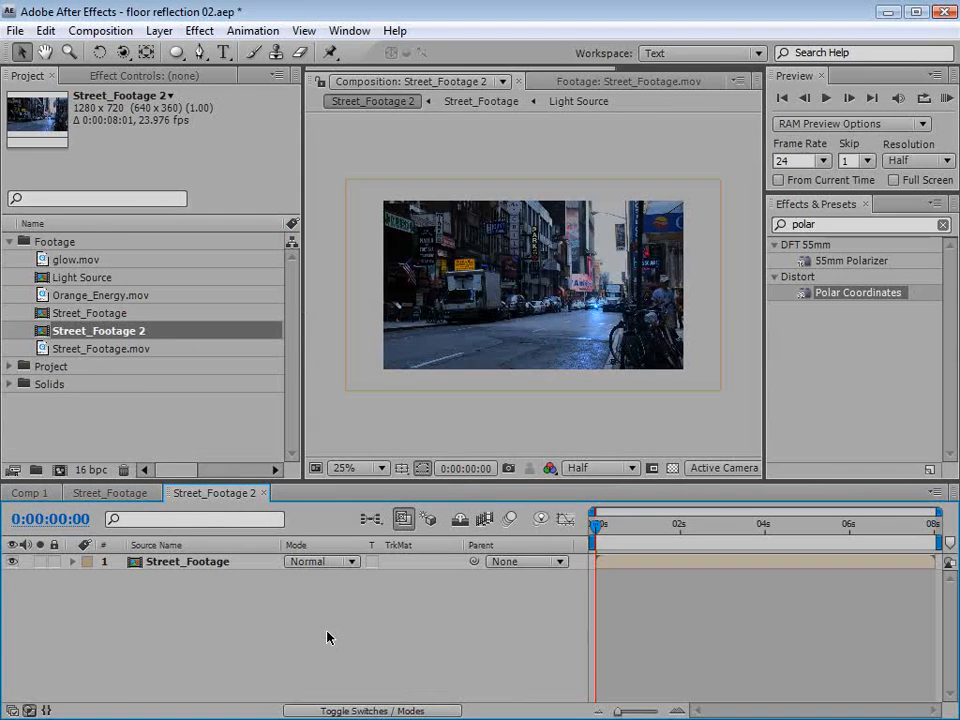
- Place the Street_Footage 2 timeline separately above the Street_Footage timeline so that both are visible
click(219, 494)
mouse_move(230, 522)
mouse_down()
mouse_move(231, 497)
mouse_move(222, 522)
mouse_up()
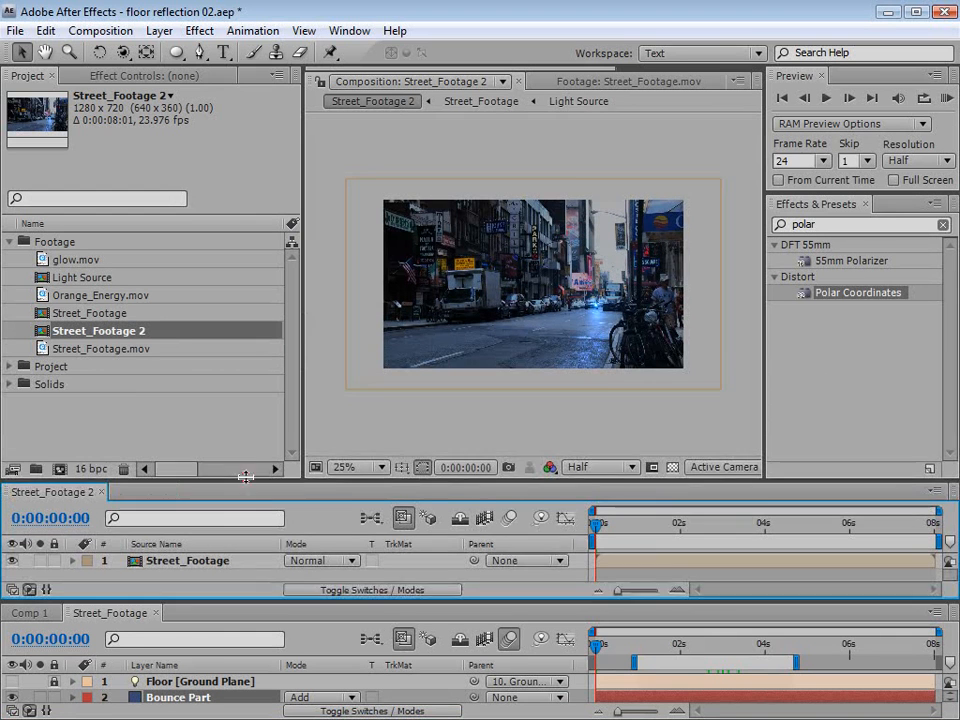
drag(245, 481, 242, 389)
drag(317, 600, 296, 532)
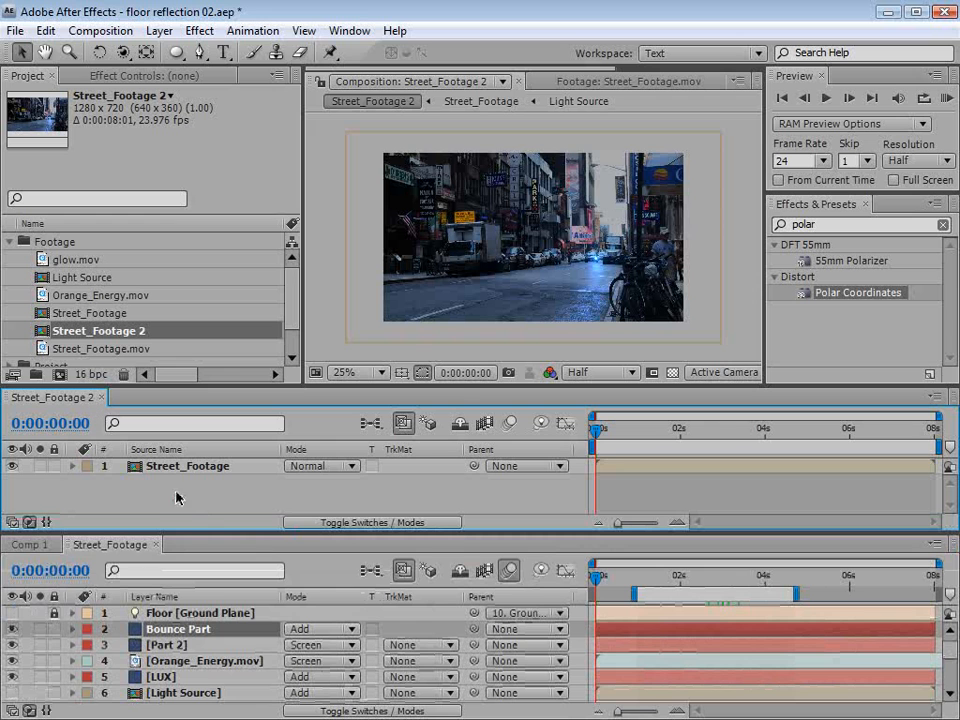
- Add a null object to Street_Footage 2 and enlarge the Street_Footage timeline to show more of its layers
click(159, 30)
mouse_move(190, 52)
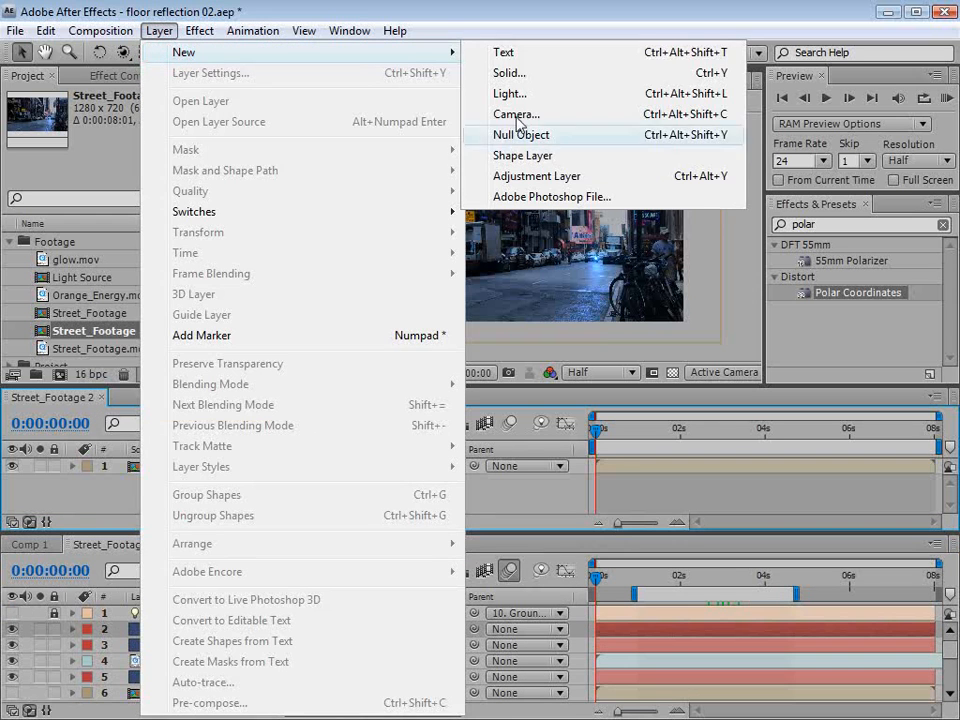
click(517, 134)
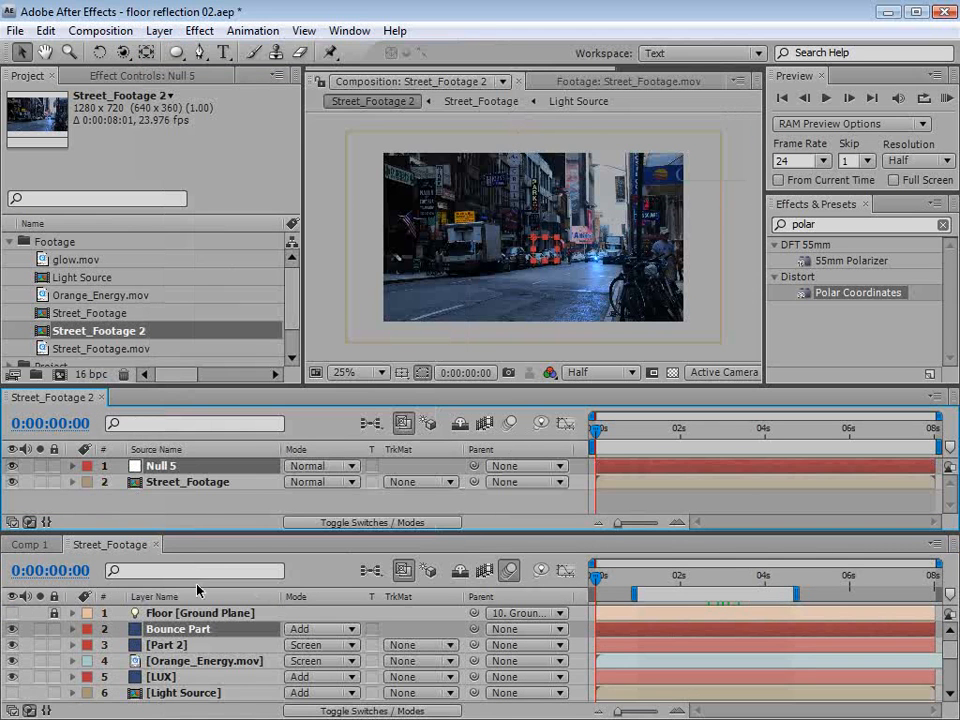
drag(191, 531, 192, 507)
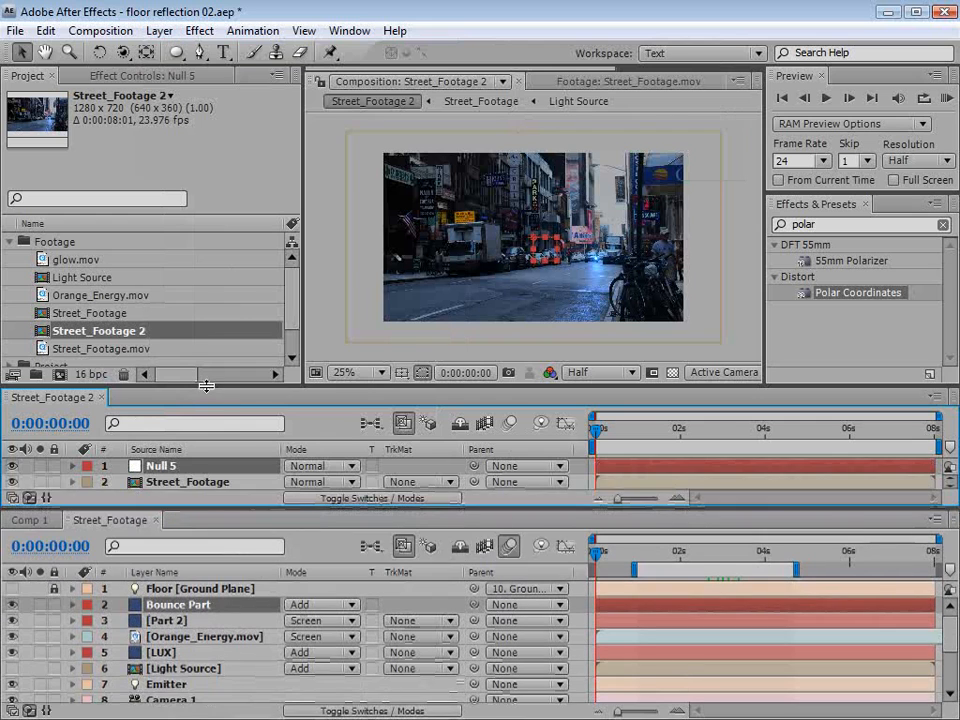
drag(207, 386, 205, 313)
drag(192, 508, 189, 439)
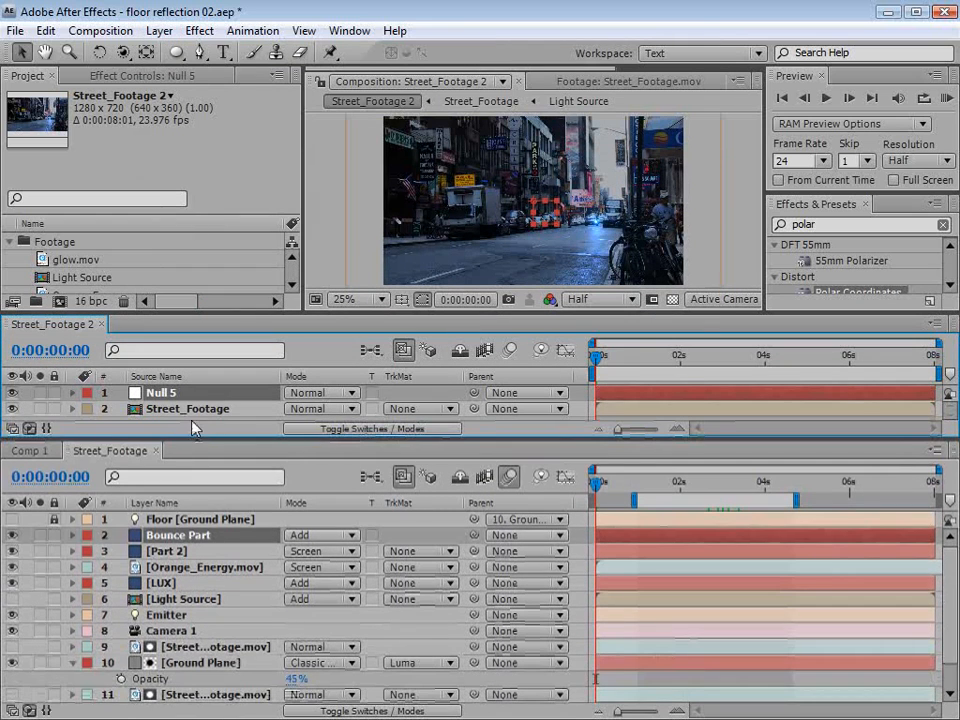
- Expand the Transform properties of the bottom Street_Footage.mov layer and select its Rotation keyframes
scroll(192, 664, down, 2)
click(185, 696)
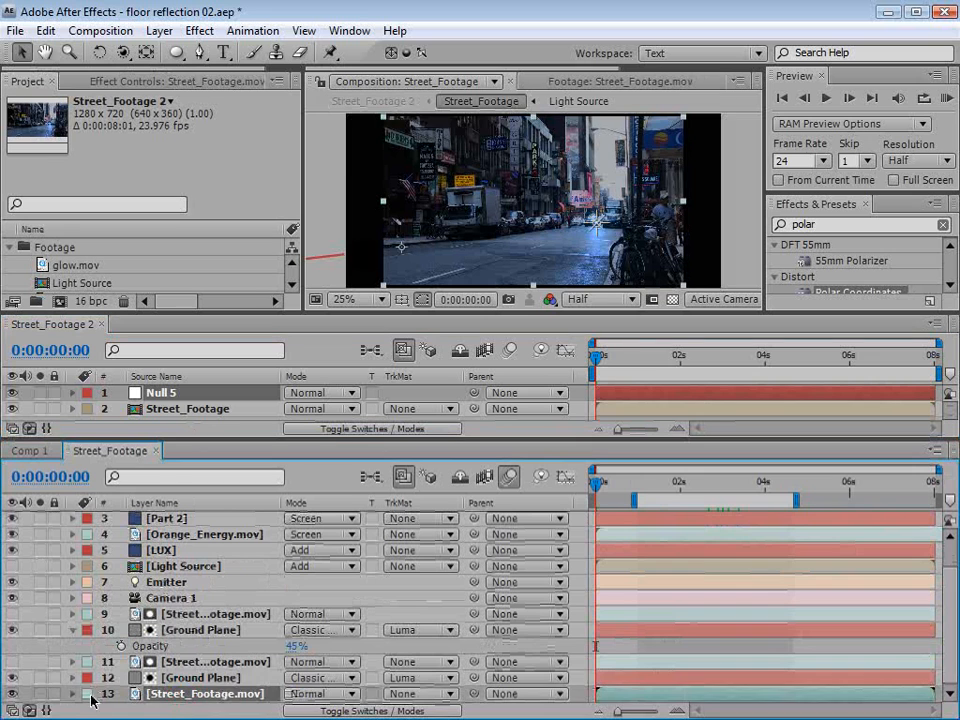
click(72, 694)
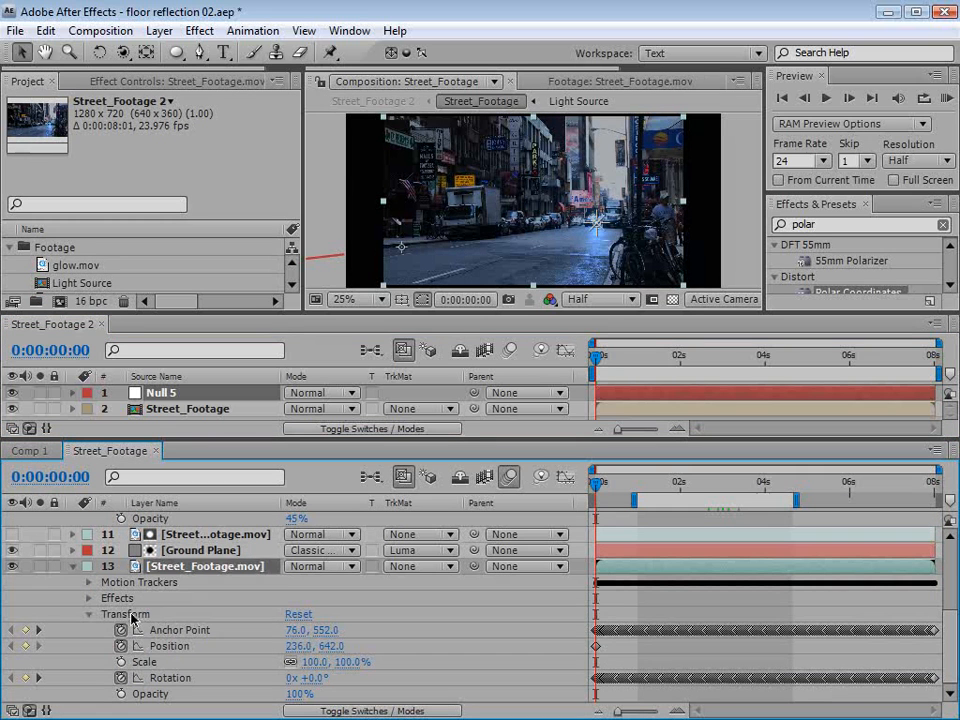
click(200, 631)
click(175, 679)
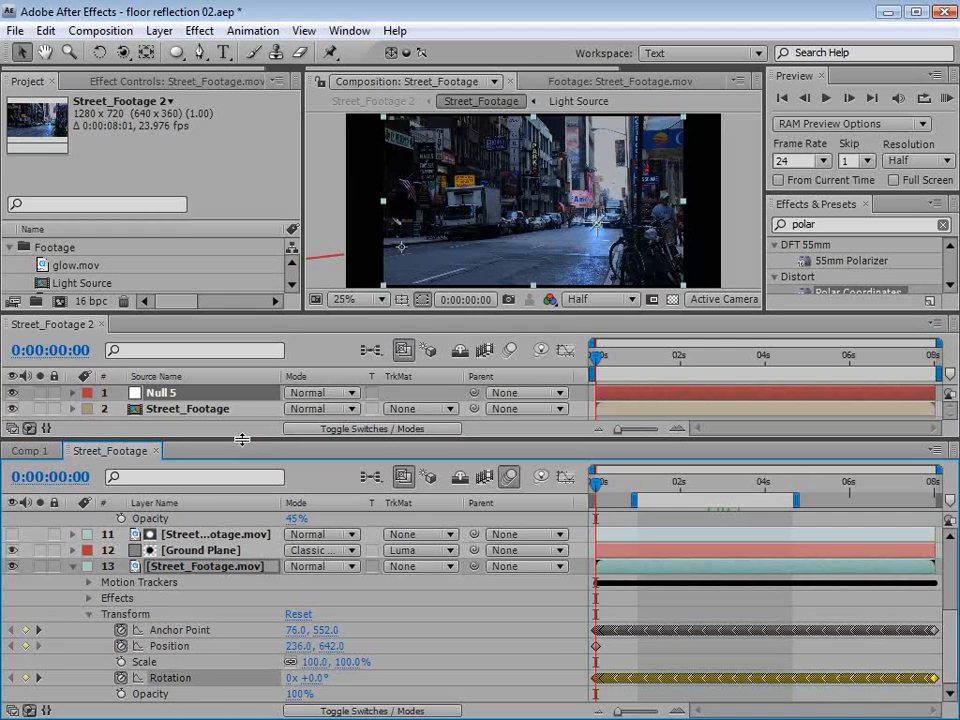
- Enlarge the Street_Footage 2 timeline and expand the null's Transform properties
click(160, 393)
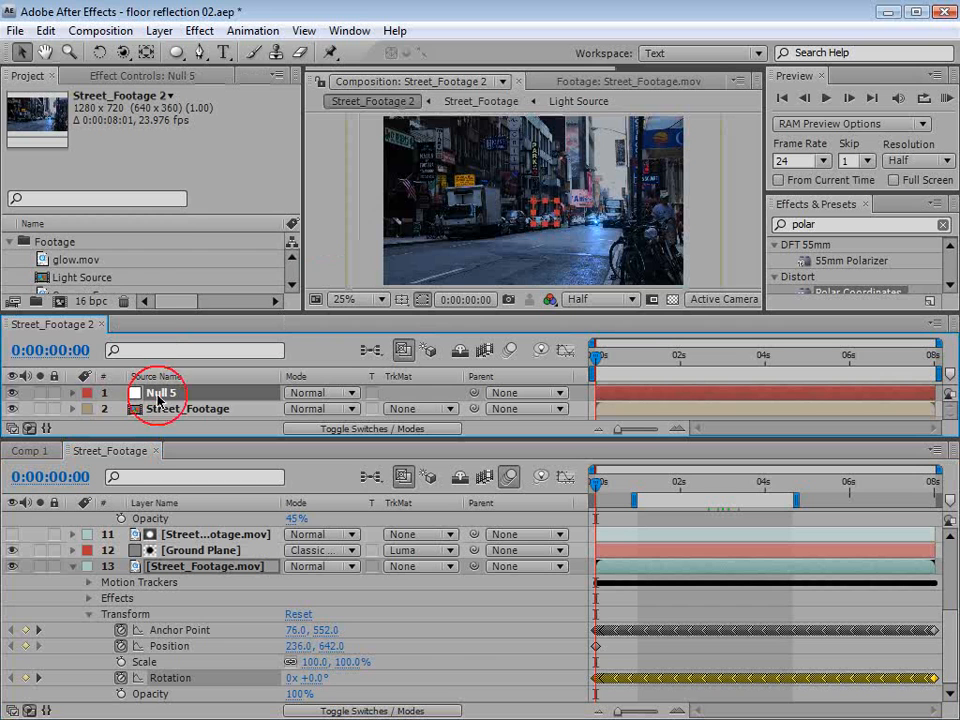
drag(196, 314, 191, 231)
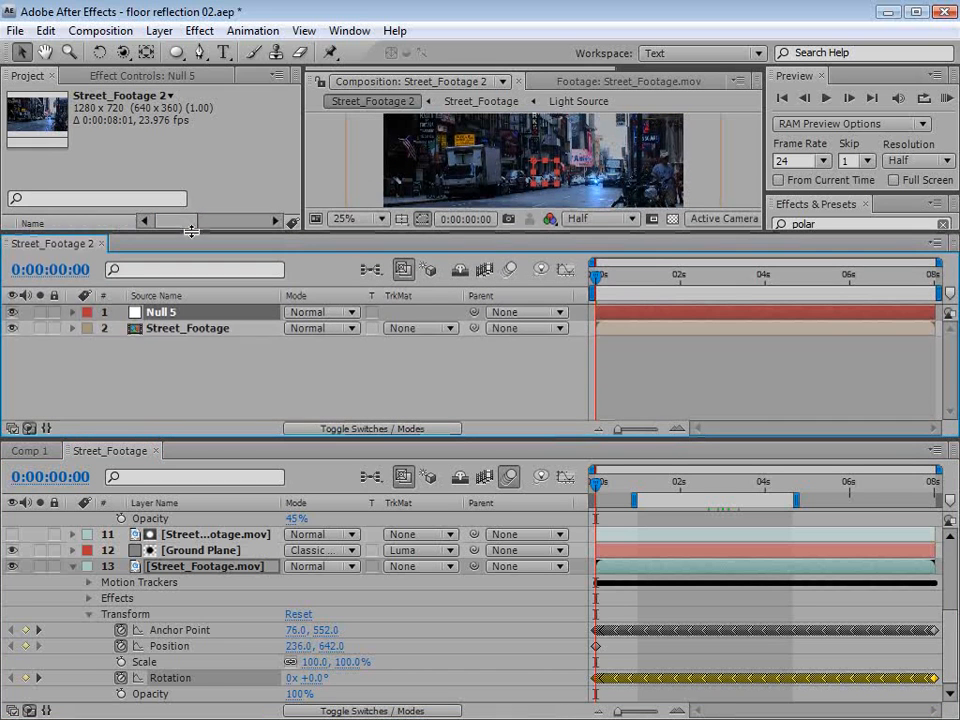
click(72, 313)
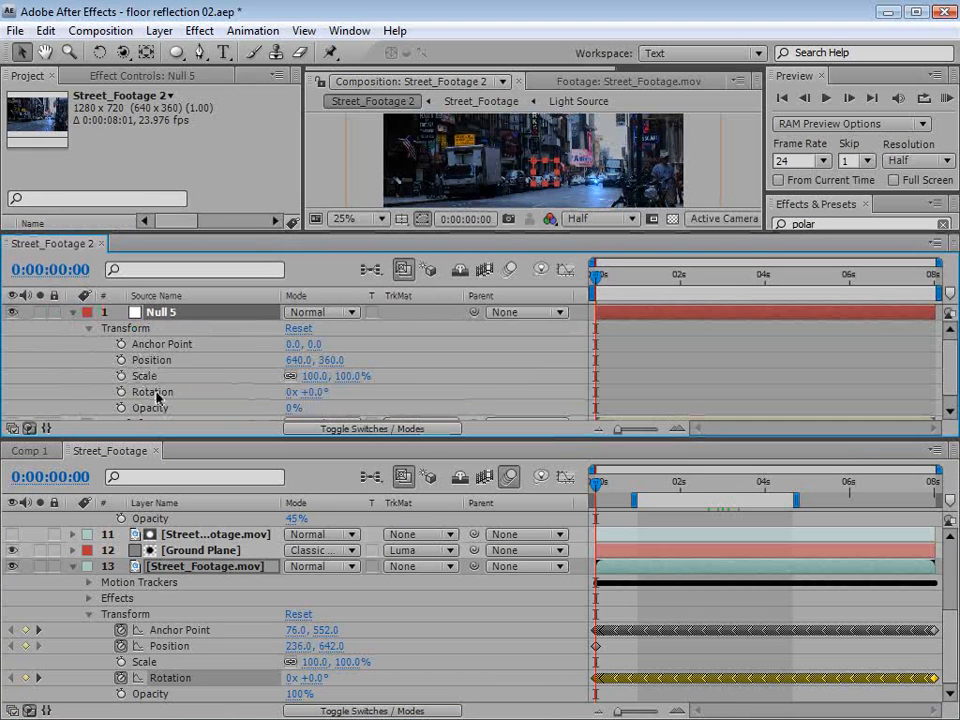
- Link the null's Position to the Anchor Point of the bottom Street_Footage.mov layer in Street_Footage with an expression
alt+click(121, 360)
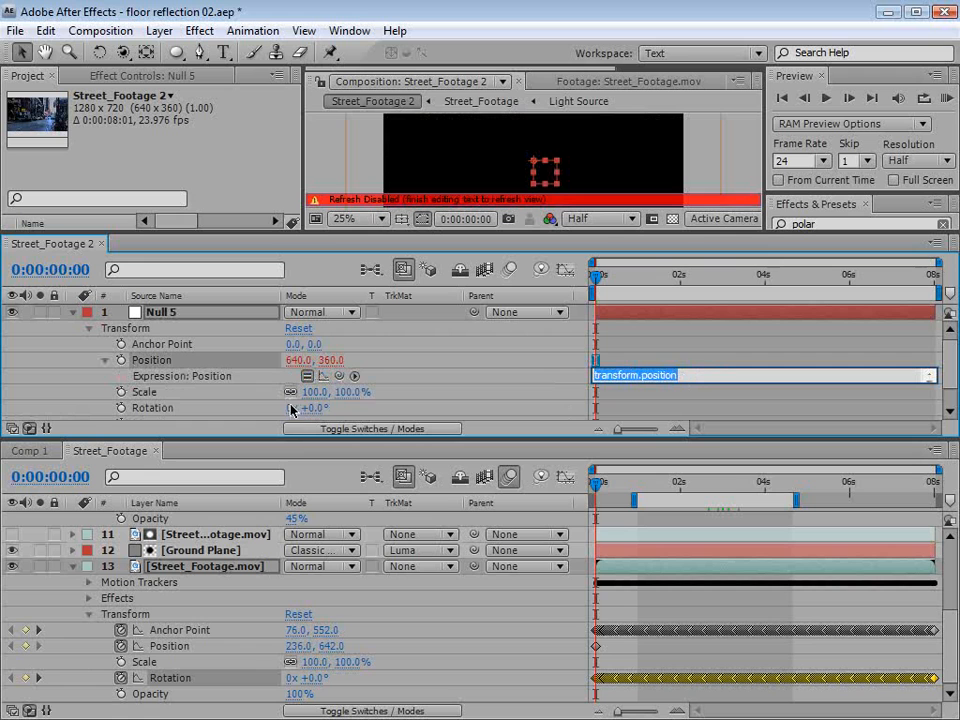
drag(339, 376, 193, 632)
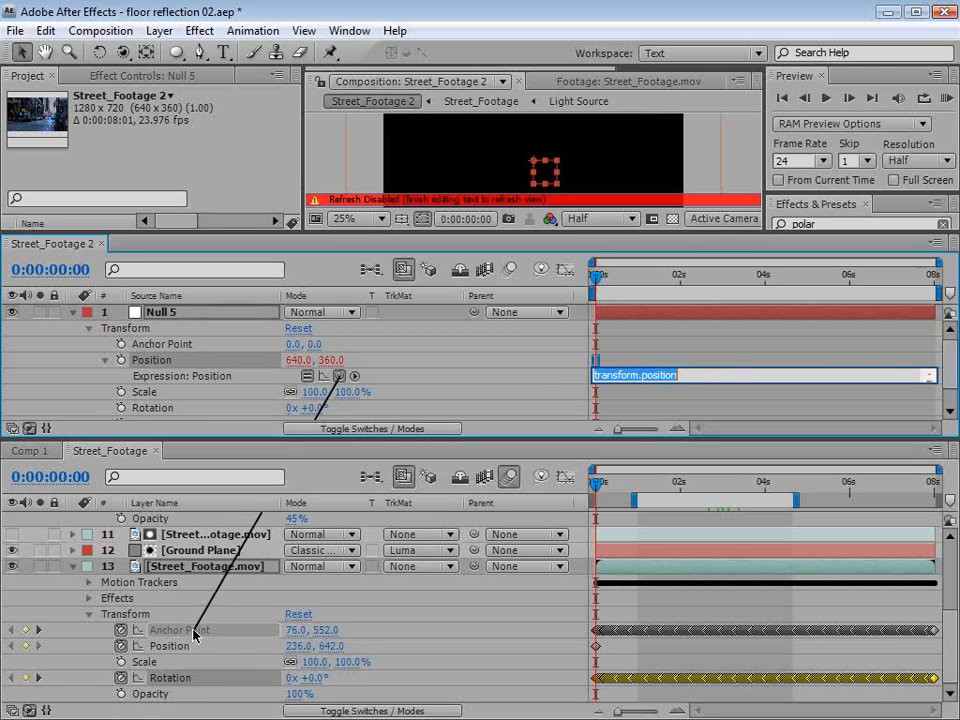
drag(193, 632, 193, 634)
click(613, 617)
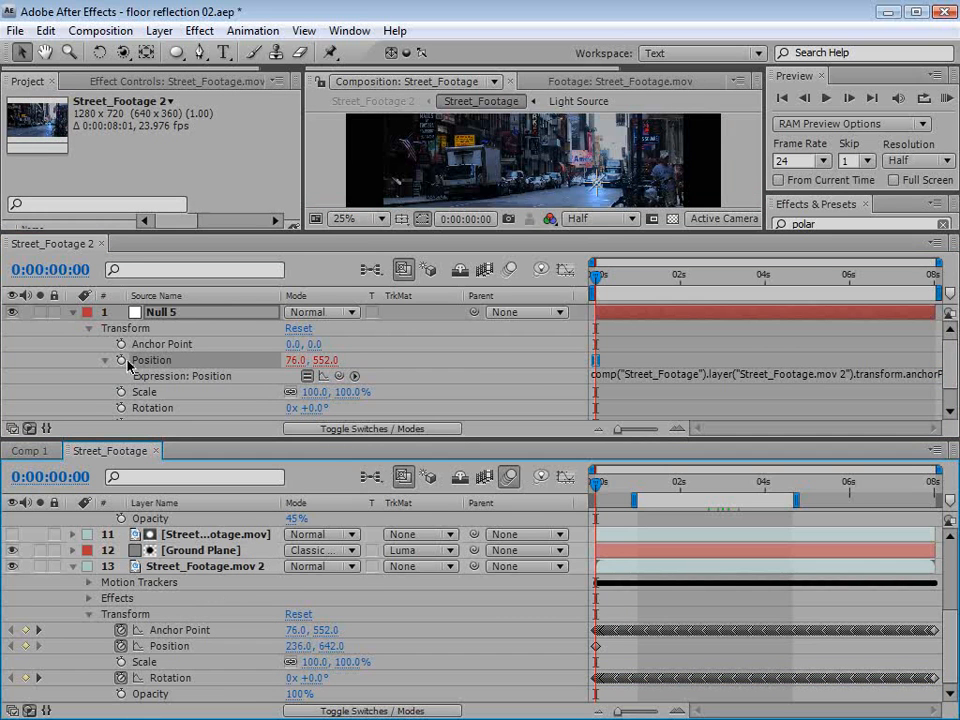
- Link the null's Rotation to the bottom Street_Footage.mov layer's Rotation with an expression and hide the Parent column in Street_Footage 2
alt+click(121, 408)
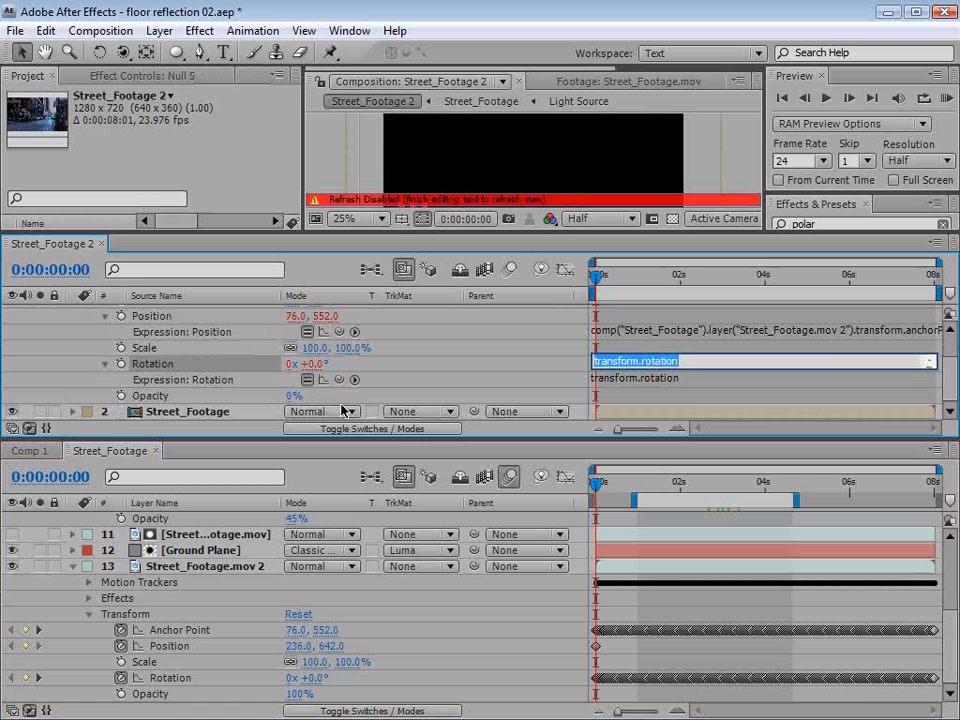
drag(339, 380, 176, 681)
right_click(519, 300)
click(548, 310)
- Append *-1 to the null's Rotation expression to invert the linked rotation
click(696, 380)
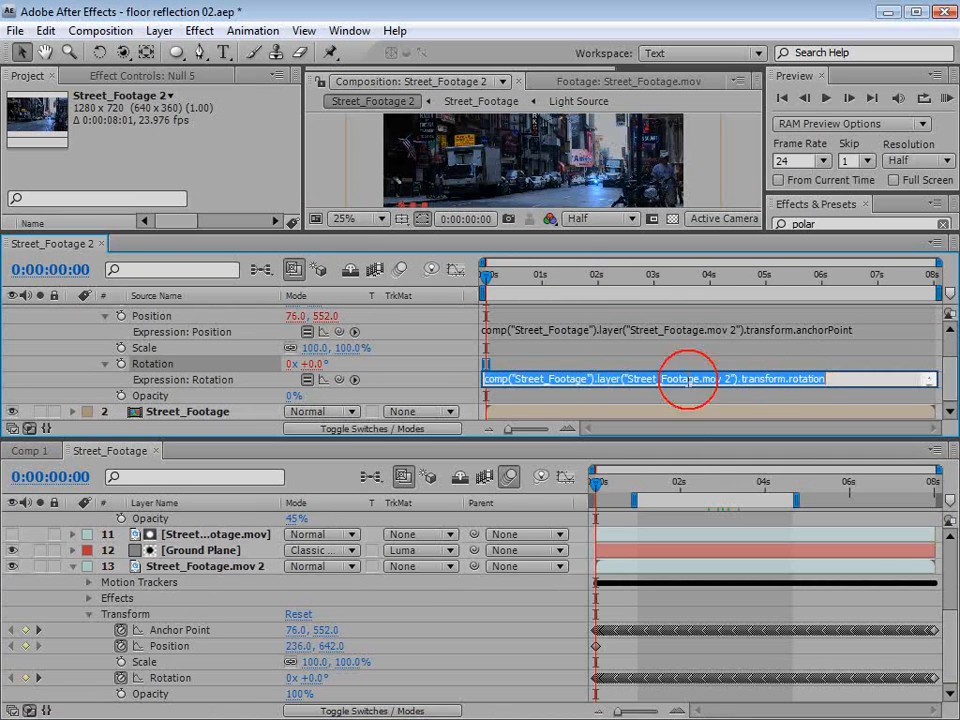
click(504, 395)
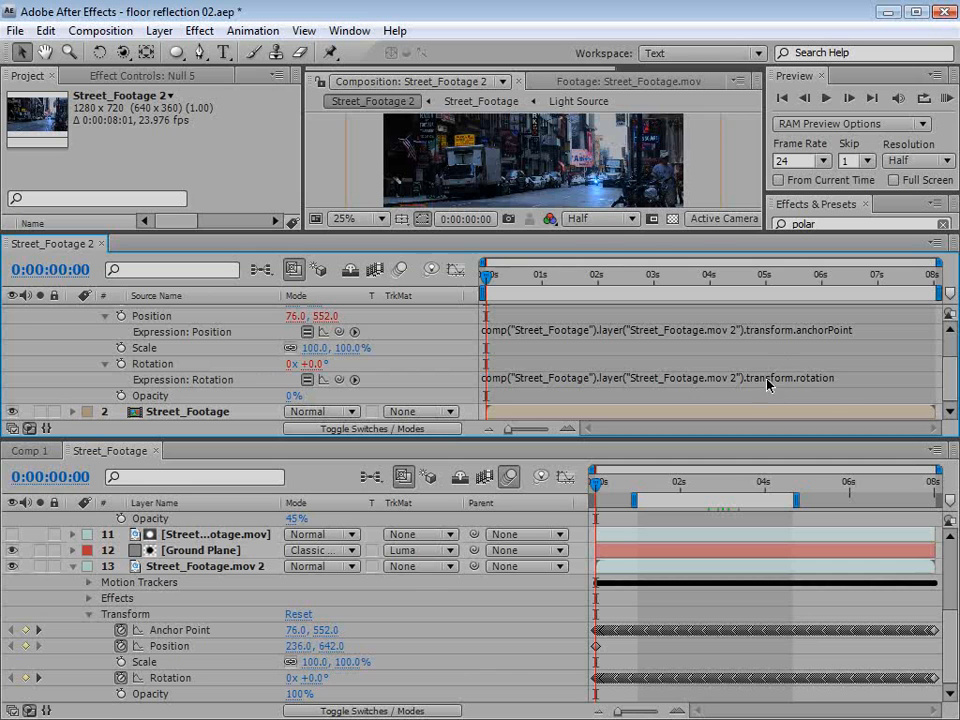
click(857, 379)
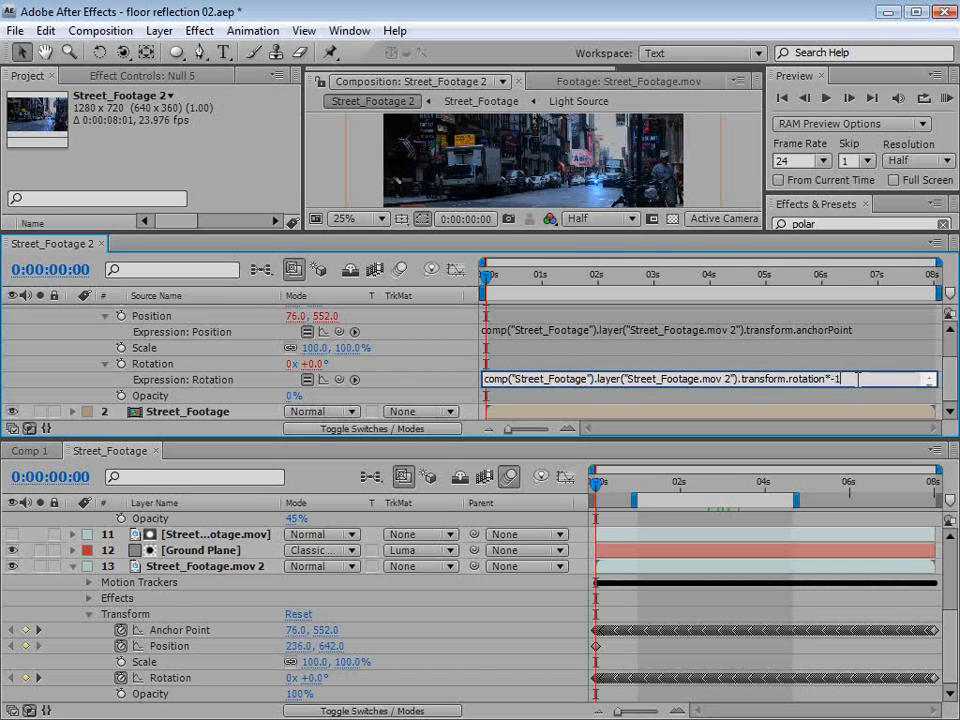
click(843, 403)
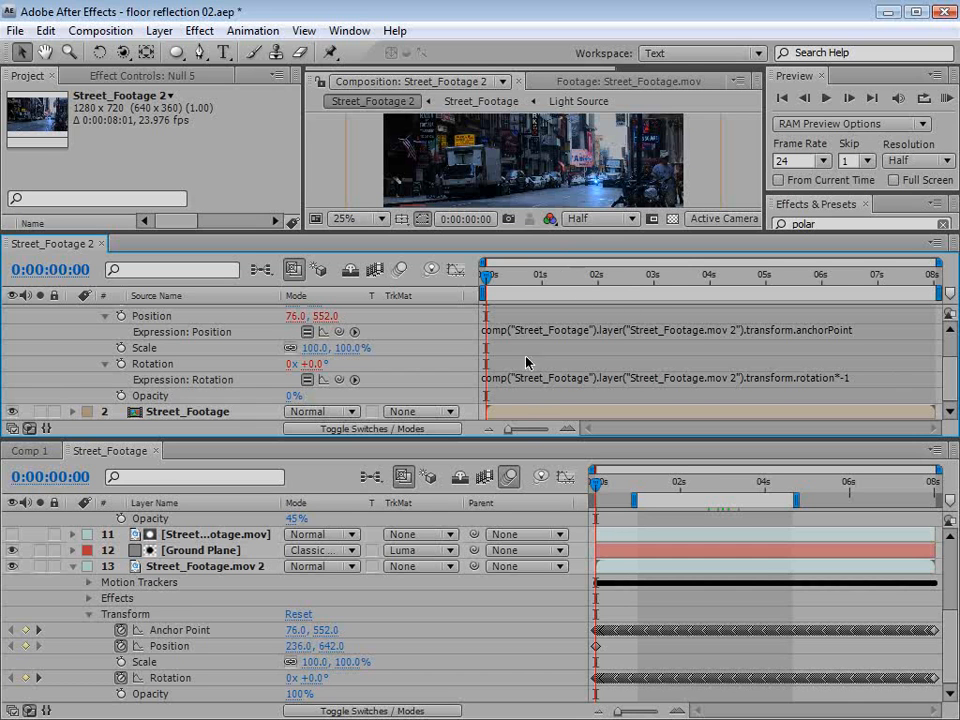
- Dock the Street_Footage 2 timeline back beside the Street_Footage timeline and rebalance the heights of the composition view and timeline
drag(508, 437, 499, 518)
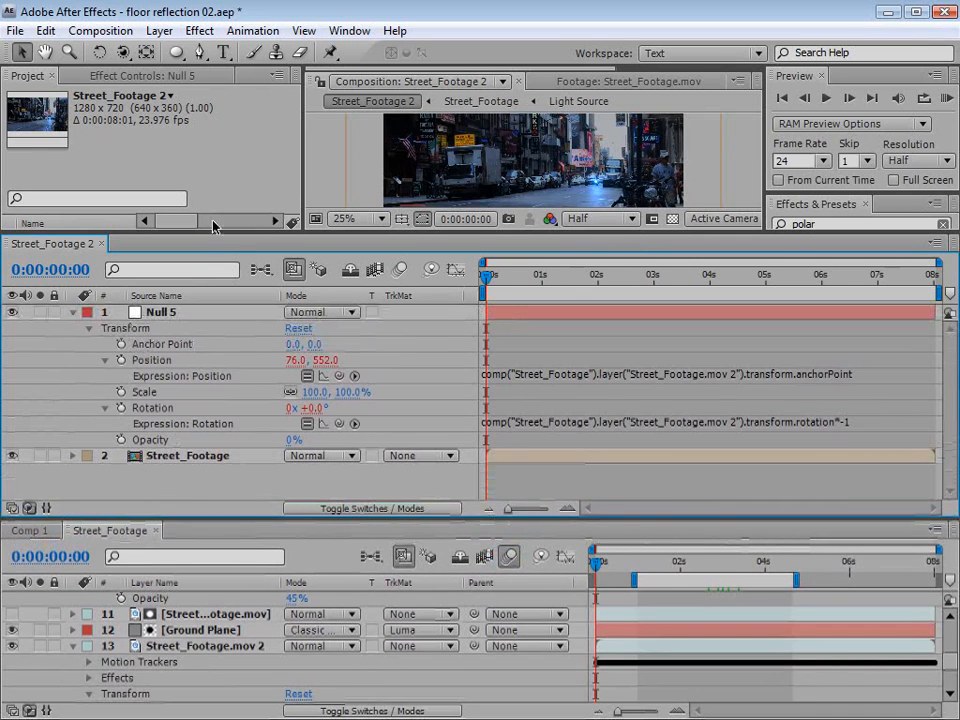
drag(222, 232, 220, 366)
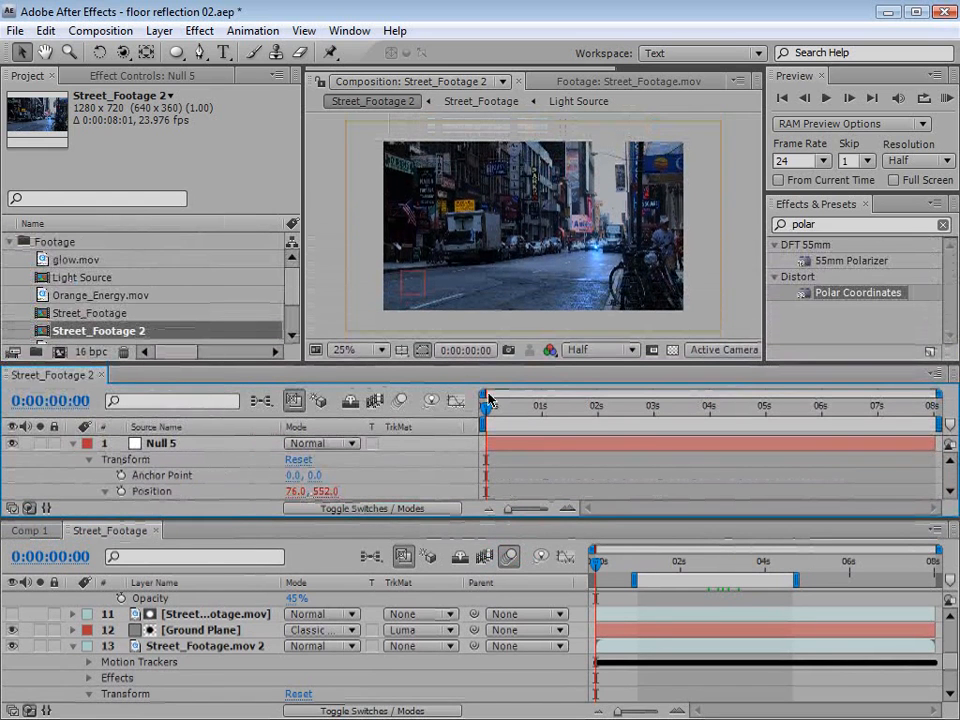
drag(78, 377, 181, 535)
drag(139, 376, 254, 467)
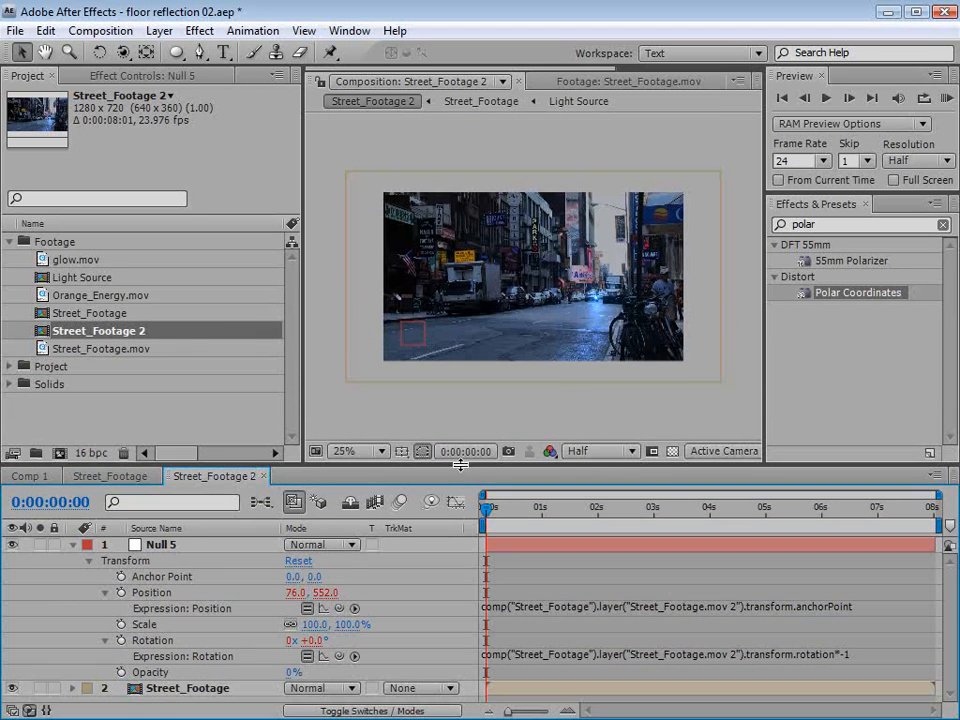
drag(462, 466, 454, 435)
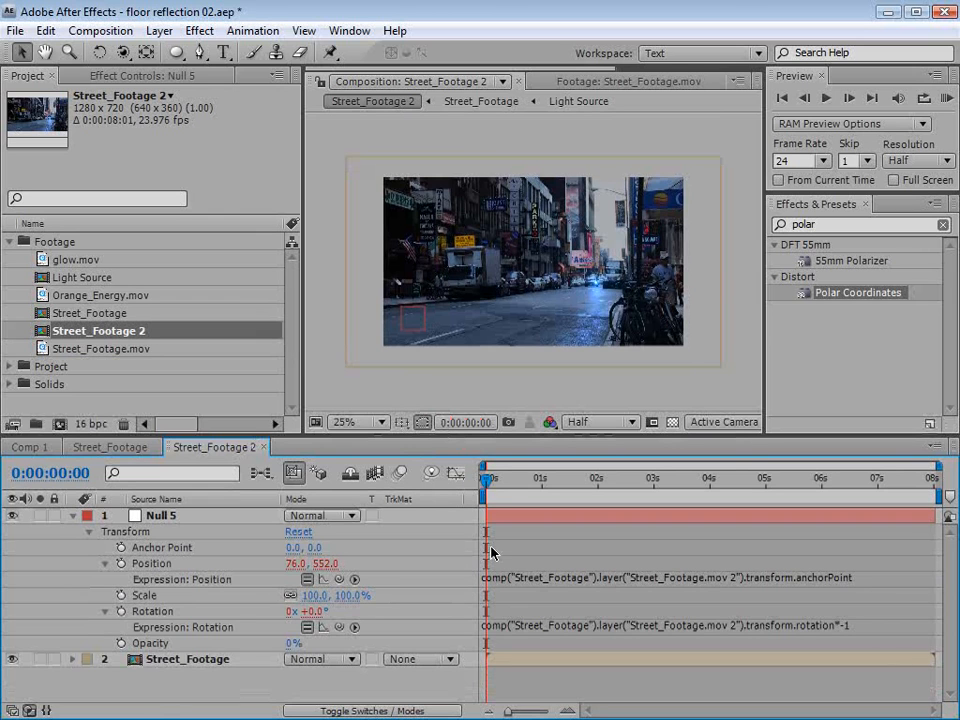
- Show the Parent column in Street_Footage 2 and parent the Street_Footage layer to the null
click(173, 660)
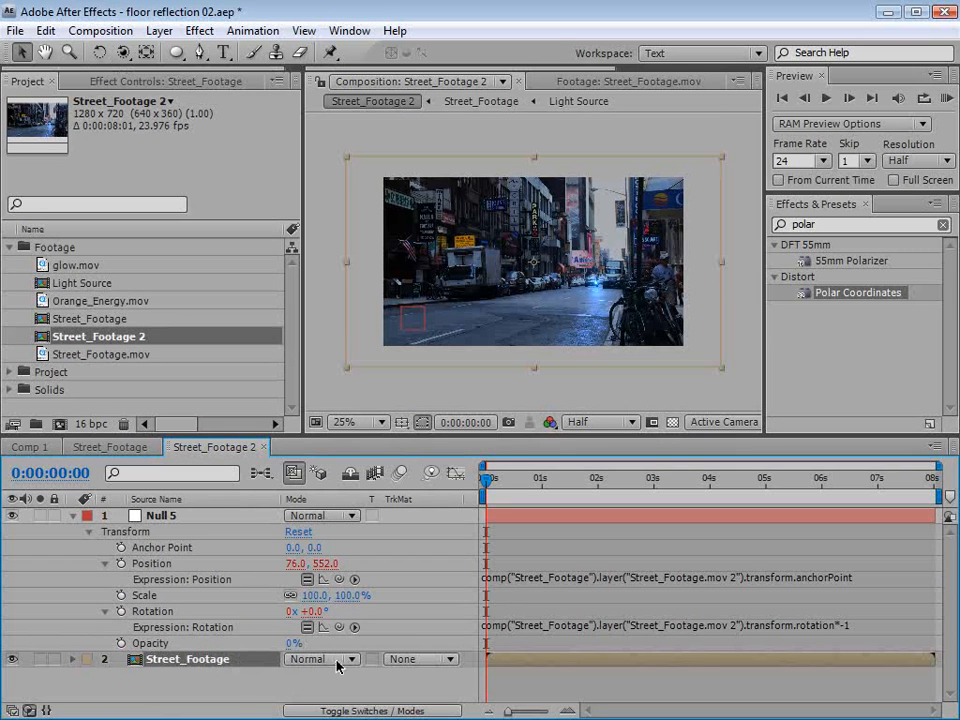
right_click(420, 498)
mouse_move(470, 558)
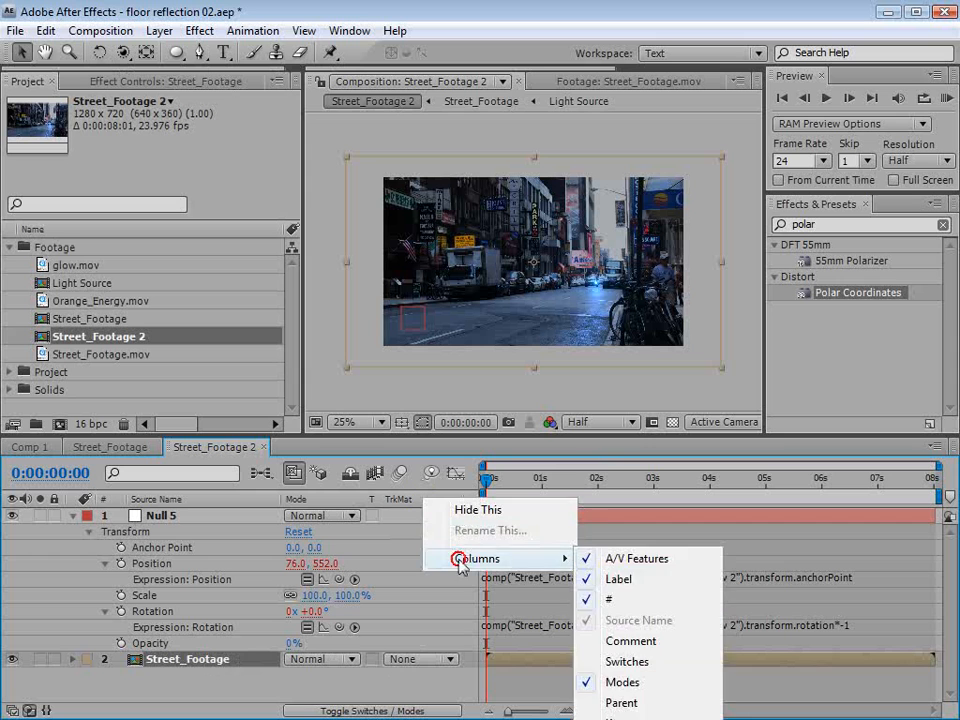
click(630, 704)
drag(474, 659, 162, 517)
drag(170, 517, 170, 517)
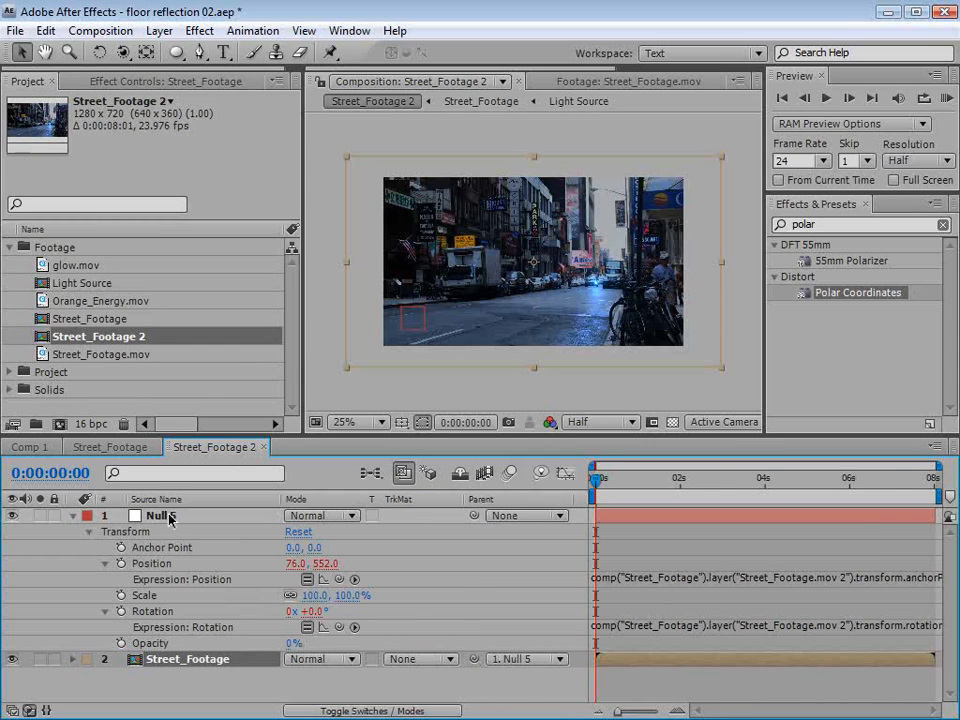
- Scrub Street_Footage 2 to around 0:00:02:20 and inspect the restored camera motion in an enlarged composition view
drag(608, 484, 720, 517)
key(grave)
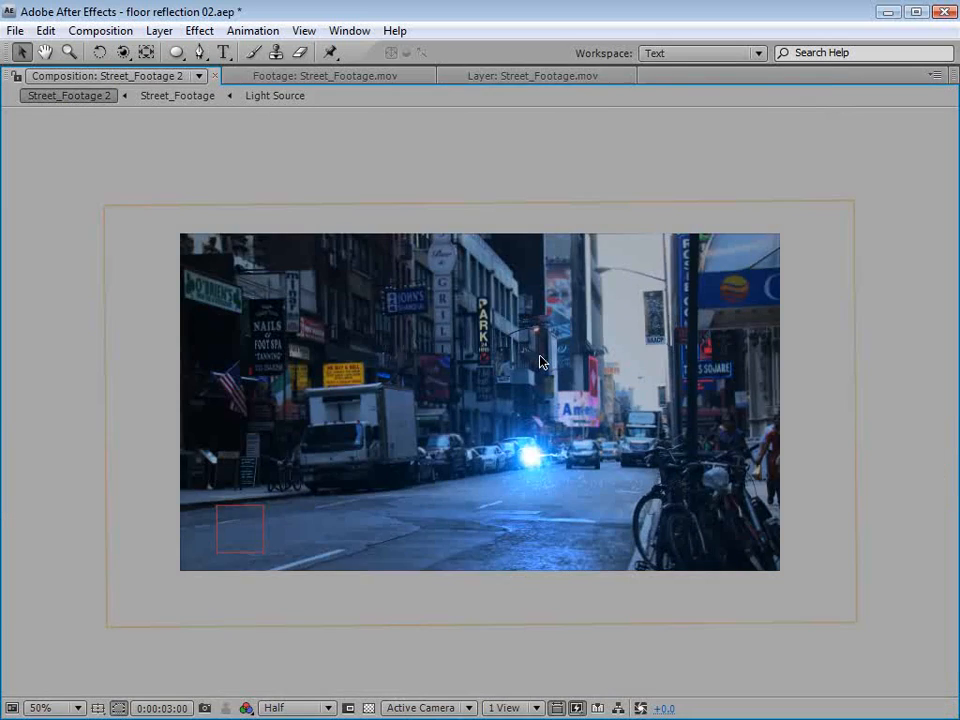
key(grave)
mouse_move(722, 479)
mouse_down()
mouse_move(752, 485)
mouse_move(715, 481)
mouse_up()
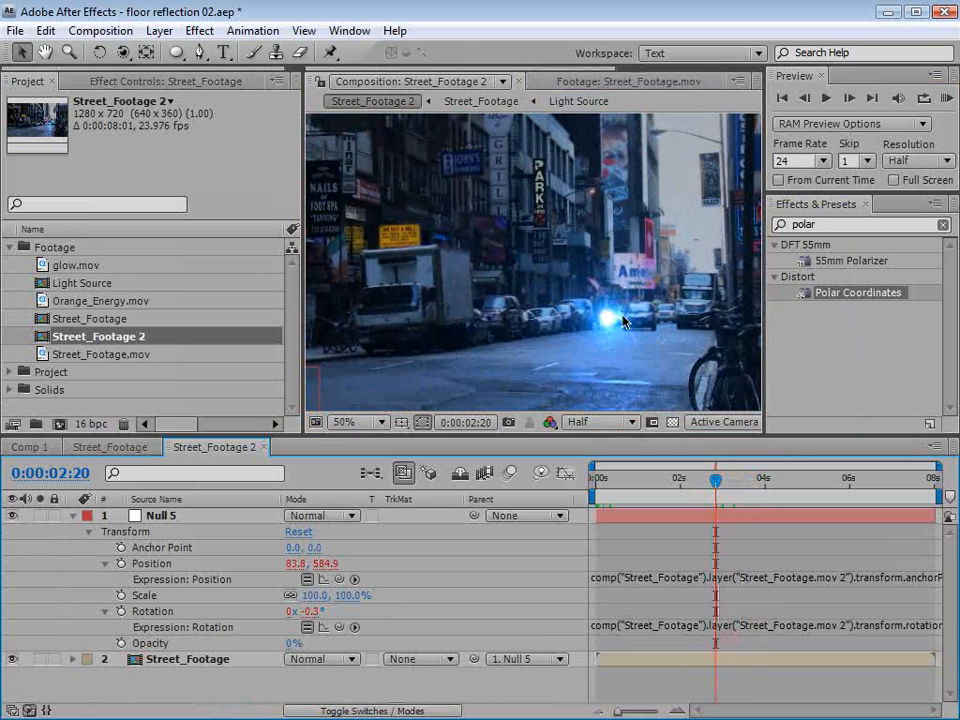
- Set the composition and preview resolution to Full with a frame skip of 0, and play a RAM preview
click(597, 421)
click(600, 469)
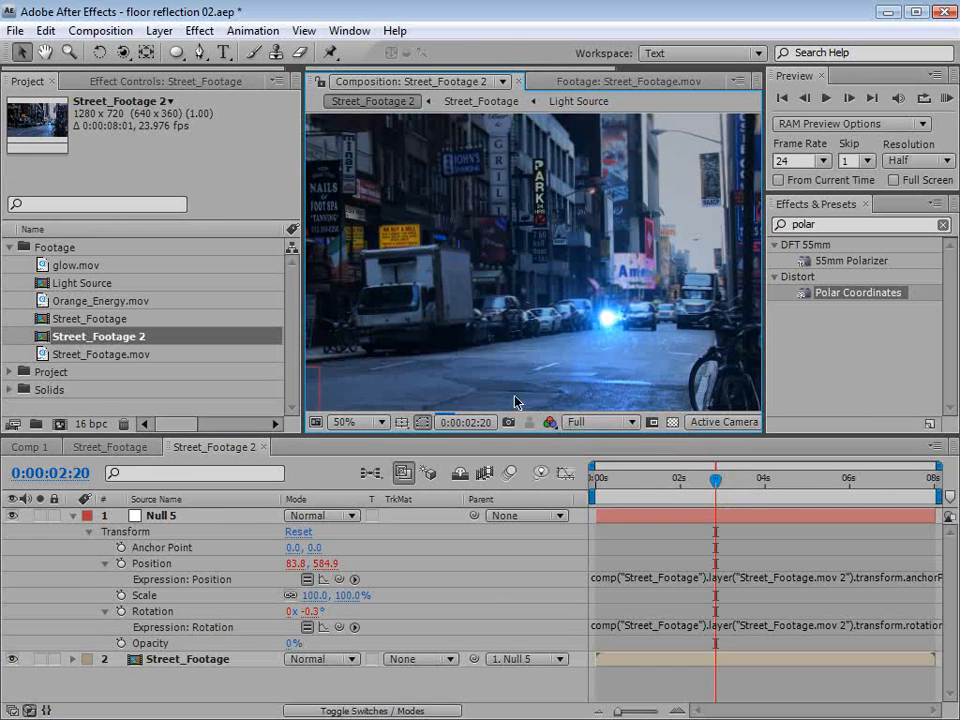
click(918, 160)
click(921, 208)
click(855, 162)
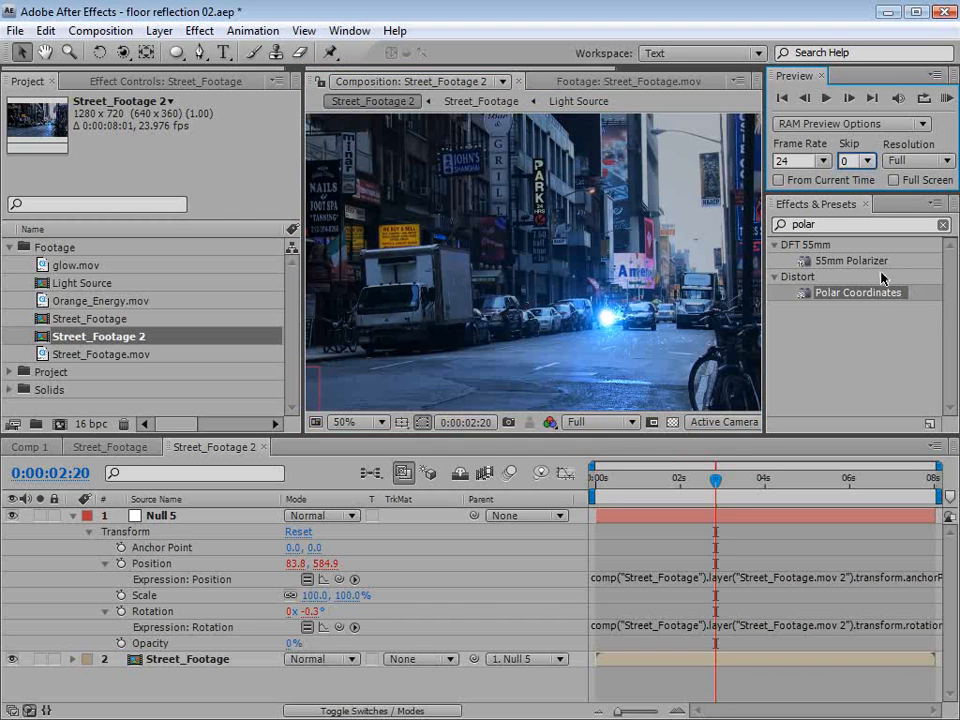
click(946, 98)
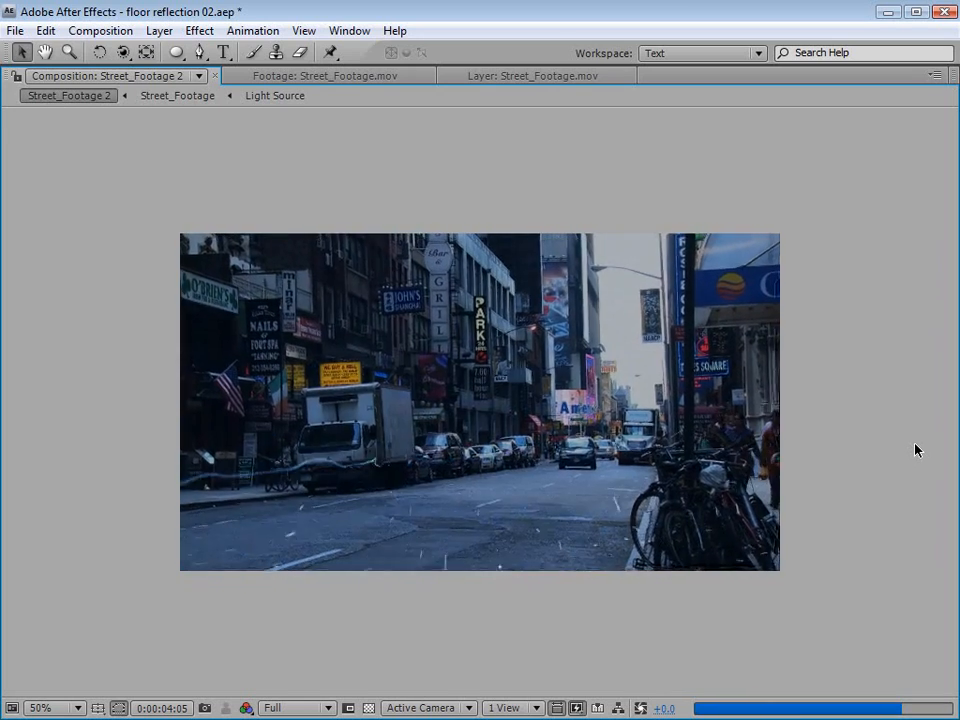
key(grave)
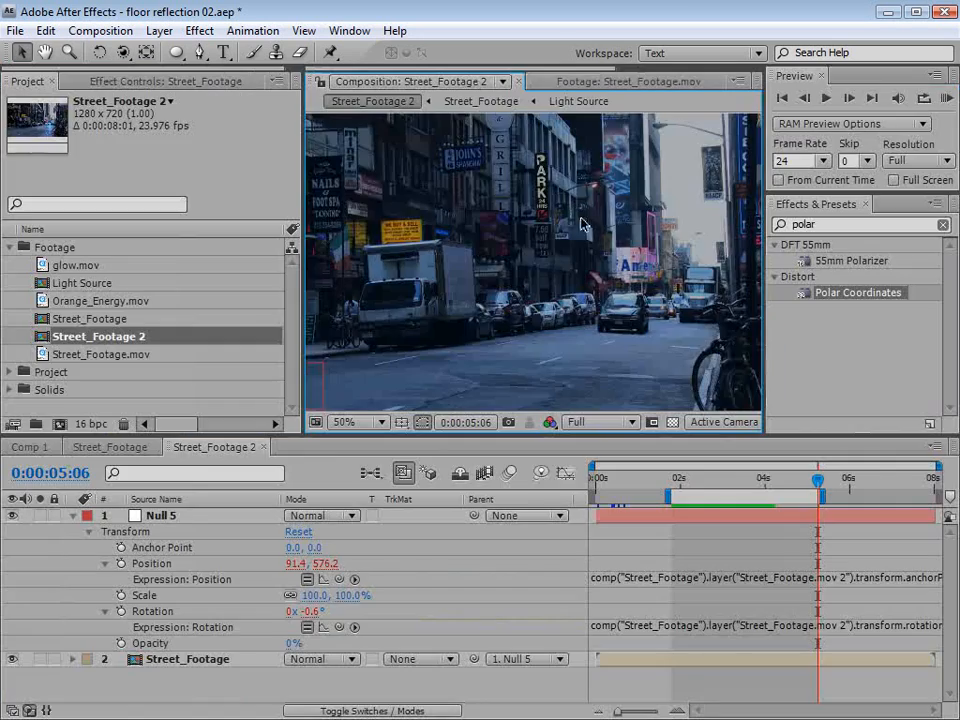
- Apply the Curves color correction effect to the Street_Footage layer in Street_Footage 2
scroll(611, 305, down, 2)
click(187, 662)
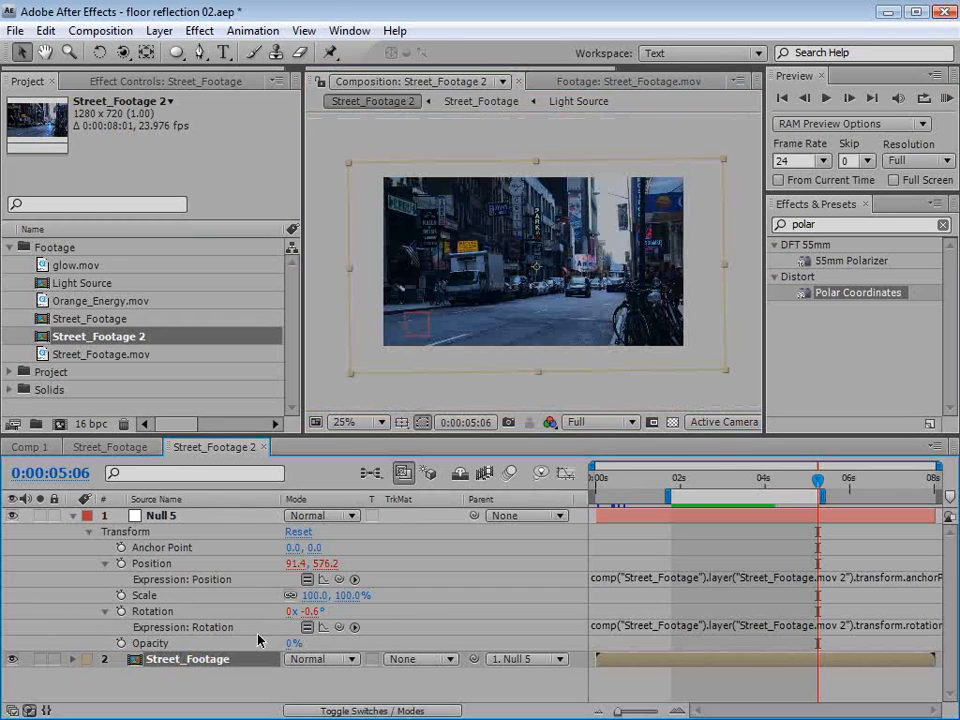
click(199, 30)
mouse_move(258, 208)
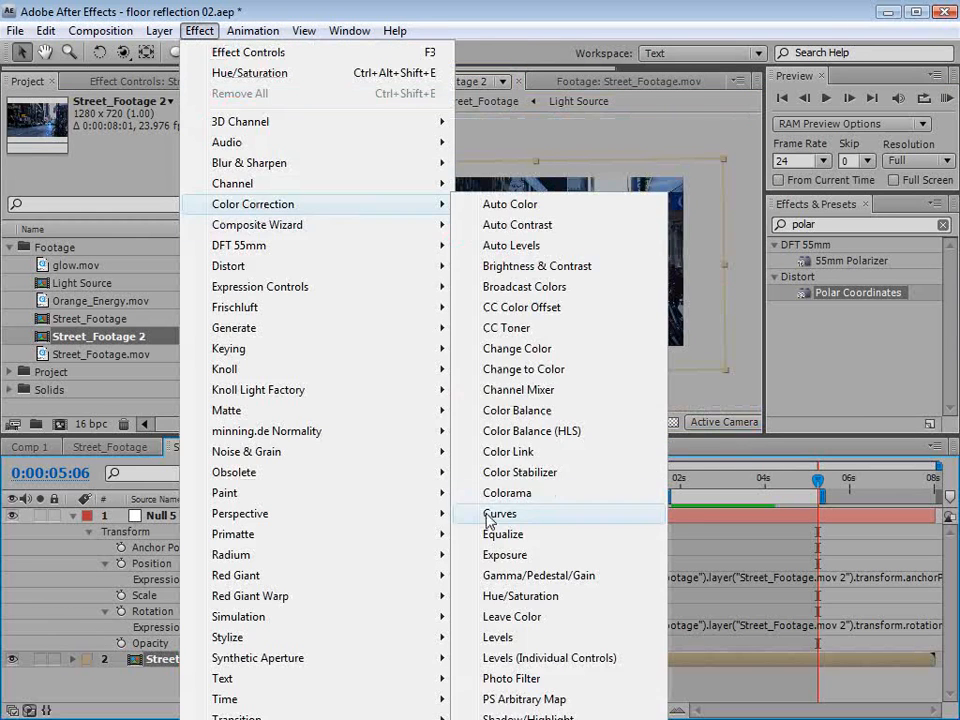
click(491, 516)
- Shape the RGB curve into a gentle contrast curve by raising its midtones and slightly lowering its shadows
scroll(523, 321, up, 2)
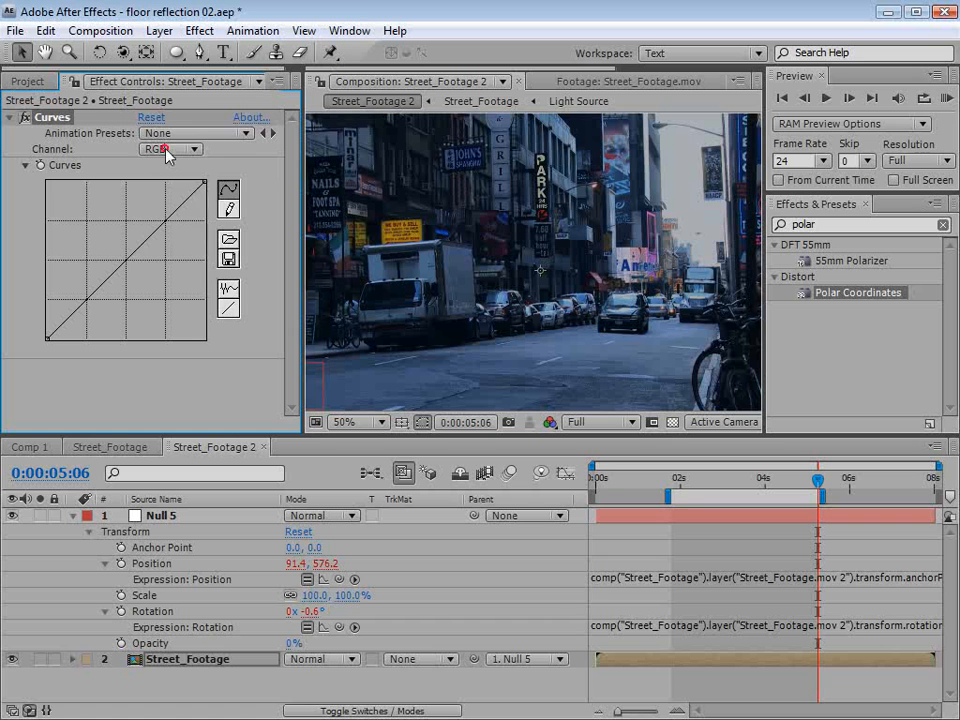
drag(122, 257, 127, 253)
drag(84, 301, 79, 307)
drag(128, 252, 128, 249)
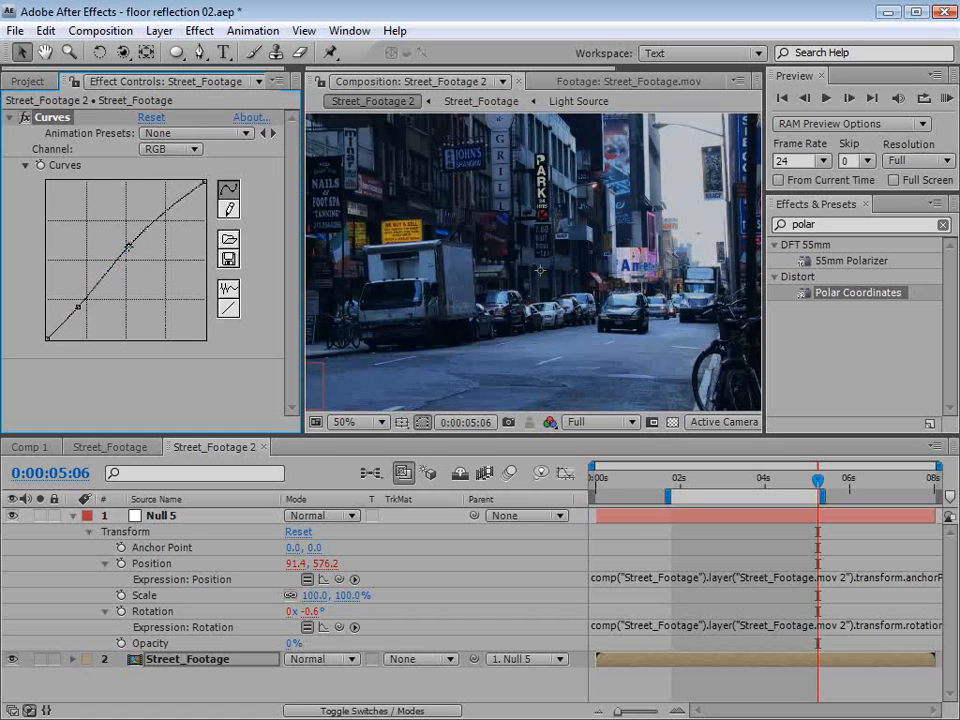
- Raise the midtones of the Green channel slightly in the Curves effect
click(170, 148)
click(150, 196)
drag(125, 259, 121, 256)
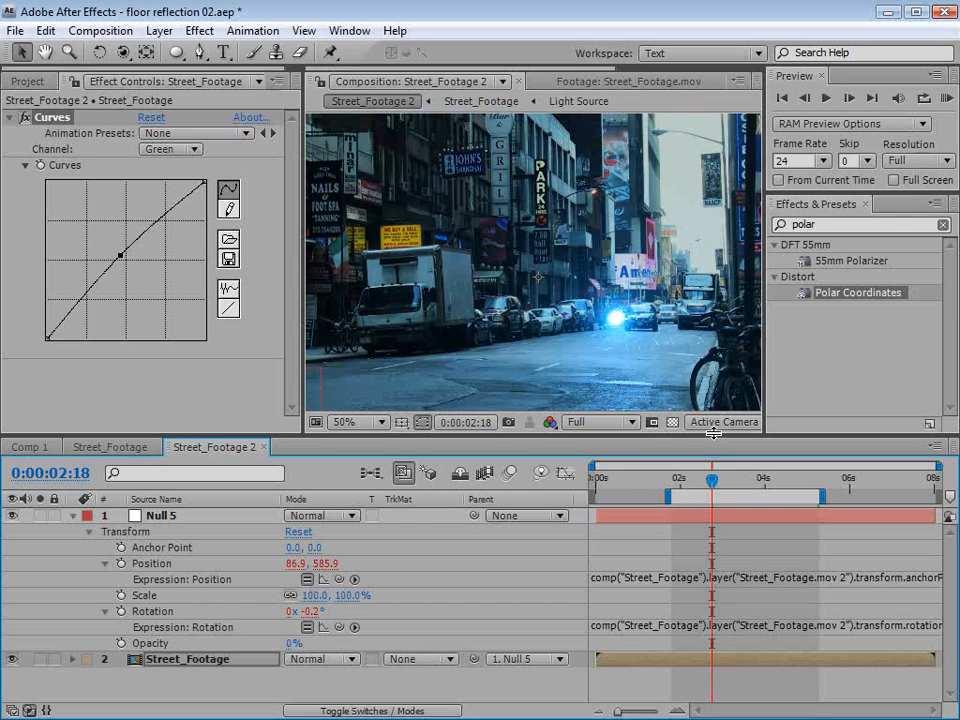
- Switch to Firefox, look through the Video Copilot tutorials list up to the top of the page, and return to After Effects
drag(959, 44, 891, 69)
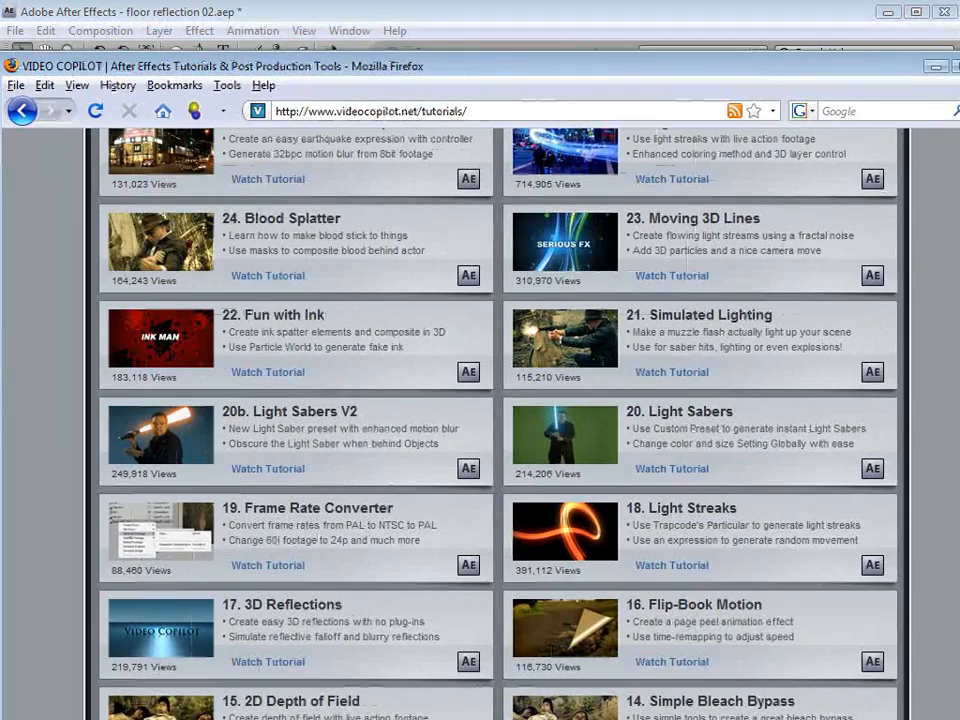
scroll(500, 420, up, 10)
scroll(500, 420, up, 13)
scroll(500, 420, up, 20)
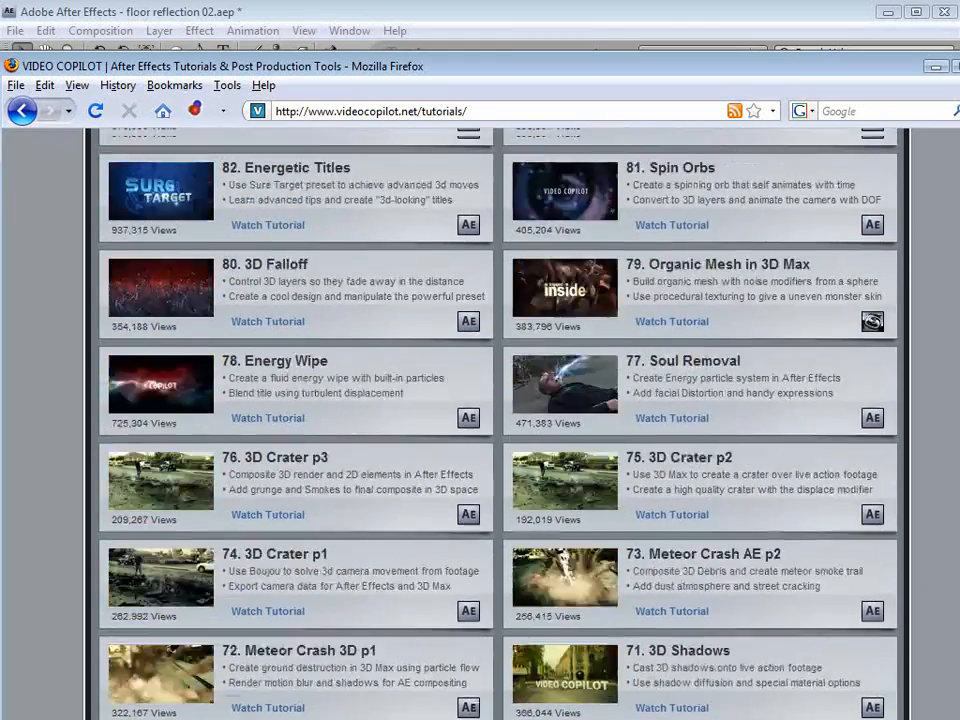
scroll(500, 420, up, 6)
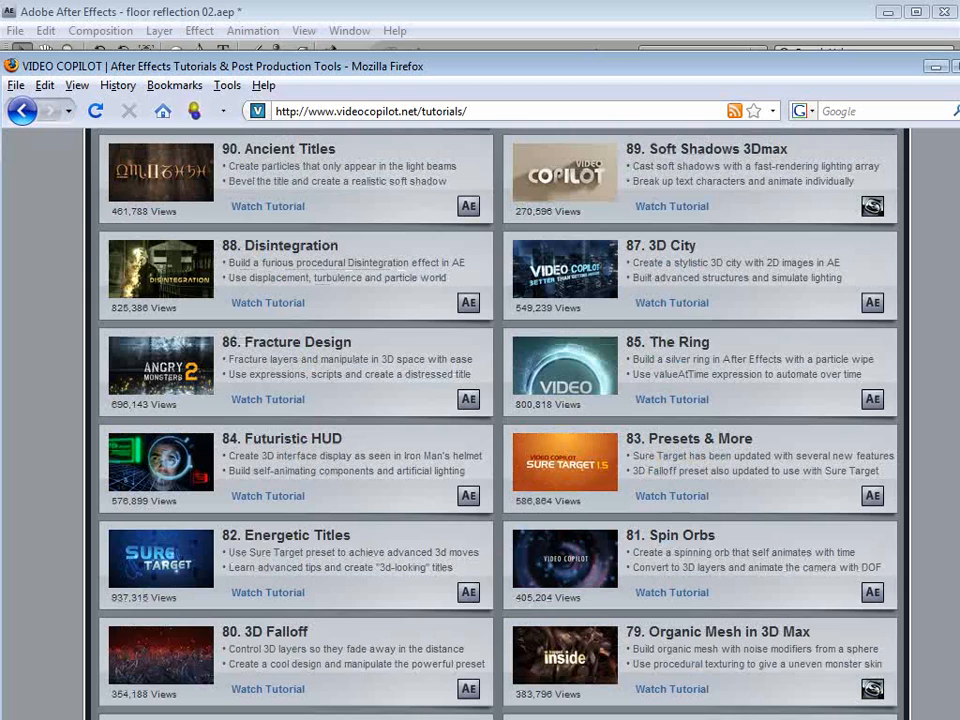
scroll(814, 167, up, 11)
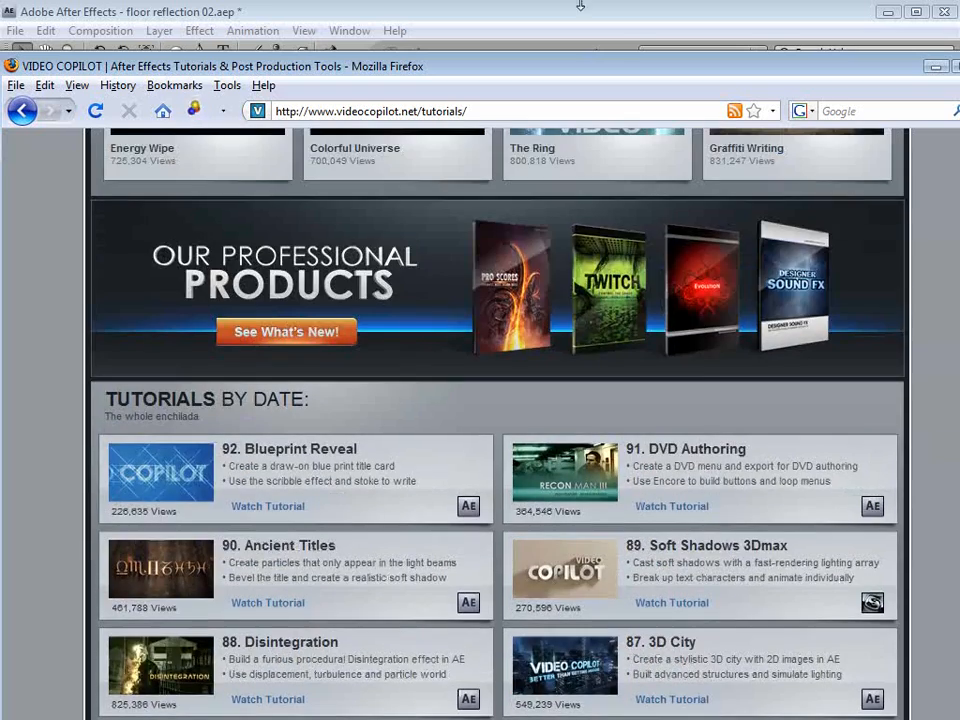
scroll(500, 420, up, 7)
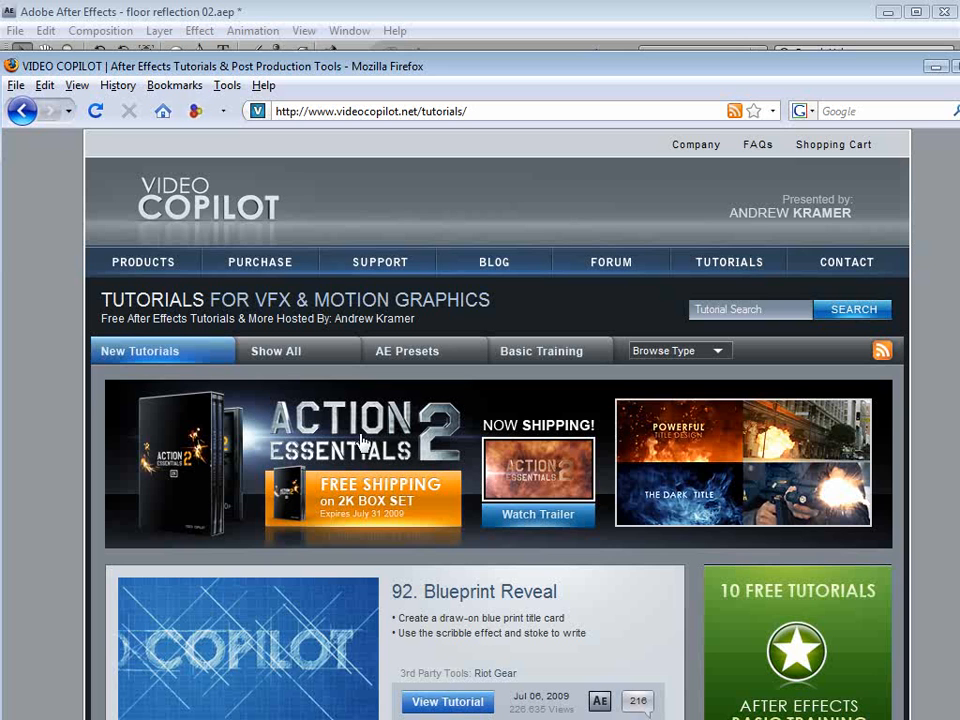
click(380, 17)
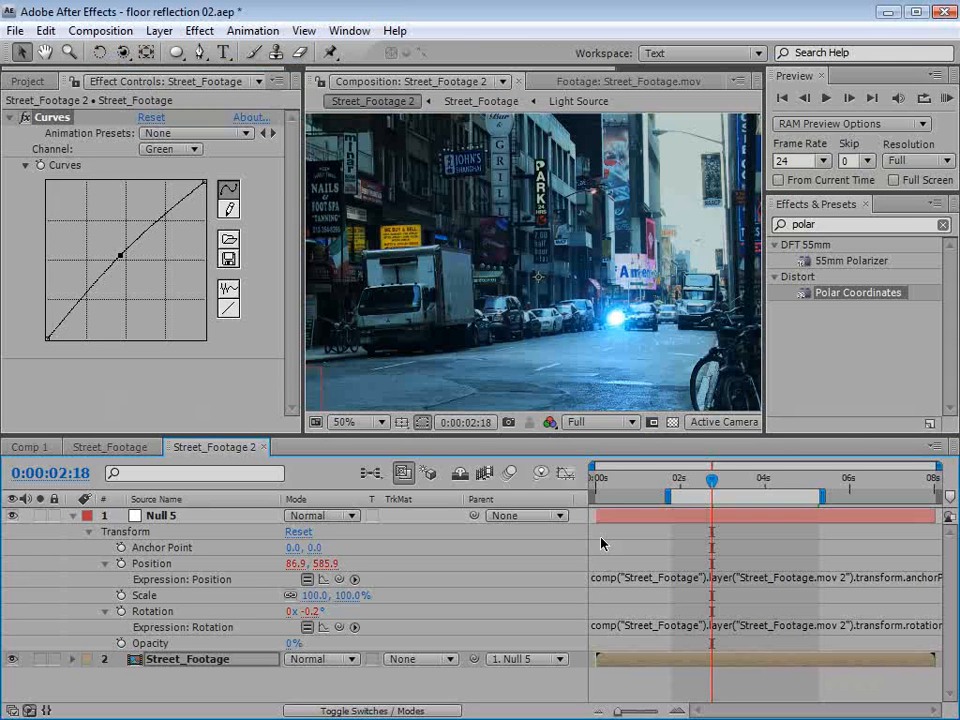